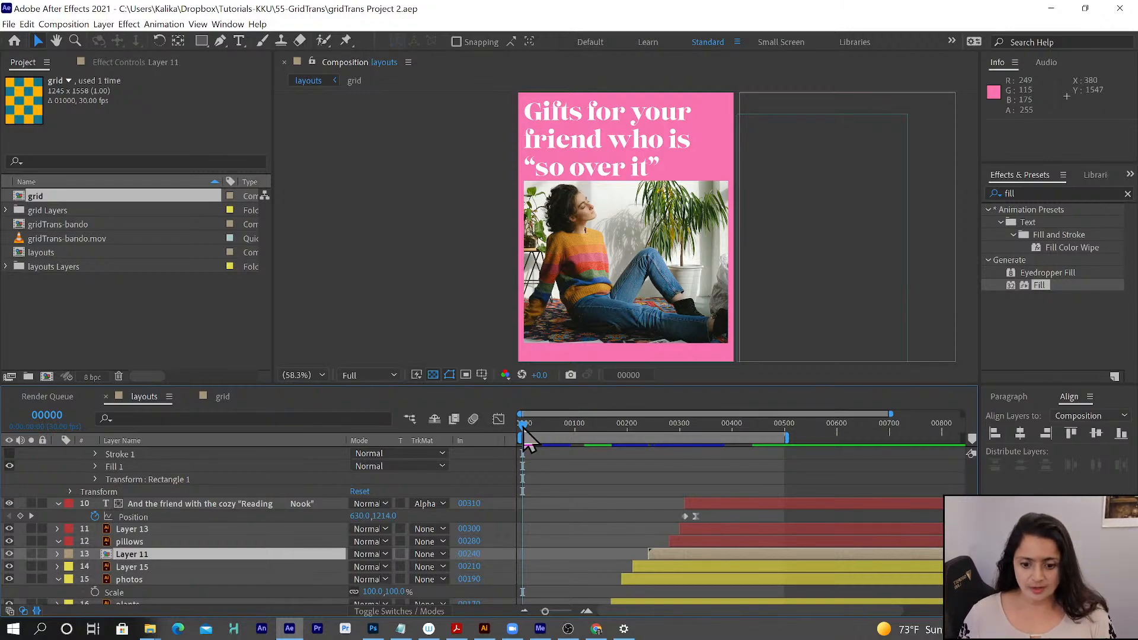
# - Preview the layouts composition from its first frame, stop the playback and minimize After Effects
pyautogui.press('space')
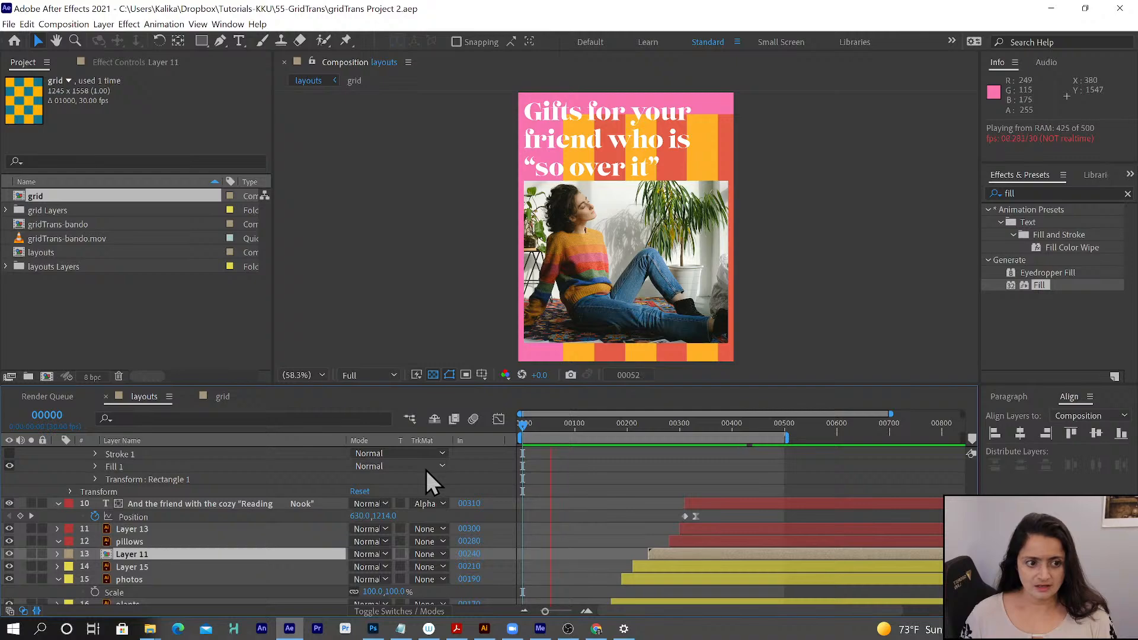
pyautogui.press('space')
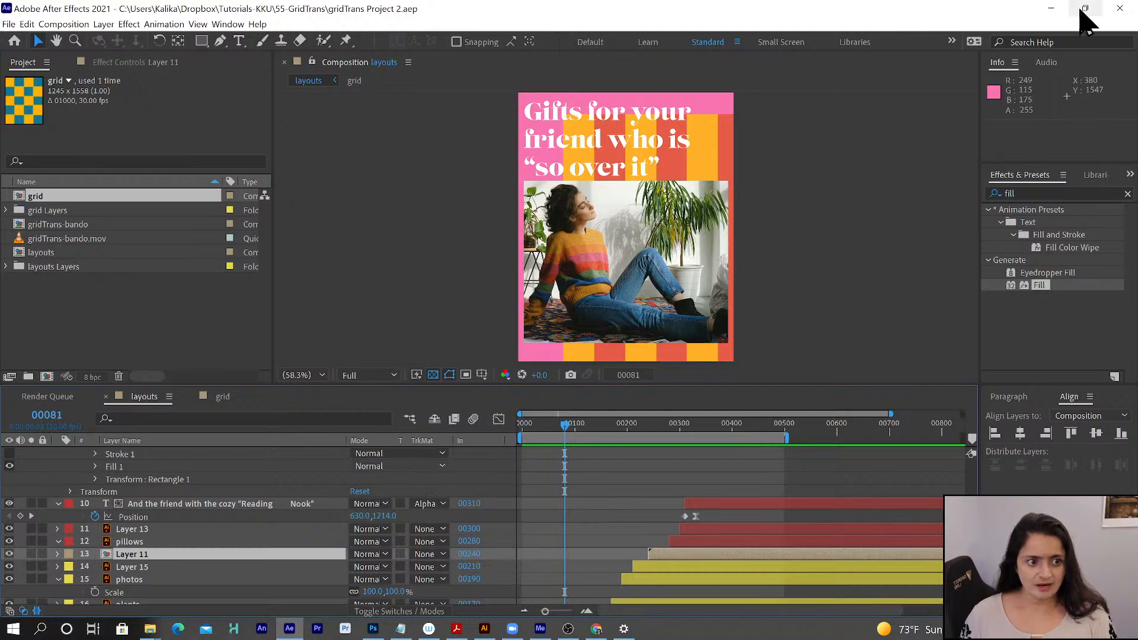
pyautogui.click(1050, 8)
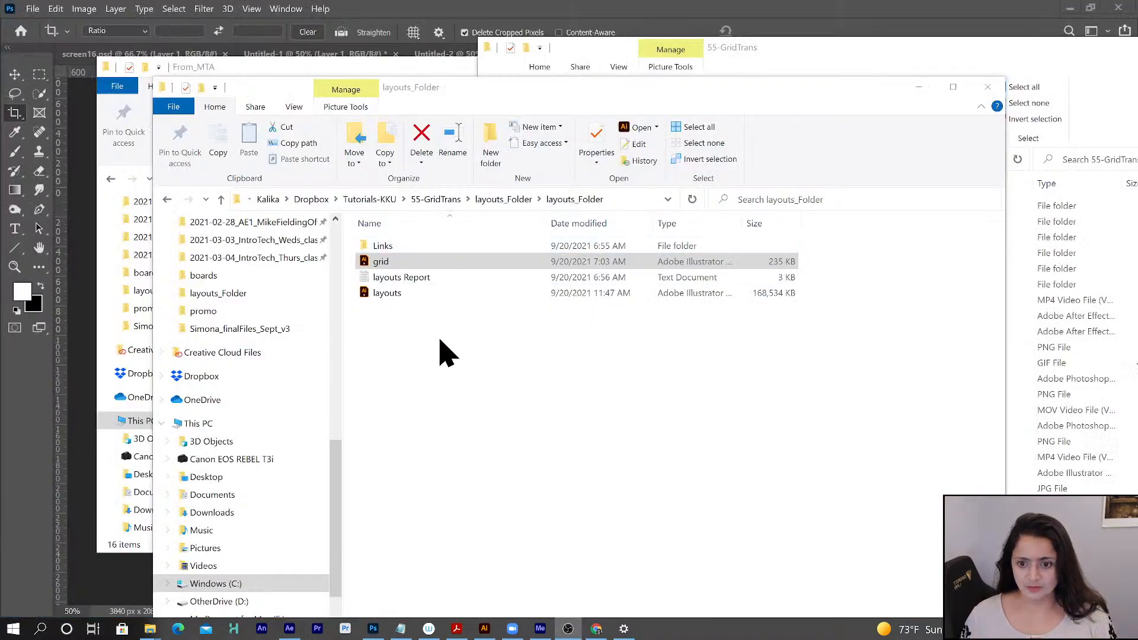
# - Go up to the 55-GridTrans folder and watch the finished animation gridTrans-finishedAnim in VLC
pyautogui.click(440, 202)
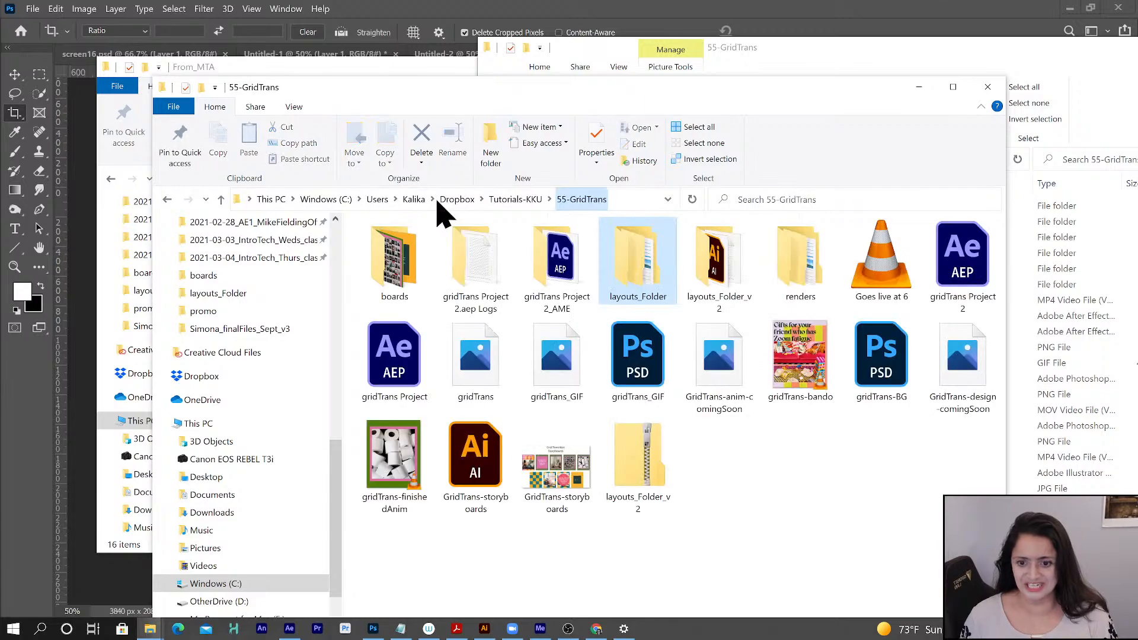
pyautogui.click(390, 456)
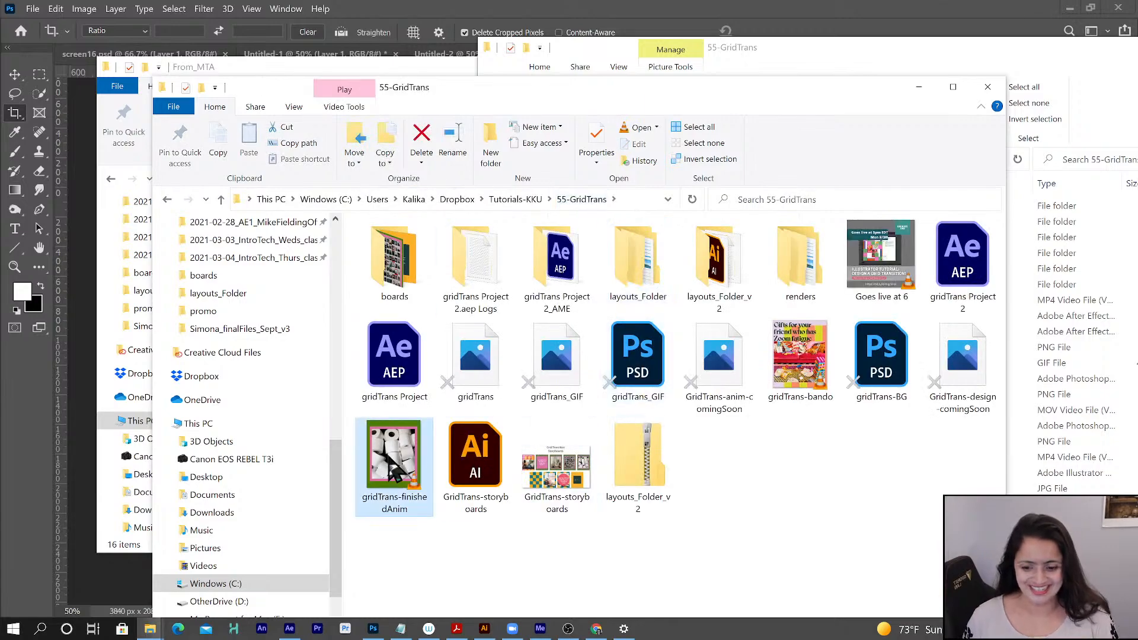
pyautogui.doubleClick(389, 456)
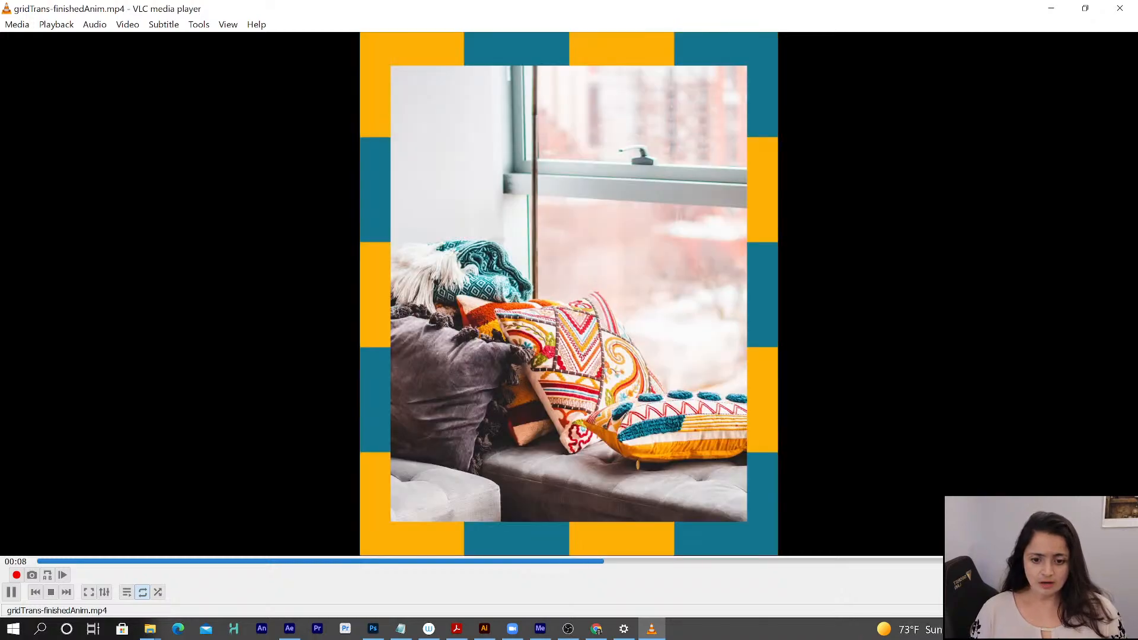
pyautogui.click(1055, 8)
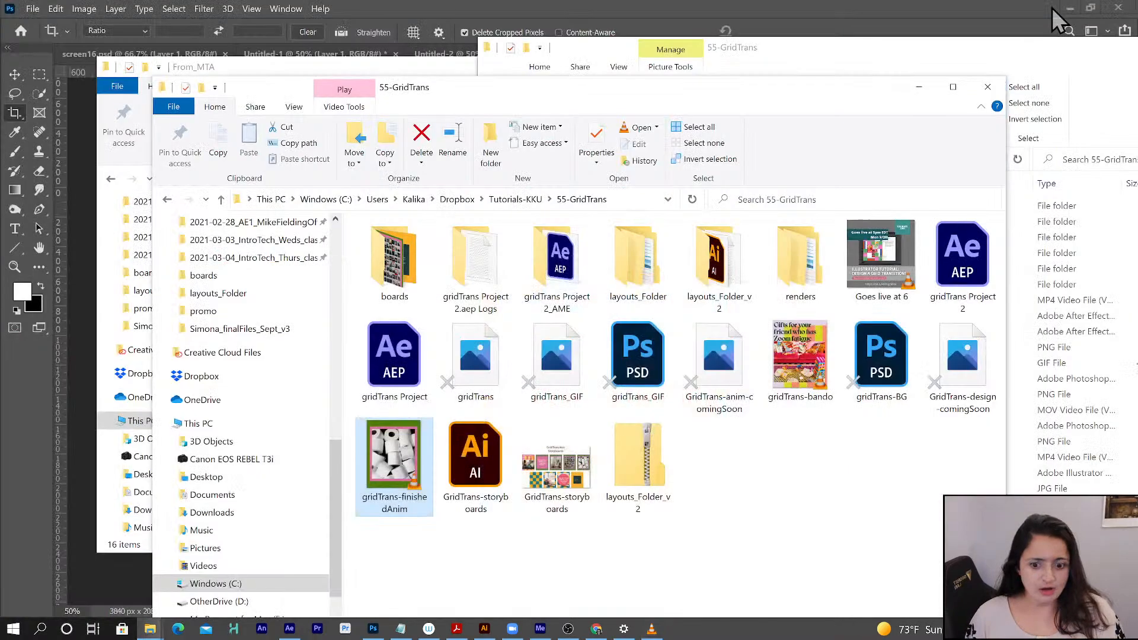
# - Watch the reference video gridTrans-bando in VLC and close both the player and the 55-GridTrans folder window in front
pyautogui.doubleClick(800, 357)
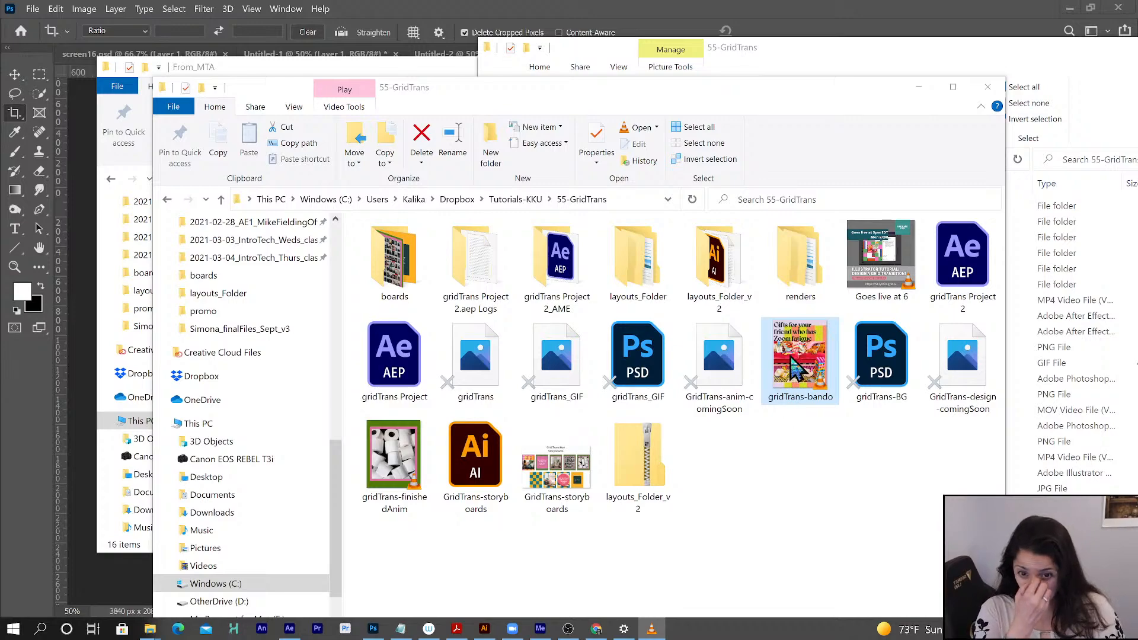
pyautogui.doubleClick(798, 369)
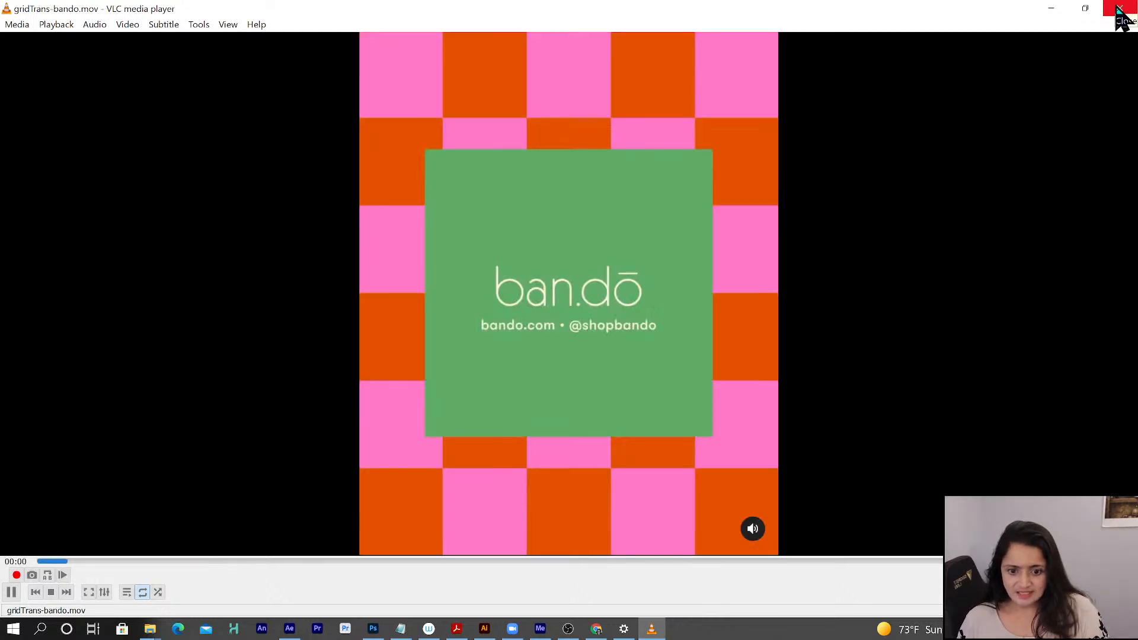
pyautogui.click(1120, 13)
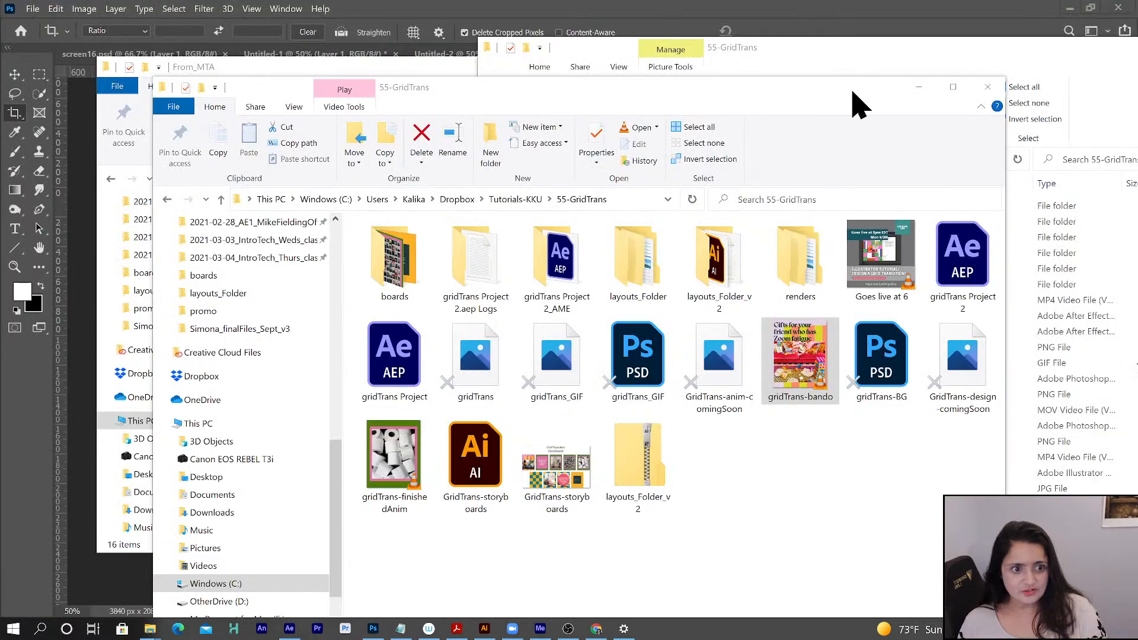
pyautogui.click(987, 87)
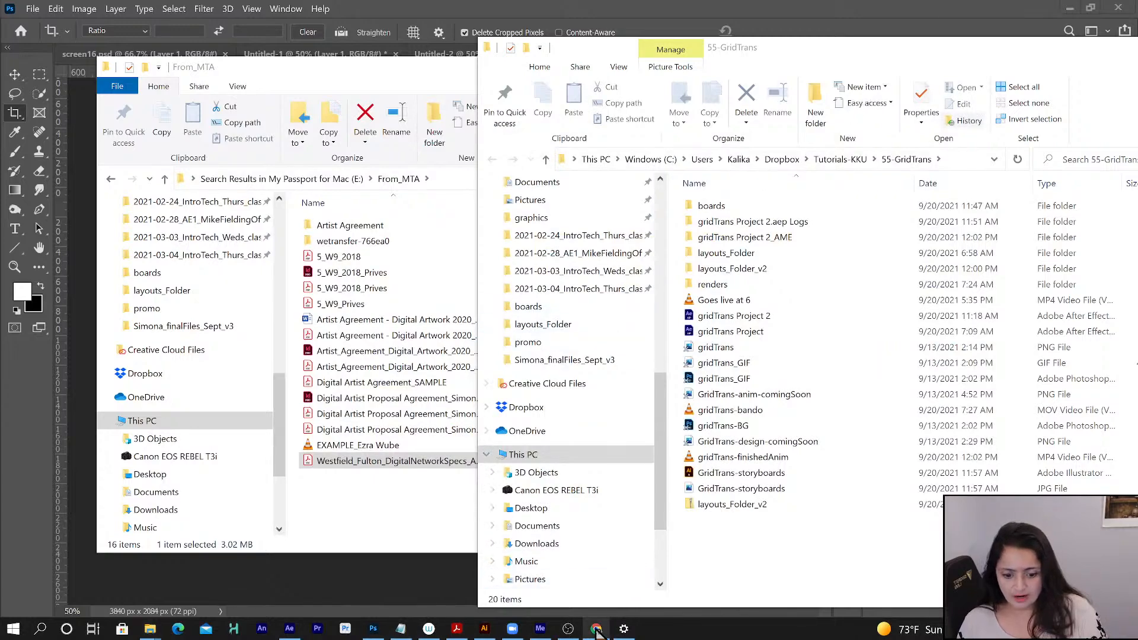
# - Switch to Chrome and bring its window with the YT-gridTrans-design Drive folder onto this screen, maximized
pyautogui.moveTo(598, 632)
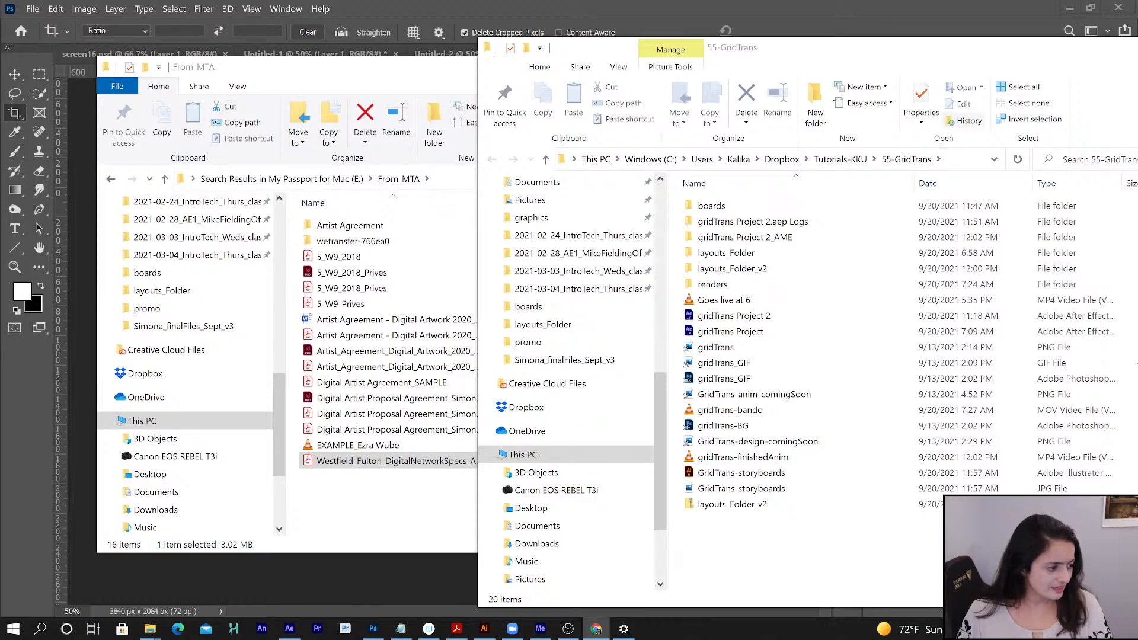
pyautogui.moveTo(1137, 159); pyautogui.dragTo(696, 176)
pyautogui.click(768, 180)
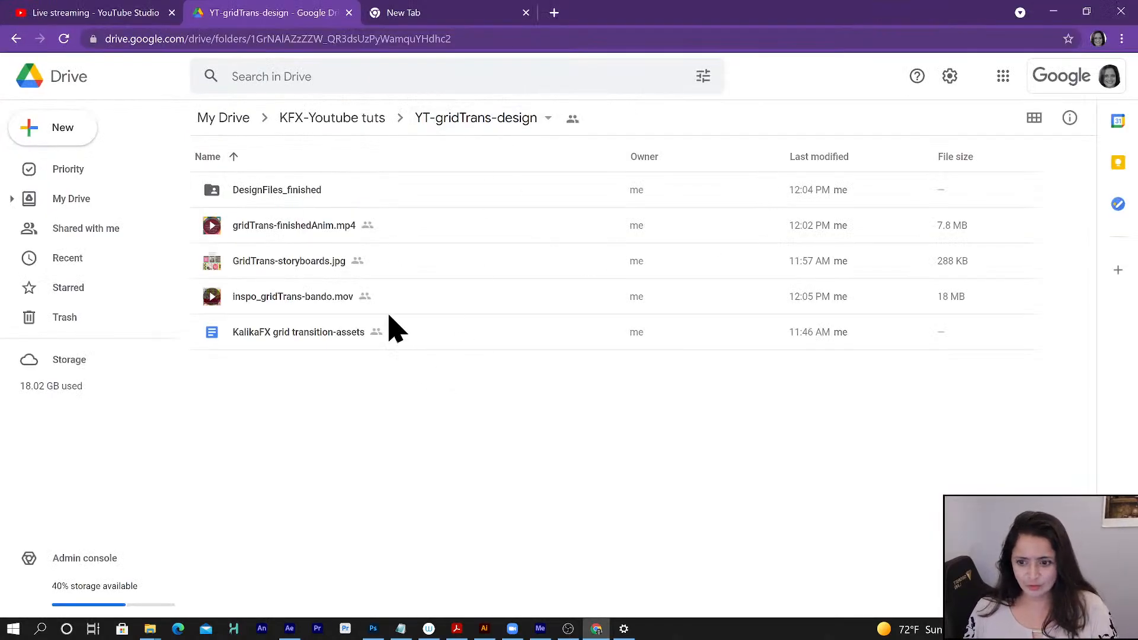
# - Go through the files in the YT-gridTrans-design folder and open the KalikaFX grid transition-assets document
pyautogui.click(300, 197)
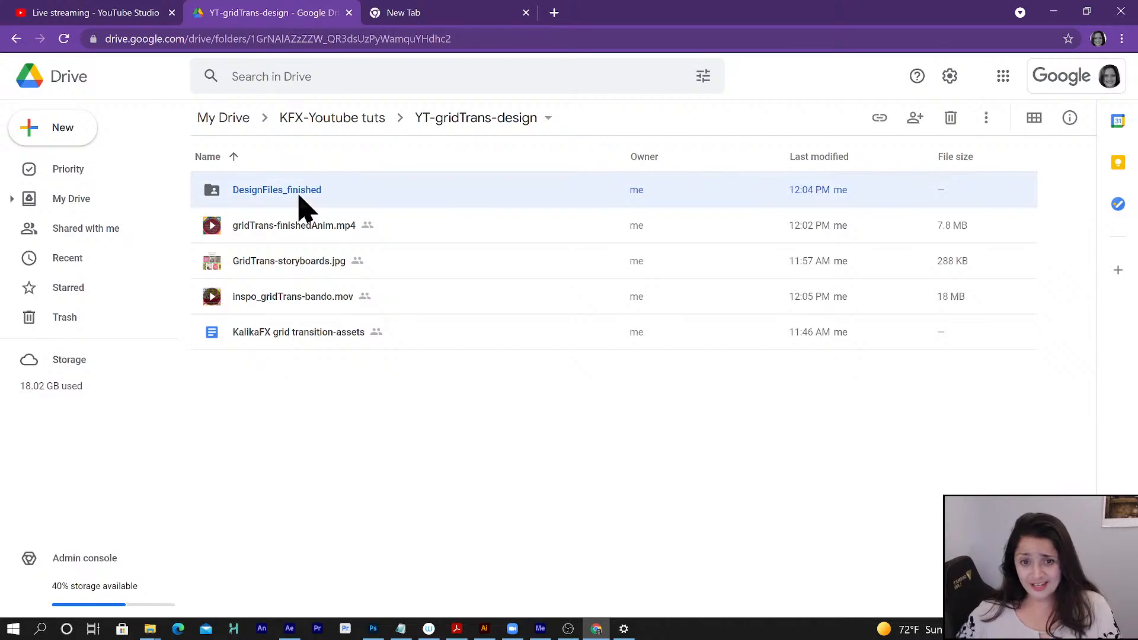
pyautogui.click(304, 236)
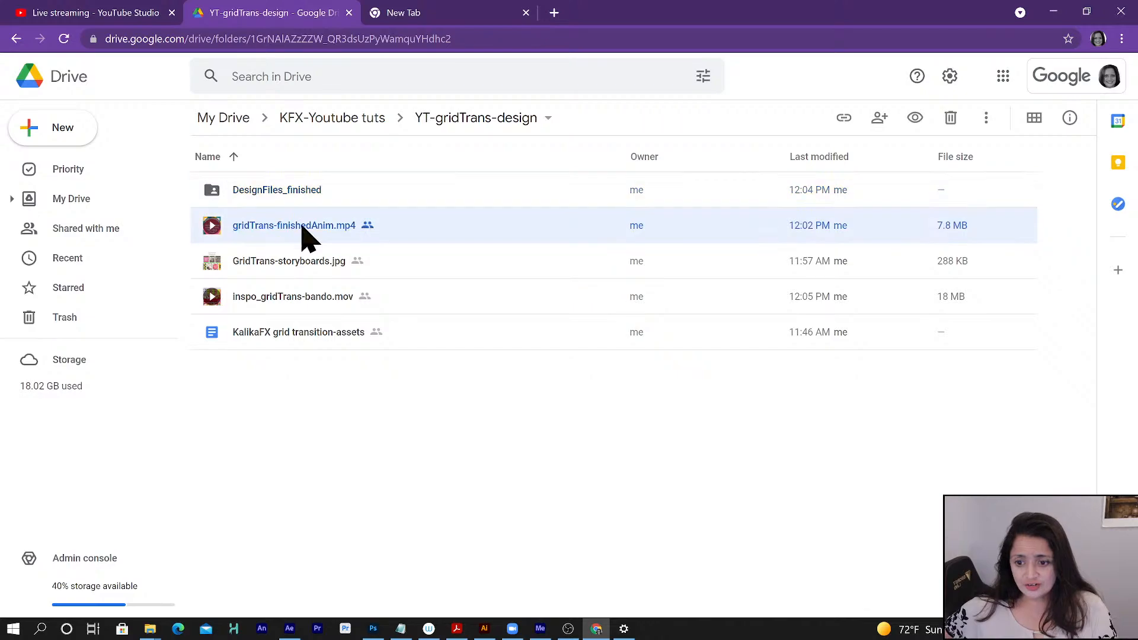
pyautogui.click(304, 274)
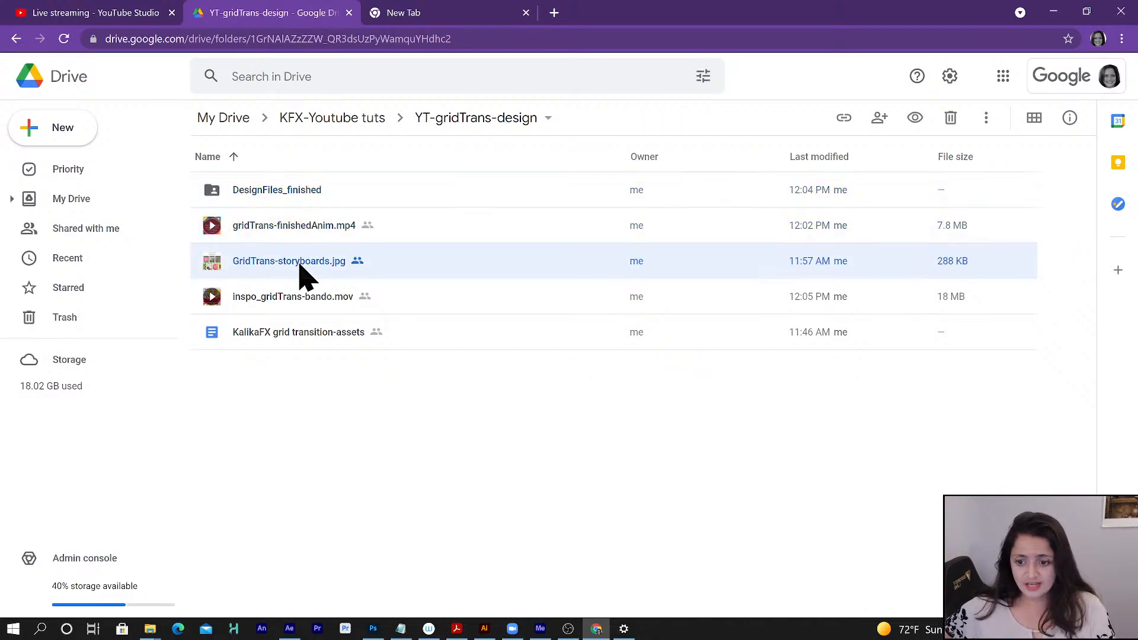
pyautogui.click(313, 345)
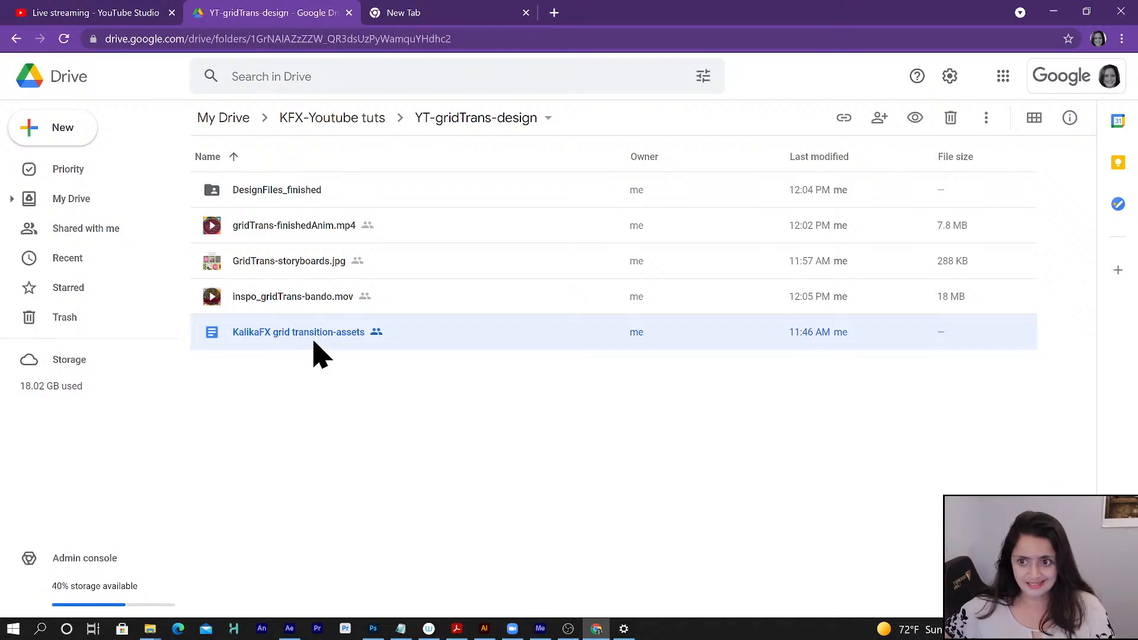
pyautogui.doubleClick(314, 335)
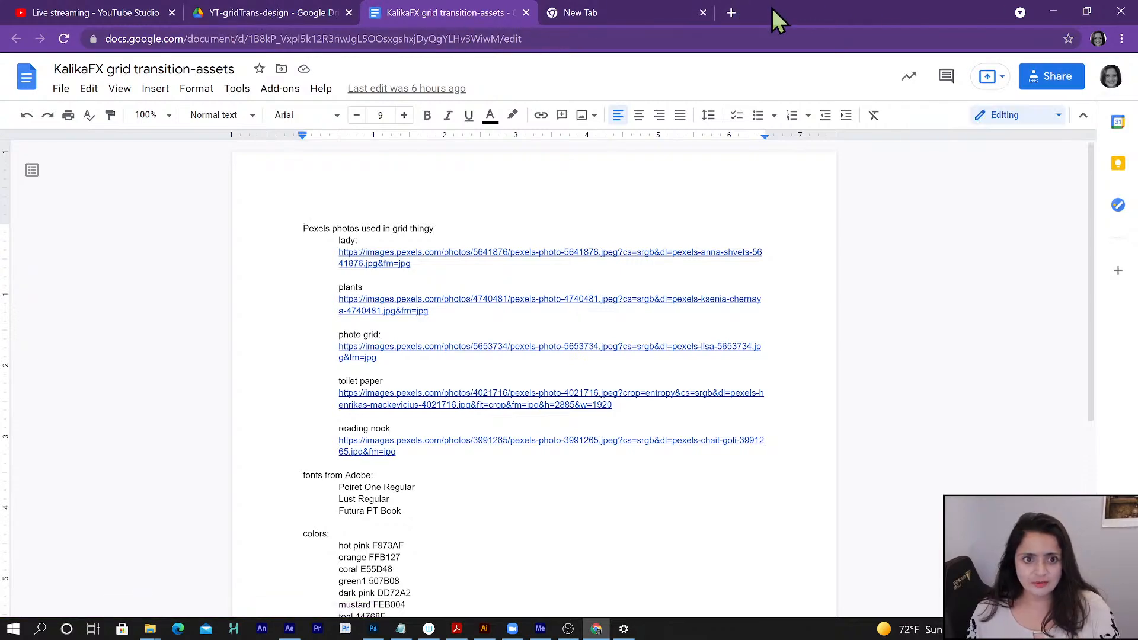
pyautogui.moveTo(773, 8); pyautogui.dragTo(1137, 77)
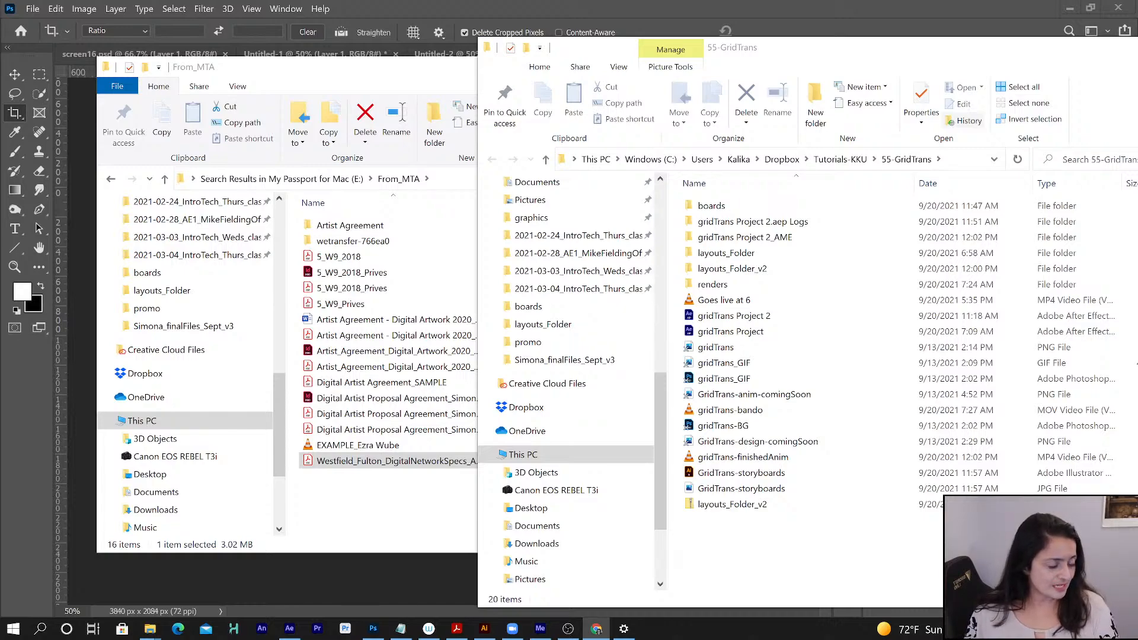
pyautogui.moveTo(889, 1); pyautogui.dragTo(829, 82)
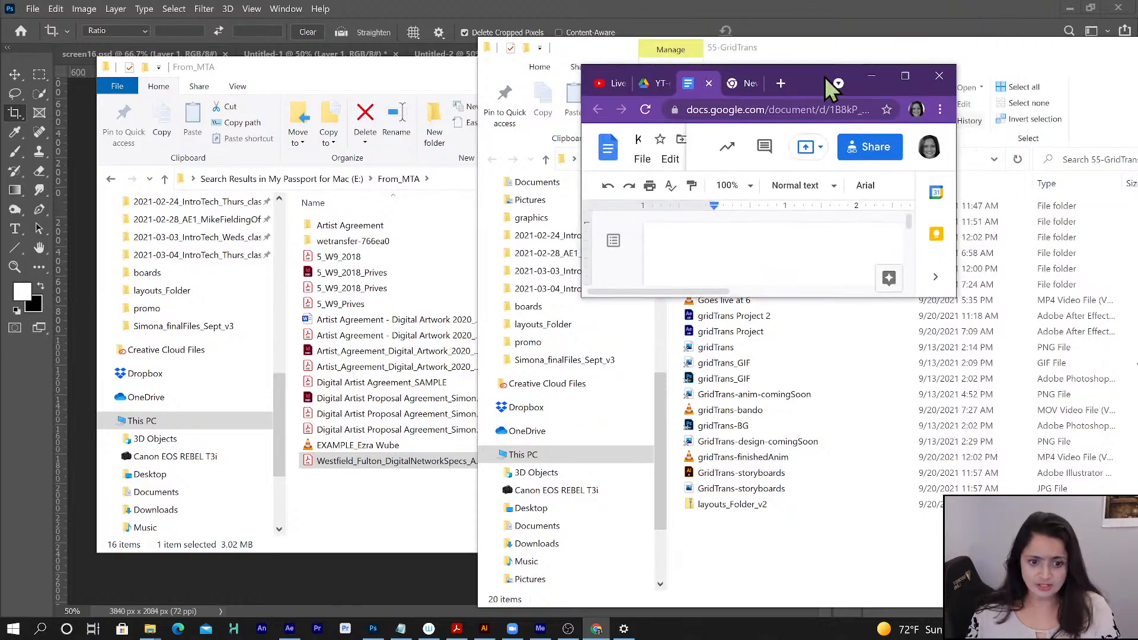
pyautogui.click(915, 76)
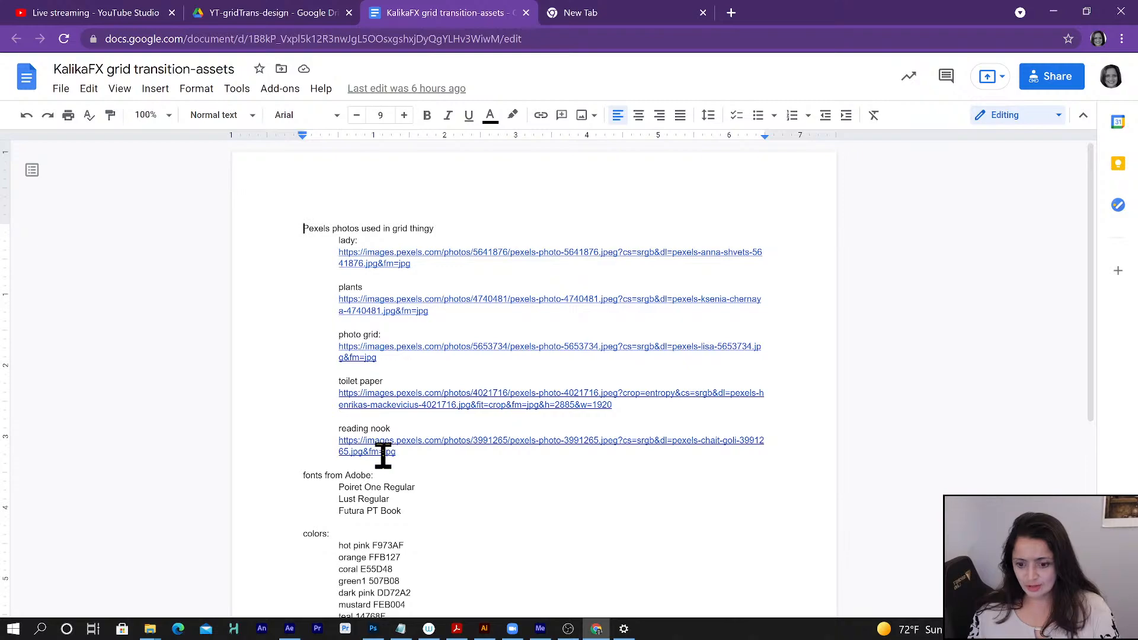
# - Review the photo links, Adobe fonts and colors in the document and highlight the hot pink code F973AF
pyautogui.scroll(-1, 379, 424)
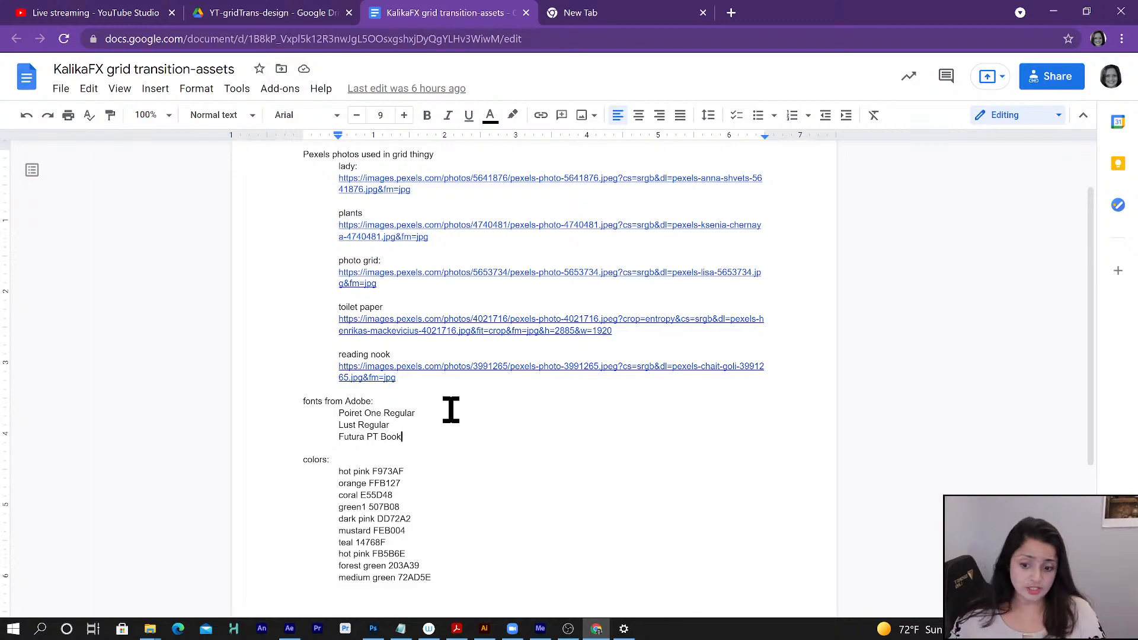
pyautogui.doubleClick(382, 472)
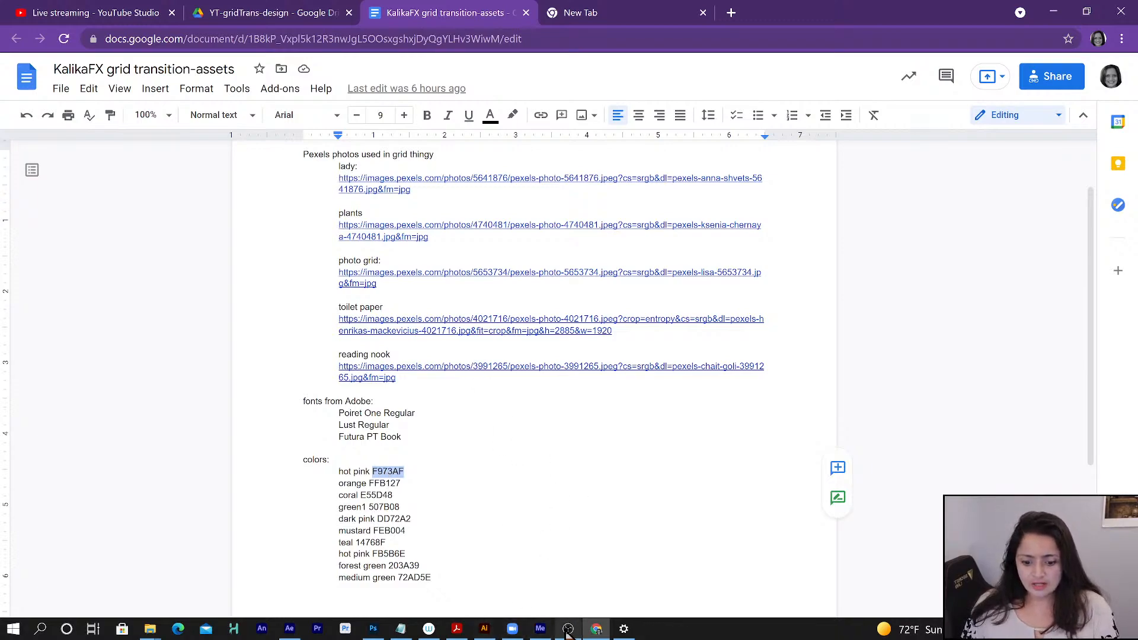
# - Switch to Illustrator with layouts.ai, bring its window fully onto this screen and maximize it
pyautogui.click(485, 629)
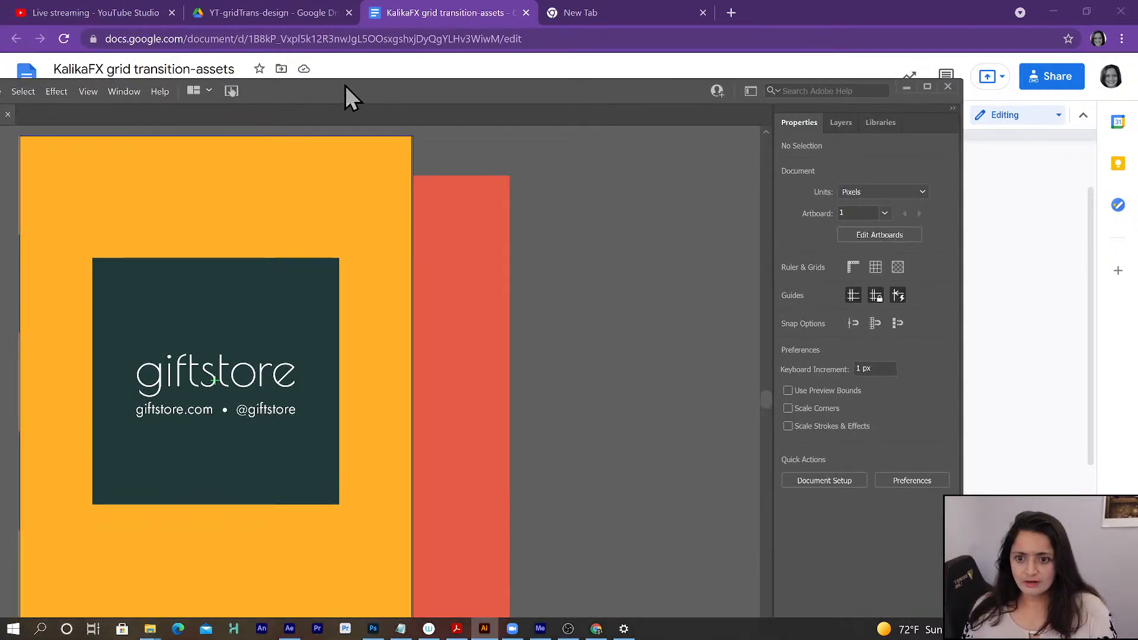
pyautogui.moveTo(343, 83); pyautogui.dragTo(640, 64)
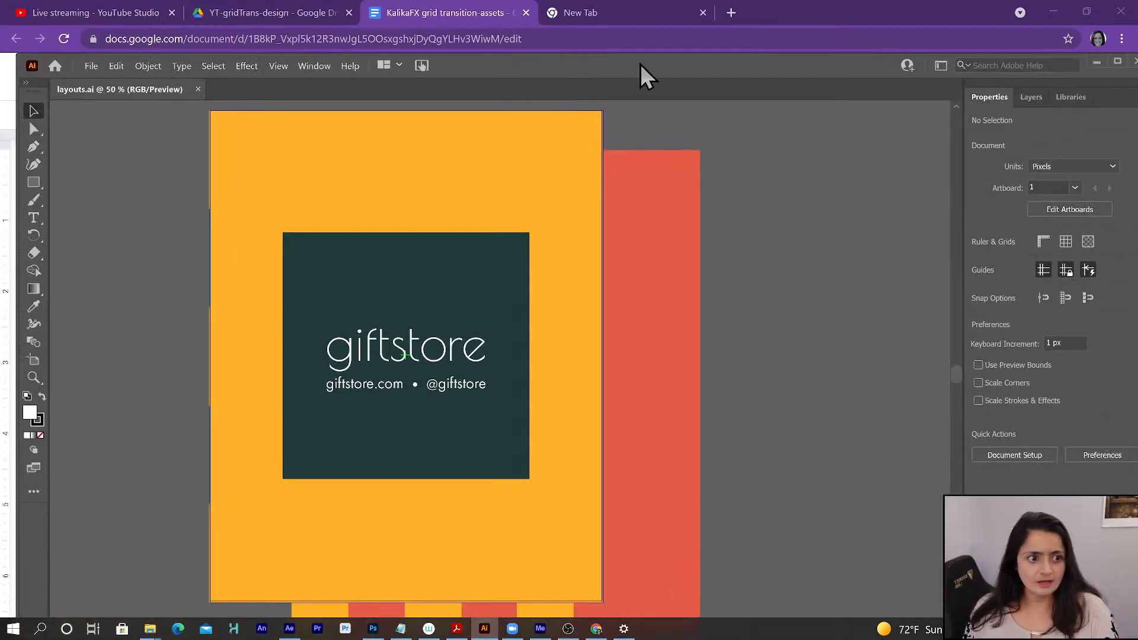
pyautogui.click(1117, 63)
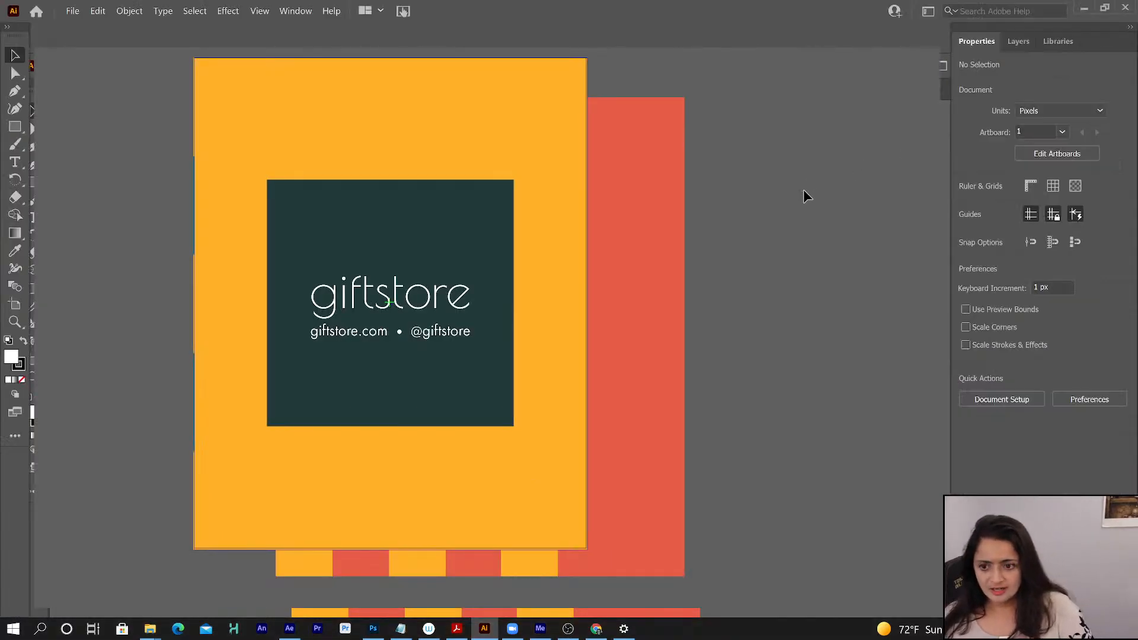
# - Return to Chrome and remove the YouTube Studio live streaming tab from the browser window
pyautogui.click(597, 628)
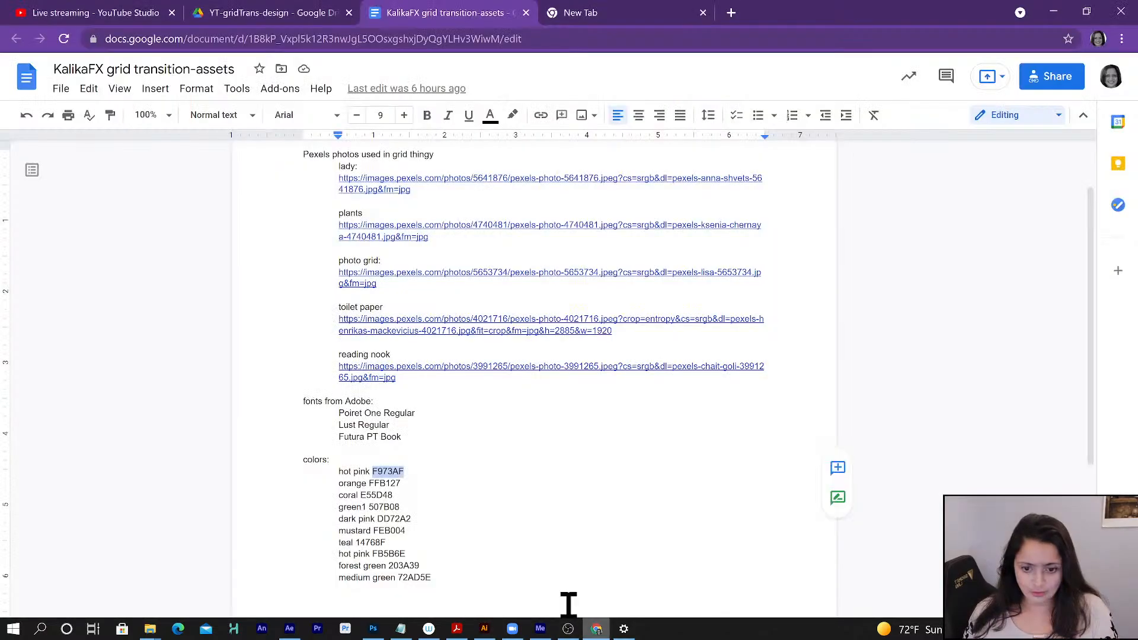
pyautogui.click(72, 16)
pyautogui.hotkey('ctrl', 'w')
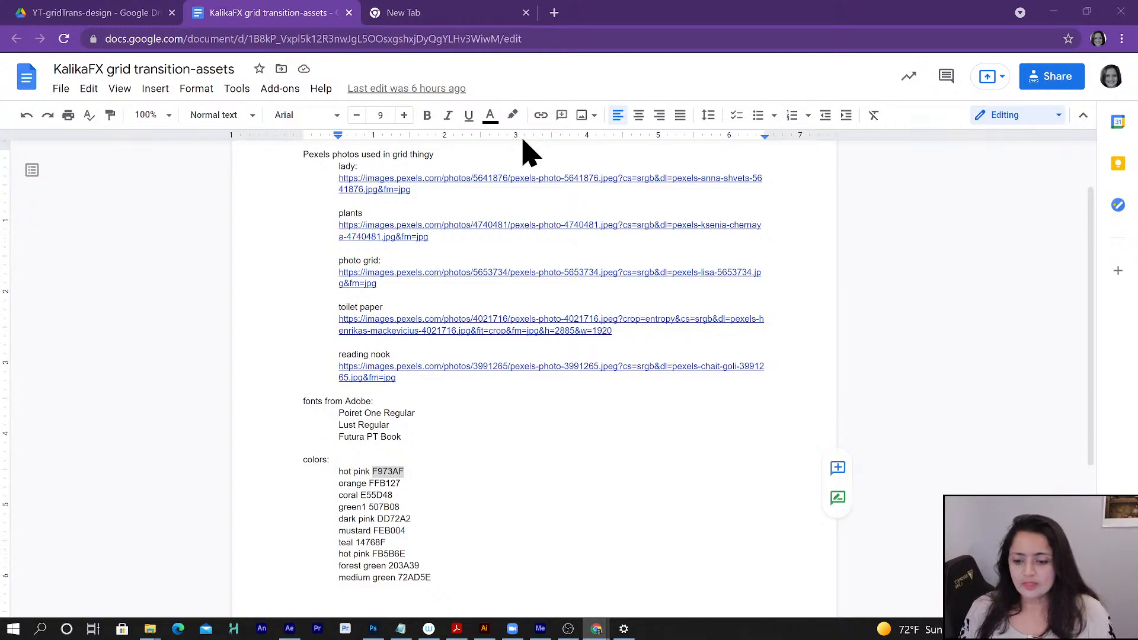
# - Open the Adobe Fonts catalog from the active fonts in Creative Cloud Desktop and look over its tag filters
pyautogui.click(346, 415)
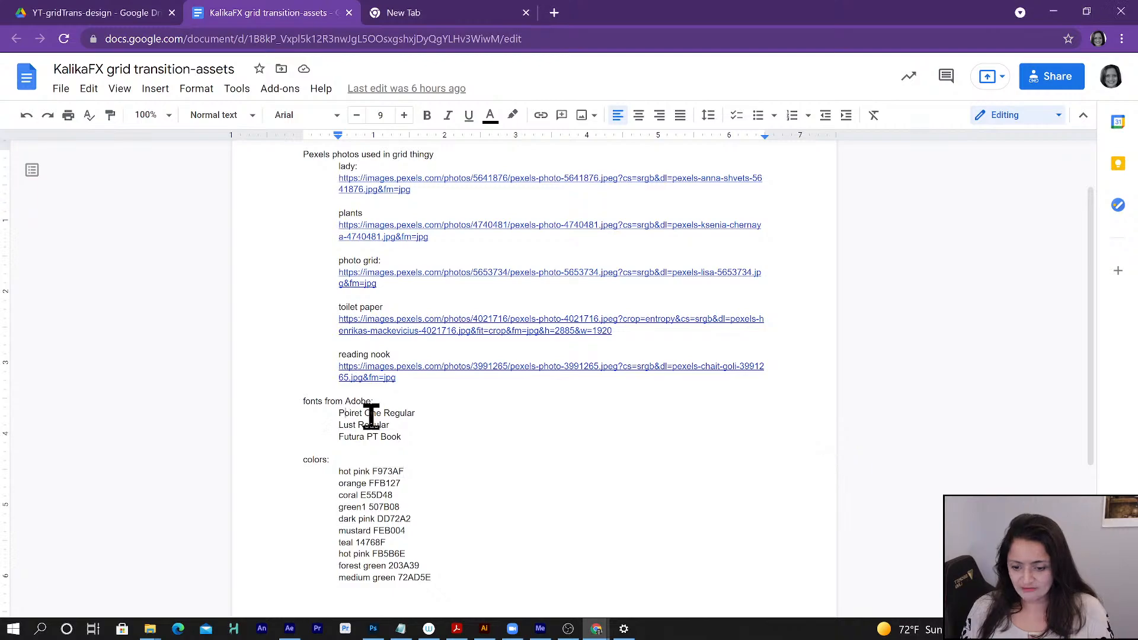
pyautogui.click(13, 629)
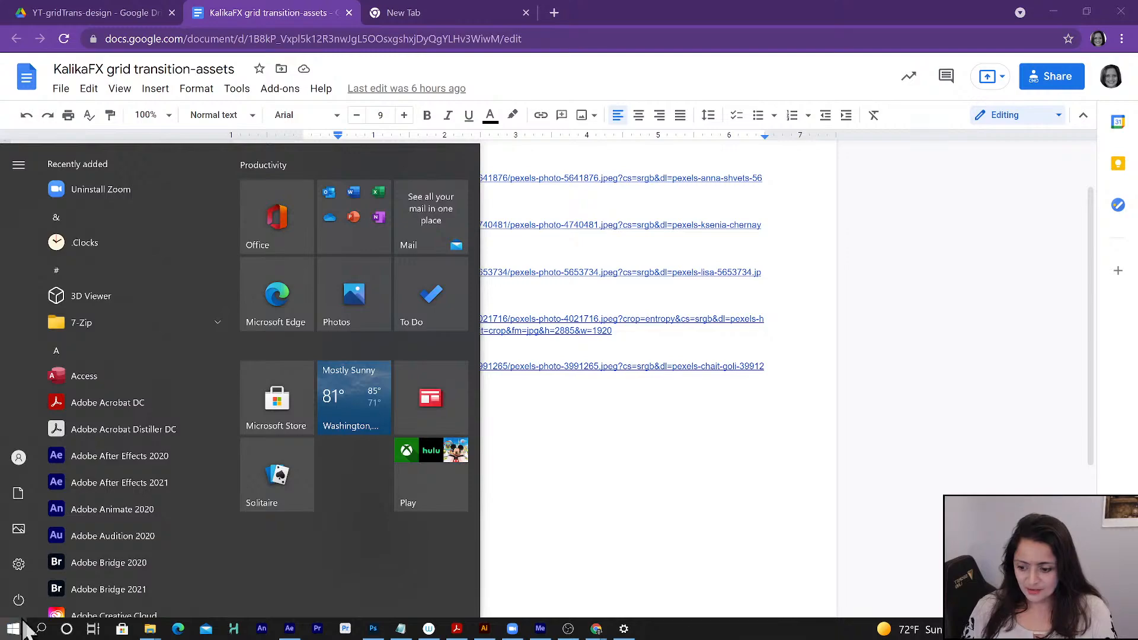
pyautogui.click(89, 616)
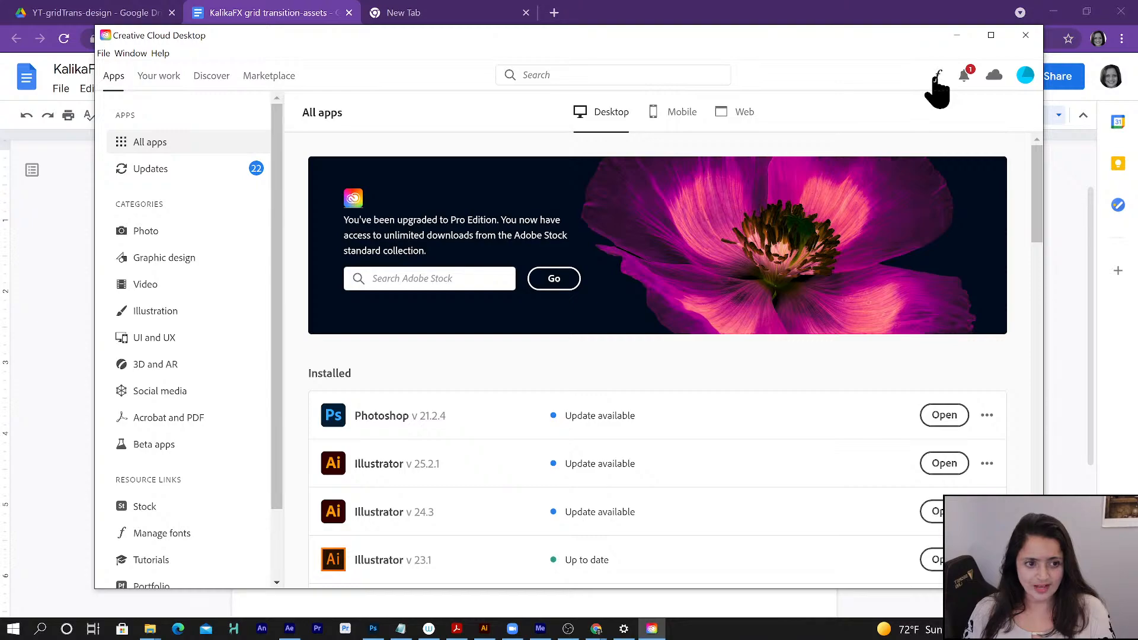
pyautogui.click(937, 83)
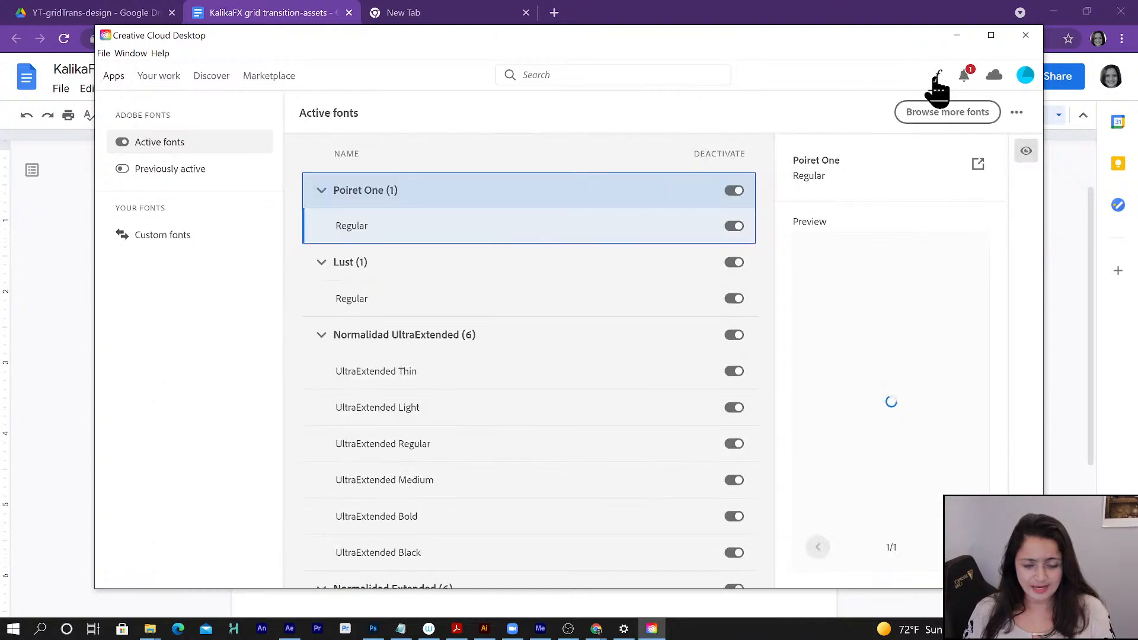
pyautogui.click(928, 116)
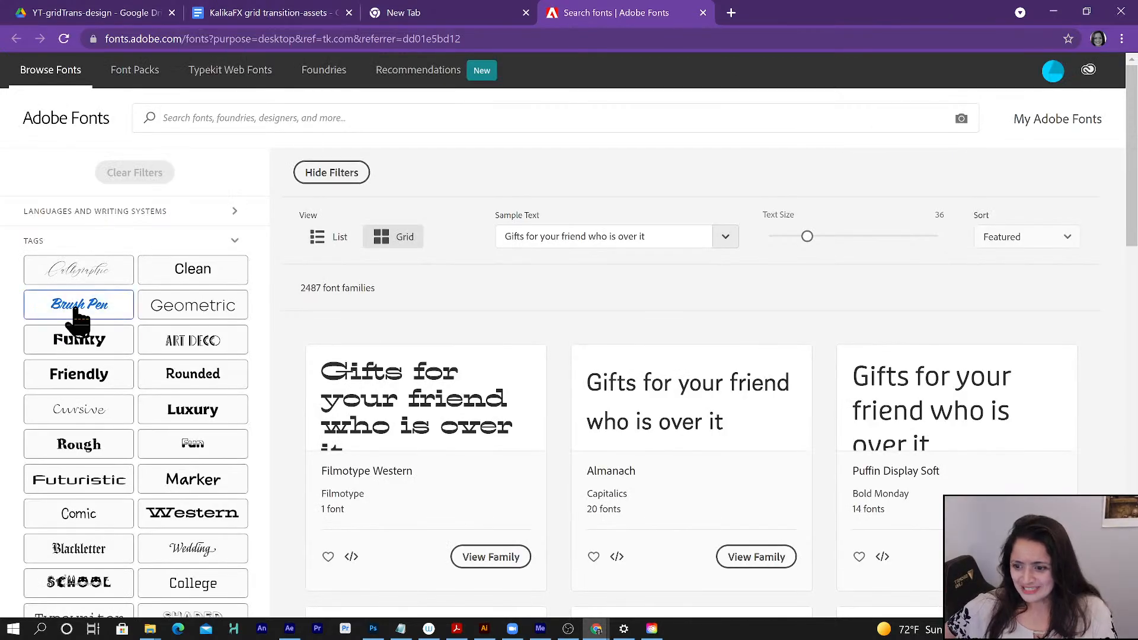
pyautogui.scroll(-2, 106, 314)
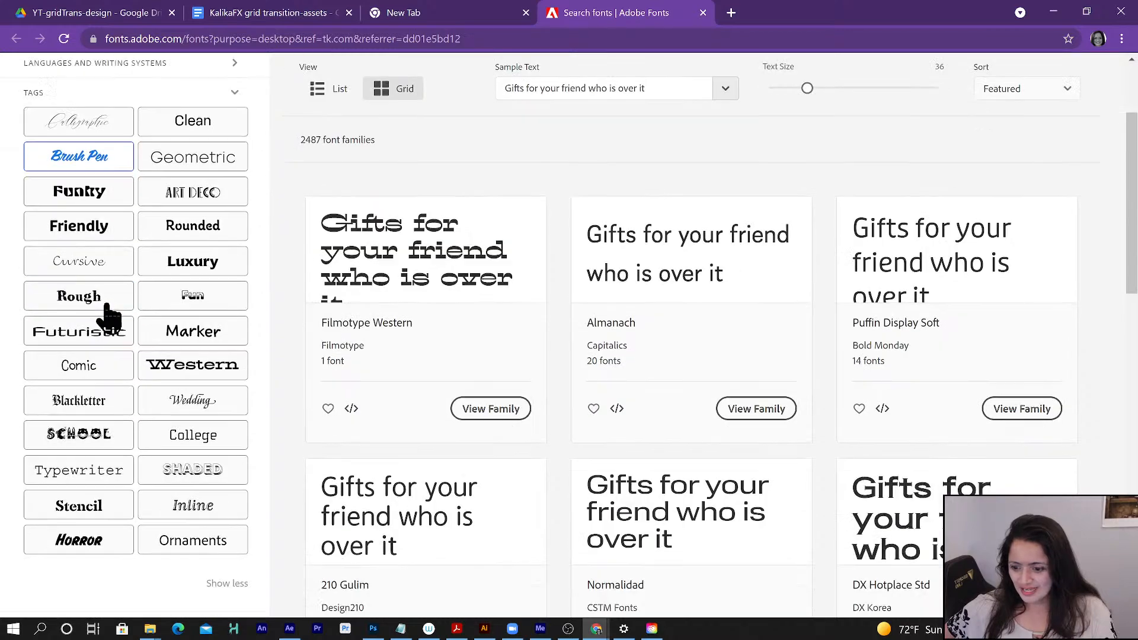
pyautogui.scroll(2, 112, 460)
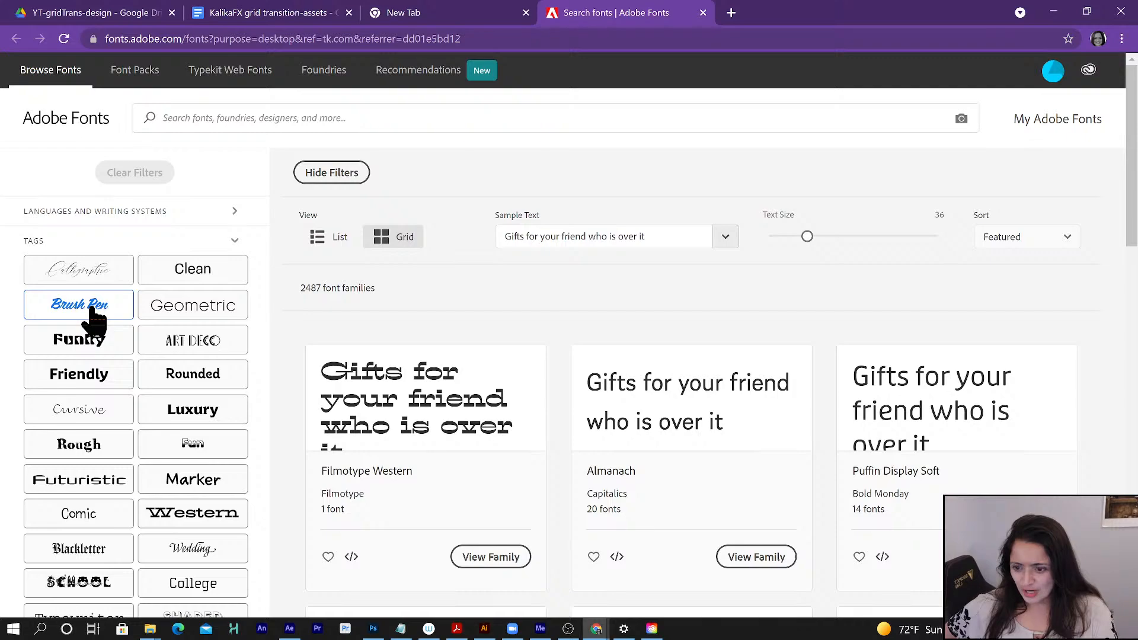
# - Filter the font catalog by the Luxury tag and look through the matching font families
pyautogui.click(198, 422)
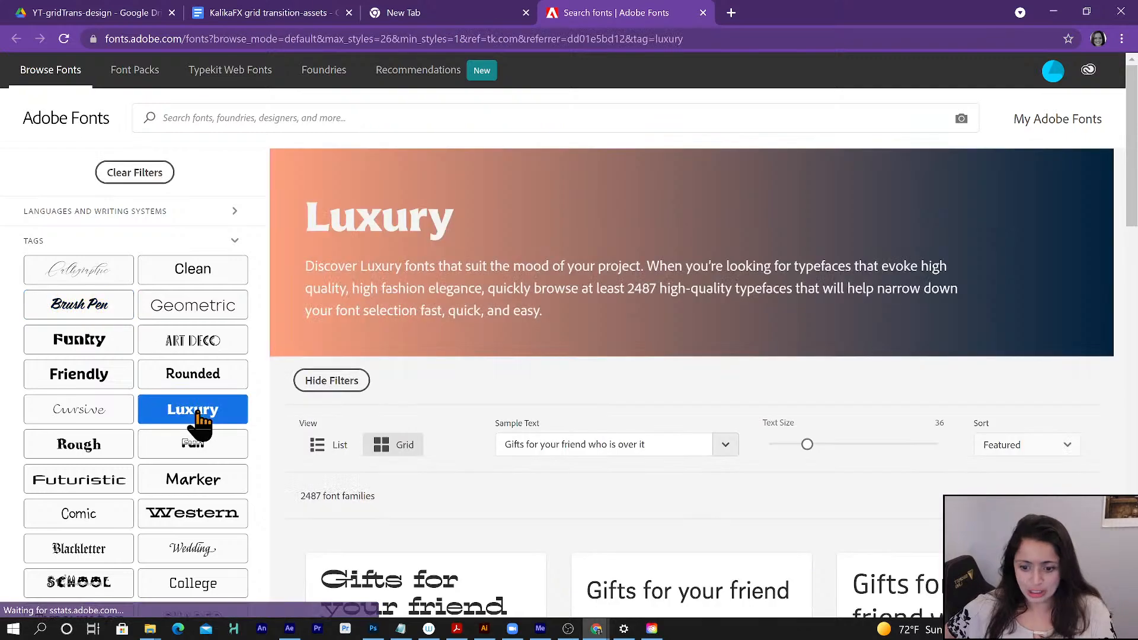
pyautogui.scroll(-9, 423, 459)
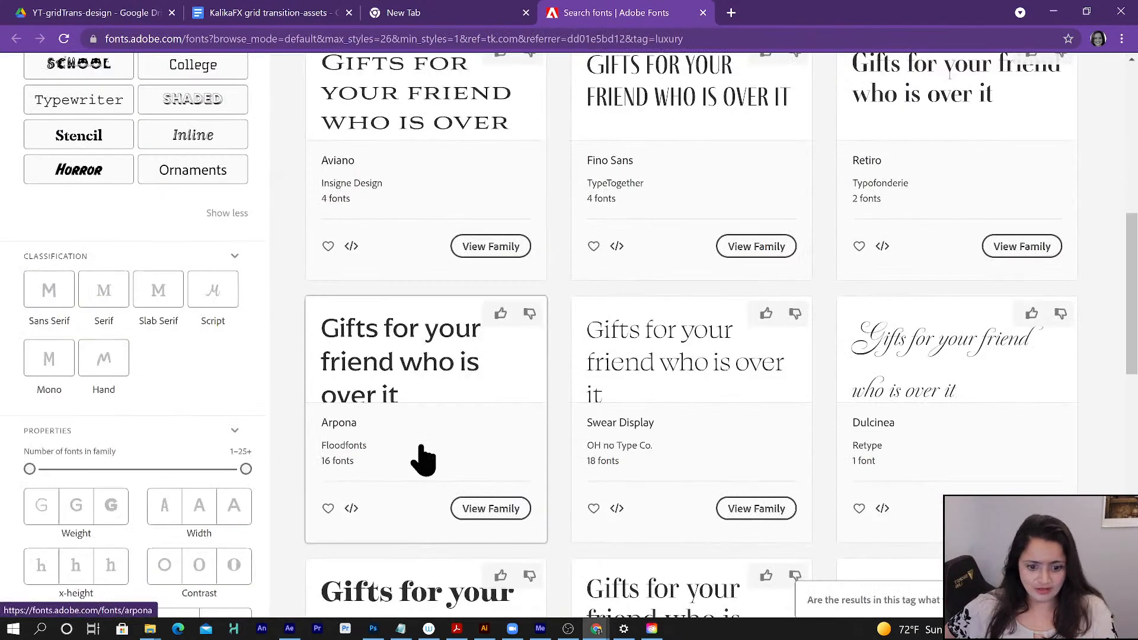
pyautogui.scroll(-6, 422, 459)
pyautogui.scroll(-3, 422, 459)
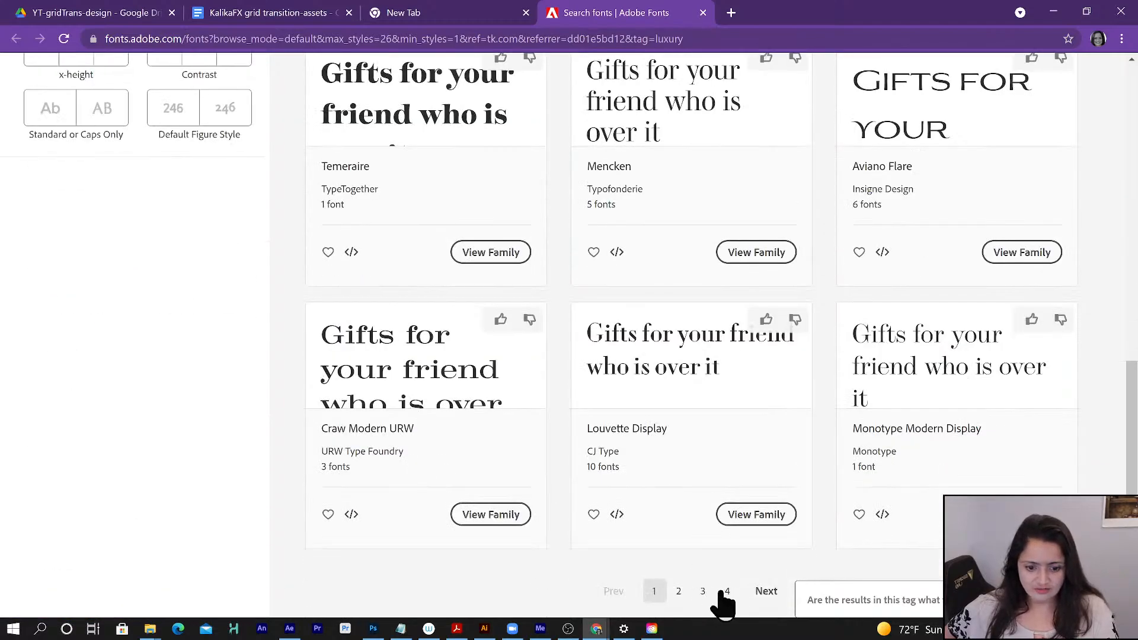
pyautogui.scroll(15, 460, 444)
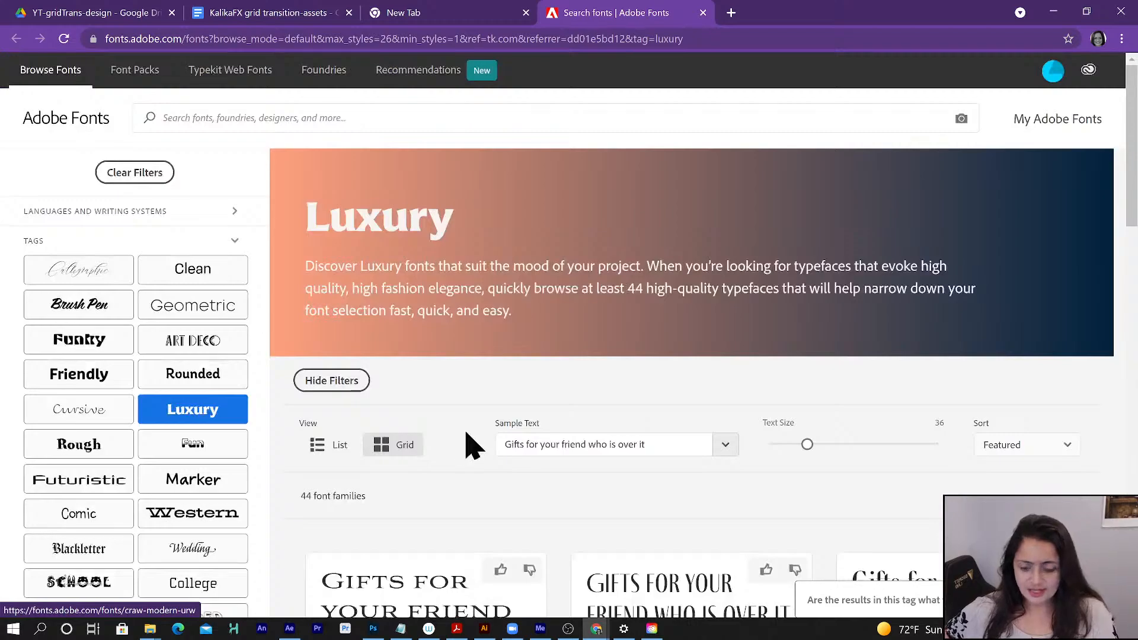
pyautogui.scroll(-7, 465, 439)
pyautogui.scroll(7, 464, 438)
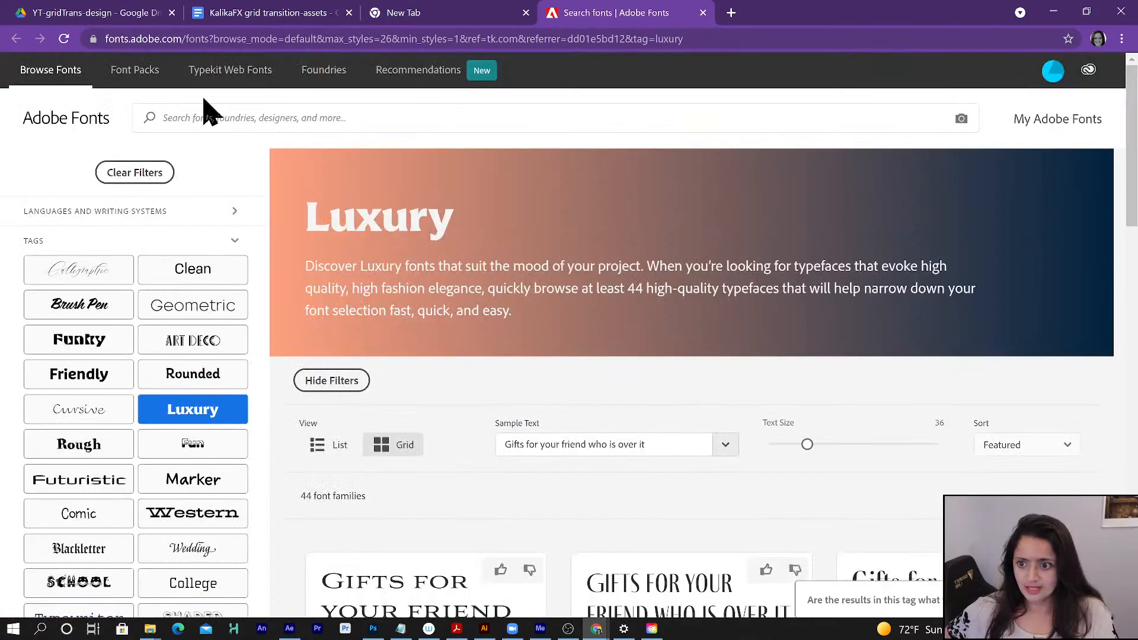
# - Search Adobe Fonts for "lust" and open the Lust family to review its styles and their activation
pyautogui.click(196, 113)
pyautogui.write('lust')
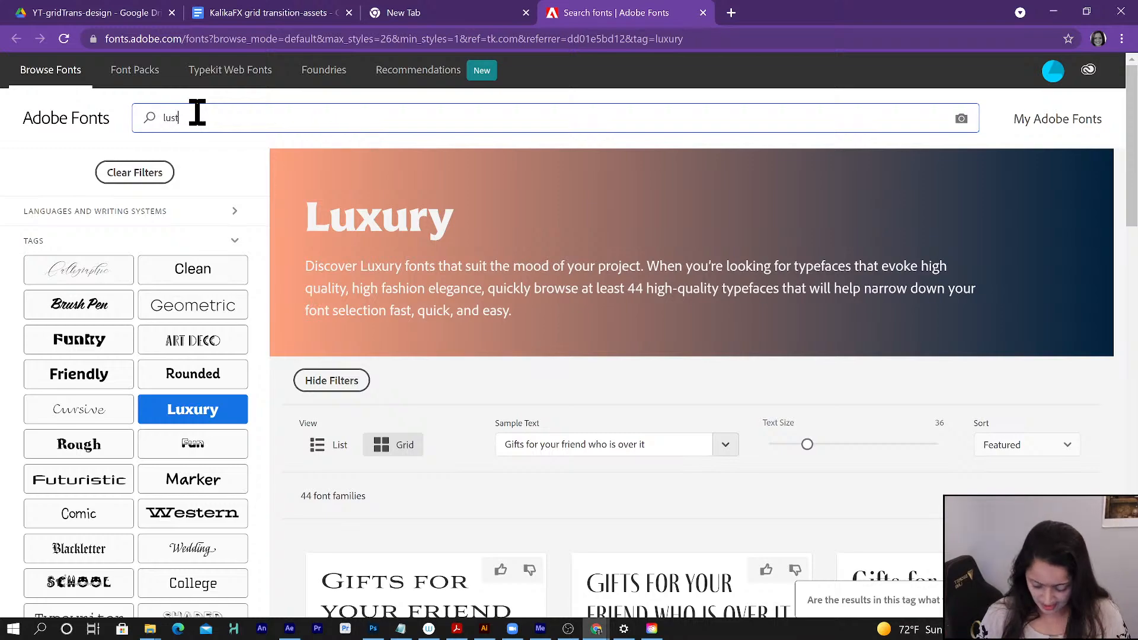
pyautogui.press('Return')
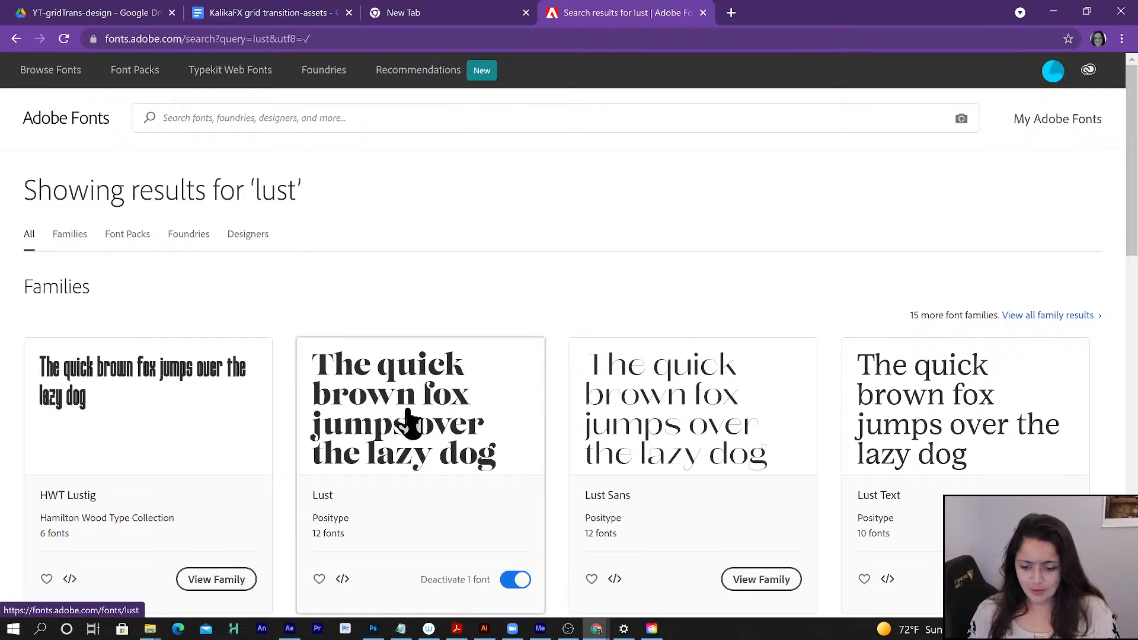
pyautogui.click(409, 420)
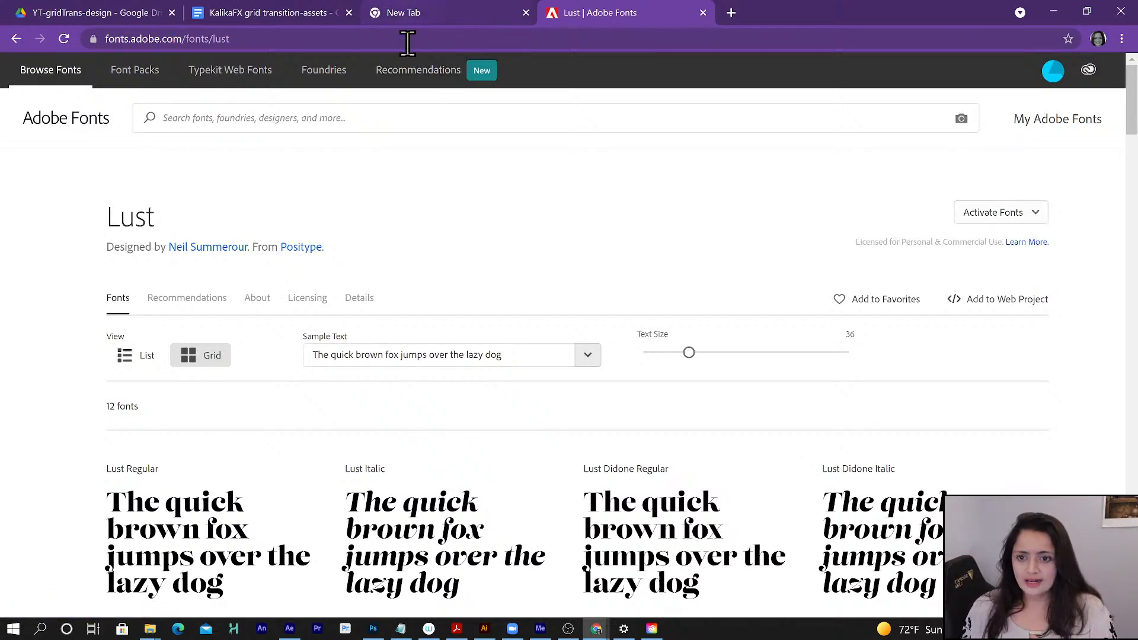
pyautogui.scroll(-2, 308, 403)
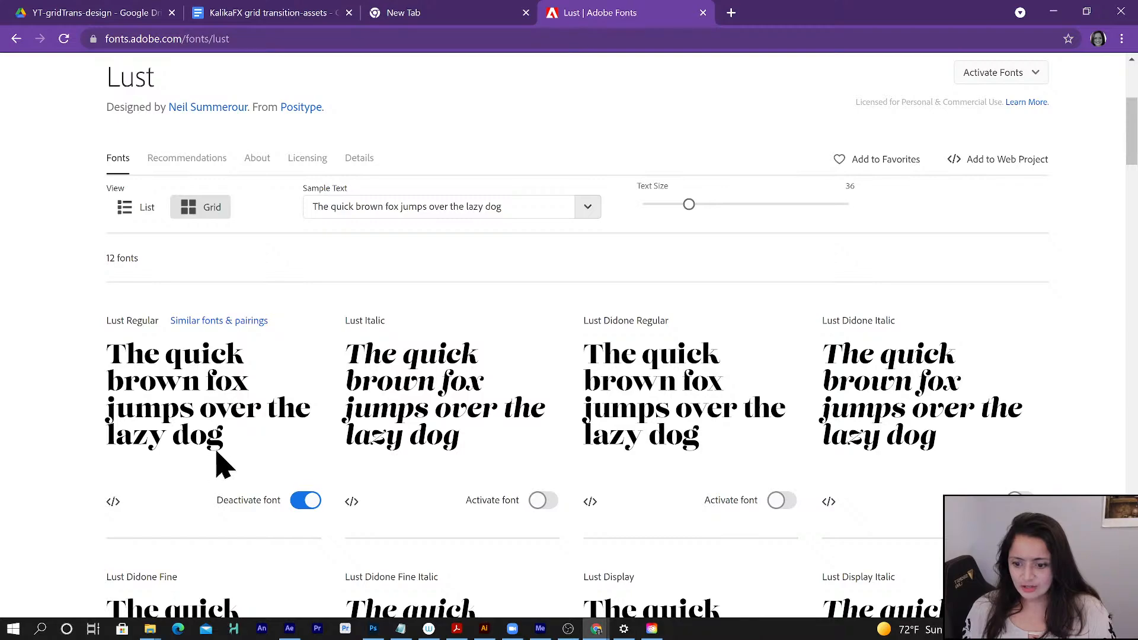
pyautogui.scroll(4, 219, 425)
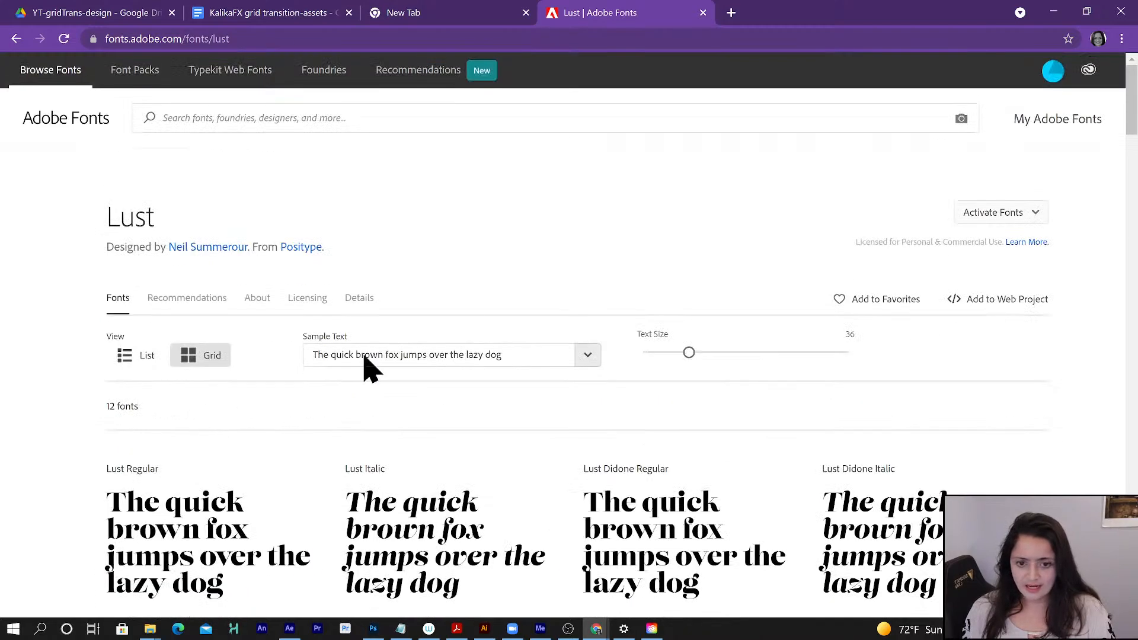
# - Return to the YT-gridTrans-design Drive folder and open GridTrans-storyboards.jpg to review the storyboard frames
pyautogui.click(293, 13)
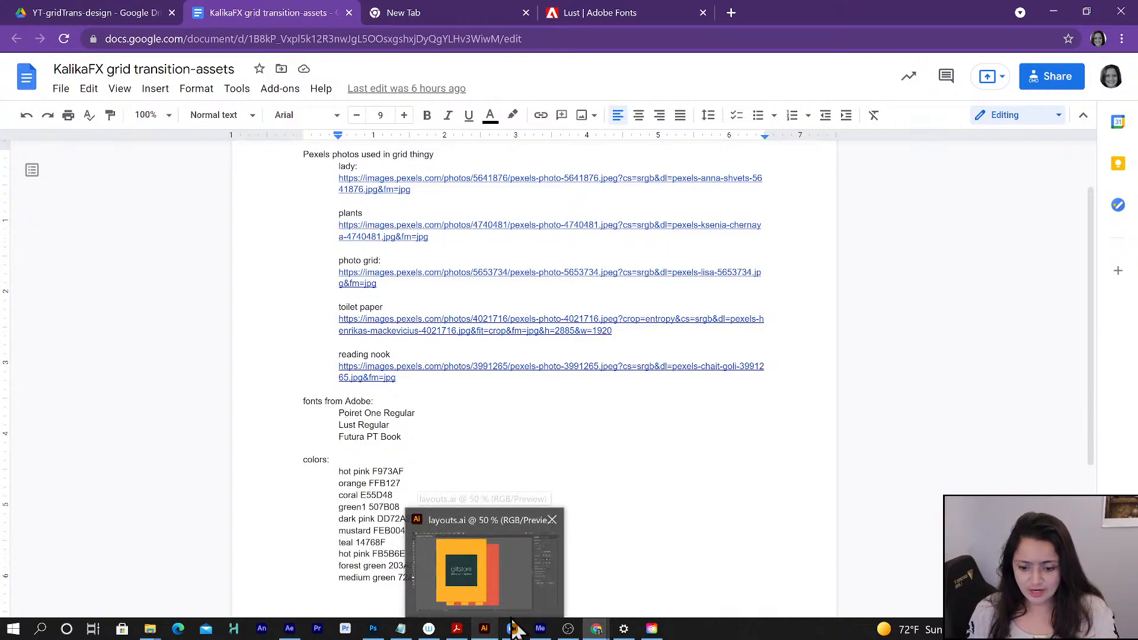
pyautogui.click(83, 14)
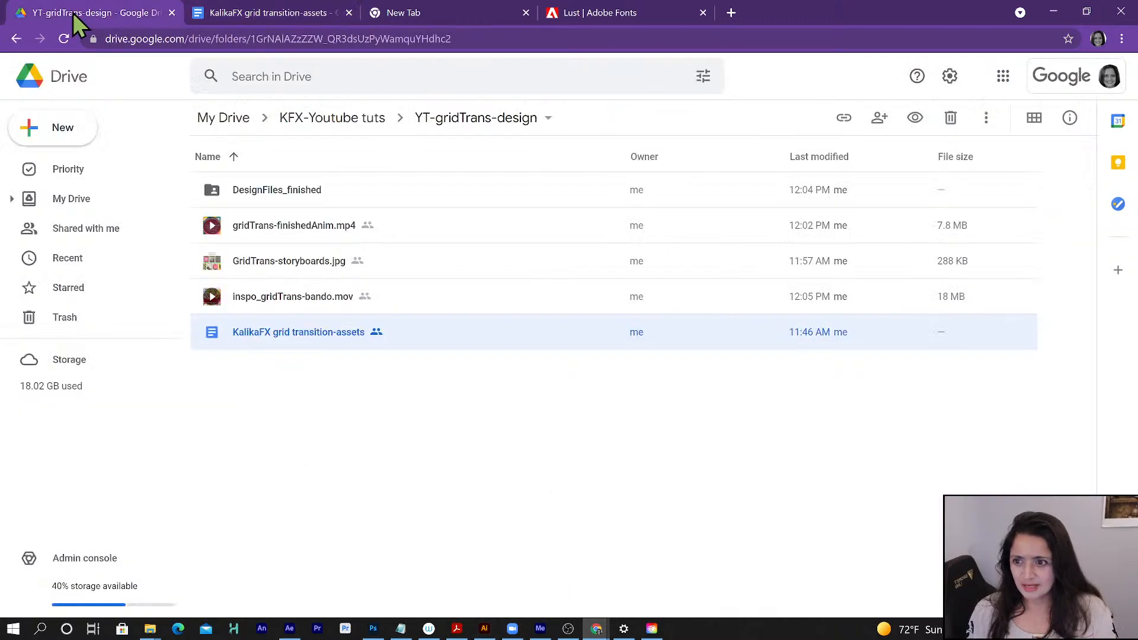
pyautogui.doubleClick(277, 268)
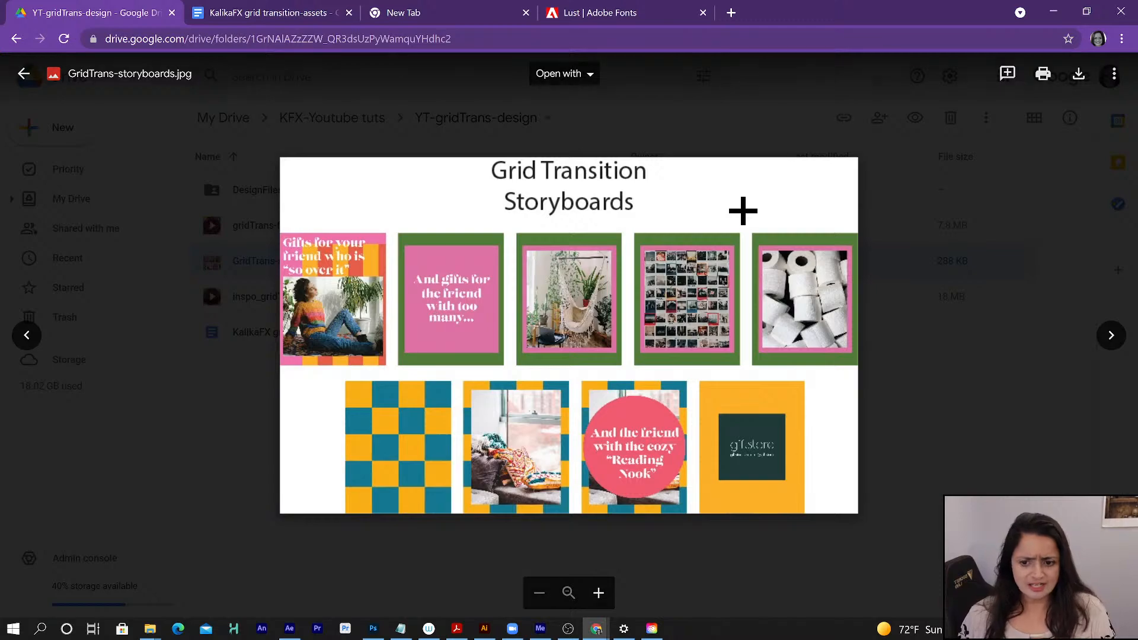
# - Switch to layouts.ai in Illustrator and examine Artboard 1's width in its artboard options, discarding any edits
pyautogui.click(1054, 9)
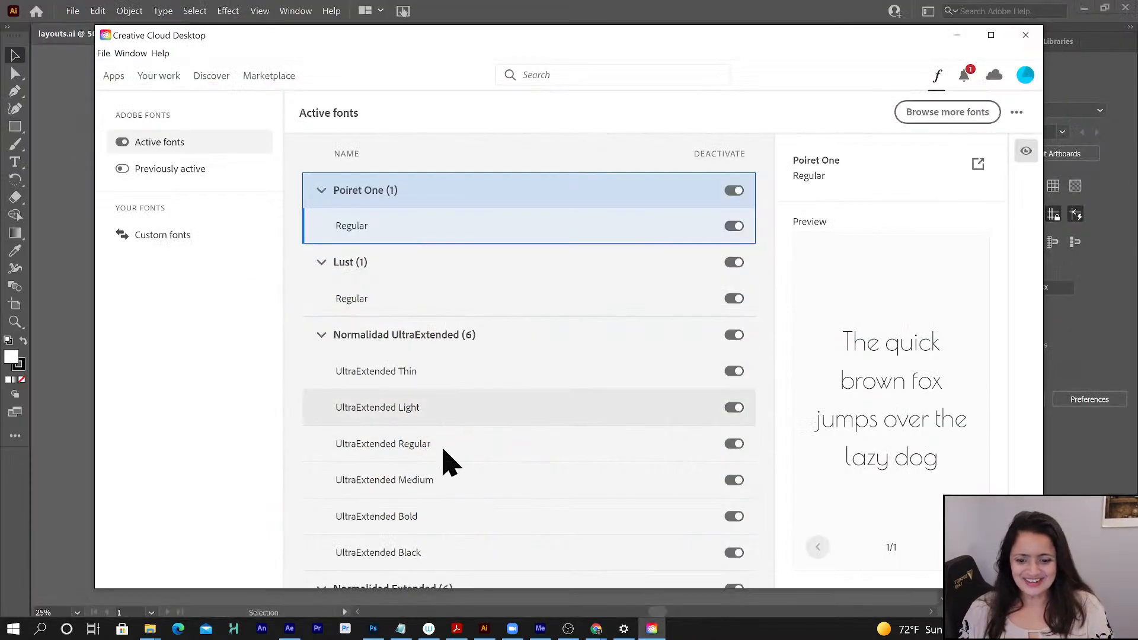
pyautogui.click(484, 629)
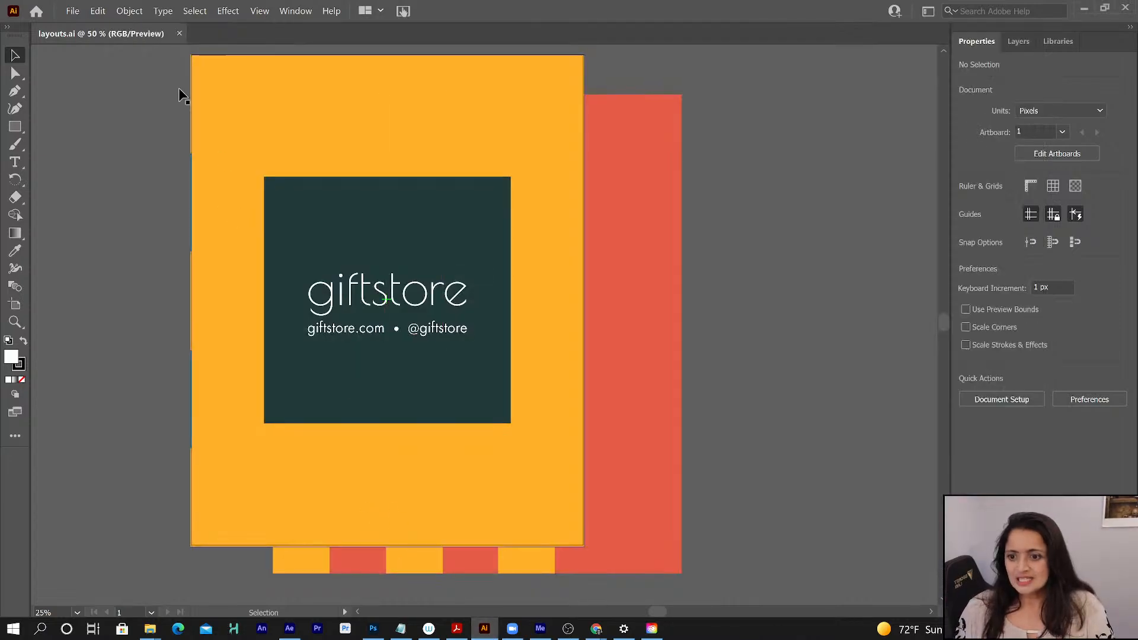
pyautogui.click(15, 304)
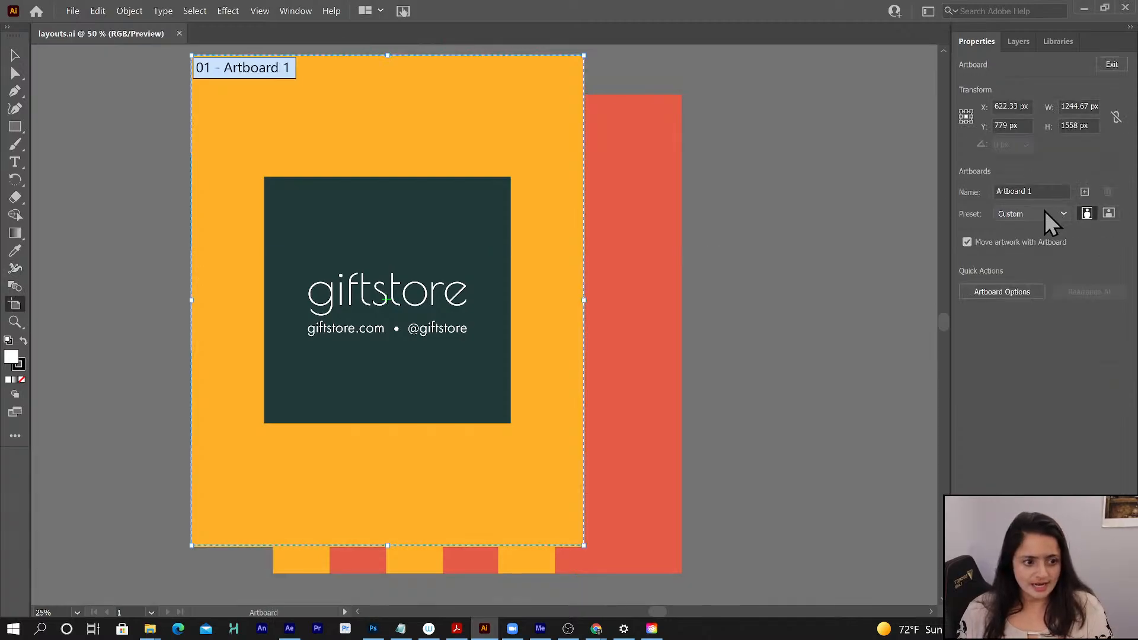
pyautogui.click(1006, 291)
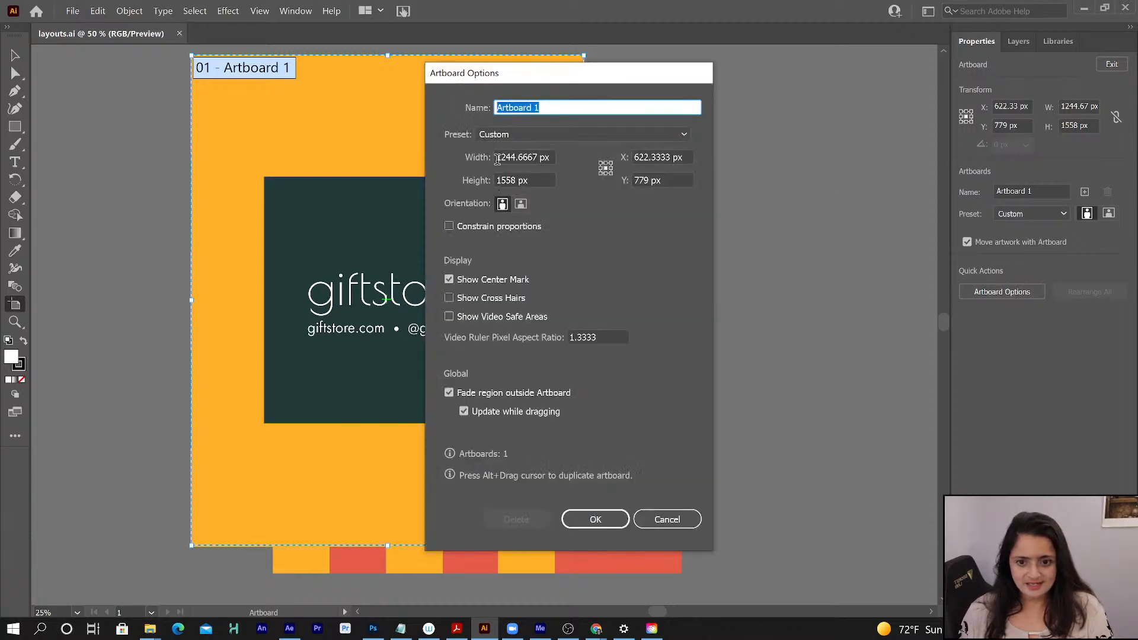
pyautogui.moveTo(497, 159); pyautogui.dragTo(538, 161)
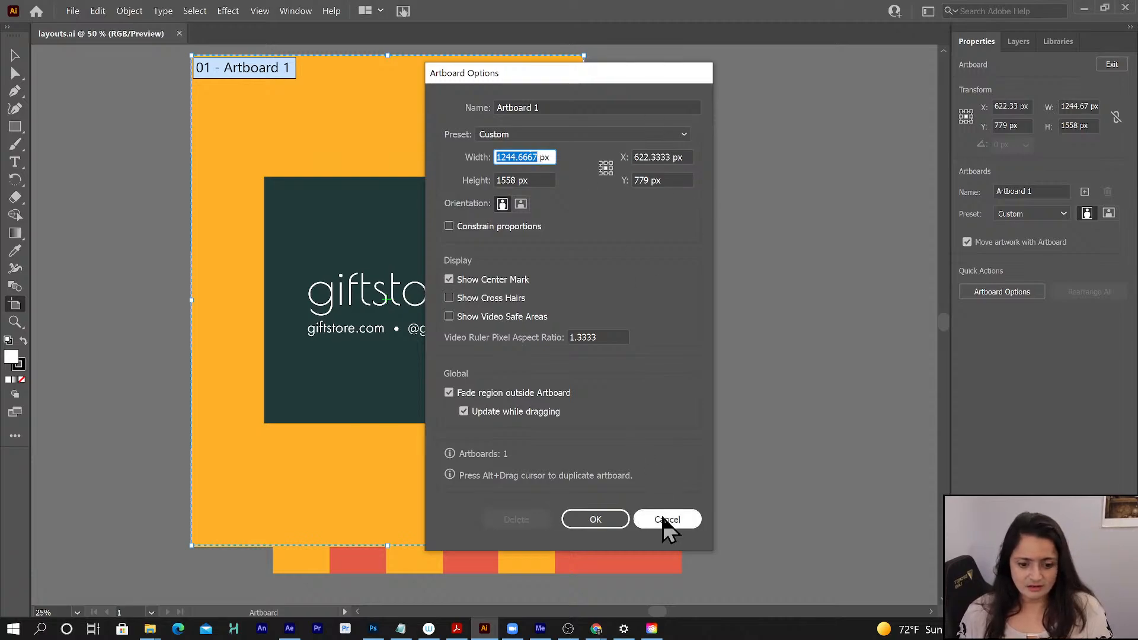
pyautogui.write('y')
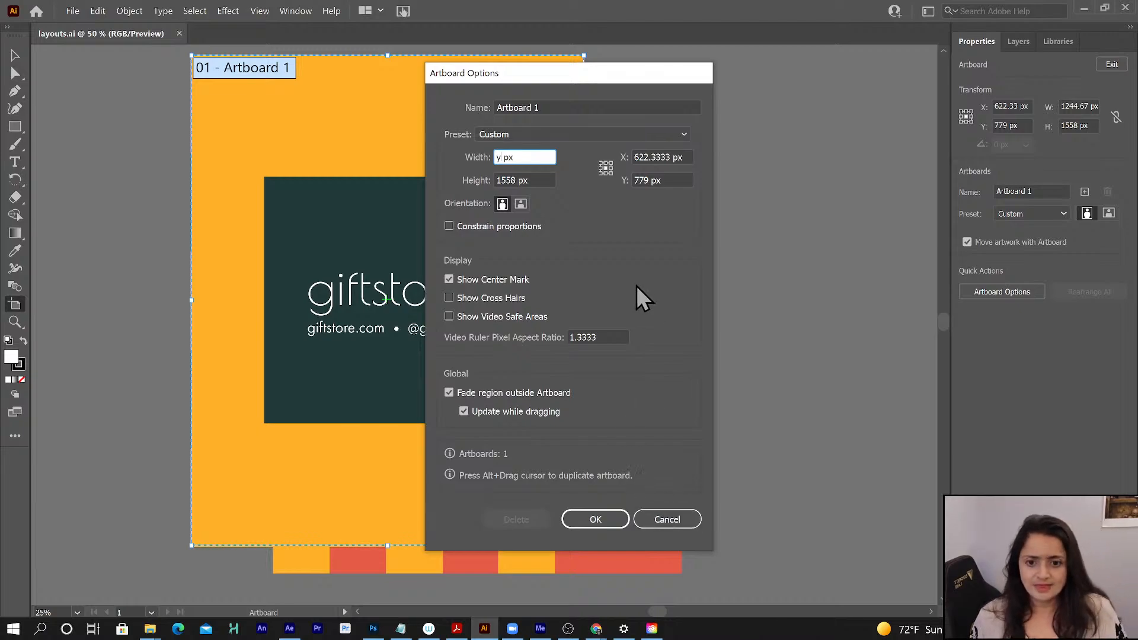
pyautogui.click(650, 519)
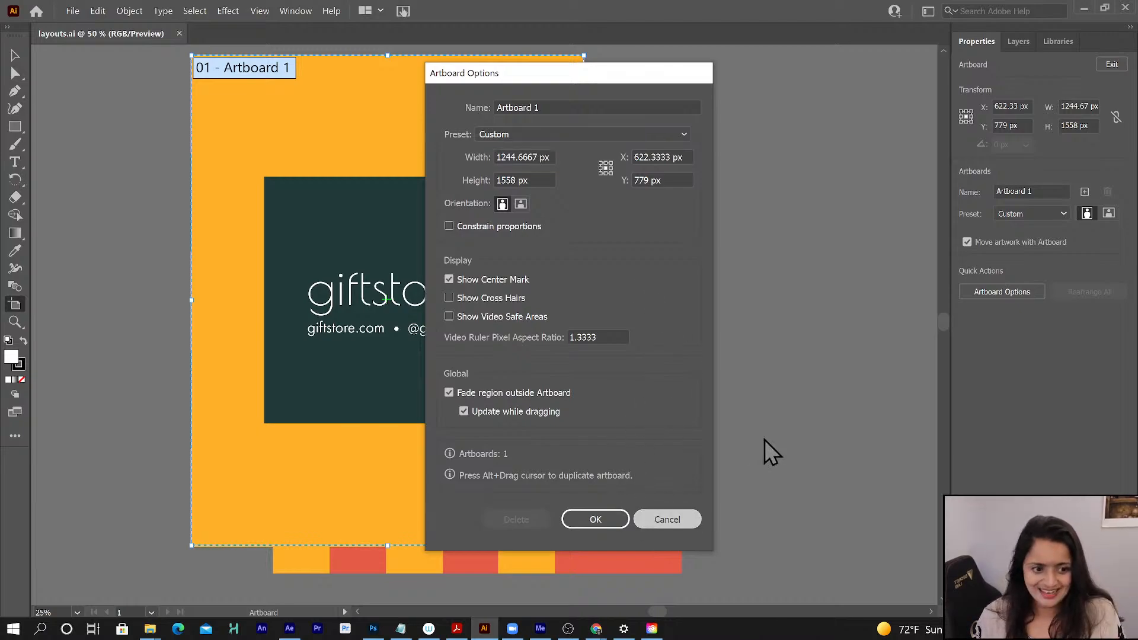
# - Reopen the artboard options, check both the width and height of Artboard 1, and leave without changes
pyautogui.click(998, 290)
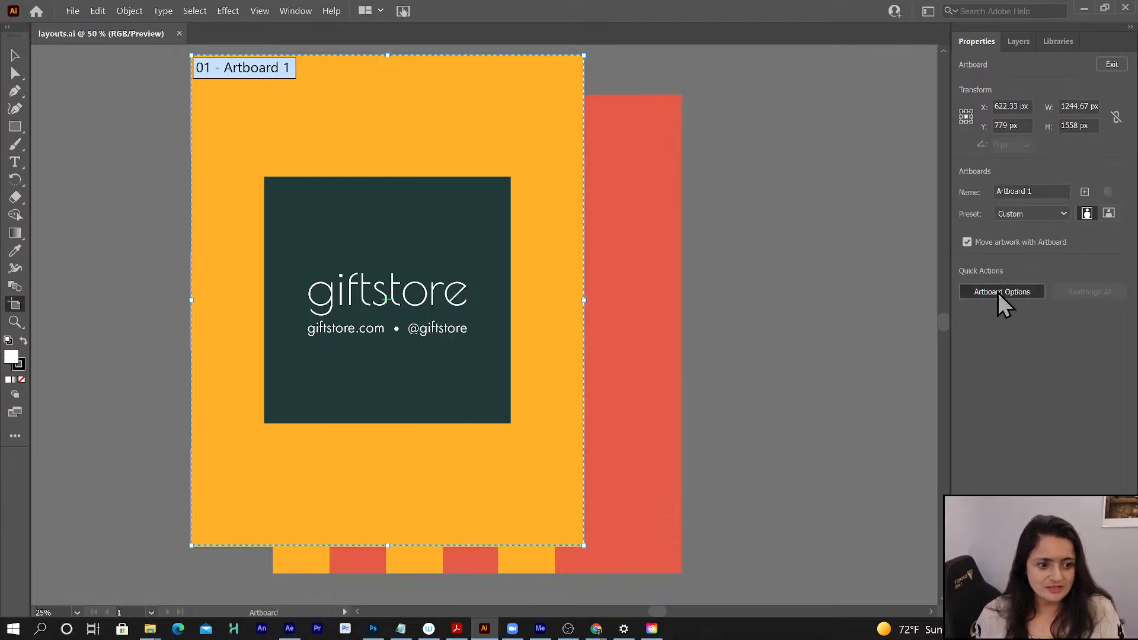
pyautogui.click(509, 157)
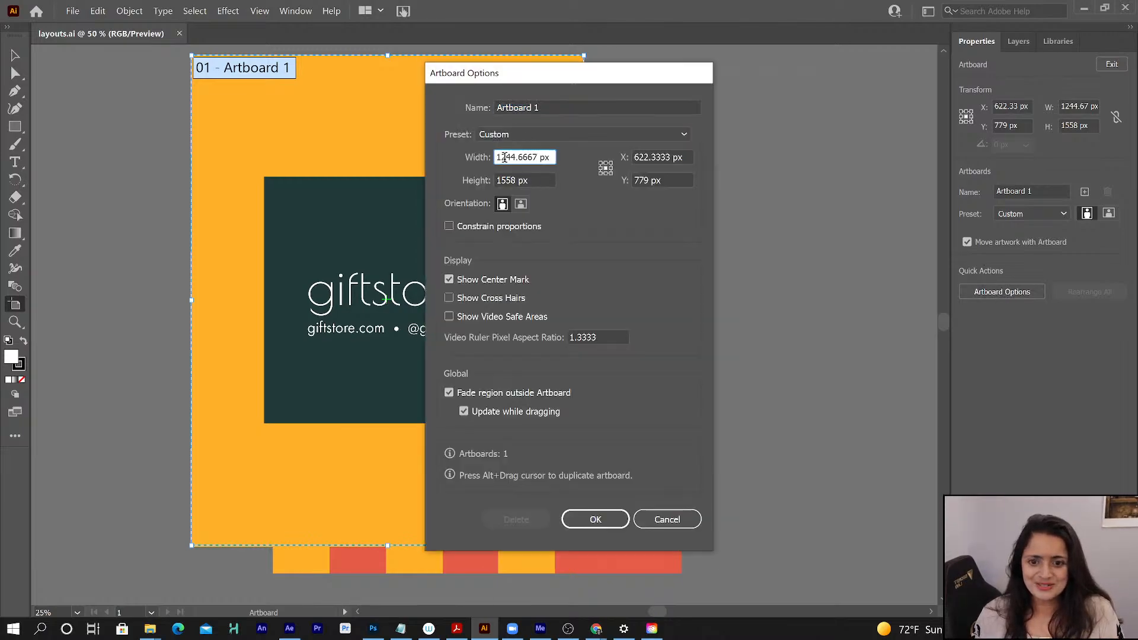
pyautogui.doubleClick(510, 157)
pyautogui.doubleClick(508, 180)
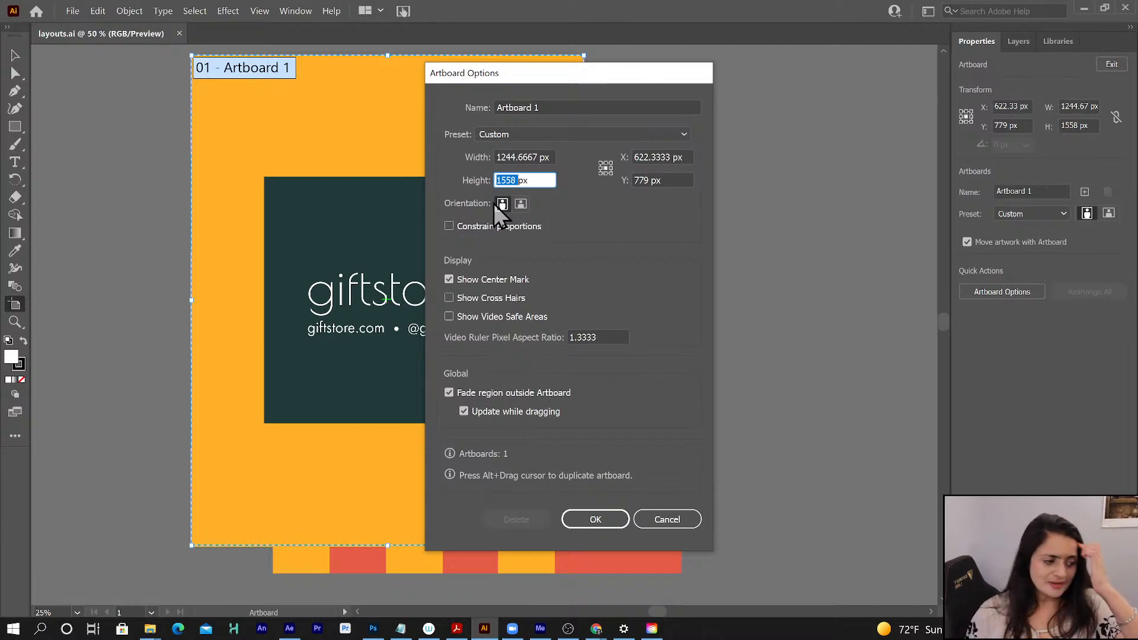
pyautogui.click(668, 520)
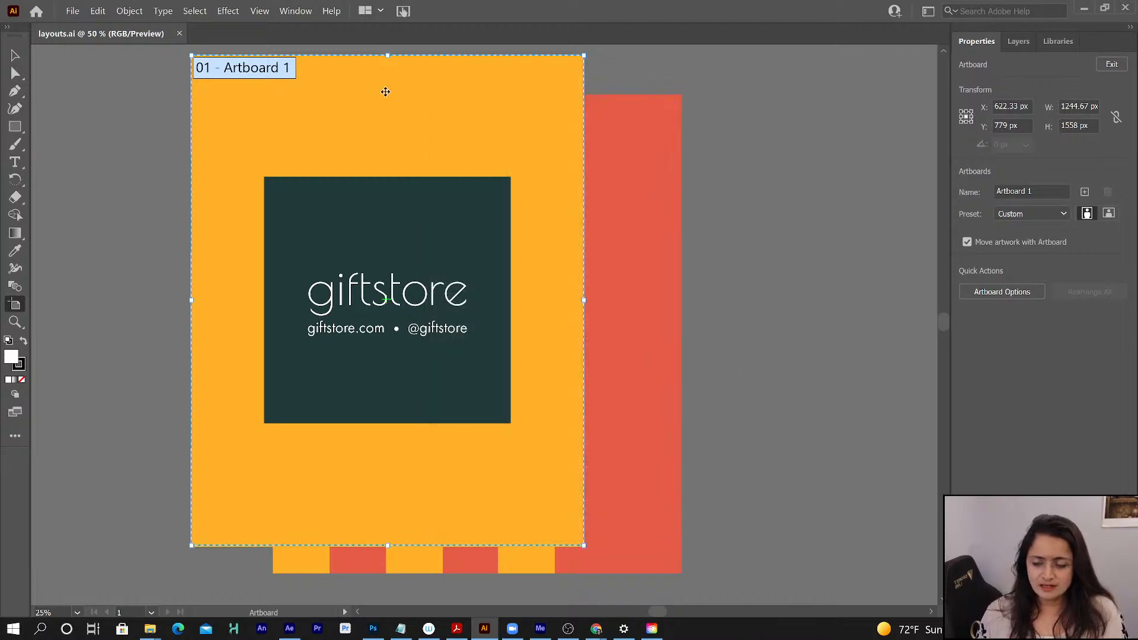
# - Start a new document based on the 1920 x 1080 Art & Illustration preset
pyautogui.click(70, 12)
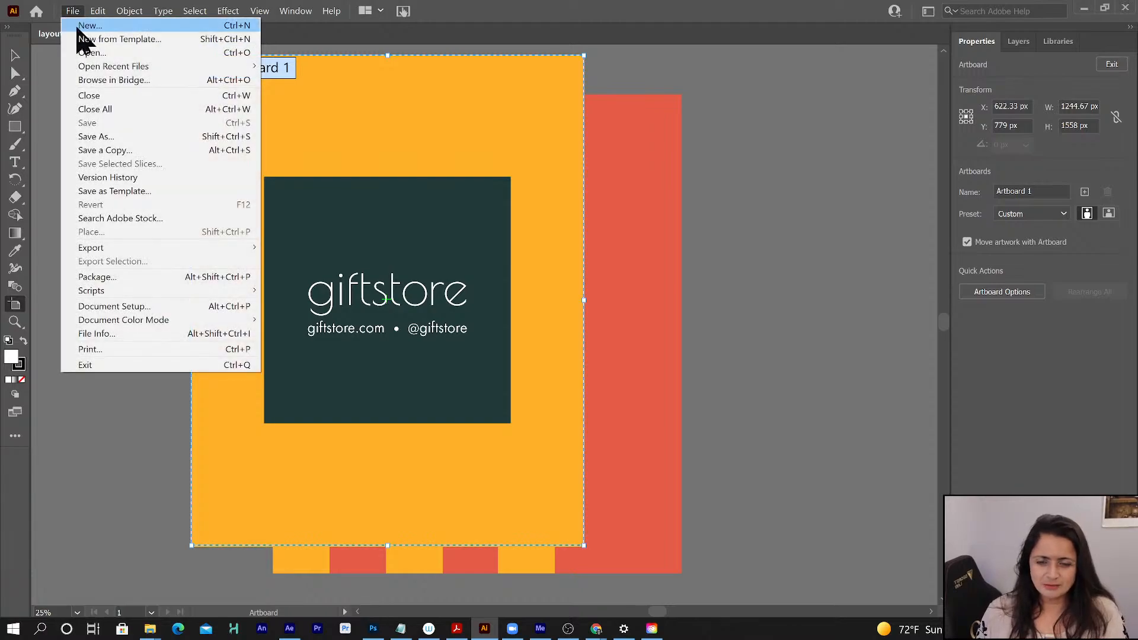
pyautogui.press('Escape')
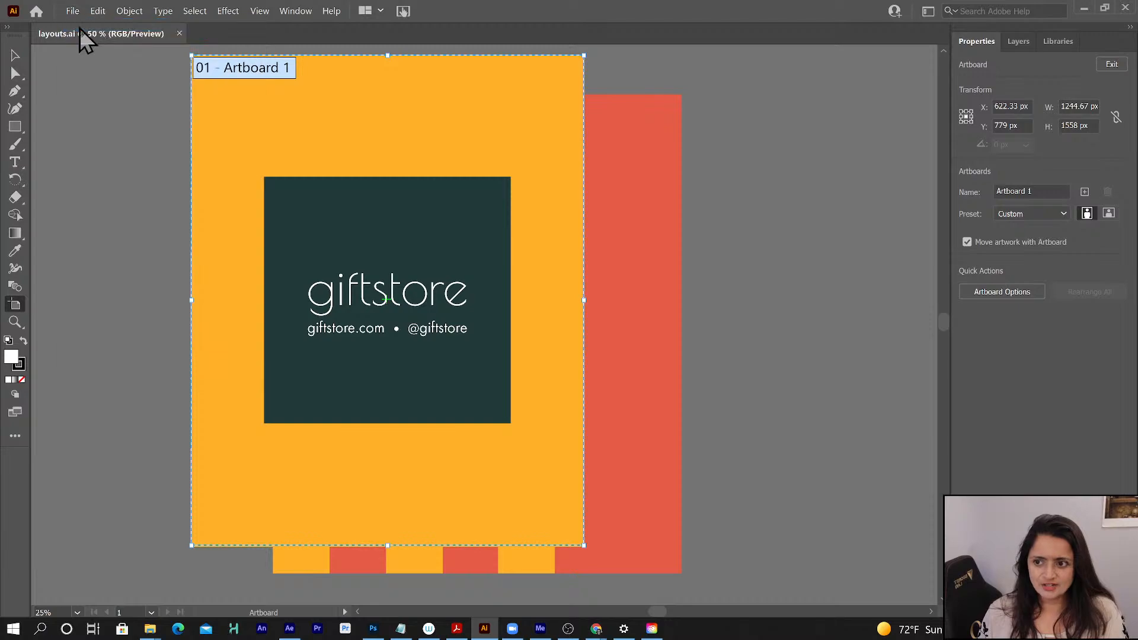
pyautogui.hotkey('ctrl', 'n')
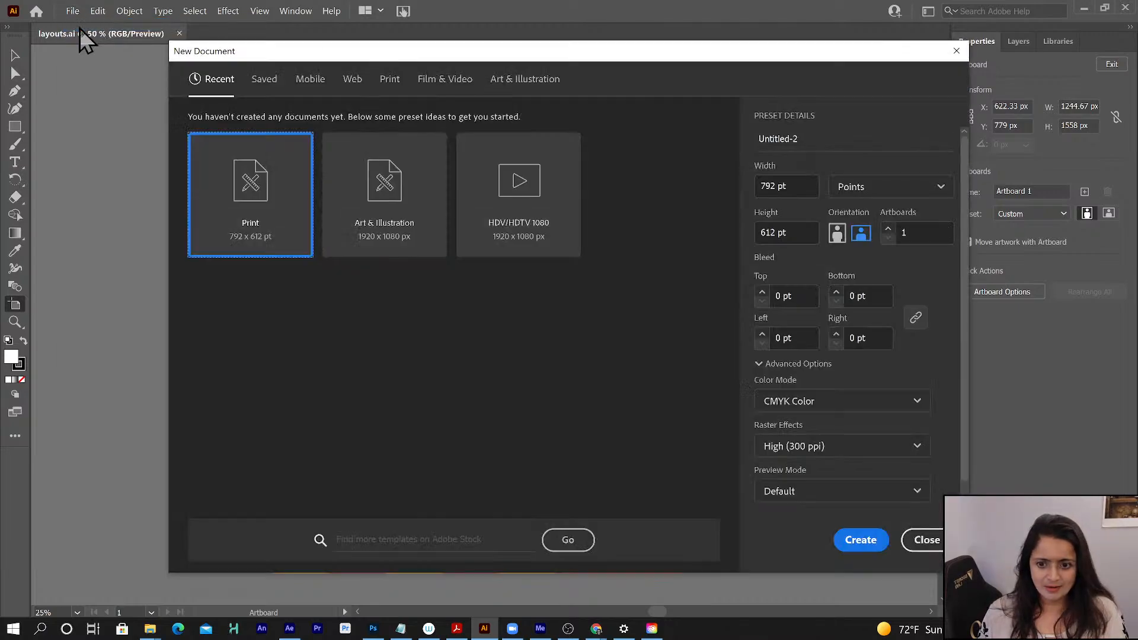
pyautogui.click(521, 80)
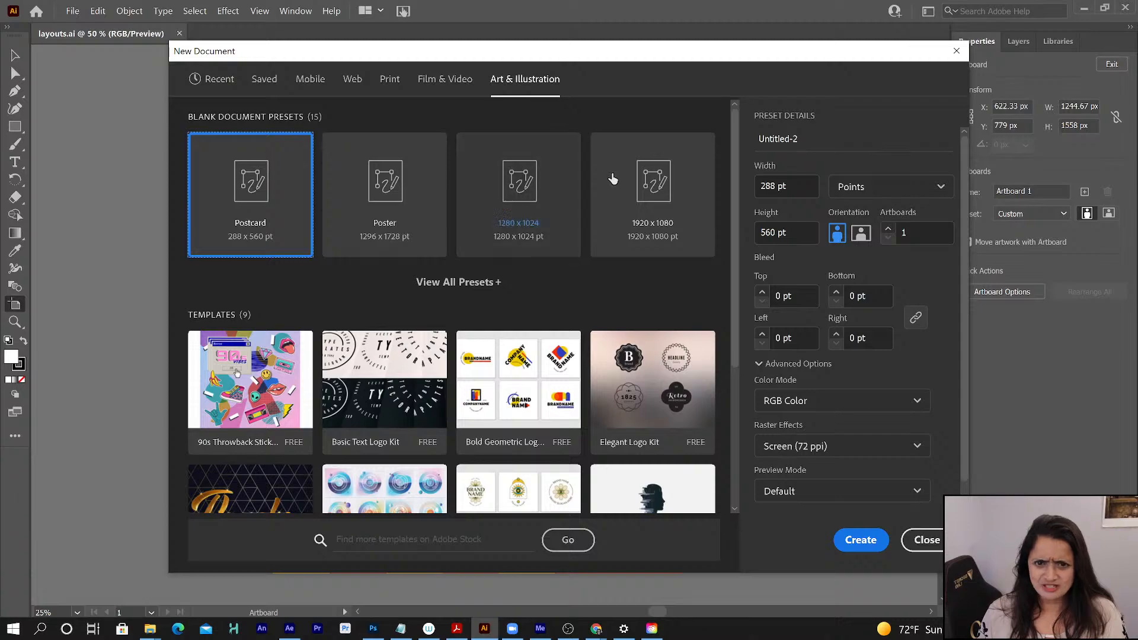
pyautogui.click(427, 89)
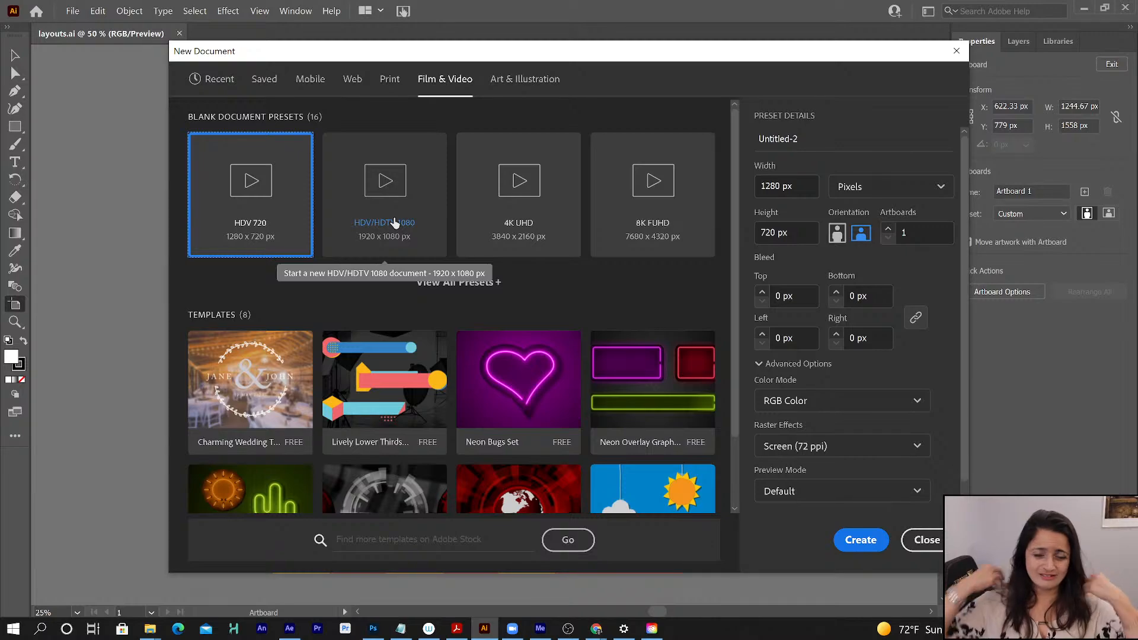
pyautogui.click(520, 88)
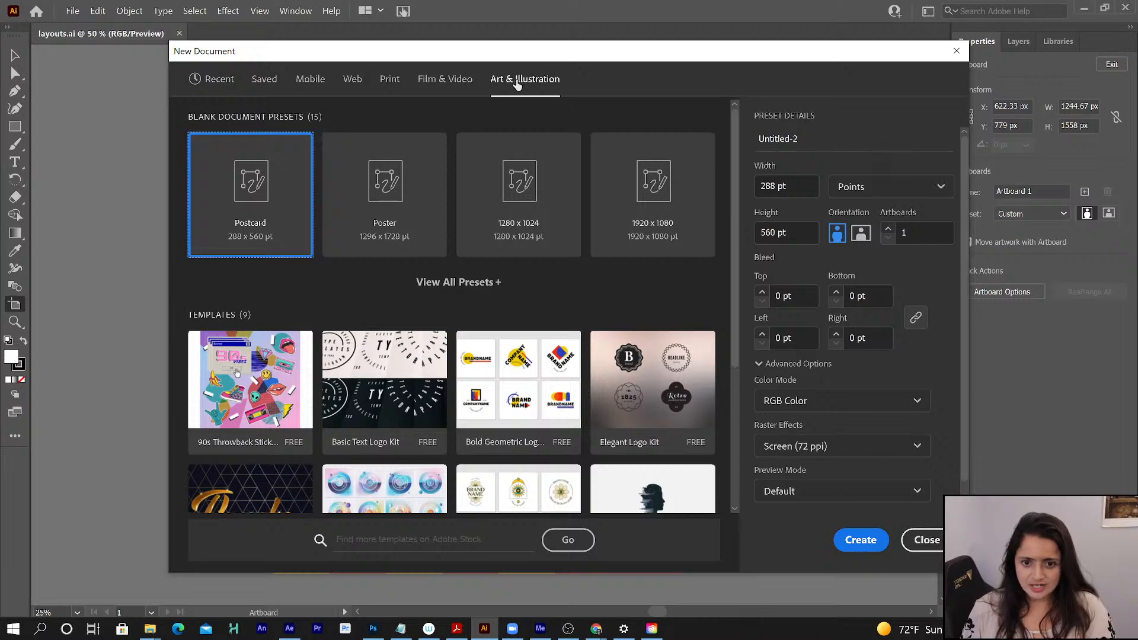
pyautogui.click(640, 196)
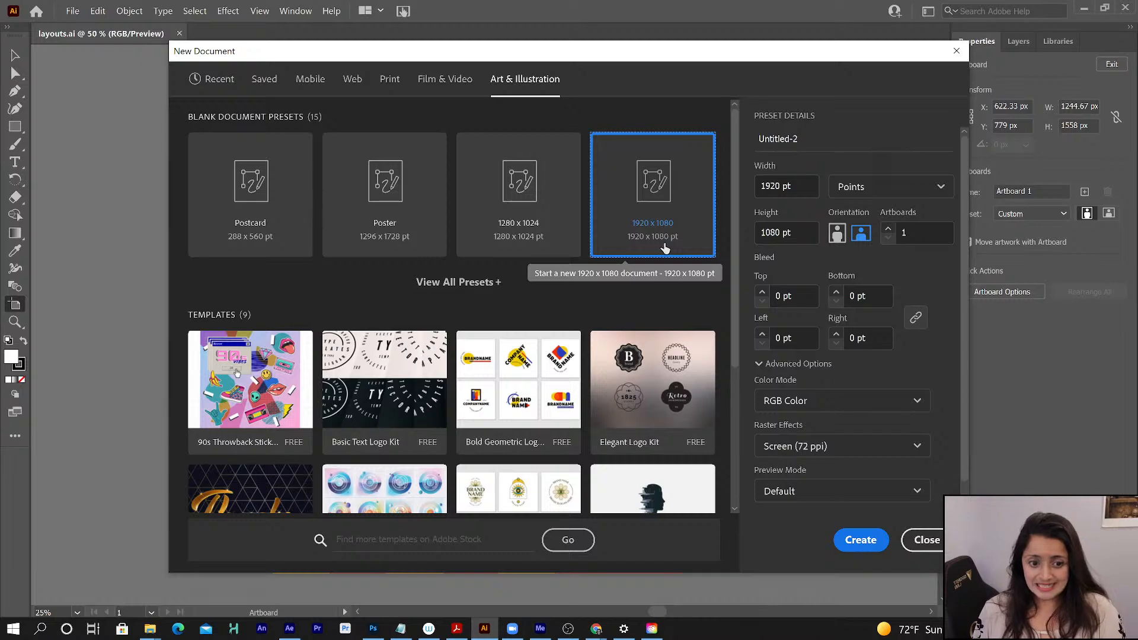
# - Set the new document's width to 1245 pt and its height to 1560 pt
pyautogui.doubleClick(766, 179)
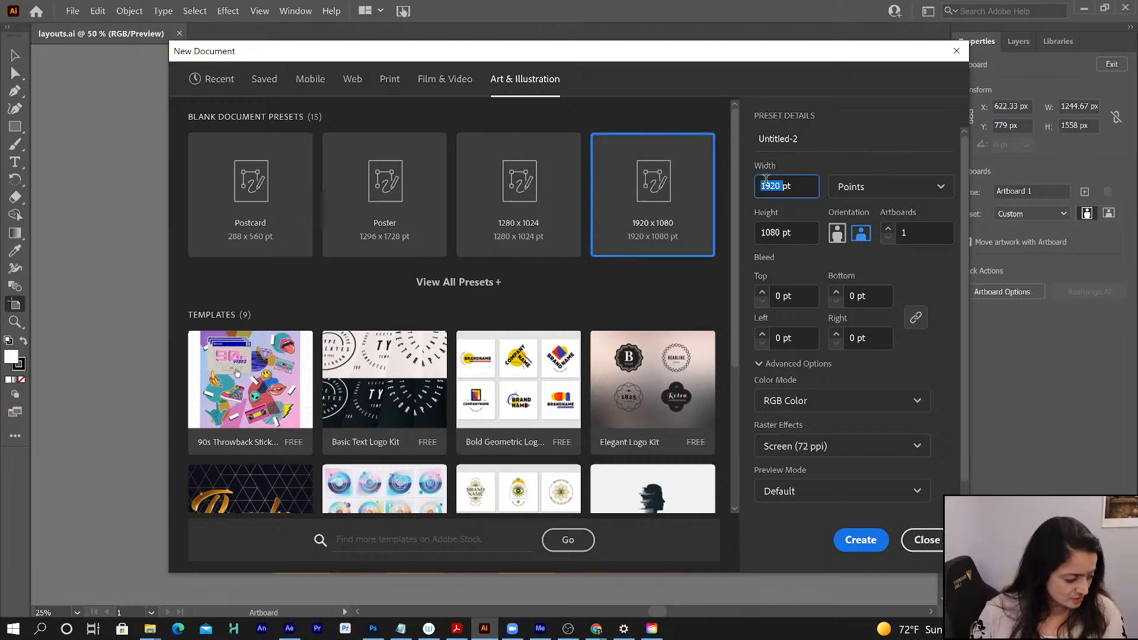
pyautogui.write('1245pt')
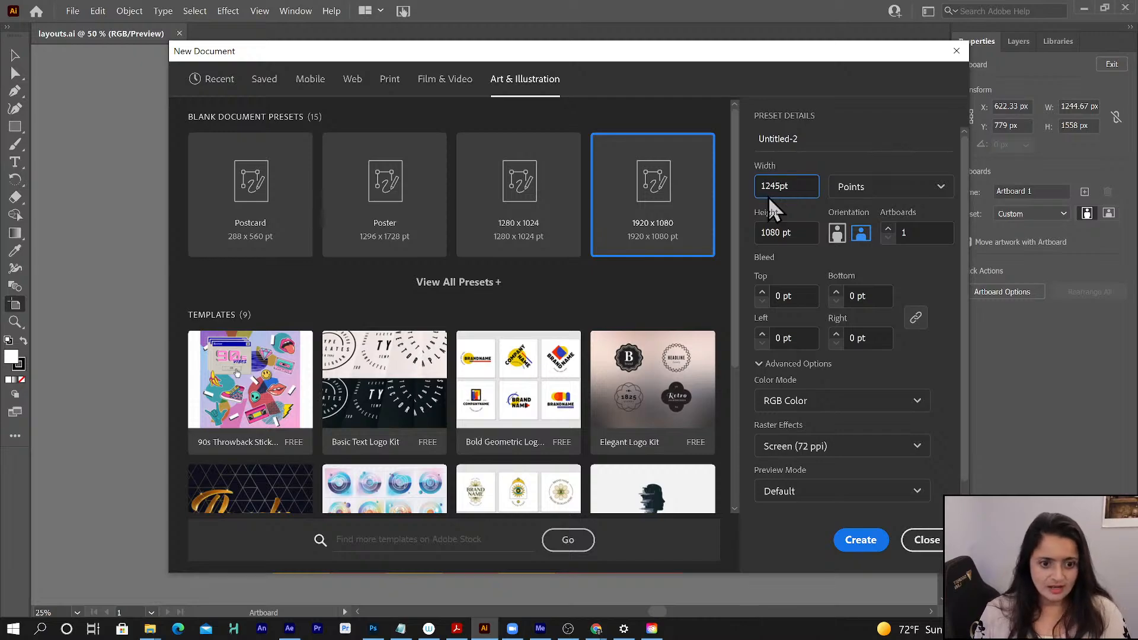
pyautogui.doubleClick(769, 234)
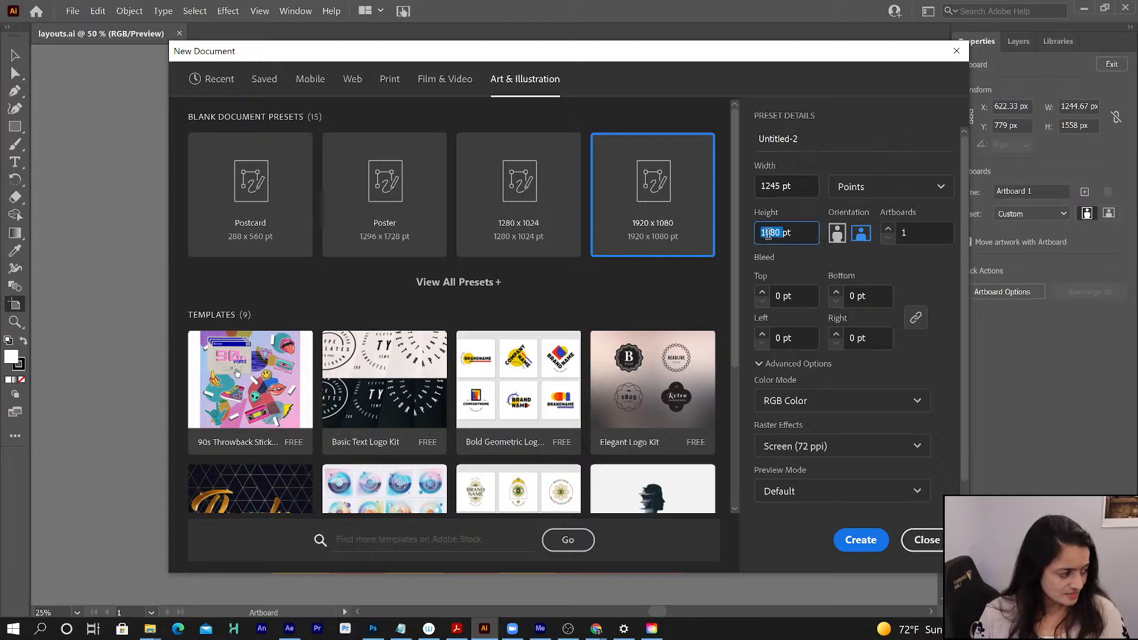
pyautogui.write('1560pt')
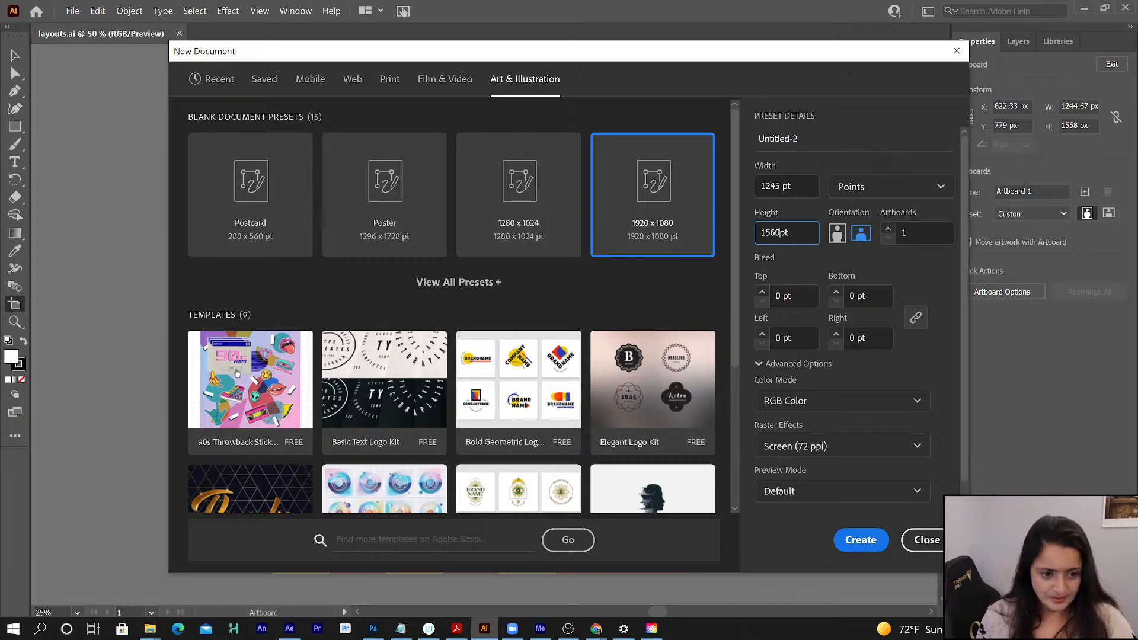
# - Switch the new document to portrait orientation with pixels as units, and create it
pyautogui.click(837, 234)
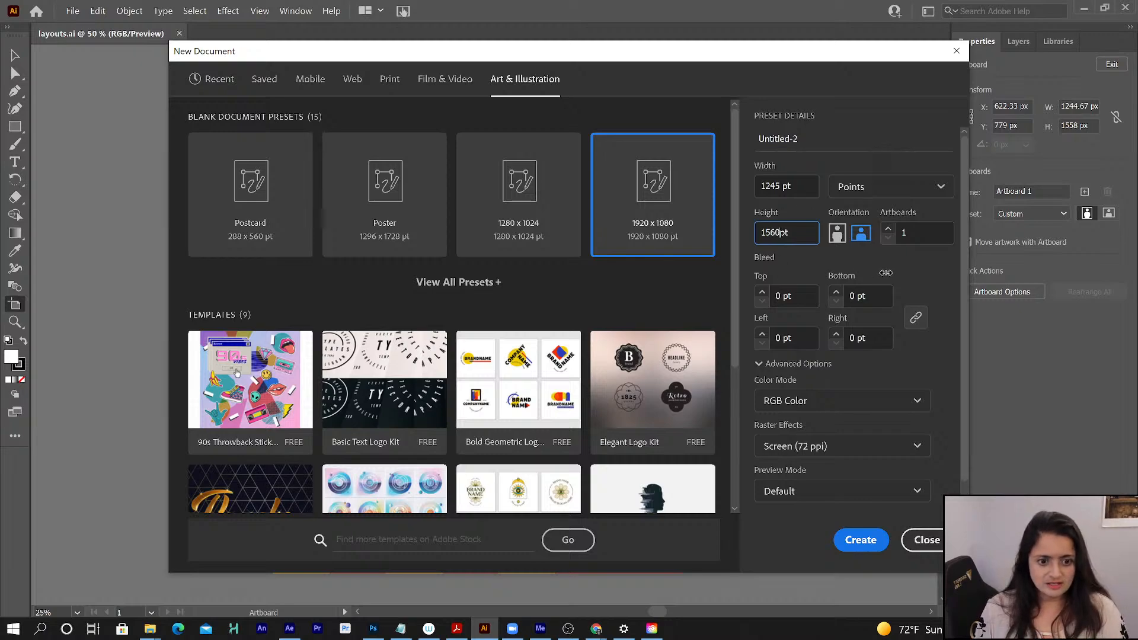
pyautogui.click(880, 194)
pyautogui.click(864, 217)
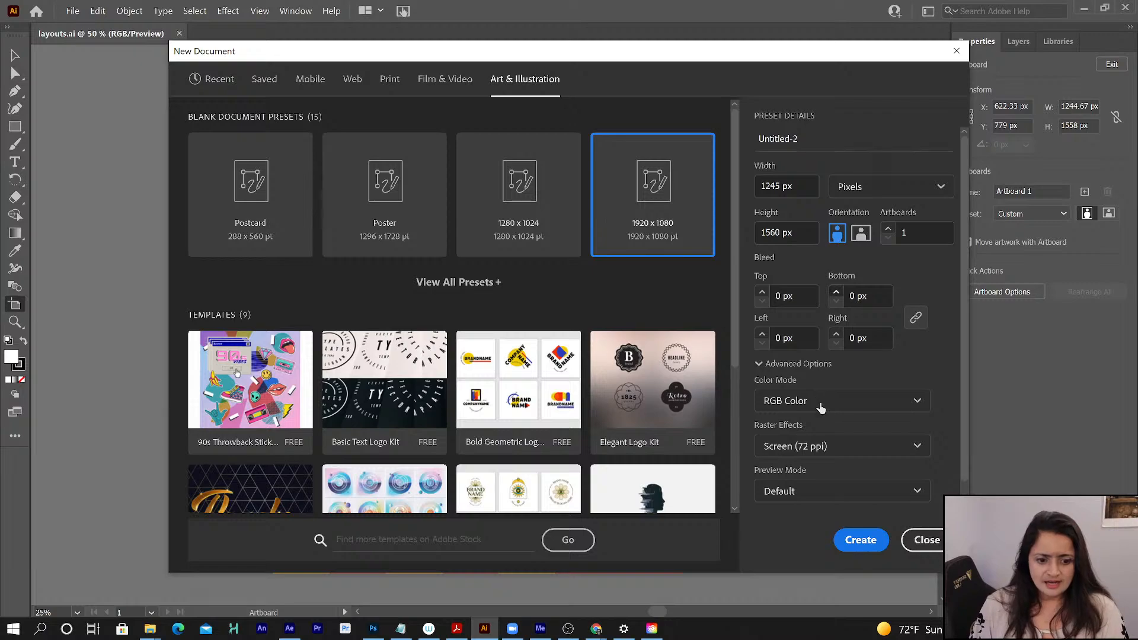
pyautogui.click(869, 541)
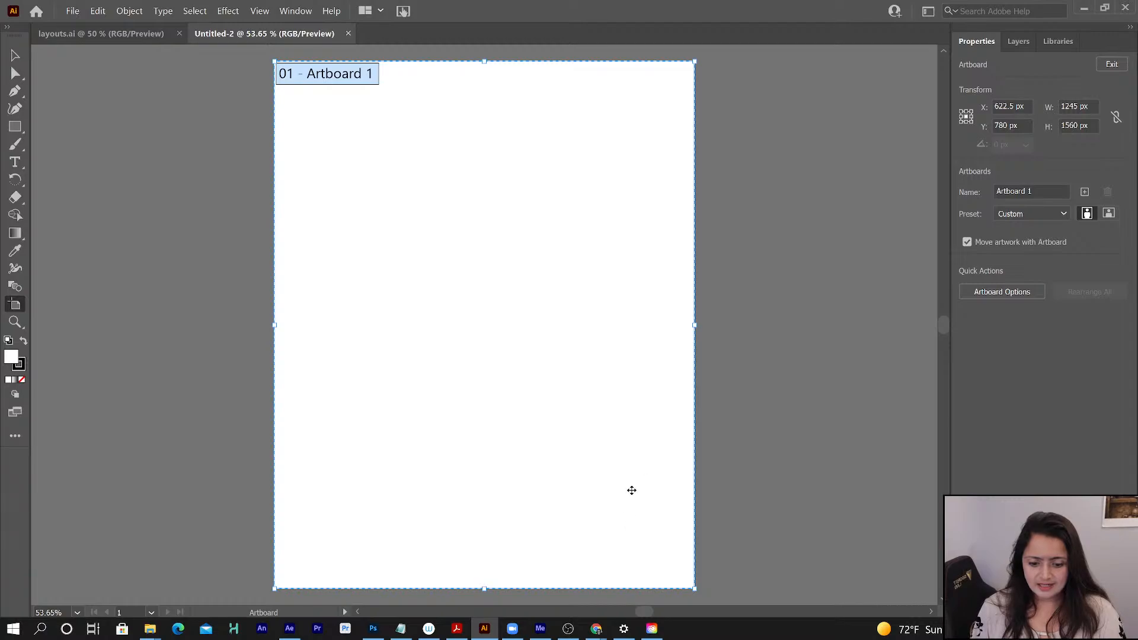
# - Switch to the grid transition-assets document in Chrome, copy all the listed color names with hex codes, and return to Illustrator
pyautogui.moveTo(598, 633)
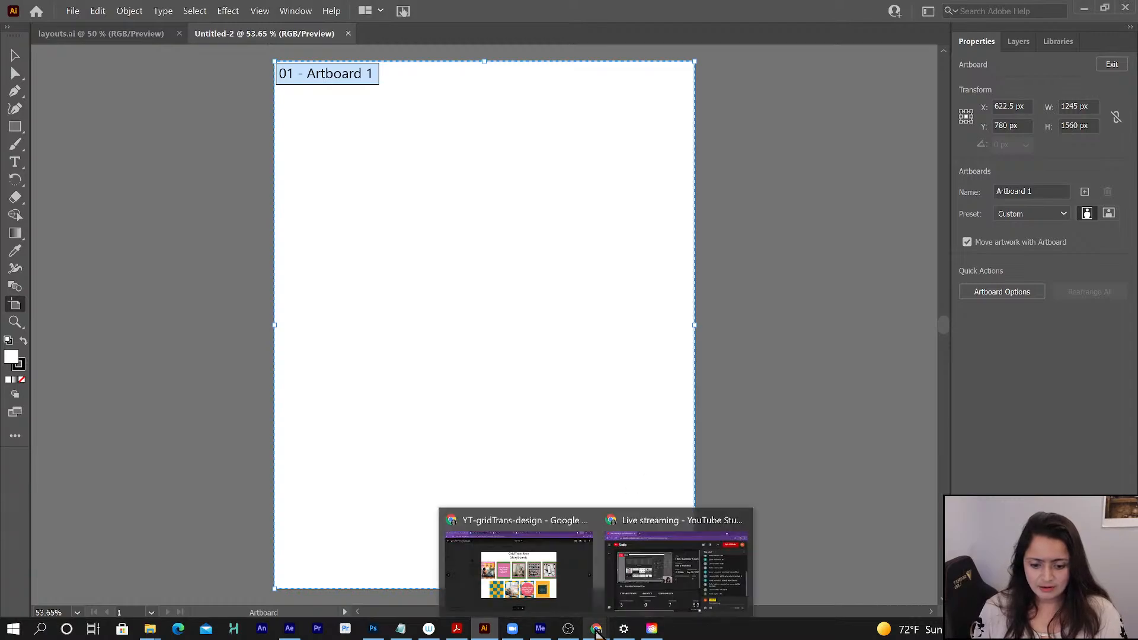
pyautogui.click(525, 586)
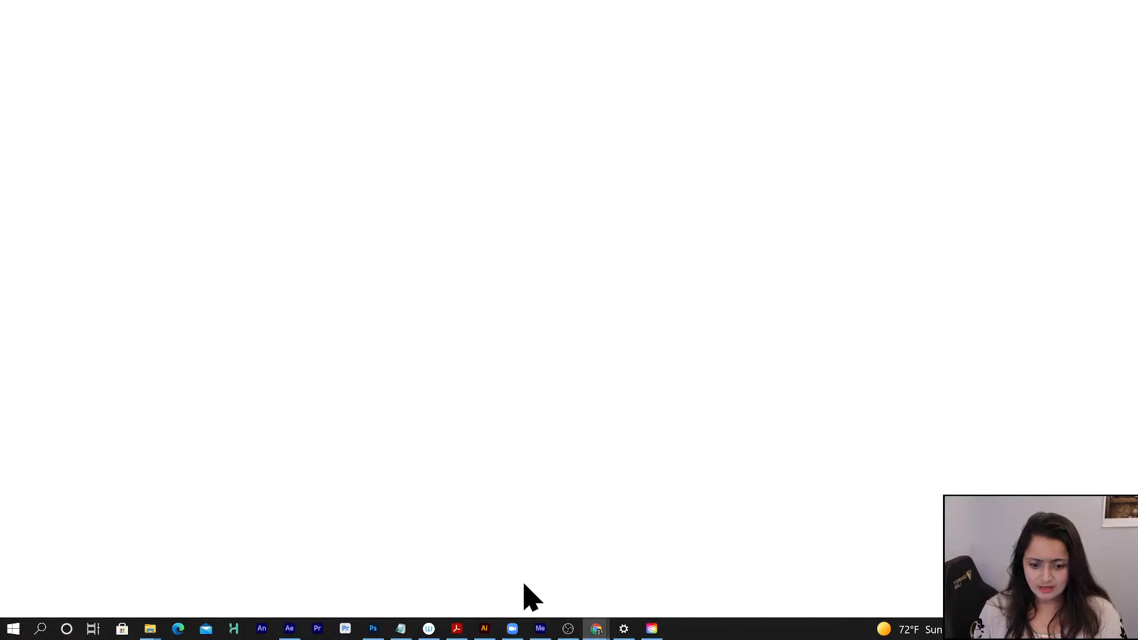
pyautogui.click(237, 14)
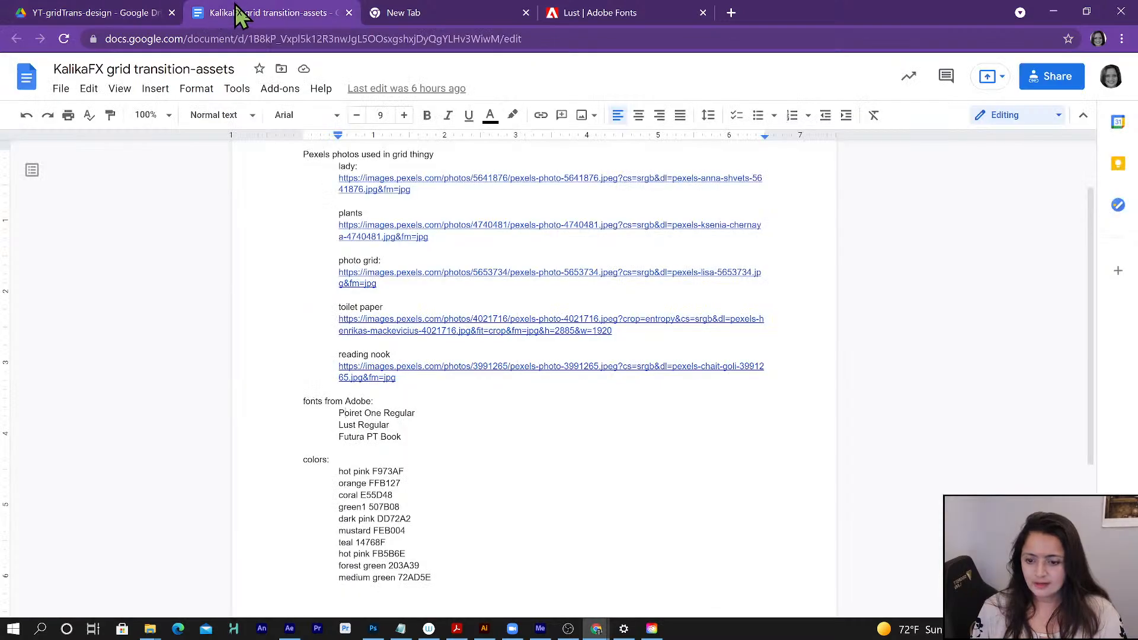
pyautogui.moveTo(330, 467); pyautogui.dragTo(442, 575)
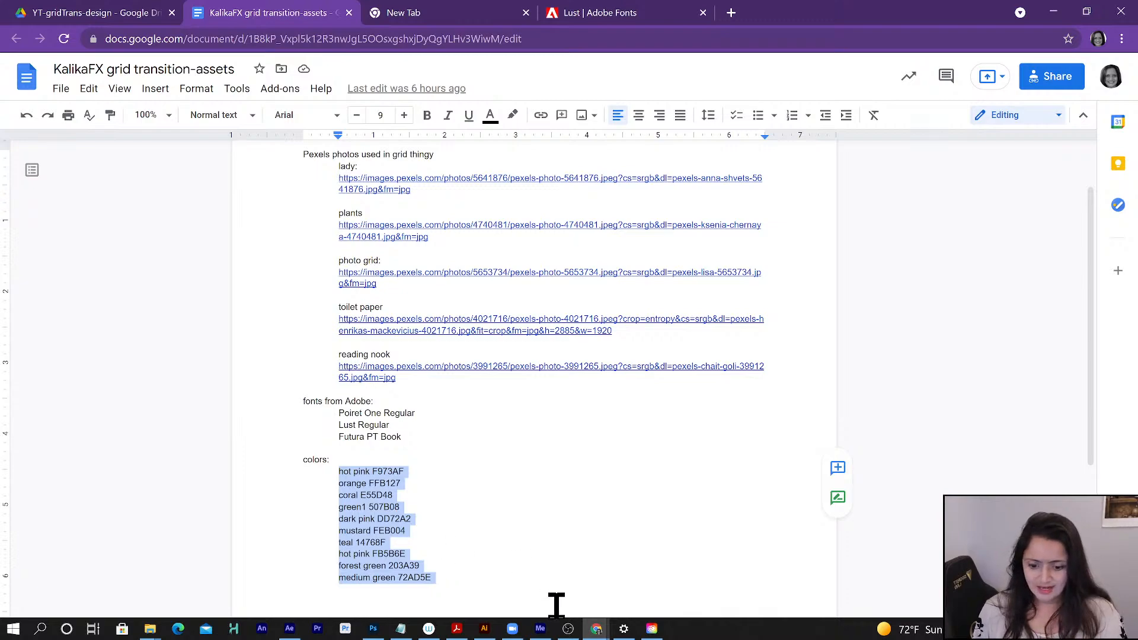
pyautogui.click(484, 629)
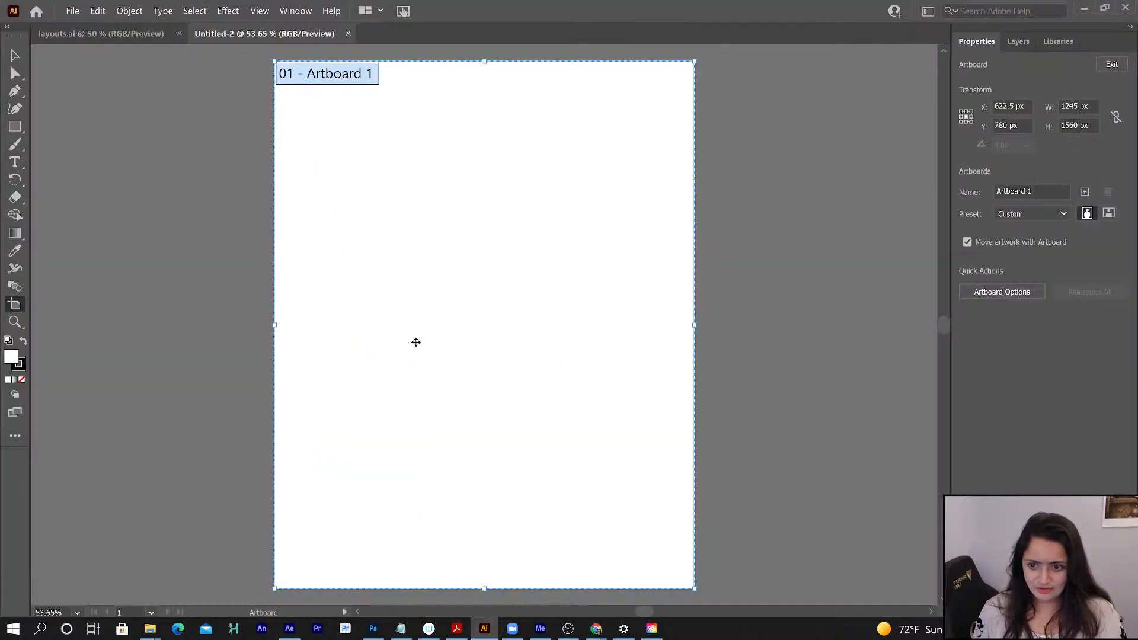
# - Activate the Type tool and set a black fill with no stroke
pyautogui.click(16, 162)
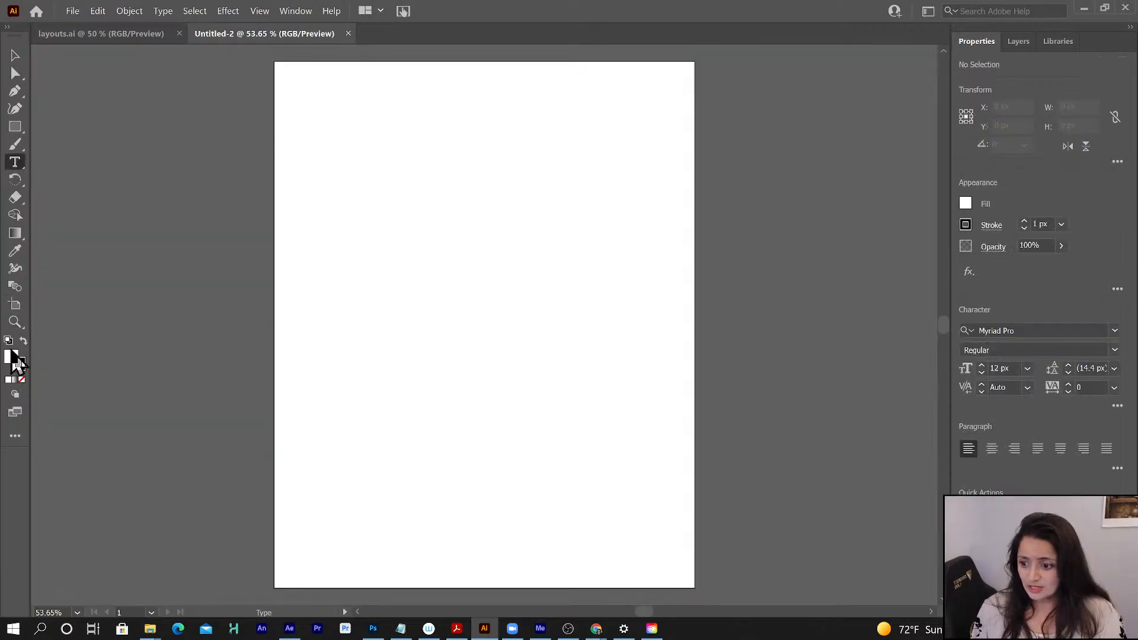
pyautogui.click(23, 342)
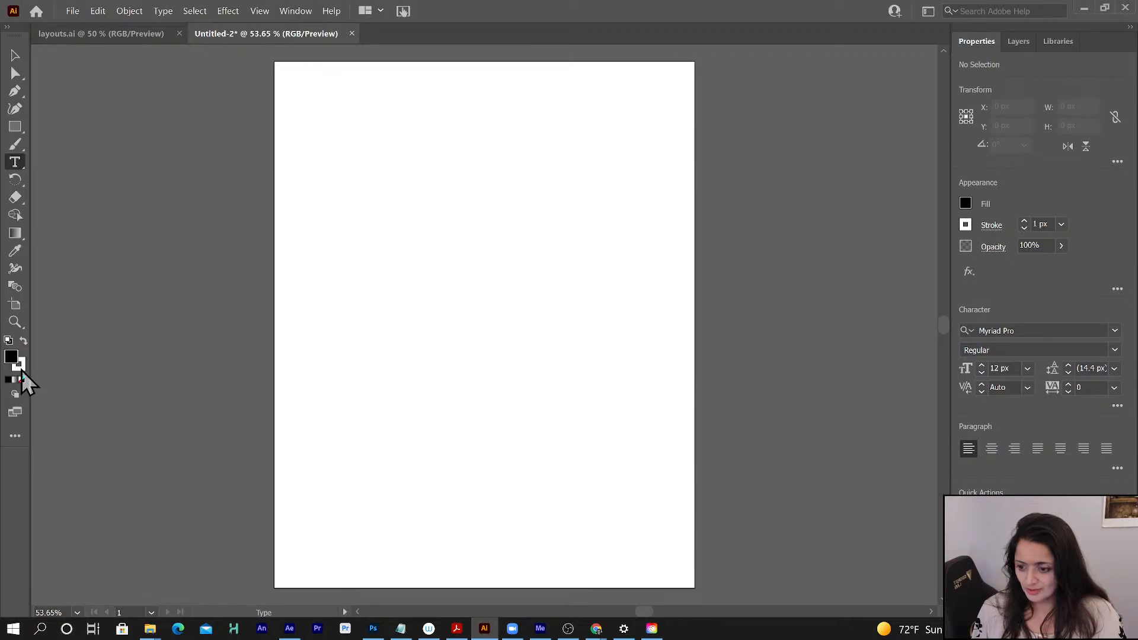
pyautogui.click(20, 368)
pyautogui.click(22, 379)
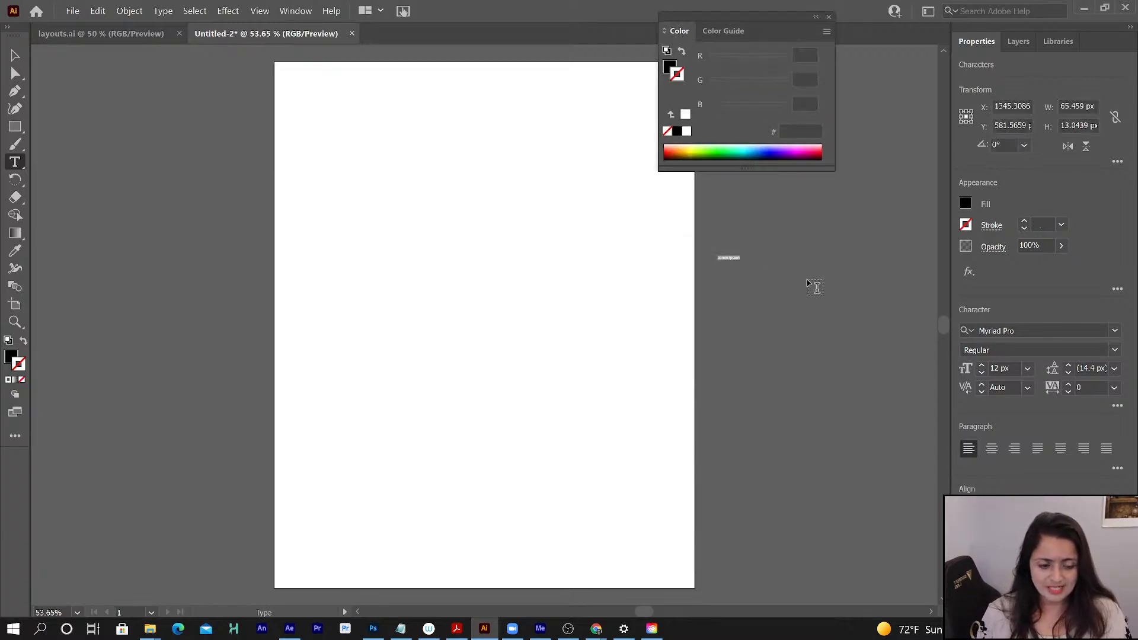
# - Enlarge the Lorem ipsum placeholder text beside the artboard to 90 px
pyautogui.keyDown('shift'); pyautogui.click(984, 365); pyautogui.keyUp('shift')
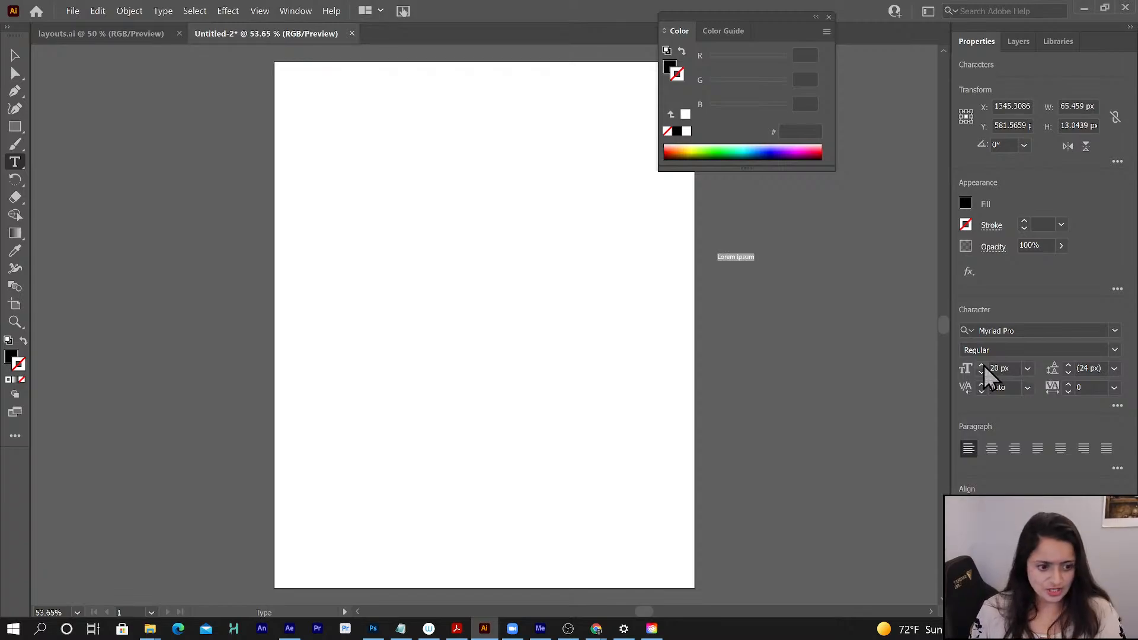
pyautogui.keyDown('shift'); pyautogui.click(983, 365); pyautogui.keyUp('shift')
pyautogui.keyDown('shift'); pyautogui.click(983, 365); pyautogui.keyUp('shift')
pyautogui.keyDown('shift'); pyautogui.click(984, 365); pyautogui.keyUp('shift')
pyautogui.keyDown('shift'); pyautogui.click(984, 365); pyautogui.keyUp('shift')
pyautogui.keyDown('shift'); pyautogui.click(984, 365); pyautogui.keyUp('shift')
pyautogui.keyDown('shift'); pyautogui.click(984, 365); pyautogui.keyUp('shift')
pyautogui.keyDown('shift'); pyautogui.click(983, 365); pyautogui.keyUp('shift')
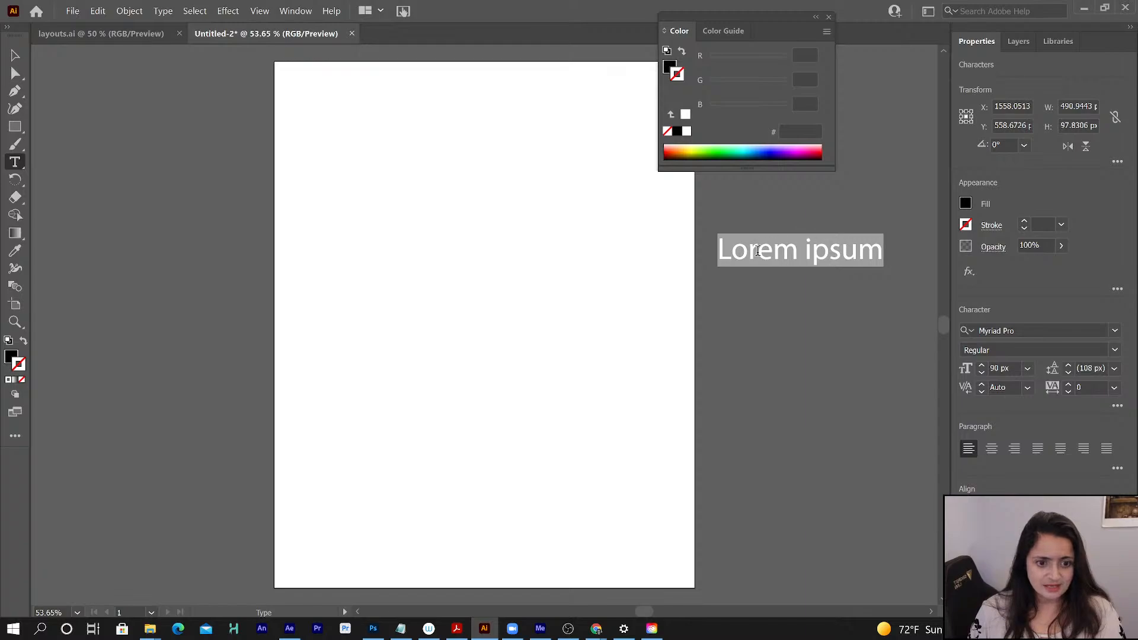
# - Paste the copied color list into the document and set its font size to 40 px
pyautogui.moveTo(723, 250); pyautogui.dragTo(909, 272)
pyautogui.hotkey('ctrl', 'v')
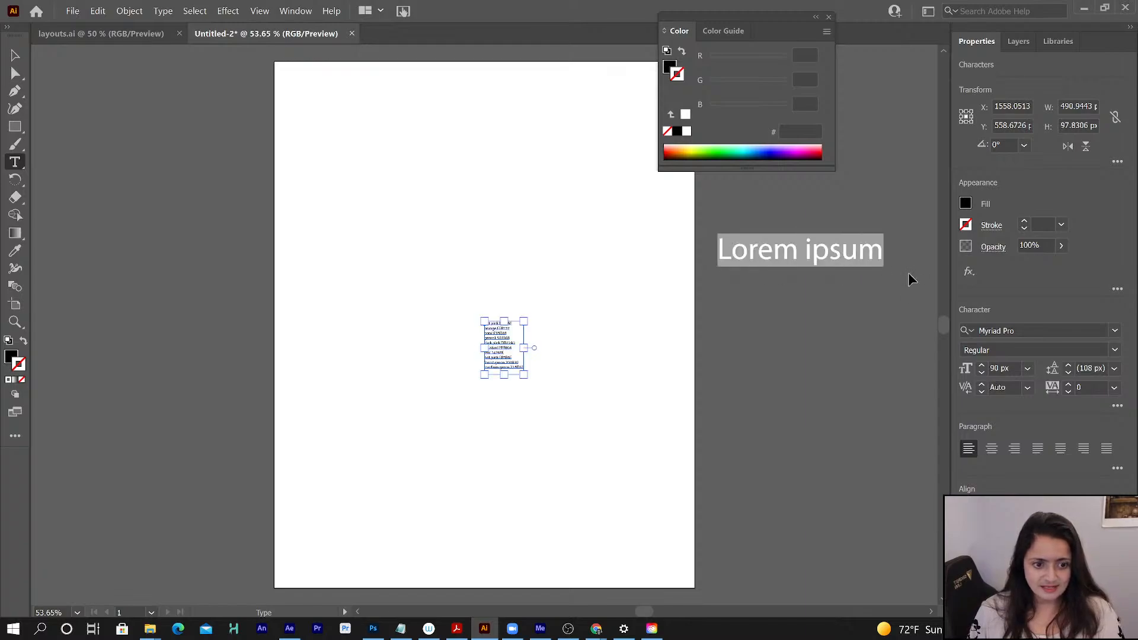
pyautogui.moveTo(719, 250); pyautogui.dragTo(883, 263)
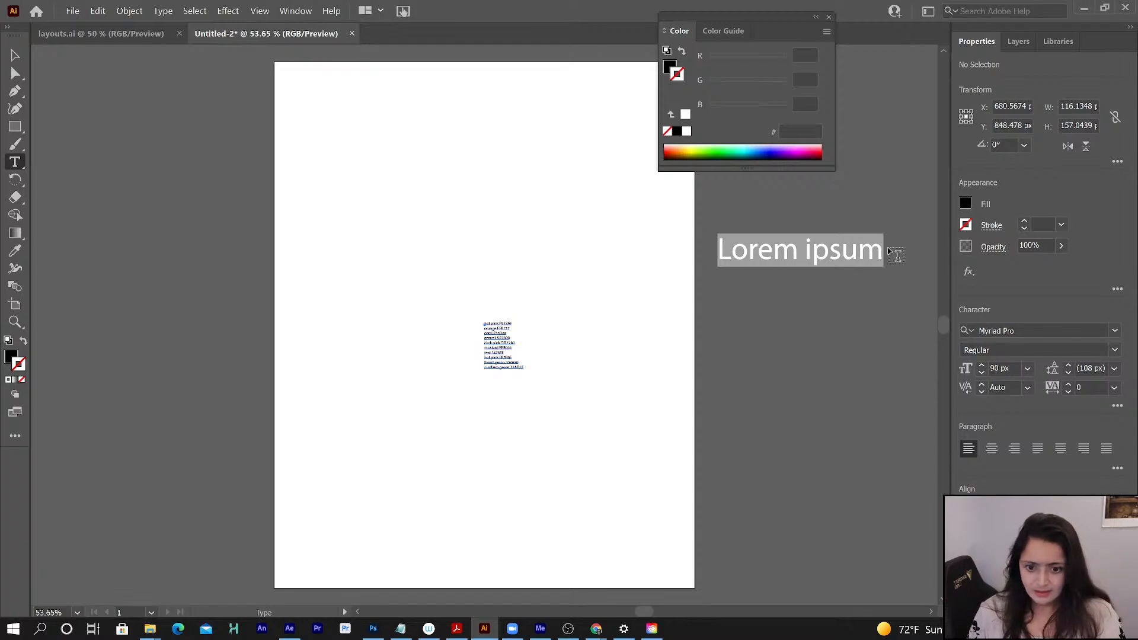
pyautogui.moveTo(482, 323); pyautogui.dragTo(546, 394)
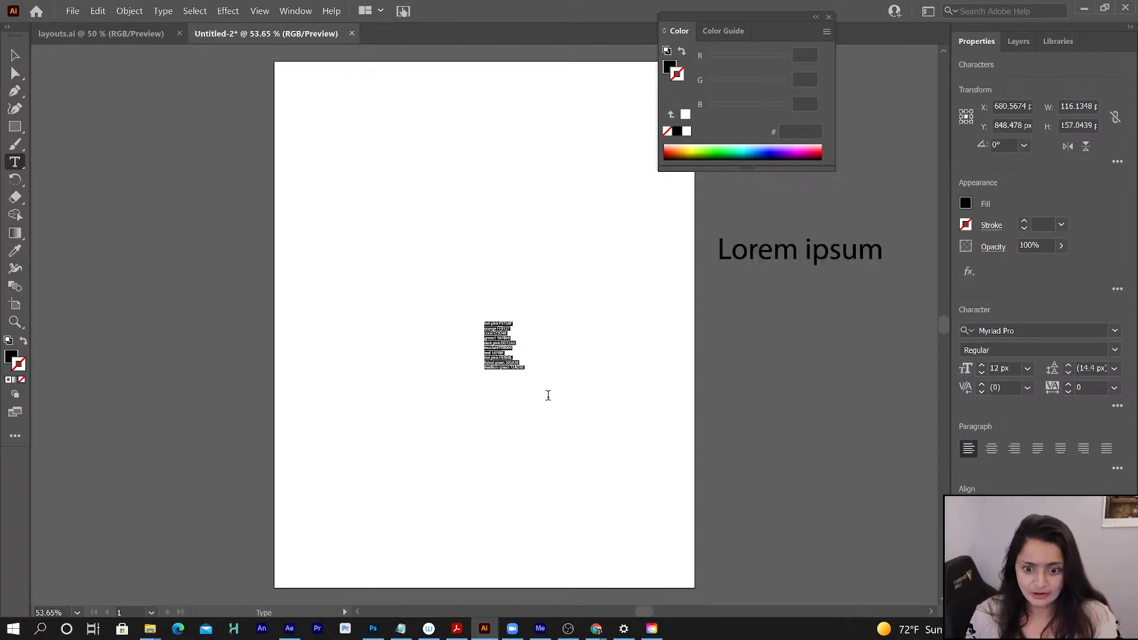
pyautogui.click(981, 365)
pyautogui.click(982, 365)
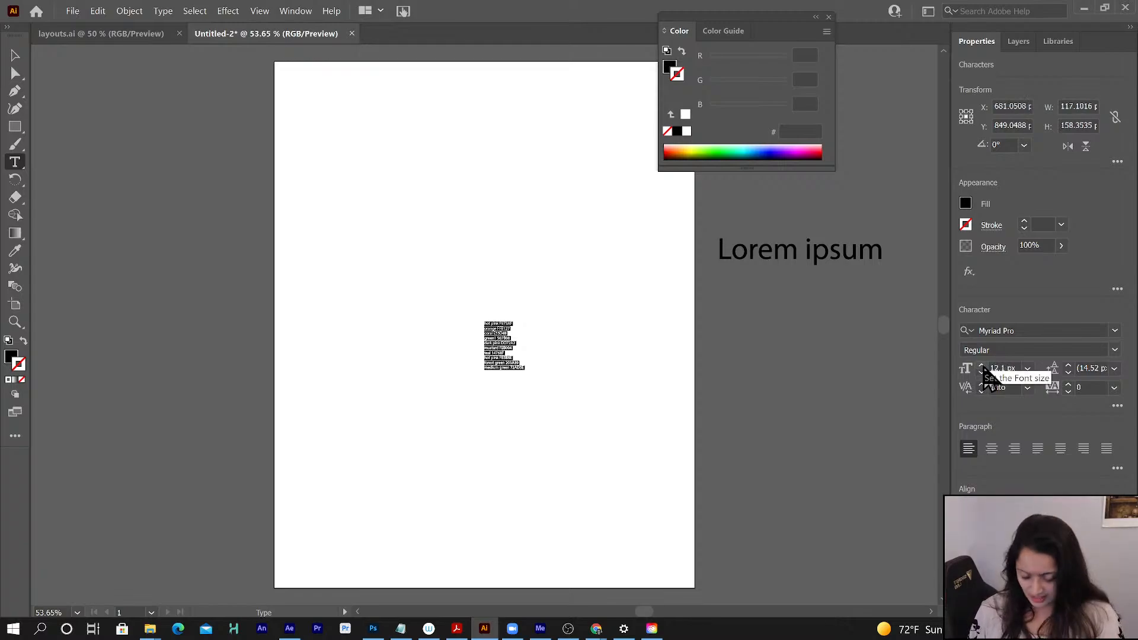
pyautogui.moveTo(983, 367); pyautogui.dragTo(988, 363)
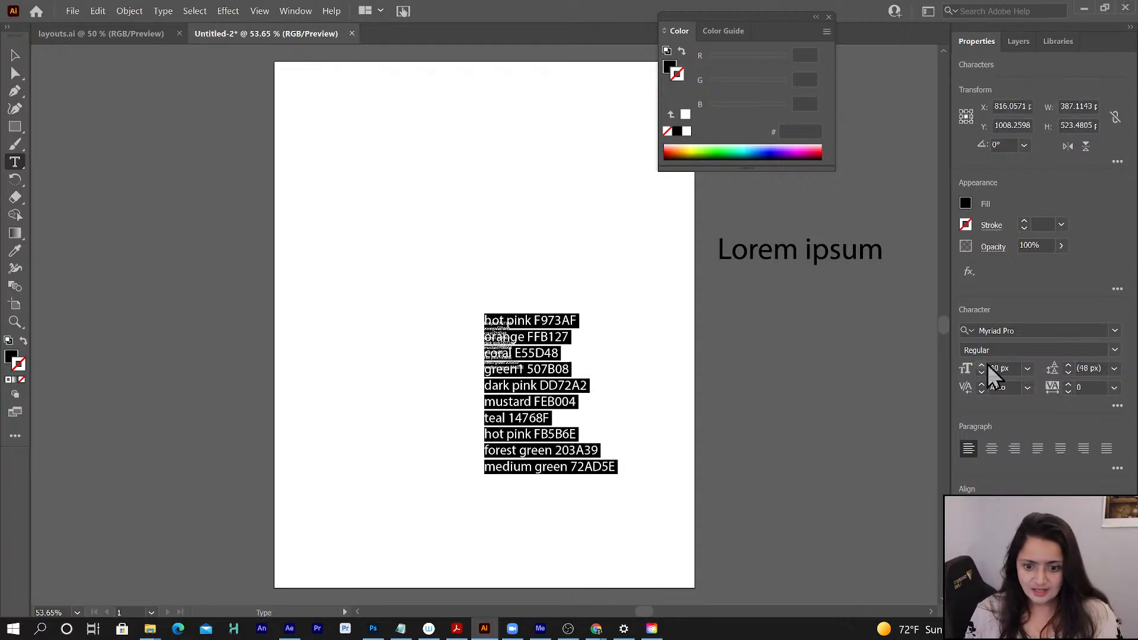
# - Move the enlarged color list off the artboard into the empty area to its right
pyautogui.hscroll(-1, 296, 178)
pyautogui.click(15, 56)
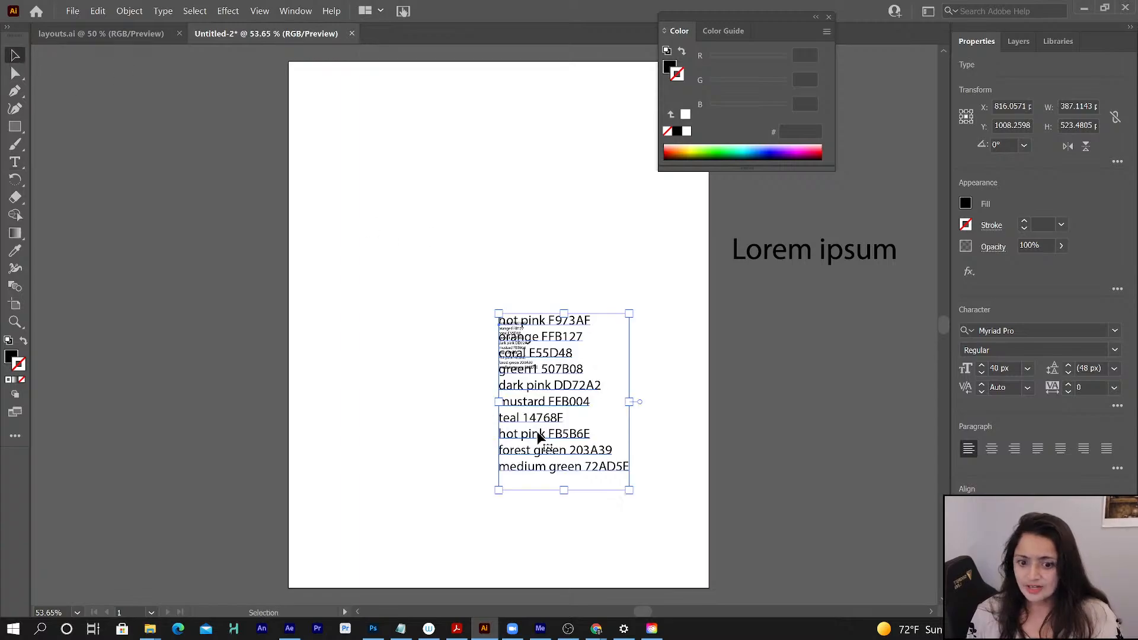
pyautogui.moveTo(538, 430); pyautogui.dragTo(789, 431)
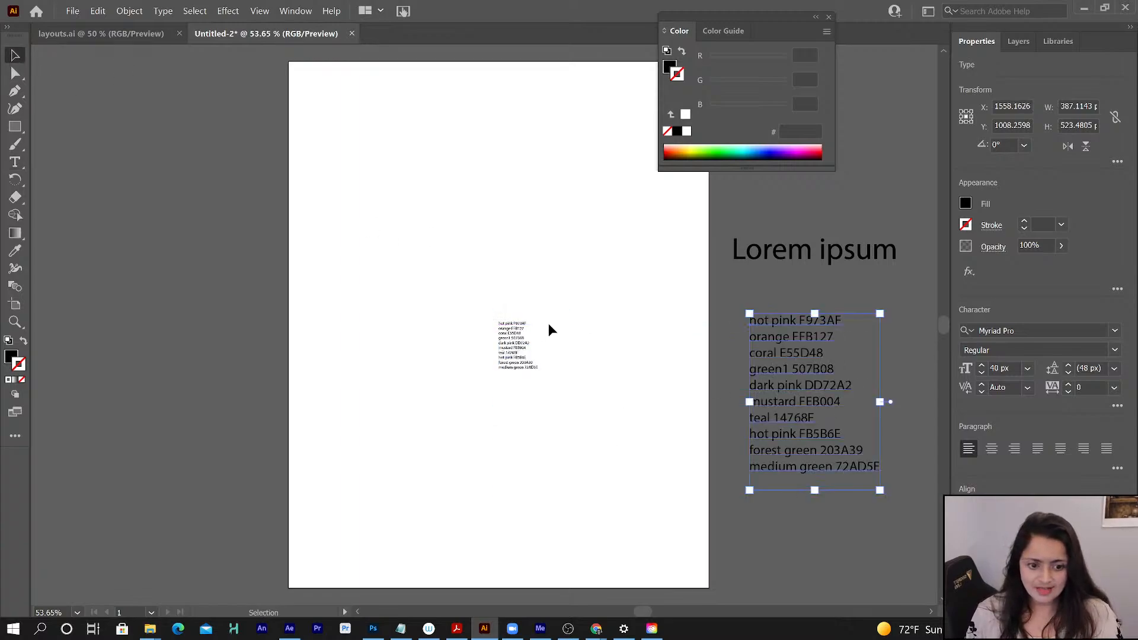
# - Delete the small duplicate color list on the artboard and the Lorem ipsum placeholder text
pyautogui.click(510, 342)
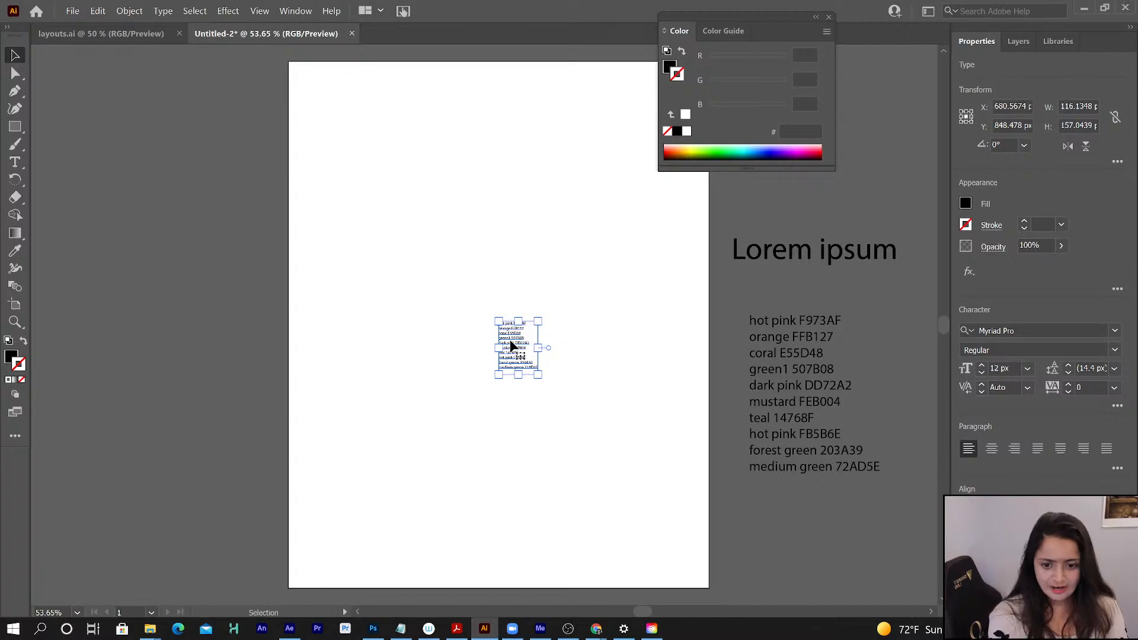
pyautogui.click(763, 279)
pyautogui.click(761, 251)
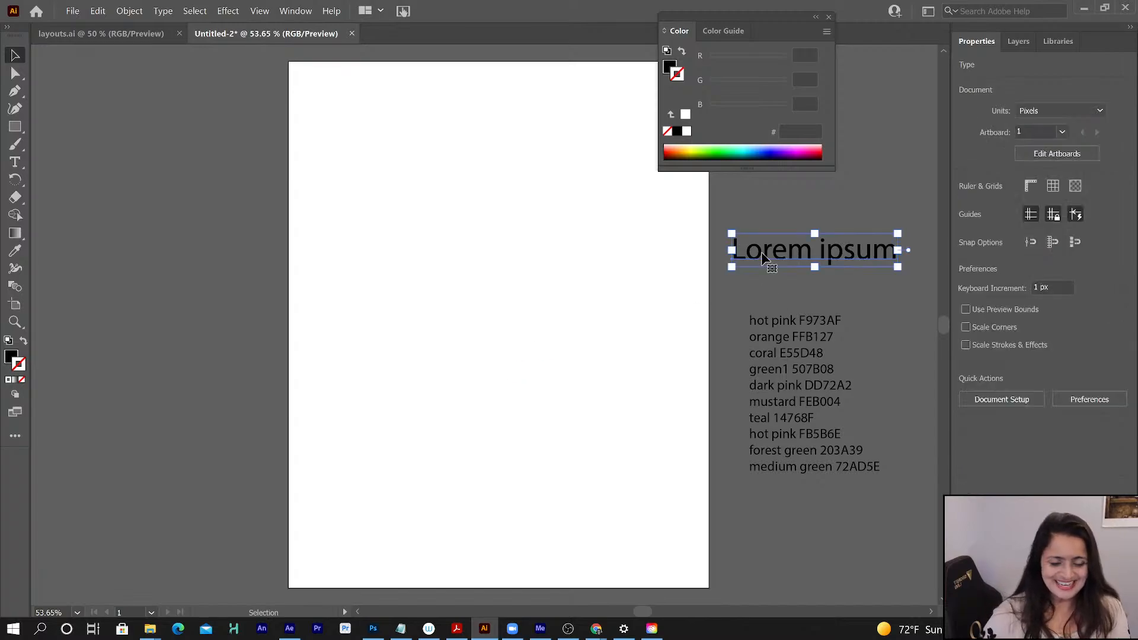
pyautogui.press('Delete')
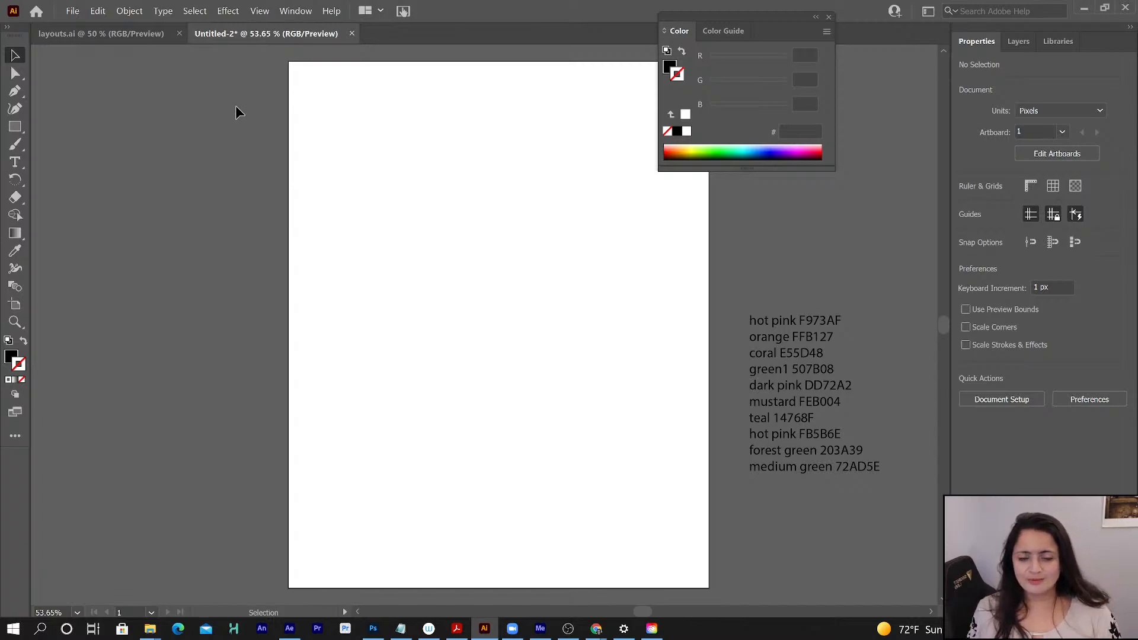
# - Place the GridTrans-storyboards image as a linked file to the left of the artboard, about 653 px wide and 402 px high
pyautogui.moveTo(709, 30); pyautogui.dragTo(801, 58)
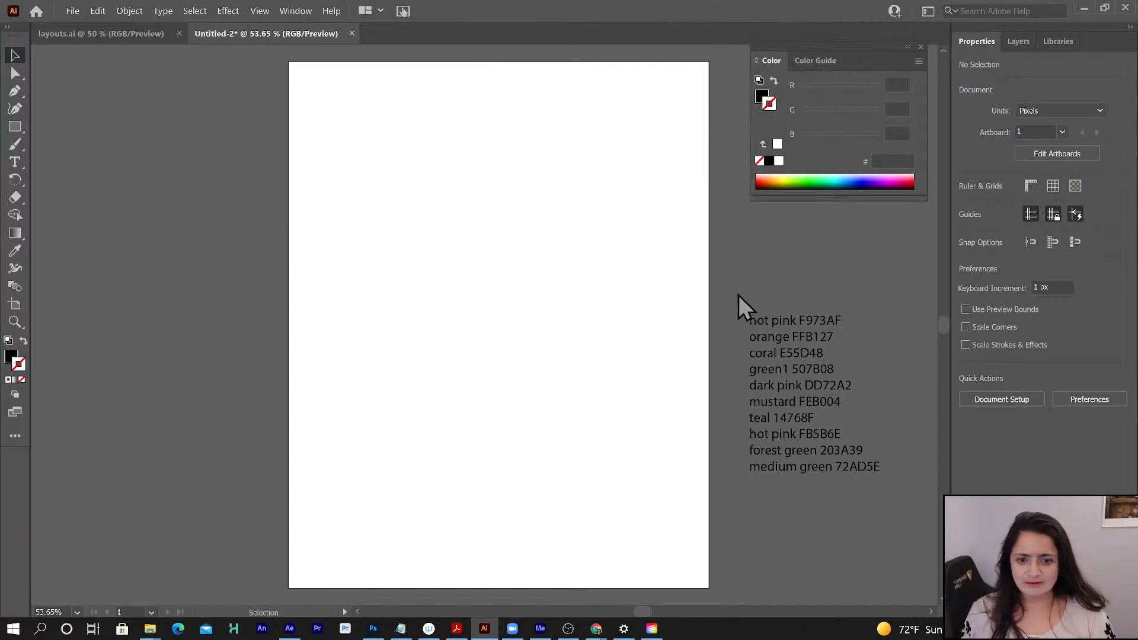
pyautogui.click(73, 11)
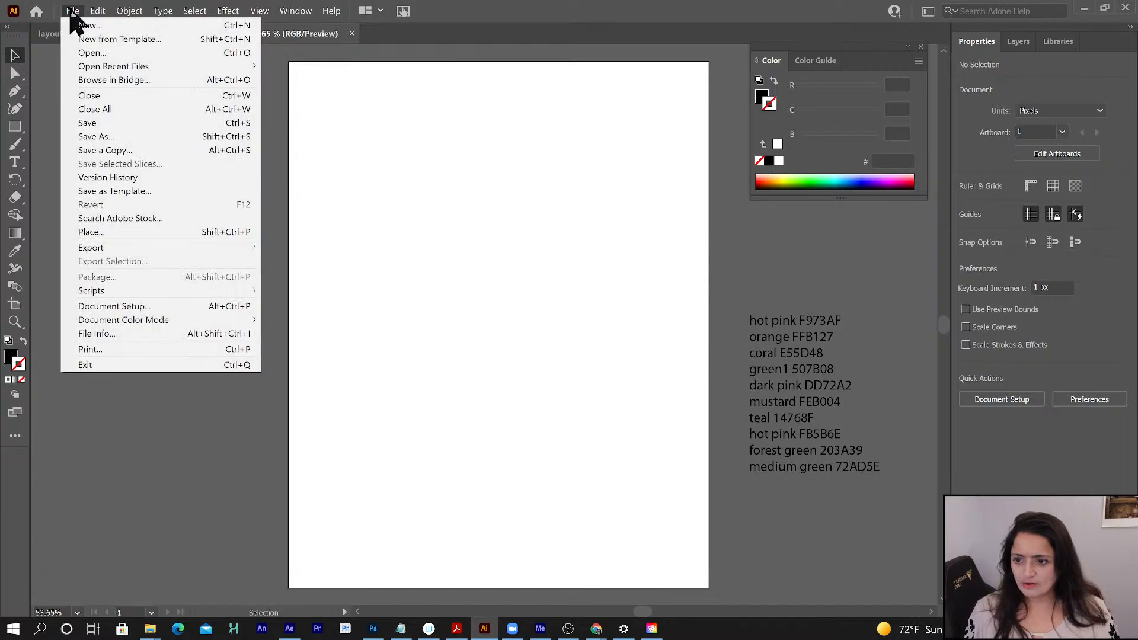
pyautogui.click(122, 233)
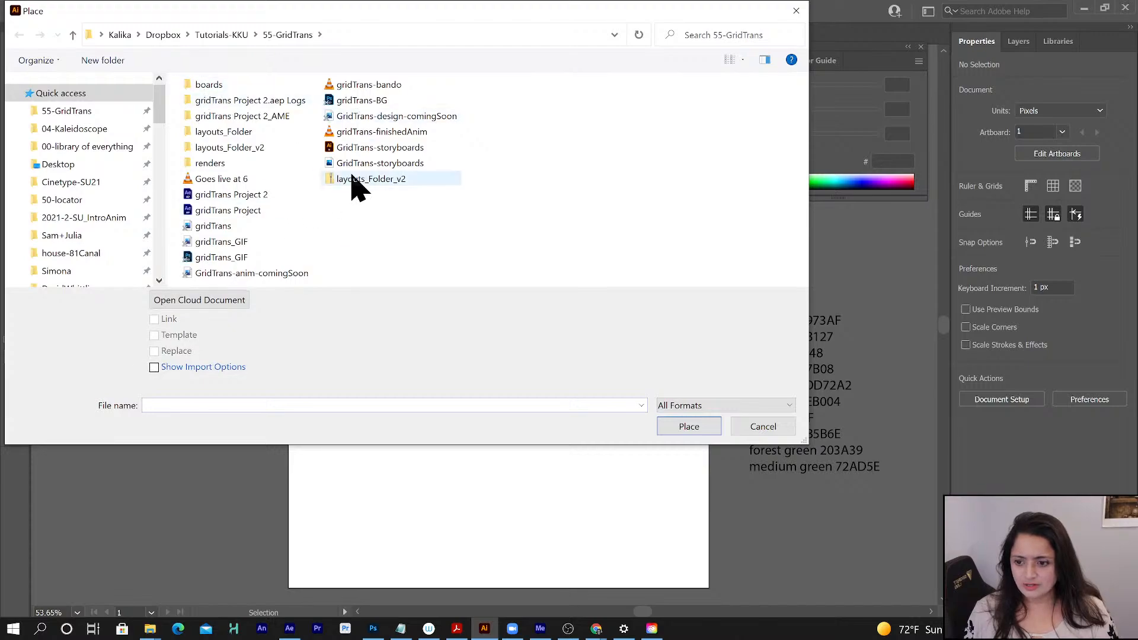
pyautogui.click(358, 164)
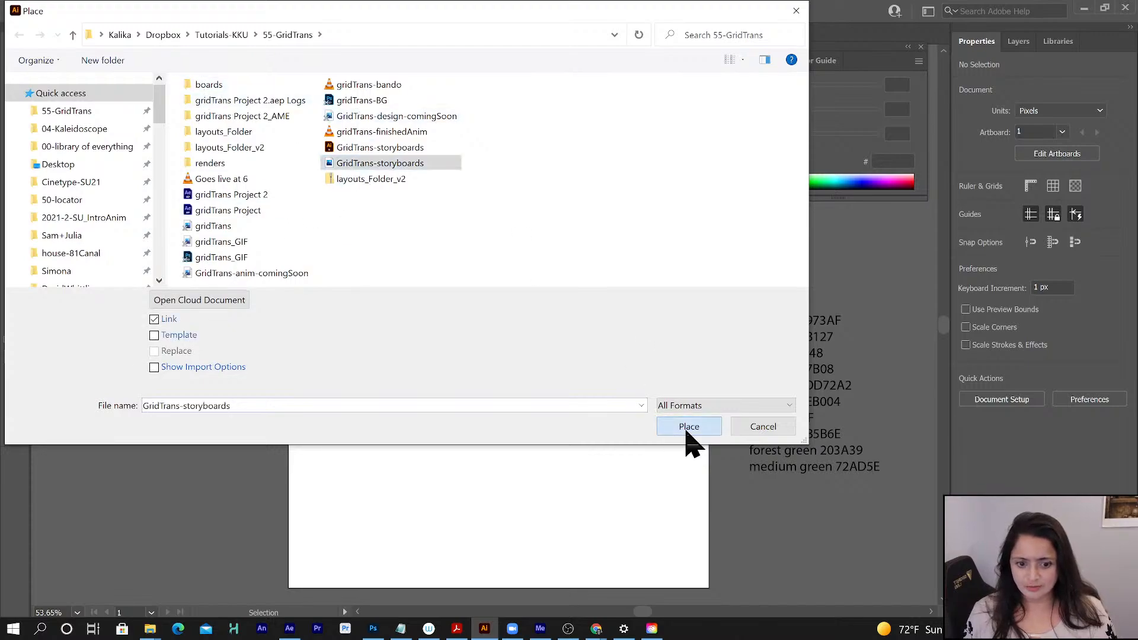
pyautogui.click(689, 427)
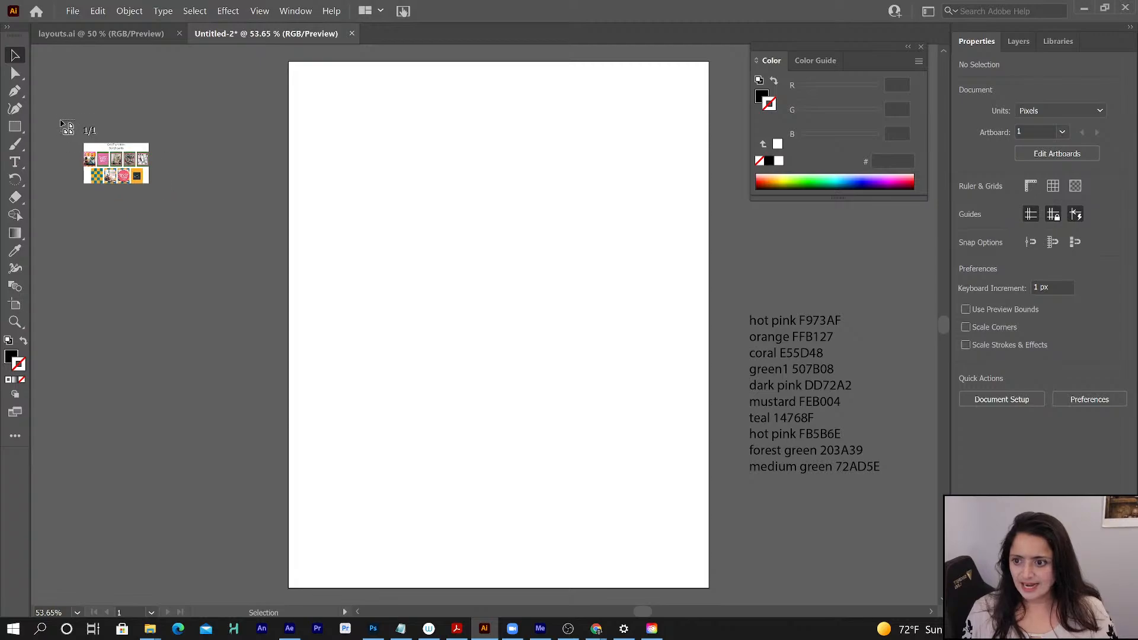
pyautogui.moveTo(59, 119); pyautogui.dragTo(280, 315)
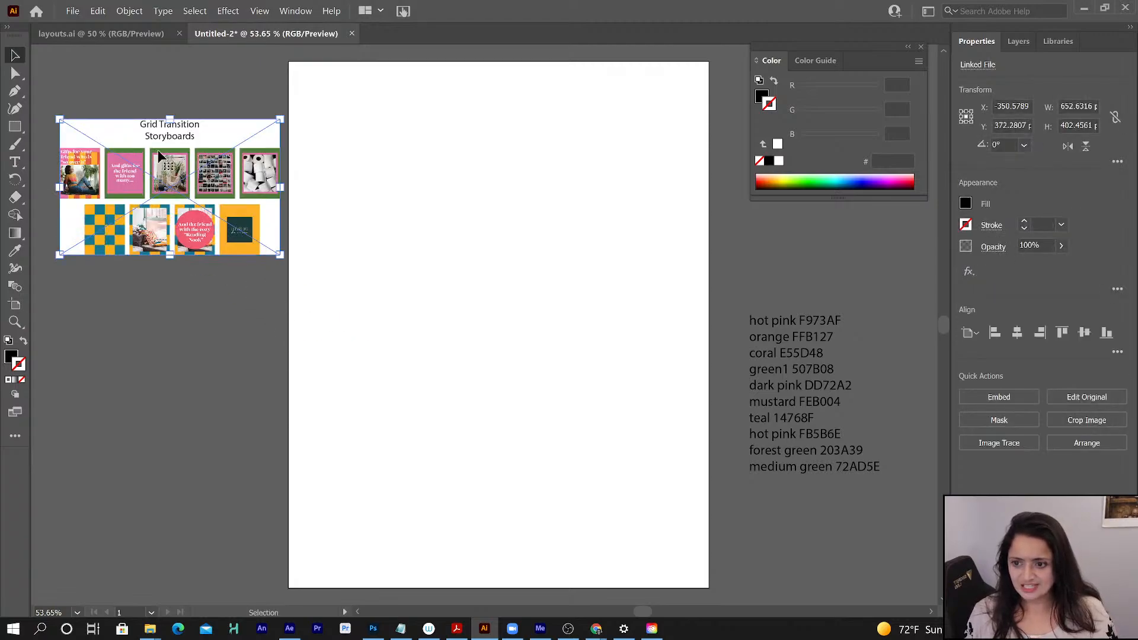
# - Lock the linked storyboard image within Layer 1 and add a new layer above it
pyautogui.click(1017, 41)
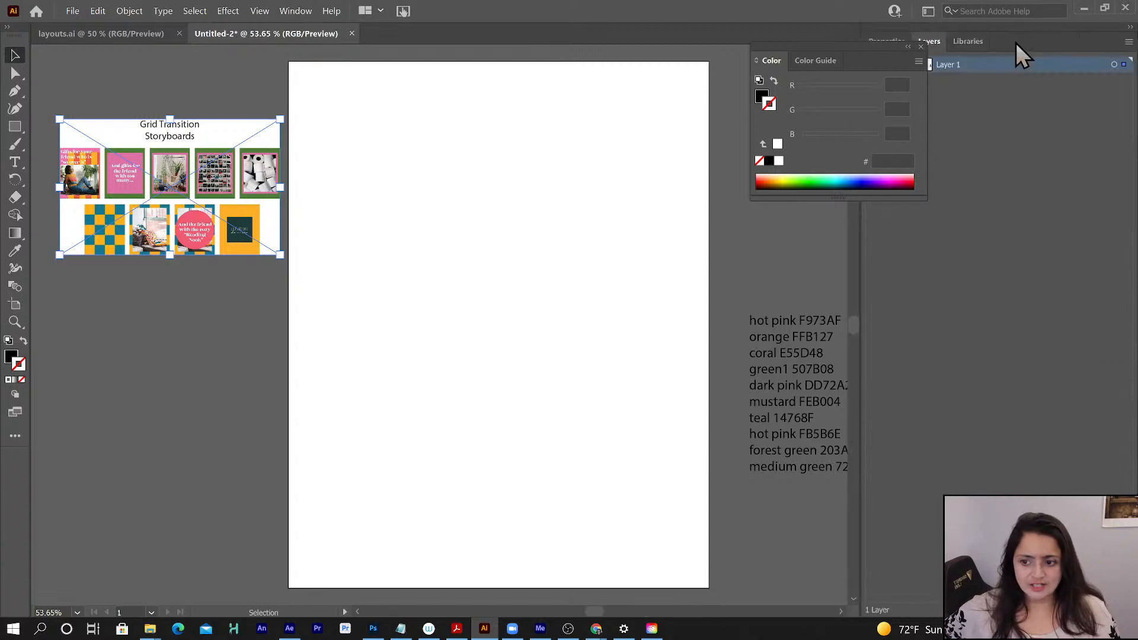
pyautogui.moveTo(854, 51); pyautogui.dragTo(1028, 188)
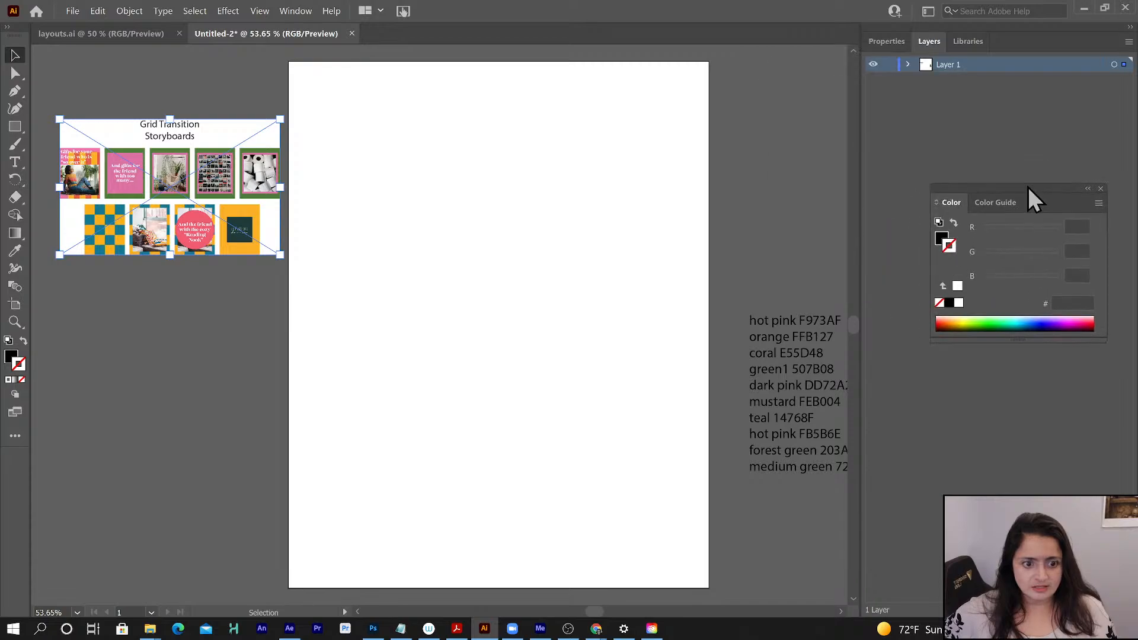
pyautogui.click(907, 64)
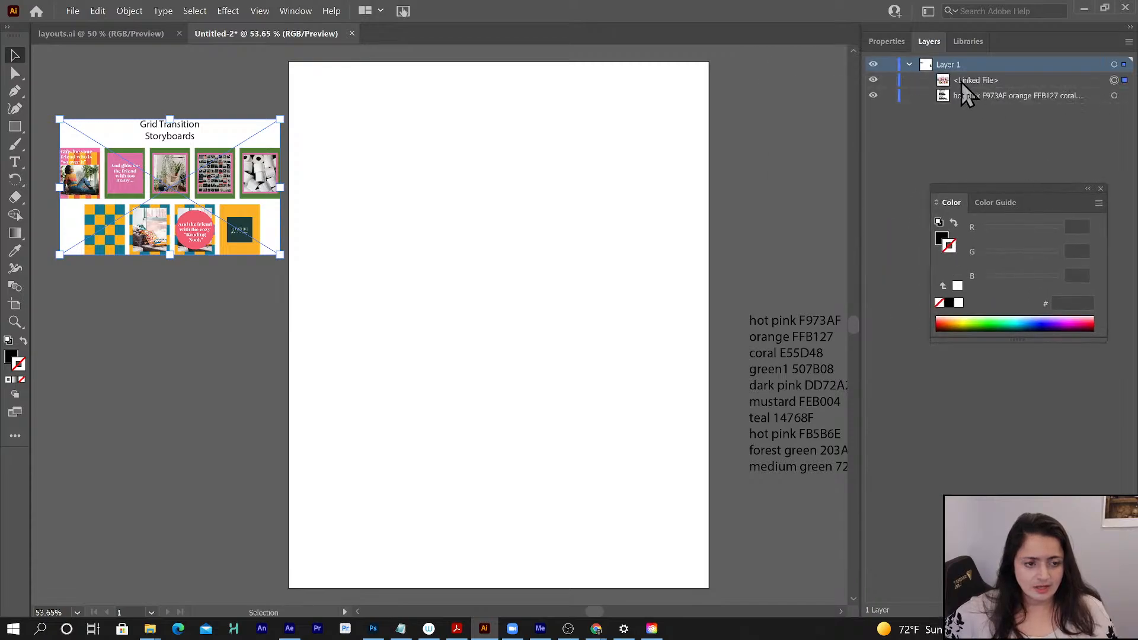
pyautogui.click(889, 81)
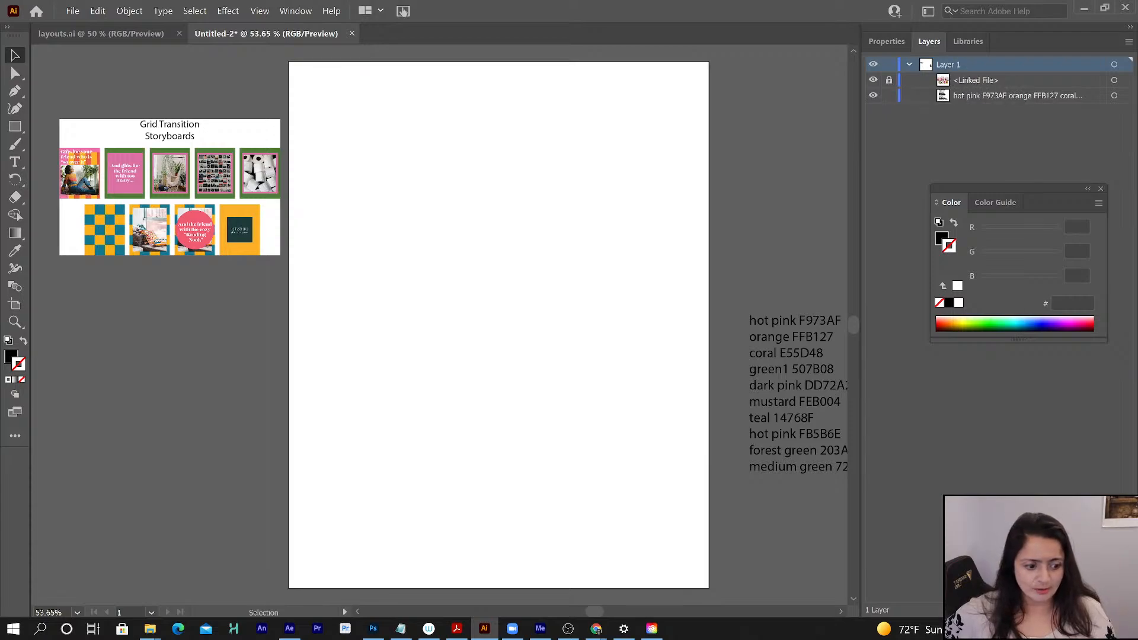
pyautogui.click(1097, 609)
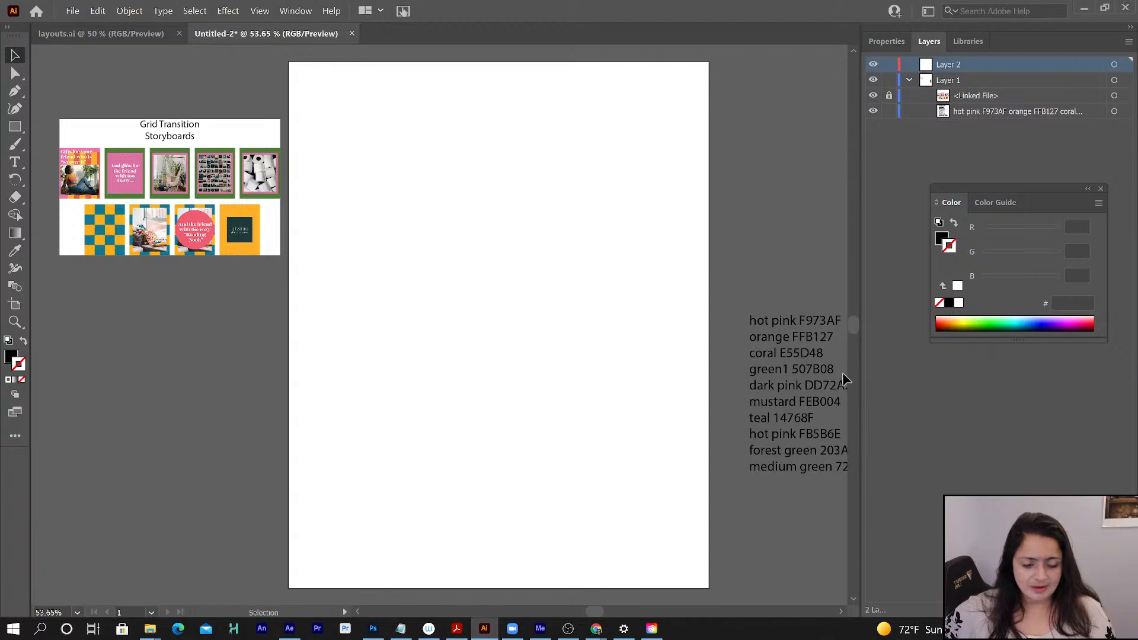
# - Copy the first hot pink hex code, F973AF, from the color list beside the artboard
pyautogui.click(820, 344)
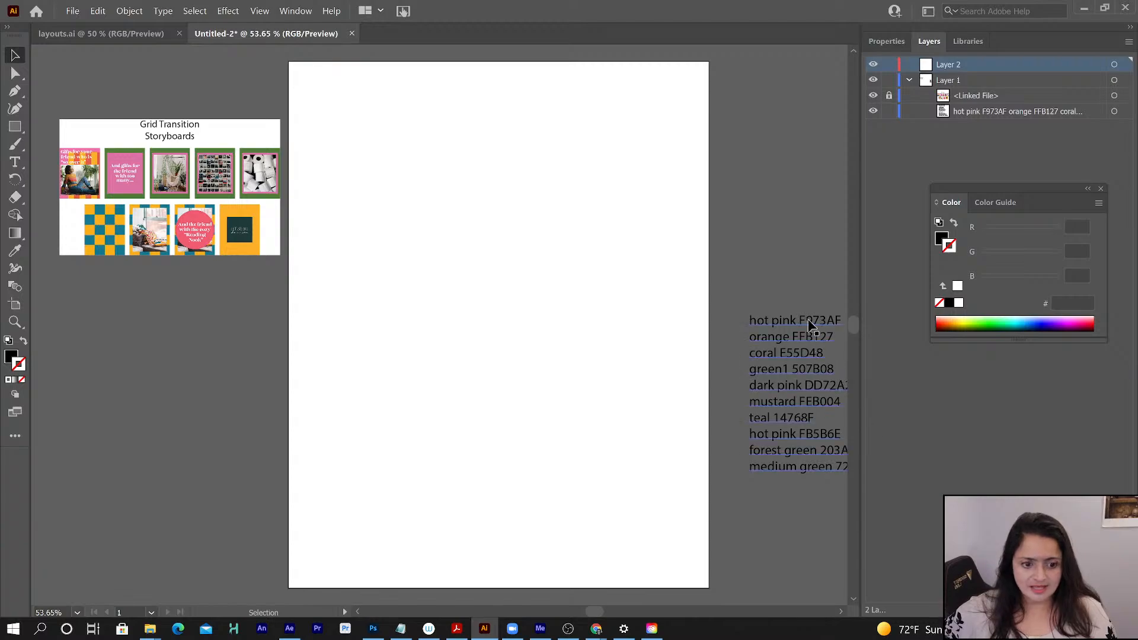
pyautogui.click(568, 301)
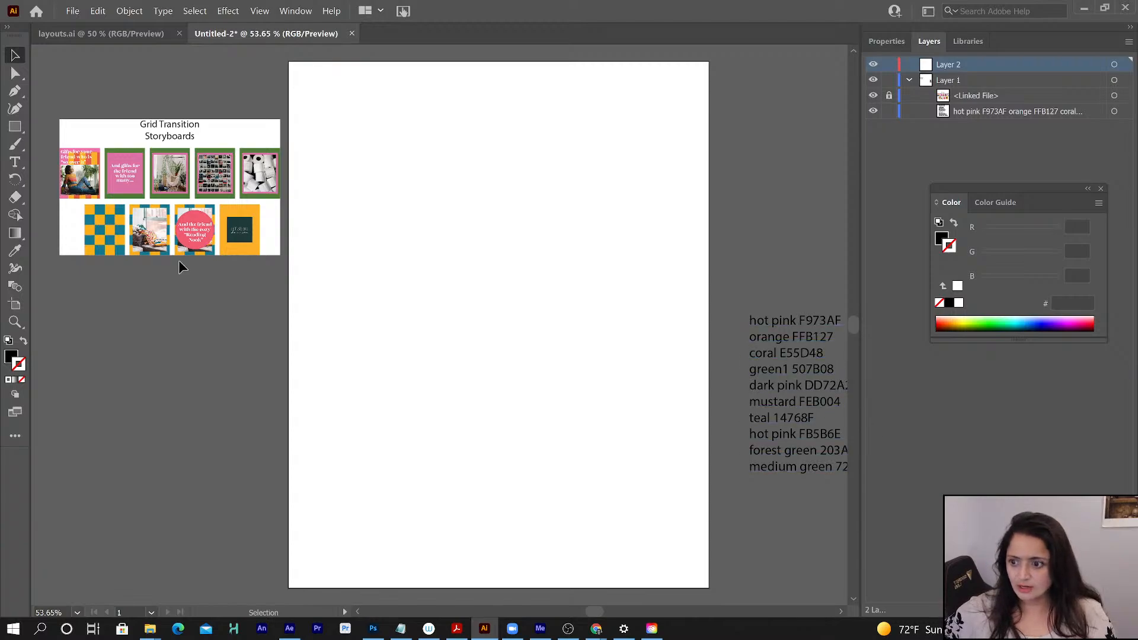
pyautogui.click(15, 162)
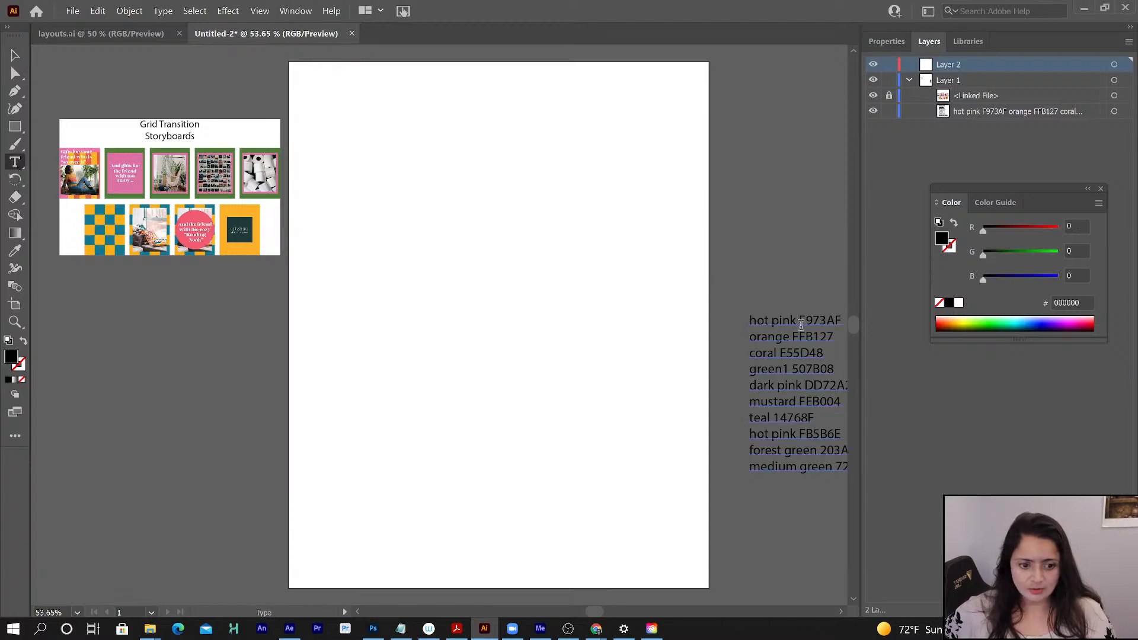
pyautogui.moveTo(795, 321); pyautogui.dragTo(852, 330)
pyautogui.hotkey('ctrl', 'c')
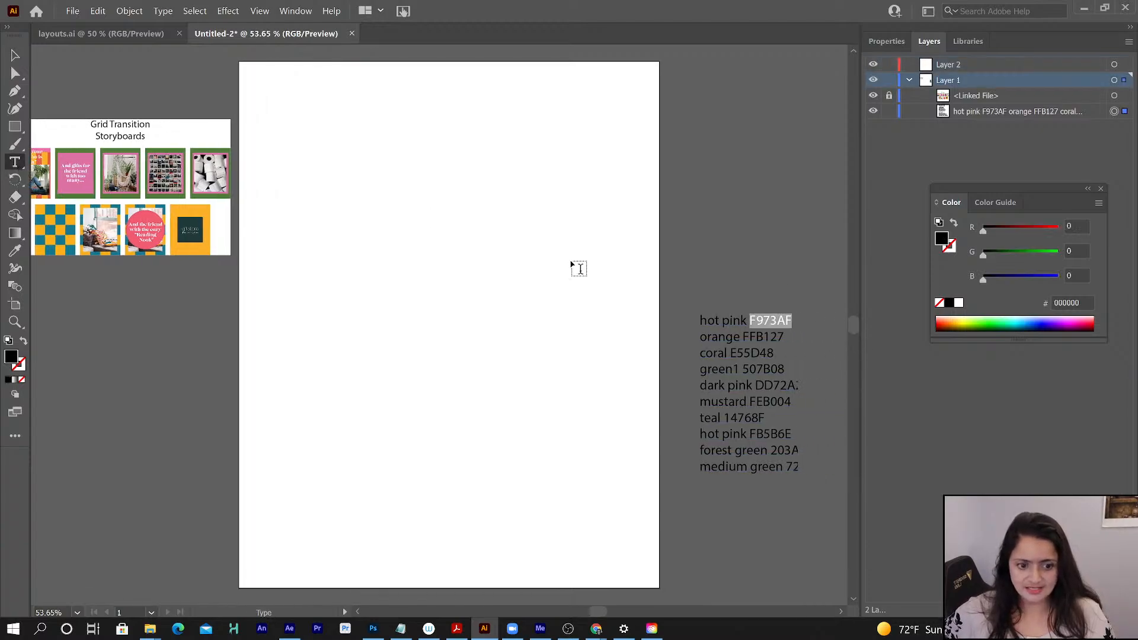
pyautogui.click(99, 12)
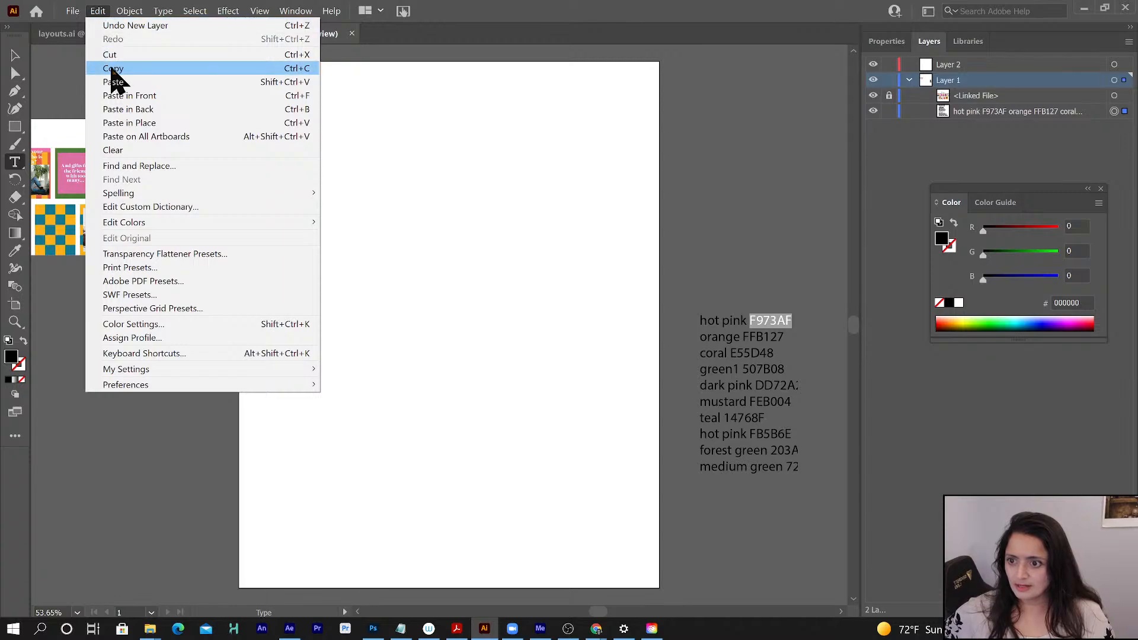
pyautogui.click(112, 69)
# - Draw a rectangle filled with F973AF on Layer 2, about 1279 px wide and 1596 px high, covering the whole artboard and slightly past its edges
pyautogui.click(1007, 66)
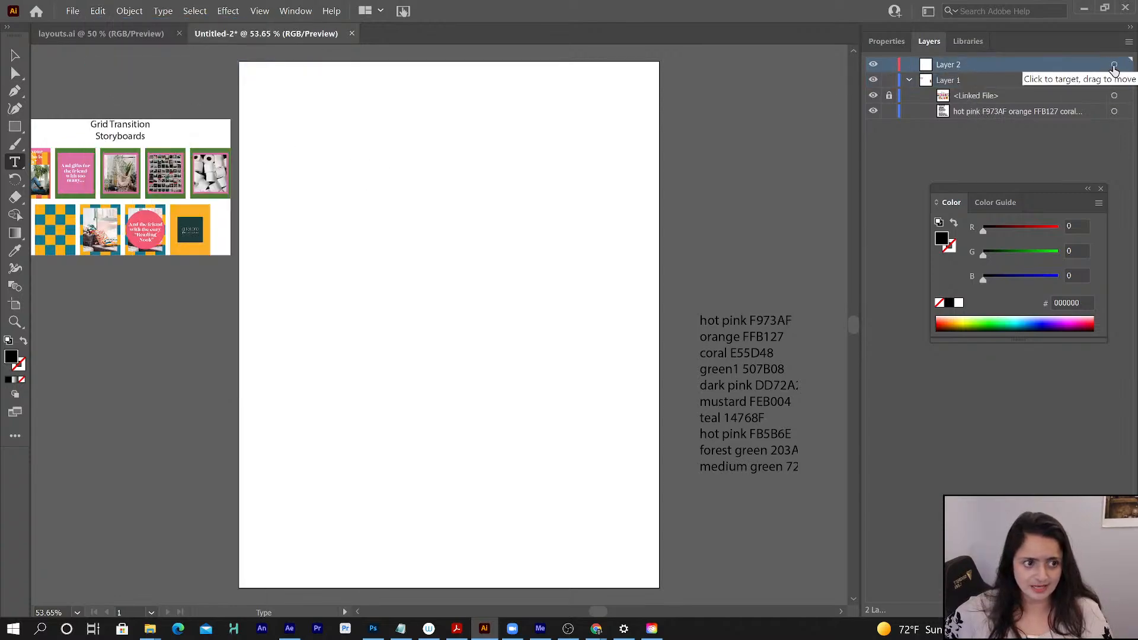
pyautogui.click(1115, 66)
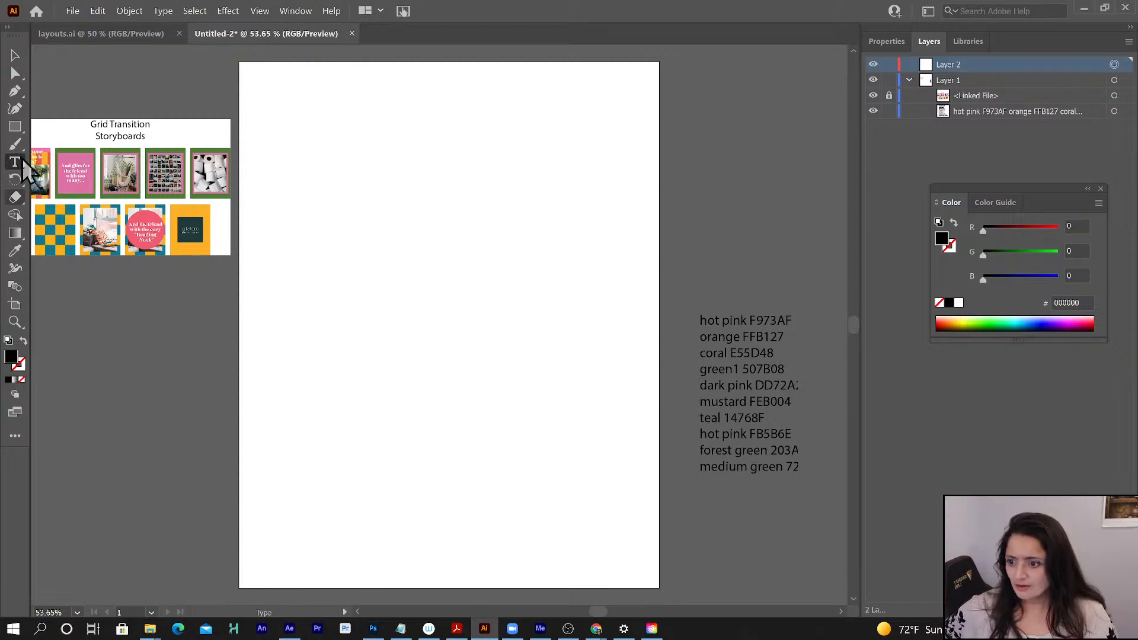
pyautogui.click(16, 128)
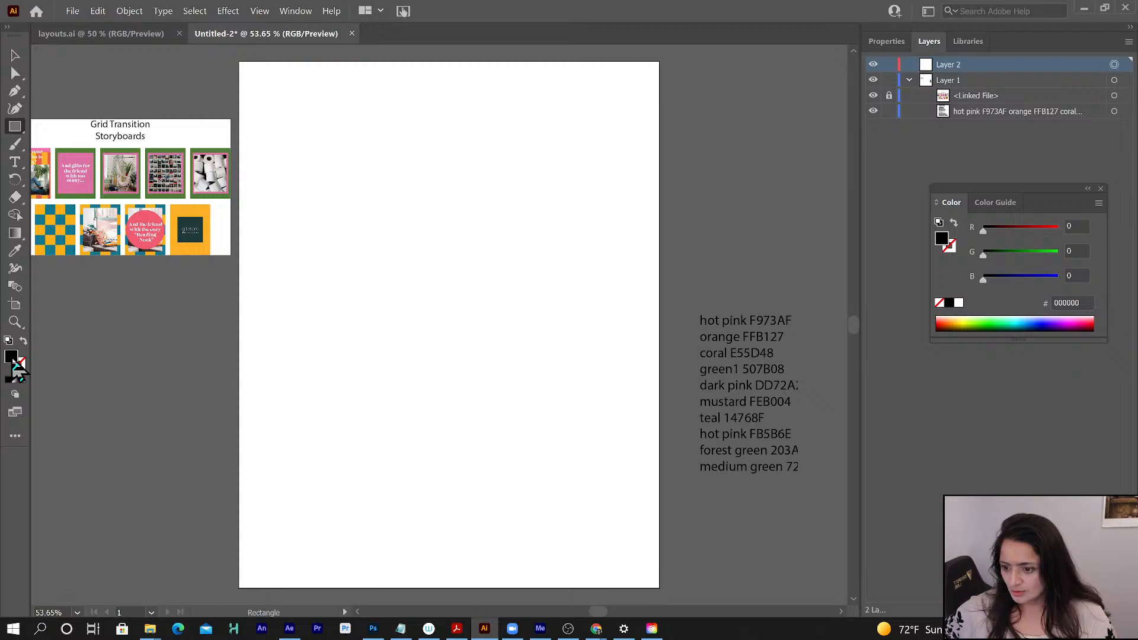
pyautogui.doubleClick(12, 358)
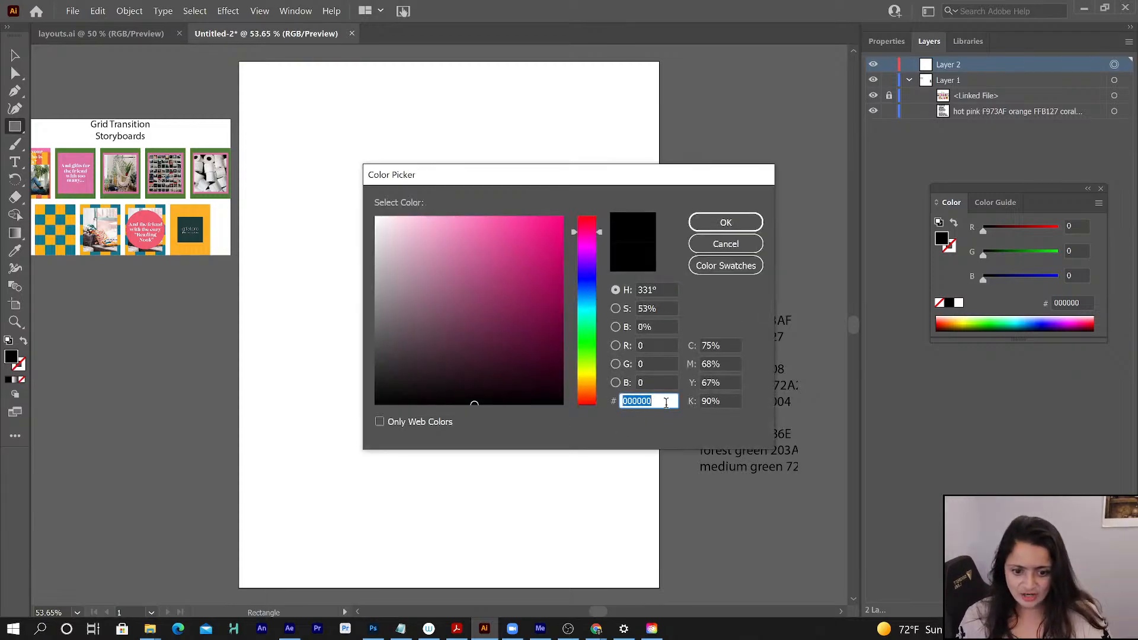
pyautogui.hotkey('ctrl', 'v')
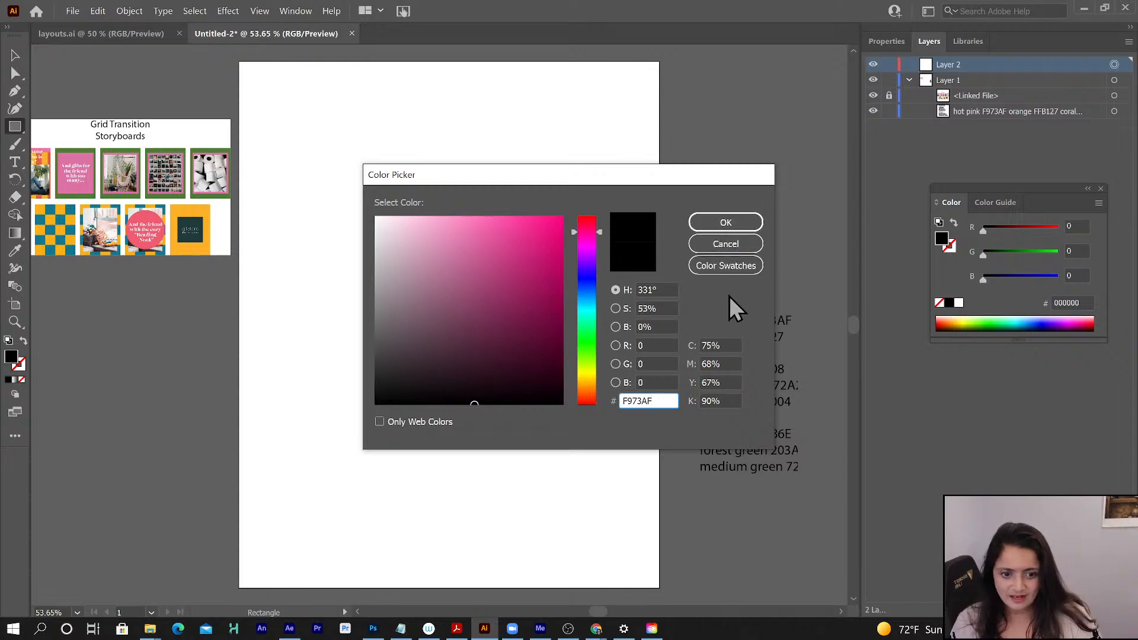
pyautogui.click(658, 289)
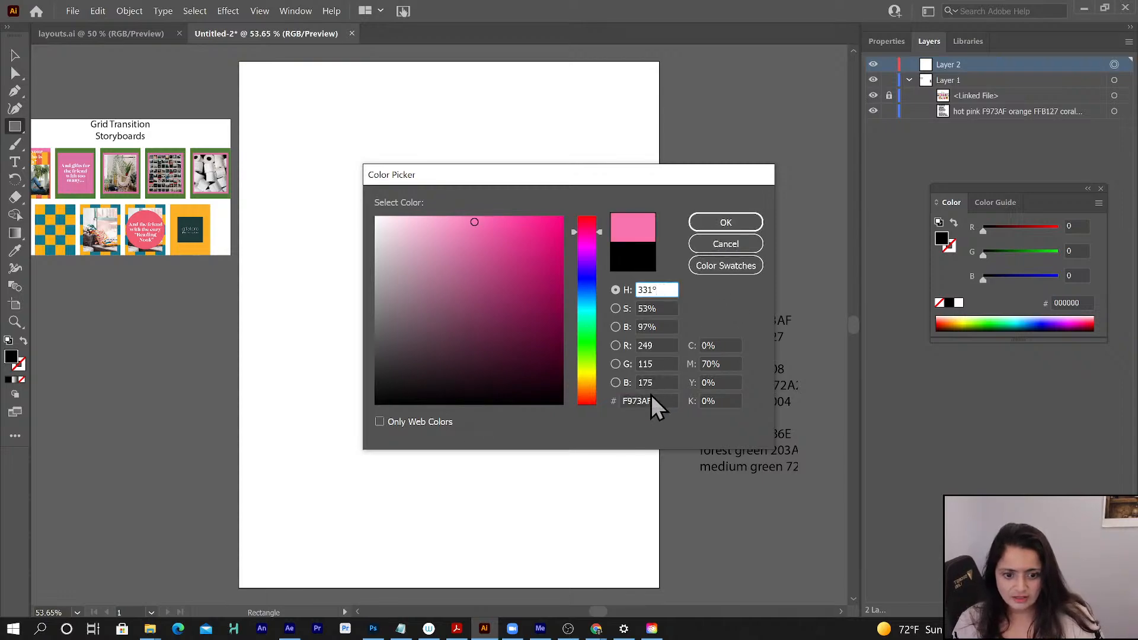
pyautogui.click(730, 224)
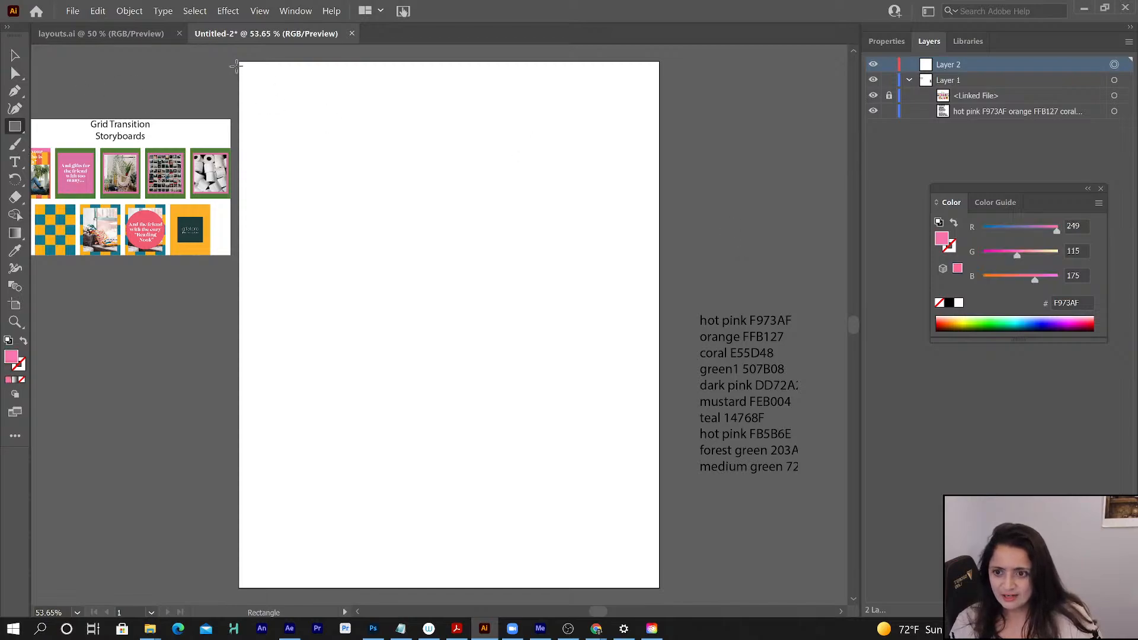
pyautogui.moveTo(235, 56); pyautogui.dragTo(667, 594)
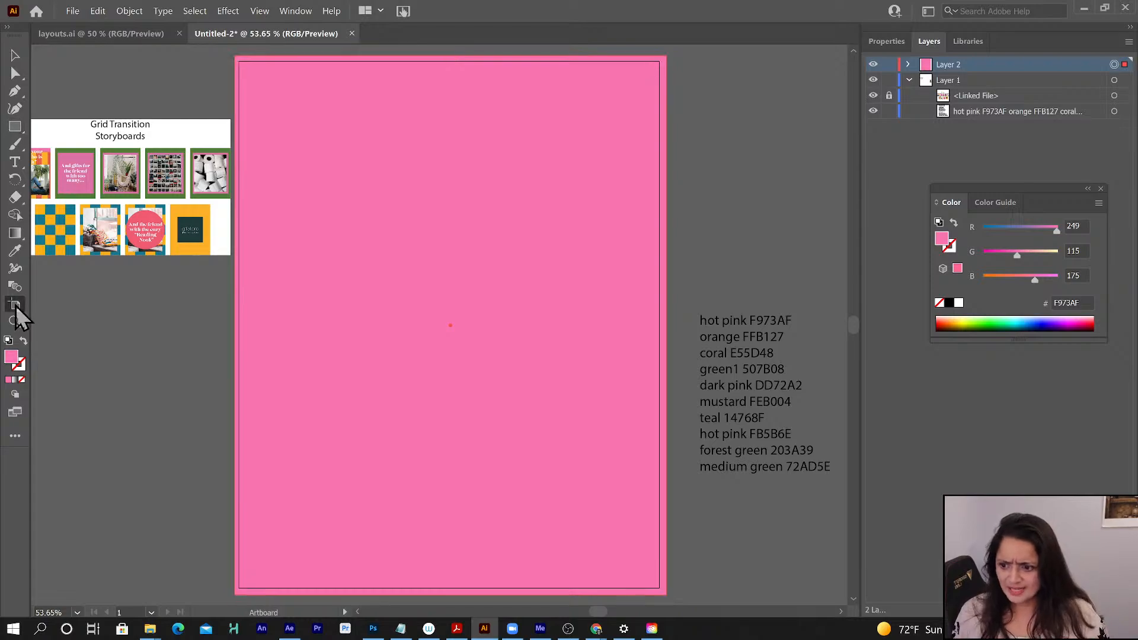
# - Check the artboard's width and height, and clear the selection of the pink rectangle
pyautogui.click(16, 305)
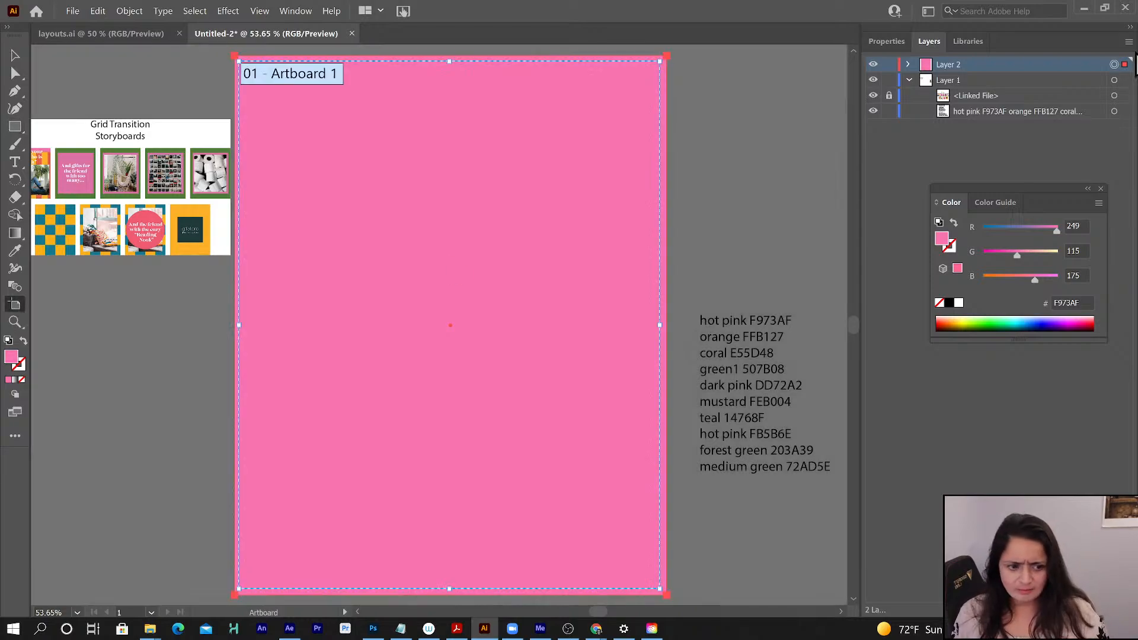
pyautogui.click(877, 41)
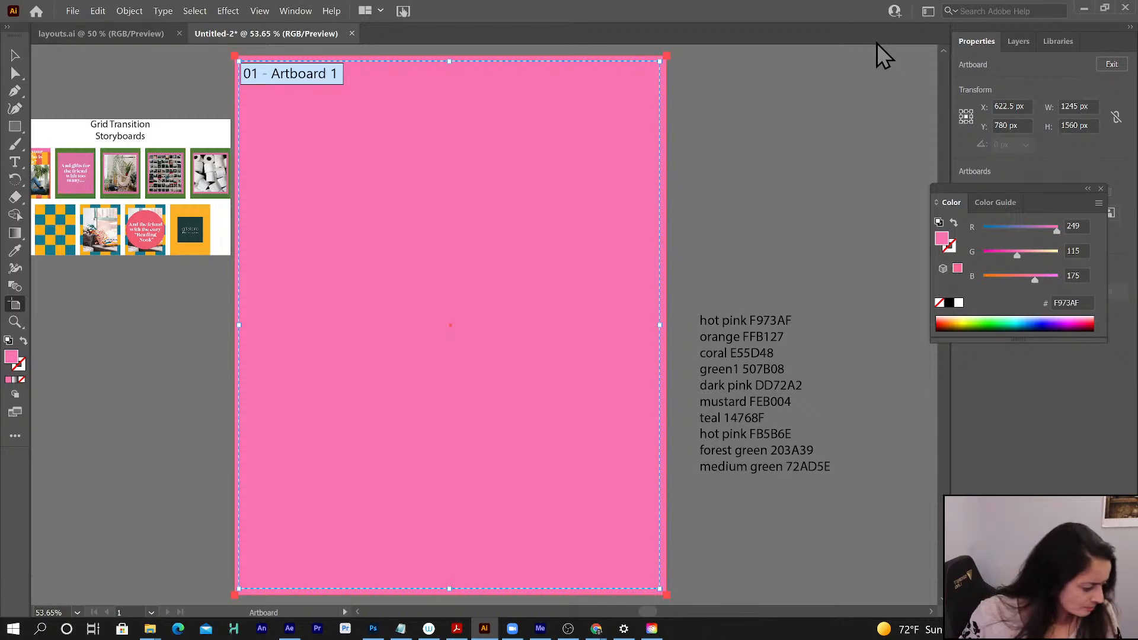
pyautogui.click(15, 162)
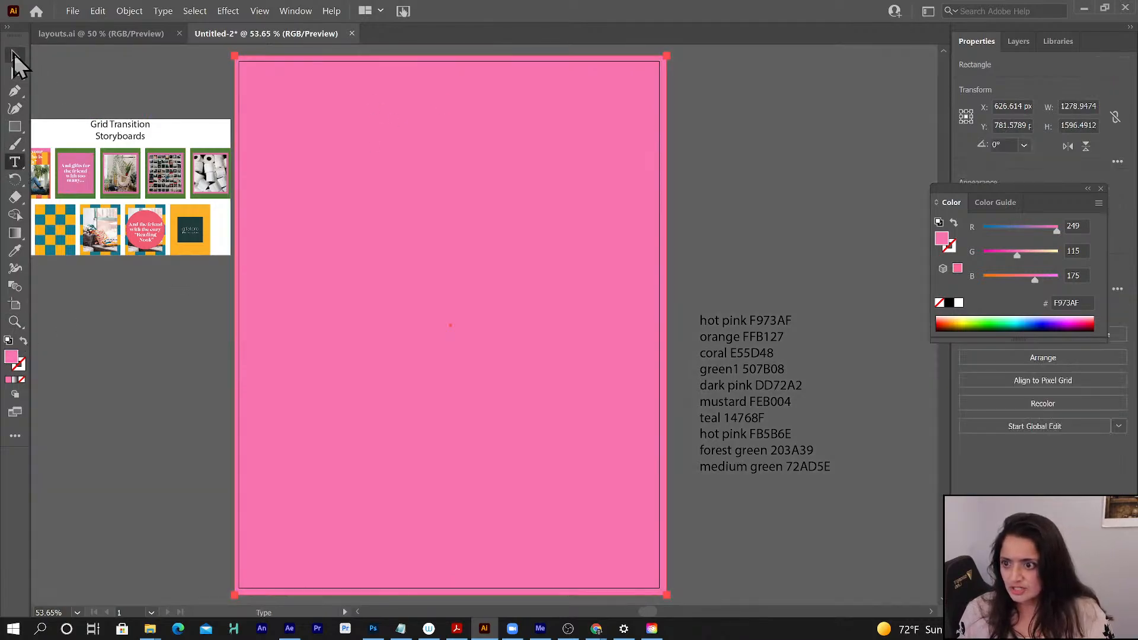
pyautogui.click(16, 56)
pyautogui.click(84, 305)
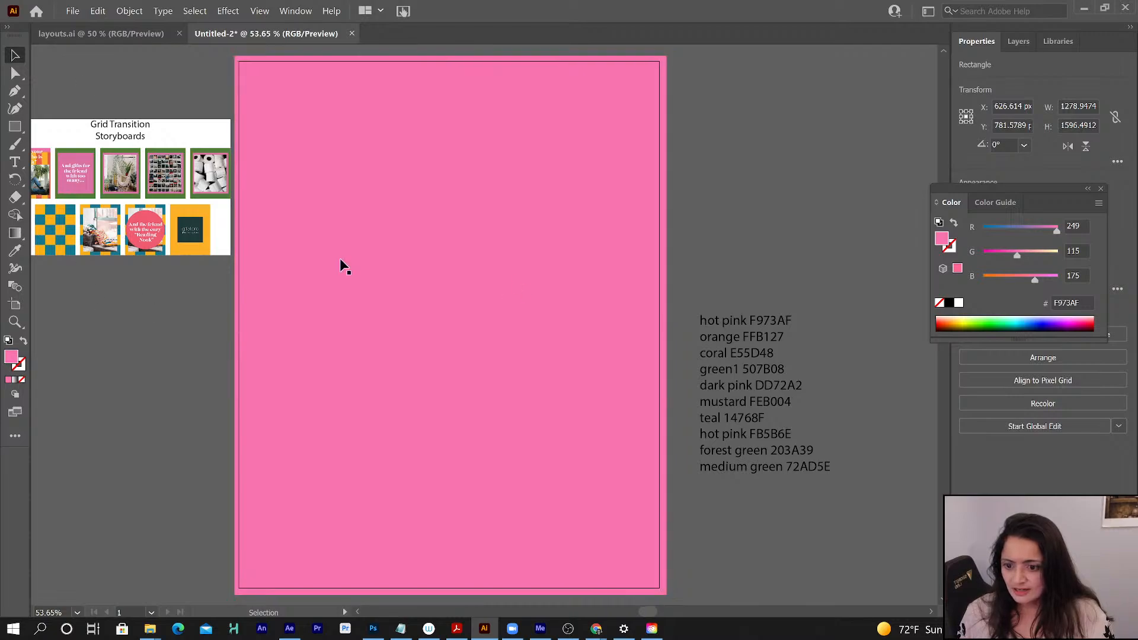
# - Add the text note "1245 x 1560 px" on Layer 1 above the color list and lock it
pyautogui.click(15, 162)
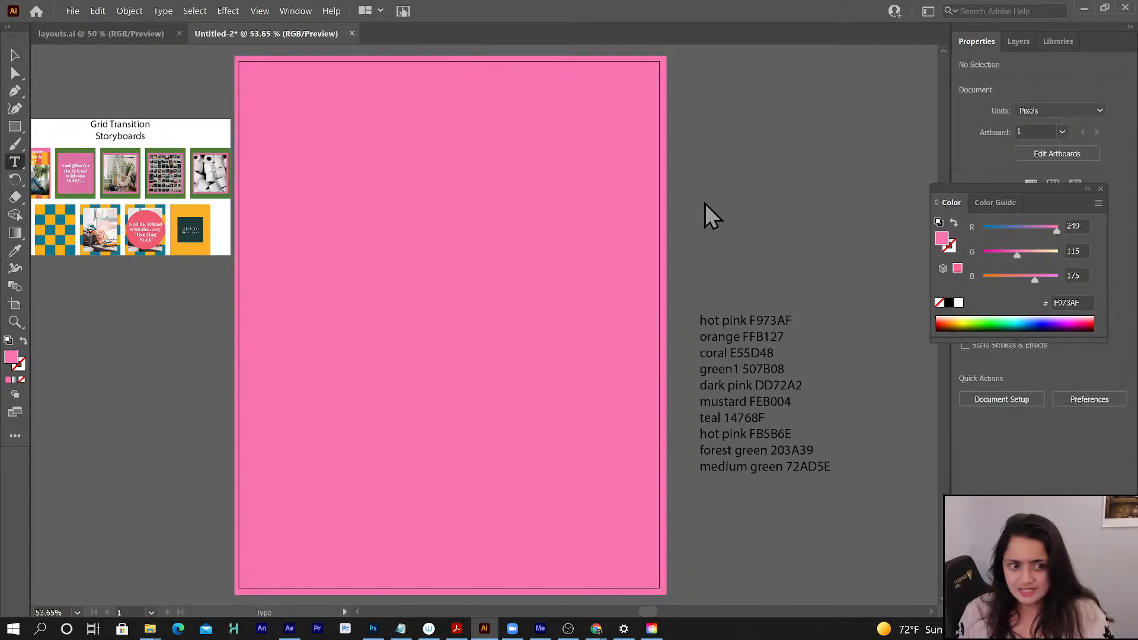
pyautogui.click(1013, 42)
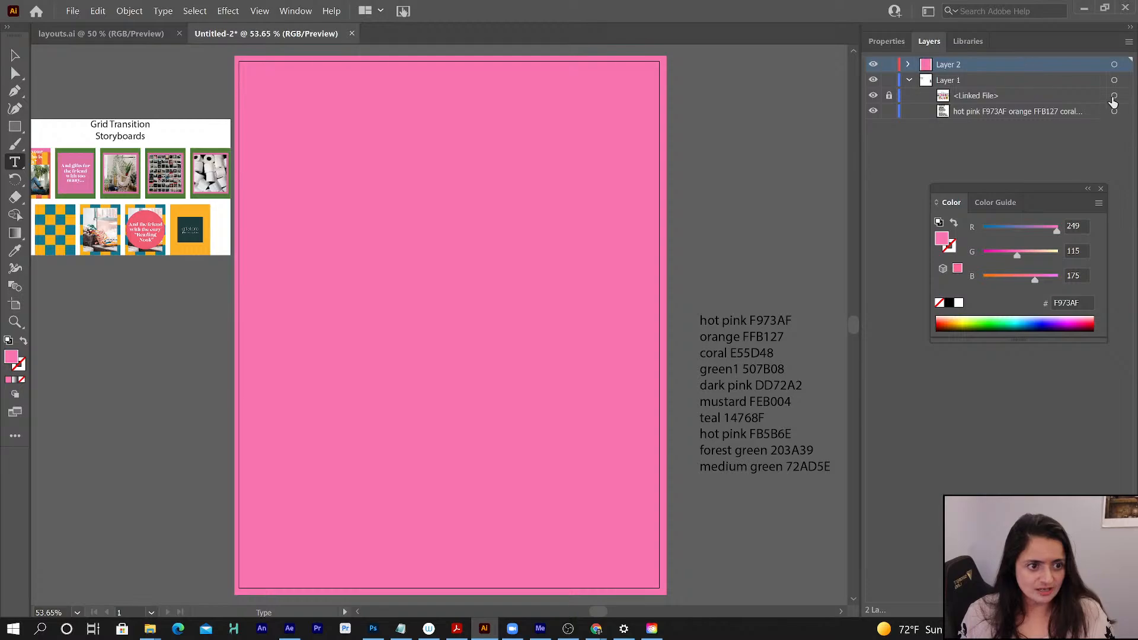
pyautogui.click(1114, 80)
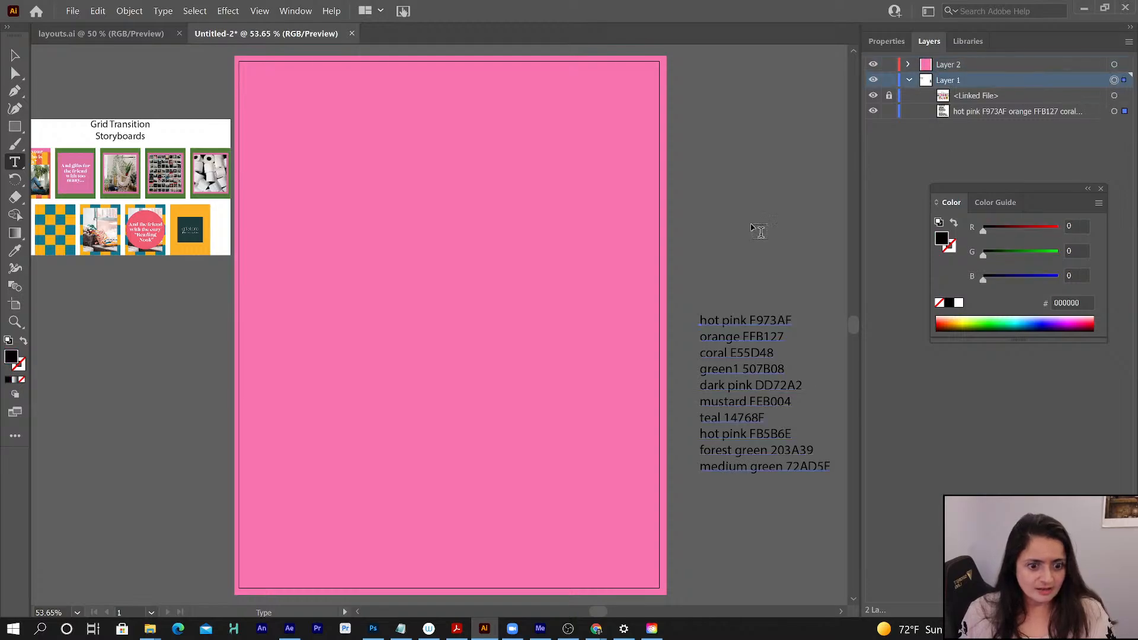
pyautogui.click(702, 257)
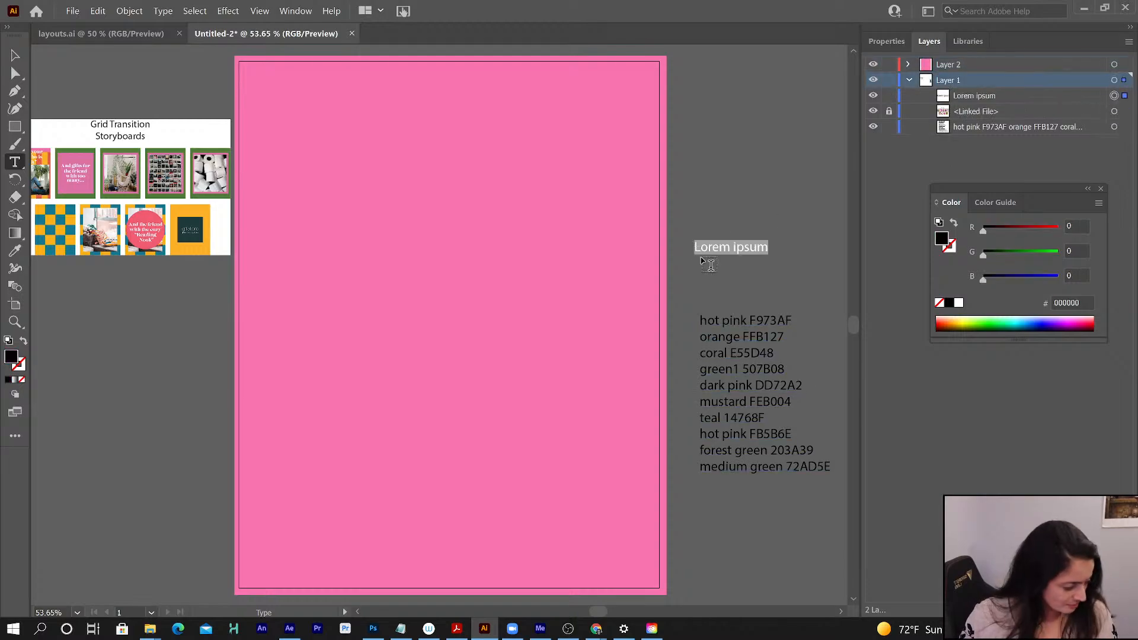
pyautogui.write('1245')
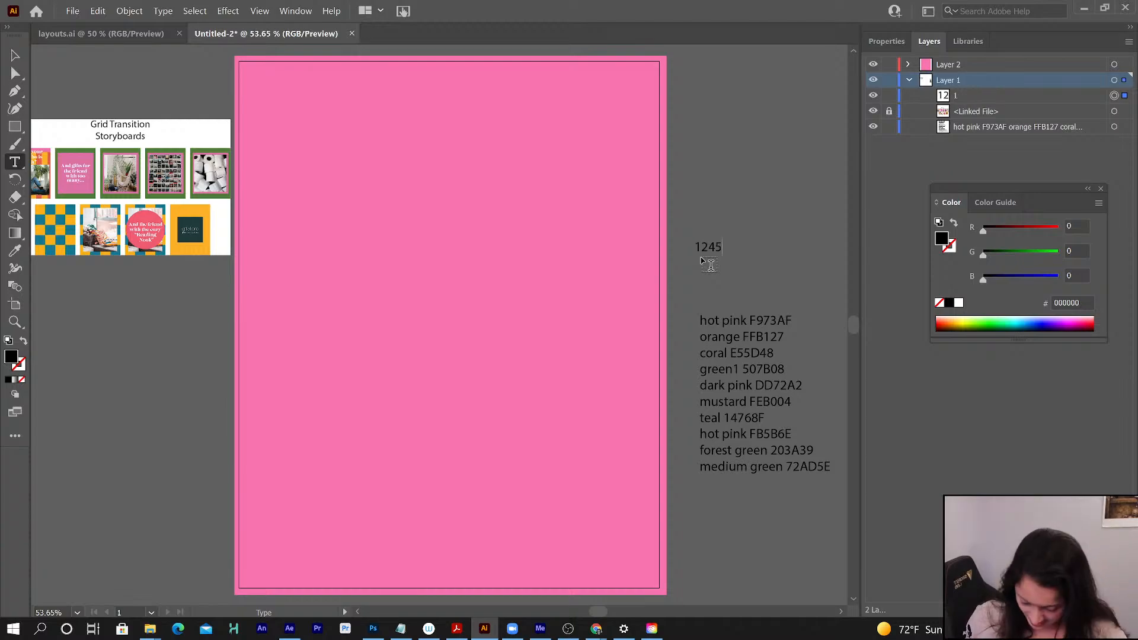
pyautogui.write(' x')
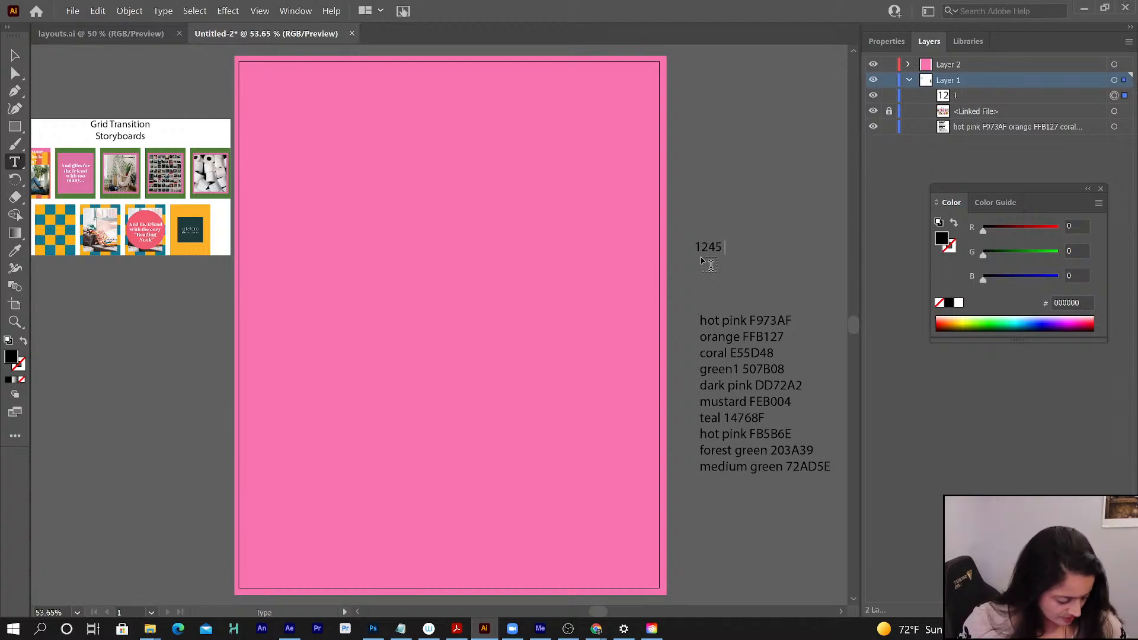
pyautogui.write(' 15')
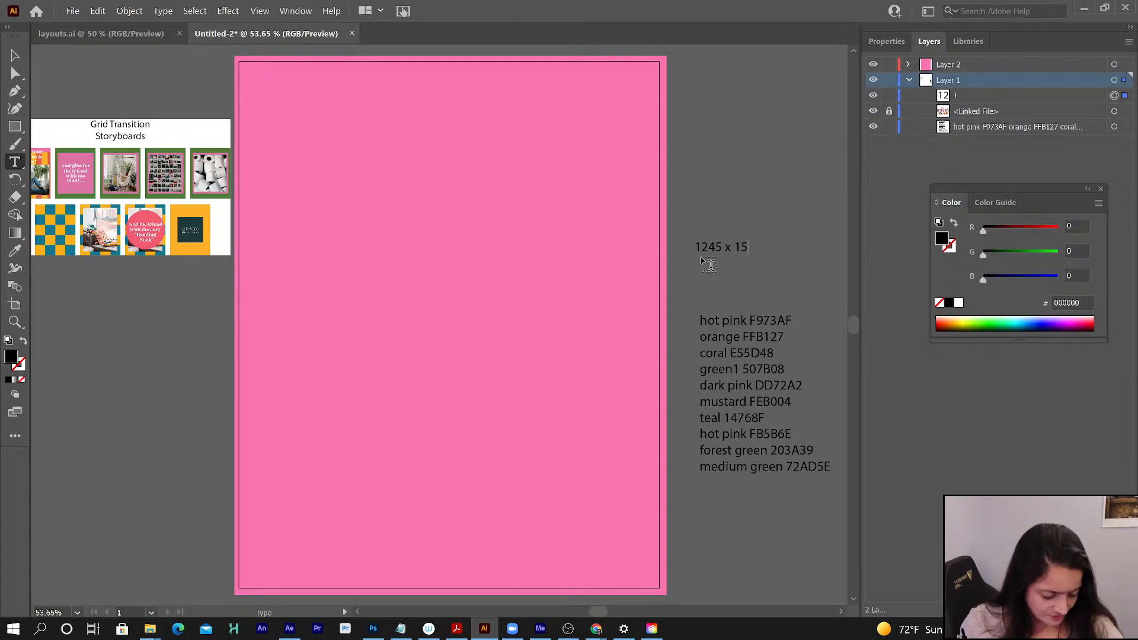
pyautogui.write('60 px')
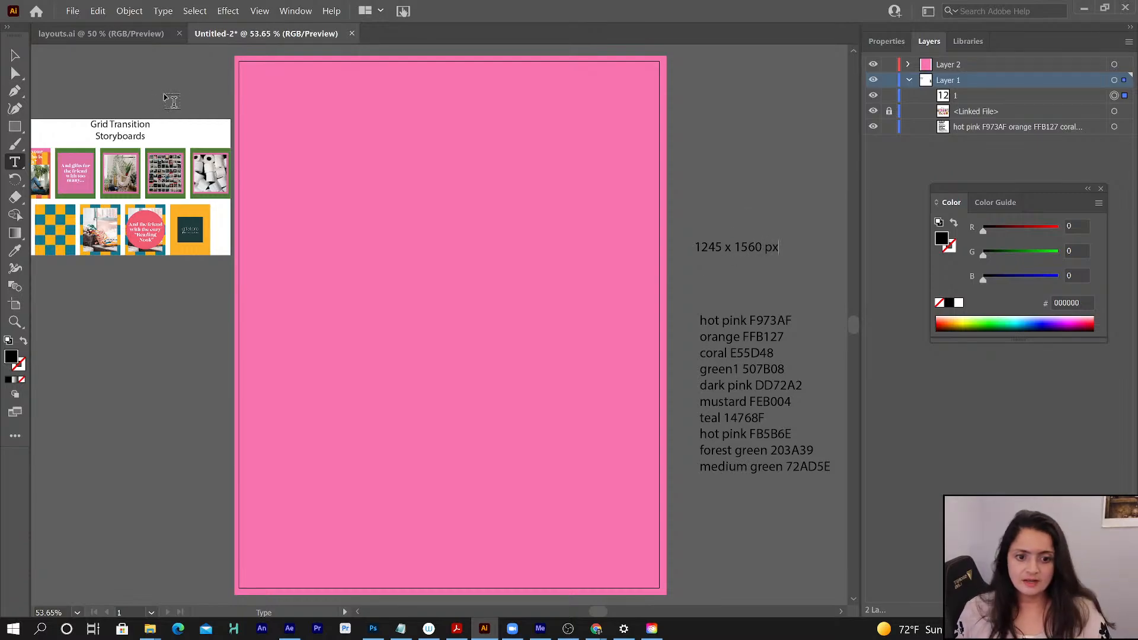
pyautogui.click(15, 55)
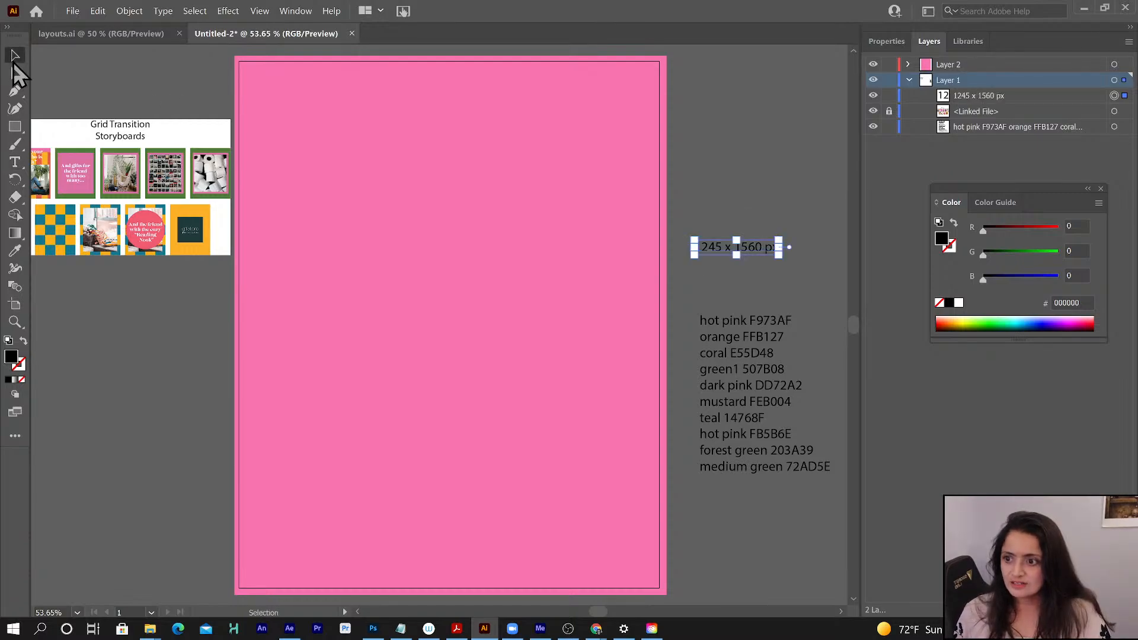
pyautogui.click(760, 194)
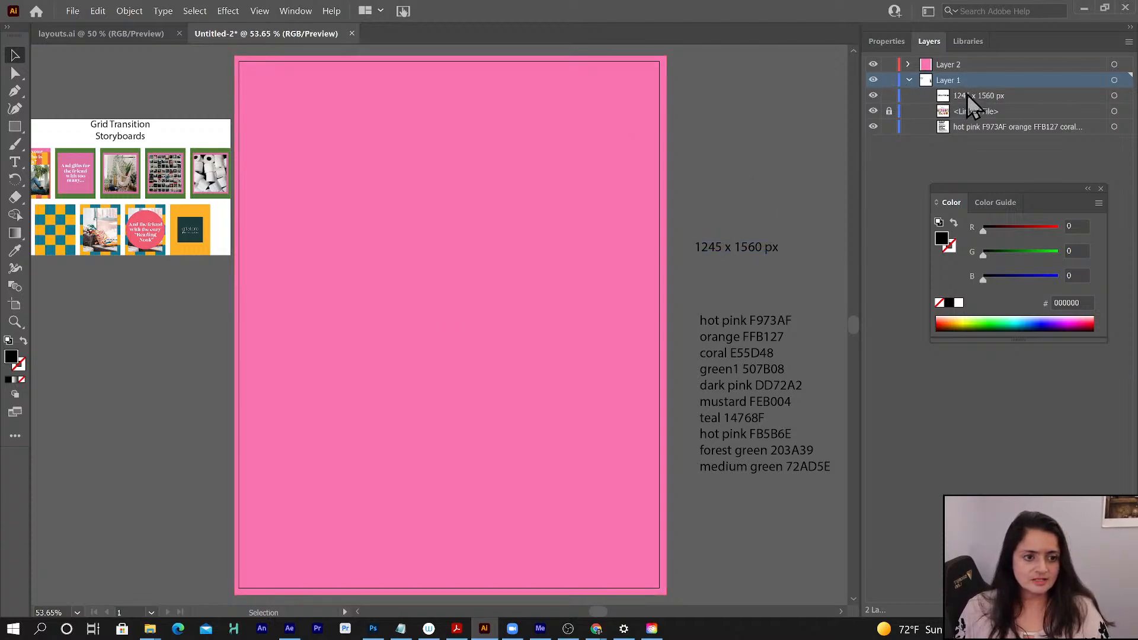
pyautogui.click(889, 97)
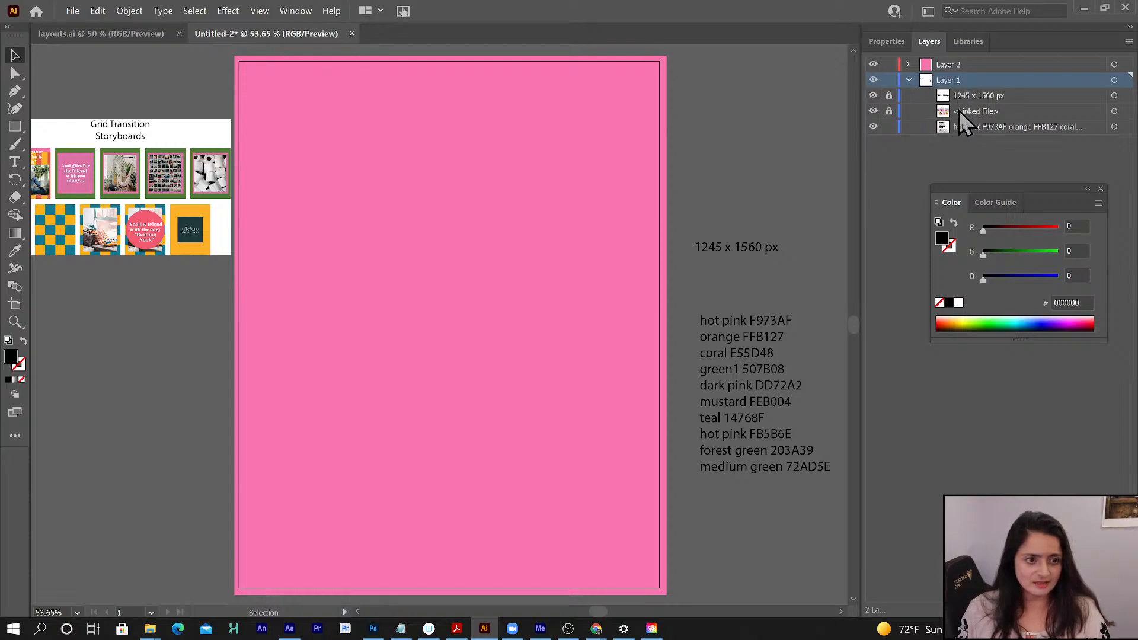
pyautogui.click(964, 127)
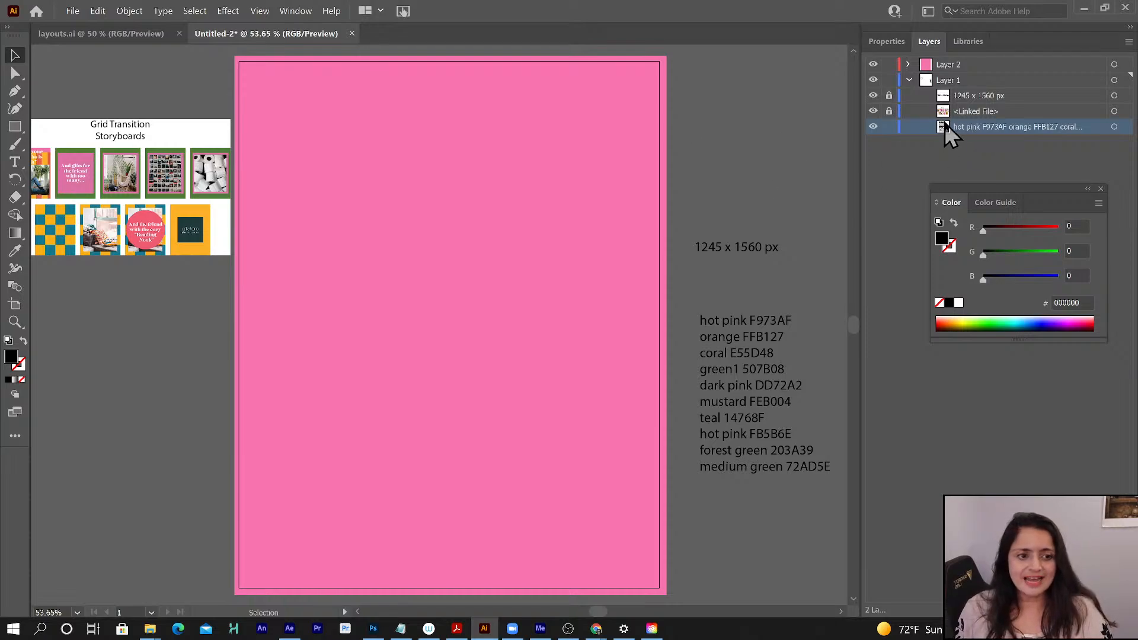
# - Add a new layer above Layer 2 and lock Layer 2 with the pink background
pyautogui.click(951, 65)
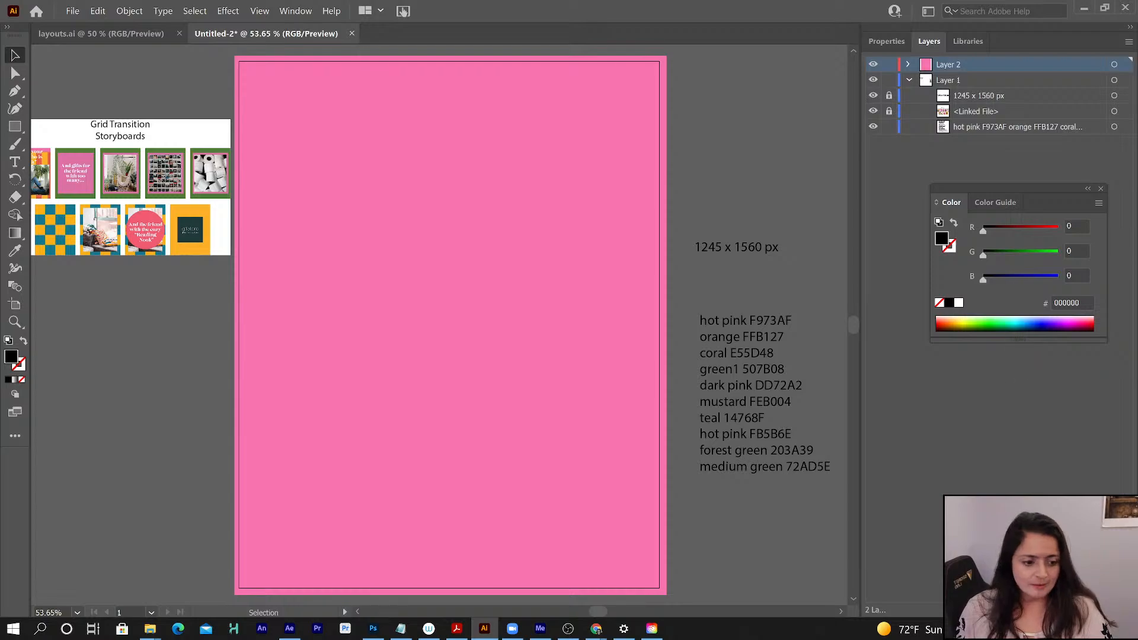
pyautogui.click(1102, 610)
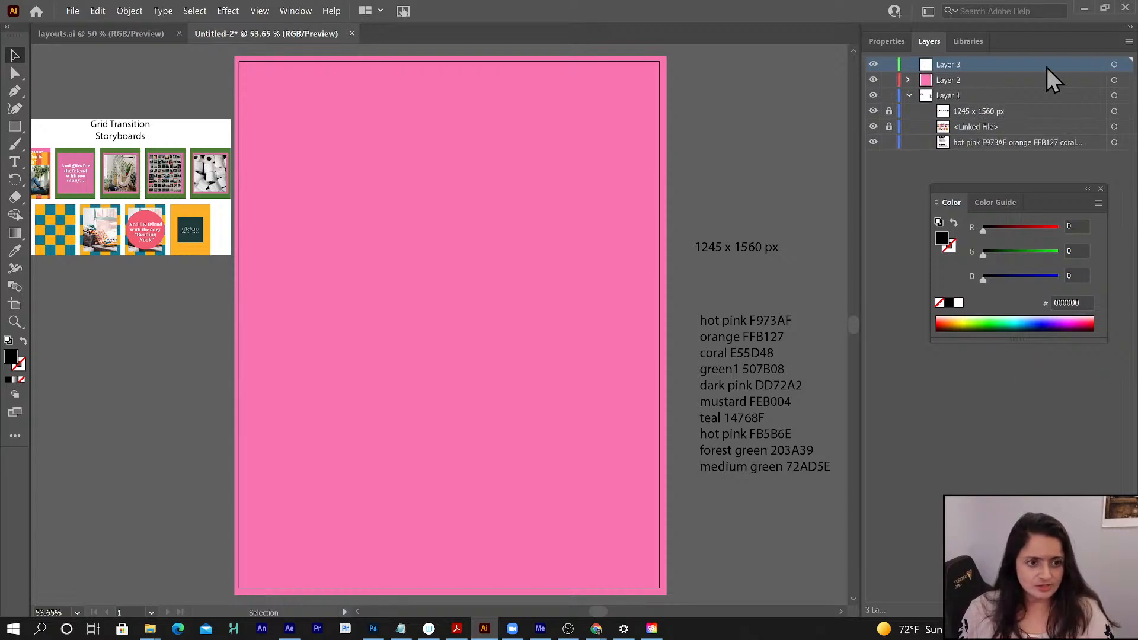
pyautogui.click(889, 81)
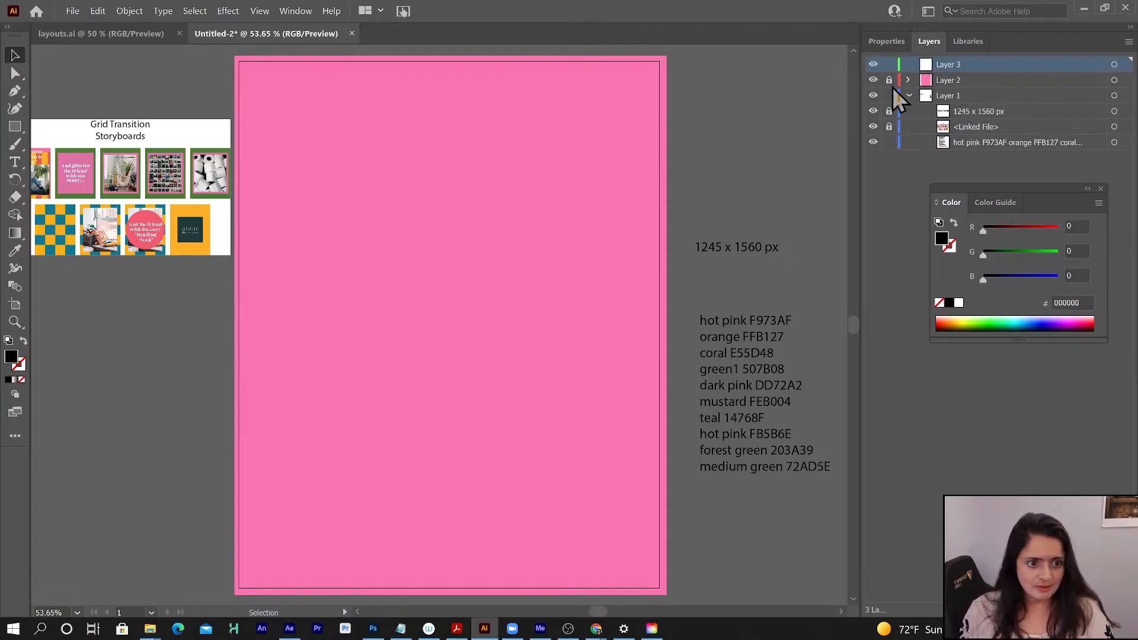
# - Place the linked photo of the woman in the striped sweater from layouts_Folder_v2's Links folder on Layer 3, spanning most of the artboard's width
pyautogui.click(71, 12)
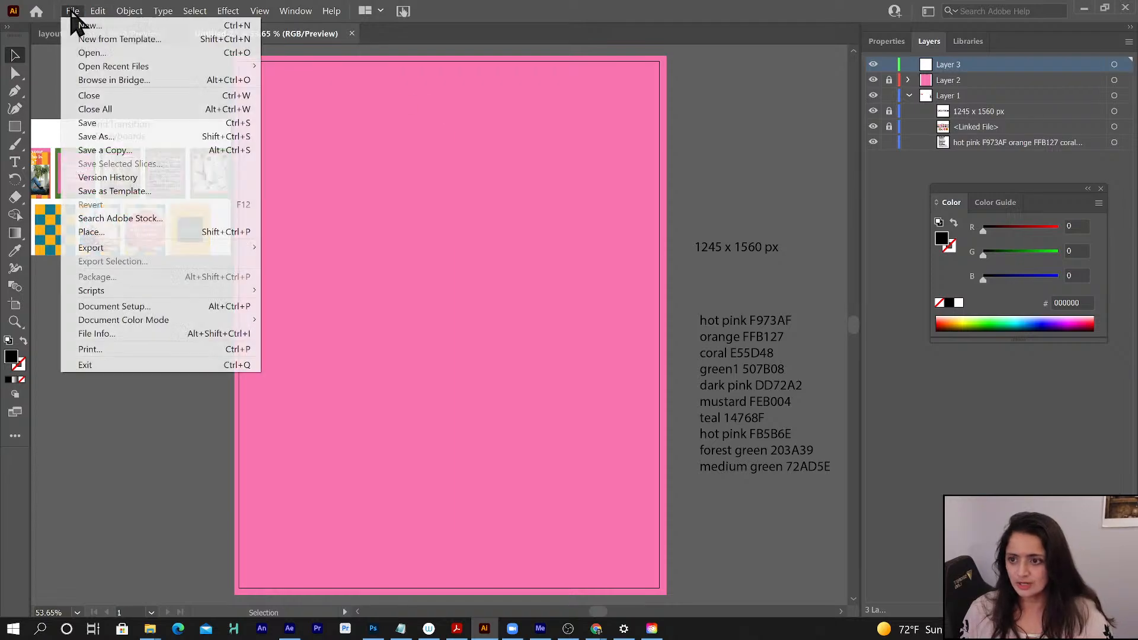
pyautogui.click(99, 231)
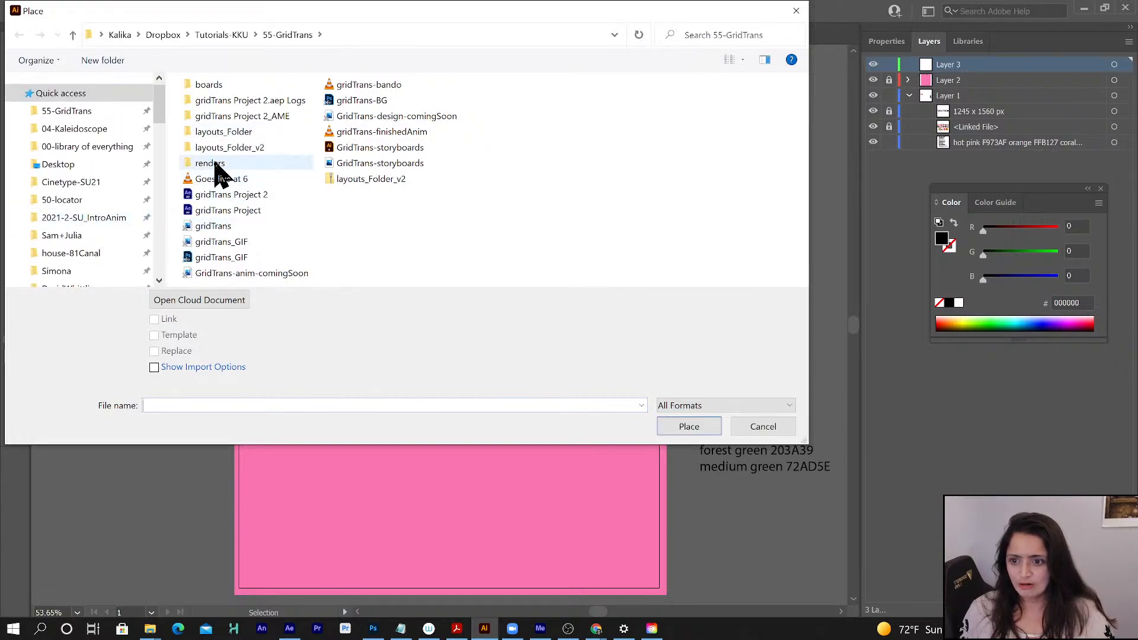
pyautogui.doubleClick(220, 147)
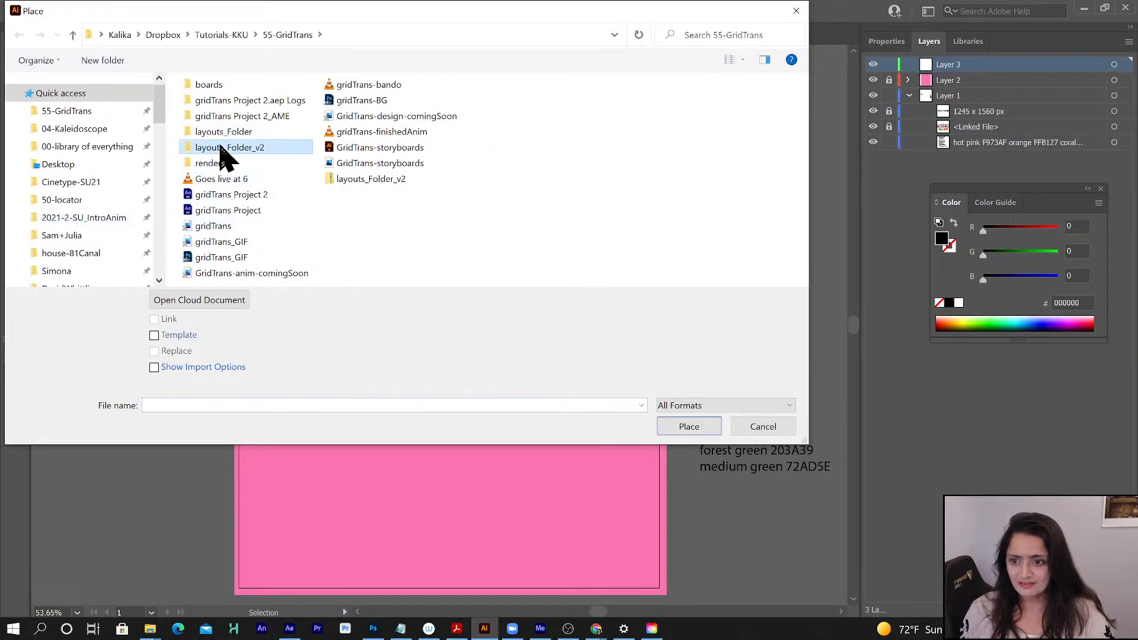
pyautogui.click(212, 105)
pyautogui.doubleClick(212, 106)
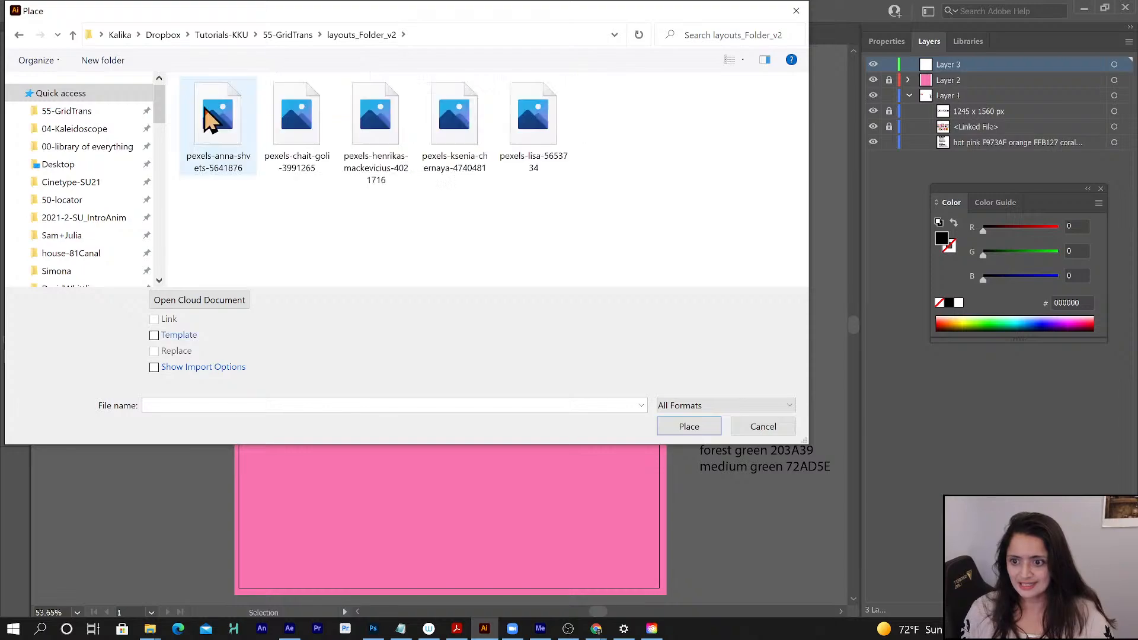
pyautogui.click(209, 107)
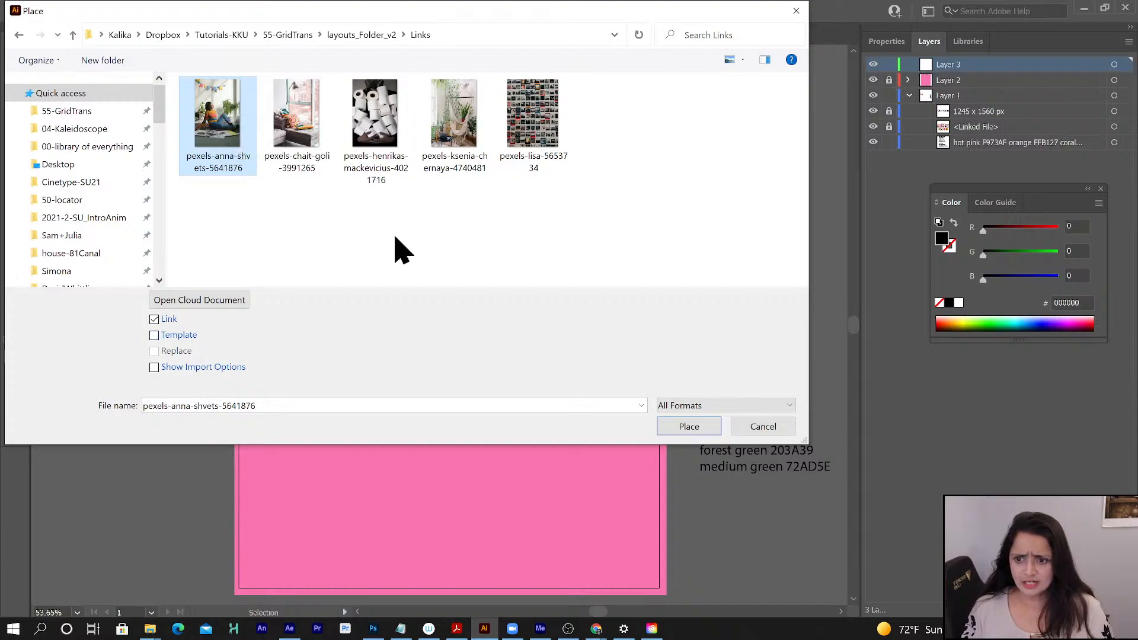
pyautogui.click(689, 427)
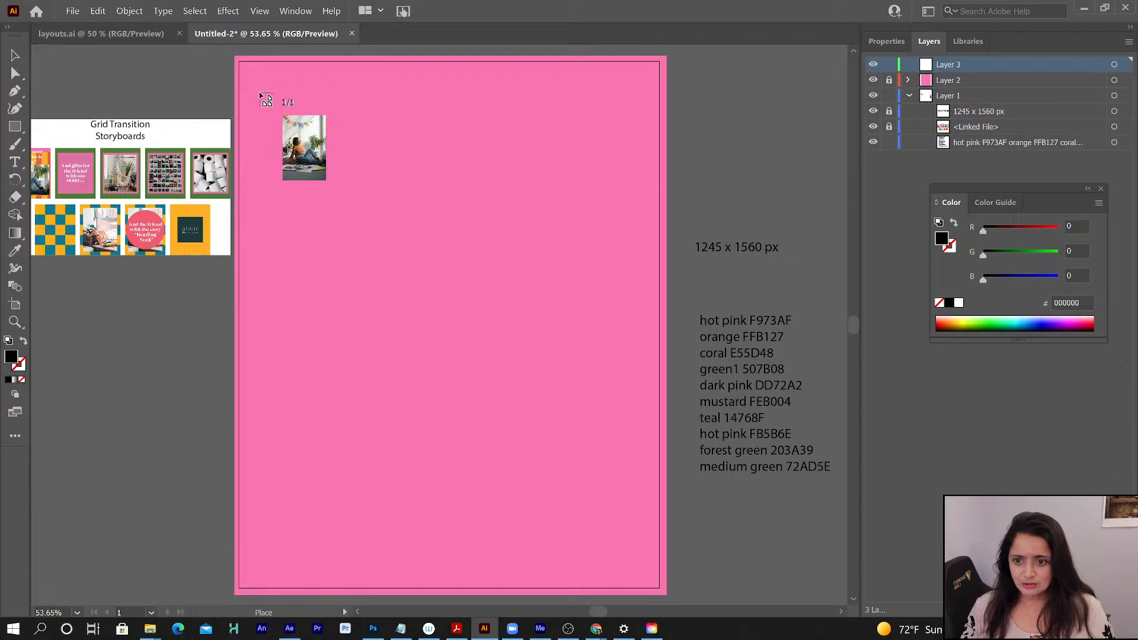
pyautogui.moveTo(269, 96); pyautogui.dragTo(628, 525)
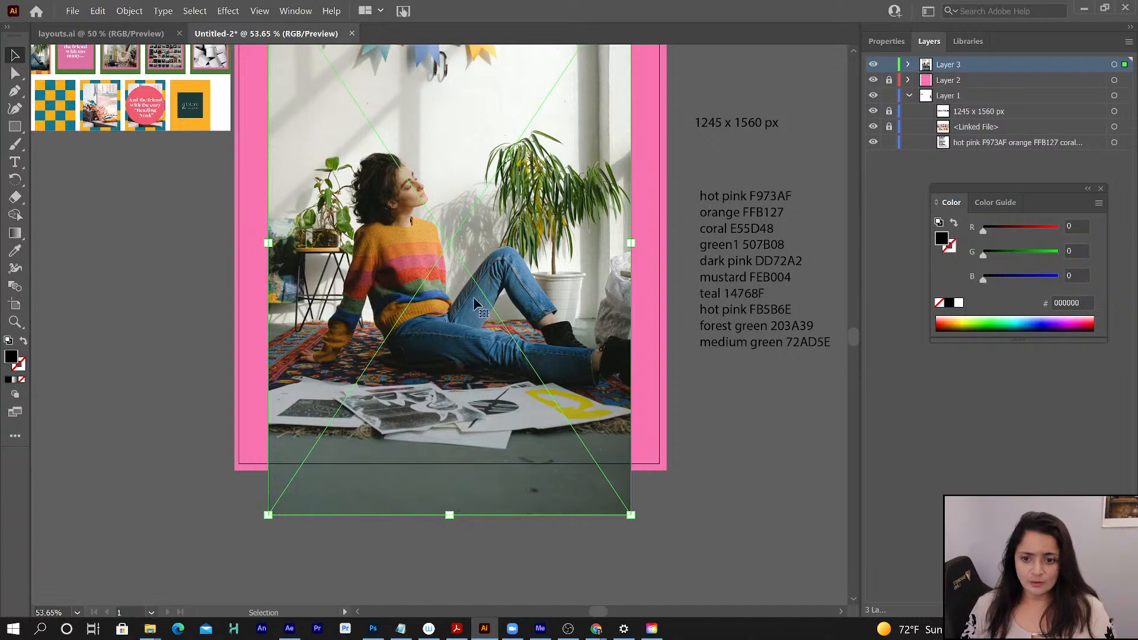
# - Examine the placed photo against the first storyboard frame and the full artboard
pyautogui.scroll(3, 90, 139)
pyautogui.hscroll(-1, 90, 138)
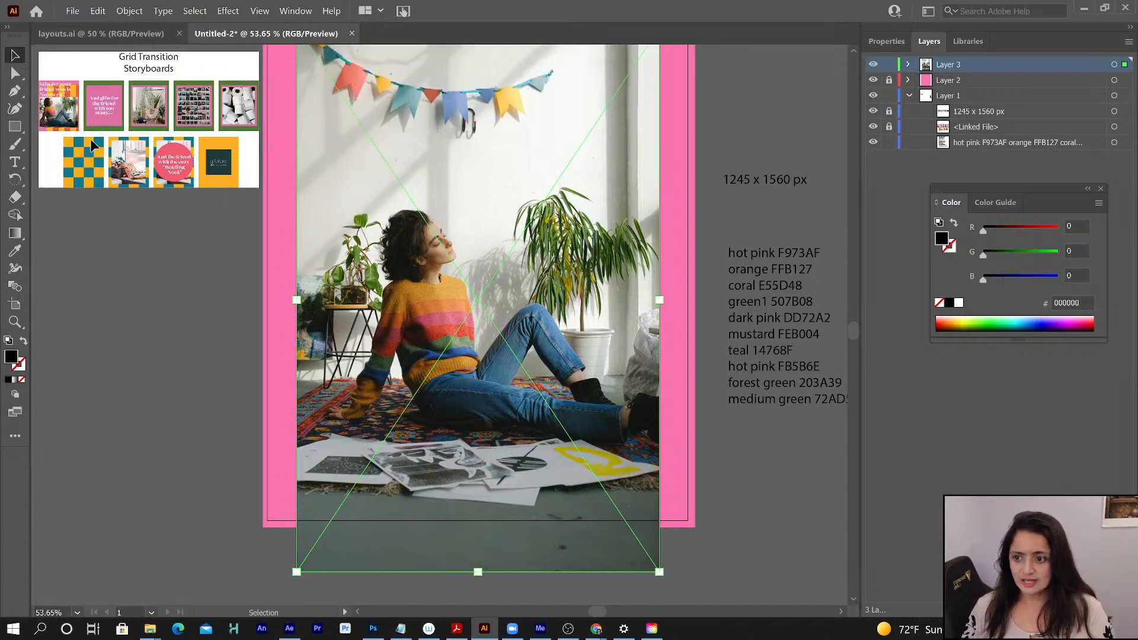
pyautogui.hscroll(-1, 65, 117)
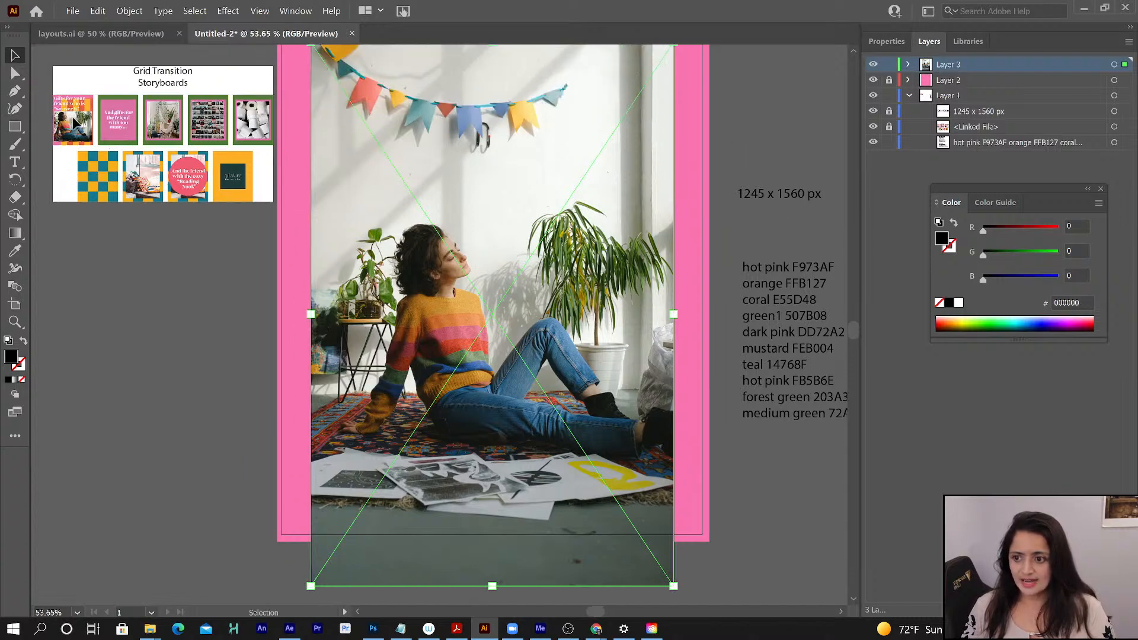
pyautogui.click(68, 116)
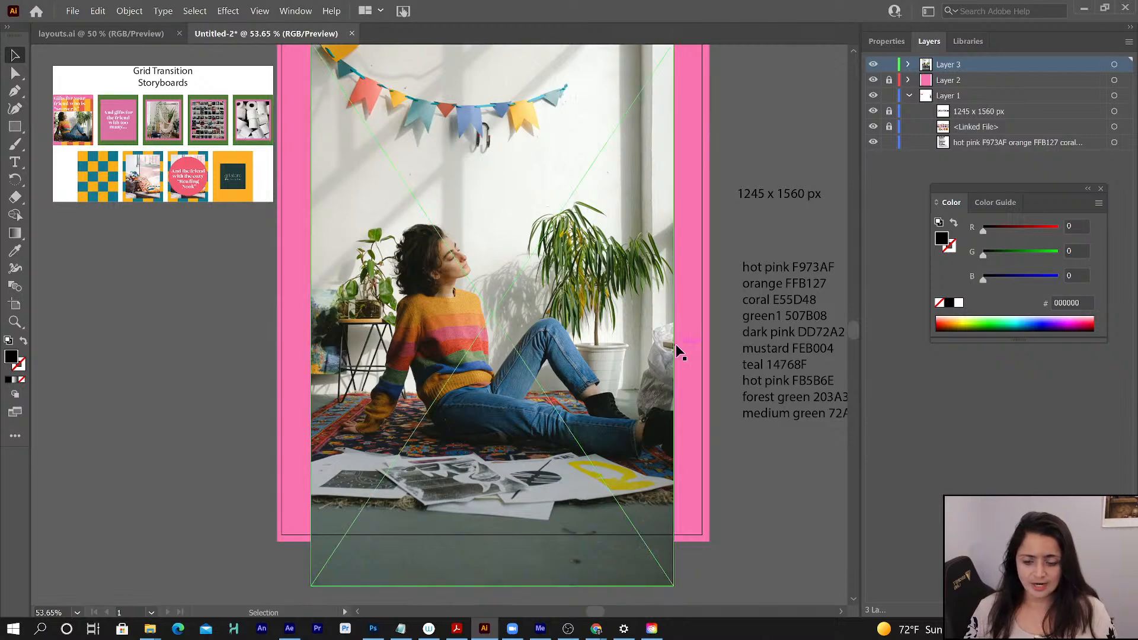
pyautogui.hotkey('ctrl', '-')
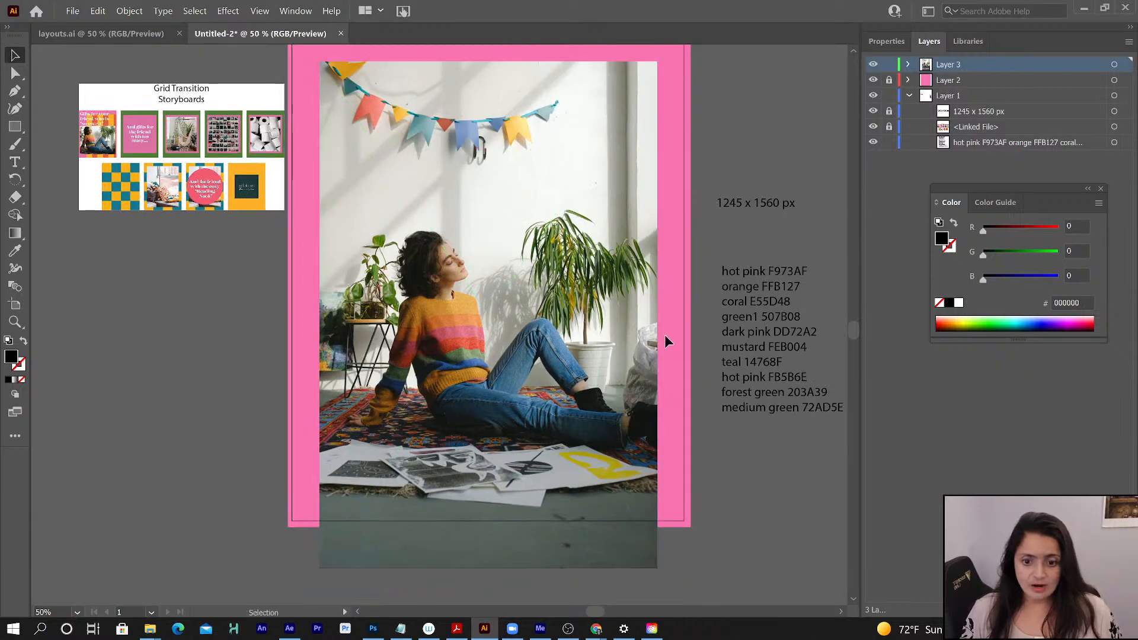
pyautogui.hotkey('ctrl', '-')
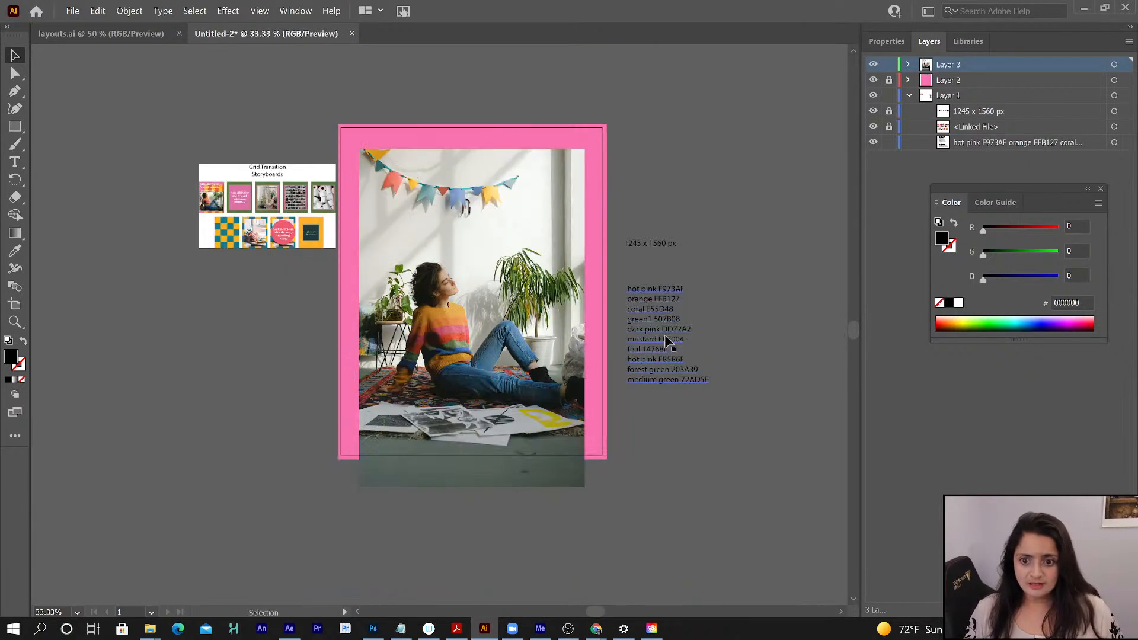
pyautogui.hotkey('ctrl', '+')
pyautogui.hotkey('ctrl', '-')
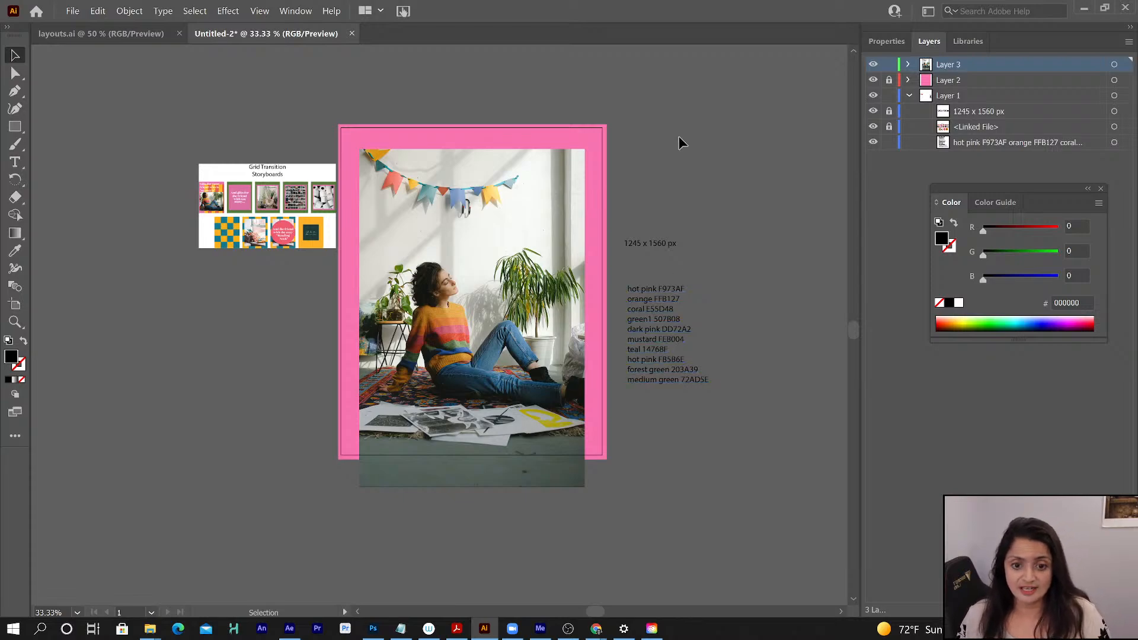
pyautogui.click(545, 191)
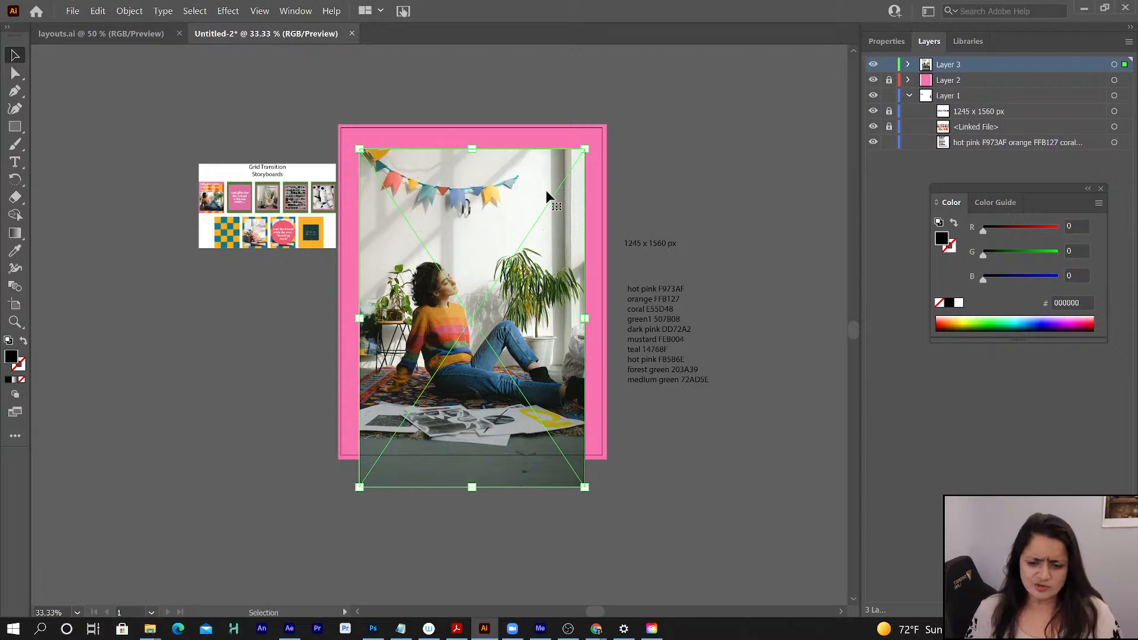
pyautogui.click(730, 159)
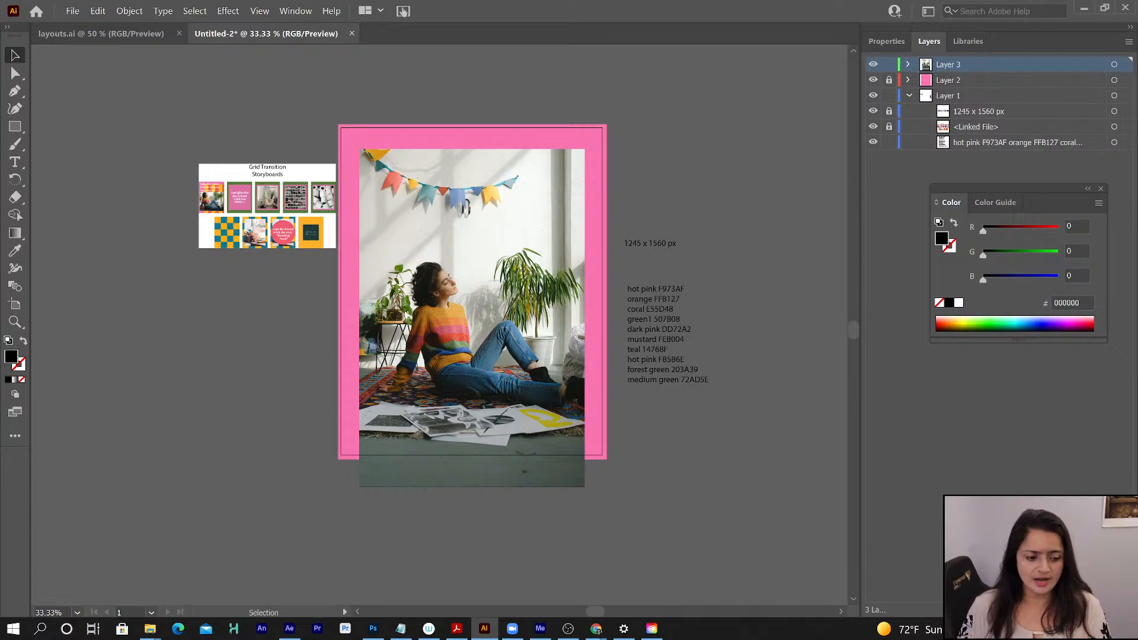
# - Add a layer above Layer 3 and place layouts (00052) from the boards folder over the artboard without linking, about 1245 x 1558 px
pyautogui.hotkey('ctrl', 'l')
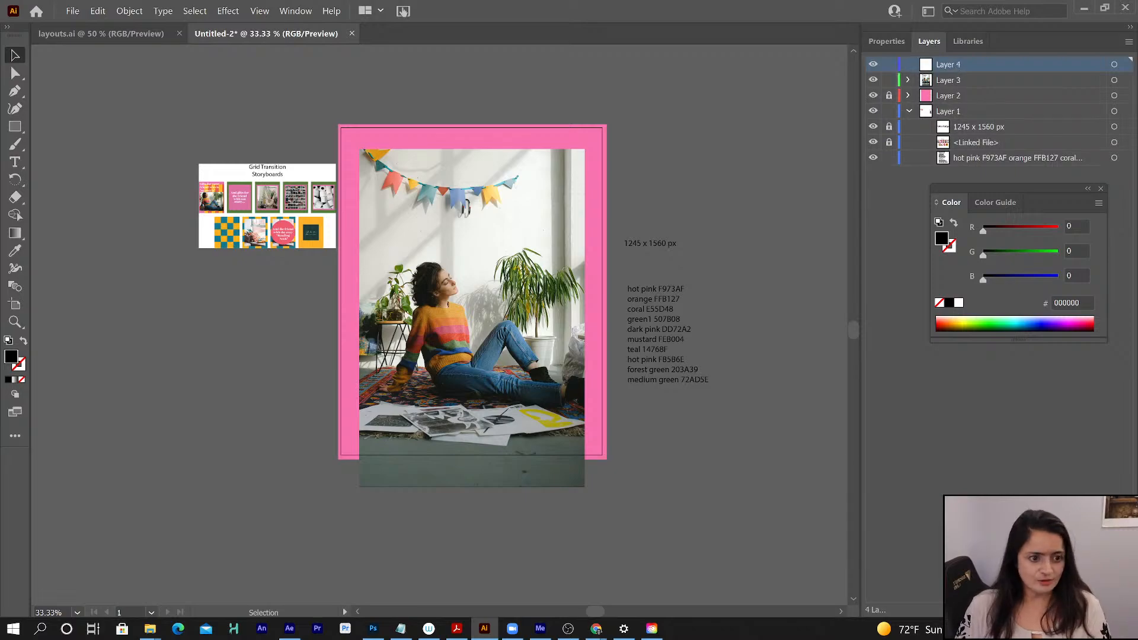
pyautogui.click(72, 12)
pyautogui.click(98, 235)
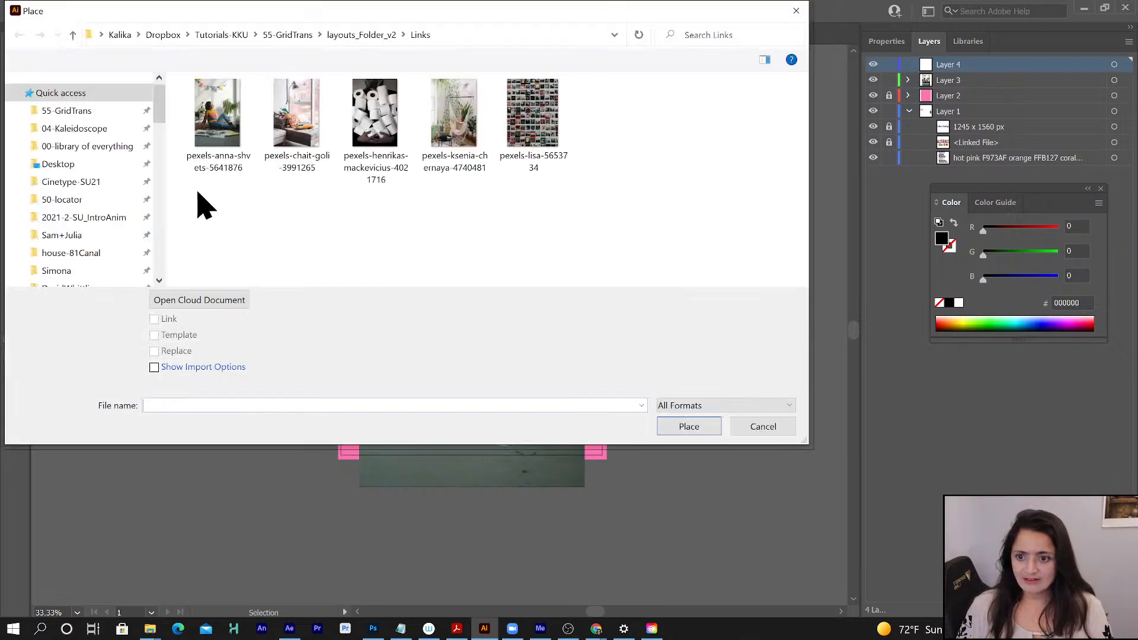
pyautogui.click(290, 36)
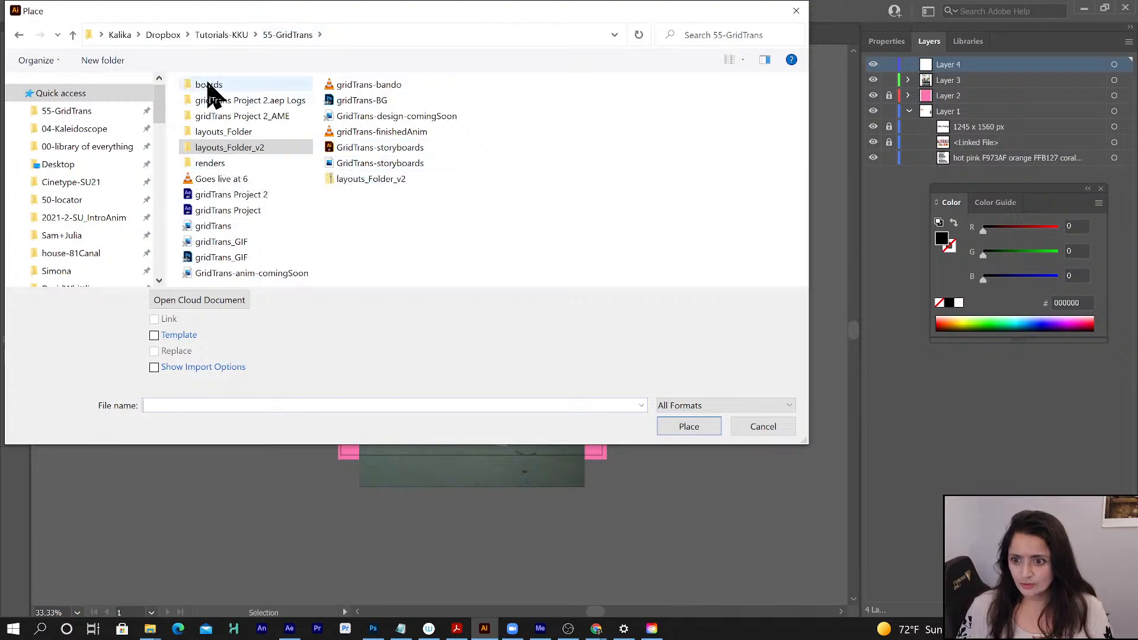
pyautogui.doubleClick(208, 85)
pyautogui.click(218, 125)
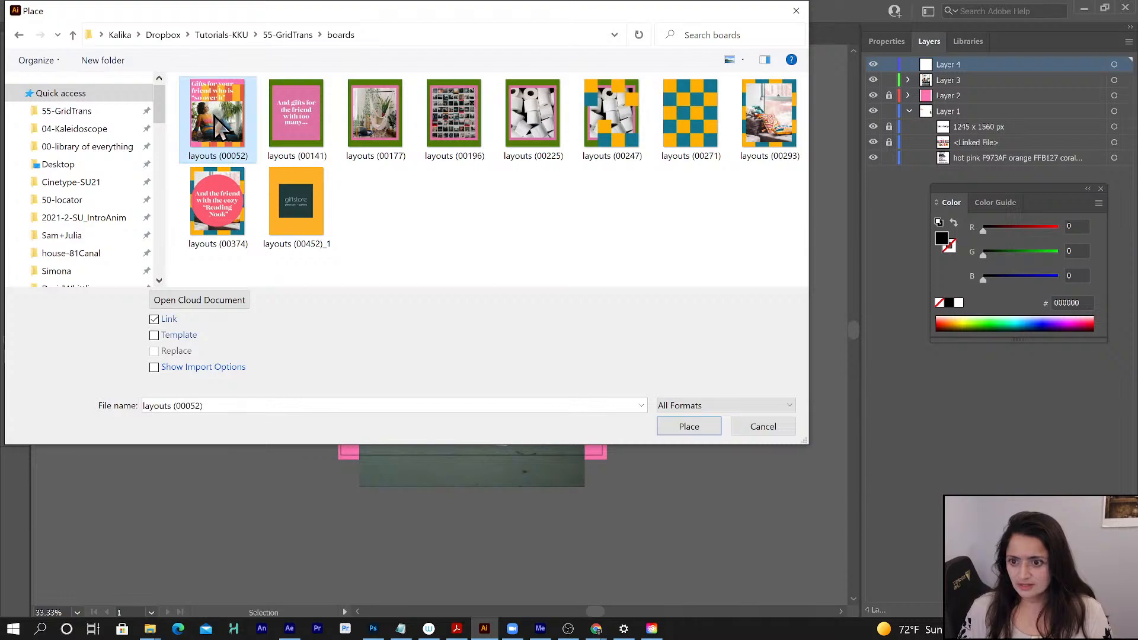
pyautogui.click(169, 320)
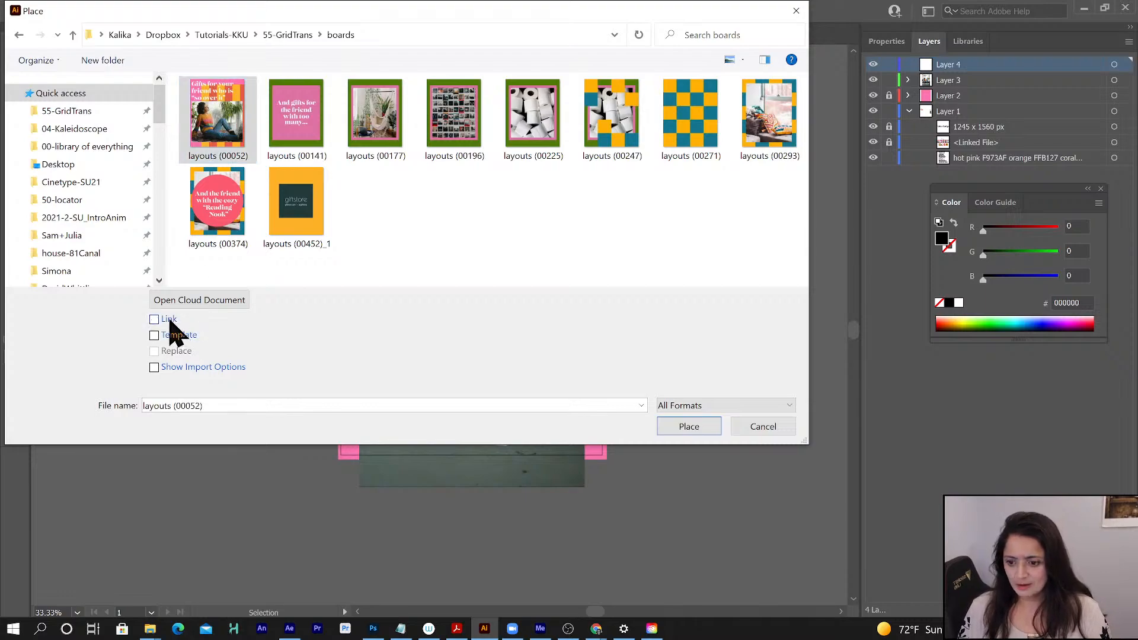
pyautogui.click(689, 426)
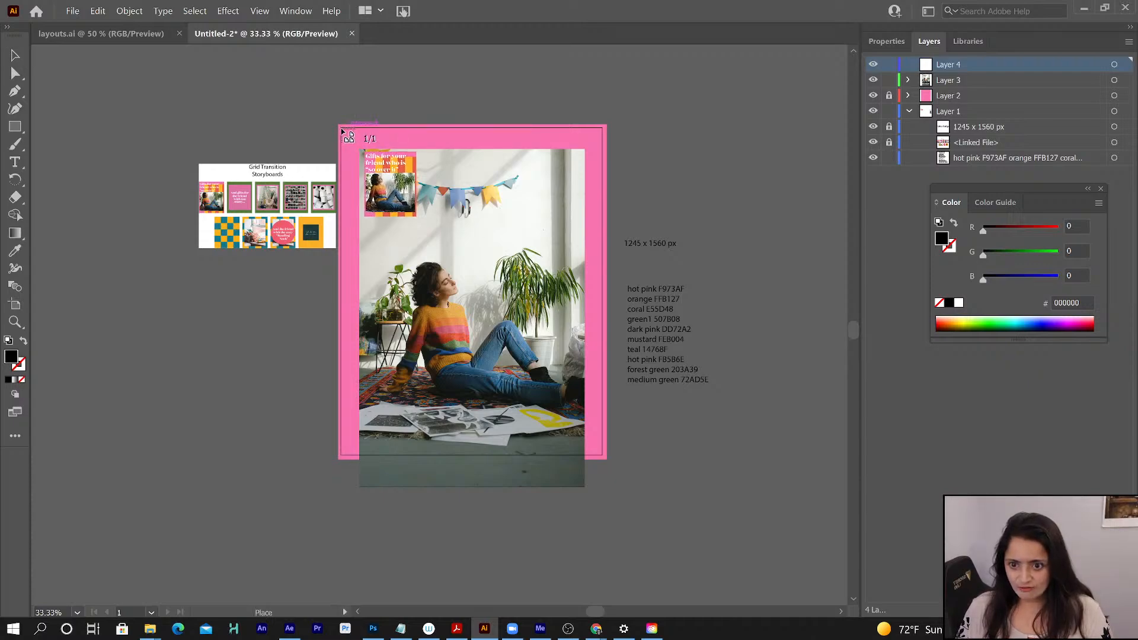
pyautogui.moveTo(346, 134); pyautogui.dragTo(605, 463)
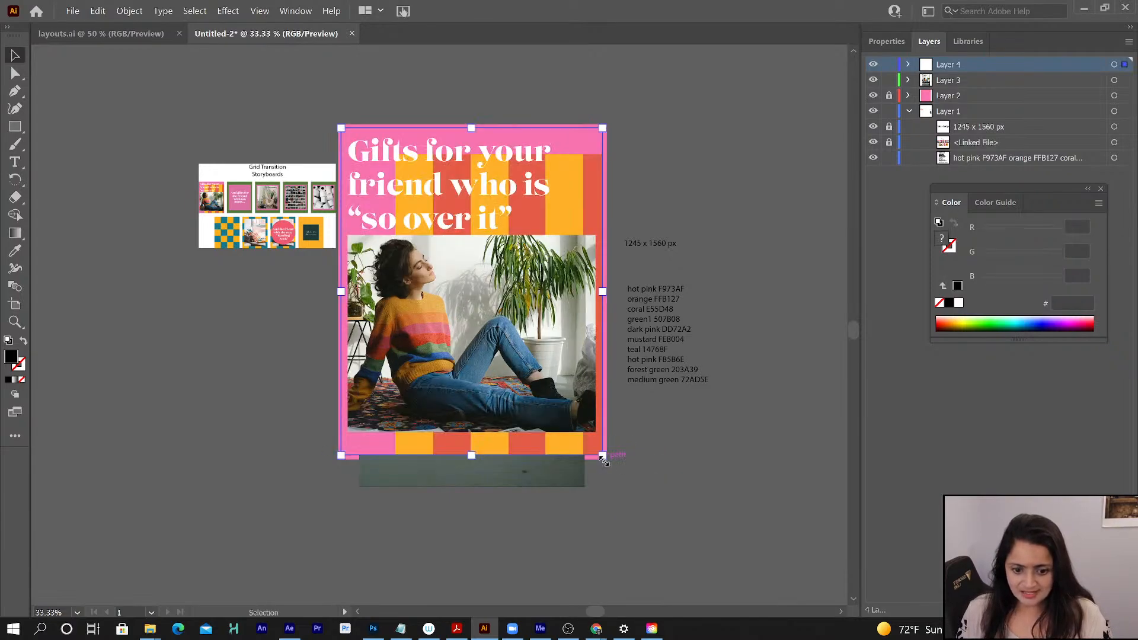
pyautogui.click(261, 12)
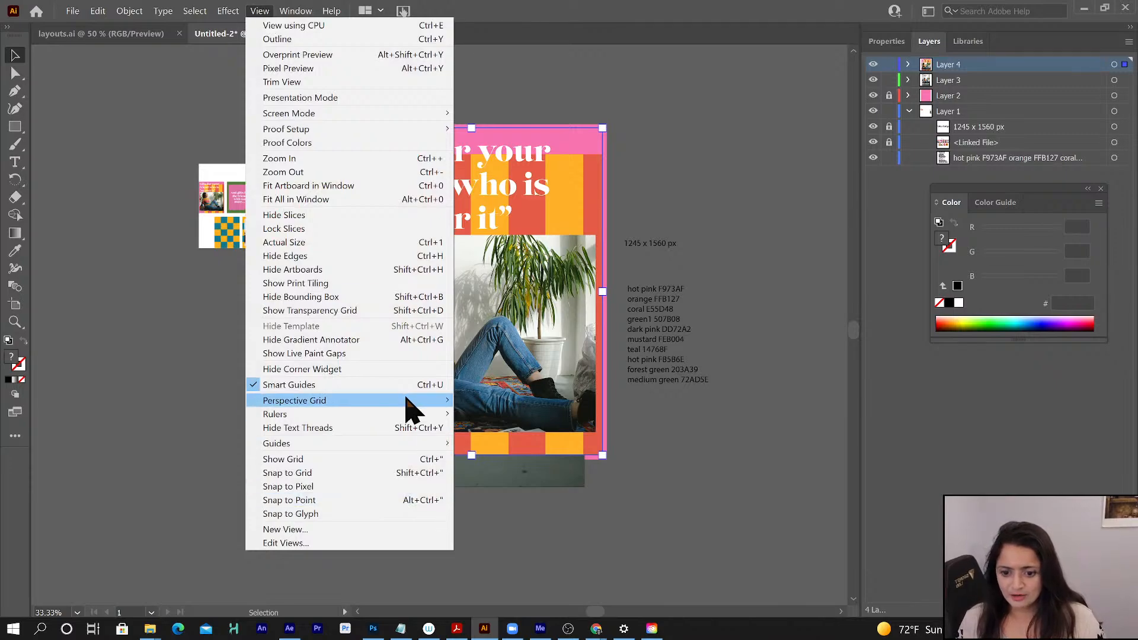
pyautogui.click(775, 427)
pyautogui.click(773, 427)
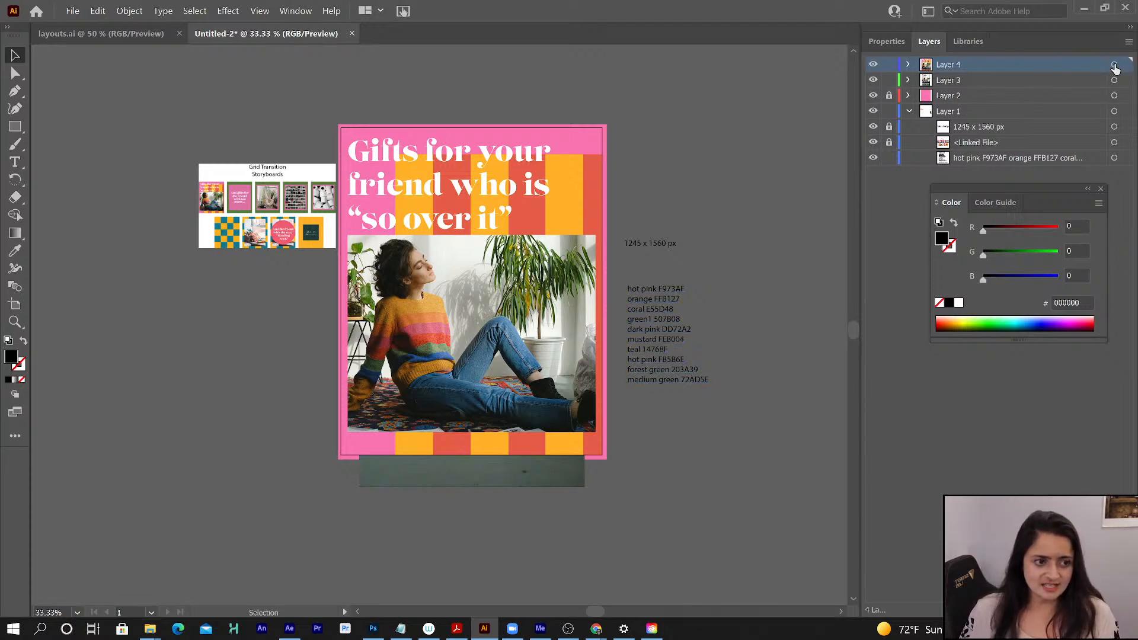
# - Set the reference image on Layer 4 to 50% opacity, move the Color panel aside, and lock Layer 4
pyautogui.click(1114, 65)
pyautogui.click(881, 41)
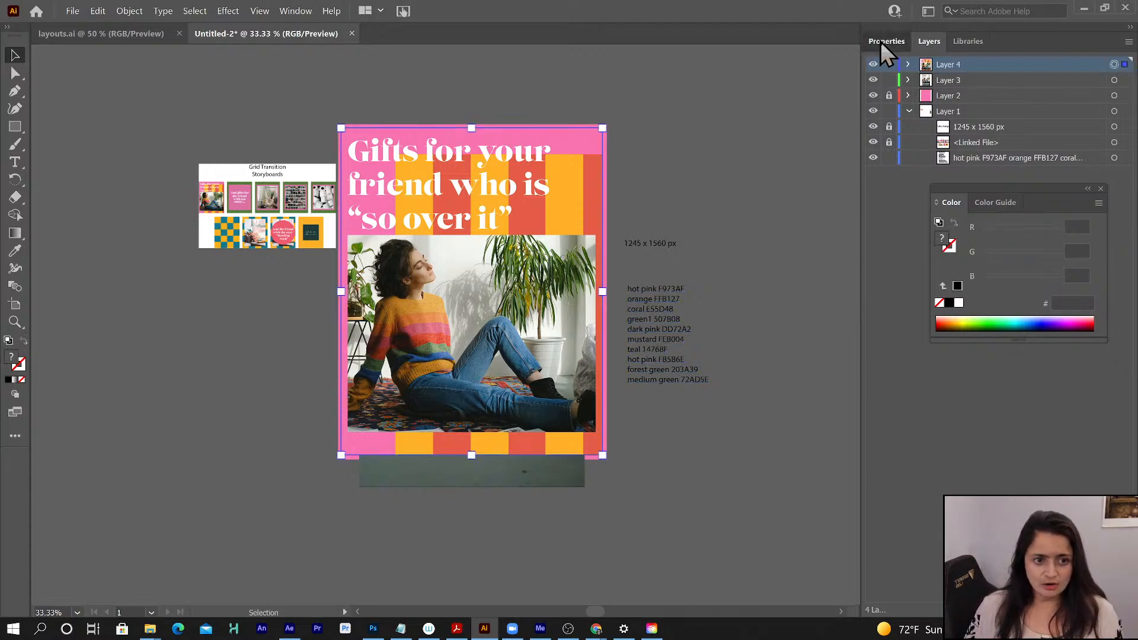
pyautogui.moveTo(1029, 195); pyautogui.dragTo(821, 189)
pyautogui.moveTo(1058, 263); pyautogui.dragTo(1032, 267)
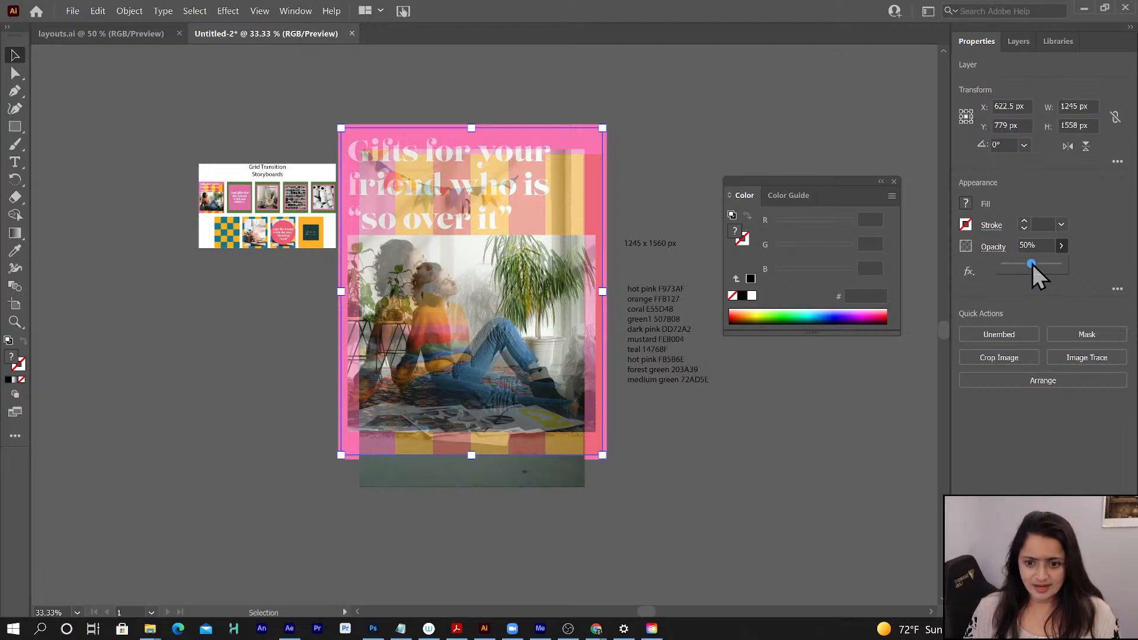
pyautogui.click(1018, 43)
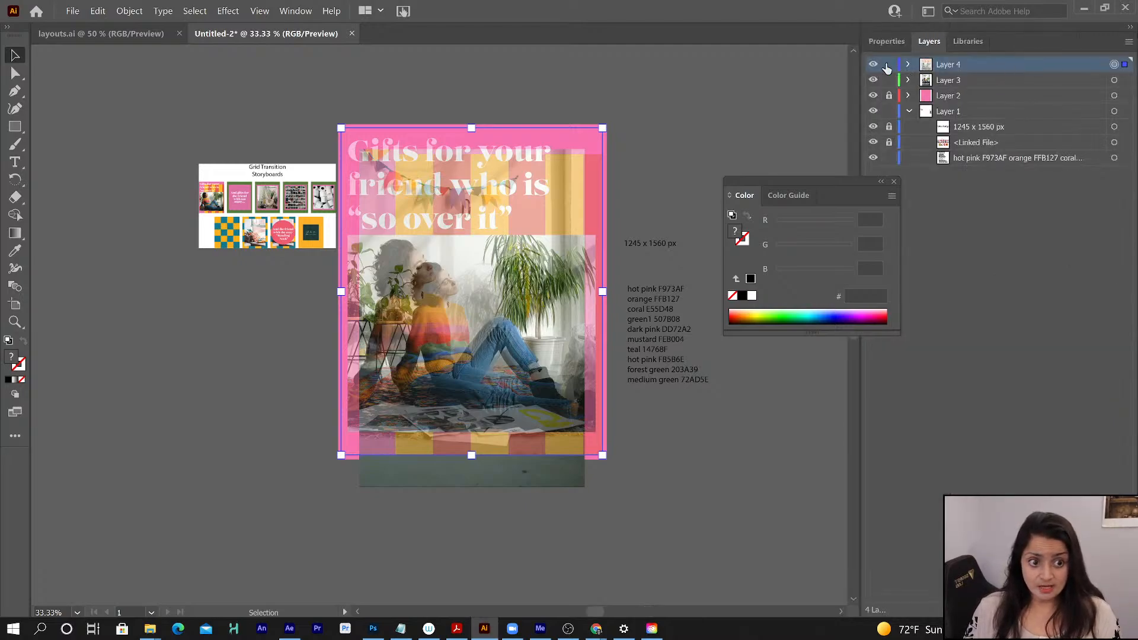
pyautogui.click(888, 65)
# - Enlarge the Layer 3 photo proportionally and move it to match the reference image, with its bottom-left corner at about X -138, Y 1869 px
pyautogui.click(953, 83)
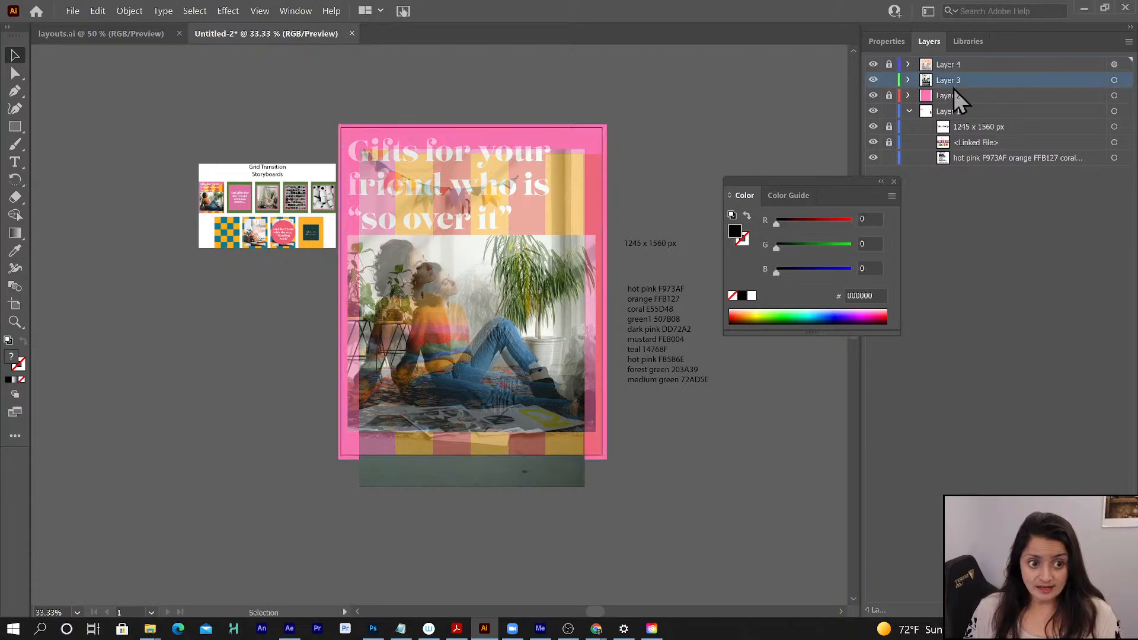
pyautogui.click(1114, 81)
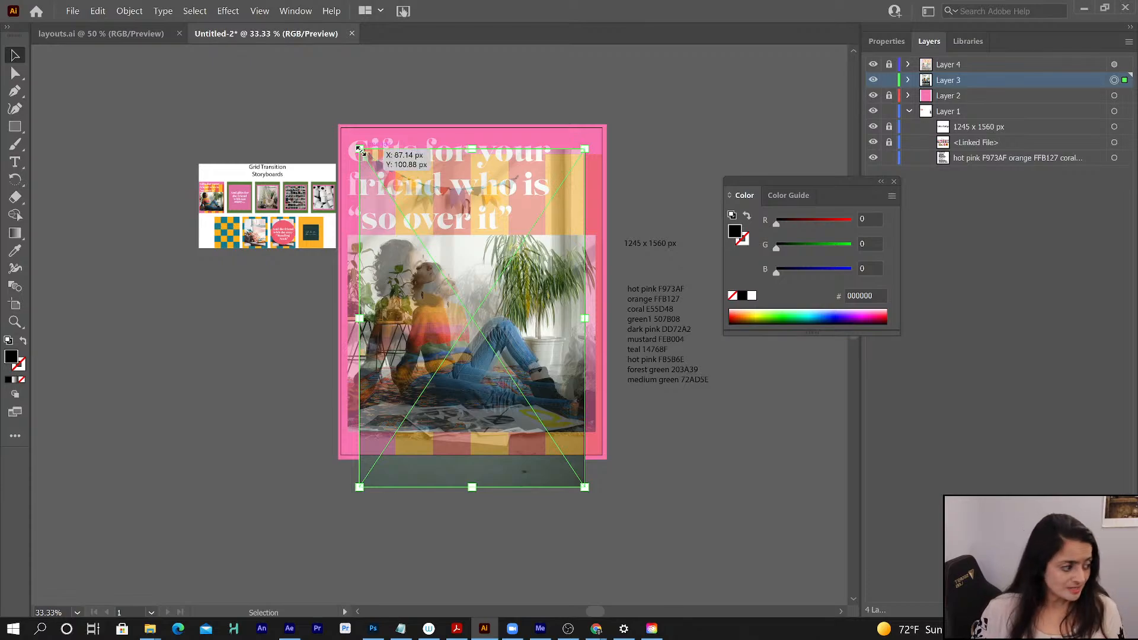
pyautogui.moveTo(359, 149); pyautogui.dragTo(262, 67)
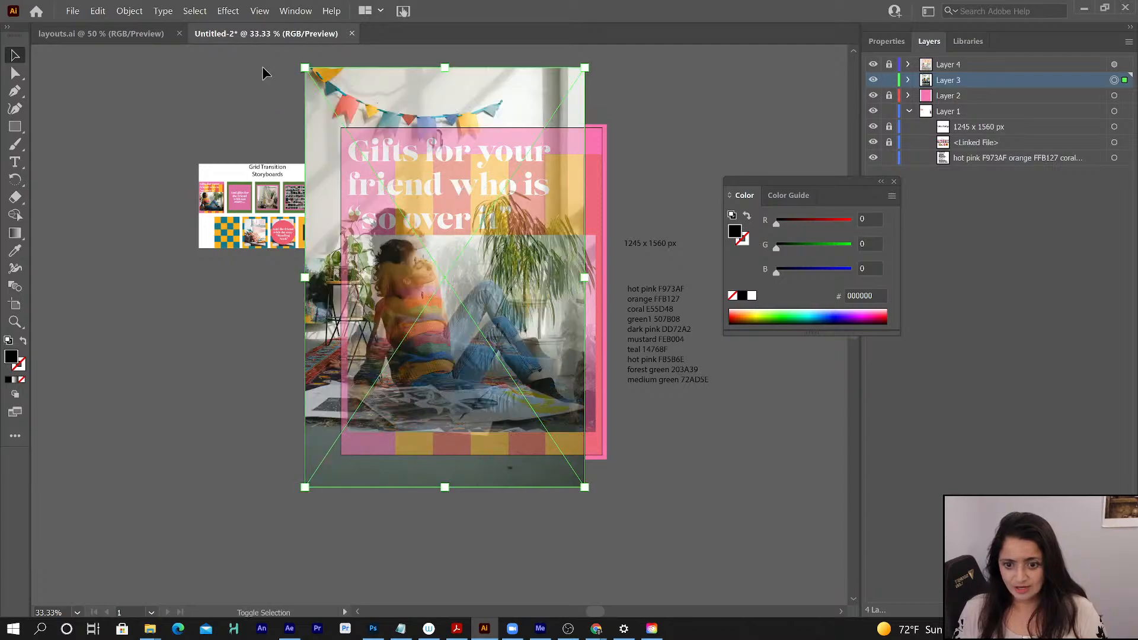
pyautogui.moveTo(453, 168); pyautogui.dragTo(457, 197)
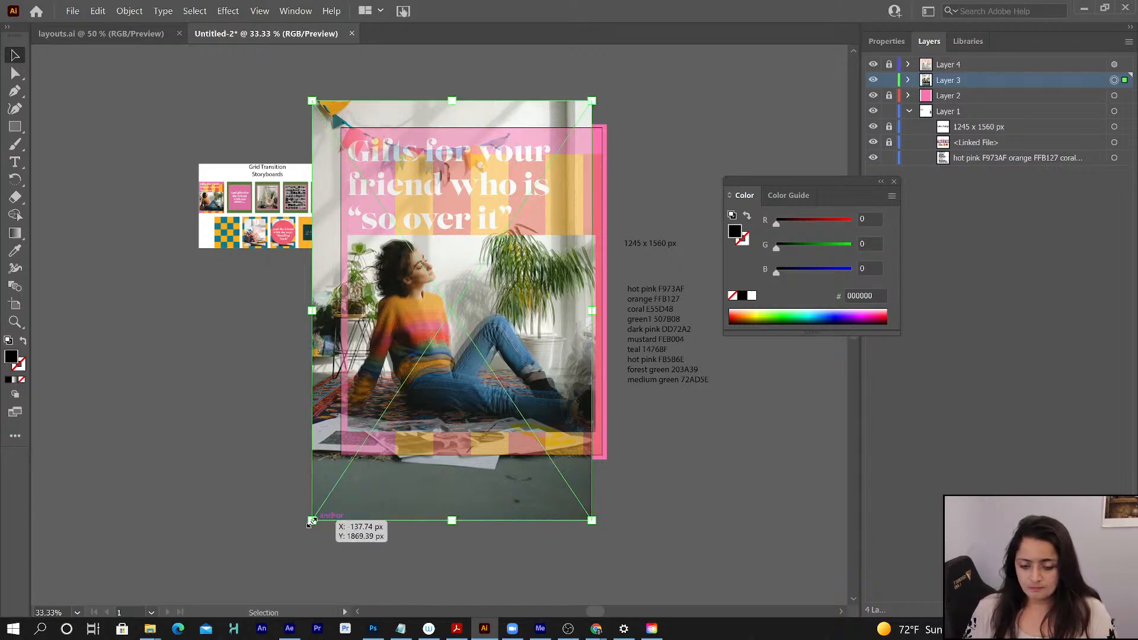
# - Scale the photo up slightly more and nudge it into alignment with the reference, with its bottom-left corner at about X -145, Y 1885 px
pyautogui.moveTo(310, 522)
pyautogui.mouseDown()
pyautogui.moveTo(320, 505)
pyautogui.moveTo(303, 525)
pyautogui.mouseUp()
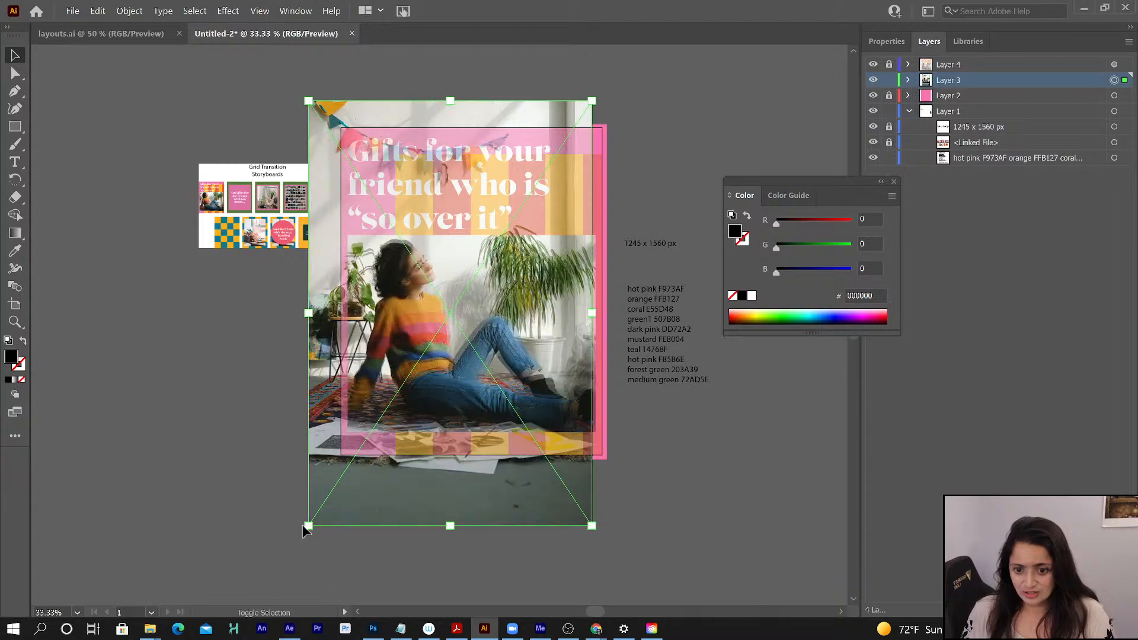
pyautogui.moveTo(440, 454); pyautogui.dragTo(445, 455)
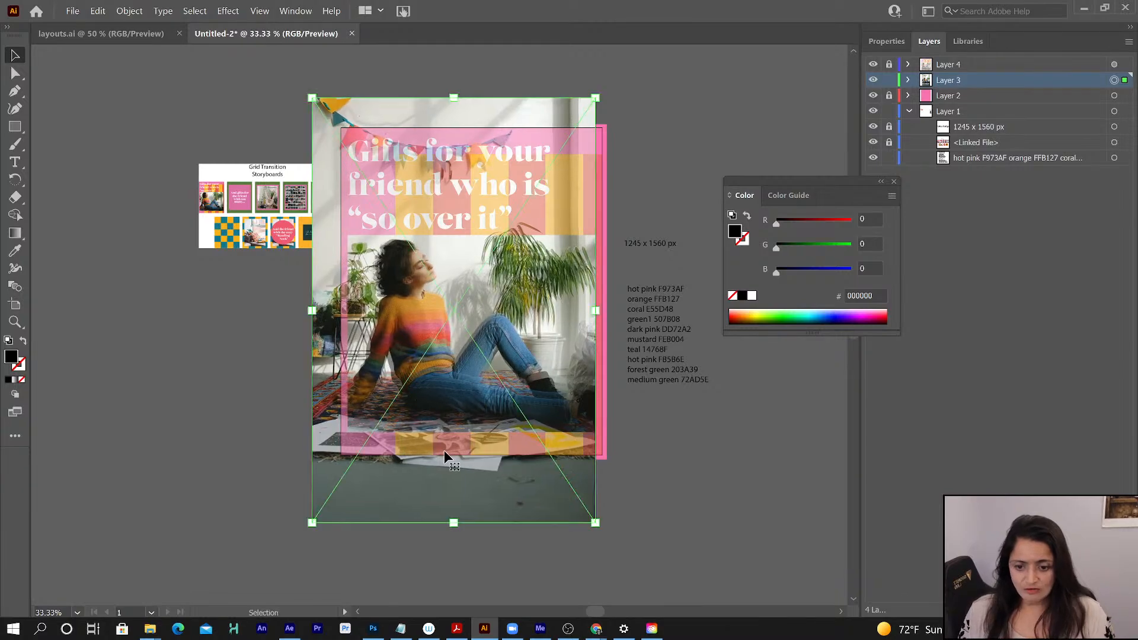
pyautogui.press('Left')
pyautogui.press('Left')
pyautogui.press('Left')
pyautogui.press('Left')
pyautogui.press('Left')
pyautogui.press('Left')
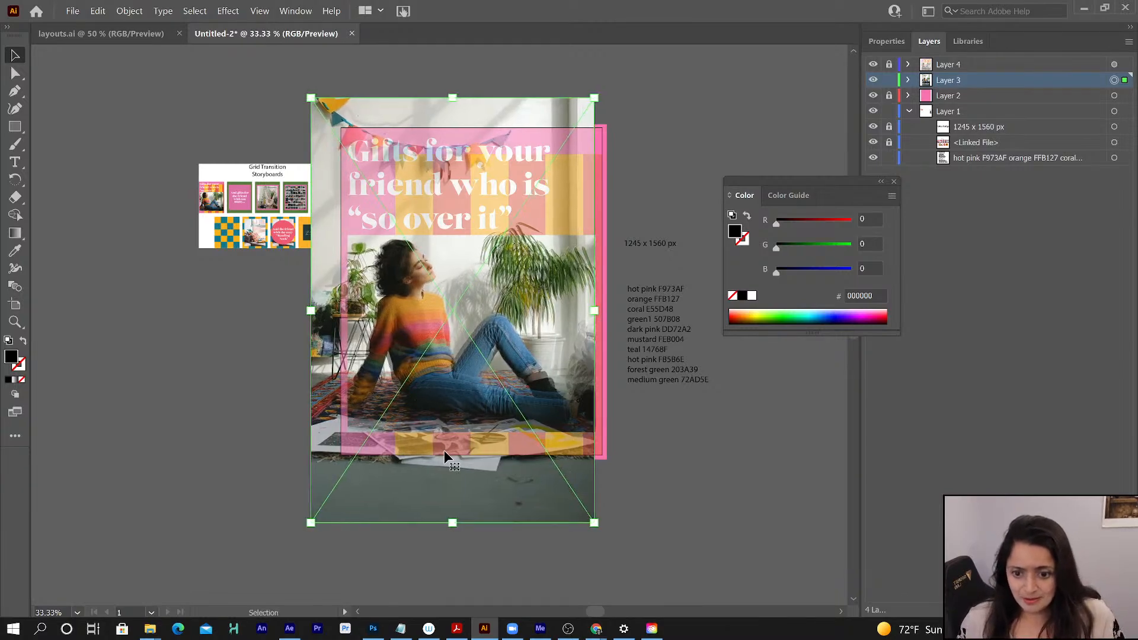
pyautogui.press('Left')
pyautogui.press('Down')
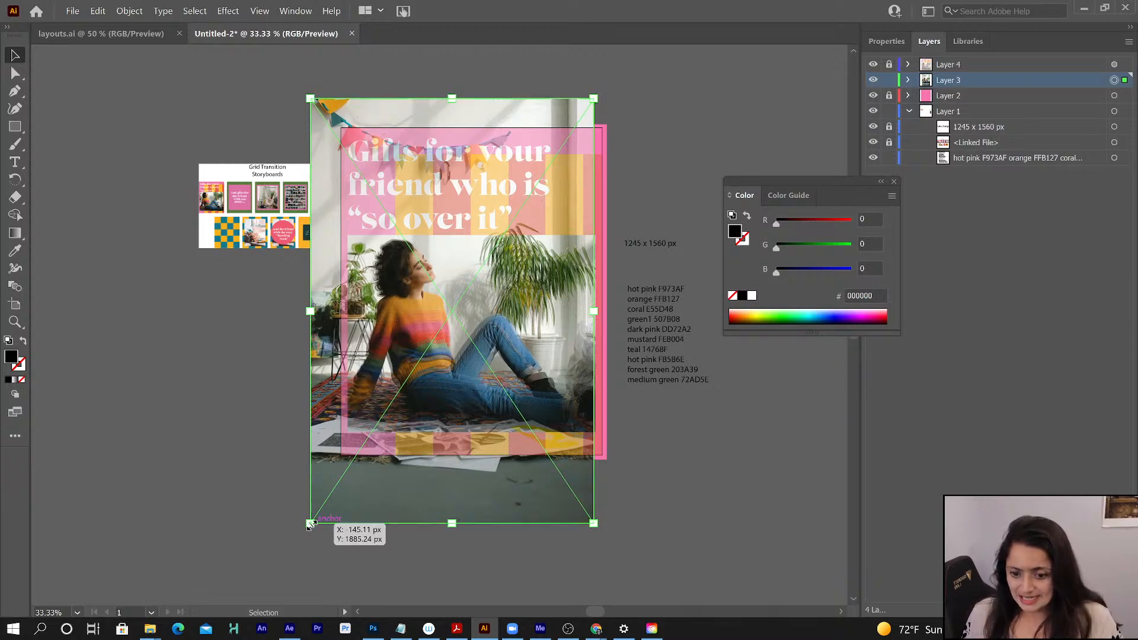
# - Shift the Layer 3 photo to follow the reference image and enlarge it proportionally to about 1378 x 2067 px
pyautogui.moveTo(310, 524)
pyautogui.mouseDown()
pyautogui.moveTo(317, 513)
pyautogui.moveTo(310, 524)
pyautogui.mouseUp()
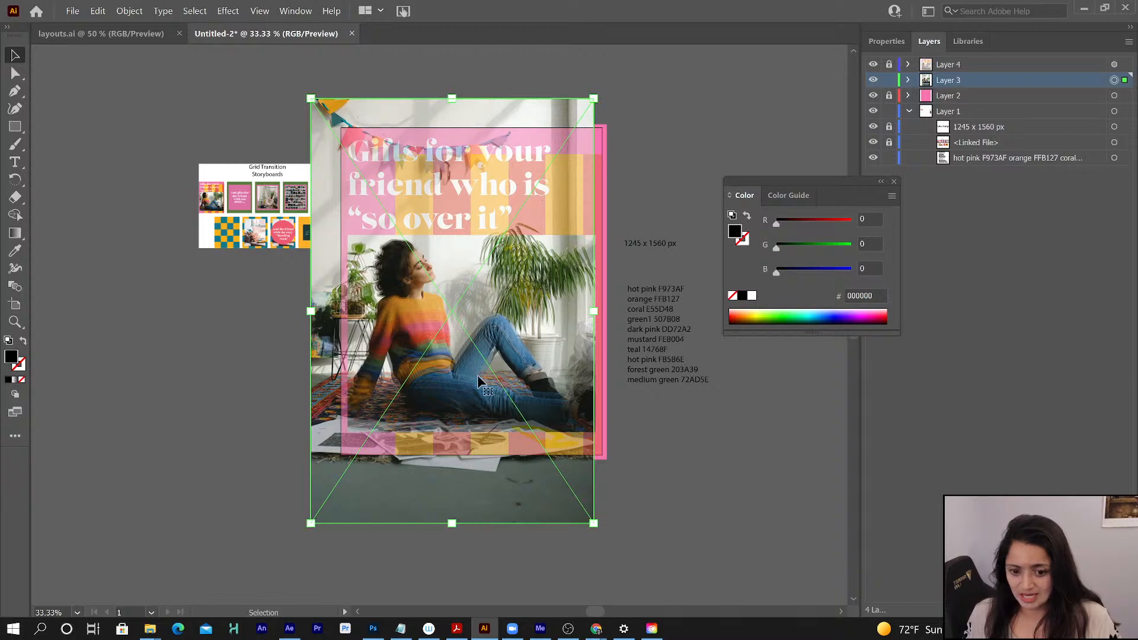
pyautogui.moveTo(493, 367); pyautogui.dragTo(485, 356)
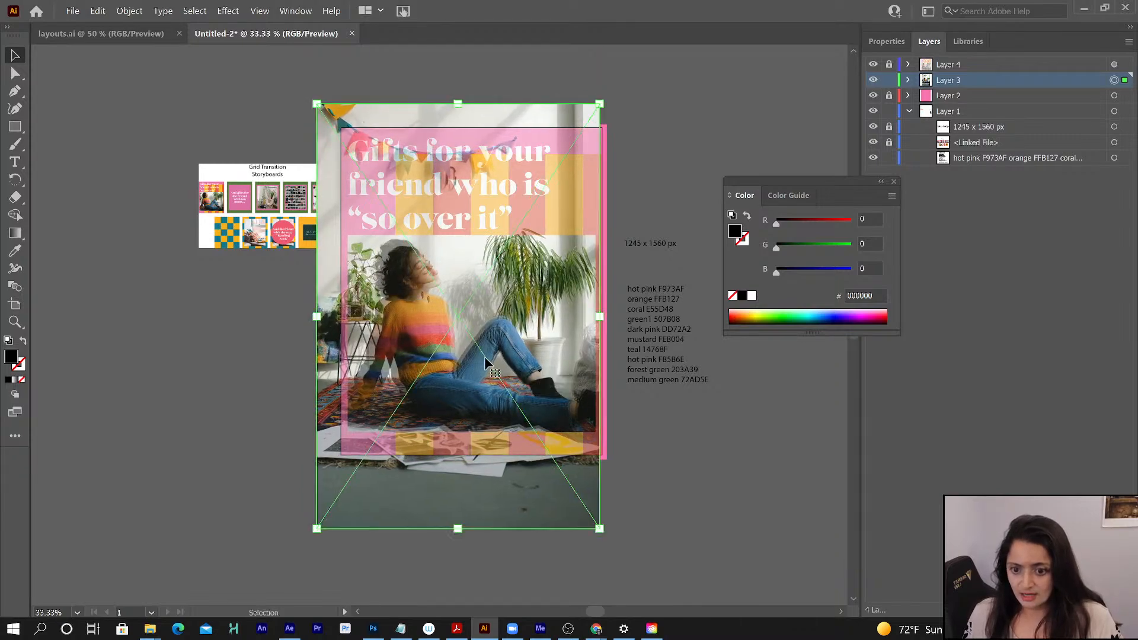
pyautogui.moveTo(316, 104)
pyautogui.mouseDown()
pyautogui.moveTo(296, 77)
pyautogui.moveTo(311, 106)
pyautogui.moveTo(303, 95)
pyautogui.mouseUp()
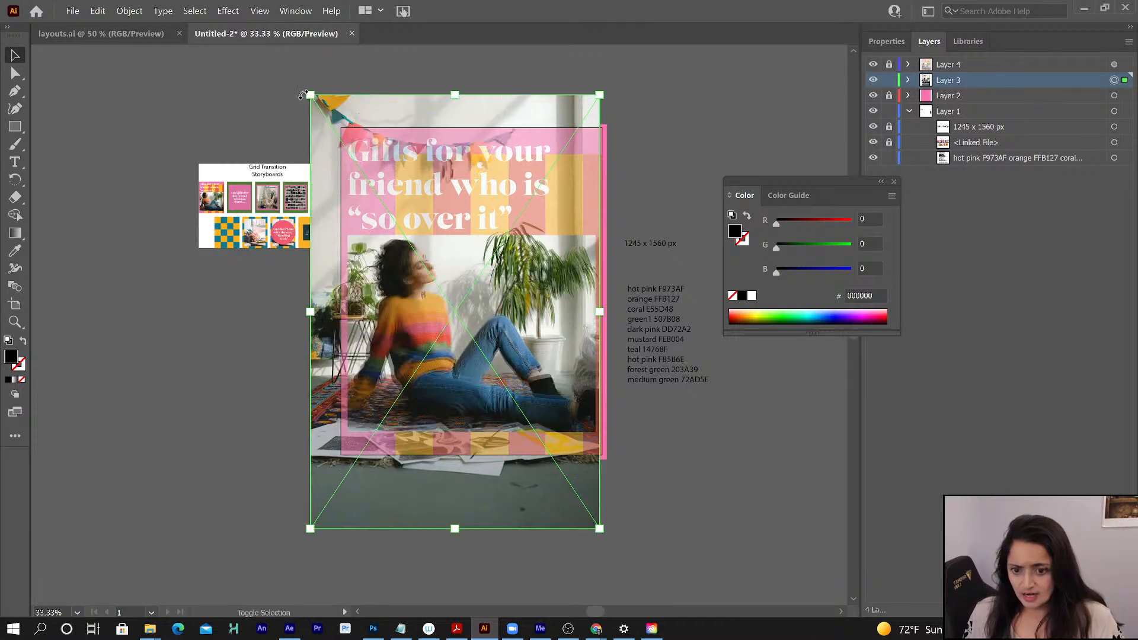
# - Open the Links panel and place it beside the artboard
pyautogui.click(874, 42)
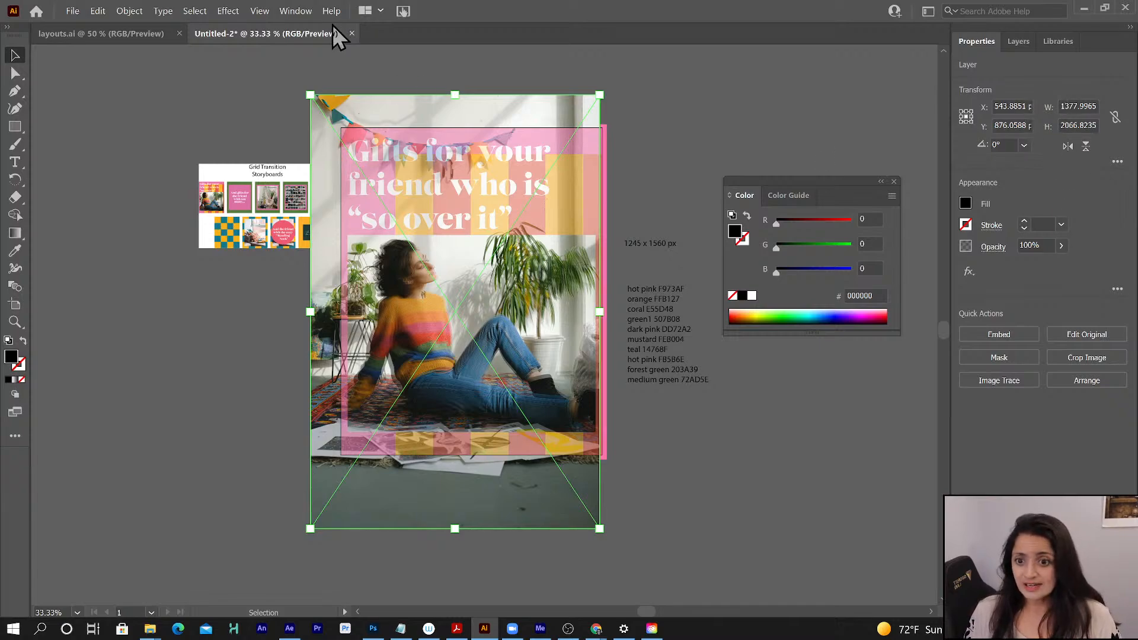
pyautogui.click(296, 11)
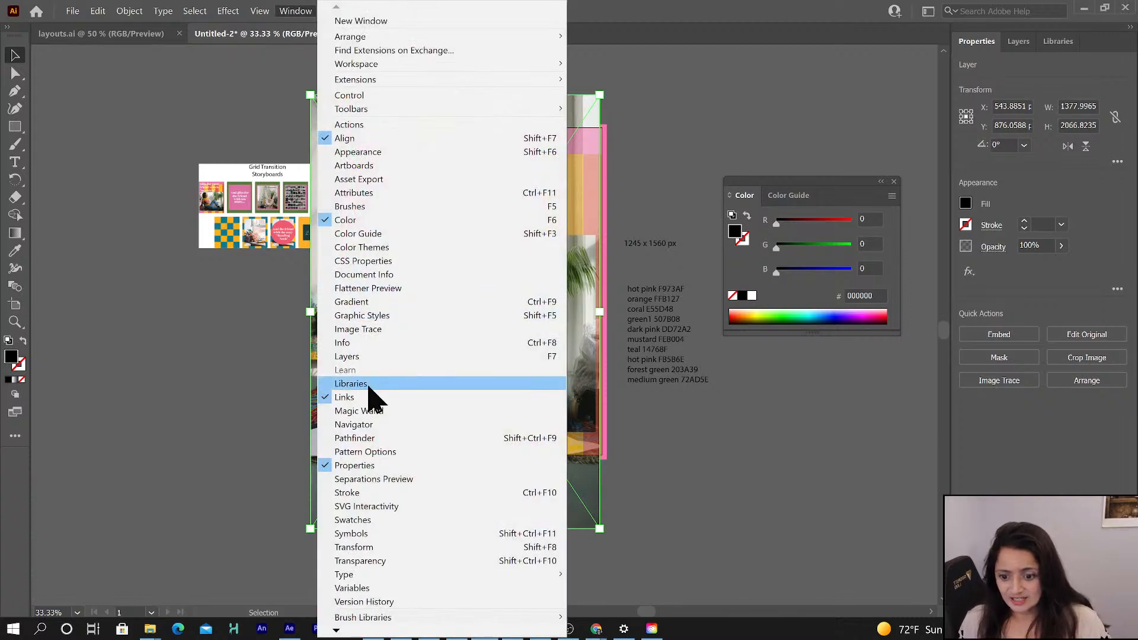
pyautogui.click(107, 365)
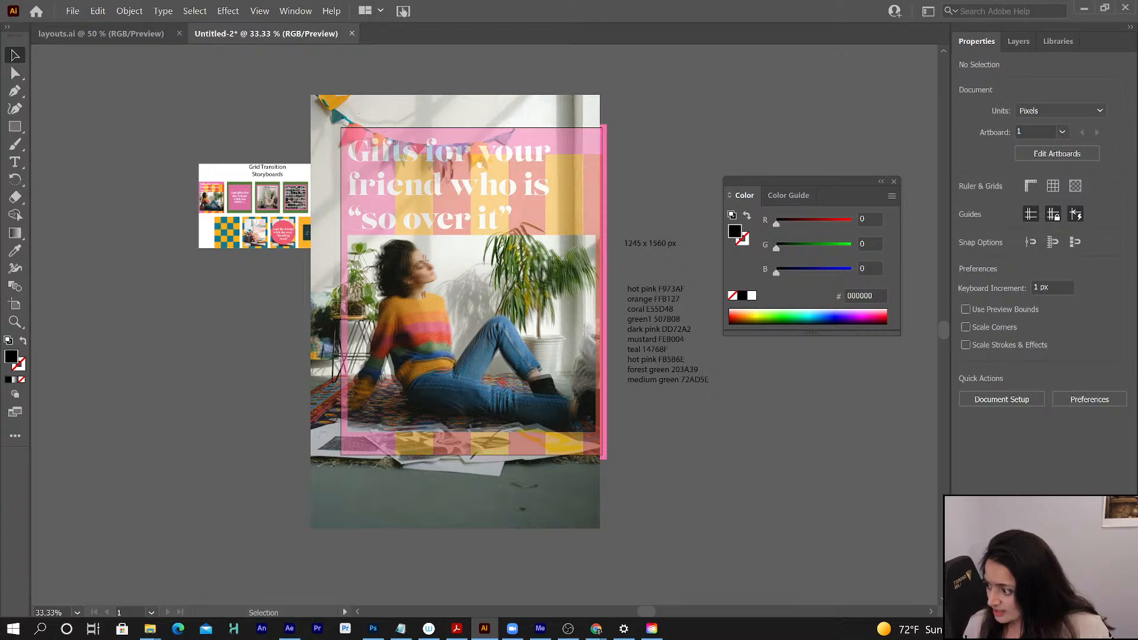
pyautogui.moveTo(30, 291); pyautogui.dragTo(198, 293)
pyautogui.click(208, 339)
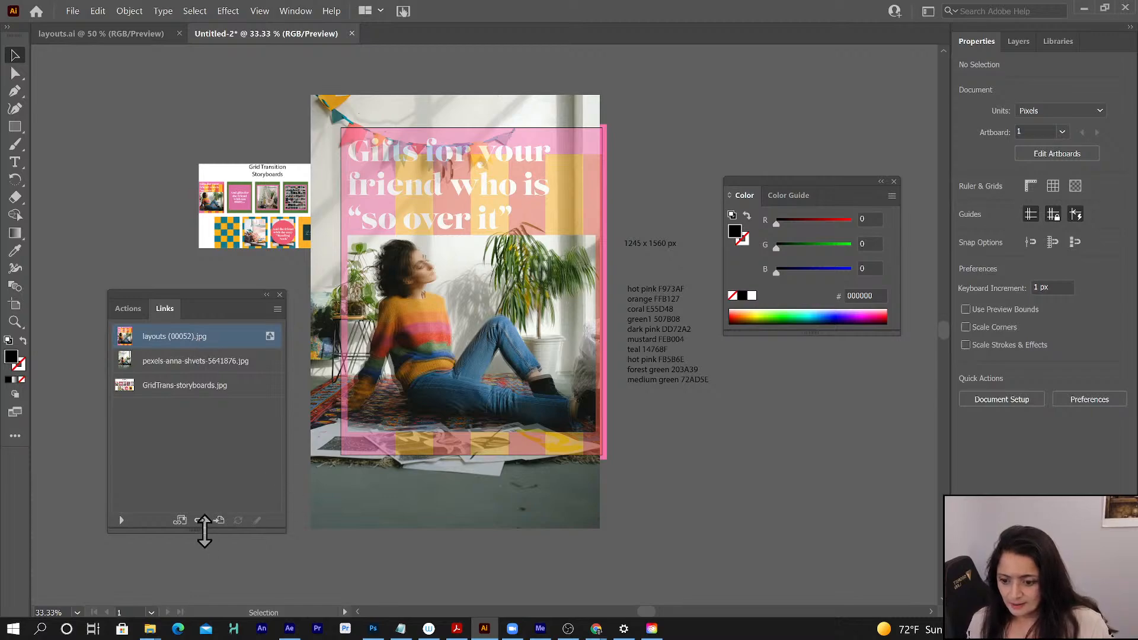
# - Expand the link info and examine the file details of the Layer 3 photo, including its PPI, dimensions and scale
pyautogui.click(121, 521)
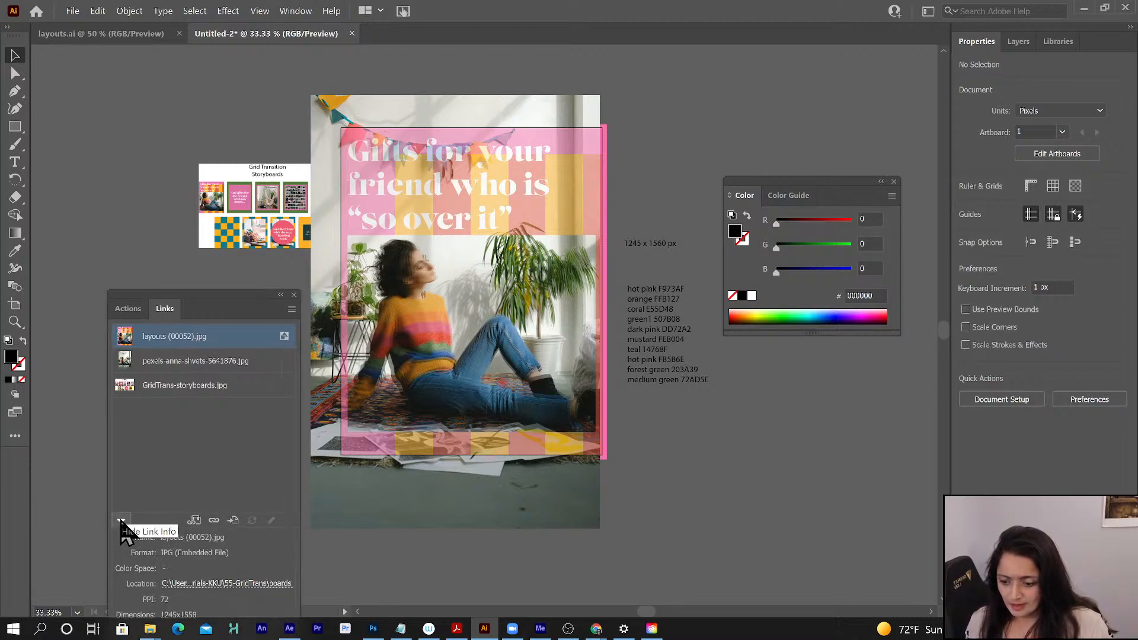
pyautogui.moveTo(221, 297); pyautogui.dragTo(191, 176)
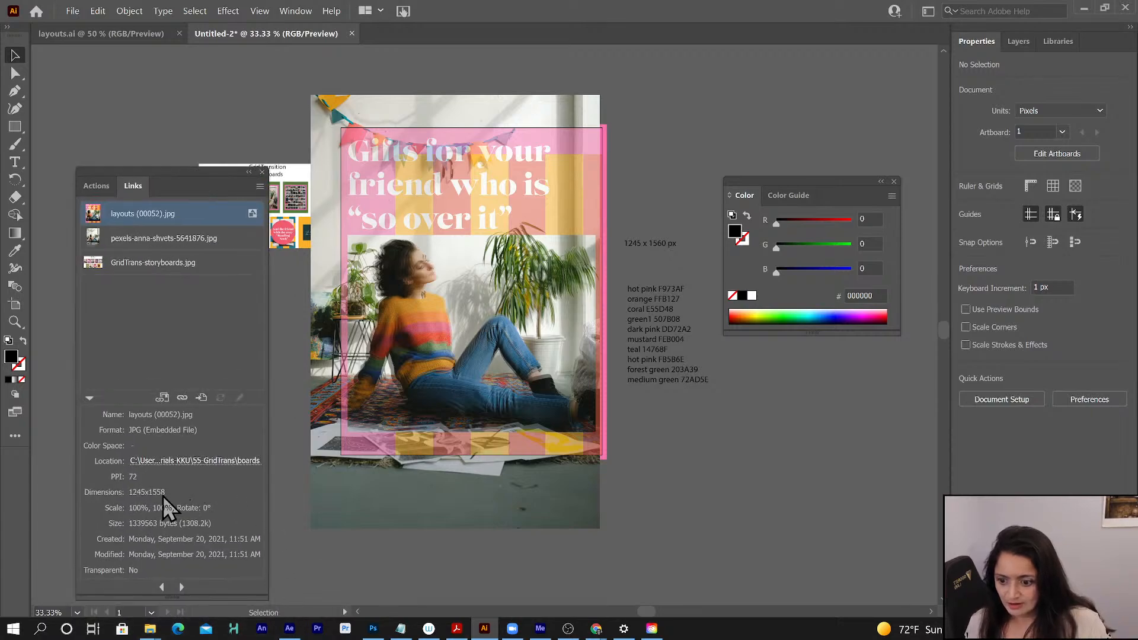
pyautogui.click(182, 587)
pyautogui.click(162, 587)
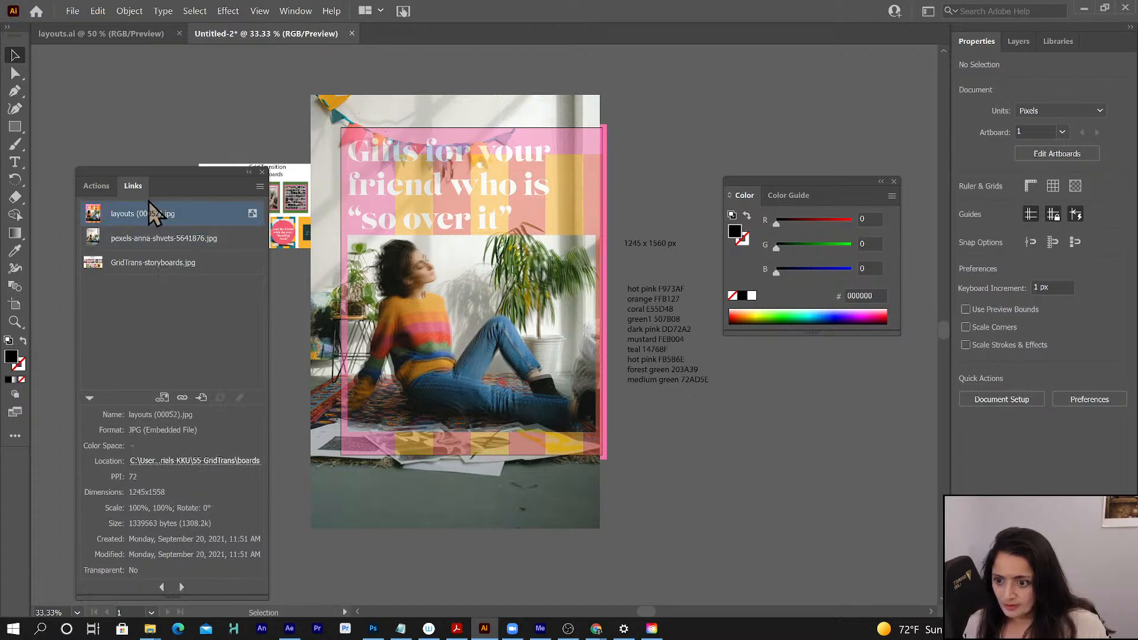
pyautogui.click(155, 240)
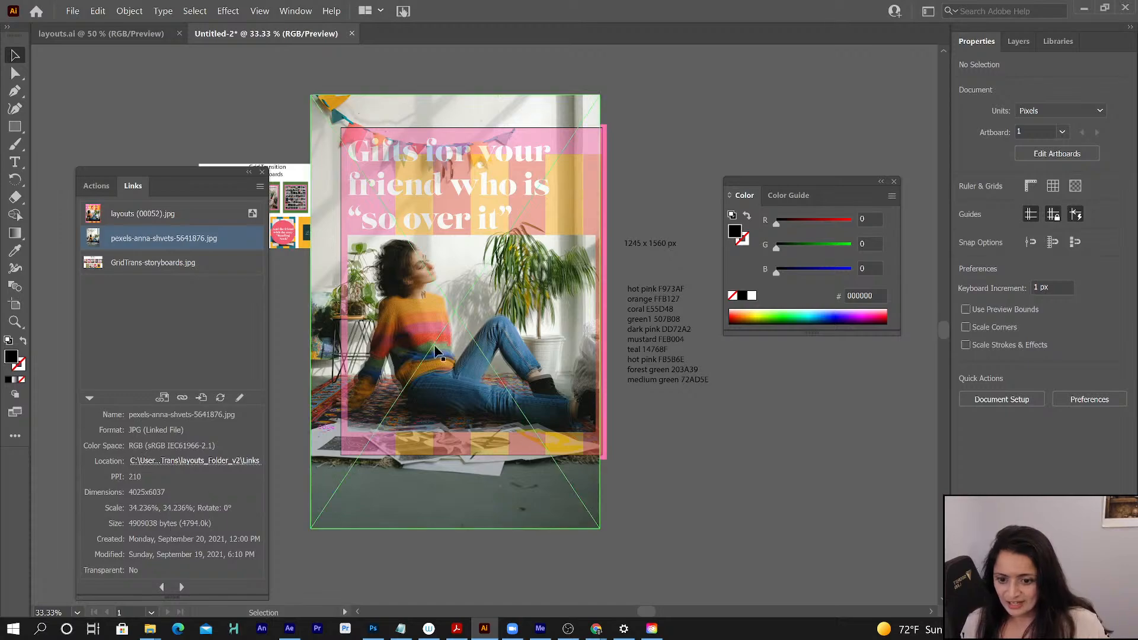
# - Scale the photo to about 34% (1369 x 2053 px) and nudge it to about X 525, Y 862 px to match the reference
pyautogui.click(580, 502)
pyautogui.moveTo(598, 527)
pyautogui.mouseDown()
pyautogui.moveTo(607, 534)
pyautogui.moveTo(597, 525)
pyautogui.mouseUp()
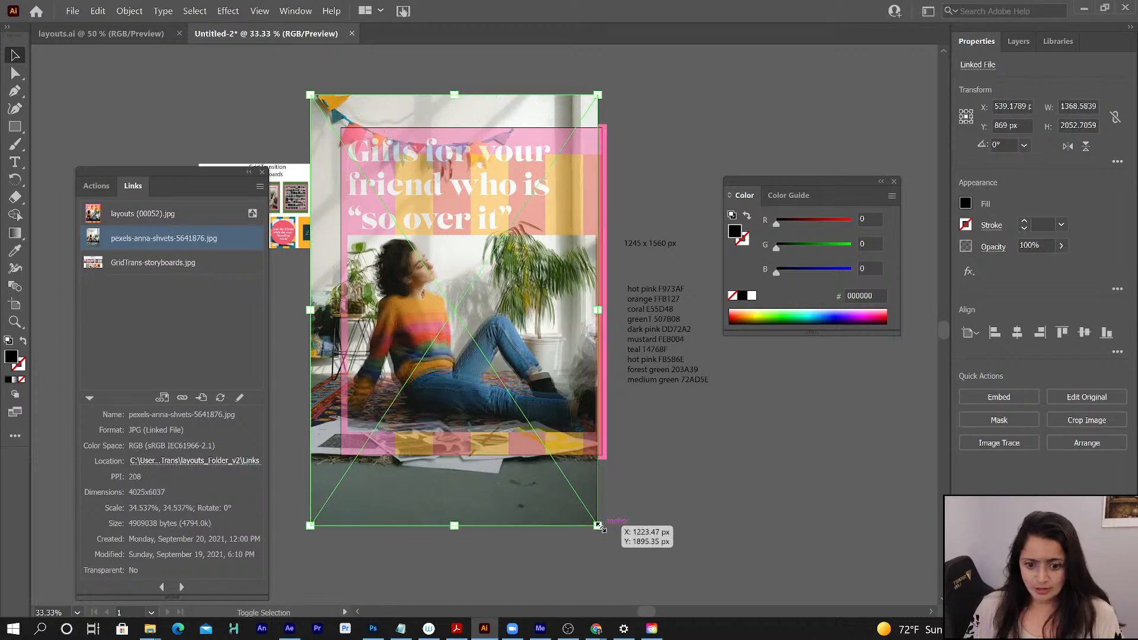
pyautogui.moveTo(474, 300); pyautogui.dragTo(478, 295)
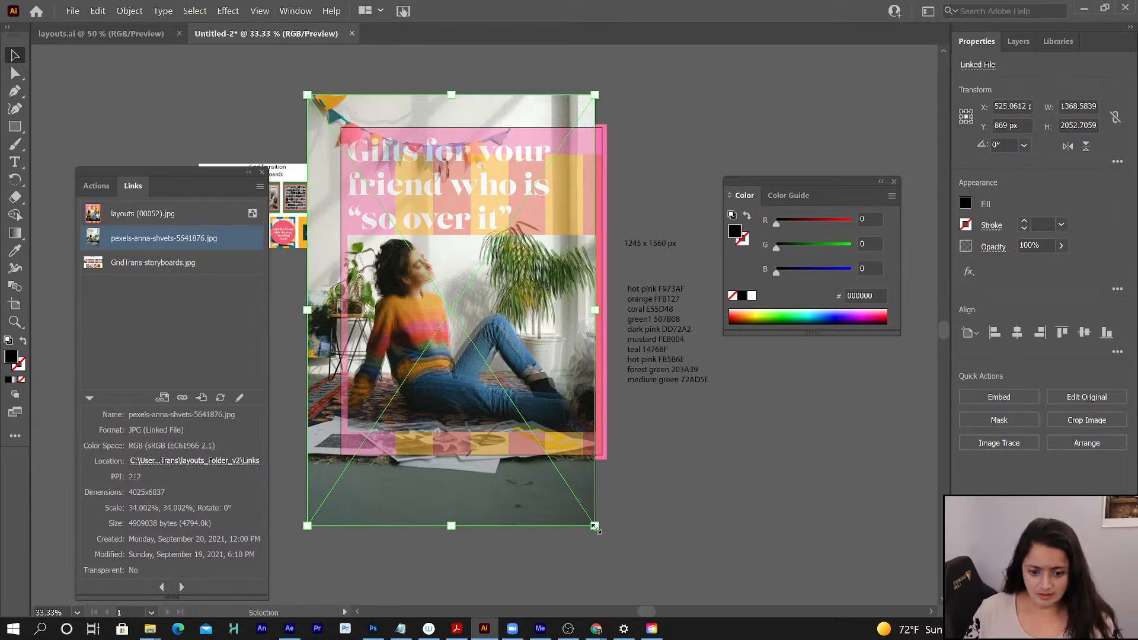
pyautogui.moveTo(594, 525); pyautogui.dragTo(602, 537)
pyautogui.moveTo(601, 536); pyautogui.dragTo(594, 526)
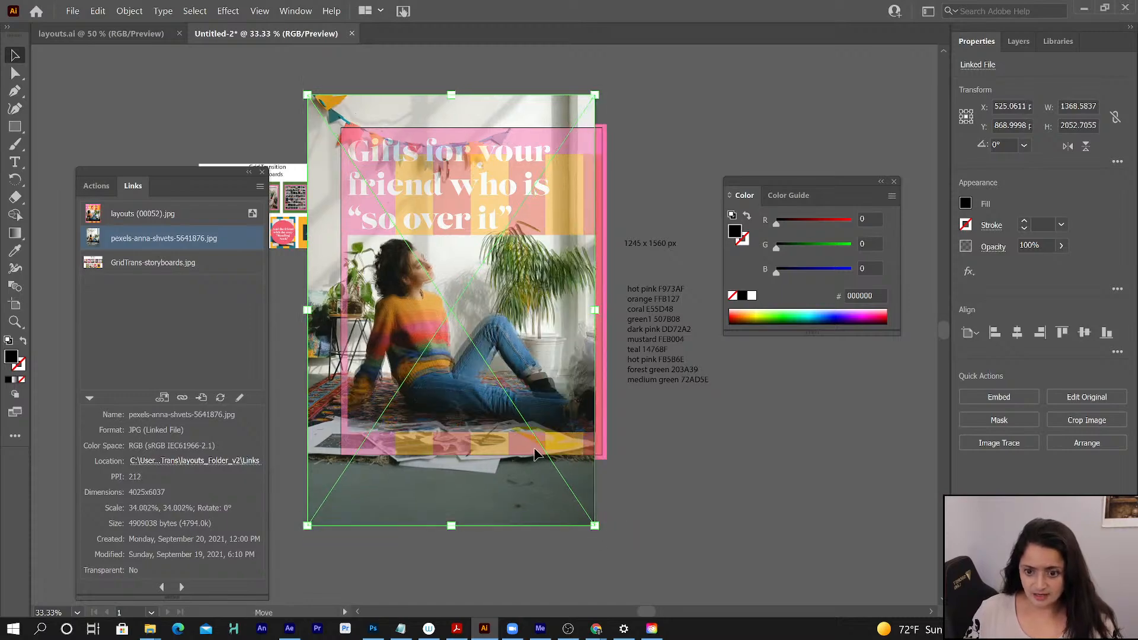
pyautogui.press('Up')
pyautogui.press('Up')
pyautogui.press('Up')
pyautogui.press('Up')
pyautogui.press('Up')
pyautogui.press('Up')
pyautogui.press('Up')
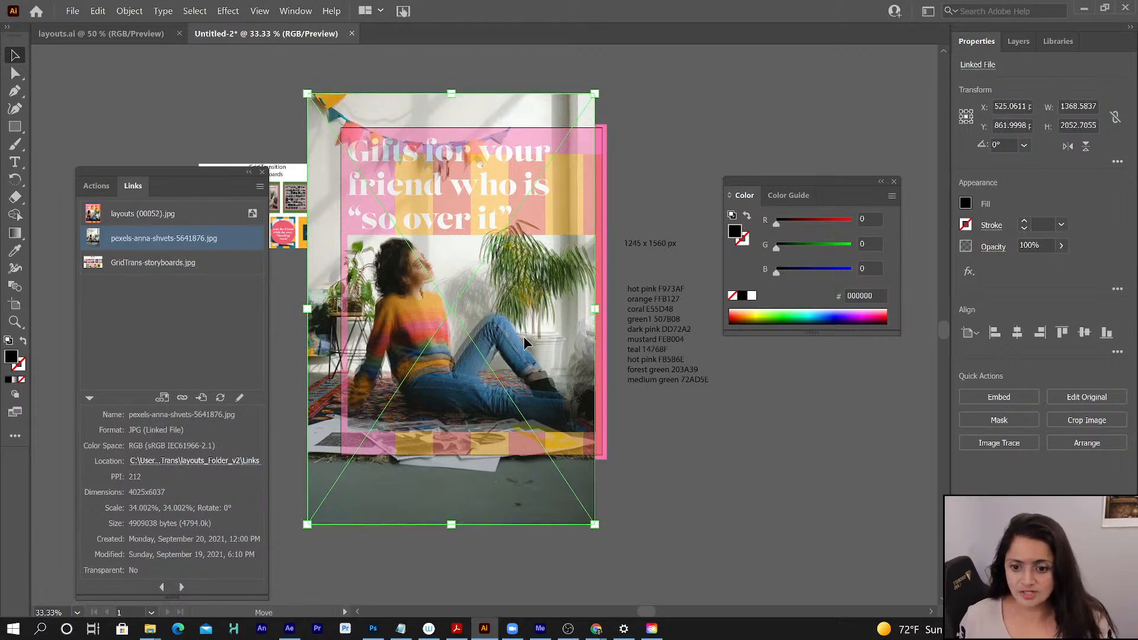
# - Toggle the visibility of Layer 4 and Layer 3 to compare the photo with the reference, moving the Color panel out of the way
pyautogui.click(1019, 41)
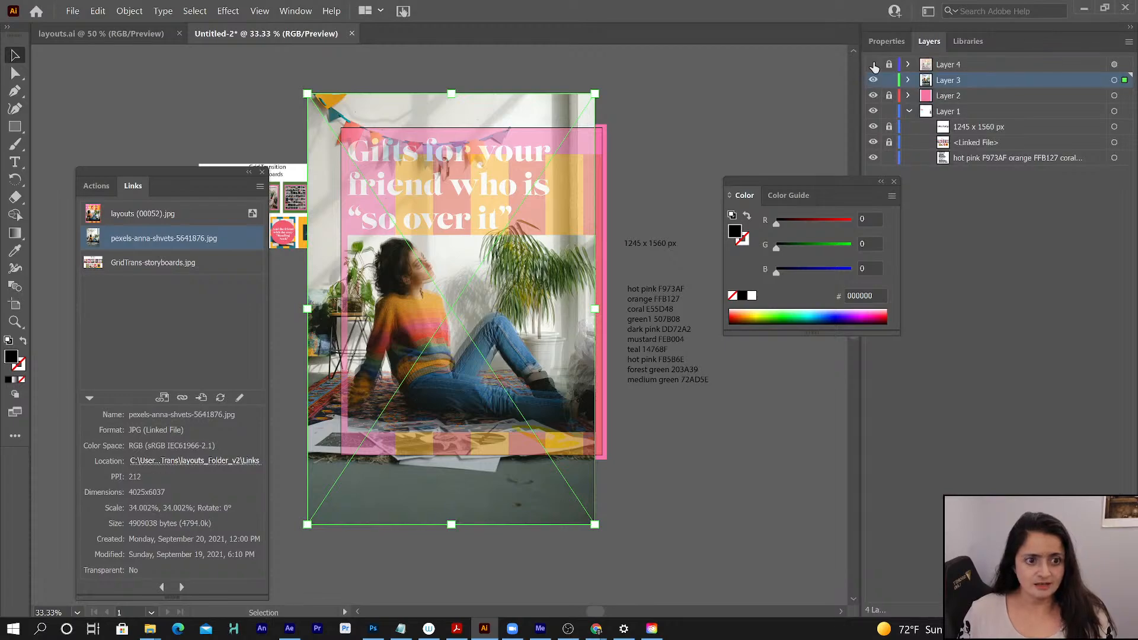
pyautogui.click(873, 64)
pyautogui.moveTo(811, 184); pyautogui.dragTo(861, 219)
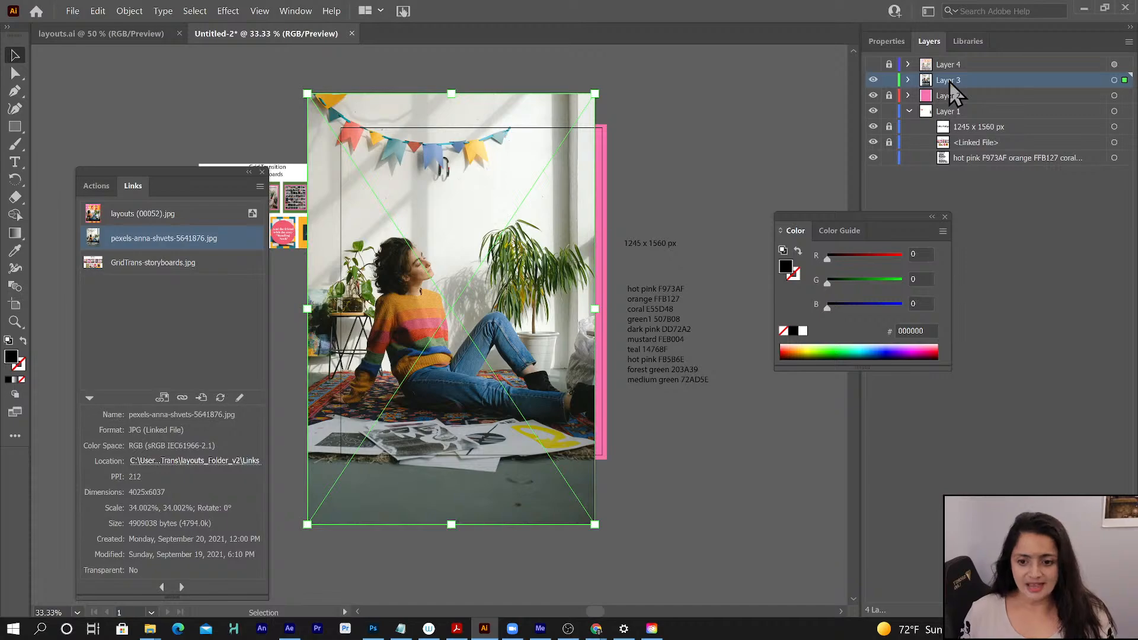
pyautogui.click(873, 79)
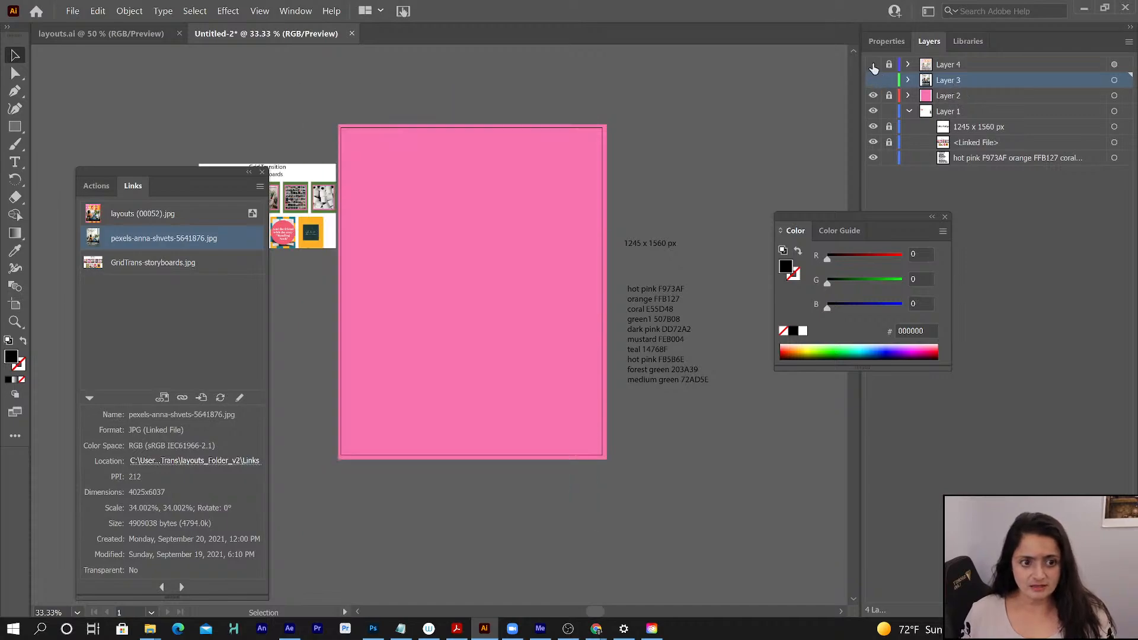
pyautogui.click(873, 64)
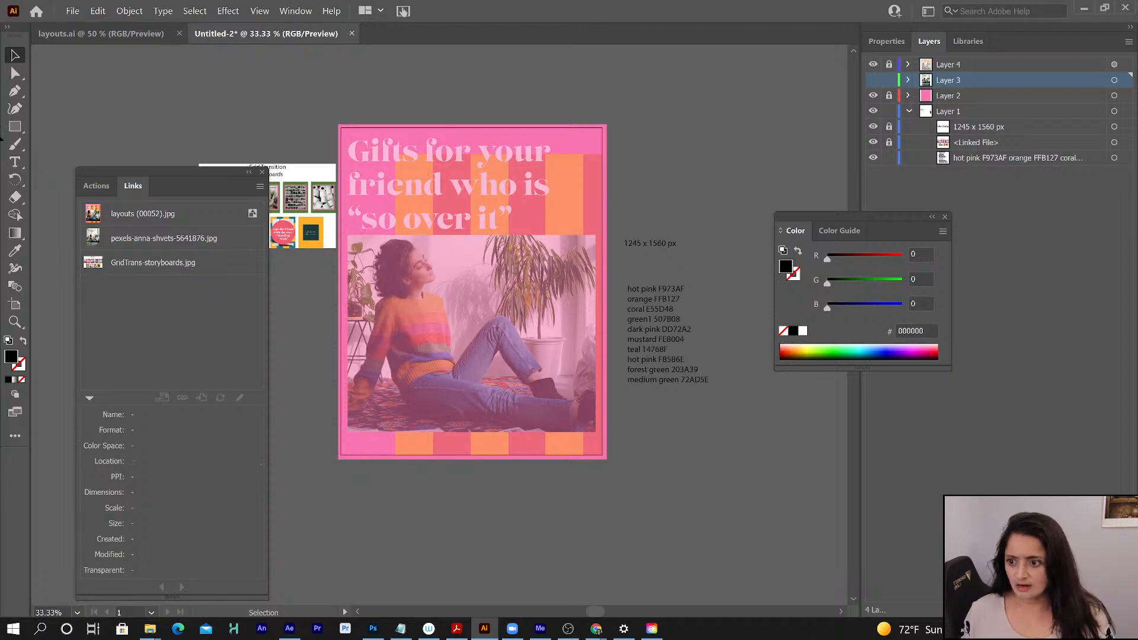
# - Show Layer 3 again and expand its contents, trying it above Layer 4 and returning it to just below Layer 4
pyautogui.click(14, 126)
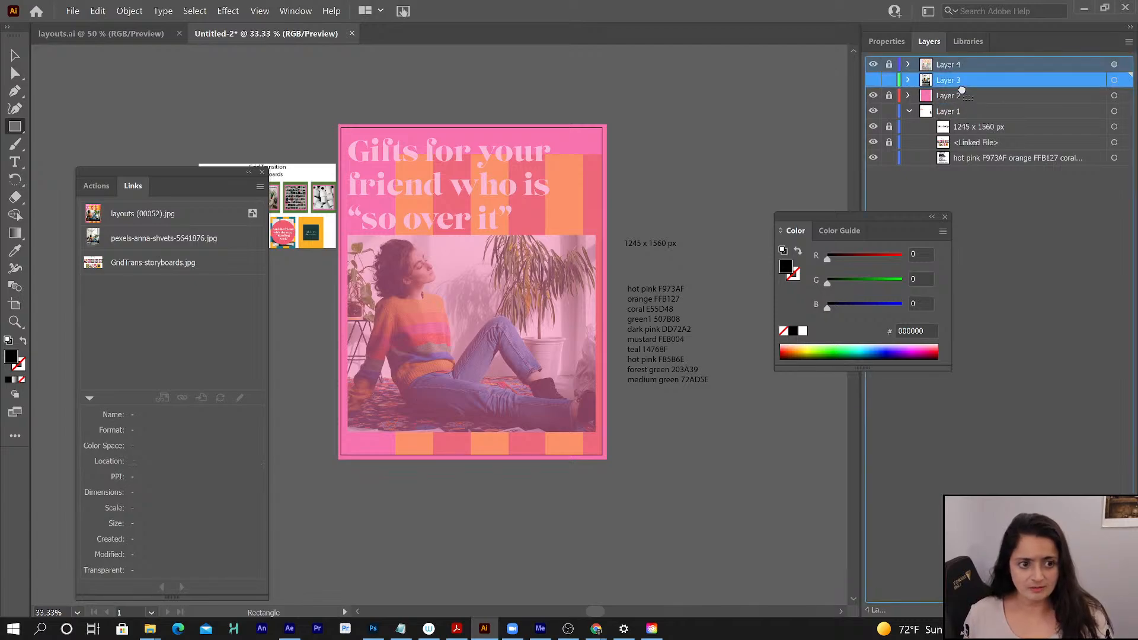
pyautogui.click(953, 65)
pyautogui.moveTo(953, 64); pyautogui.dragTo(949, 87)
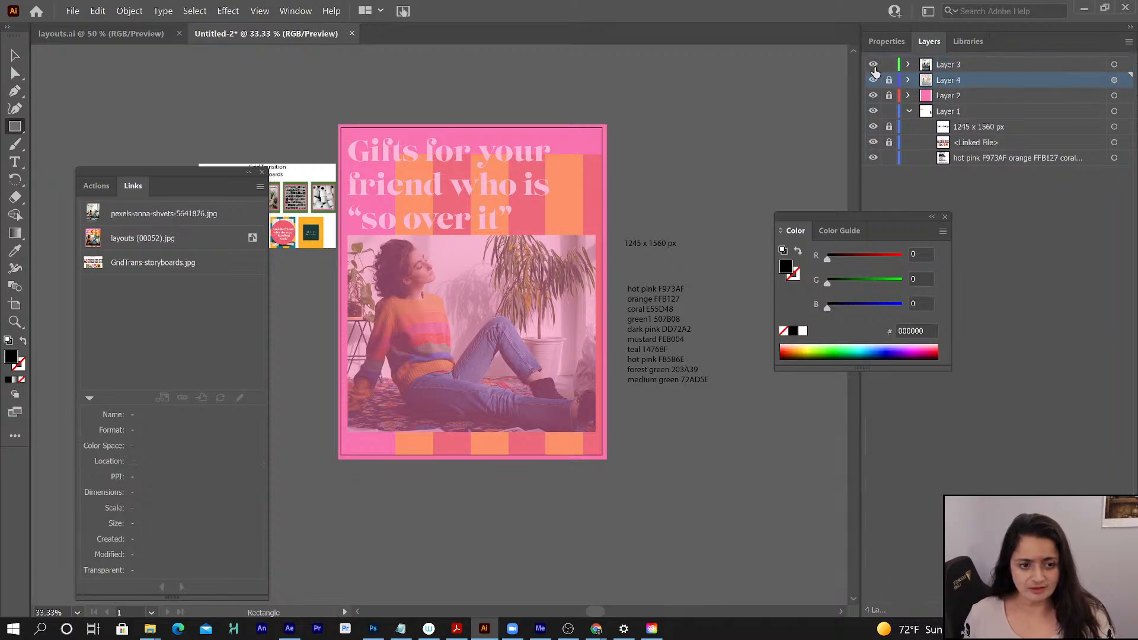
pyautogui.click(874, 79)
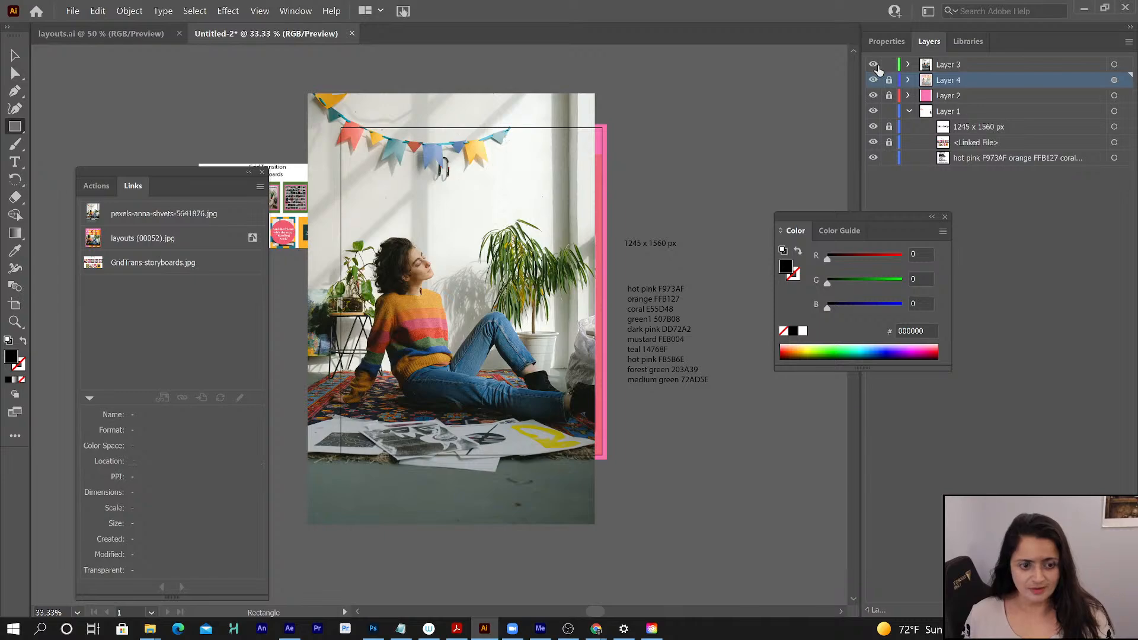
pyautogui.click(907, 64)
pyautogui.click(982, 67)
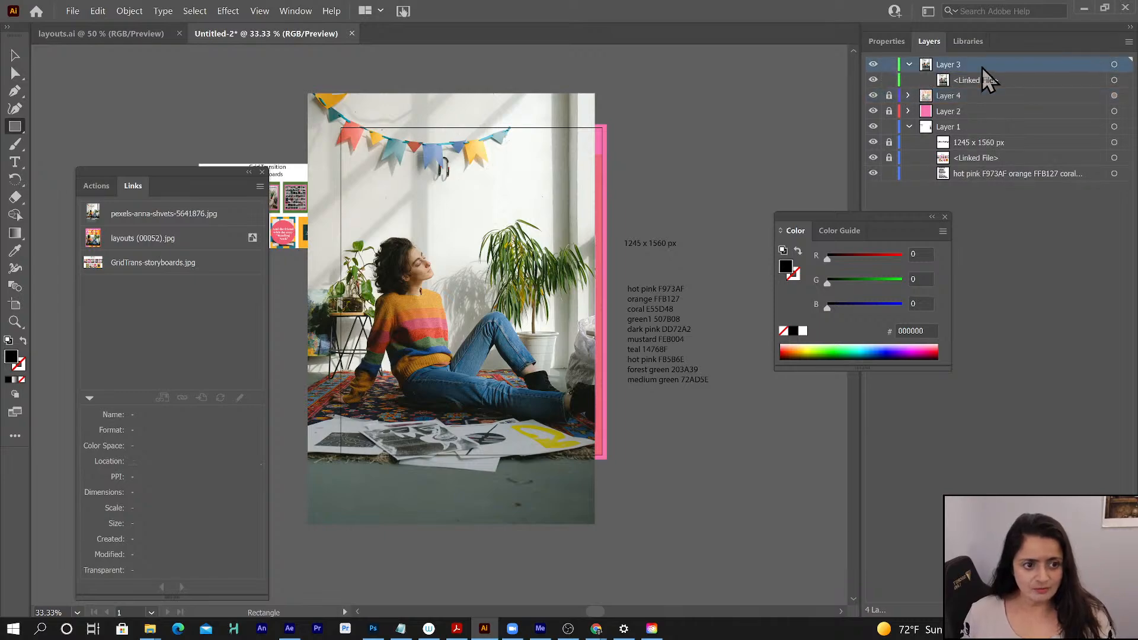
pyautogui.moveTo(981, 67); pyautogui.dragTo(965, 108)
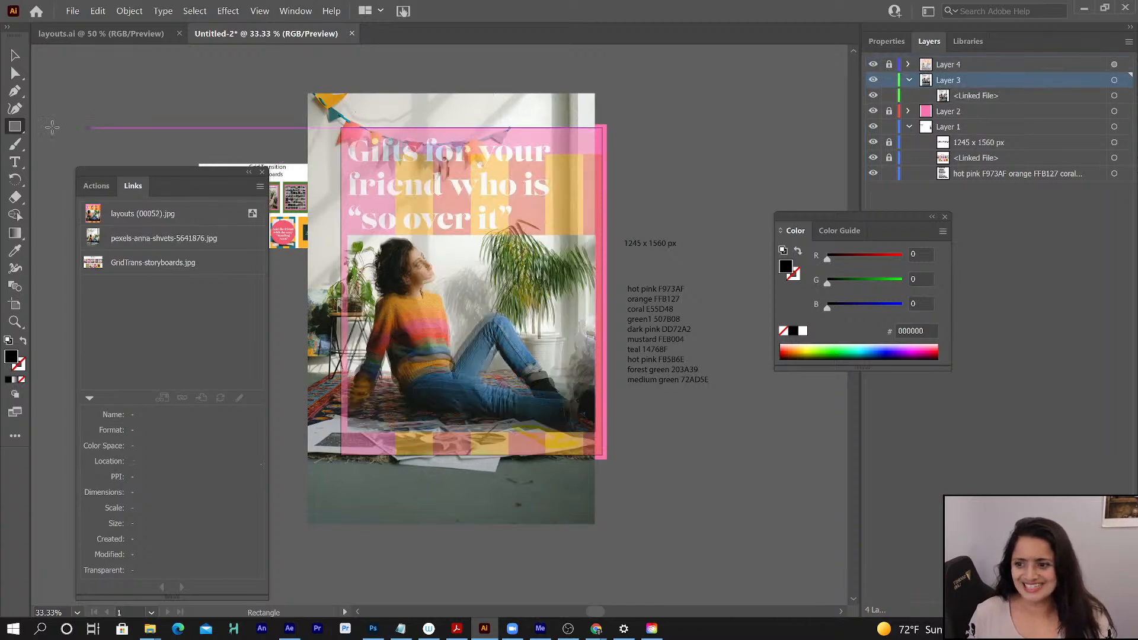
# - Draw a black rectangle on Layer 3 covering the photo area of the reference layout, and hide Layer 4
pyautogui.moveTo(347, 234); pyautogui.dragTo(594, 431)
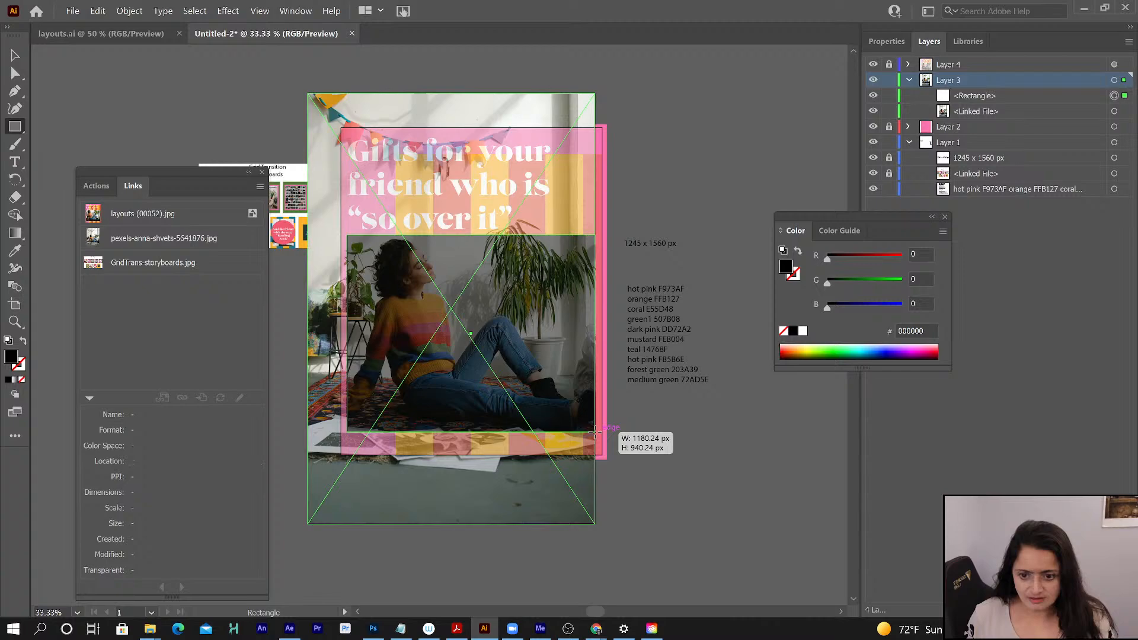
pyautogui.click(975, 98)
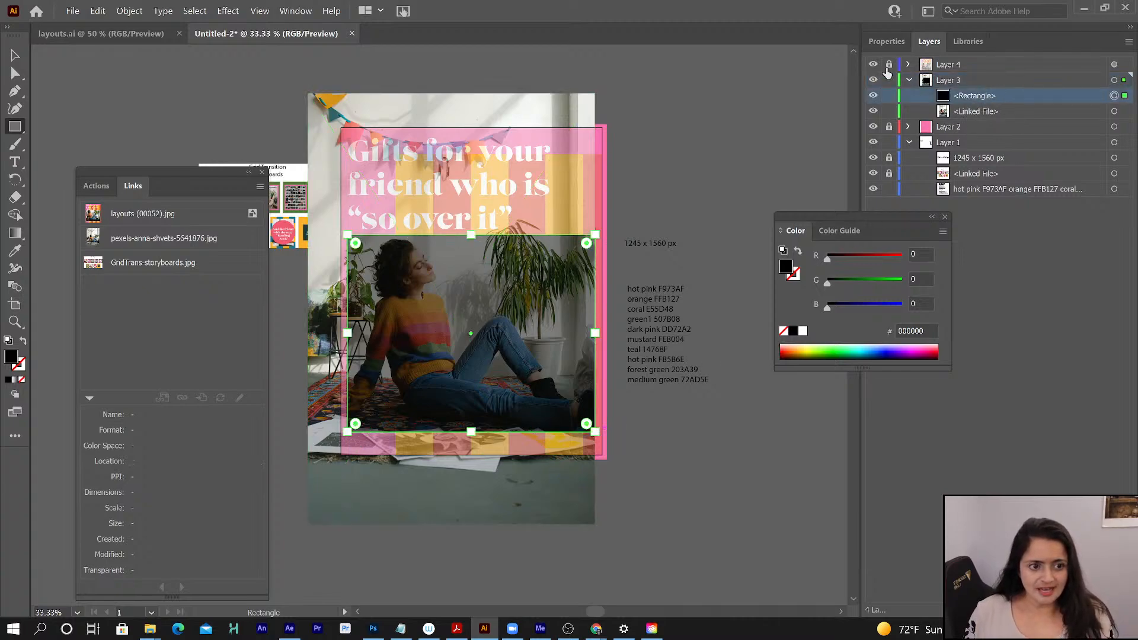
pyautogui.click(872, 65)
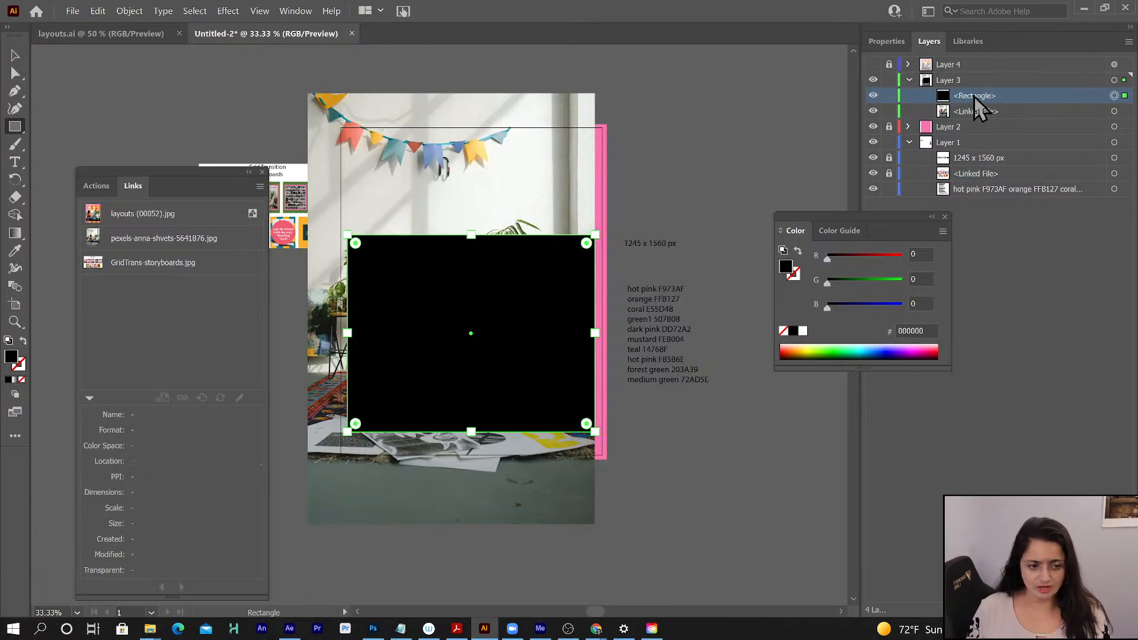
# - Make a clipping mask from the rectangle and the linked photo on Layer 3, and show the Layer 4 reference again
pyautogui.keyDown('shift'); pyautogui.click(977, 112); pyautogui.keyUp('shift')
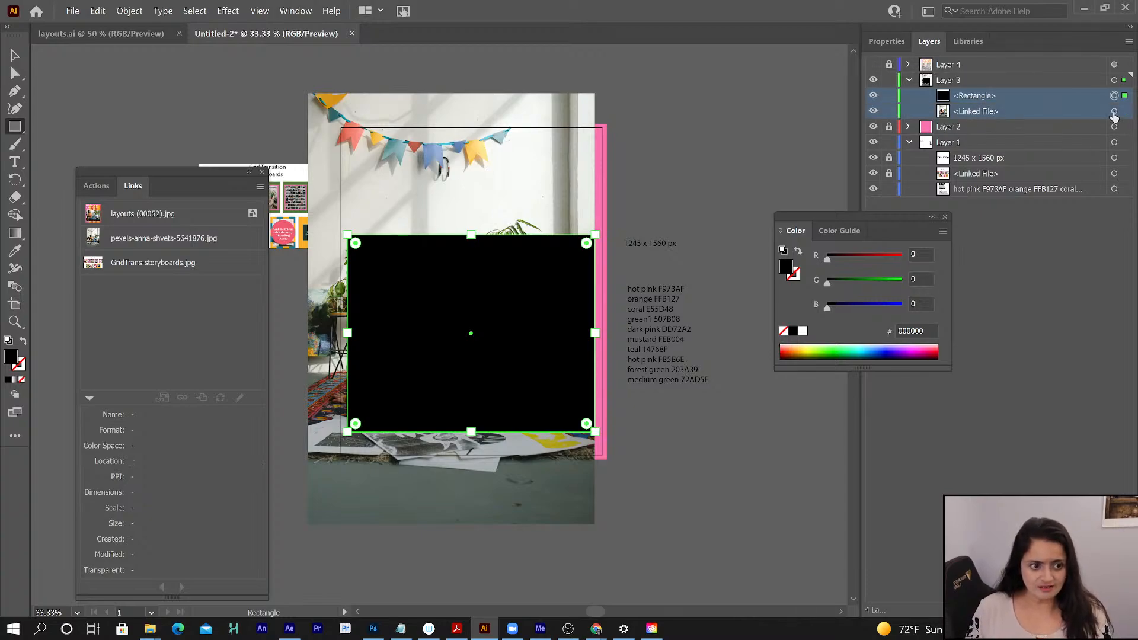
pyautogui.keyDown('shift'); pyautogui.click(1113, 112); pyautogui.keyUp('shift')
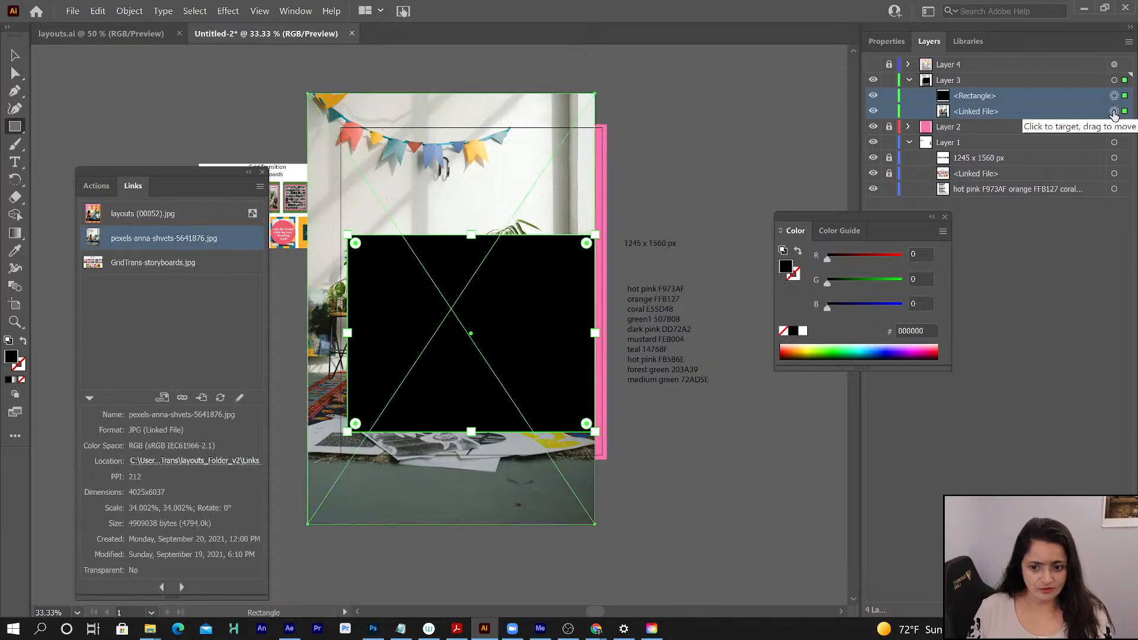
pyautogui.click(129, 10)
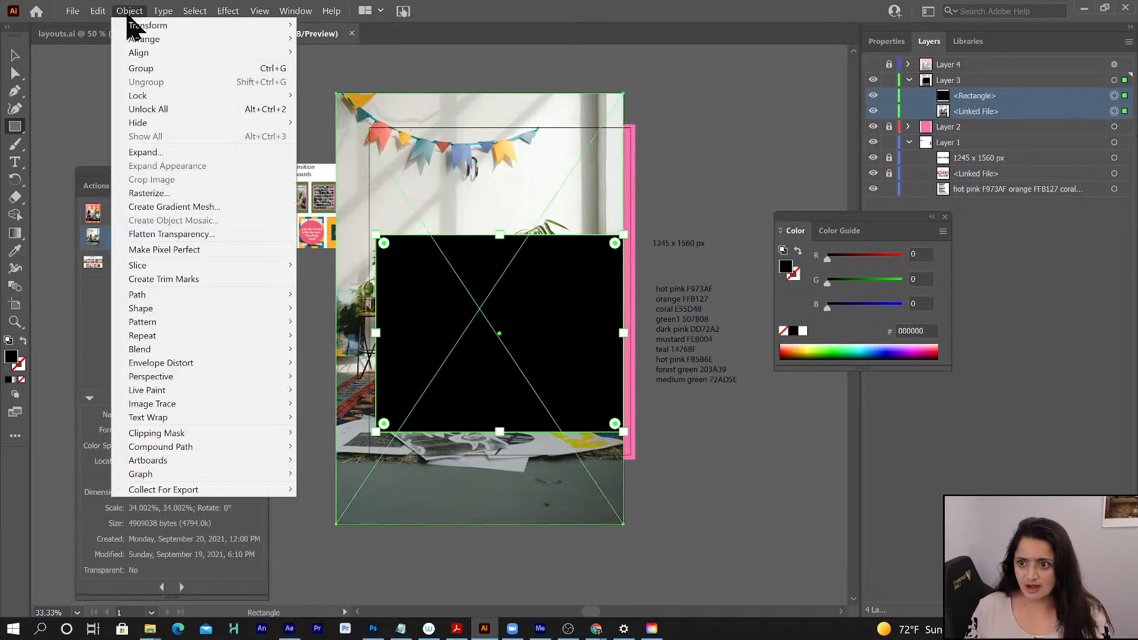
pyautogui.moveTo(155, 435)
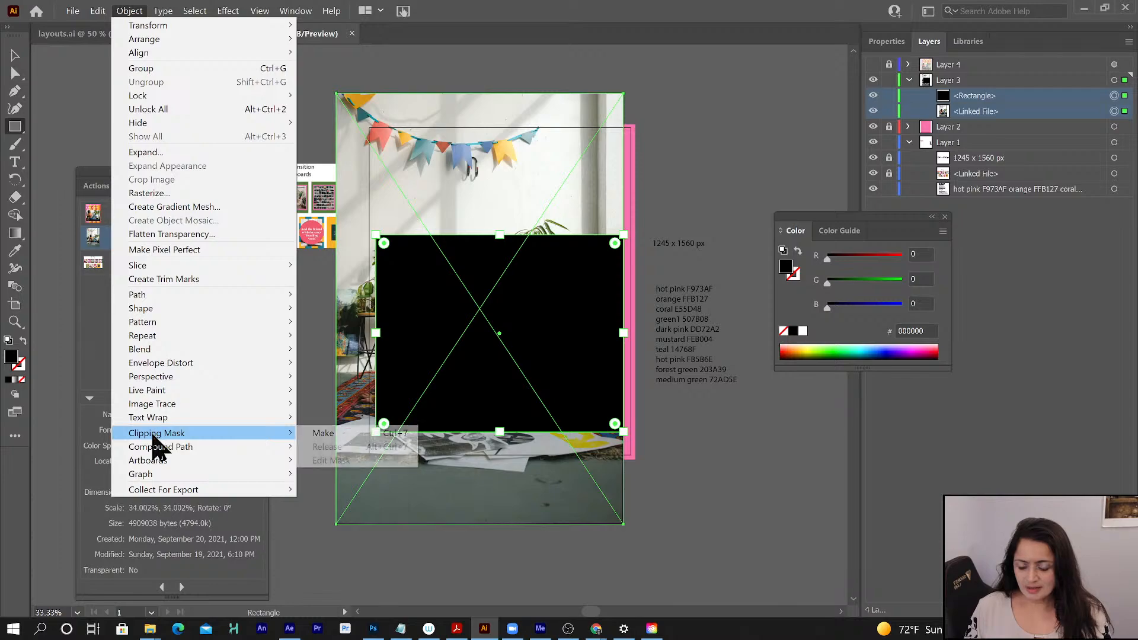
pyautogui.click(324, 433)
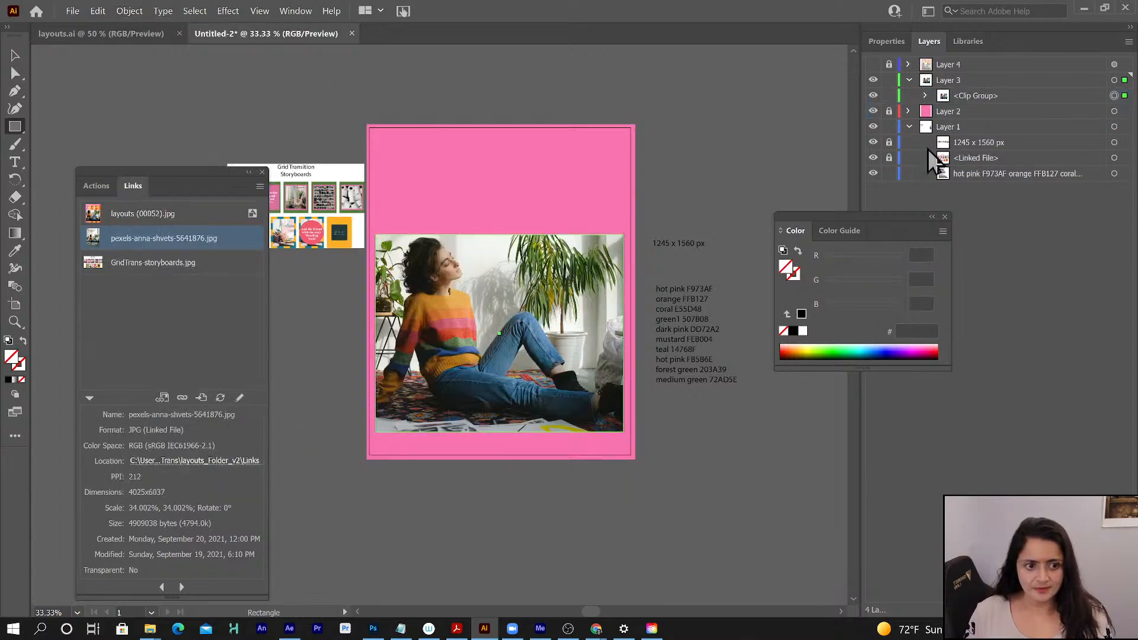
pyautogui.click(873, 64)
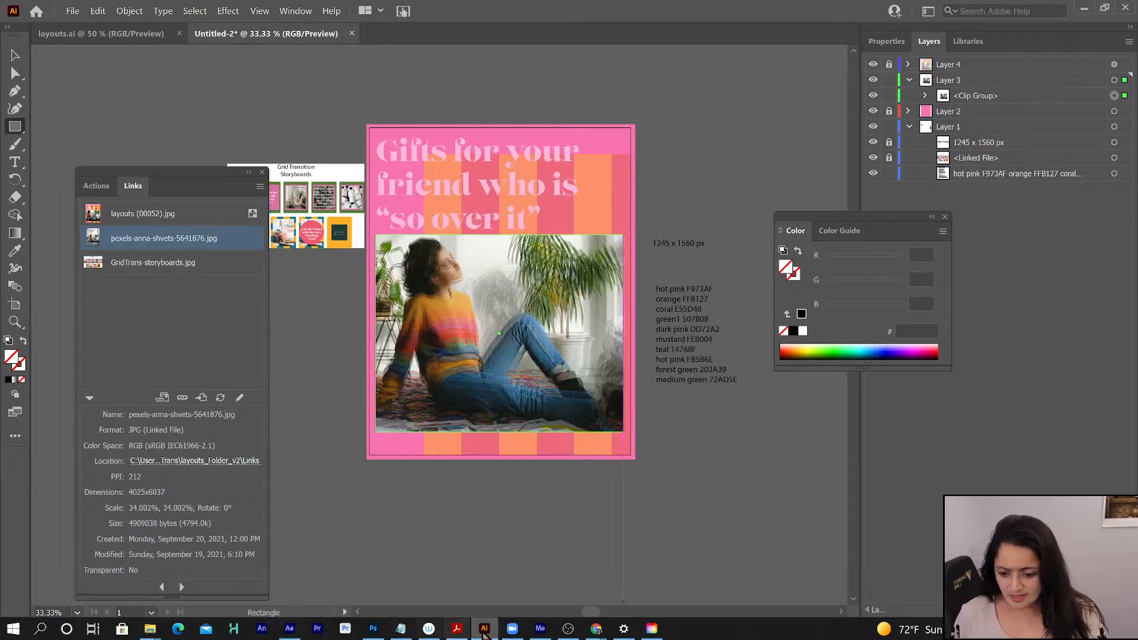
# - Switch to Chrome and view the GridTrans-storyboards.jpg preview in the YT-gridTrans-design Google Drive folder
pyautogui.moveTo(596, 631)
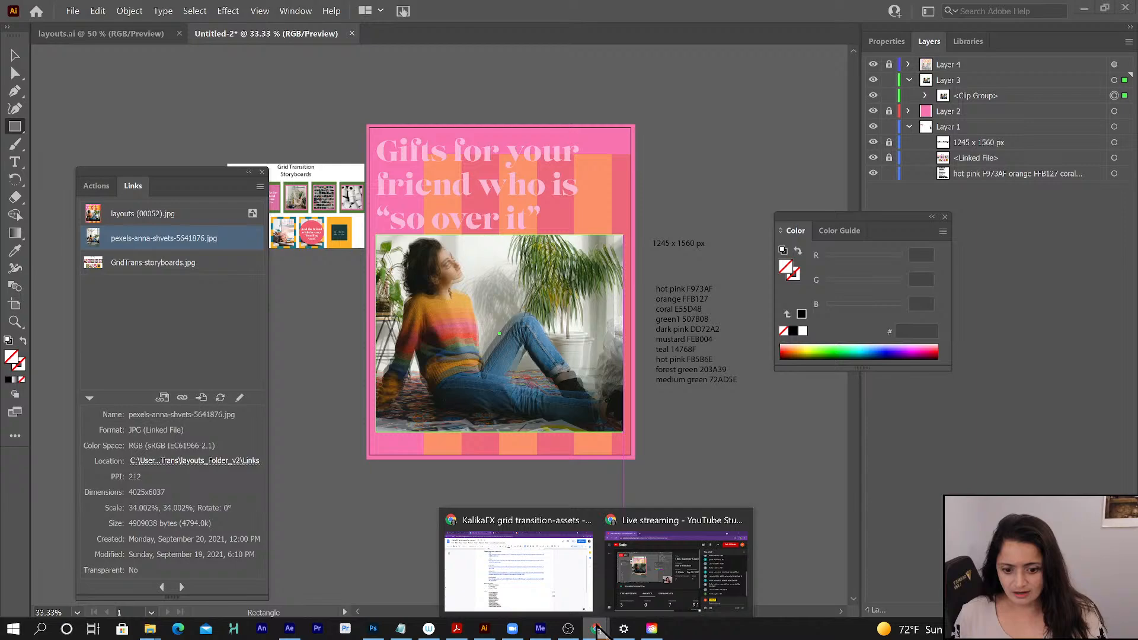
pyautogui.click(537, 560)
pyautogui.click(92, 13)
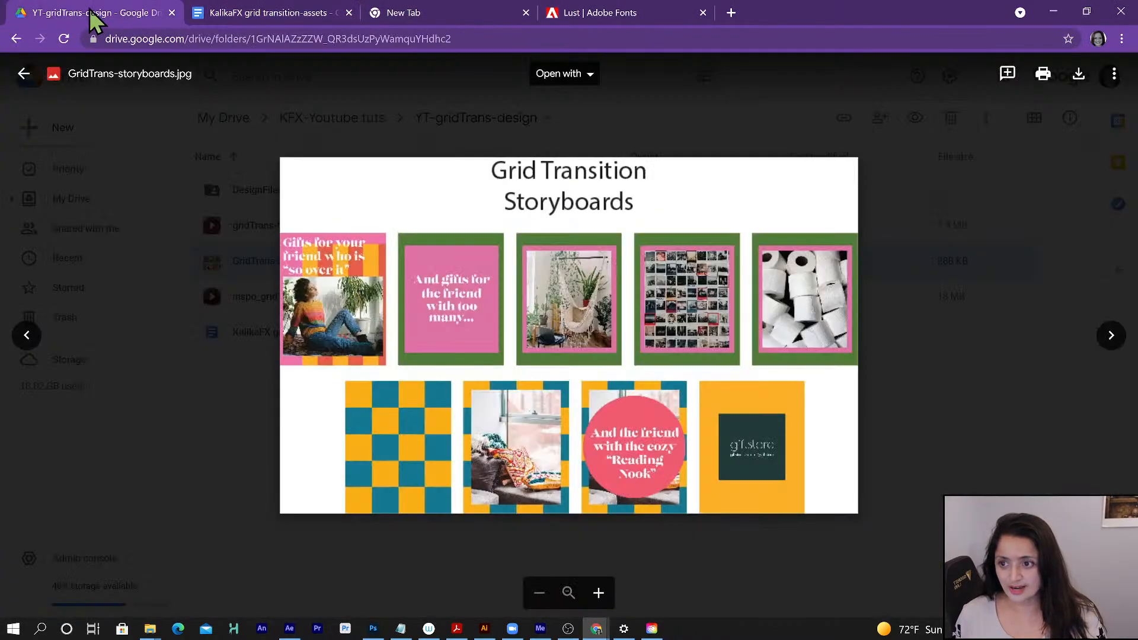
# - Close the storyboard preview and upload the boards folder from the local 55-GridTrans folder to YT-gridTrans-design in Google Drive
pyautogui.click(216, 349)
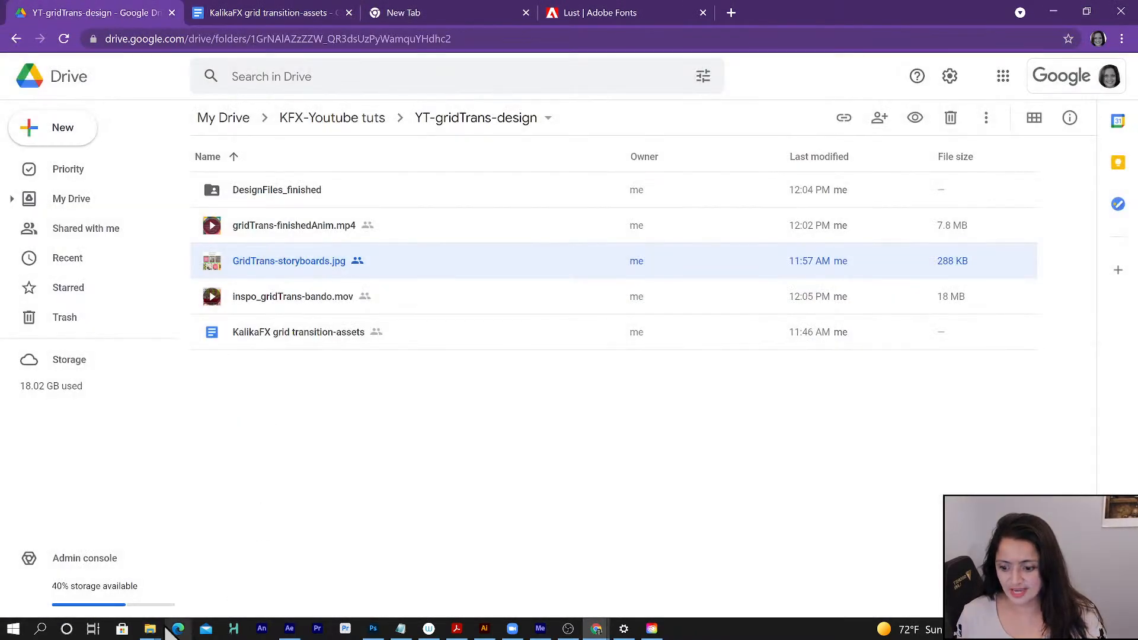
pyautogui.moveTo(152, 627)
pyautogui.moveTo(441, 537)
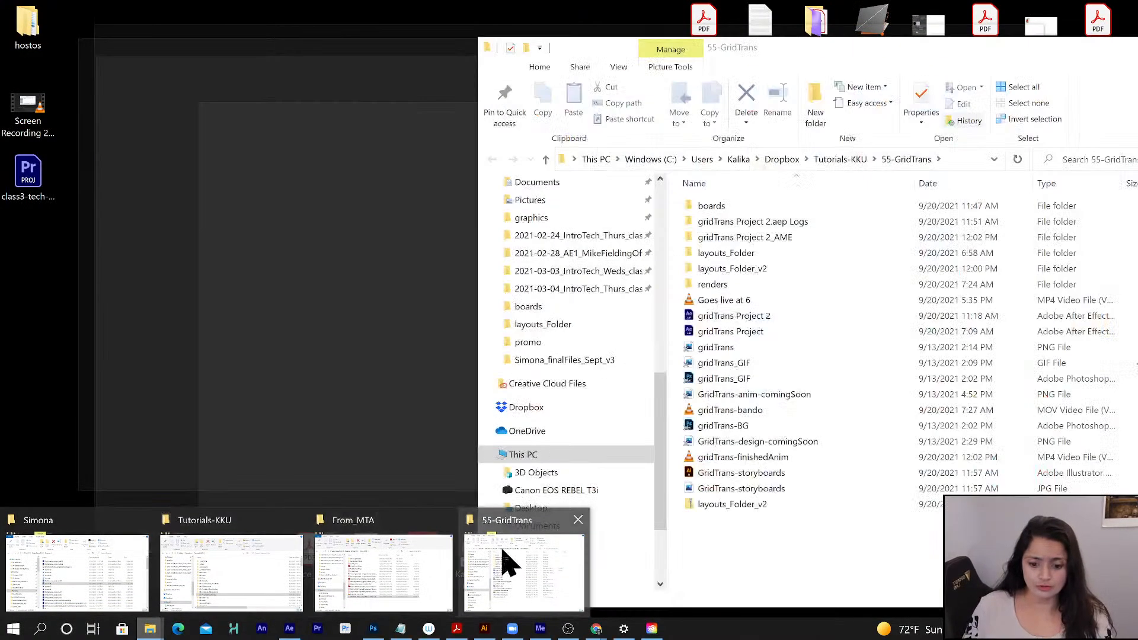
pyautogui.click(495, 563)
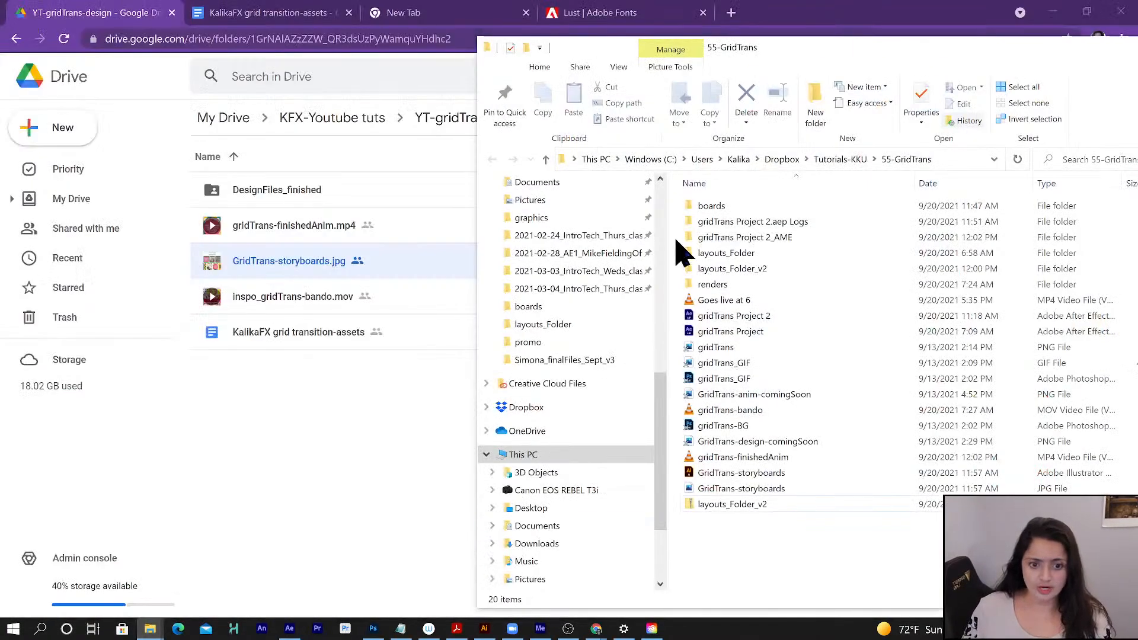
pyautogui.moveTo(719, 210); pyautogui.dragTo(304, 456)
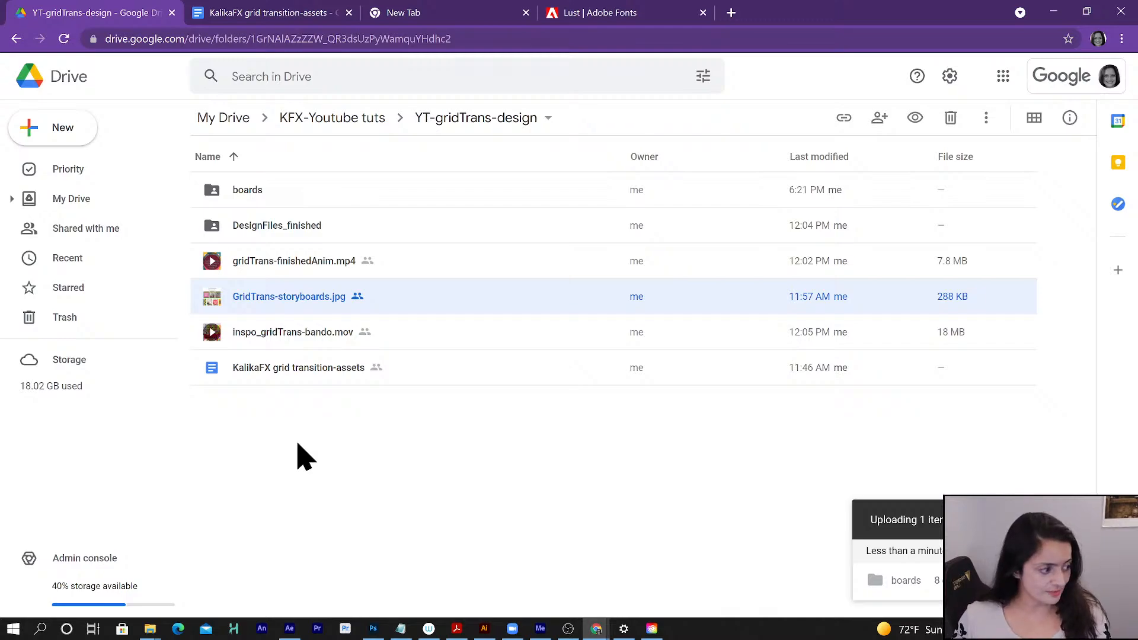
# - Switch back to the Untitled-2 document in Illustrator, add a new layer directly above Layer 2 and target it
pyautogui.click(1053, 11)
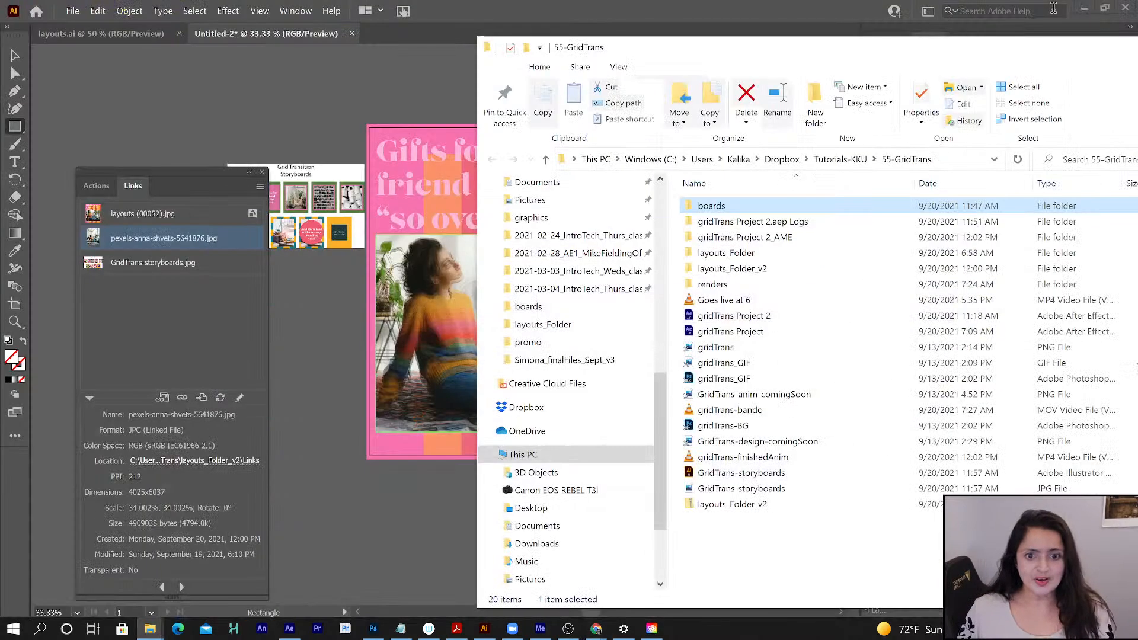
pyautogui.click(235, 34)
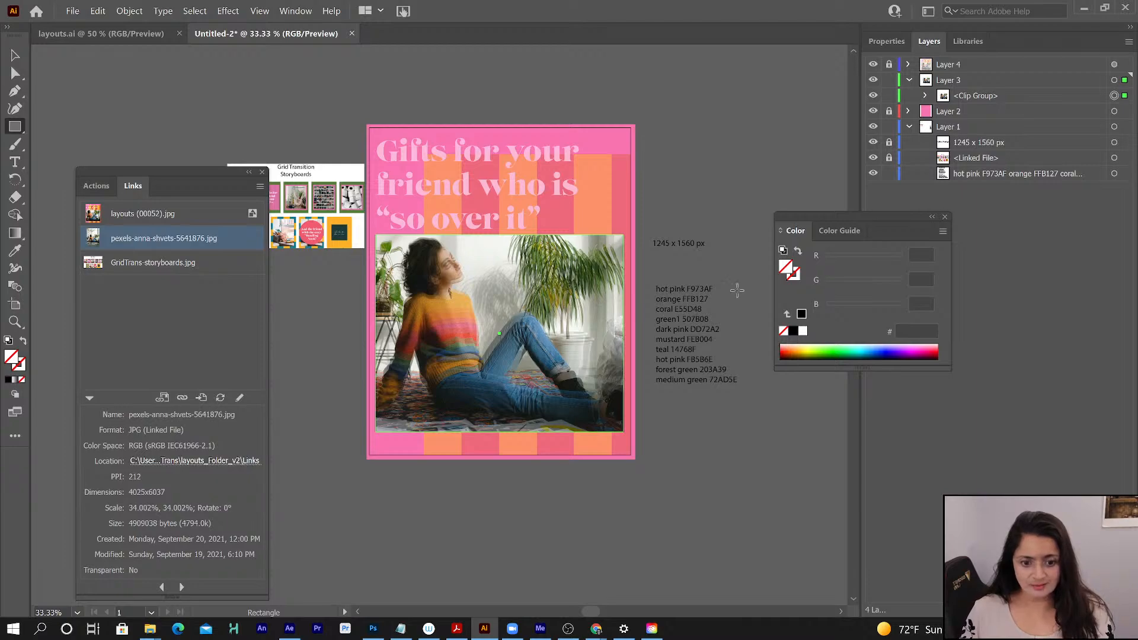
pyautogui.click(956, 82)
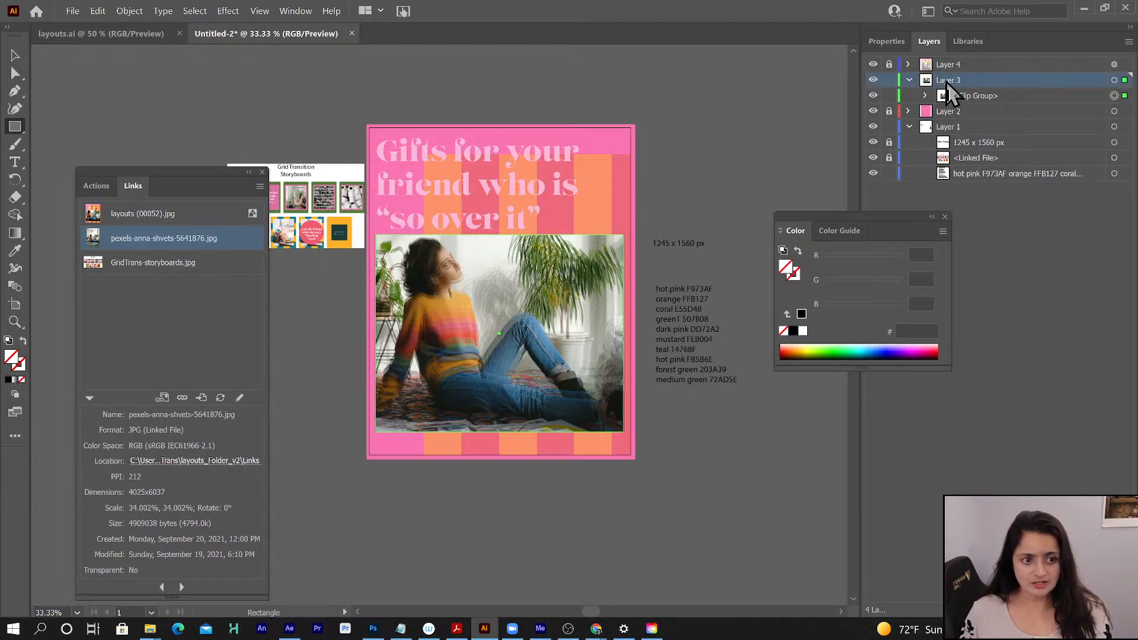
pyautogui.click(956, 111)
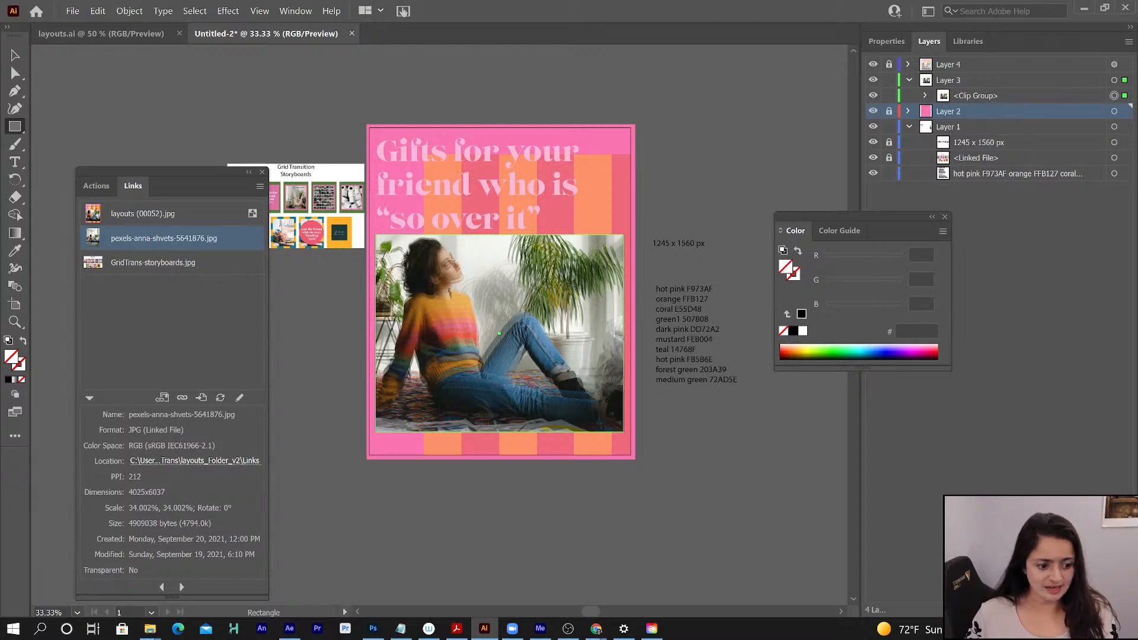
pyautogui.hotkey('ctrl', 'l')
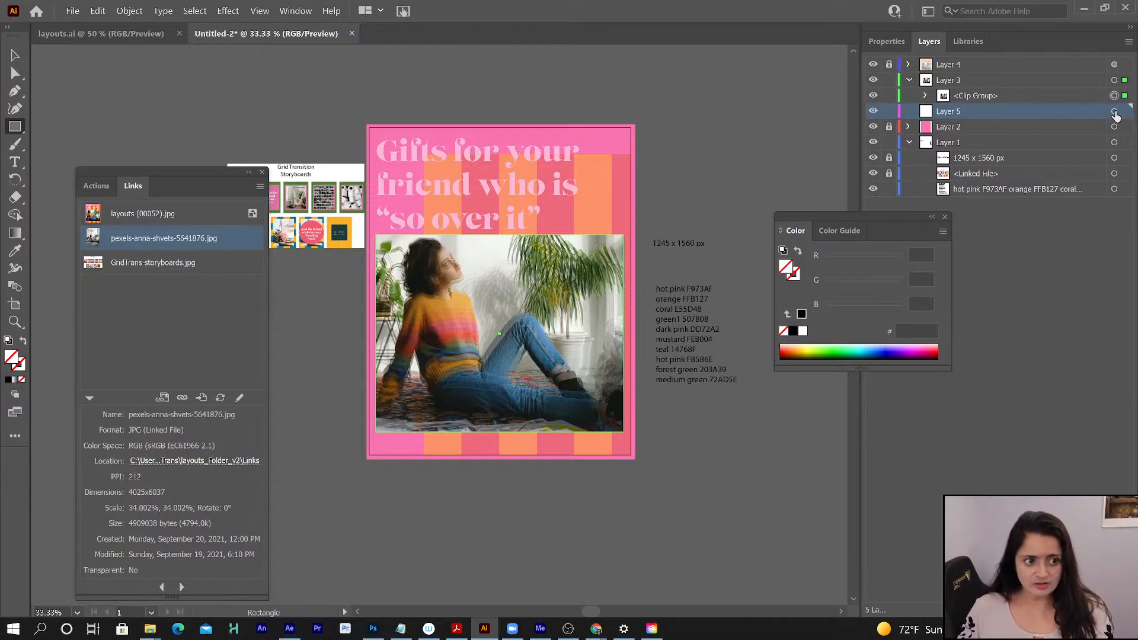
pyautogui.click(1114, 113)
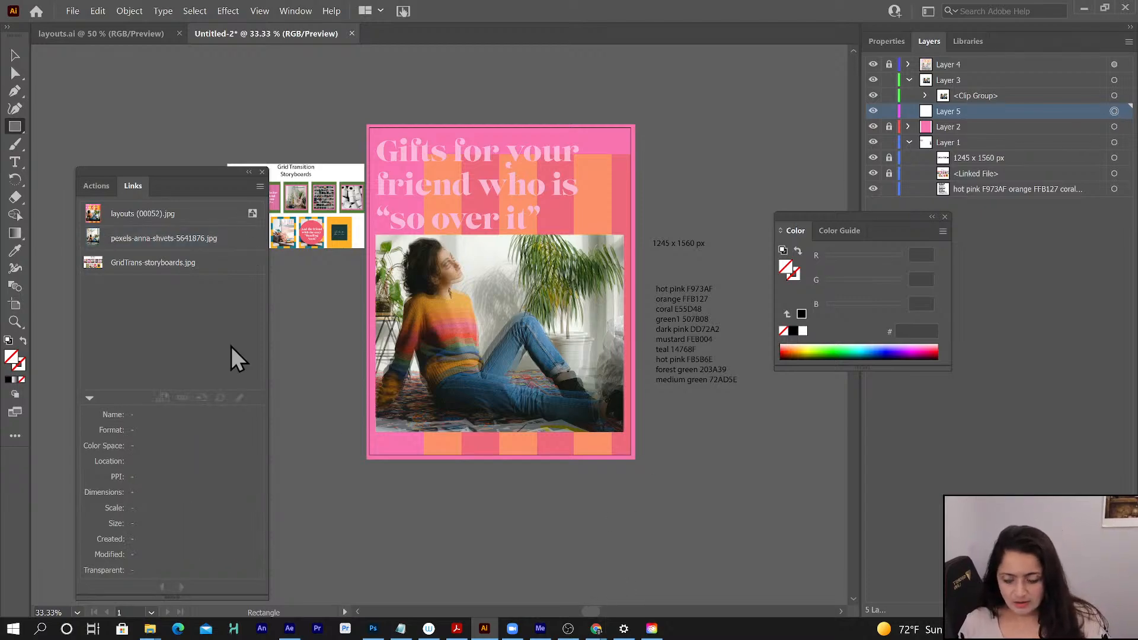
# - Reset the drawing colours to the defaults, remove the stroke, and keep the white fill active
pyautogui.click(8, 341)
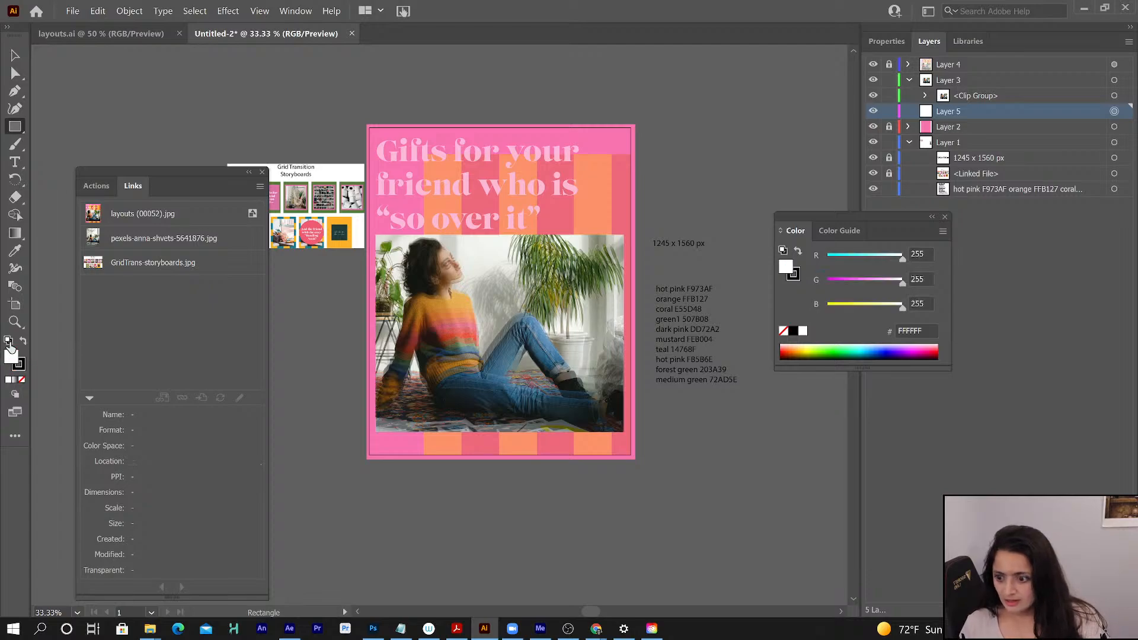
pyautogui.click(20, 364)
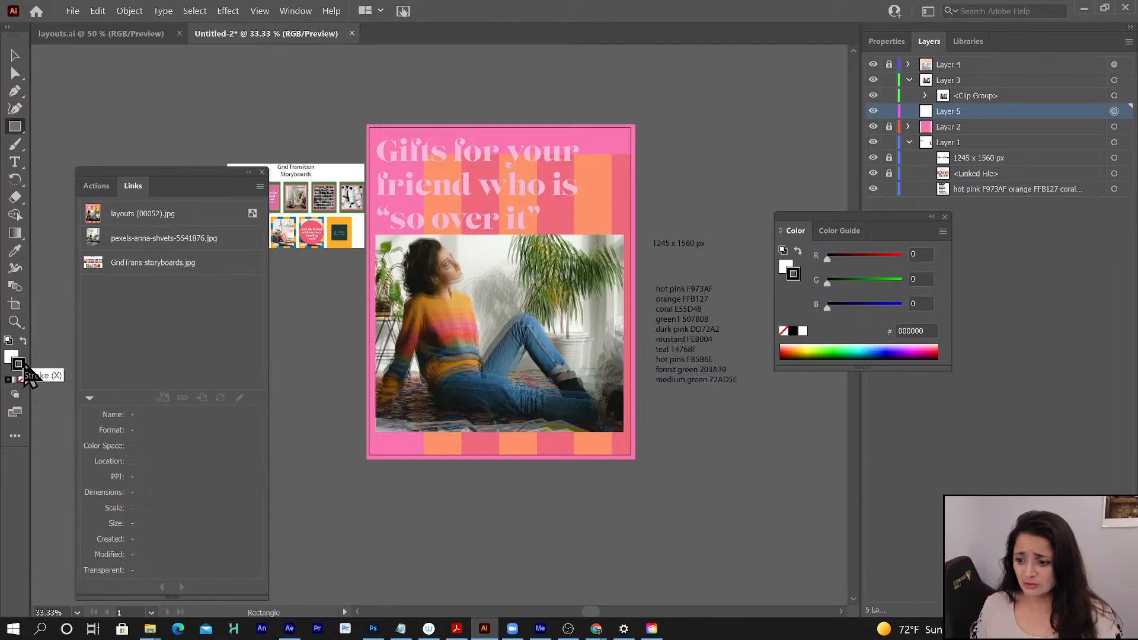
pyautogui.click(22, 380)
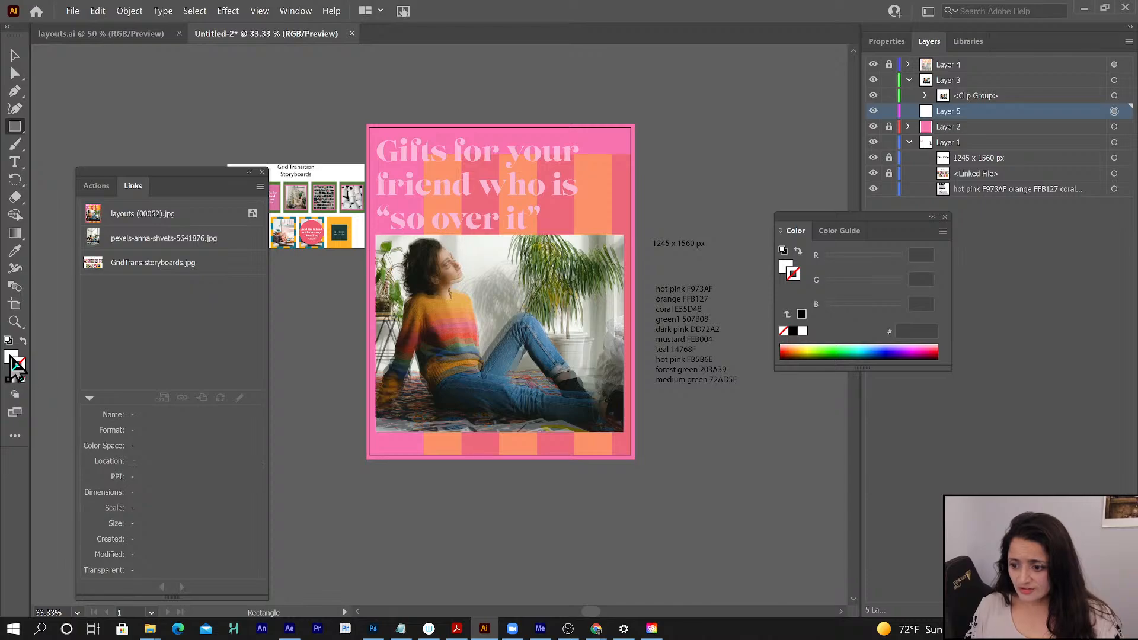
pyautogui.click(11, 358)
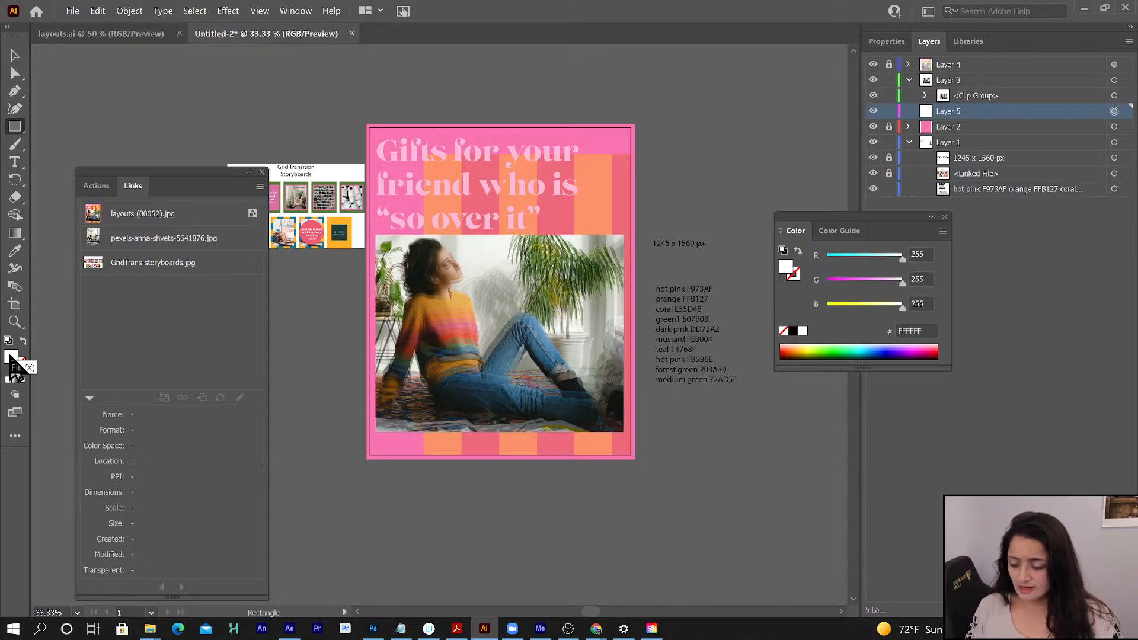
pyautogui.doubleClick(11, 358)
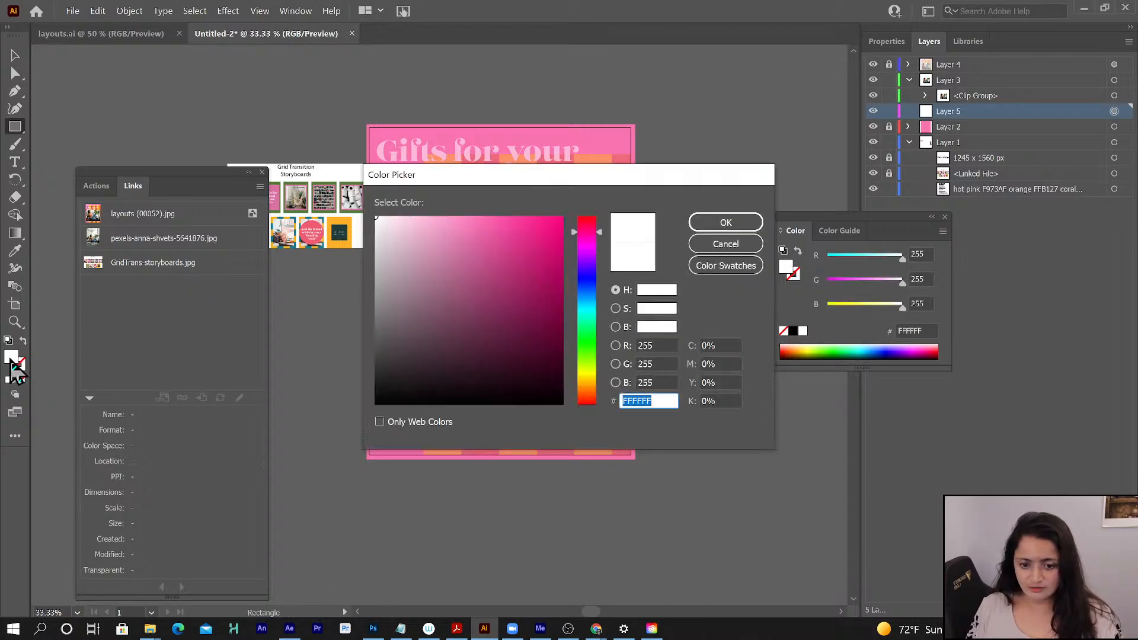
pyautogui.click(726, 244)
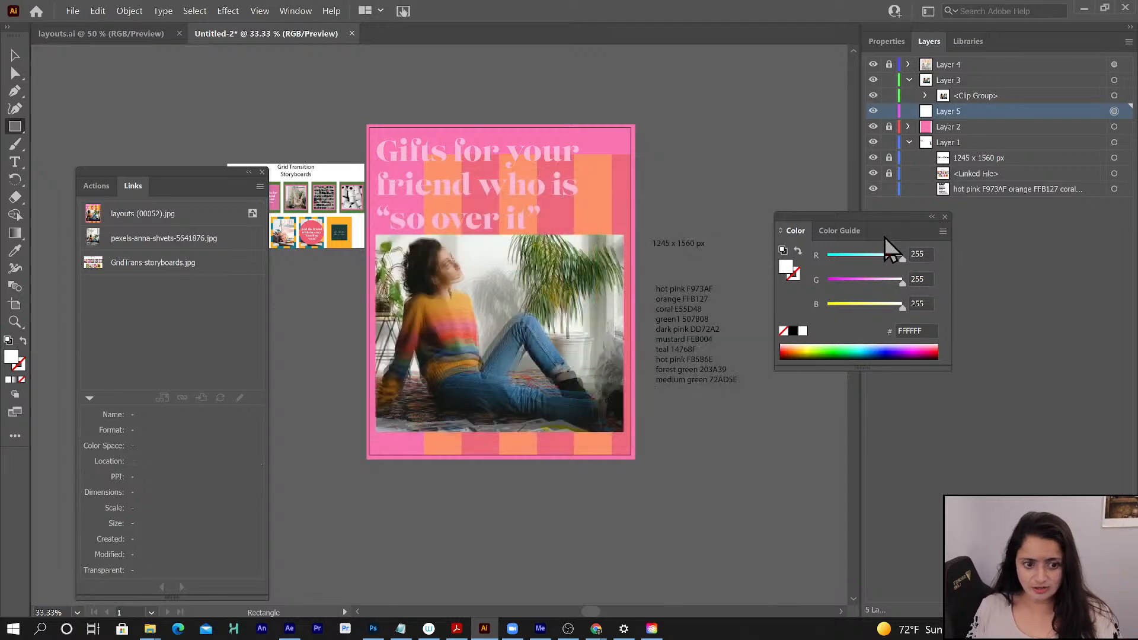
pyautogui.moveTo(862, 216); pyautogui.dragTo(863, 240)
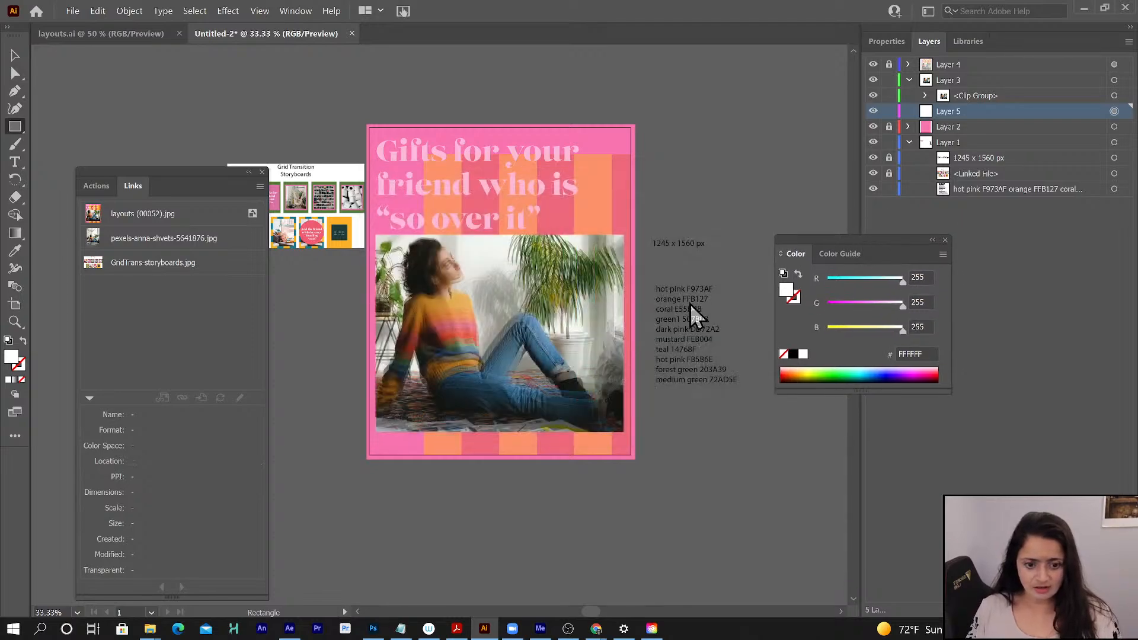
pyautogui.click(600, 340)
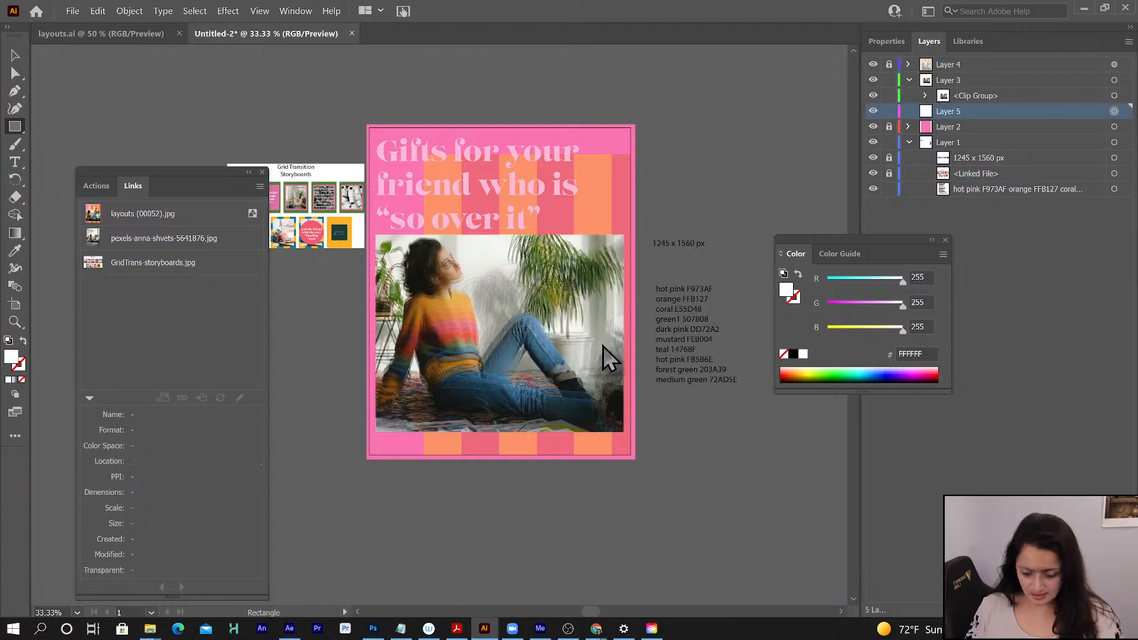
# - Copy the orange hex code FFB127 from the colour notes on Layer 1 and apply it as the fill colour
pyautogui.press('t')
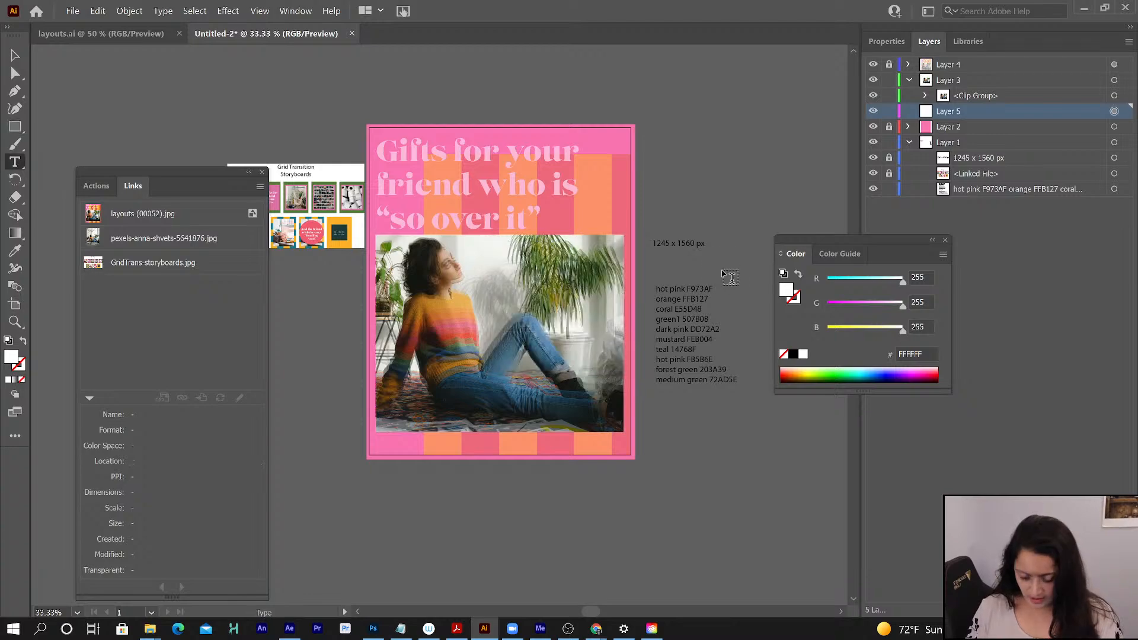
pyautogui.click(975, 191)
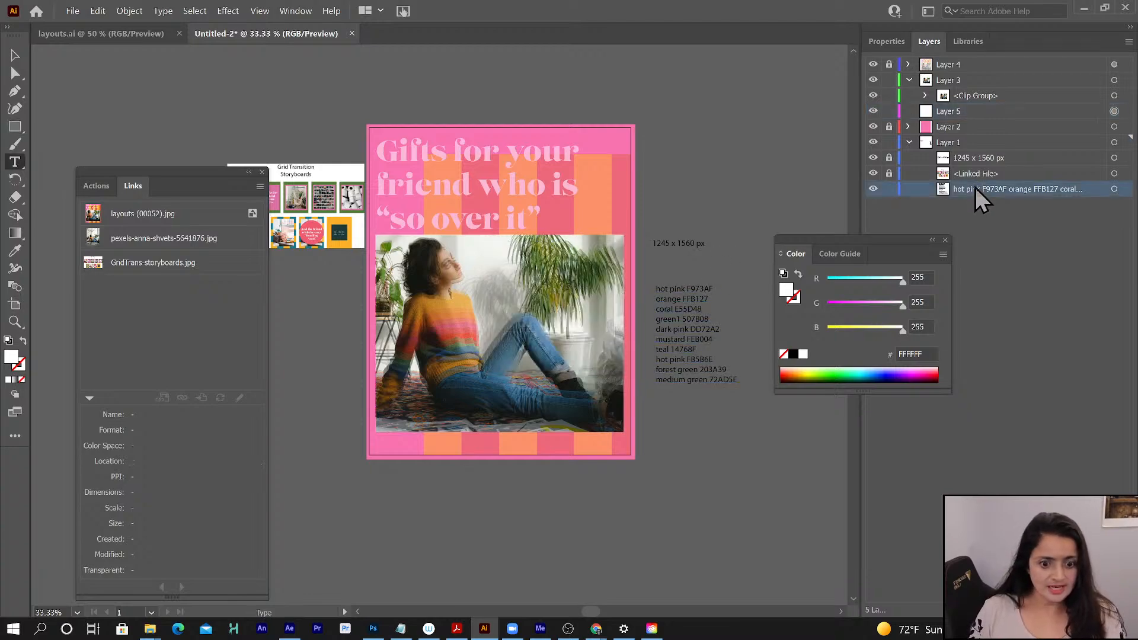
pyautogui.doubleClick(693, 299)
pyautogui.hotkey('ctrl', 'c')
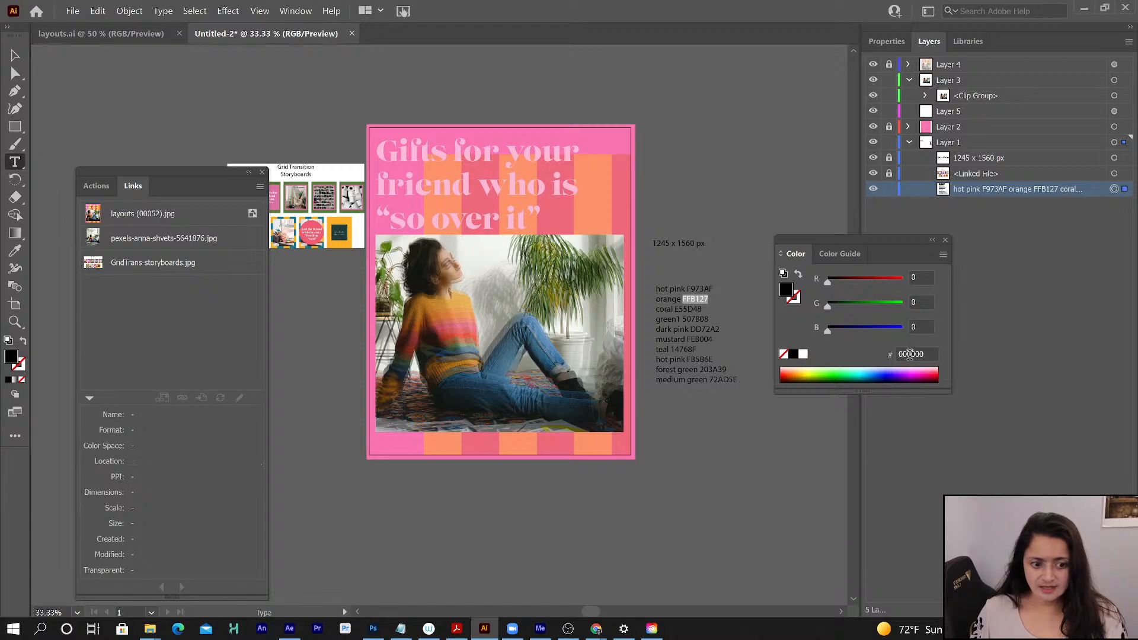
pyautogui.click(910, 354)
pyautogui.hotkey('ctrl', 'v')
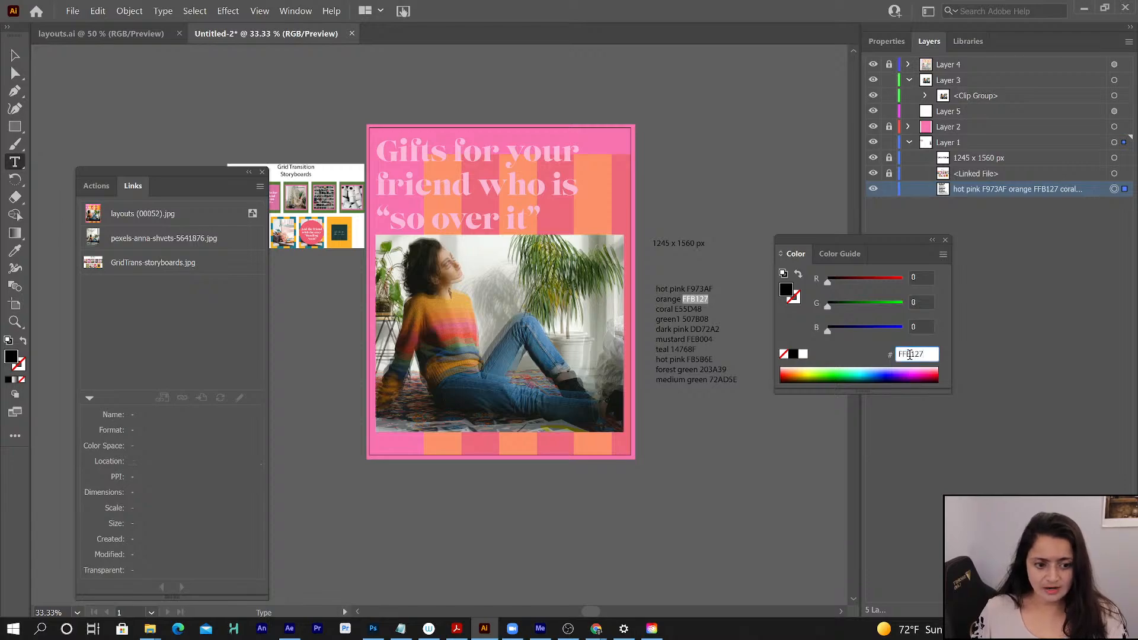
pyautogui.press('Return')
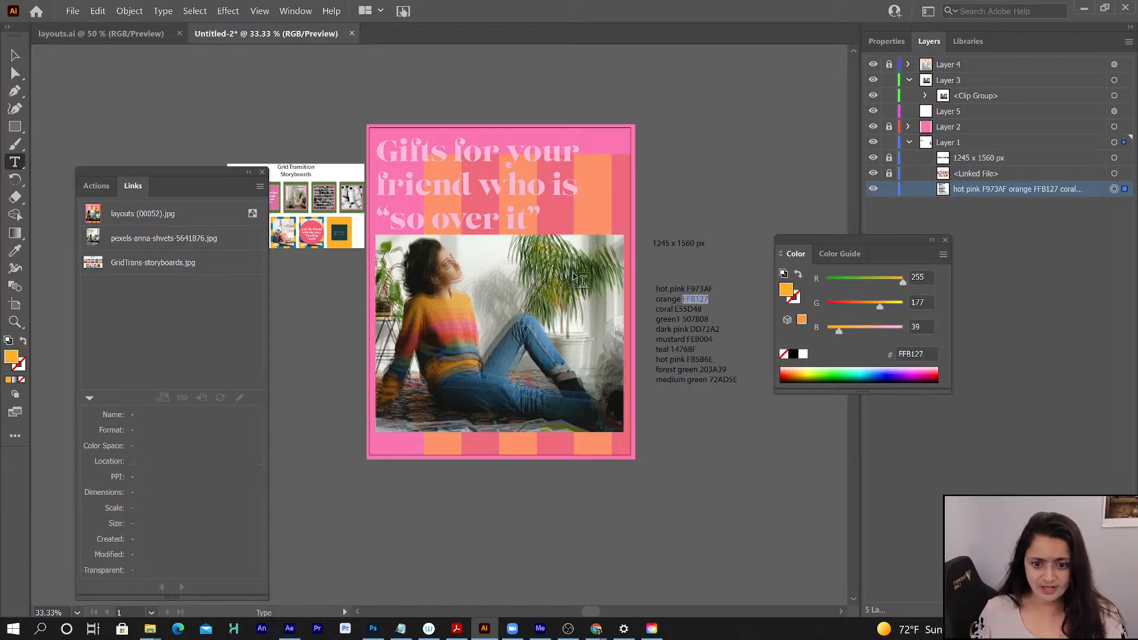
# - Apply the orange fill FFB127 to the entire colour-notes text and deselect it
pyautogui.click(16, 127)
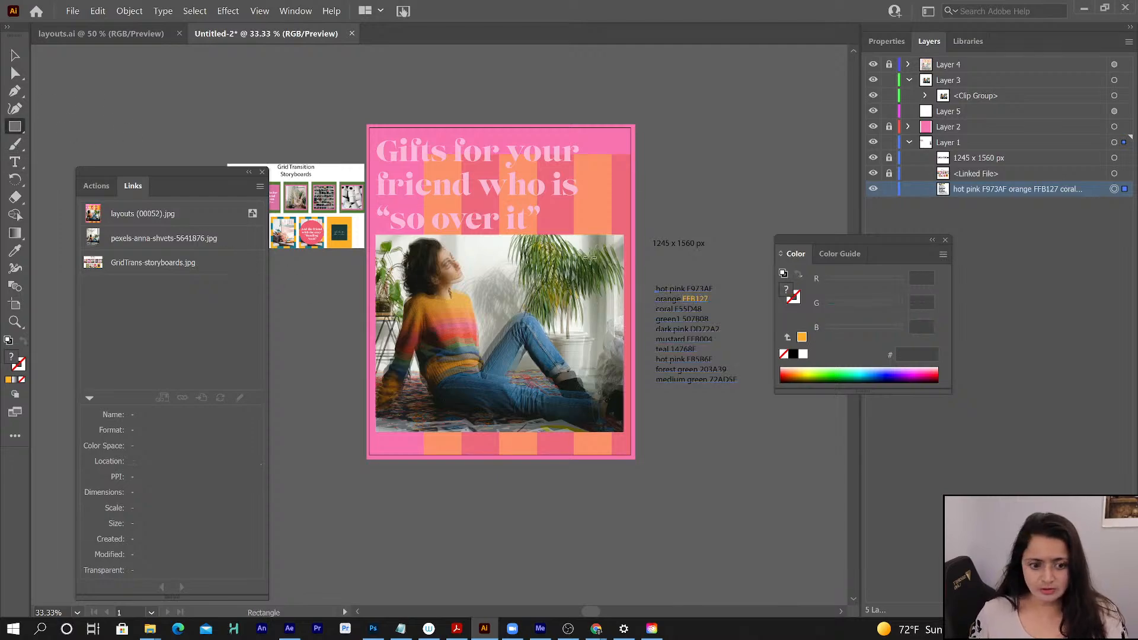
pyautogui.click(802, 337)
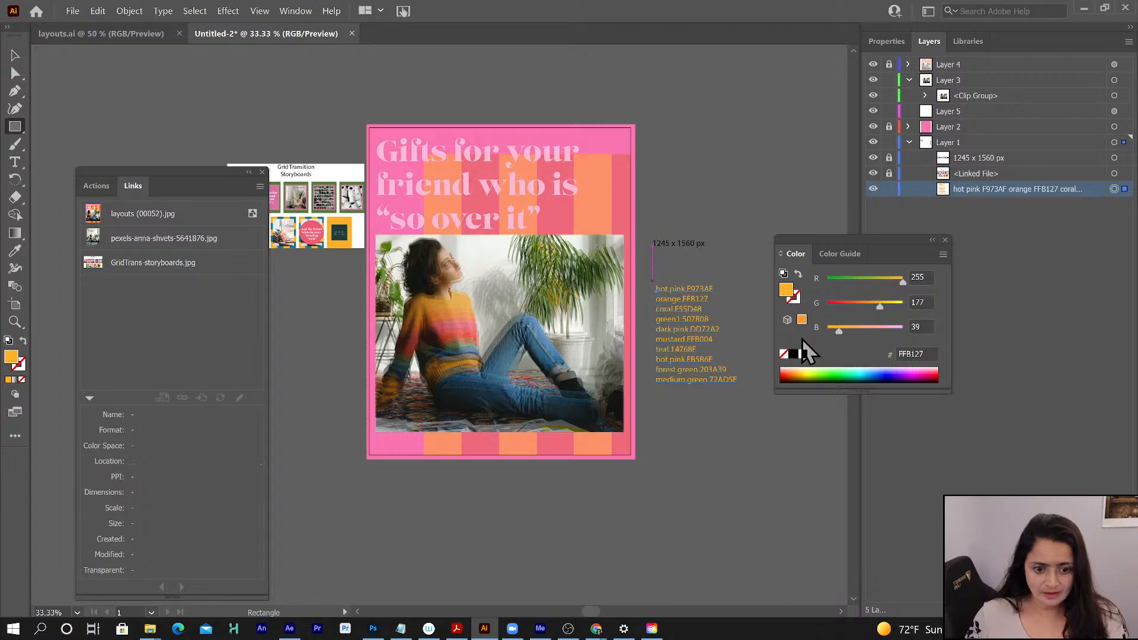
pyautogui.click(14, 55)
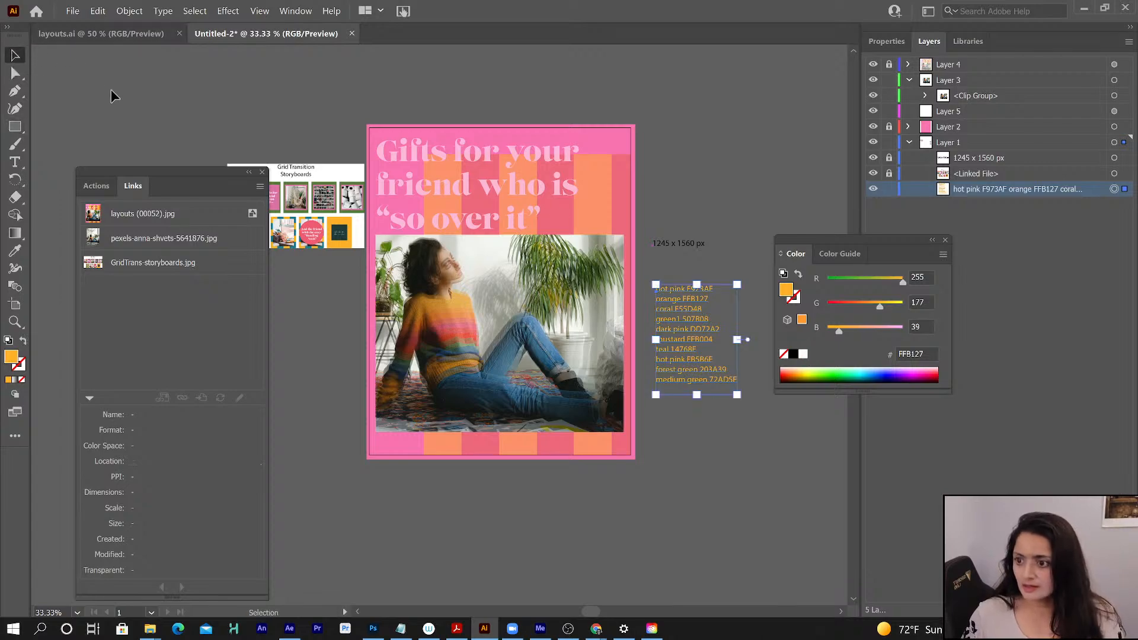
pyautogui.click(112, 92)
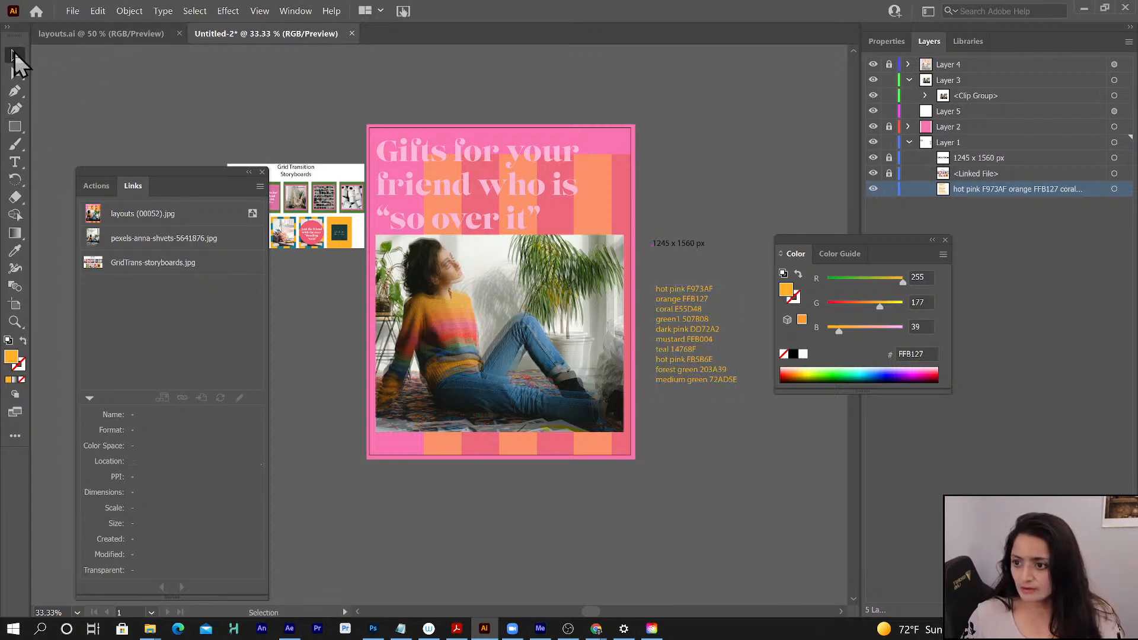
# - Draw an orange FFB127 rectangle on Layer 1 from the checker pattern's upper-left corner past the artboard's lower-right corner, narrowing its right side
pyautogui.click(18, 124)
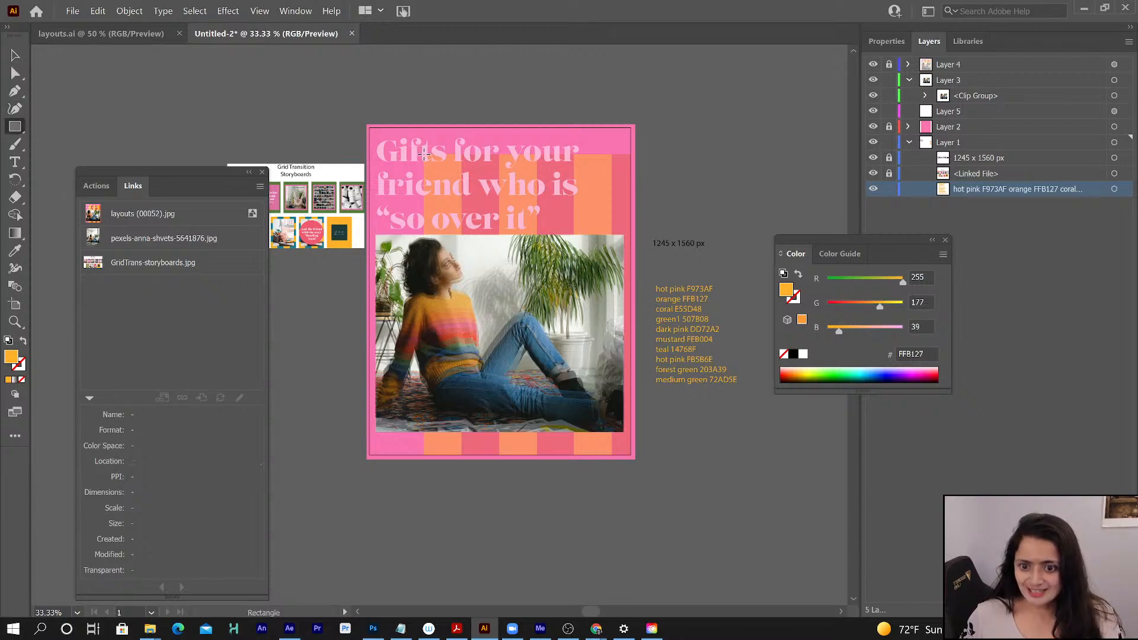
pyautogui.moveTo(425, 155); pyautogui.dragTo(550, 352)
pyautogui.moveTo(570, 366)
pyautogui.mouseDown()
pyautogui.moveTo(633, 418)
pyautogui.moveTo(663, 467)
pyautogui.mouseUp()
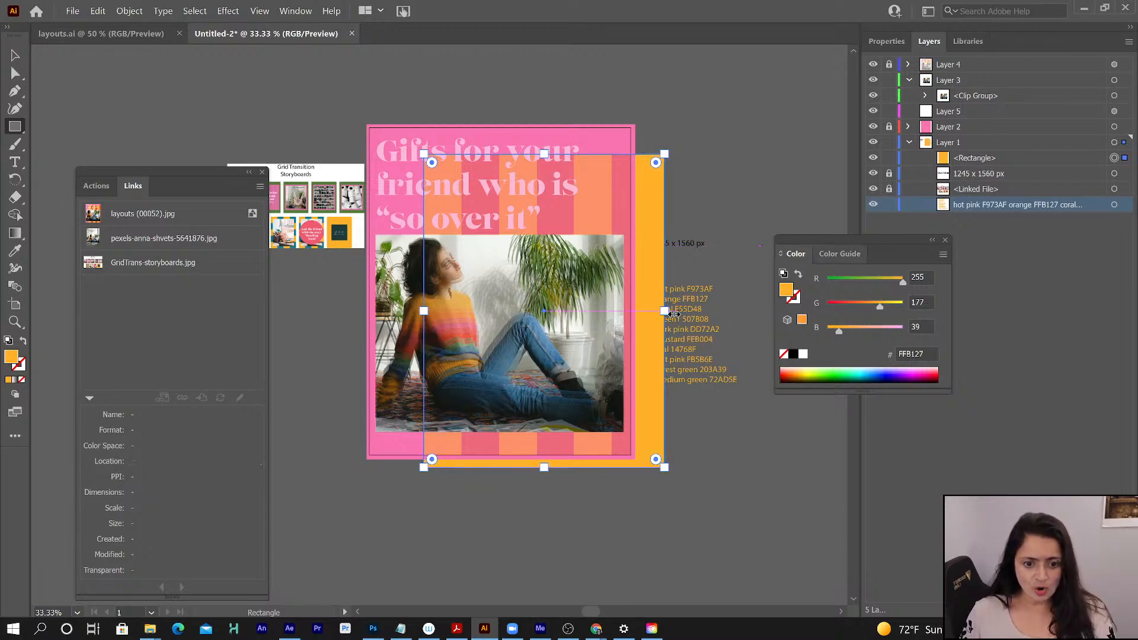
pyautogui.moveTo(664, 311); pyautogui.dragTo(638, 310)
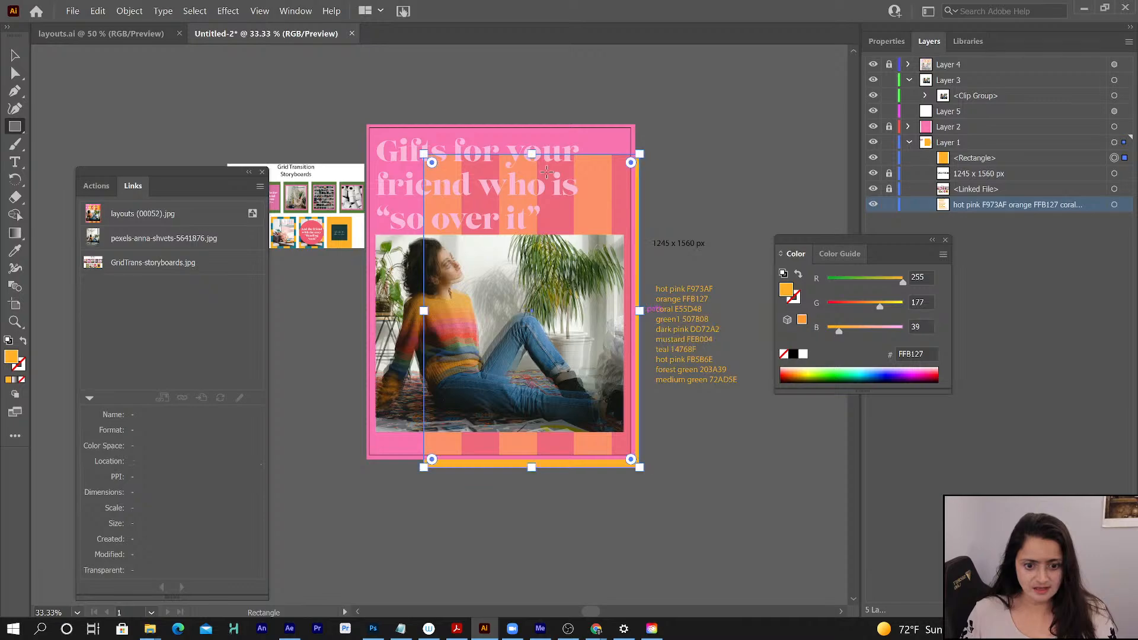
pyautogui.click(889, 158)
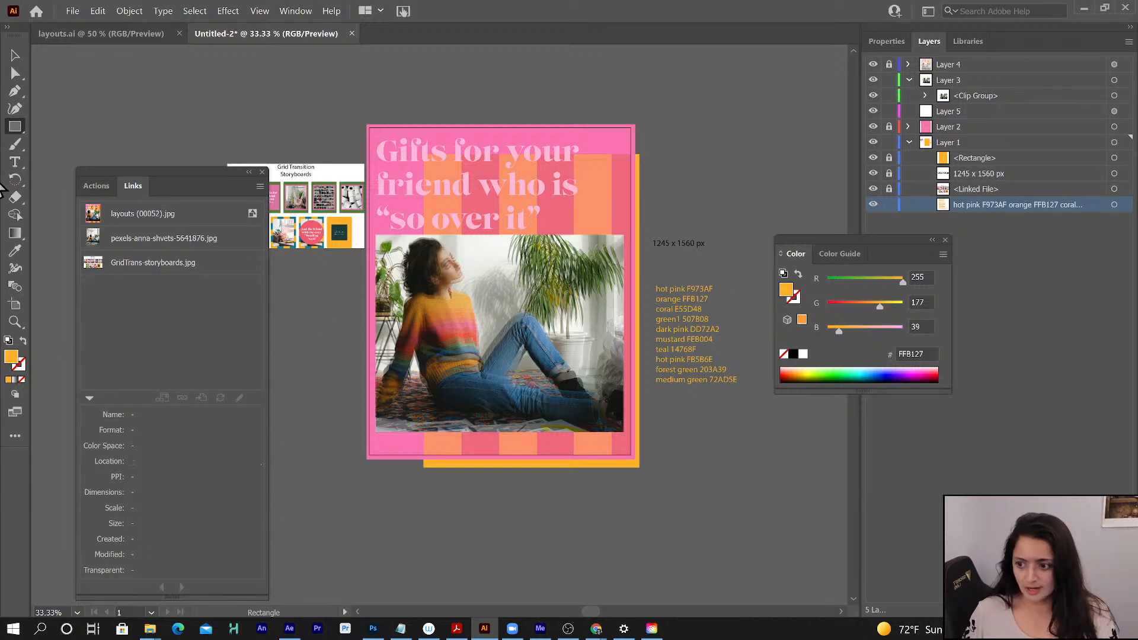
# - Select the coral hex code E55D48 in the colour notes and switch back to the Rectangle tool
pyautogui.press('t')
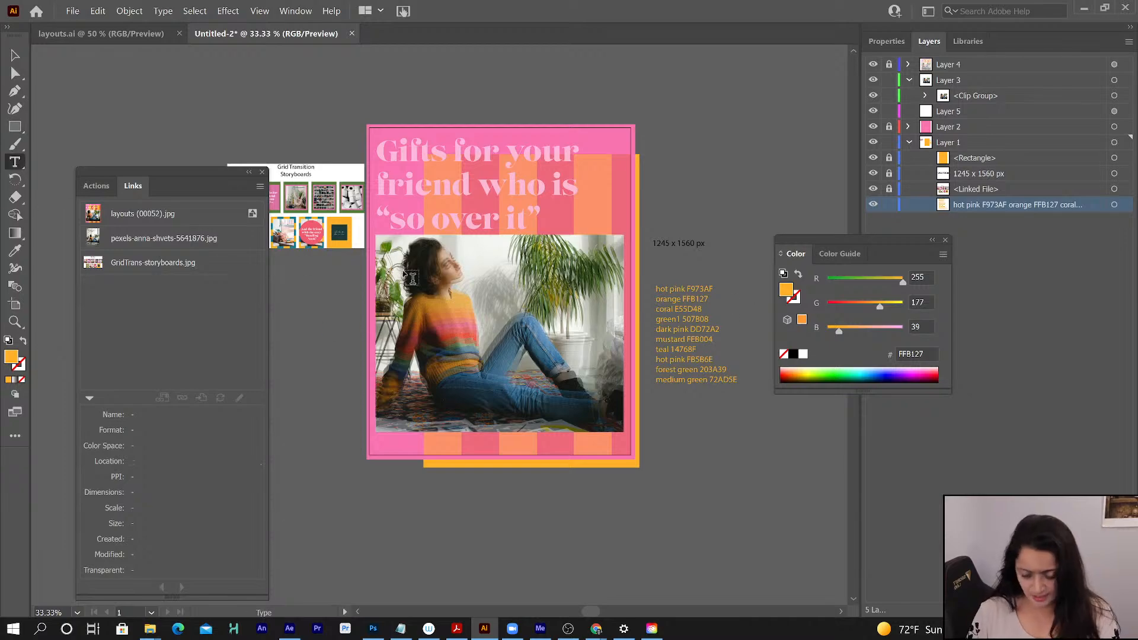
pyautogui.doubleClick(664, 310)
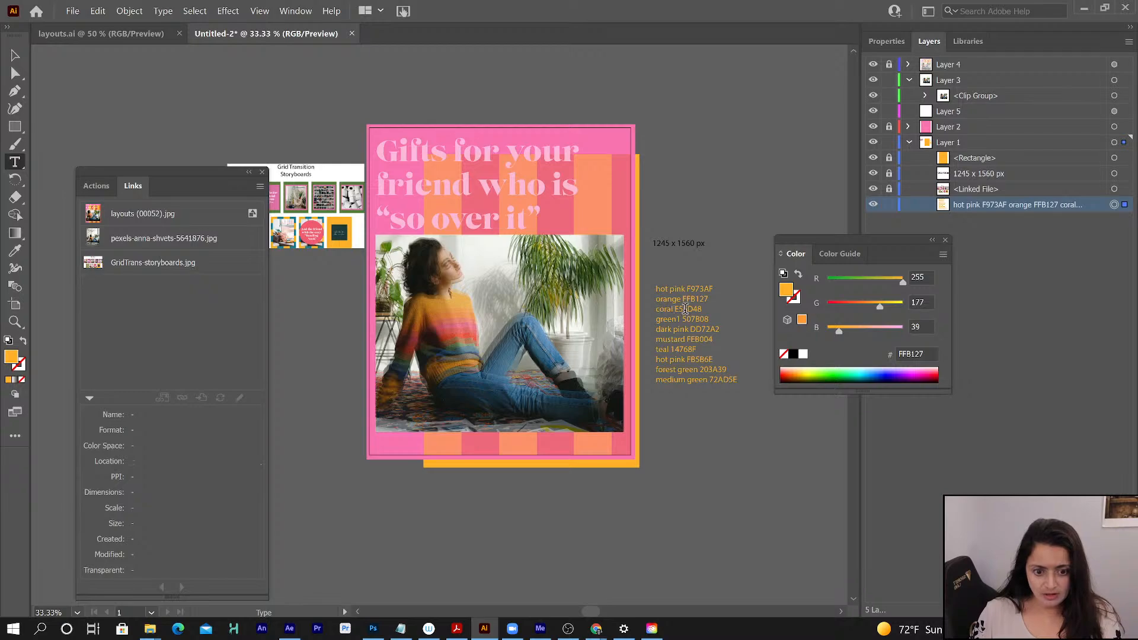
pyautogui.doubleClick(689, 310)
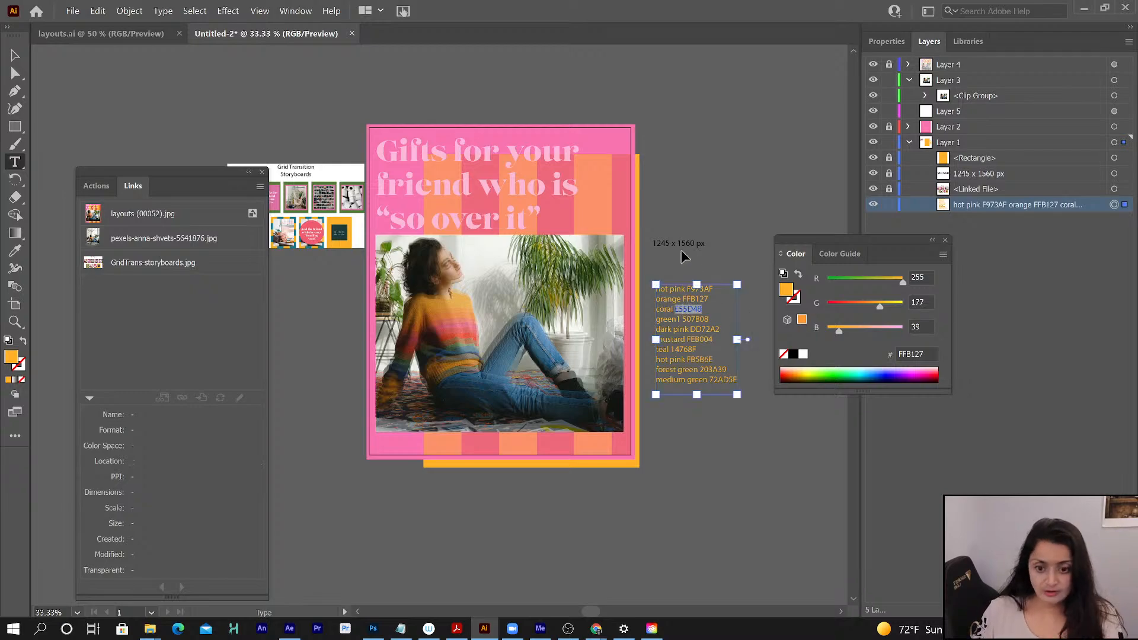
pyautogui.click(14, 127)
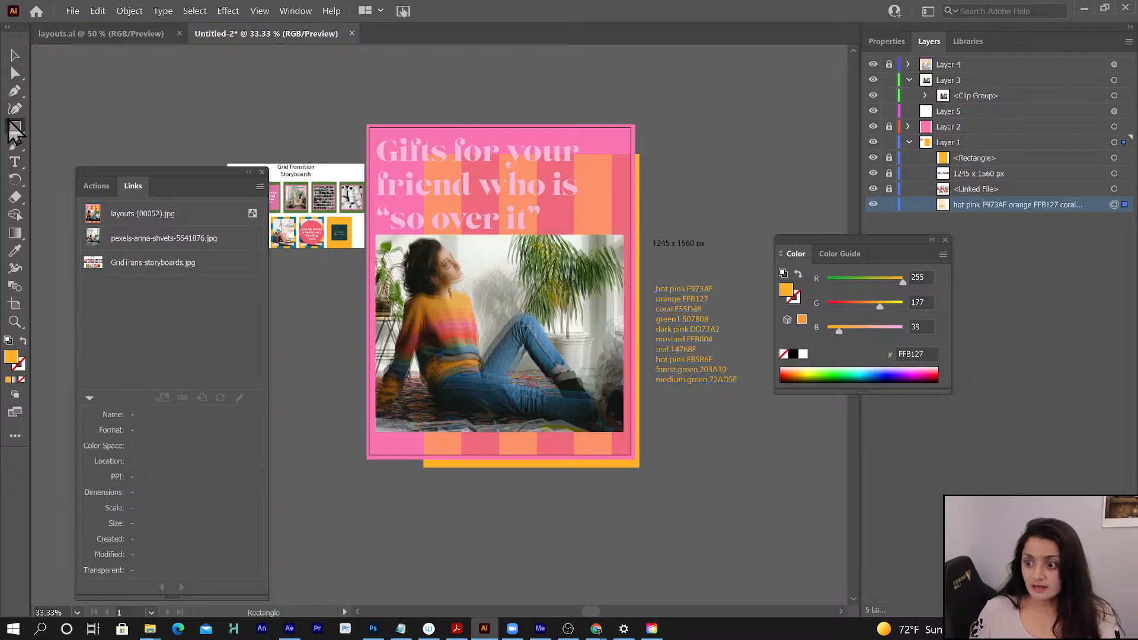
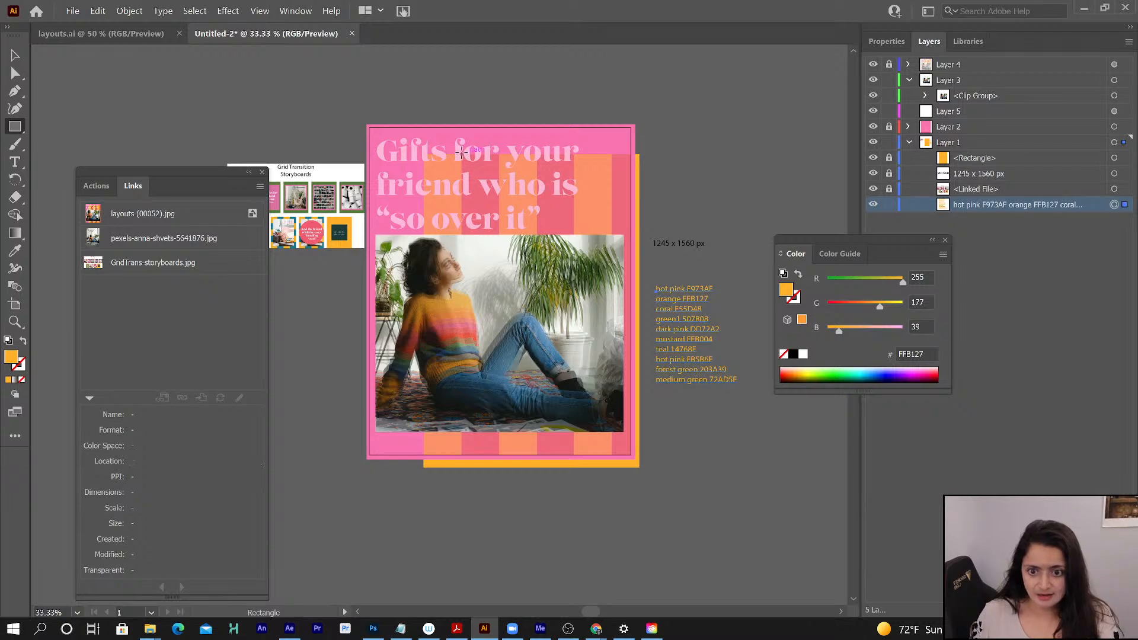
# - Draw a vertical rectangle over the checker pattern's second column, past the artboard's lower edge, and fill it with coral E55D48
pyautogui.moveTo(468, 181); pyautogui.dragTo(500, 491)
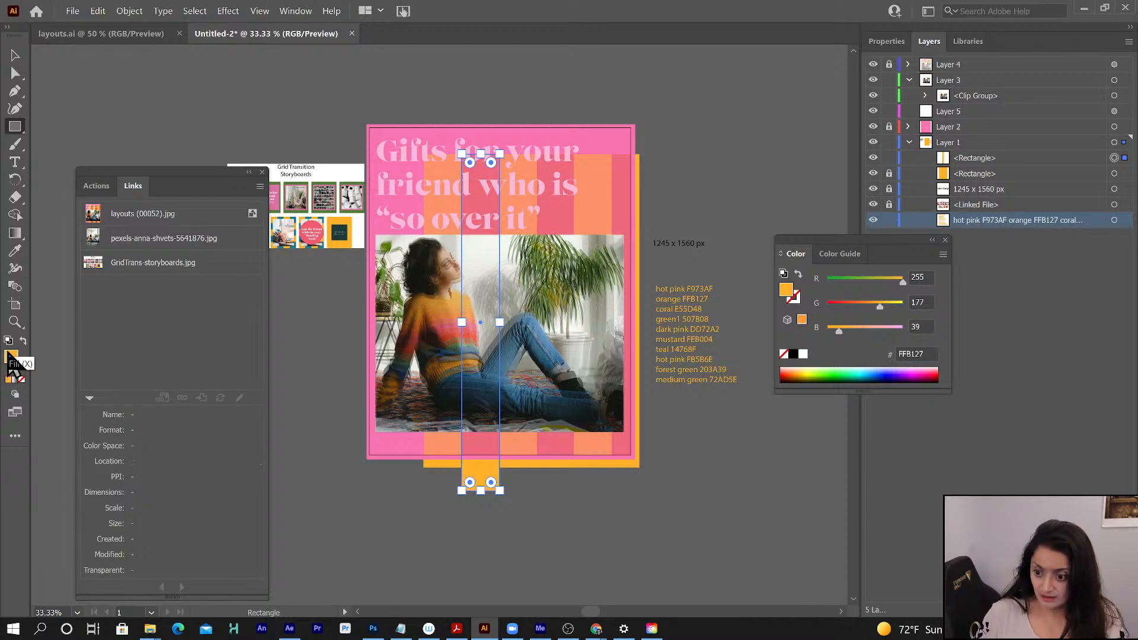
pyautogui.press('t')
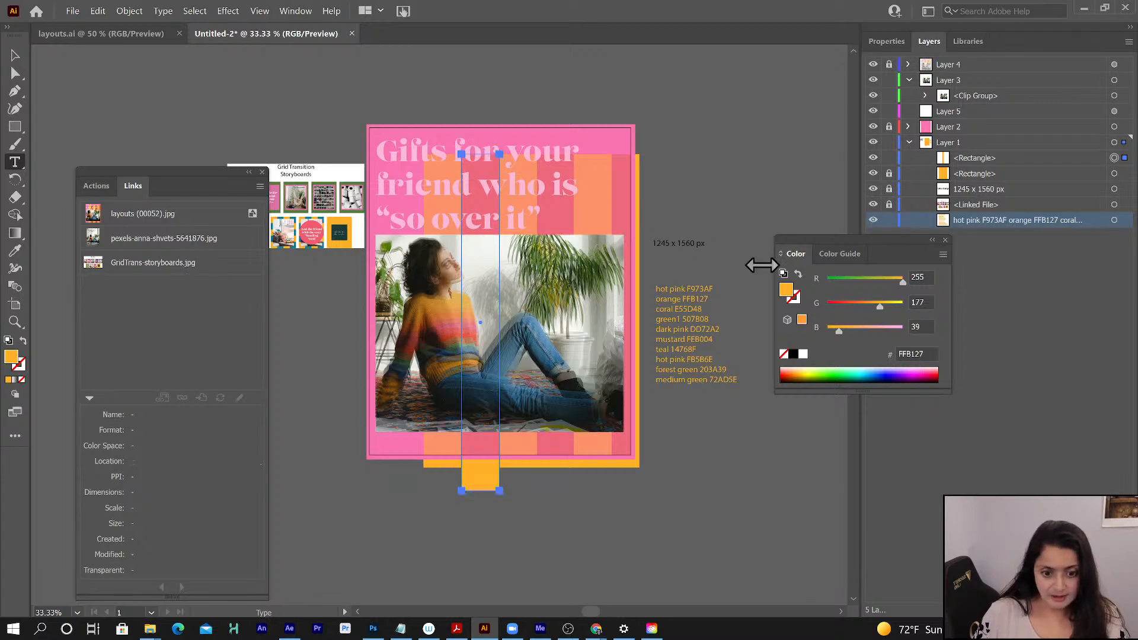
pyautogui.doubleClick(685, 308)
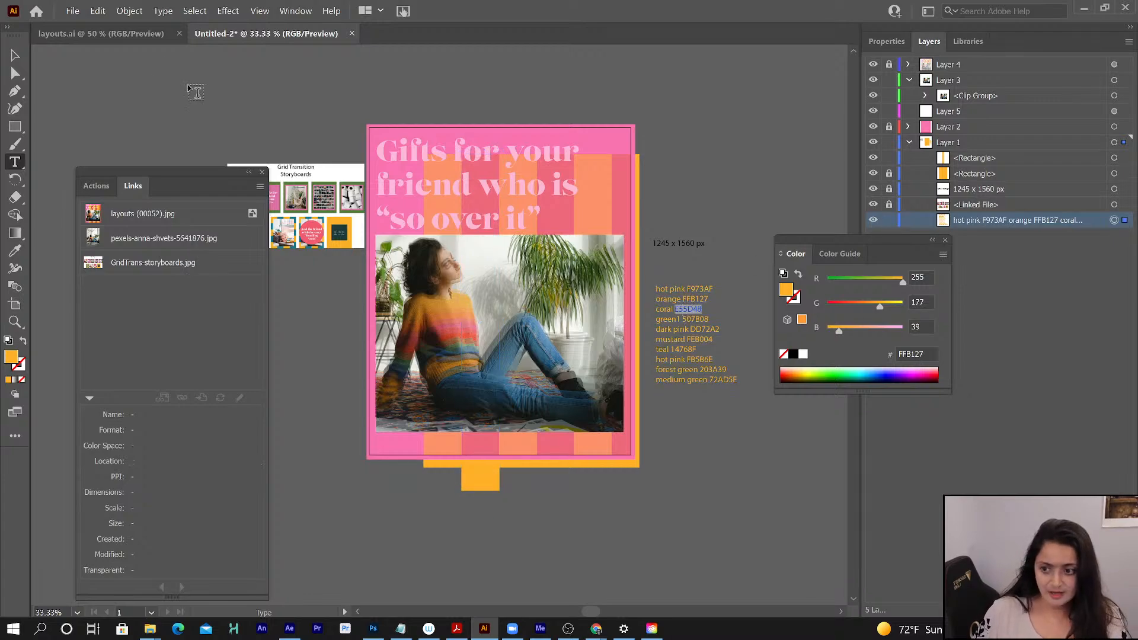
pyautogui.click(14, 55)
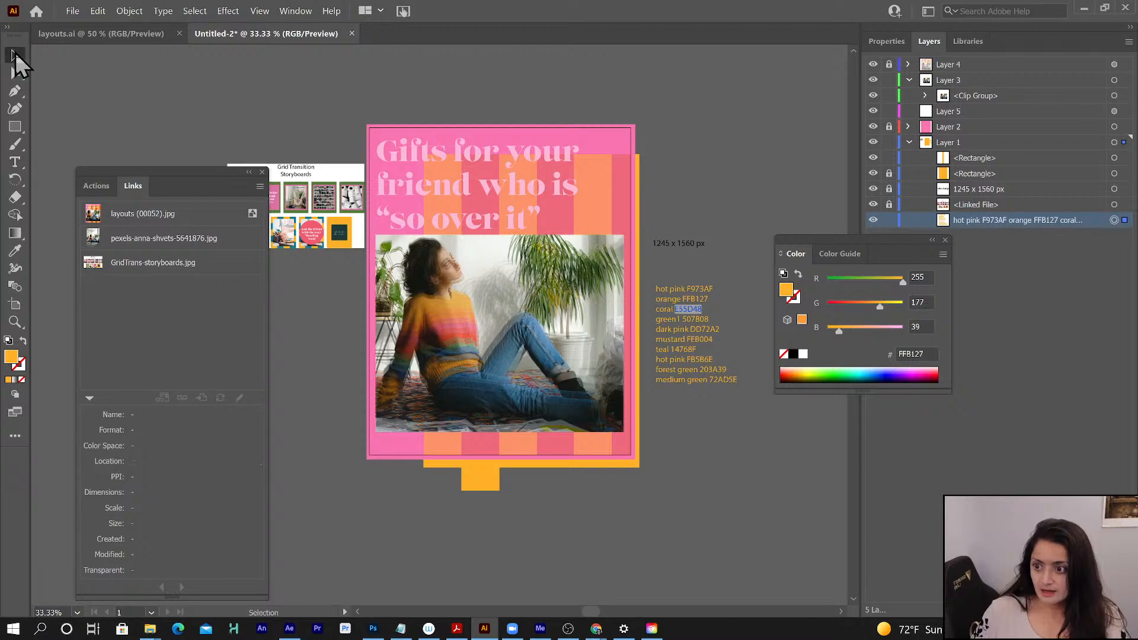
pyautogui.click(475, 488)
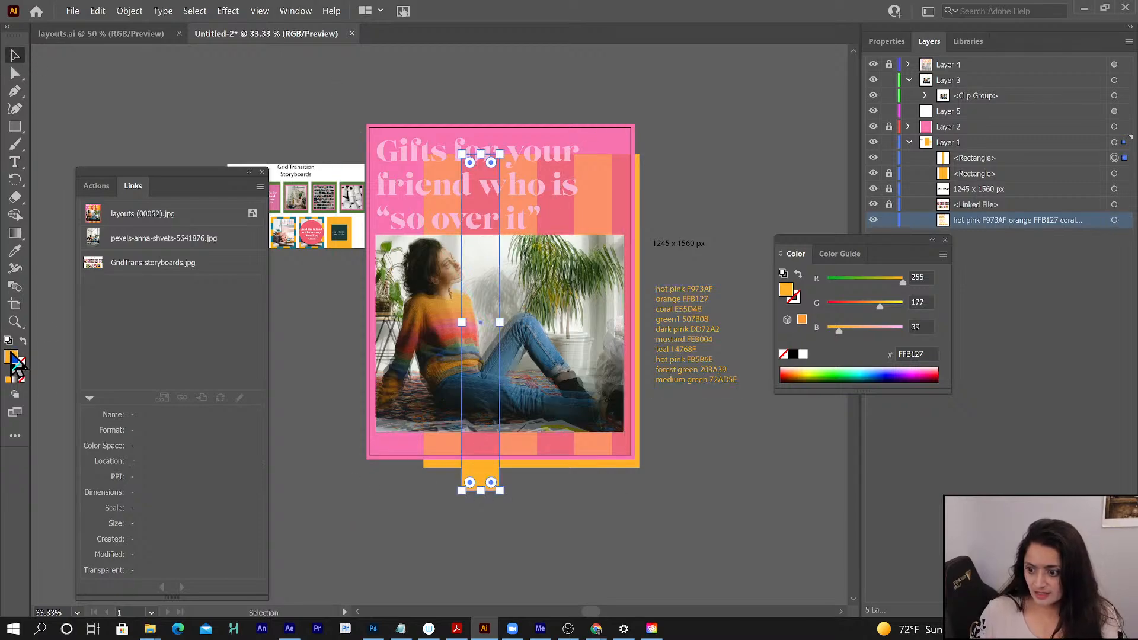
pyautogui.click(909, 354)
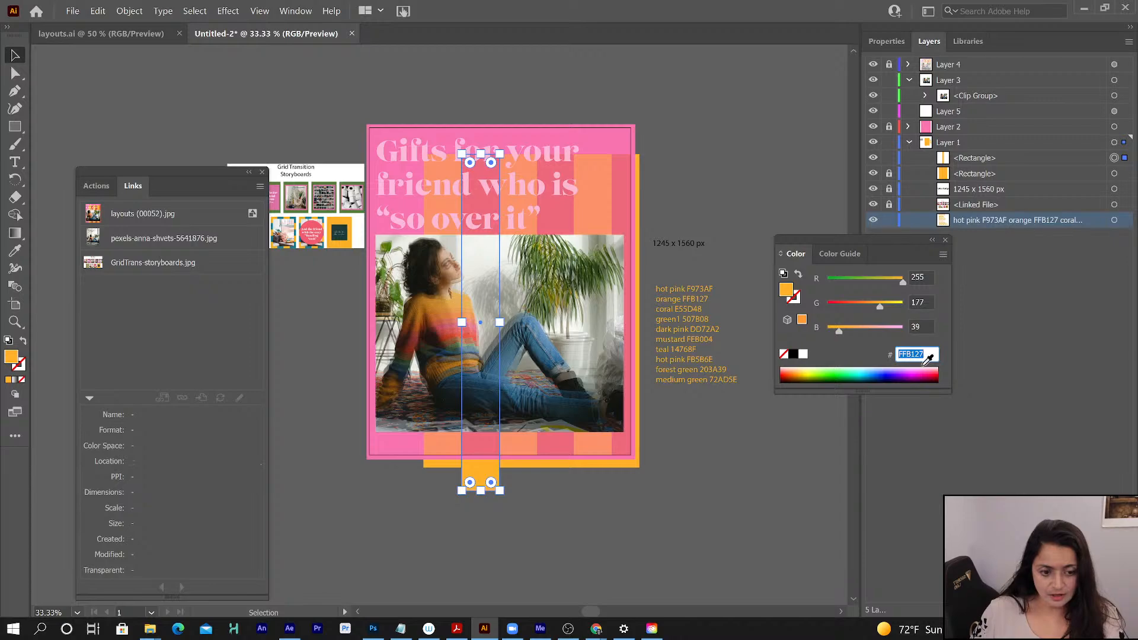
pyautogui.write('E55D48')
pyautogui.press('Return')
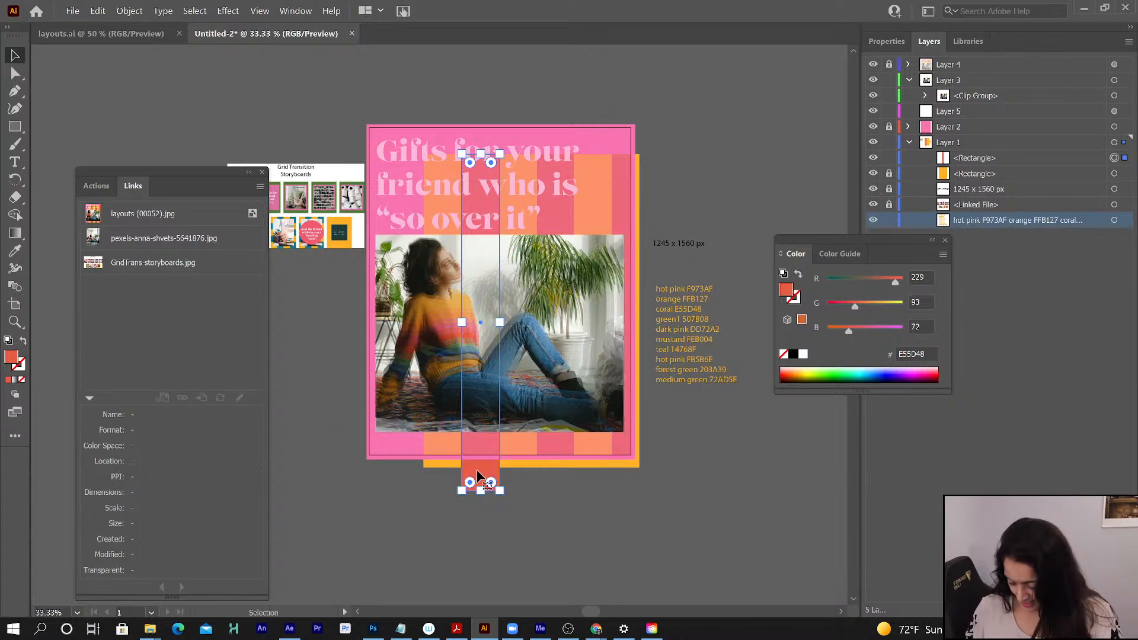
# - Duplicate the coral stripe horizontally about 361 px across onto the fourth column, and copy it again onto the sixth column
pyautogui.moveTo(478, 474); pyautogui.dragTo(555, 474)
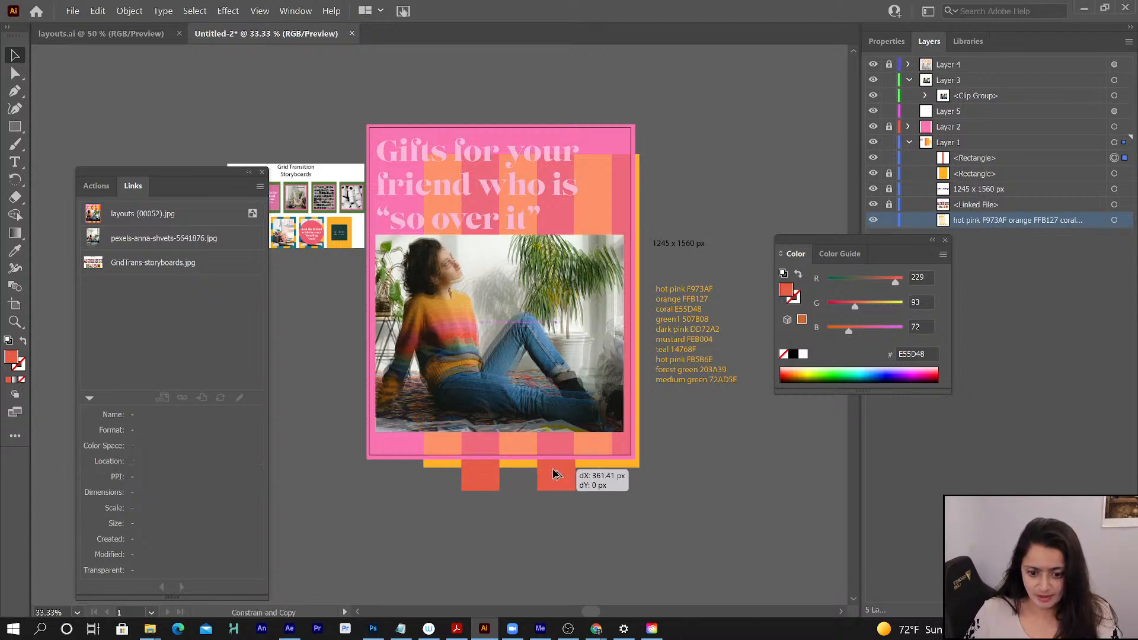
pyautogui.moveTo(555, 474); pyautogui.dragTo(630, 477)
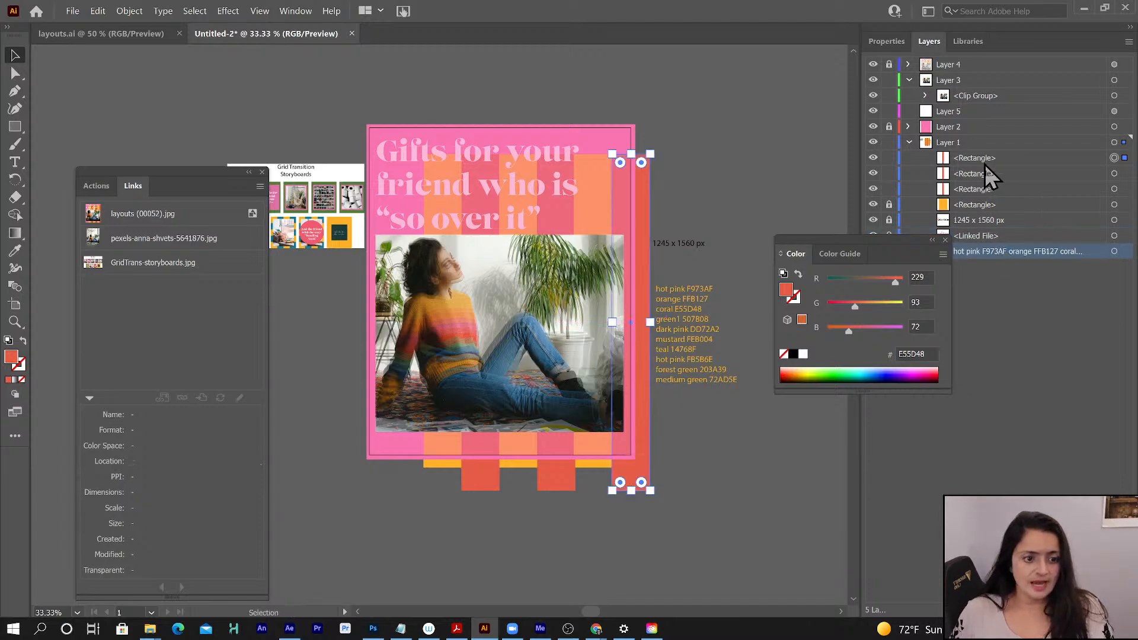
# - Select the orange rectangle and all three coral stripes together on Layer 1
pyautogui.keyDown('shift'); pyautogui.click(1114, 174); pyautogui.keyUp('shift')
pyautogui.keyDown('shift'); pyautogui.click(1114, 191); pyautogui.keyUp('shift')
pyautogui.keyDown('shift'); pyautogui.click(1114, 205); pyautogui.keyUp('shift')
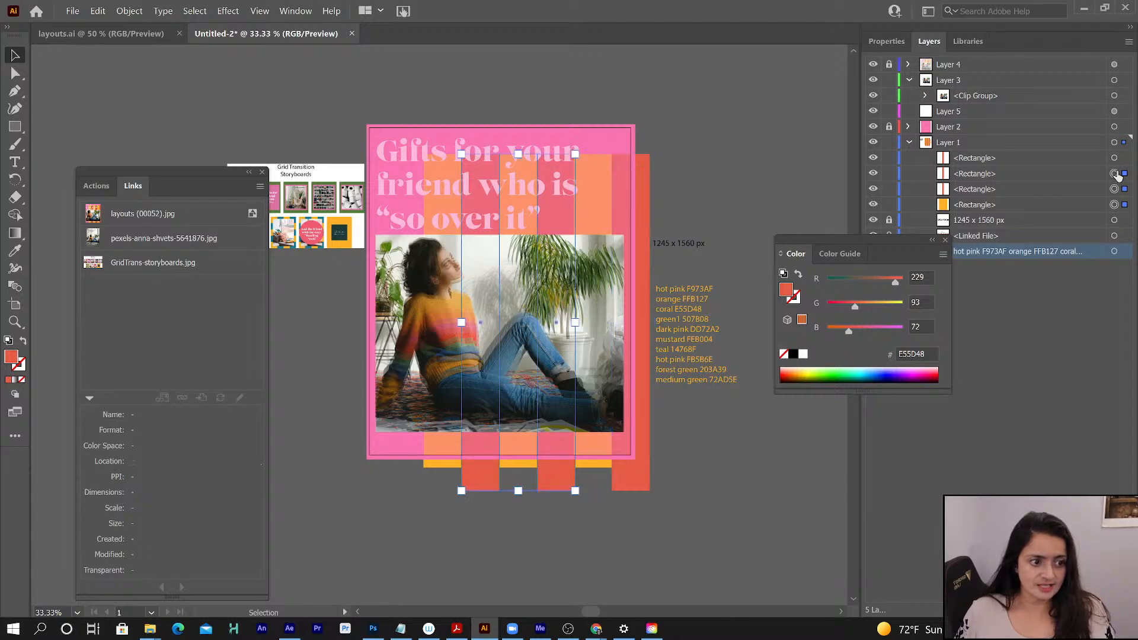
pyautogui.keyDown('shift'); pyautogui.click(1114, 159); pyautogui.keyUp('shift')
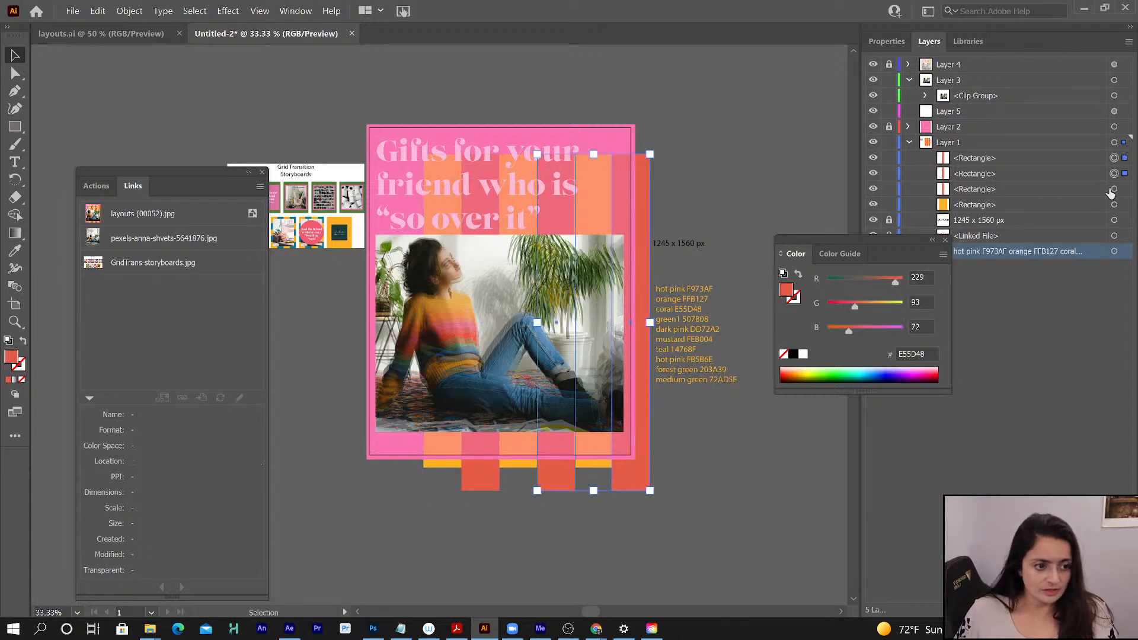
pyautogui.click(1030, 157)
pyautogui.keyDown('shift'); pyautogui.click(992, 205); pyautogui.keyUp('shift')
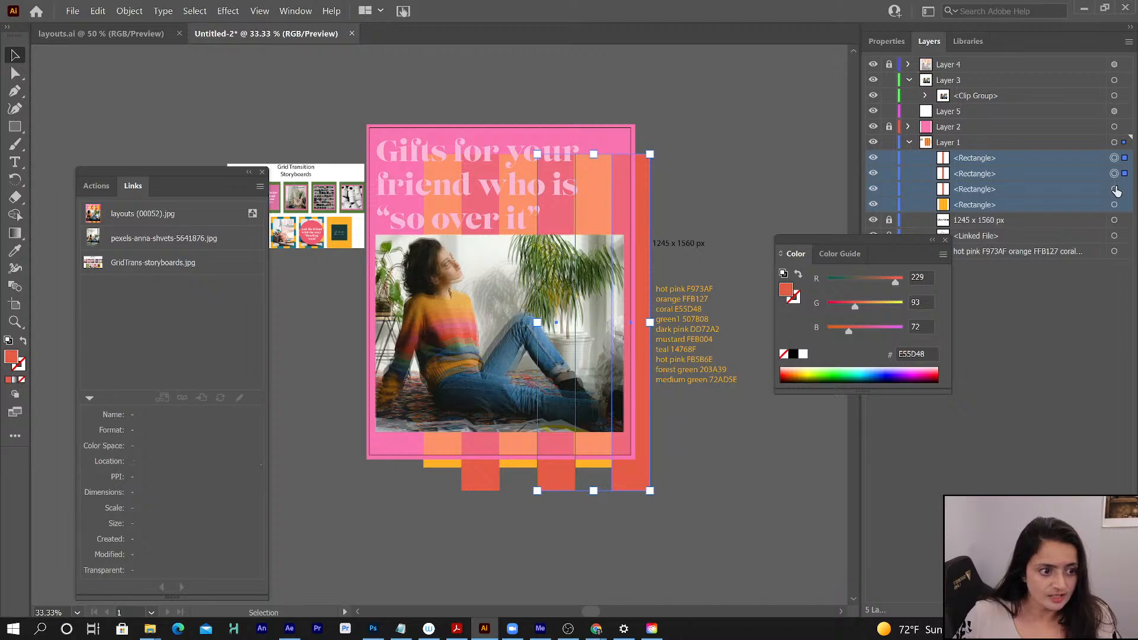
pyautogui.keyDown('shift'); pyautogui.click(1114, 191); pyautogui.keyUp('shift')
pyautogui.keyDown('shift'); pyautogui.click(1114, 206); pyautogui.keyUp('shift')
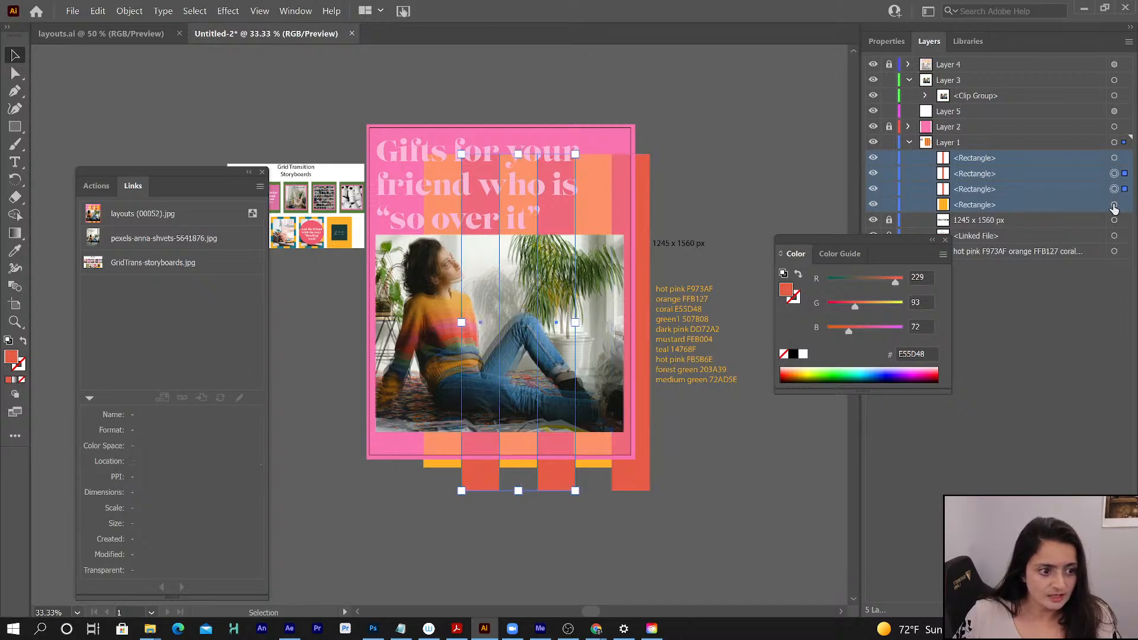
pyautogui.keyDown('shift'); pyautogui.click(1114, 159); pyautogui.keyUp('shift')
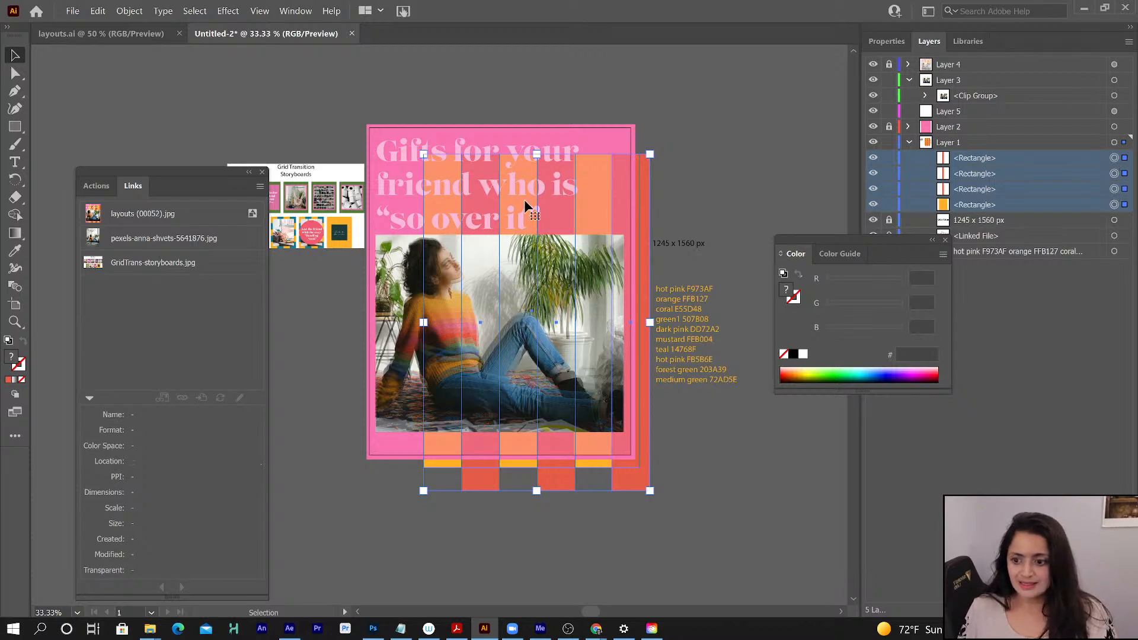
# - Try top-aligning the four rectangles to the artboard, undo it, and set the alignment reference to Align to Selection
pyautogui.click(296, 11)
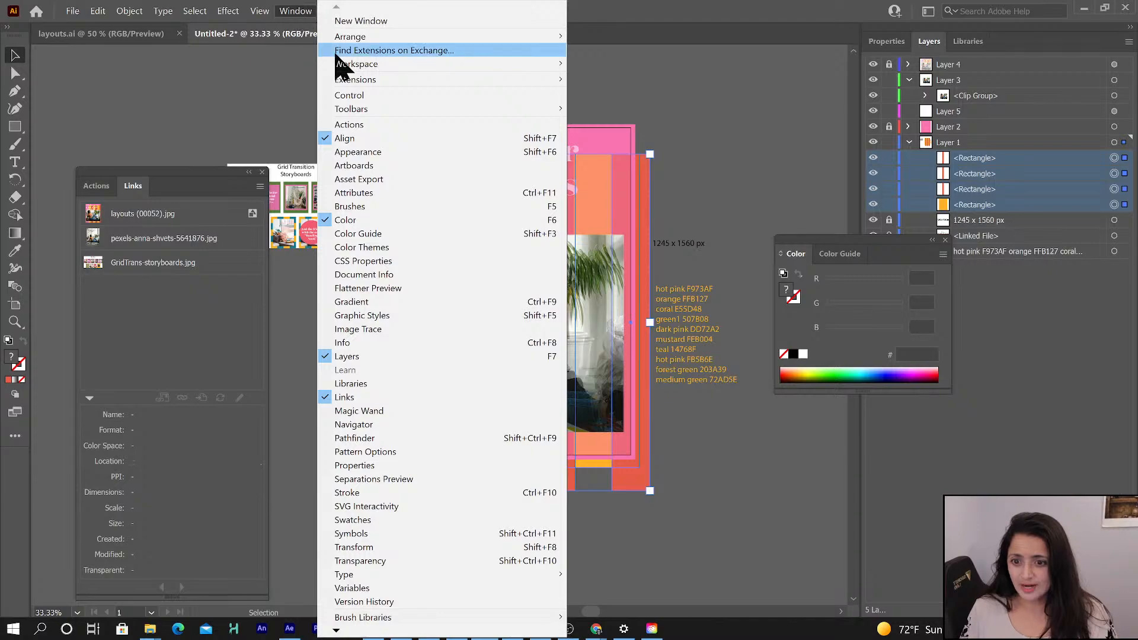
pyautogui.click(296, 12)
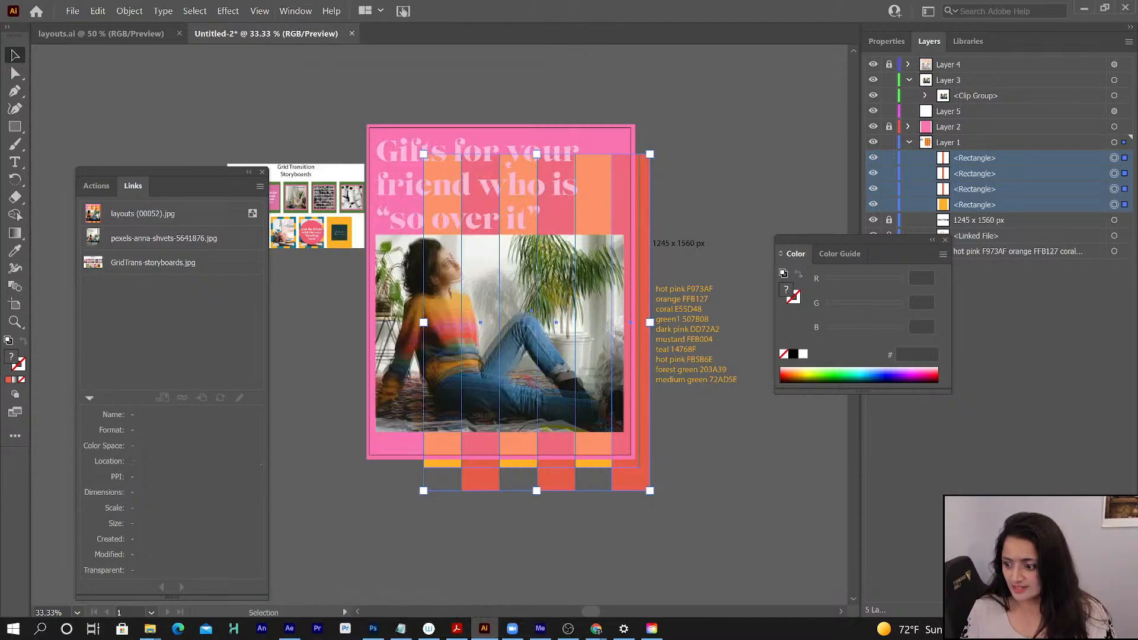
pyautogui.moveTo(491, 403); pyautogui.dragTo(174, 331)
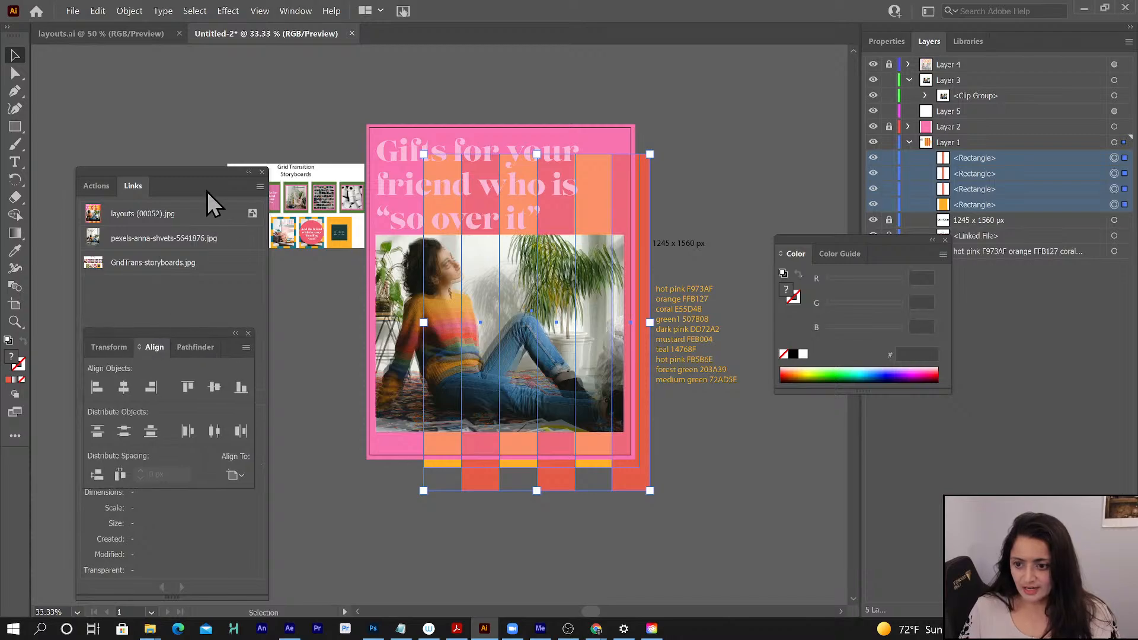
pyautogui.click(188, 387)
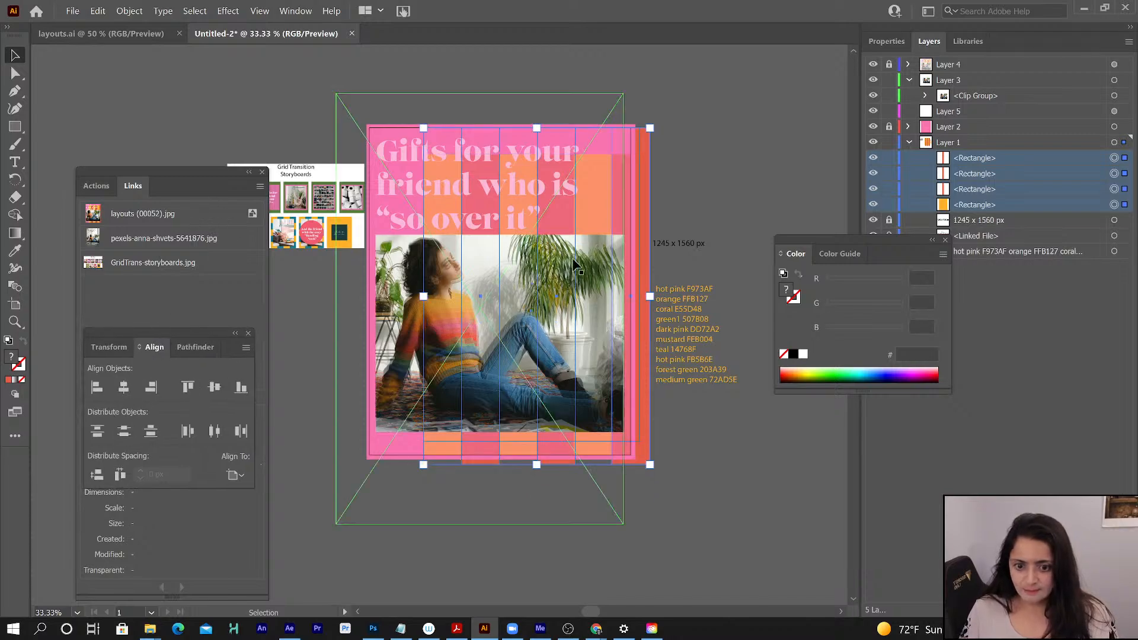
pyautogui.hotkey('ctrl', 'z')
pyautogui.click(233, 477)
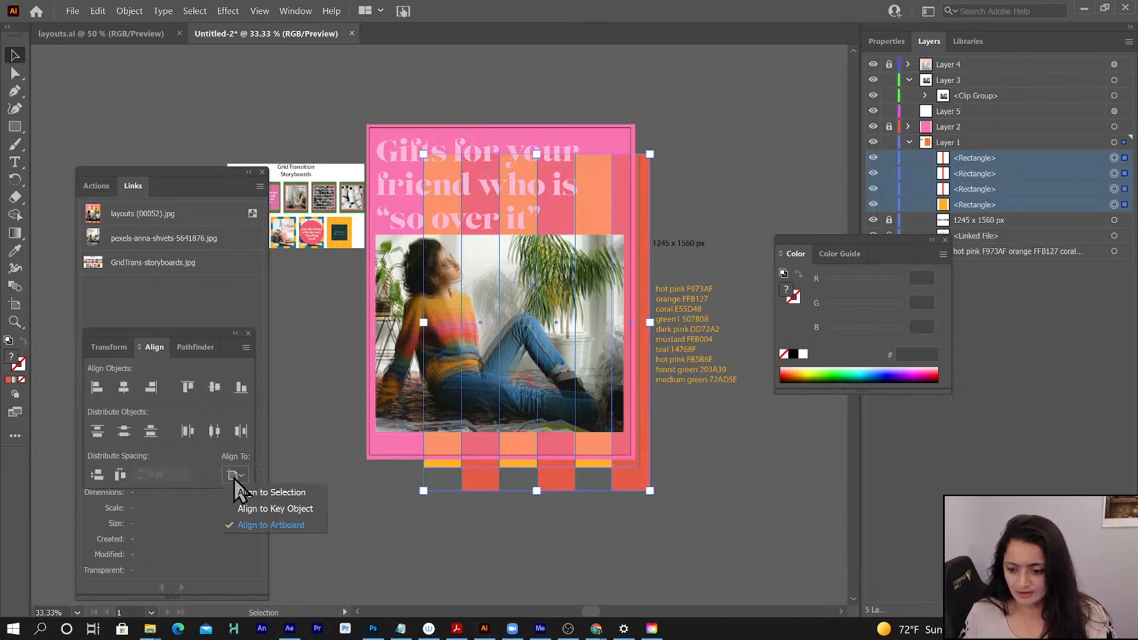
pyautogui.click(264, 493)
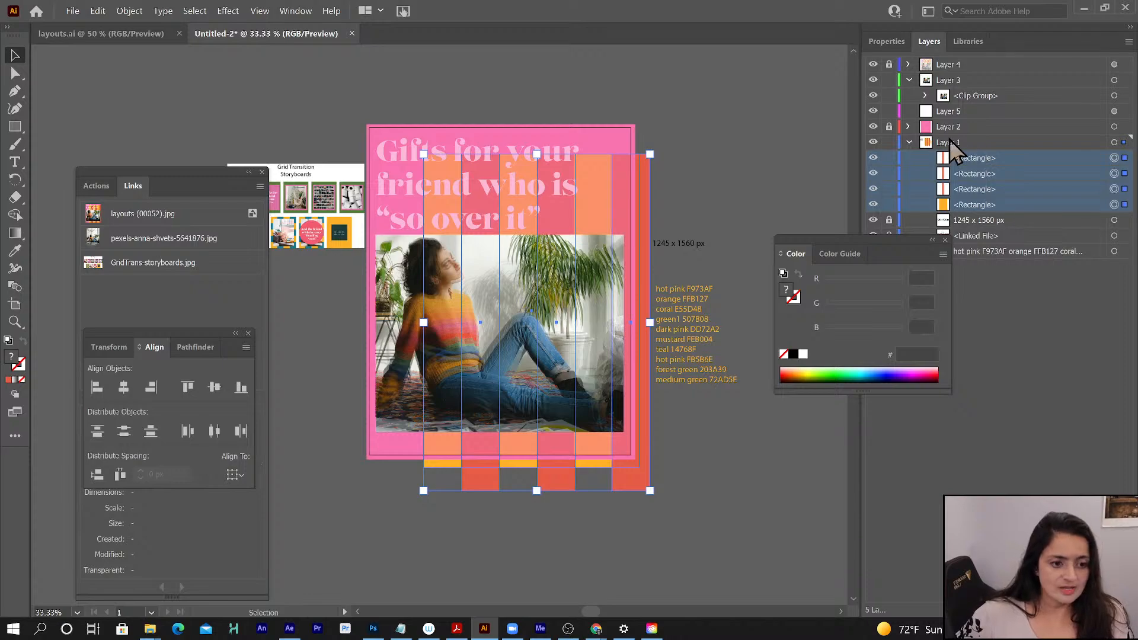
# - Move the orange rectangle and three coral stripes from Layer 1 into Layer 5 and collapse Layer 1
pyautogui.click(909, 142)
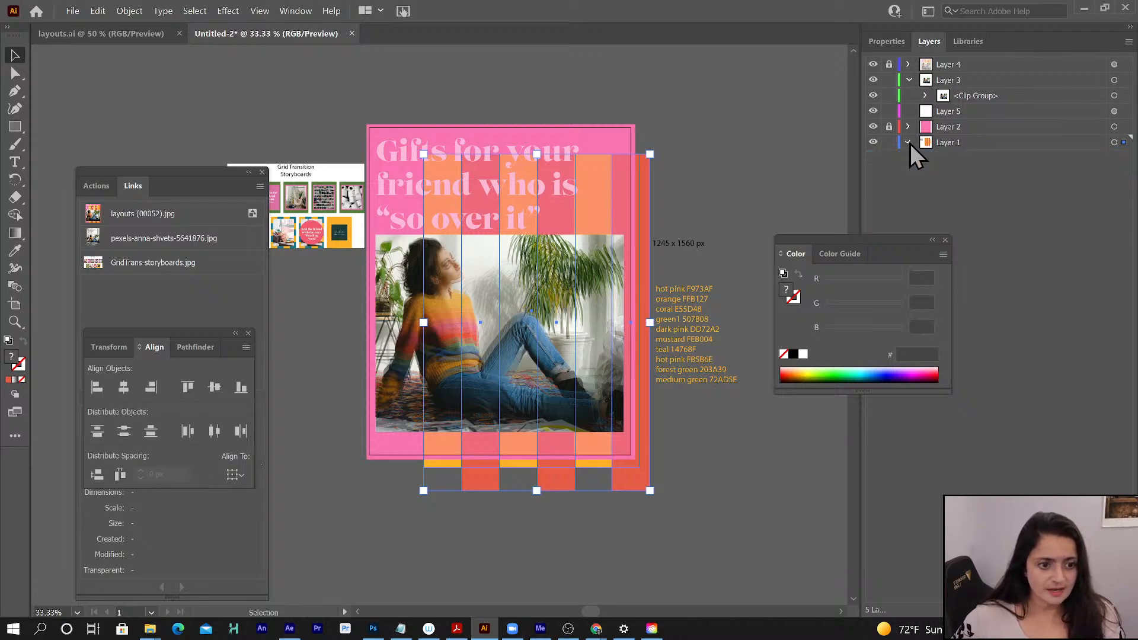
pyautogui.click(909, 142)
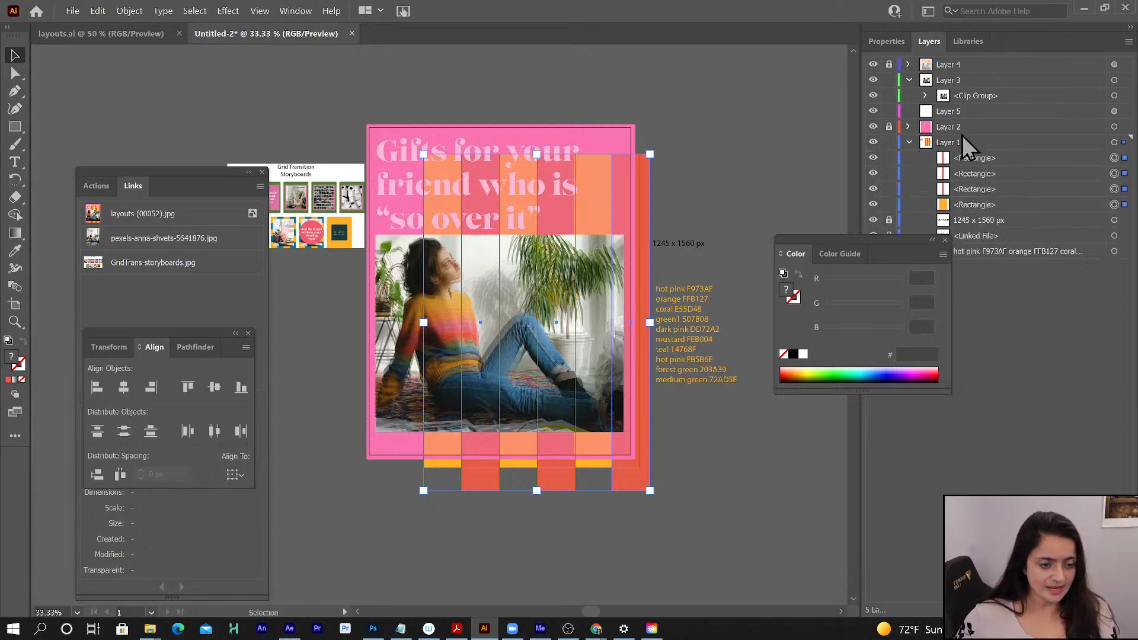
pyautogui.click(963, 157)
pyautogui.keyDown('shift'); pyautogui.click(965, 208); pyautogui.keyUp('shift')
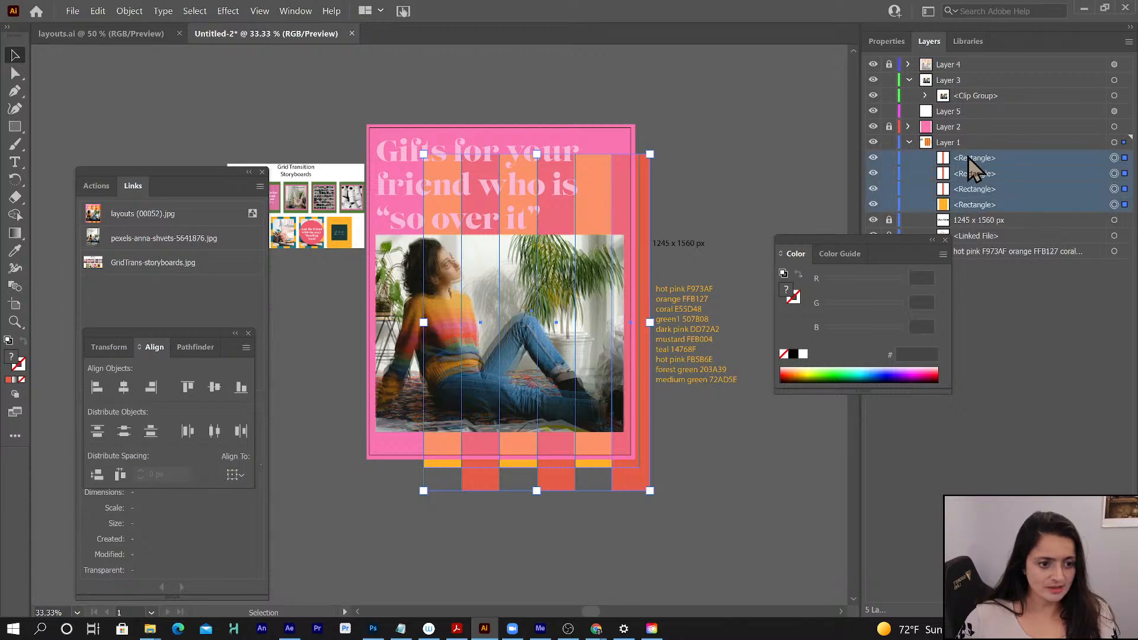
pyautogui.moveTo(969, 156); pyautogui.dragTo(952, 112)
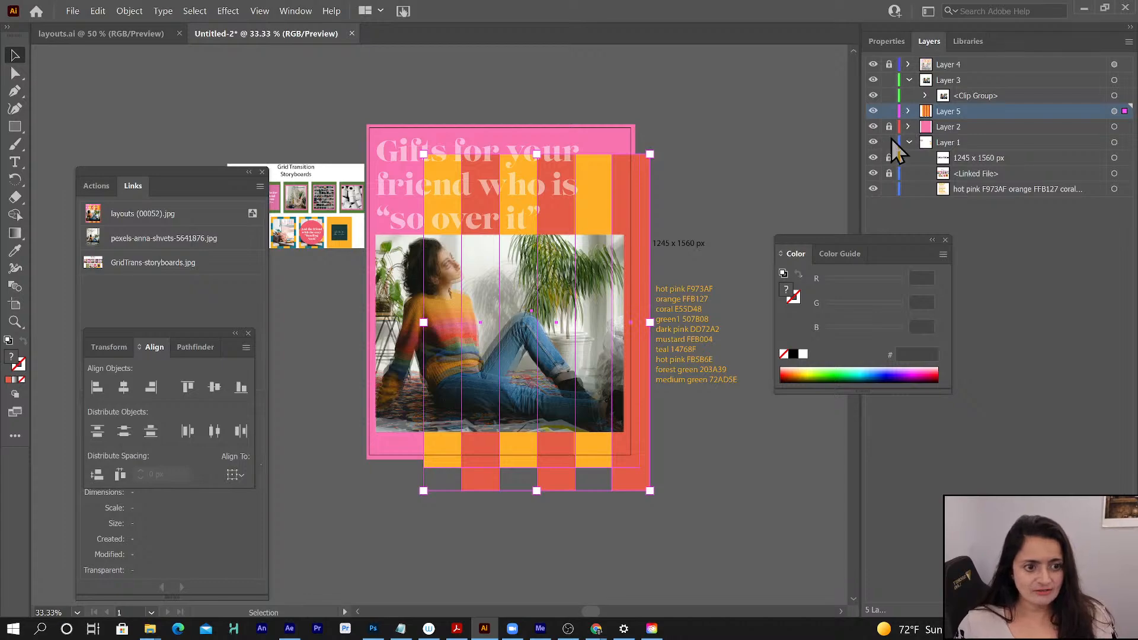
pyautogui.click(910, 143)
# - Hide the Layer 4 reference to examine the stripes and photo, deselect the stripes, activate Layer 3, and show Layer 4 again
pyautogui.click(874, 65)
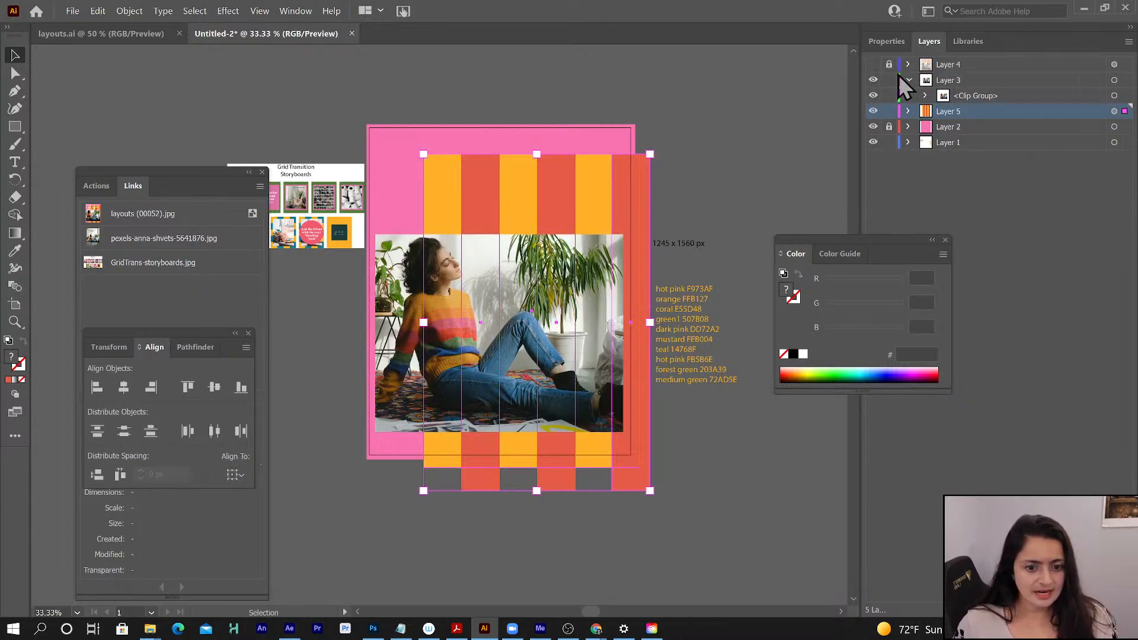
pyautogui.click(993, 154)
pyautogui.click(1114, 111)
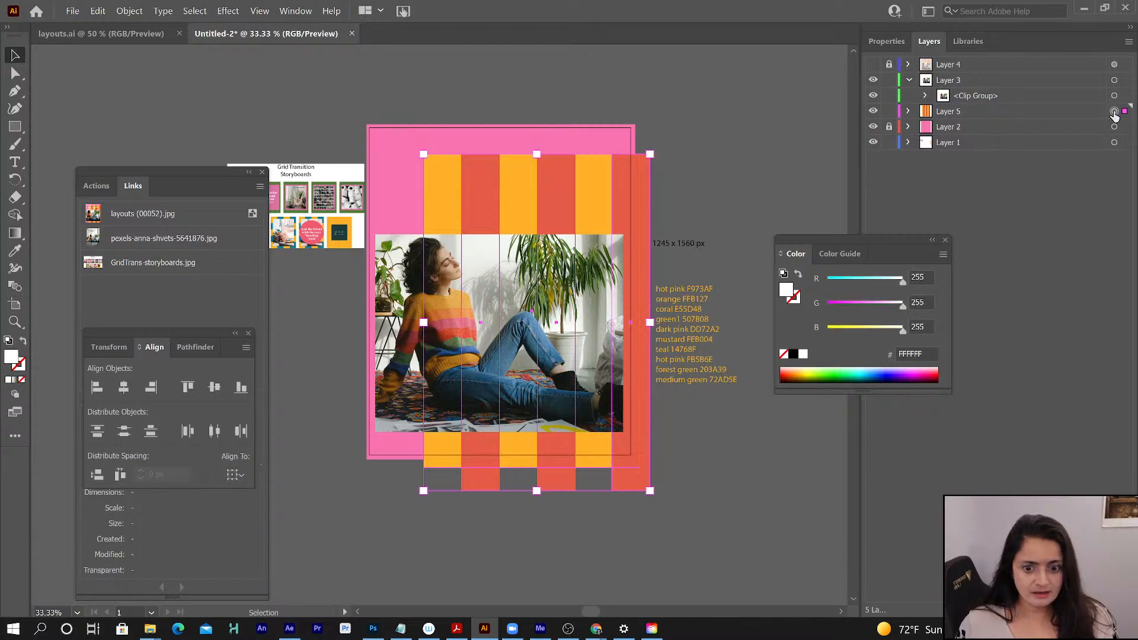
pyautogui.click(1114, 129)
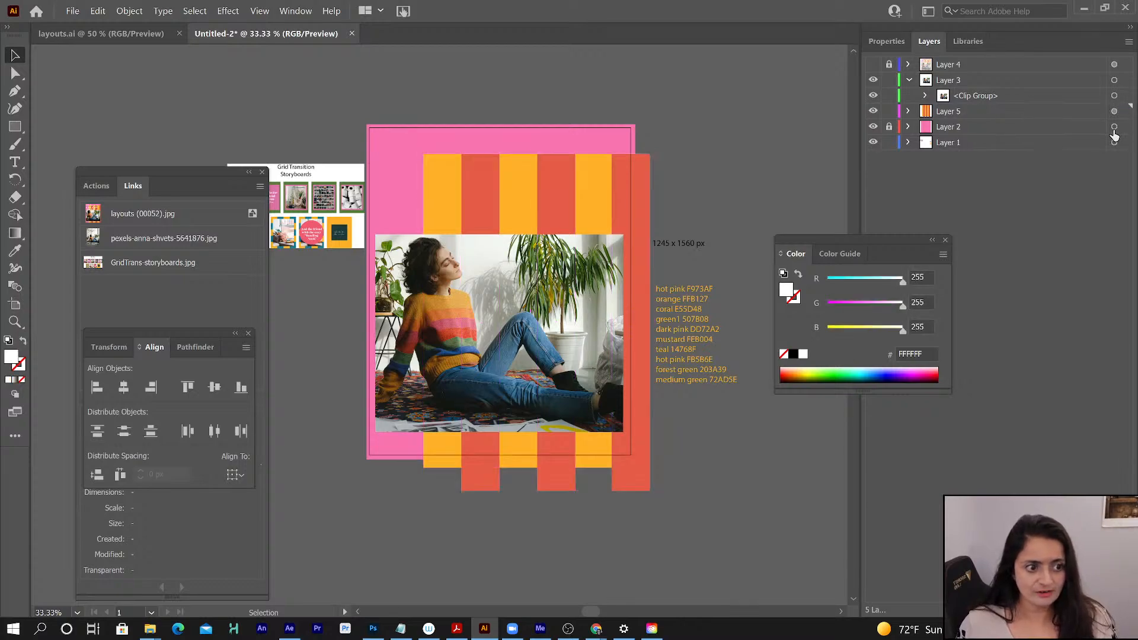
pyautogui.click(942, 83)
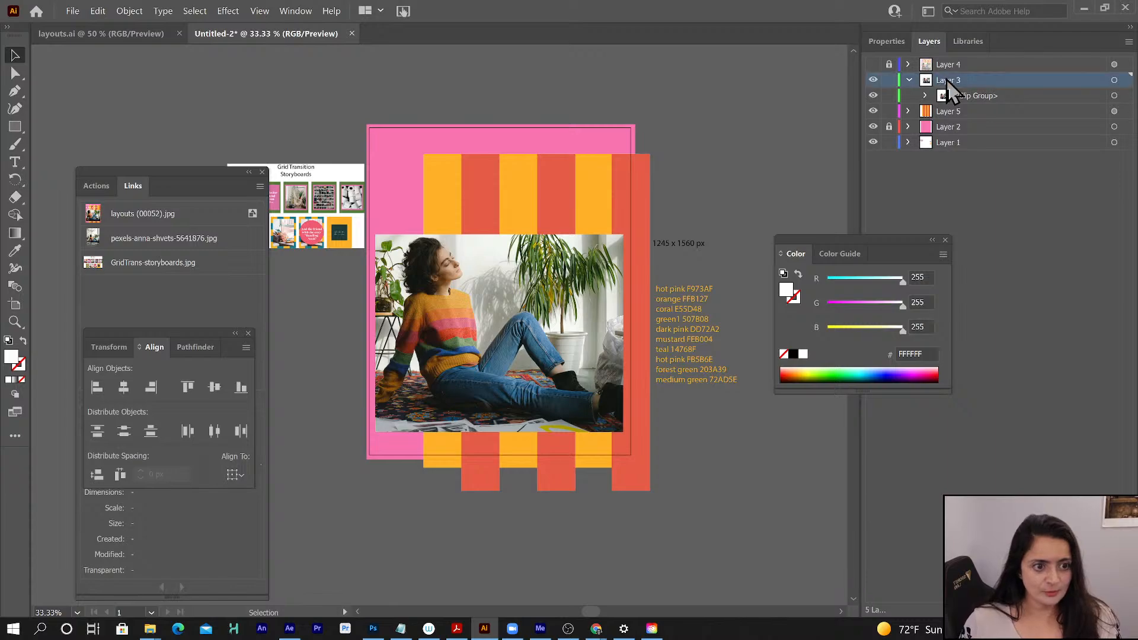
pyautogui.click(872, 71)
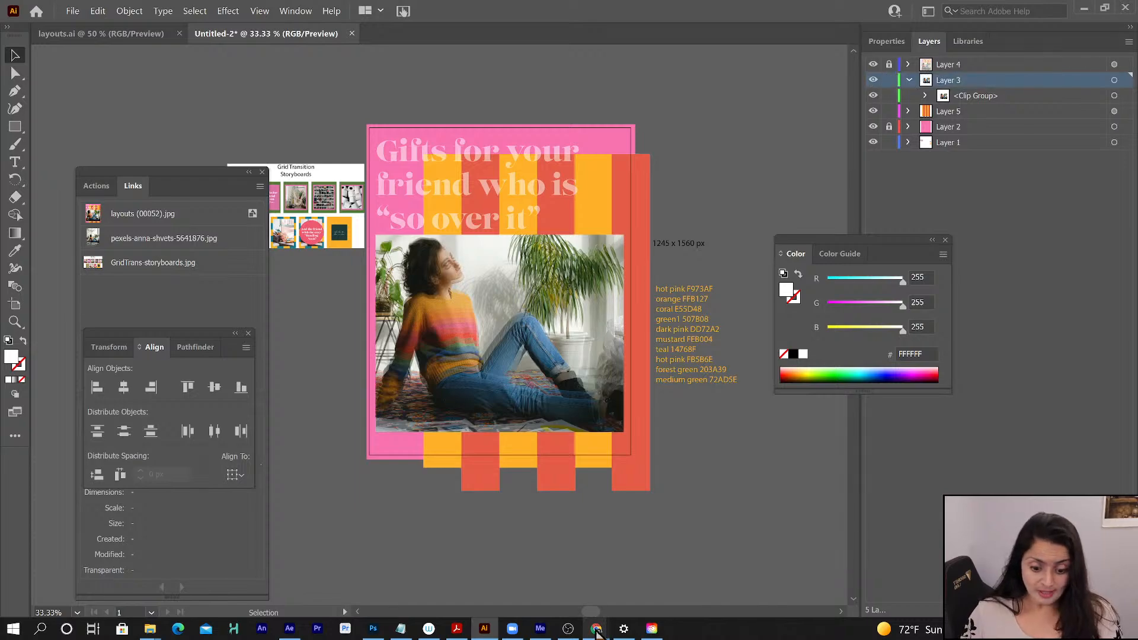
# - Switch to Chrome to review the boards folder in Drive and the grid transition assets document, and return to Illustrator
pyautogui.click(596, 630)
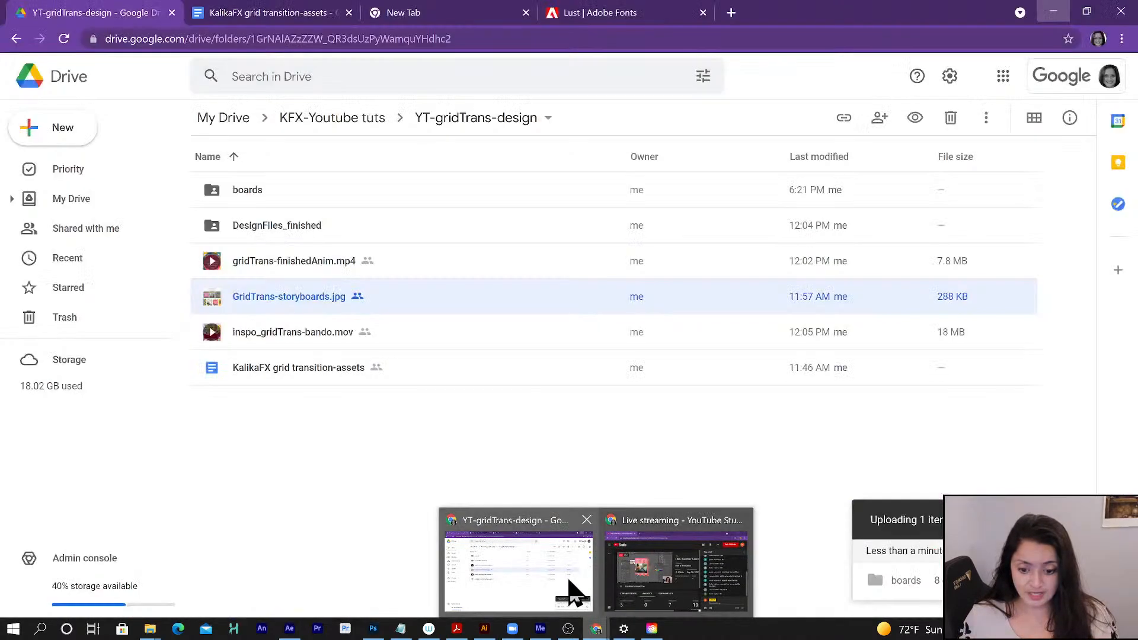
pyautogui.click(572, 593)
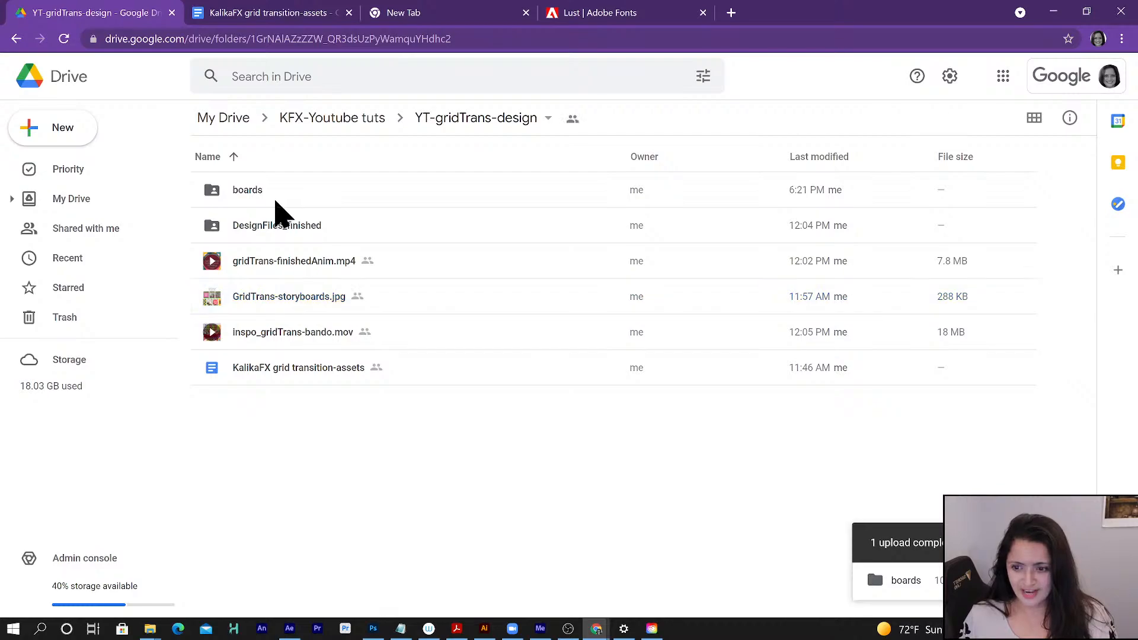
pyautogui.click(247, 195)
pyautogui.doubleClick(252, 204)
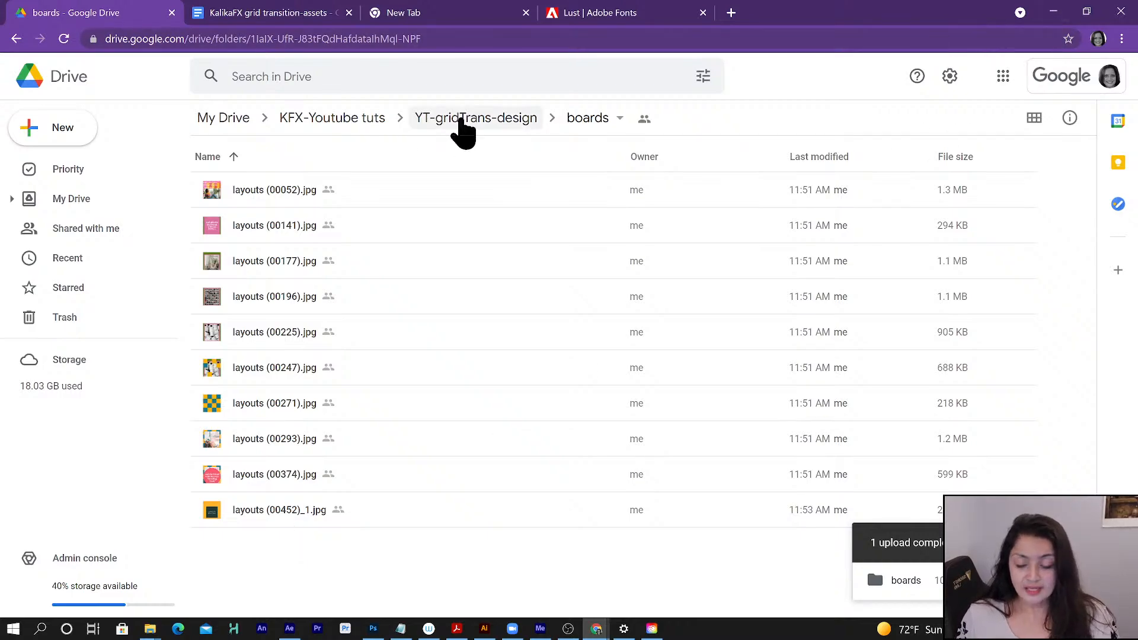
pyautogui.click(465, 121)
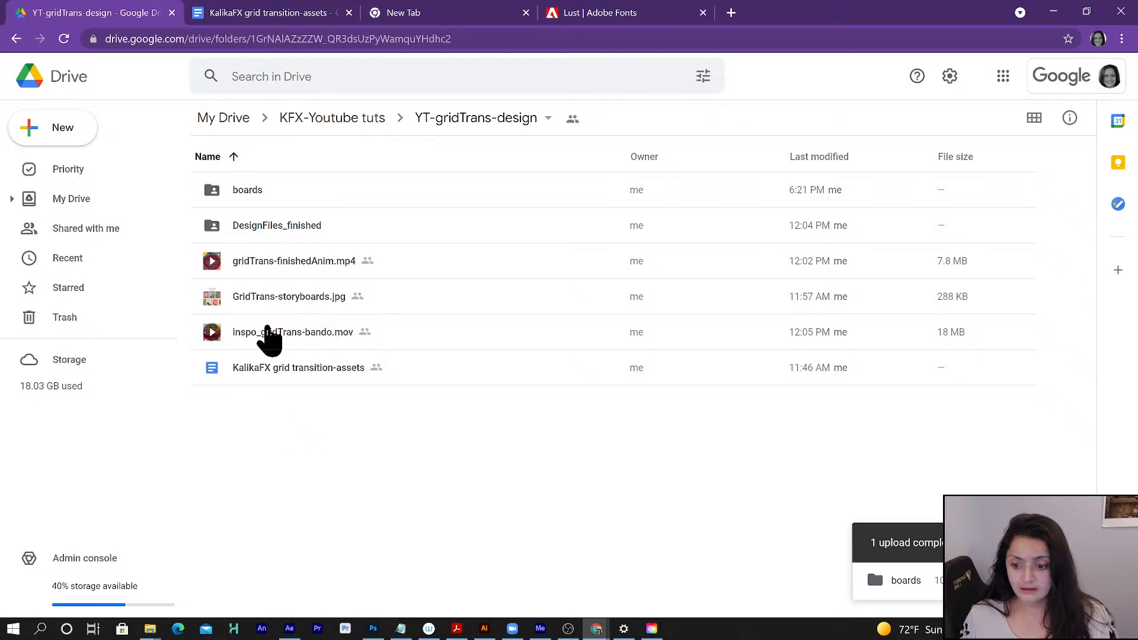
pyautogui.click(250, 13)
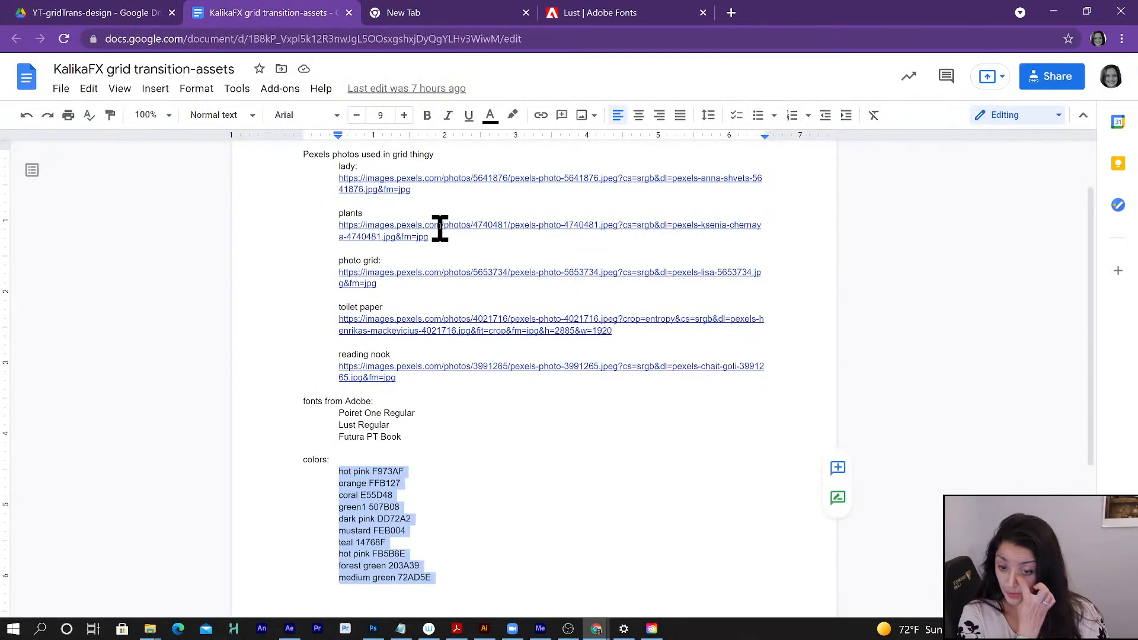
pyautogui.click(1053, 11)
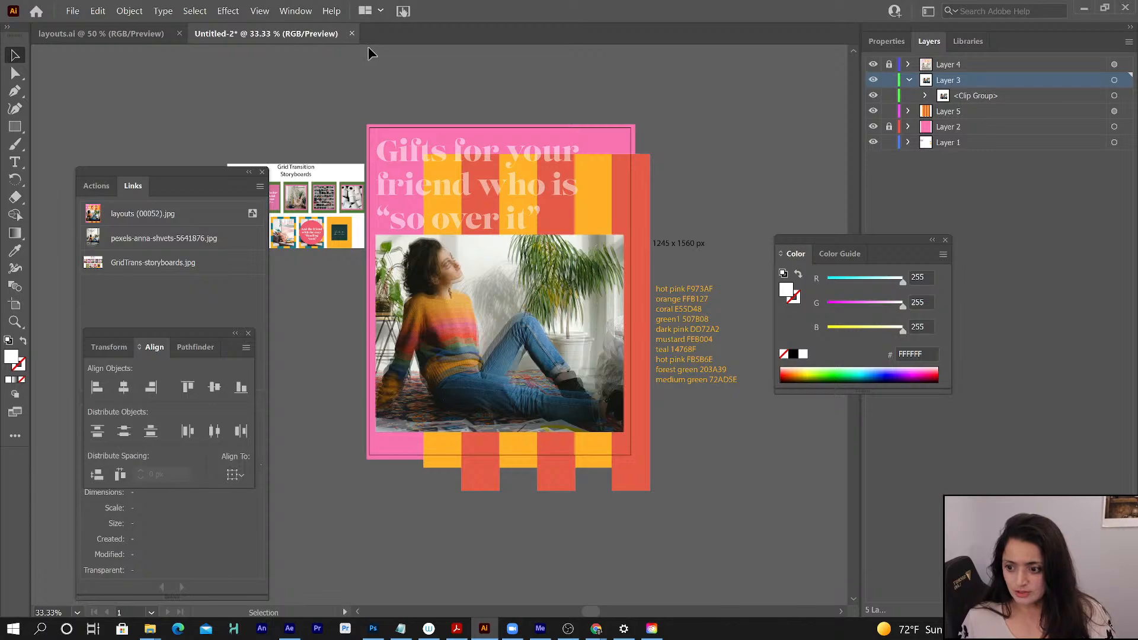
# - Add an area text box about 985 x 449 px over the reference headline on Layer 3 and set its font to Lust Regular
pyautogui.press('t')
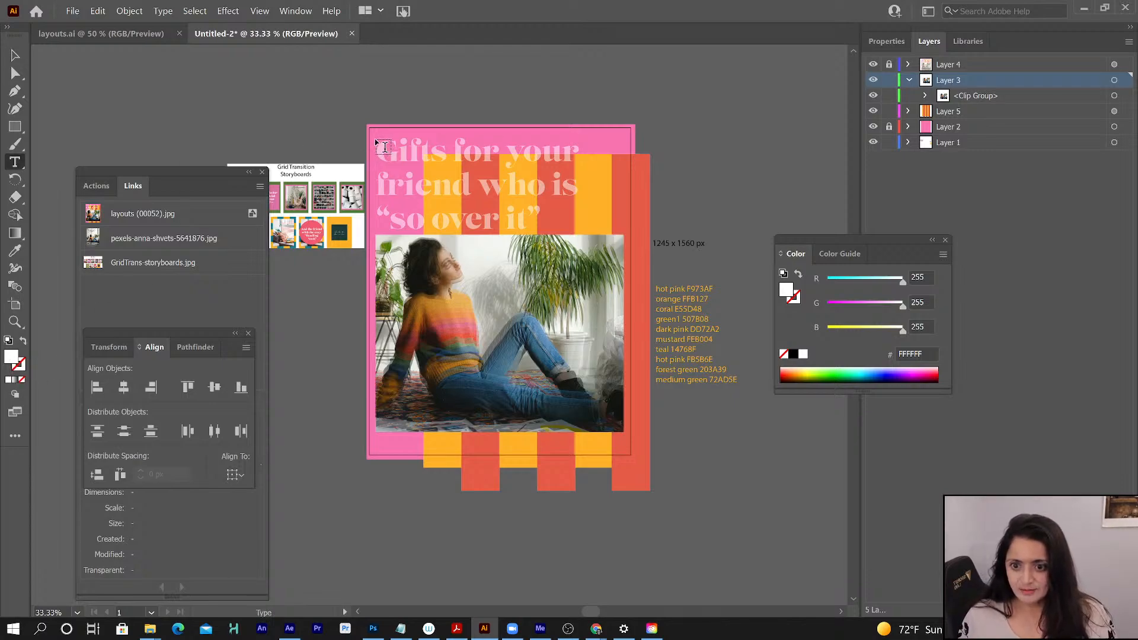
pyautogui.moveTo(376, 139); pyautogui.dragTo(583, 234)
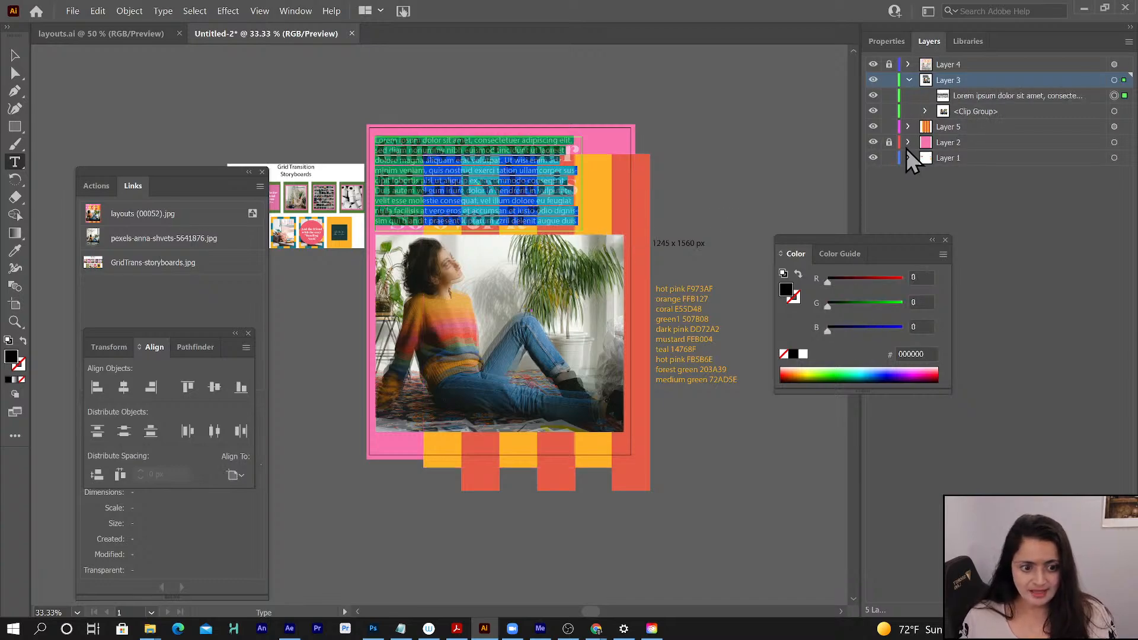
pyautogui.click(885, 41)
pyautogui.click(1030, 330)
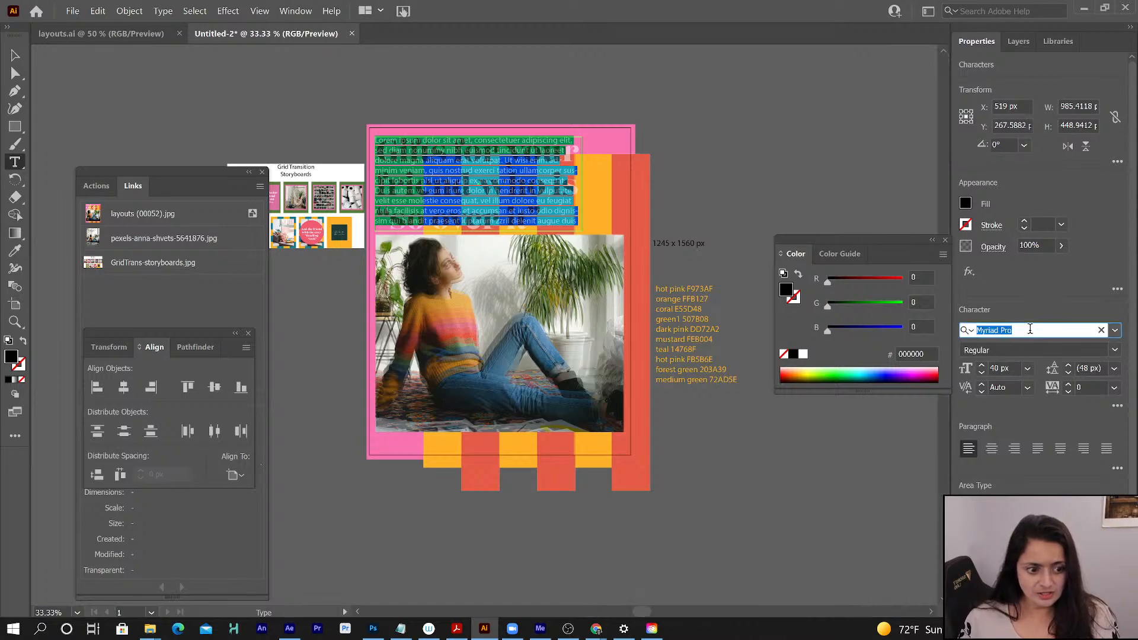
pyautogui.write('lust')
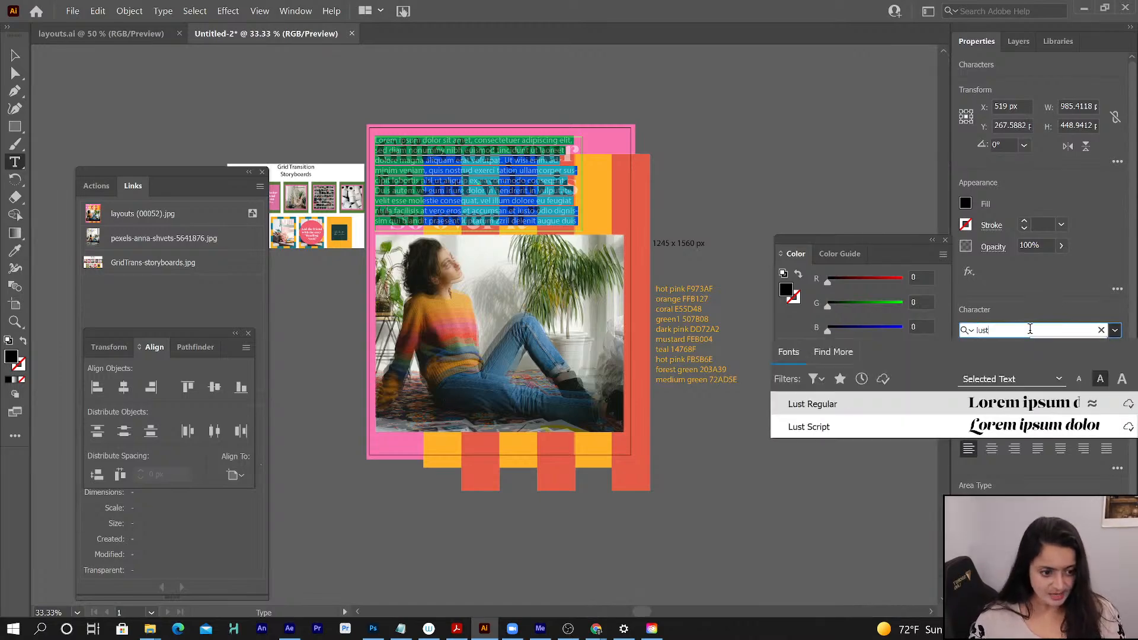
pyautogui.click(978, 405)
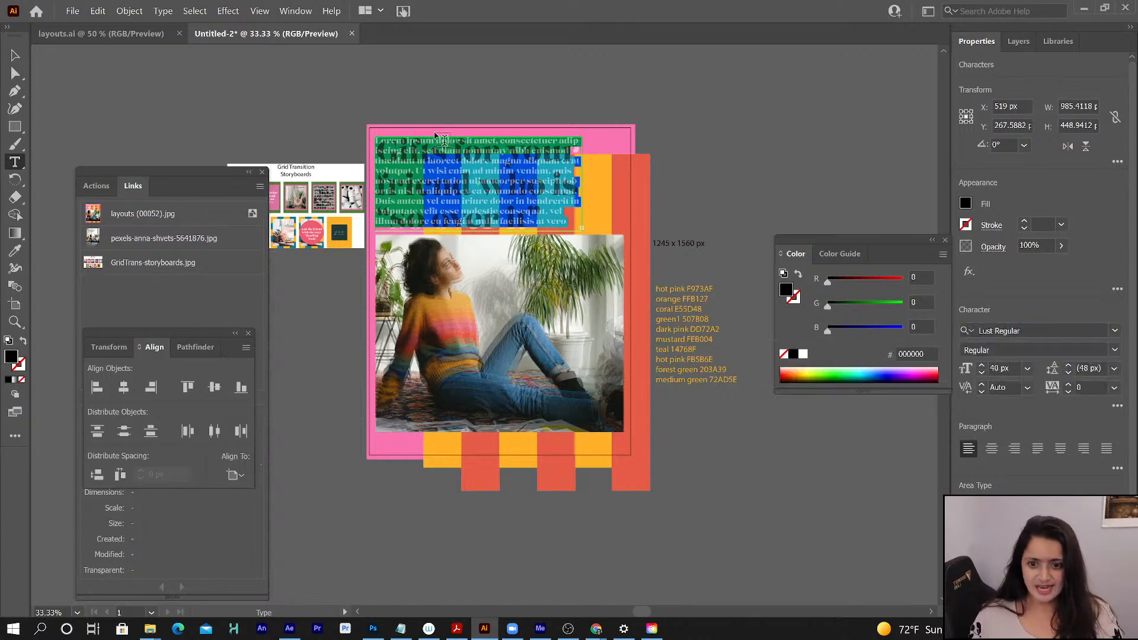
# - Replace the placeholder text in the new text box with: Gifts for your friend who is "so over it"
pyautogui.click(374, 143)
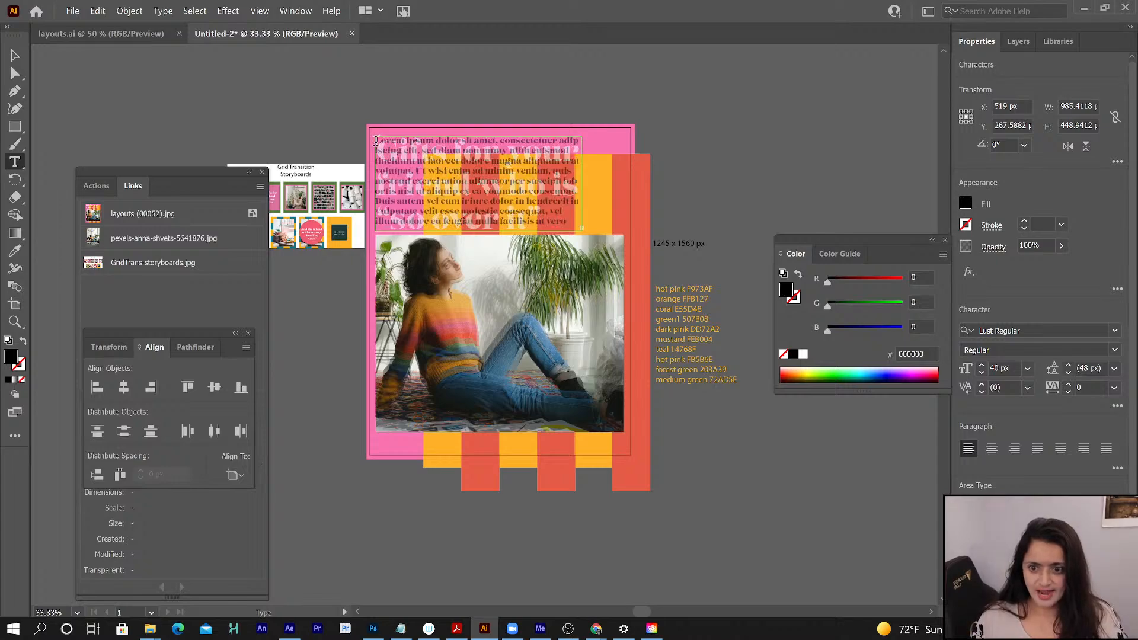
pyautogui.moveTo(376, 141); pyautogui.dragTo(584, 253)
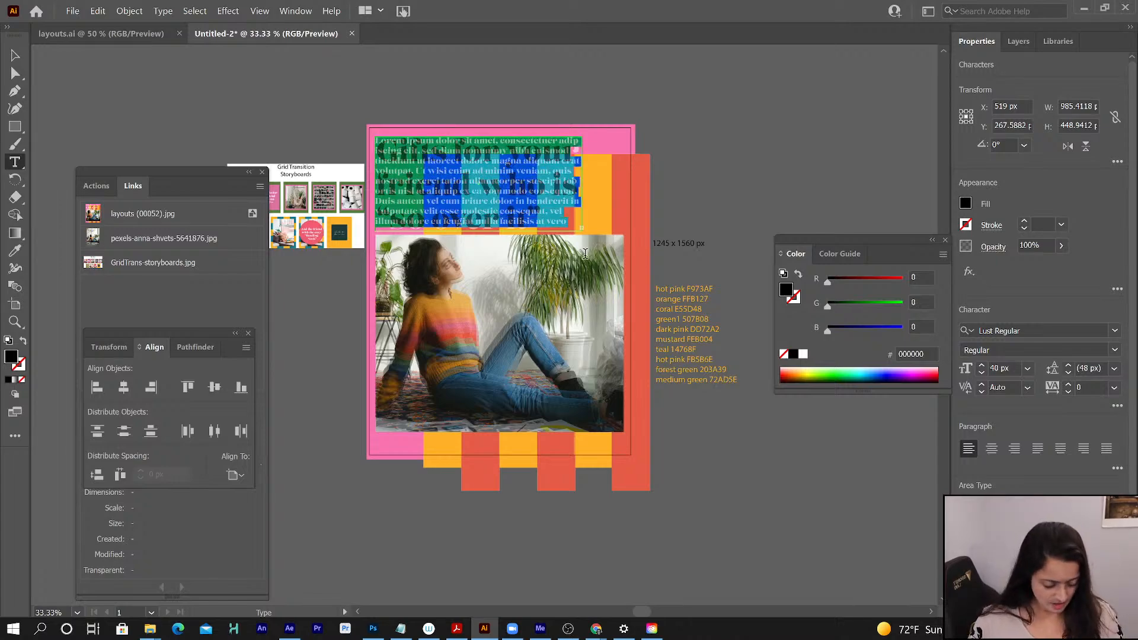
pyautogui.press('BackSpace')
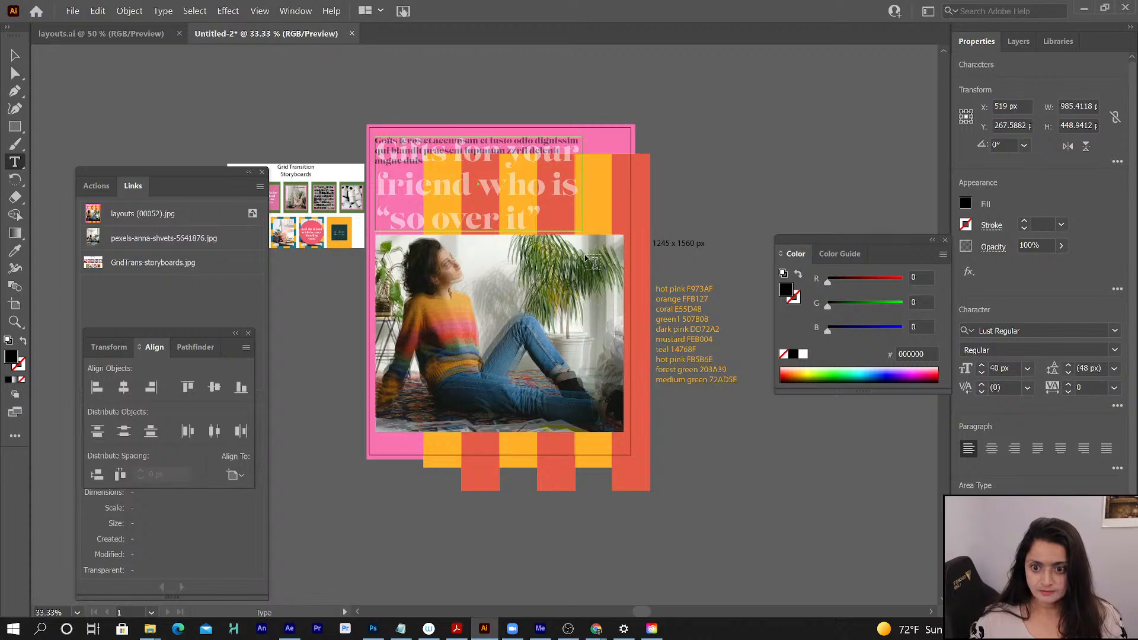
pyautogui.hotkey('ctrl', 'a')
pyautogui.press('BackSpace')
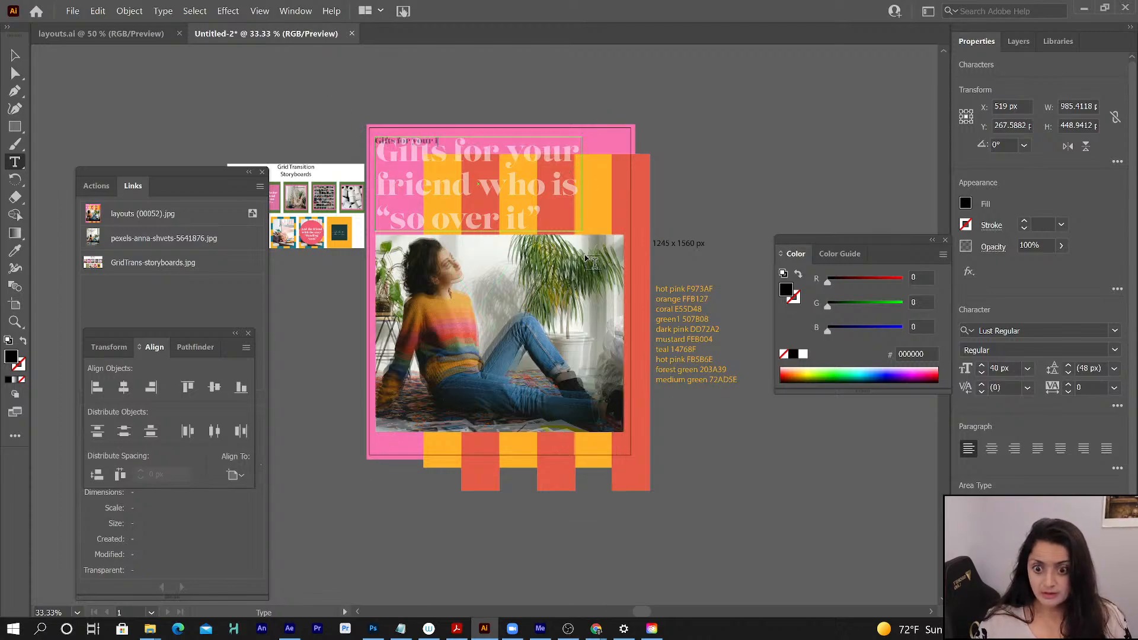
pyautogui.write('Gifts for your friend who i')
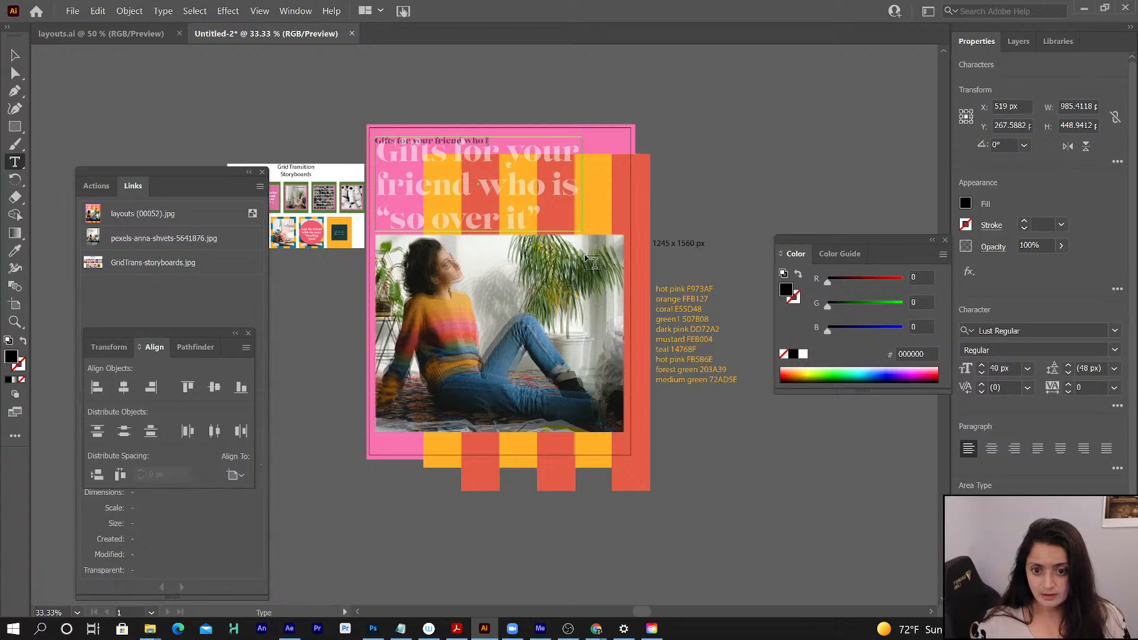
pyautogui.write('s "so over')
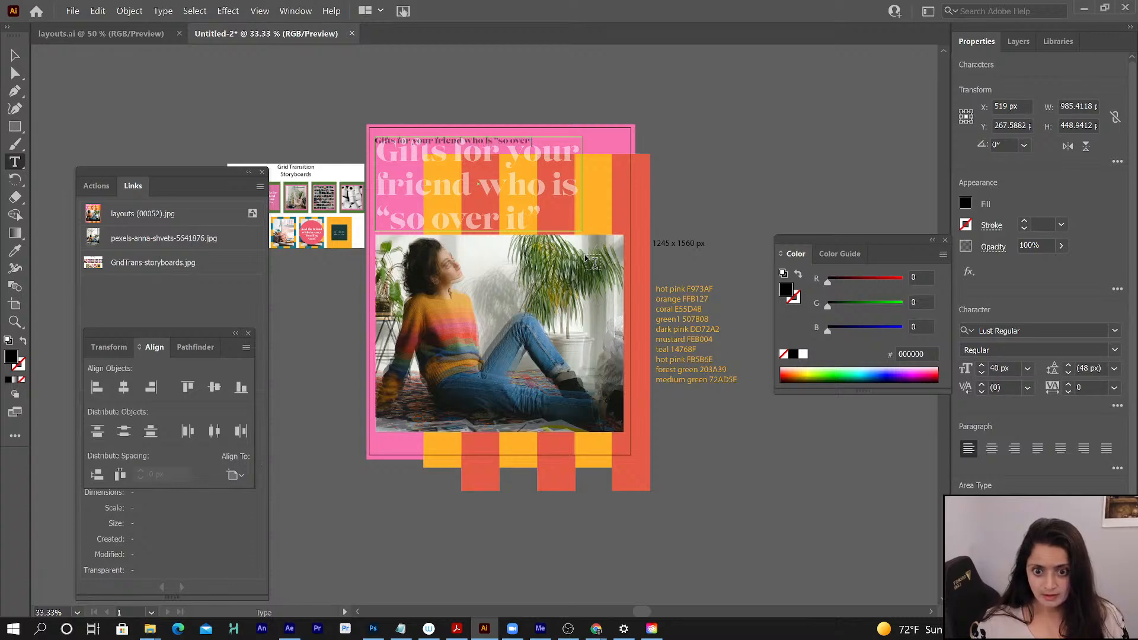
pyautogui.write(' it"')
# - Set the headline's font size to 140 px to match the reference and fill the text with white
pyautogui.hotkey('ctrl', 'a')
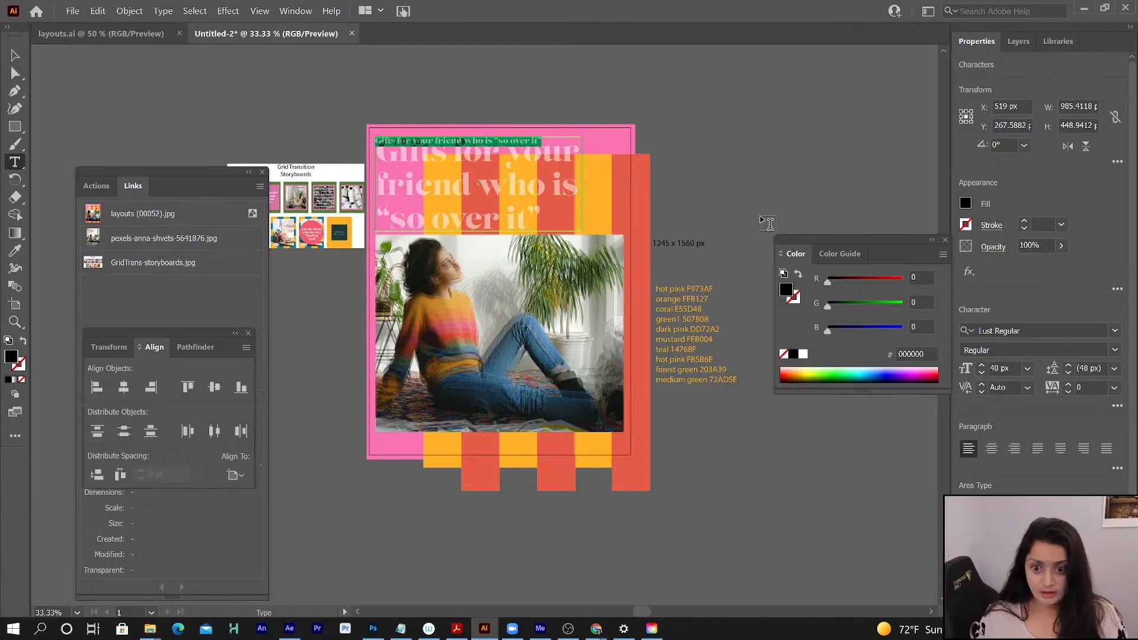
pyautogui.click(982, 365)
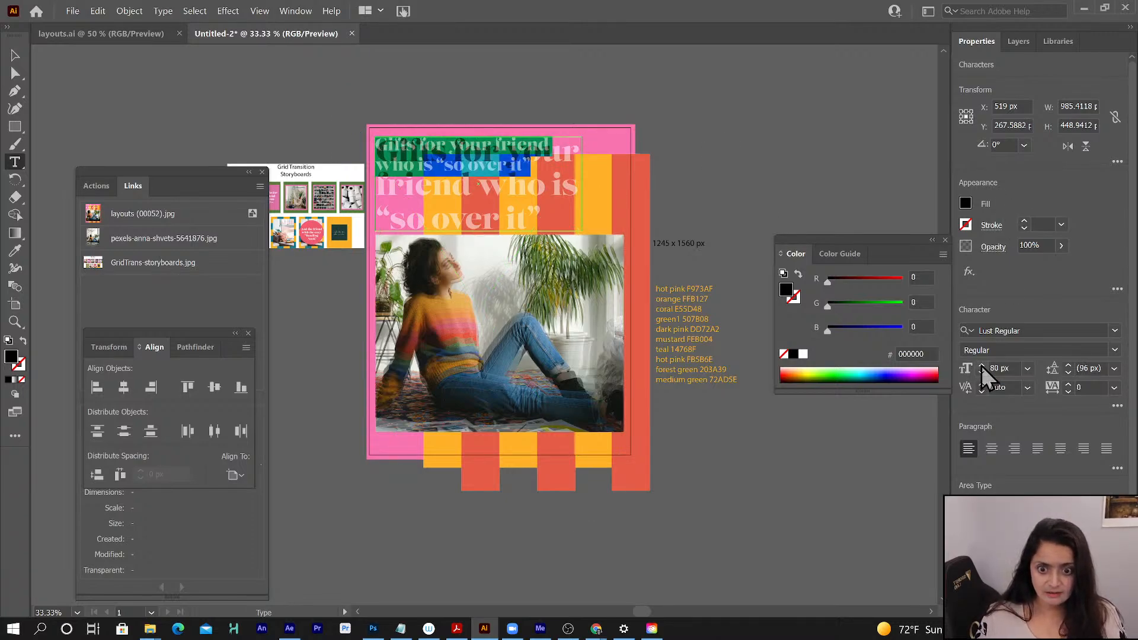
pyautogui.click(982, 365)
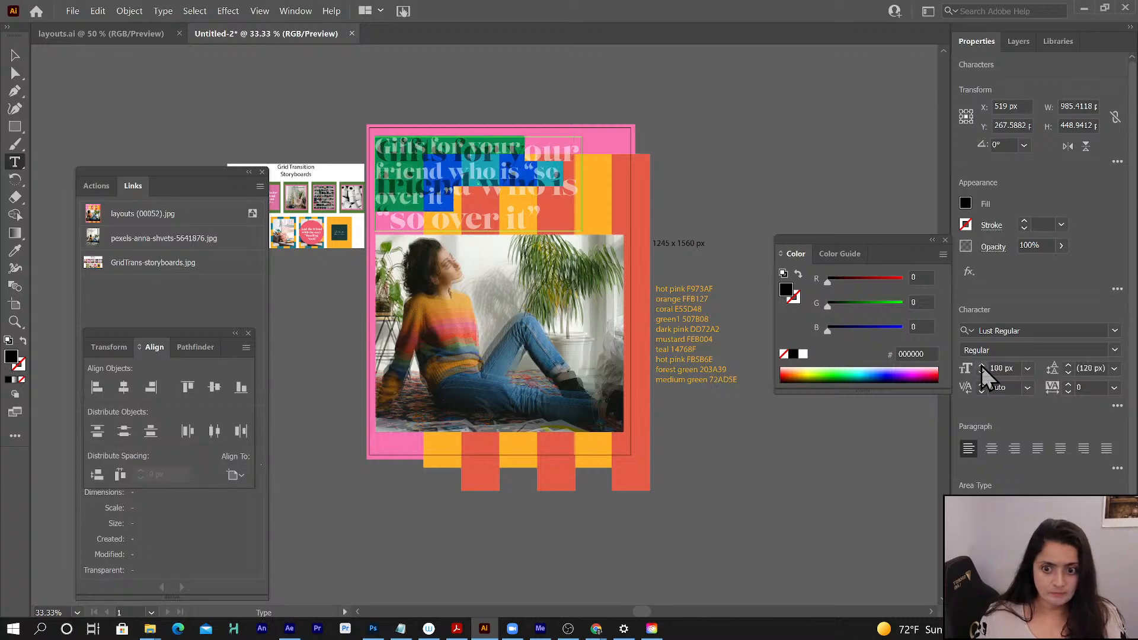
pyautogui.click(981, 365)
pyautogui.click(981, 365)
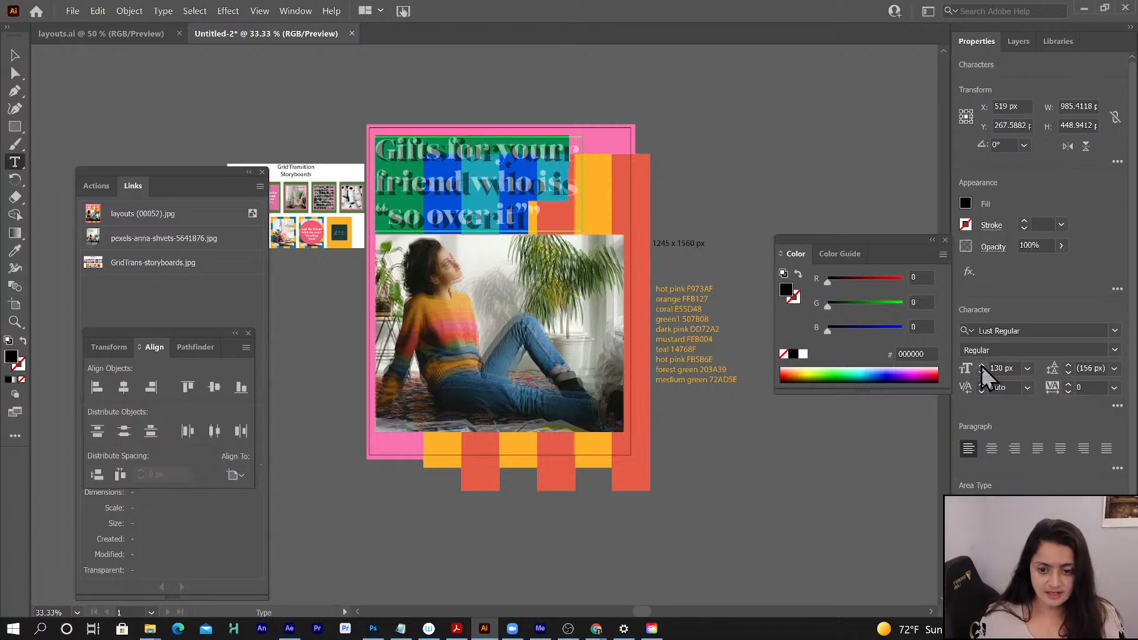
pyautogui.click(981, 365)
pyautogui.click(981, 365)
pyautogui.click(982, 365)
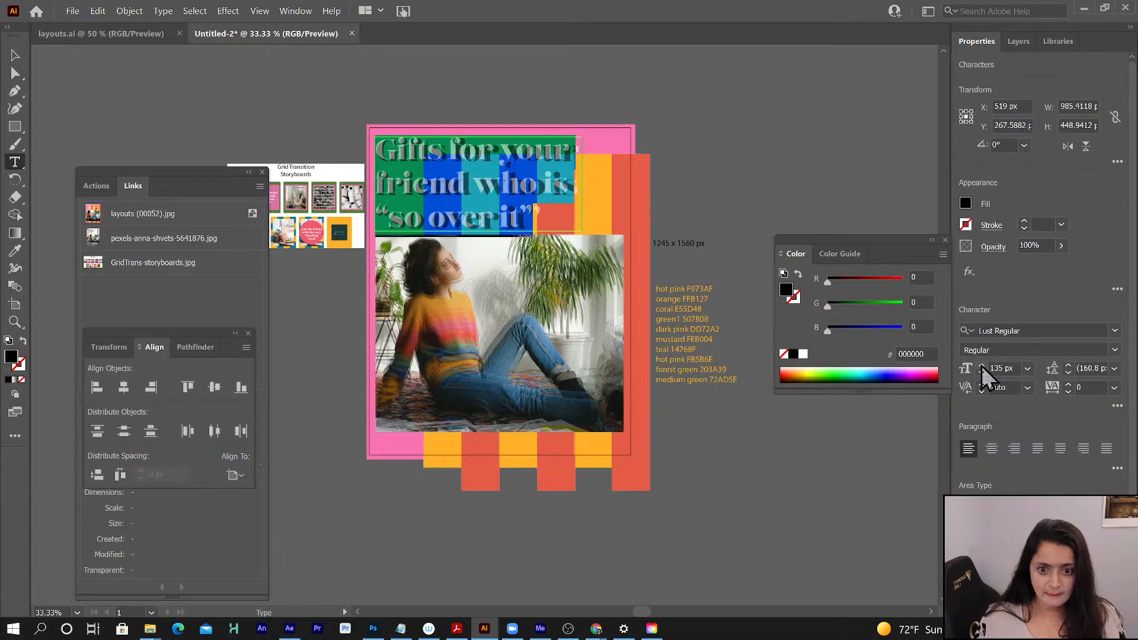
pyautogui.click(981, 365)
pyautogui.click(982, 365)
pyautogui.click(982, 365)
pyautogui.click(982, 365)
pyautogui.click(981, 365)
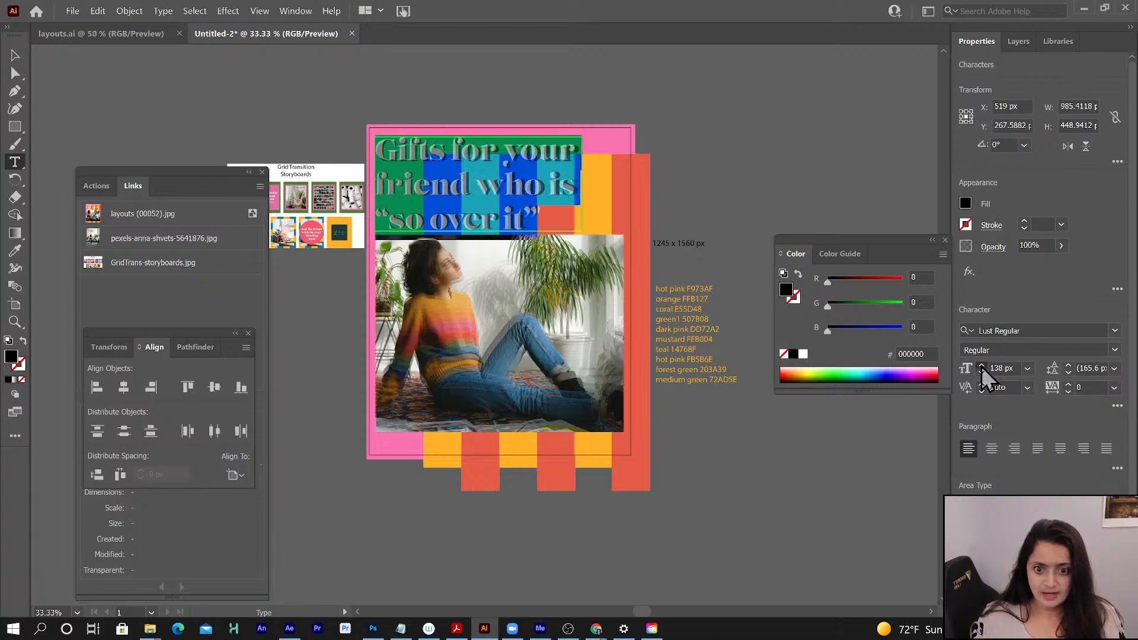
pyautogui.click(981, 365)
pyautogui.click(981, 365)
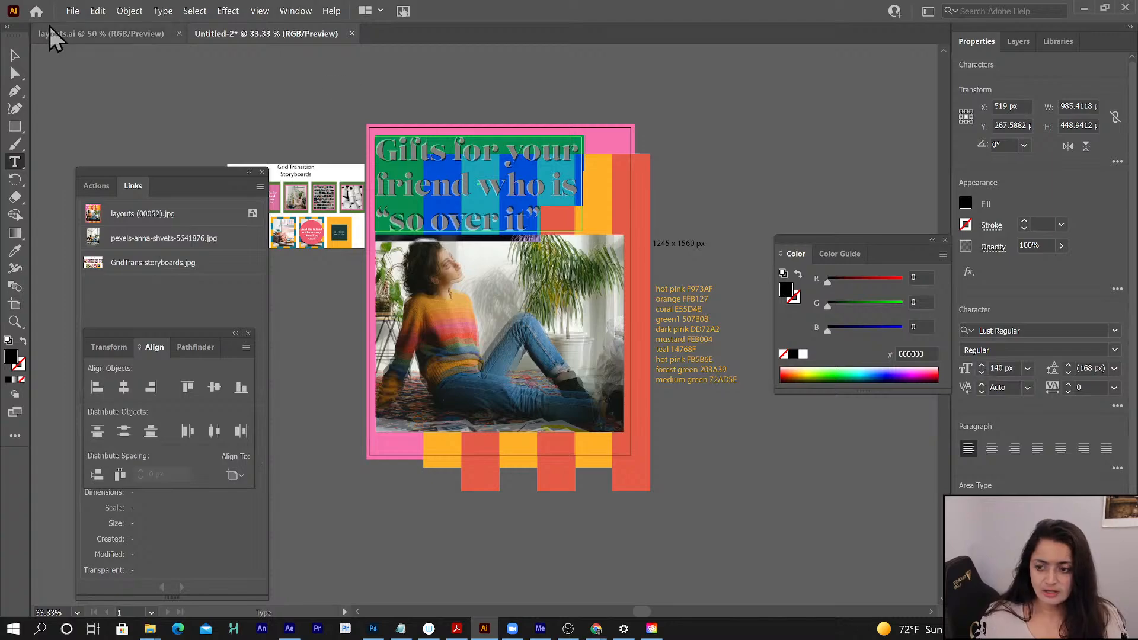
pyautogui.click(14, 55)
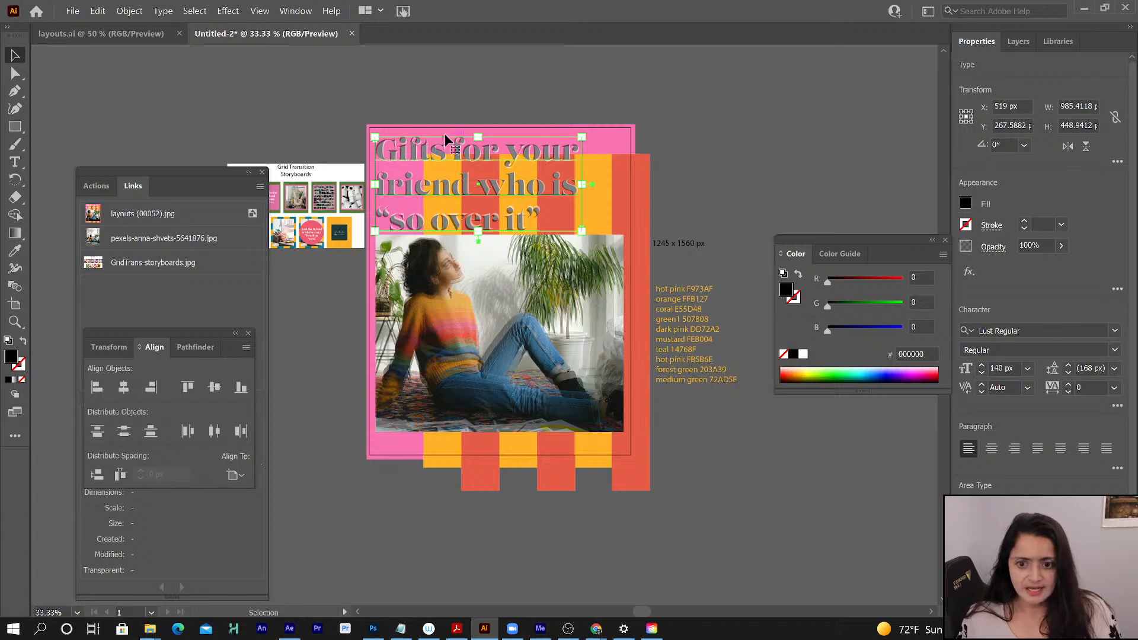
pyautogui.click(803, 354)
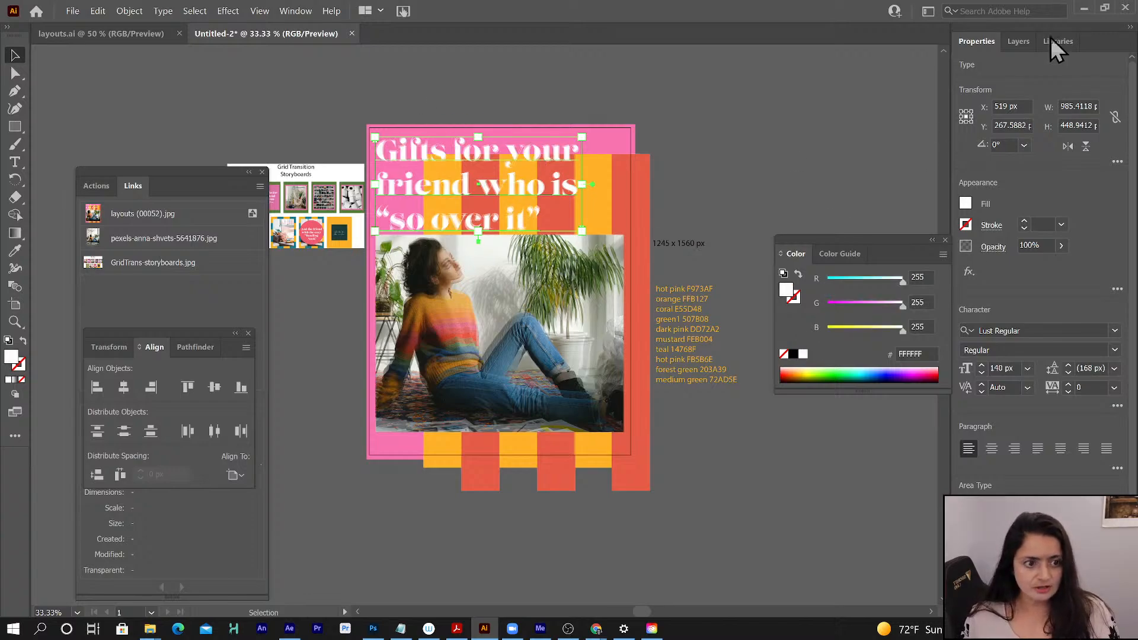
# - Rename Layer 3 as L1-text+photo and collapse it
pyautogui.click(1019, 40)
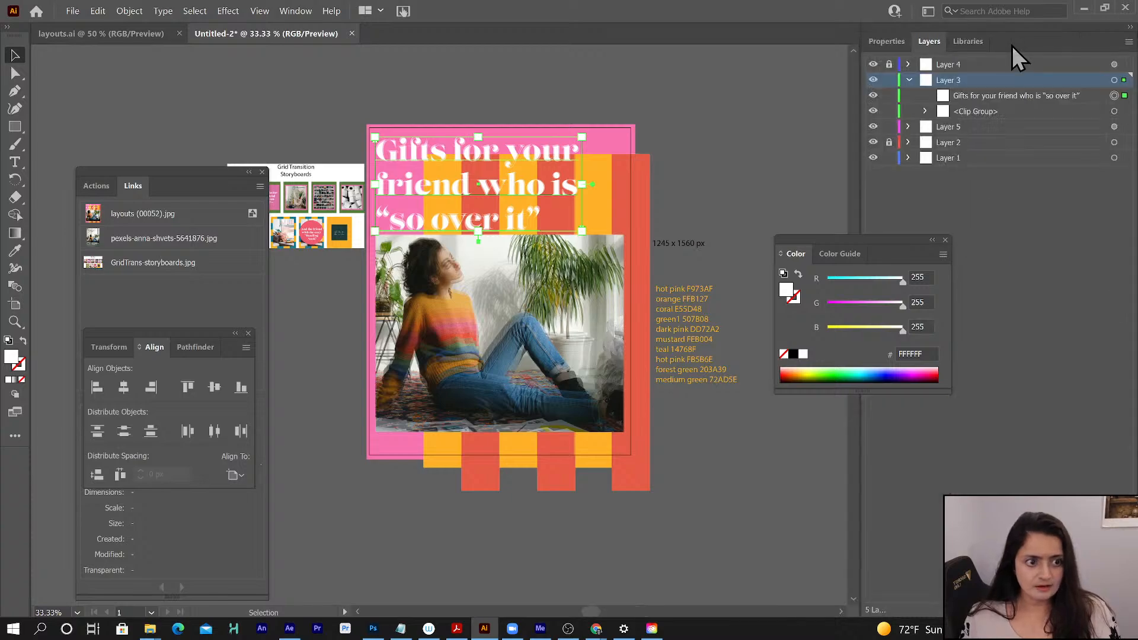
pyautogui.doubleClick(946, 80)
pyautogui.write('L1')
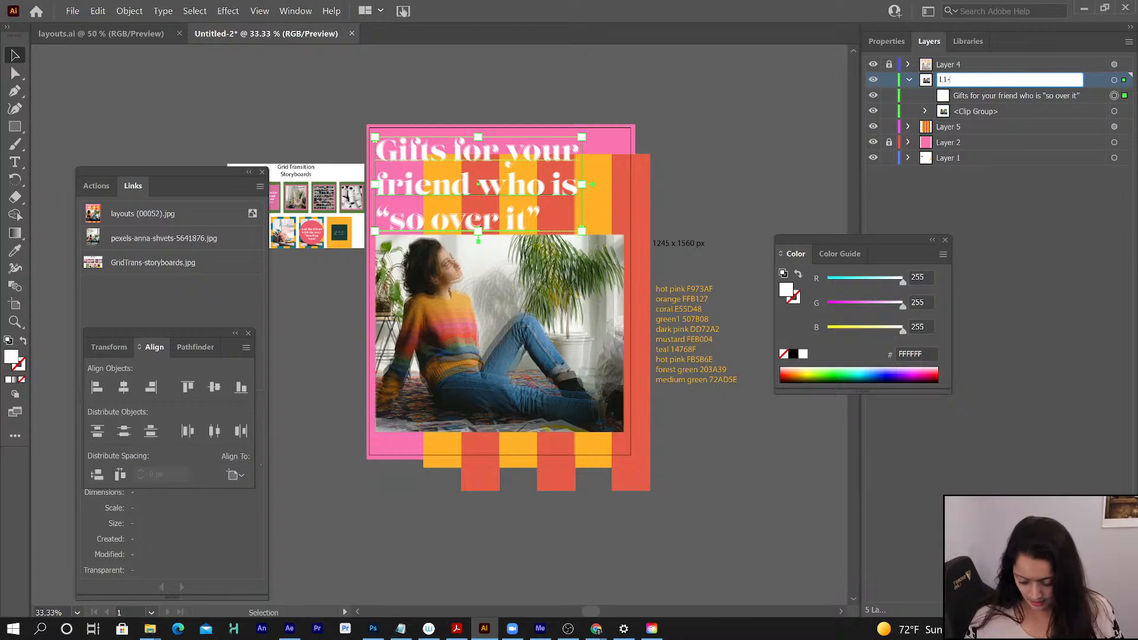
pyautogui.write('-text+')
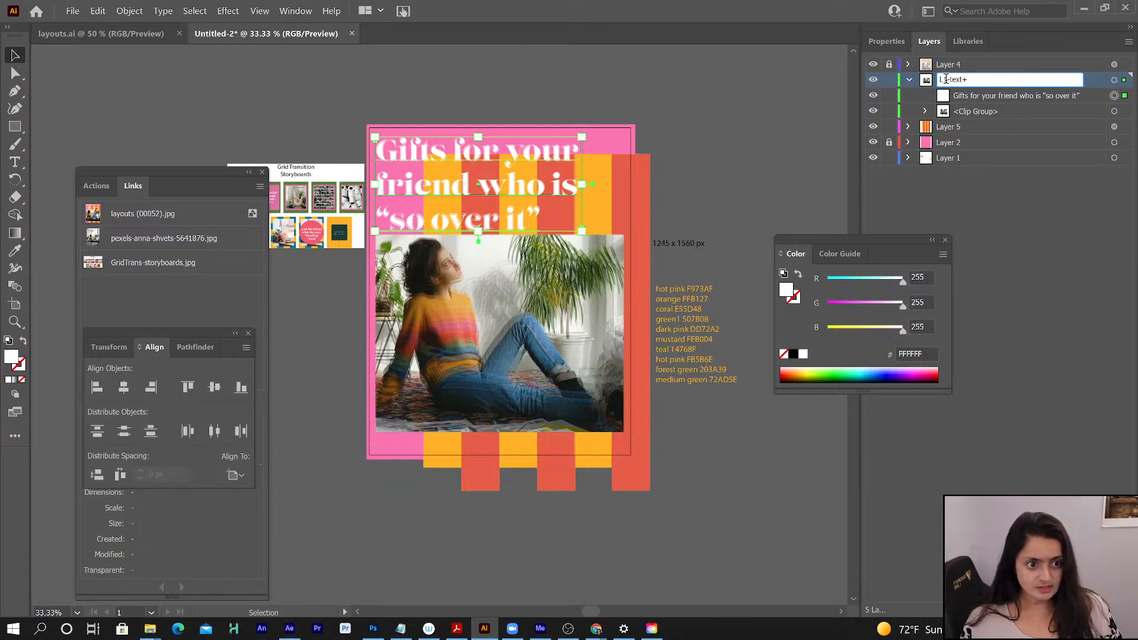
pyautogui.write('photo')
pyautogui.press('Return')
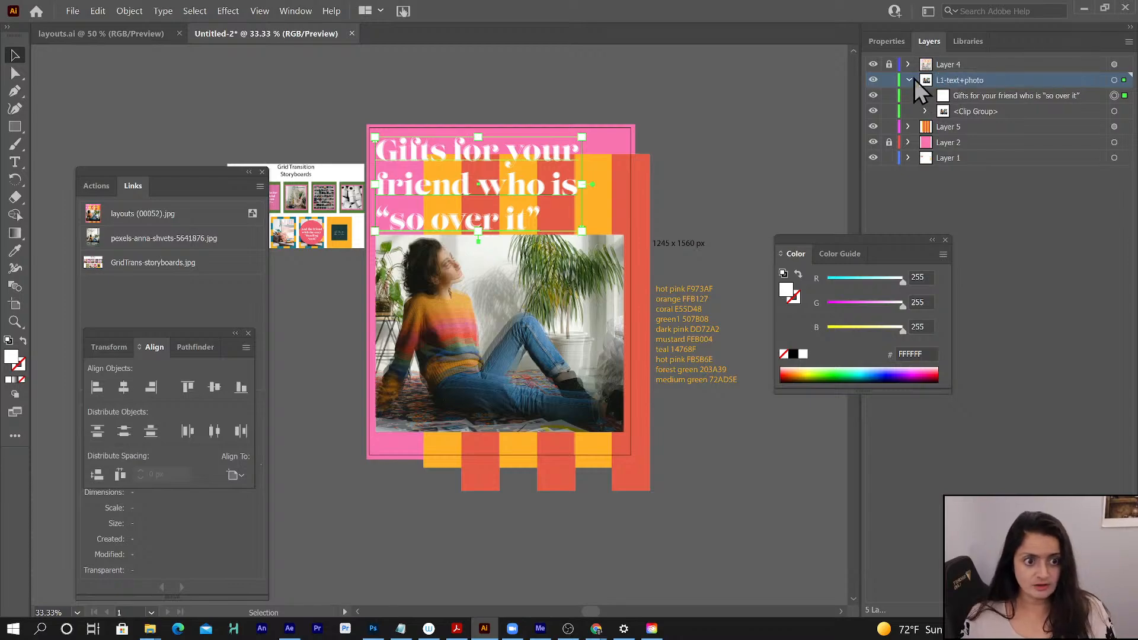
pyautogui.click(911, 80)
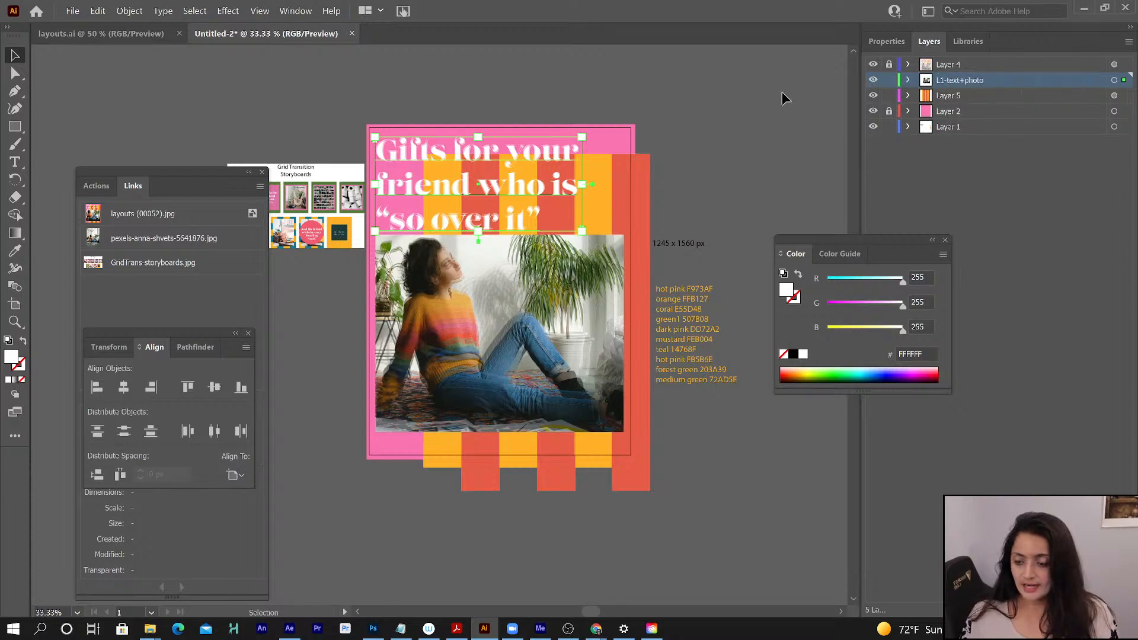
# - Uncover the storyboards, add a new layer above L1-text+photo, and copy the pink rectangle from the unlocked Layer 2 into it
pyautogui.moveTo(199, 175); pyautogui.dragTo(178, 244)
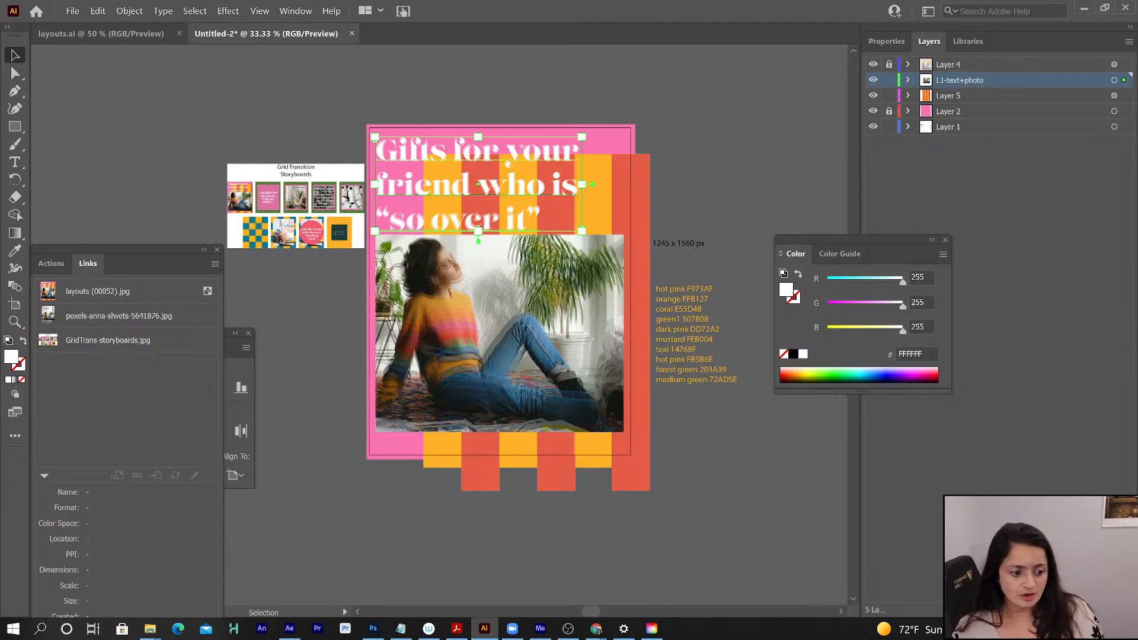
pyautogui.click(1100, 610)
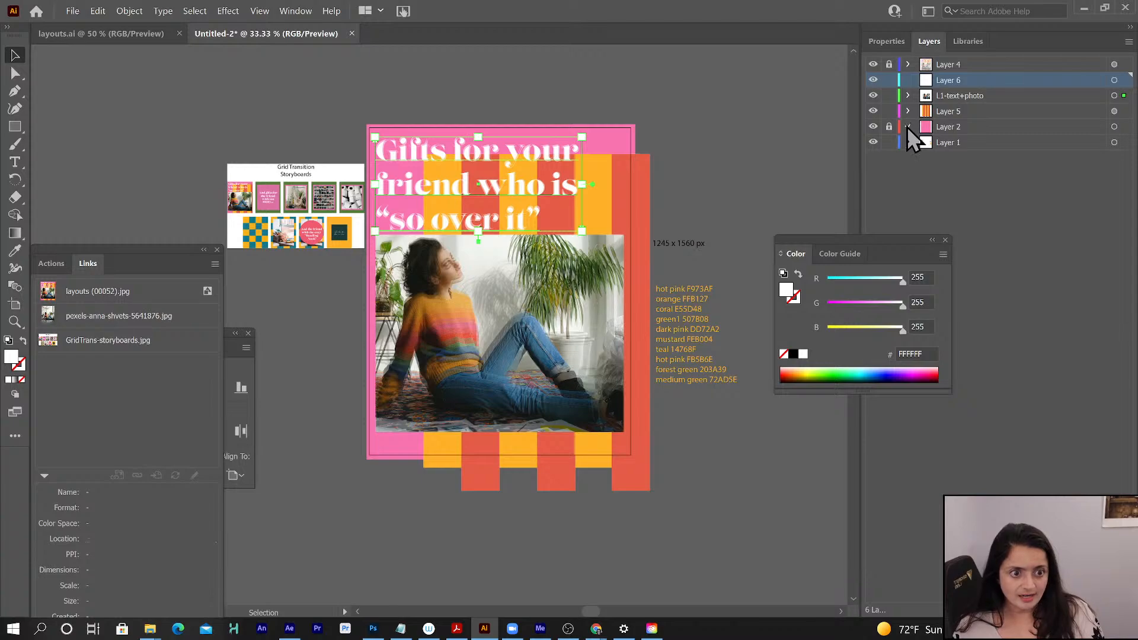
pyautogui.click(908, 127)
pyautogui.click(888, 127)
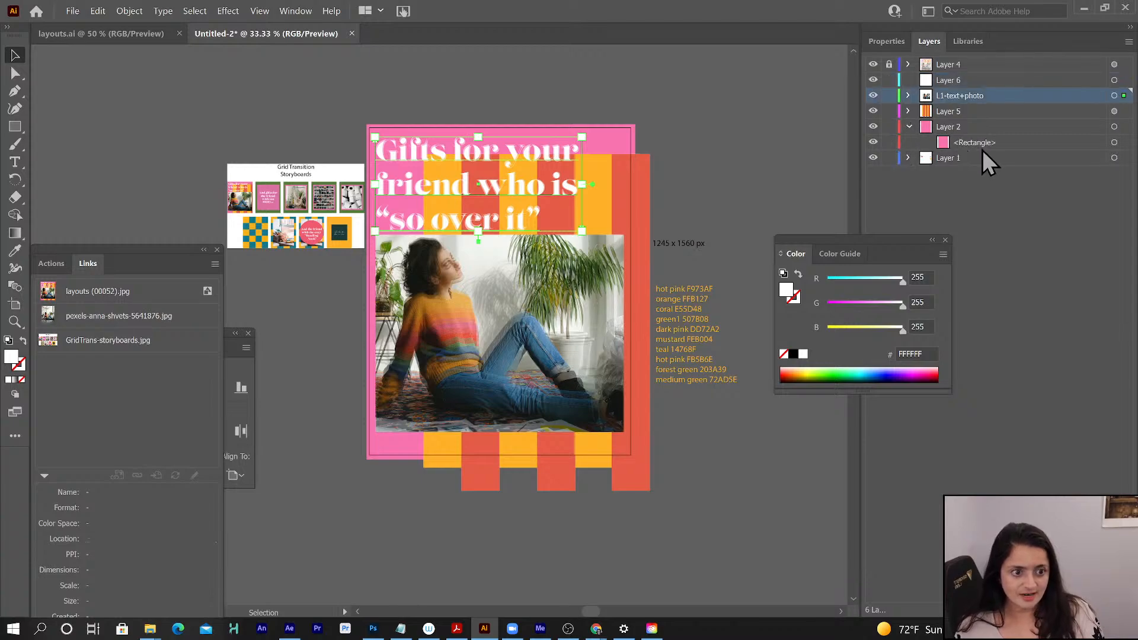
pyautogui.click(981, 146)
pyautogui.moveTo(979, 145); pyautogui.dragTo(966, 82)
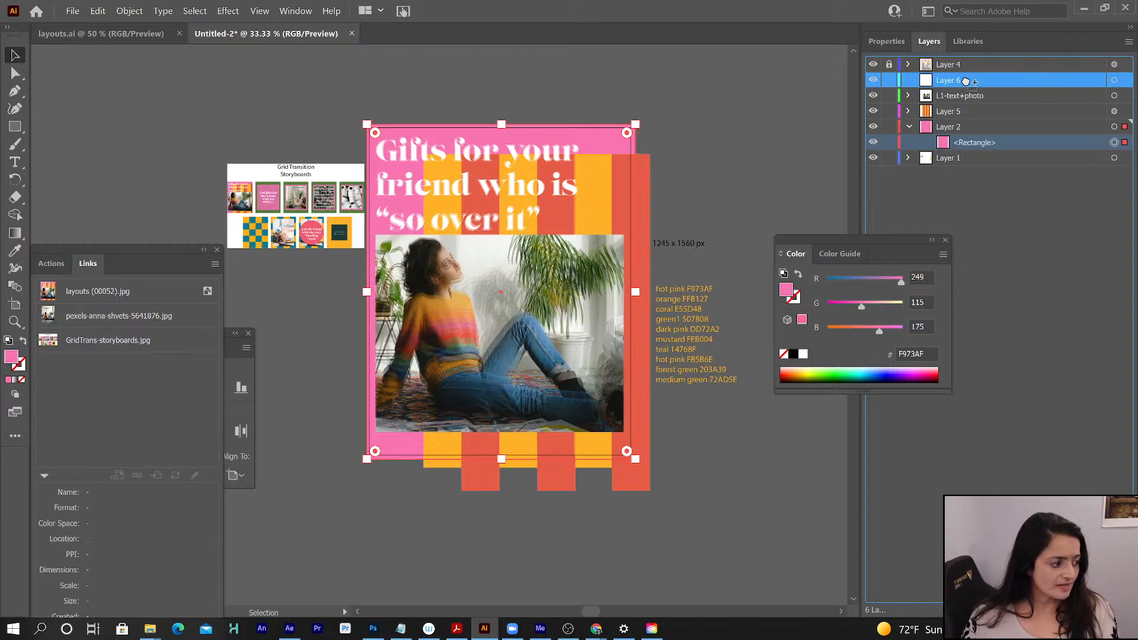
pyautogui.moveTo(966, 81); pyautogui.dragTo(966, 81)
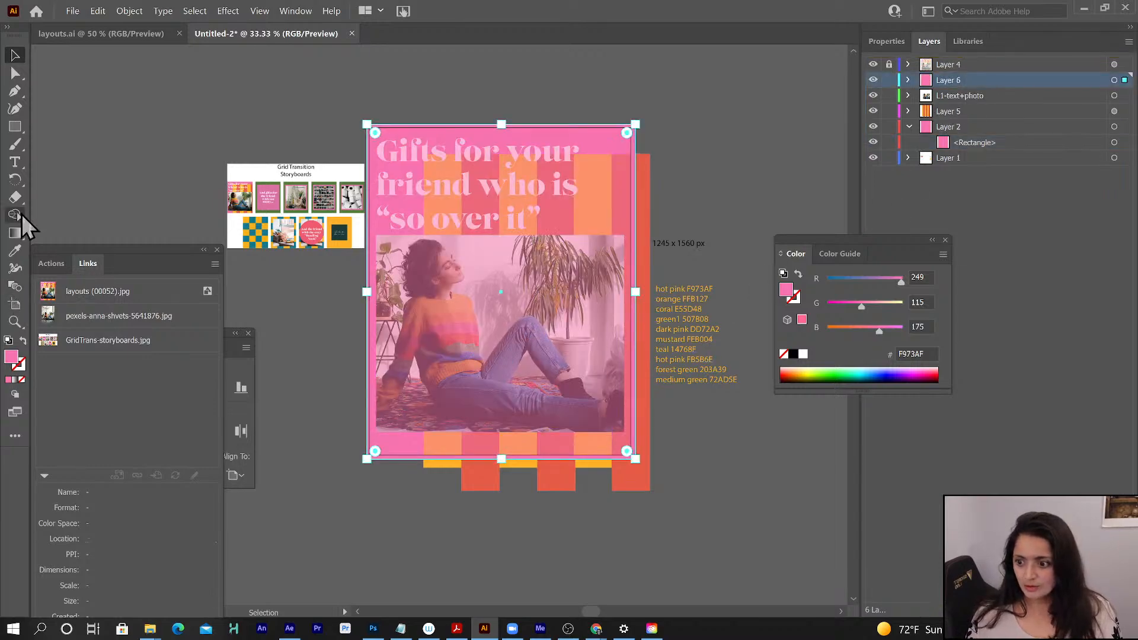
# - Fill the rectangle on Layer 6 with green1 507B08 from the color list and hide the Layer 4 reference
pyautogui.click(15, 162)
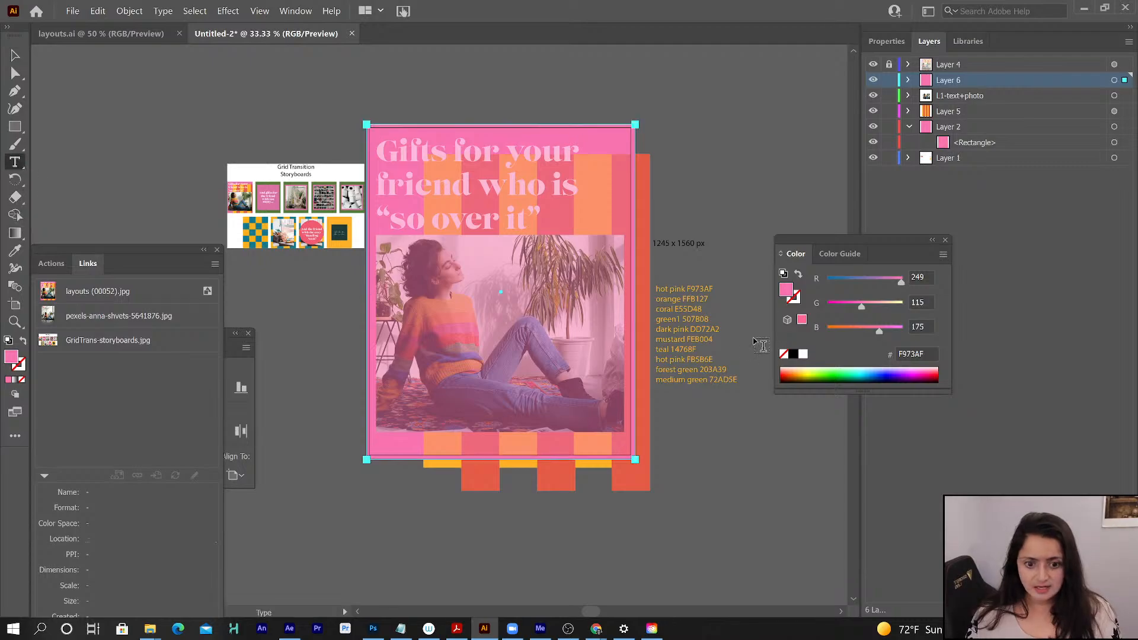
pyautogui.doubleClick(690, 319)
pyautogui.hotkey('ctrl', 'c')
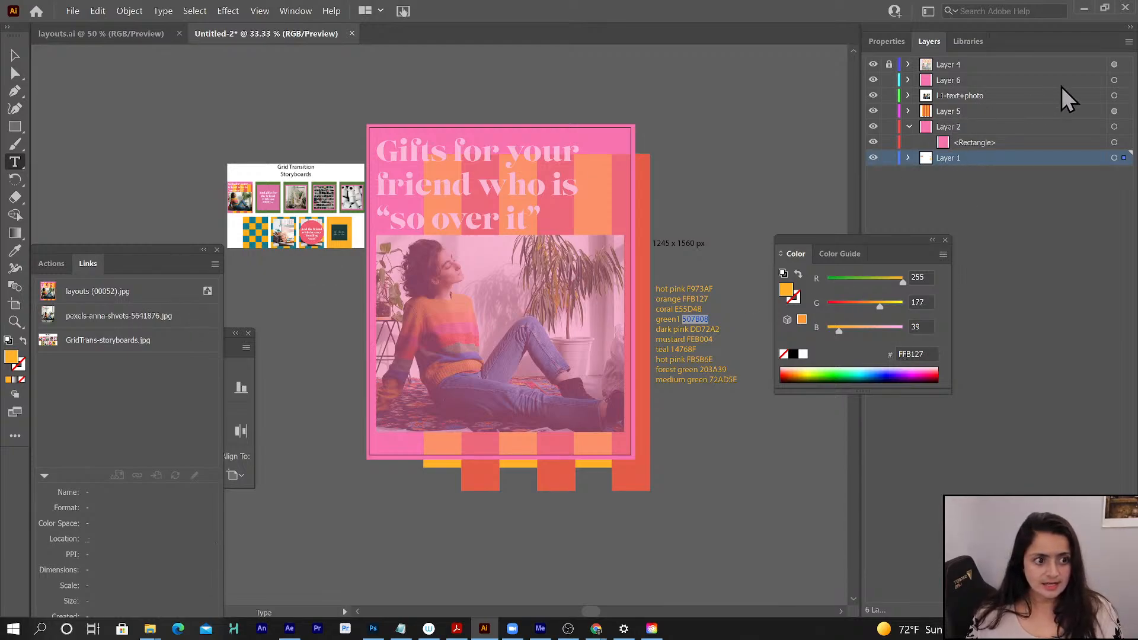
pyautogui.click(1114, 81)
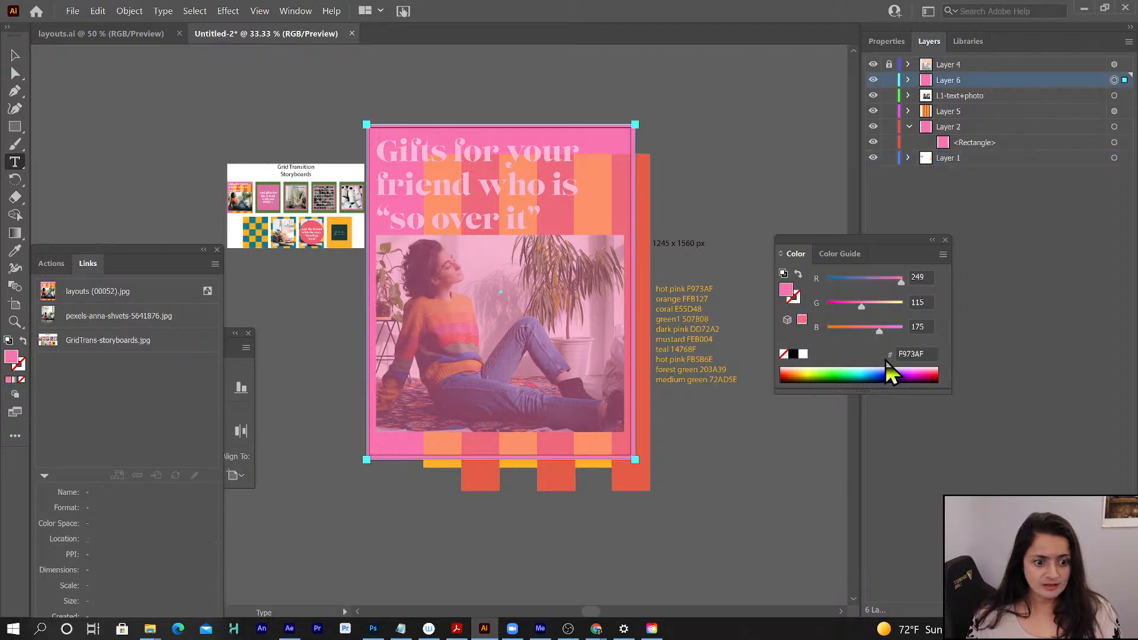
pyautogui.click(906, 353)
pyautogui.hotkey('ctrl', 'v')
pyautogui.press('Return')
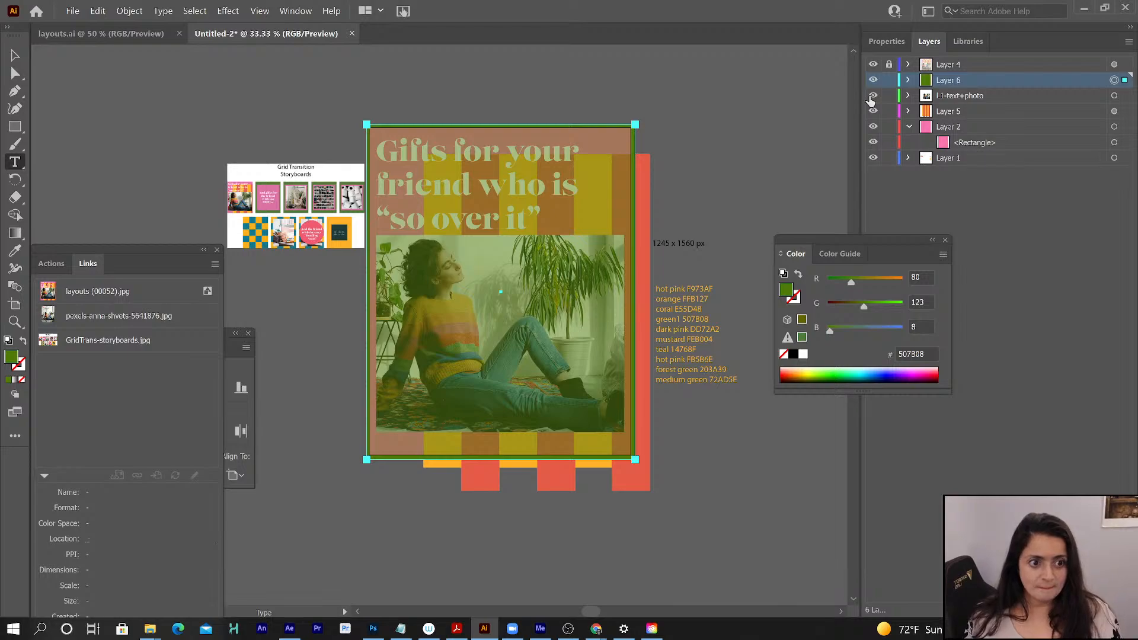
pyautogui.click(873, 64)
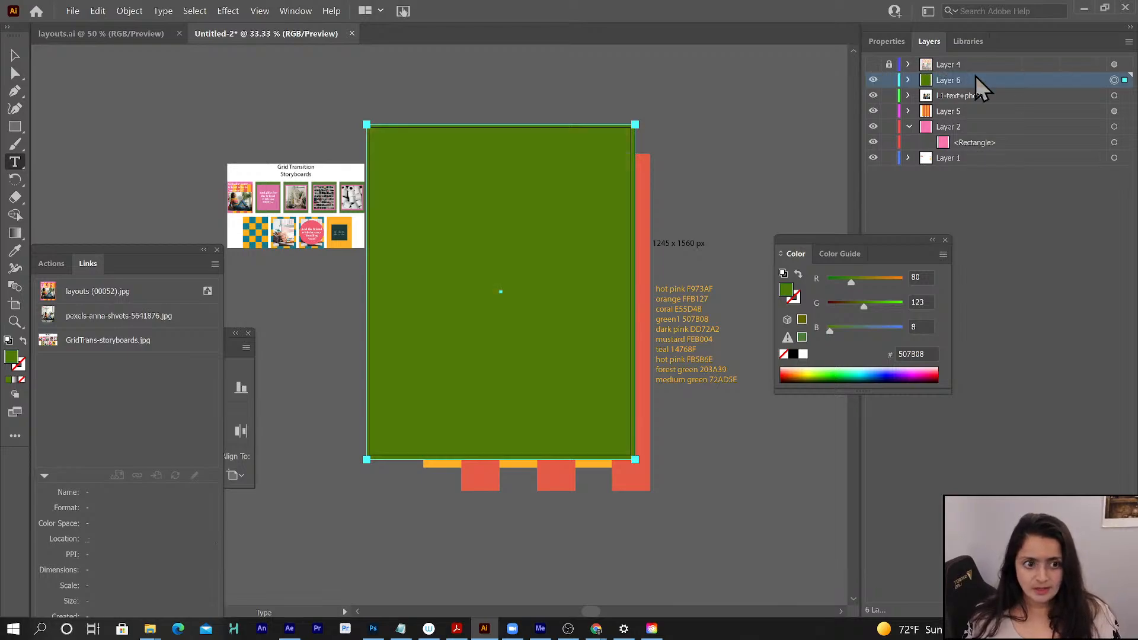
# - Show and unlock the Layer 4 reference, expand the layer and select its embedded image
pyautogui.click(945, 65)
pyautogui.click(873, 65)
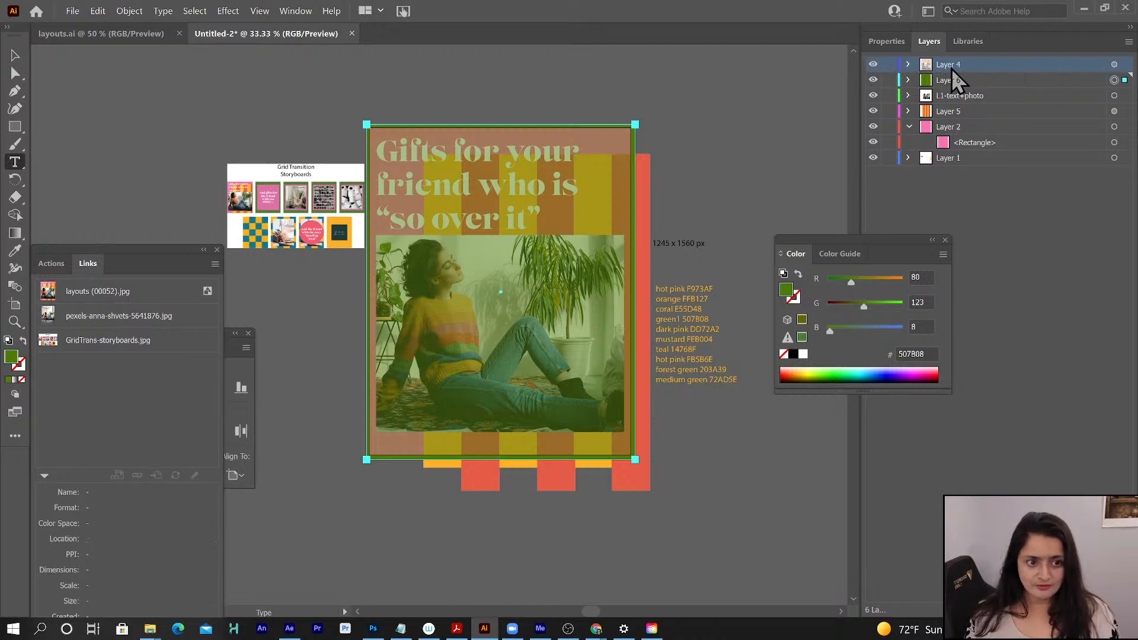
pyautogui.click(1114, 64)
pyautogui.click(909, 65)
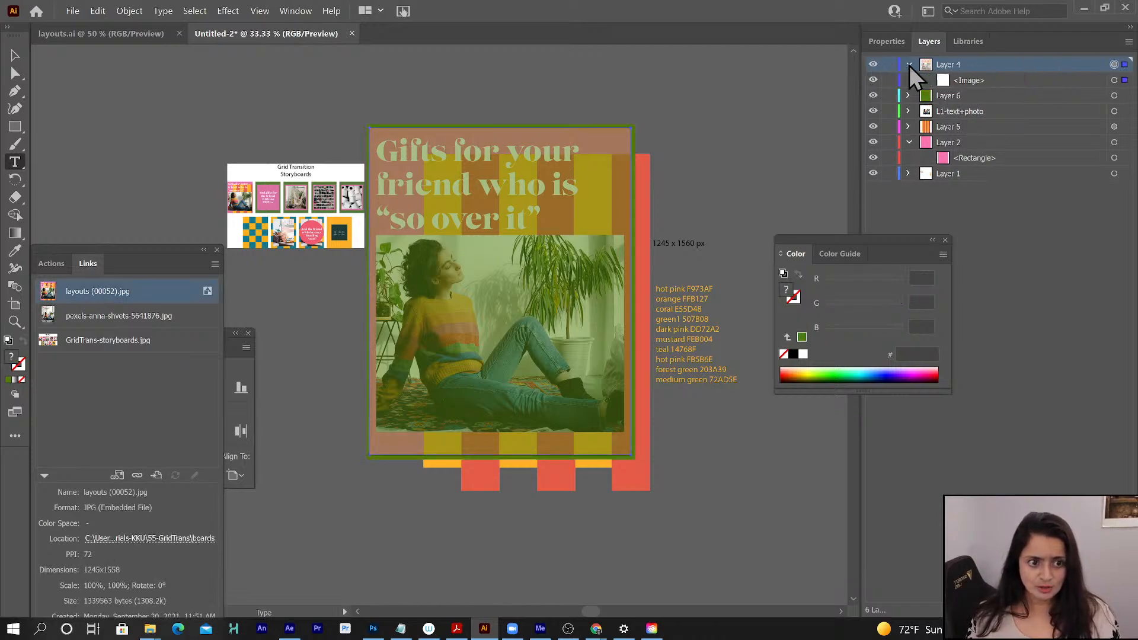
pyautogui.click(970, 82)
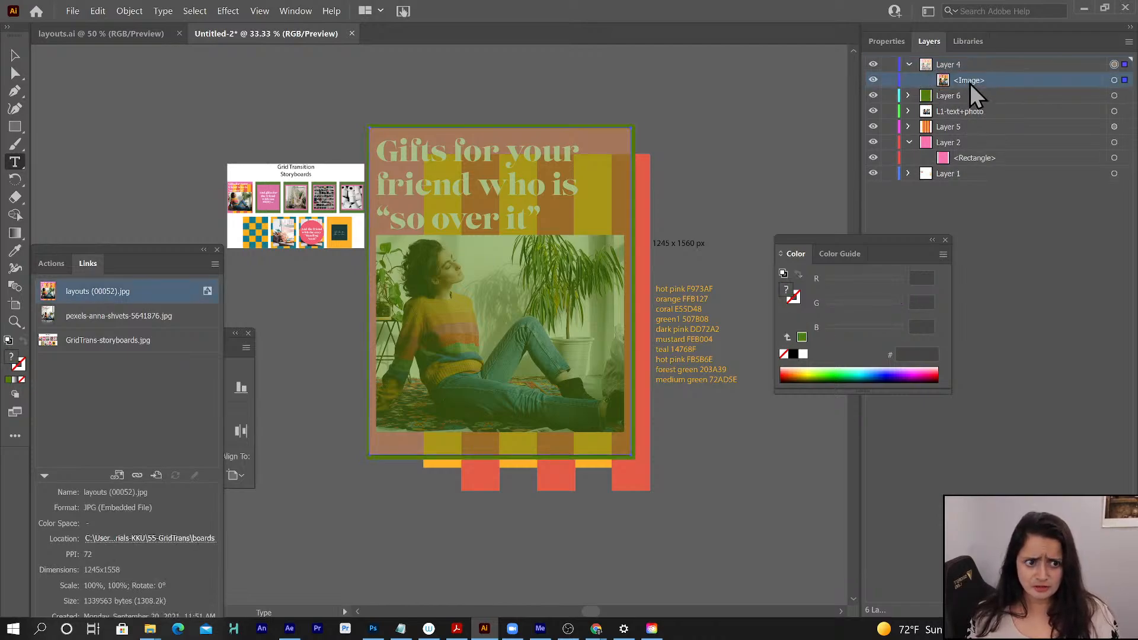
pyautogui.click(1114, 81)
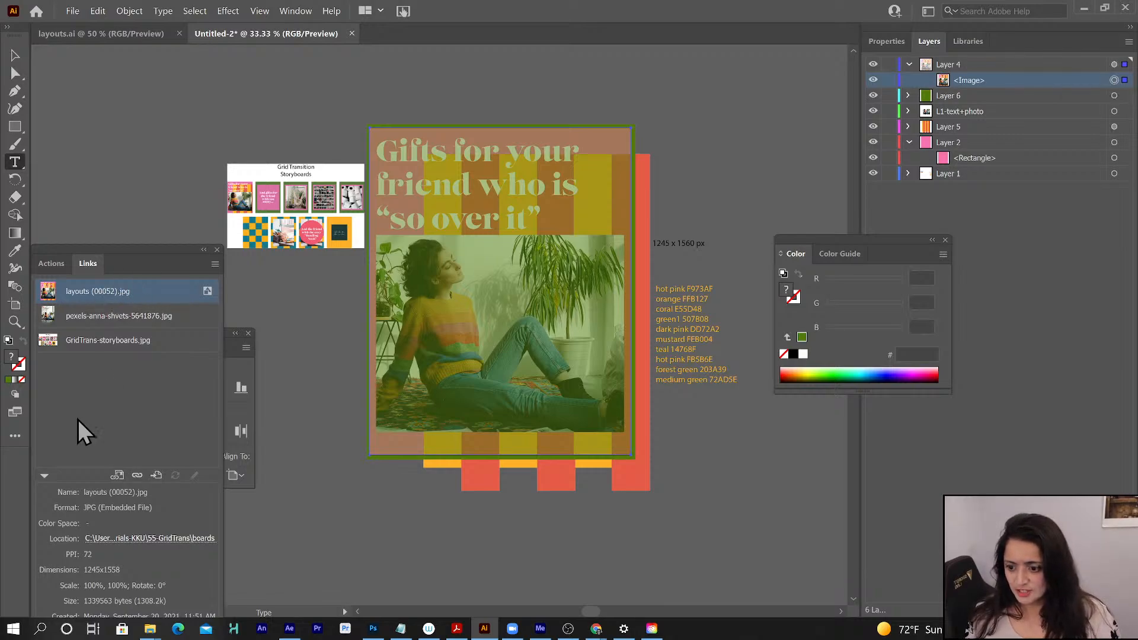
# - Relink the reference image to layouts (00141) from the boards folder and lock Layer 4 again
pyautogui.click(44, 474)
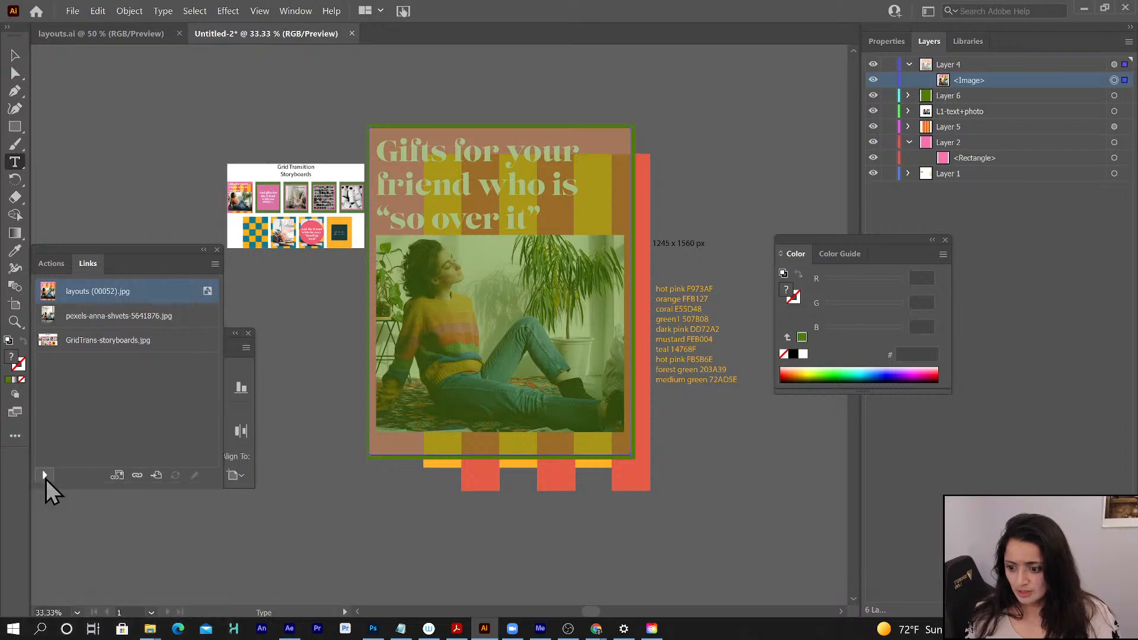
pyautogui.click(137, 474)
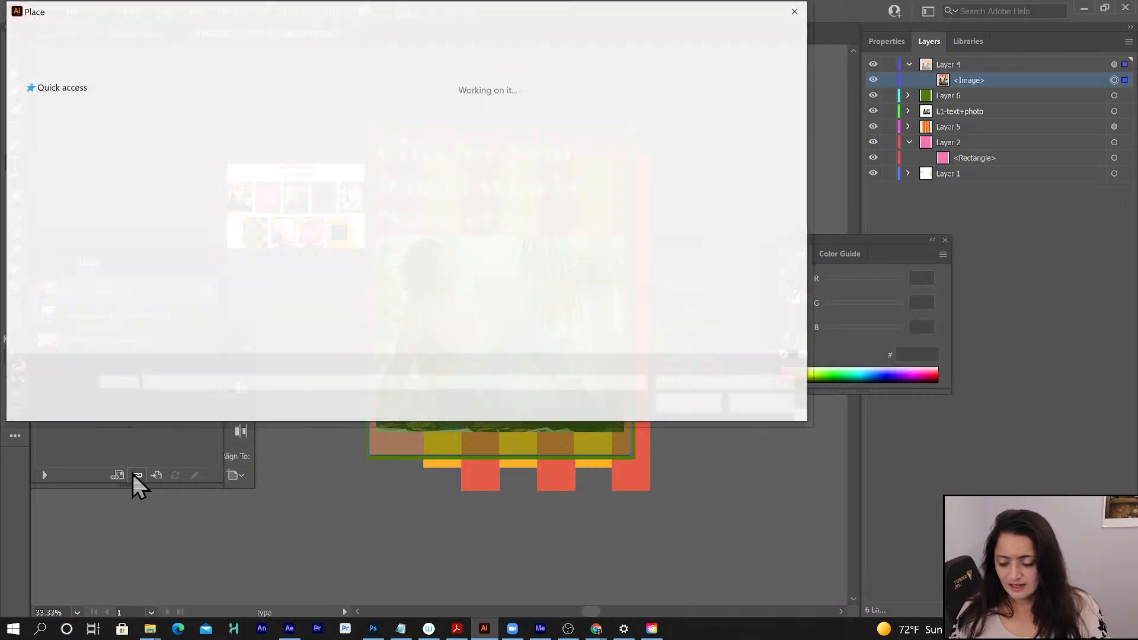
pyautogui.click(299, 136)
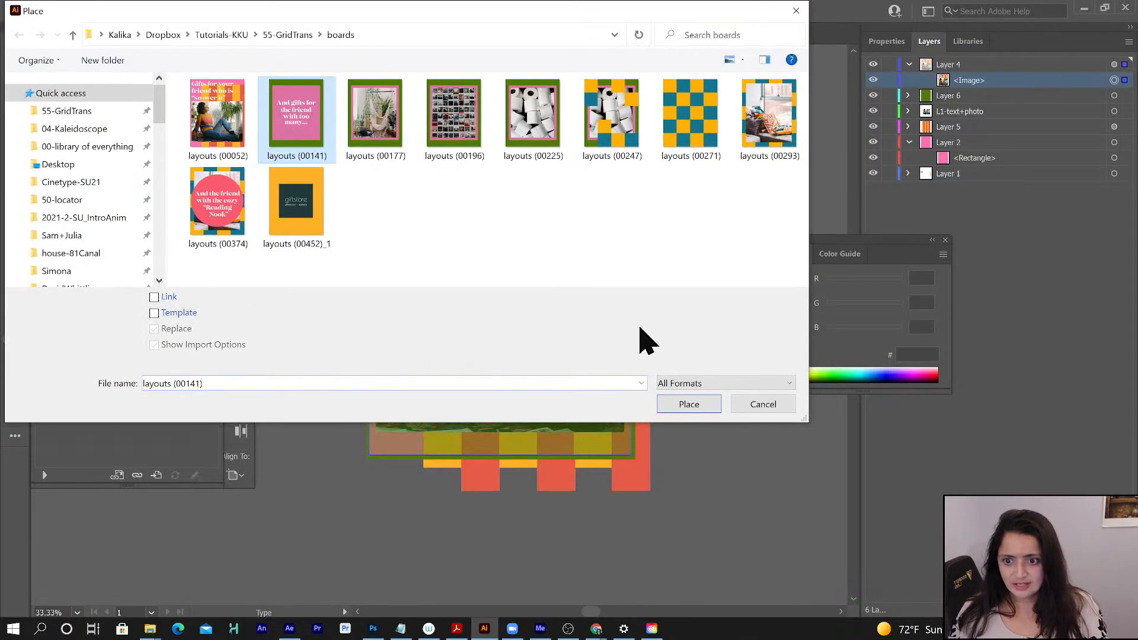
pyautogui.click(697, 405)
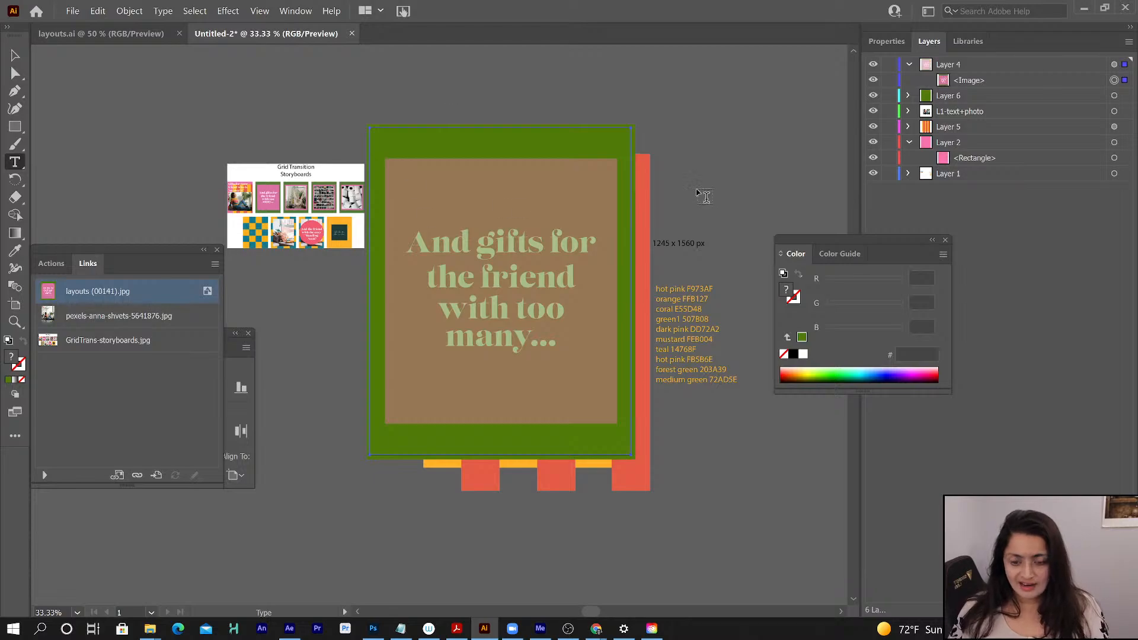
pyautogui.click(889, 64)
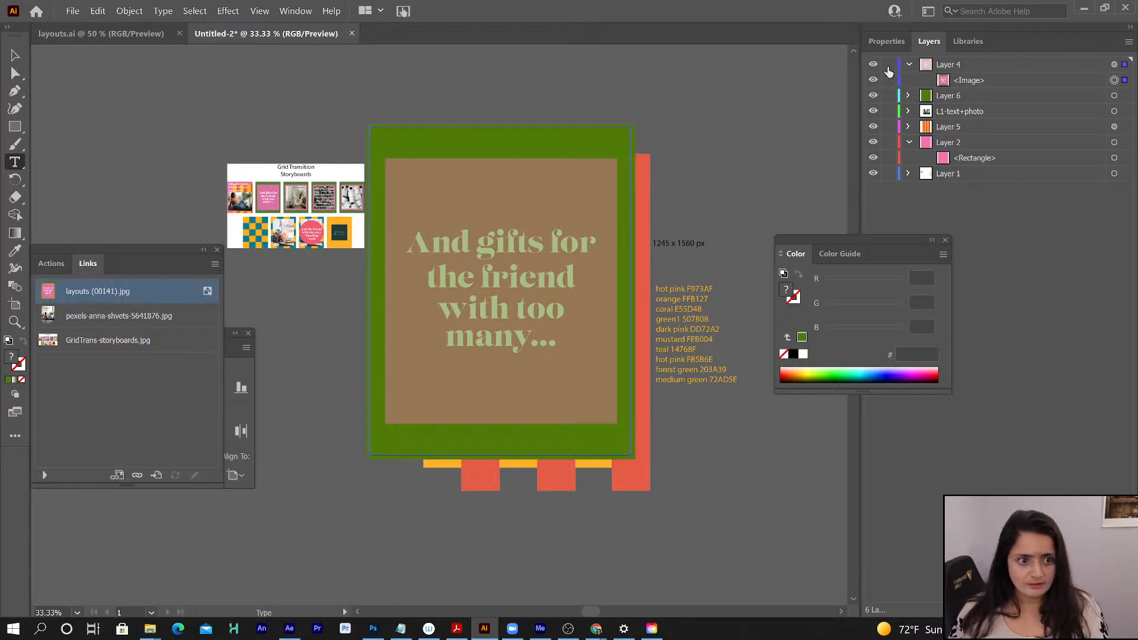
# - Add a new layer above Layer 6 and draw a rectangle on it covering the reference's inner square
pyautogui.click(967, 97)
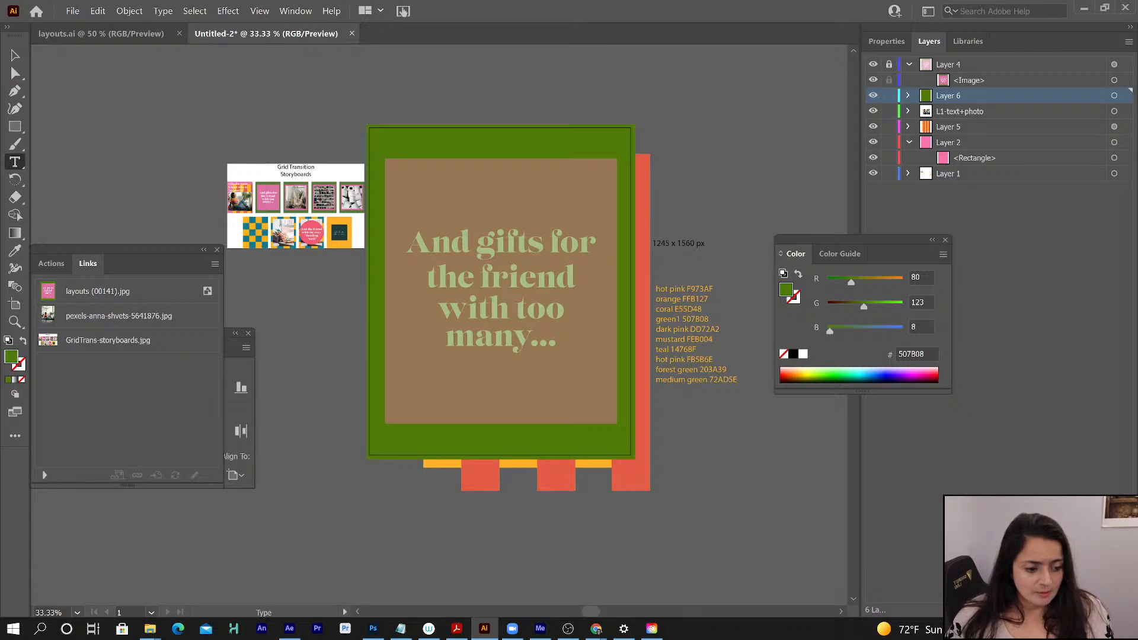
pyautogui.click(1106, 609)
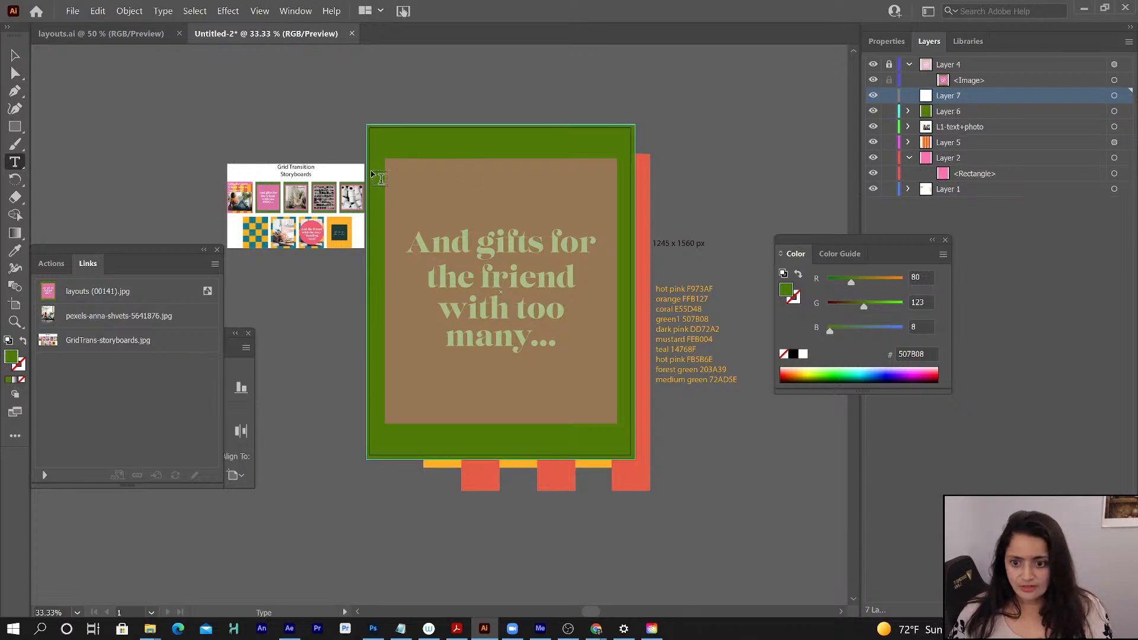
pyautogui.click(15, 127)
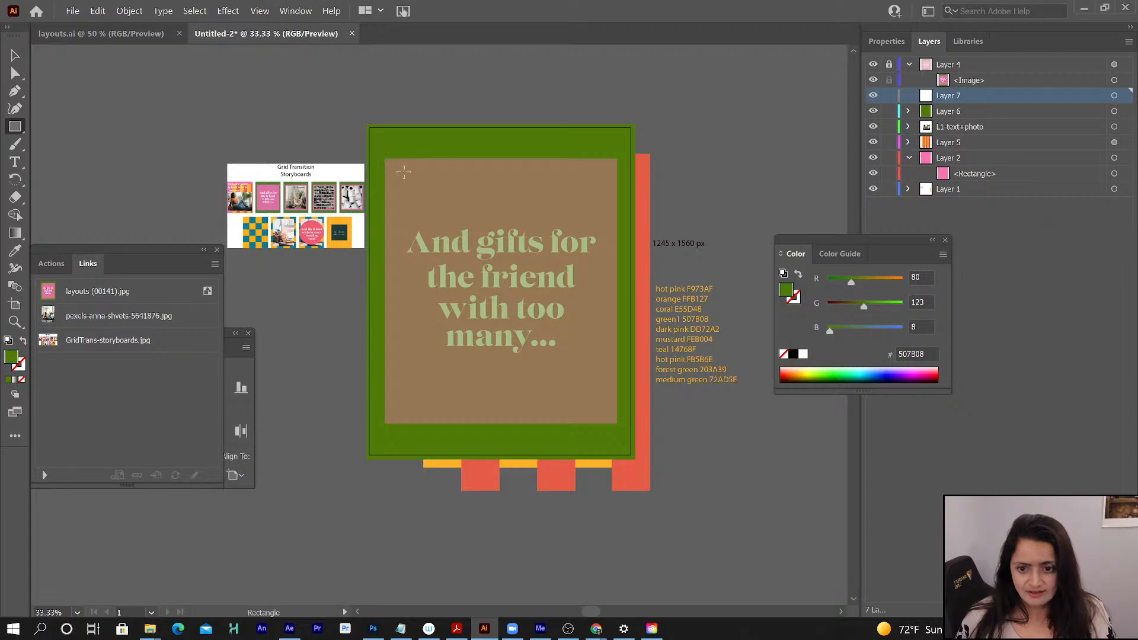
pyautogui.moveTo(404, 172); pyautogui.dragTo(616, 423)
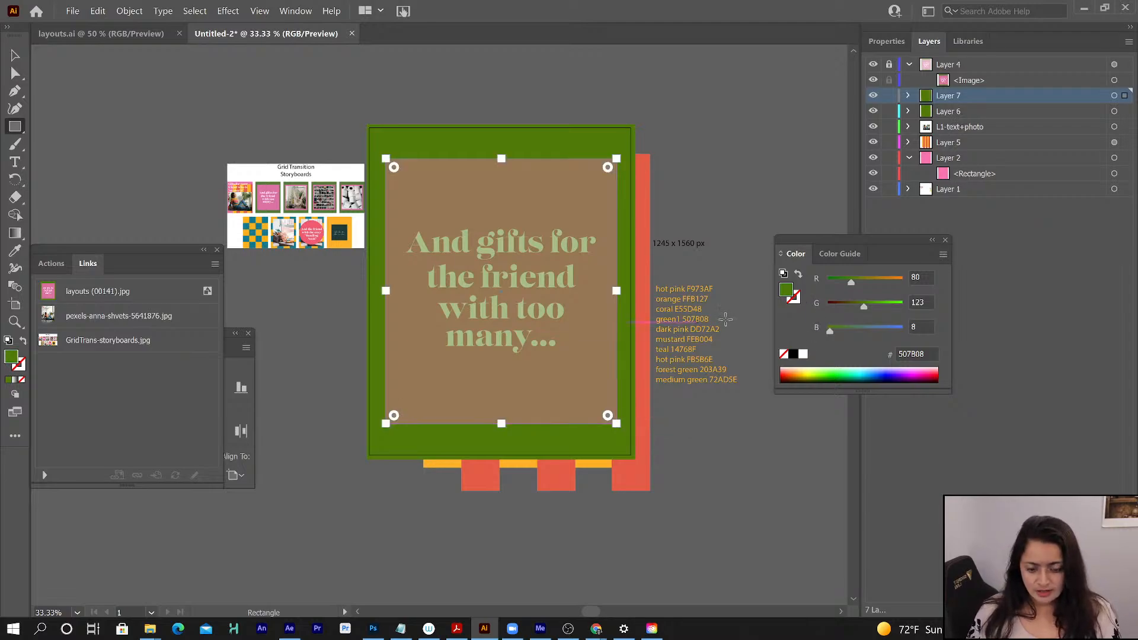
# - Fill the rectangle on Layer 7 with dark pink DD72A2 copied from the color list
pyautogui.press('t')
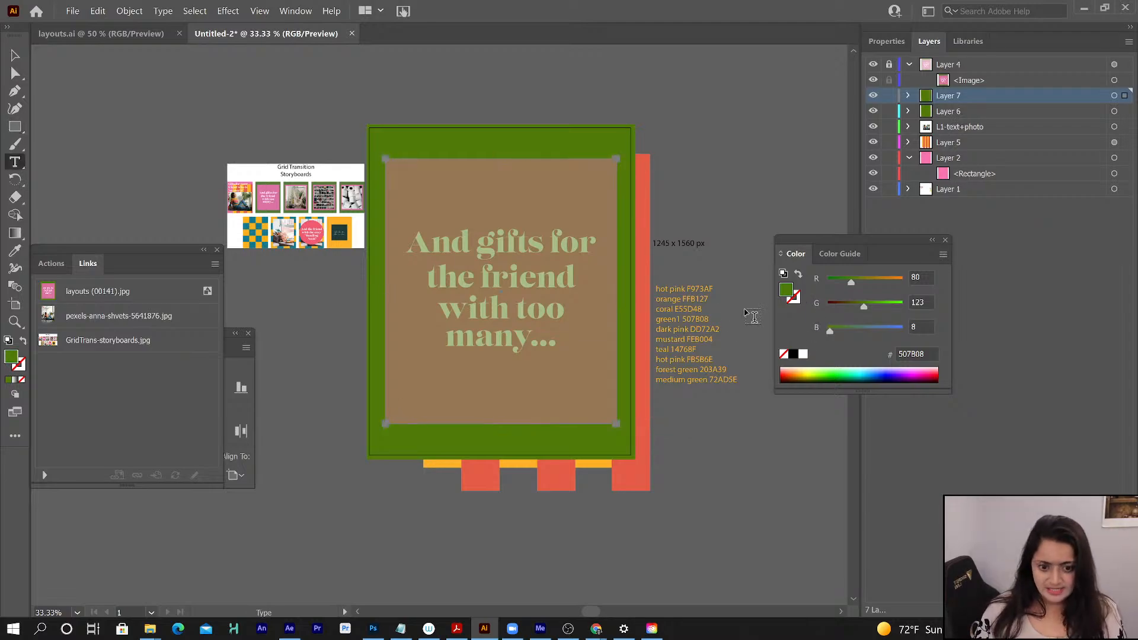
pyautogui.doubleClick(701, 330)
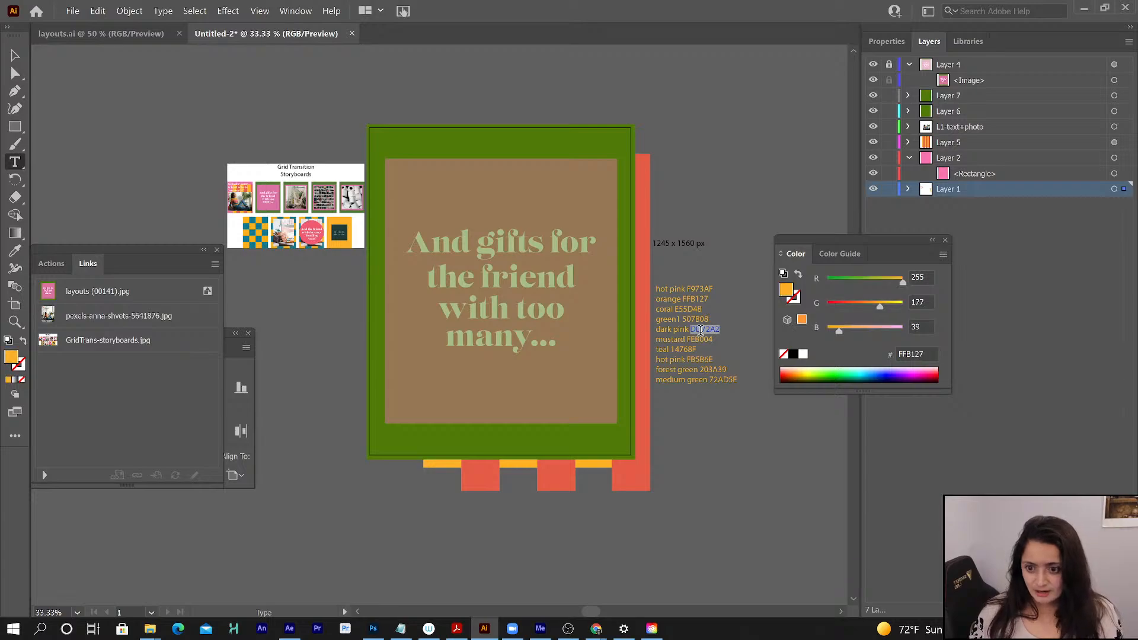
pyautogui.hotkey('ctrl', 'c')
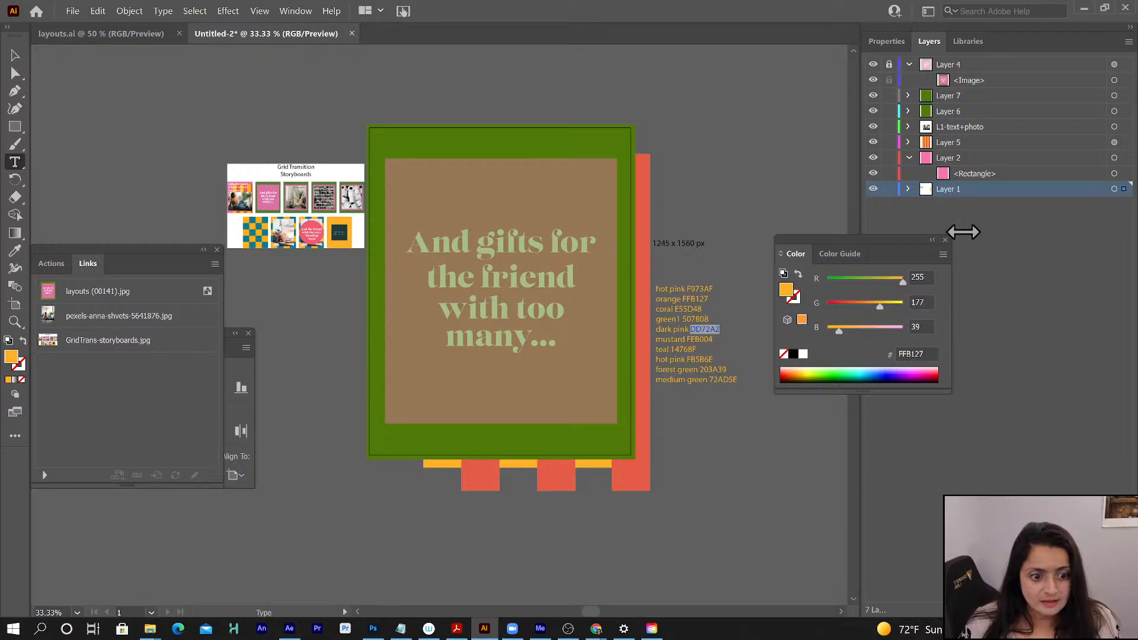
pyautogui.click(1014, 96)
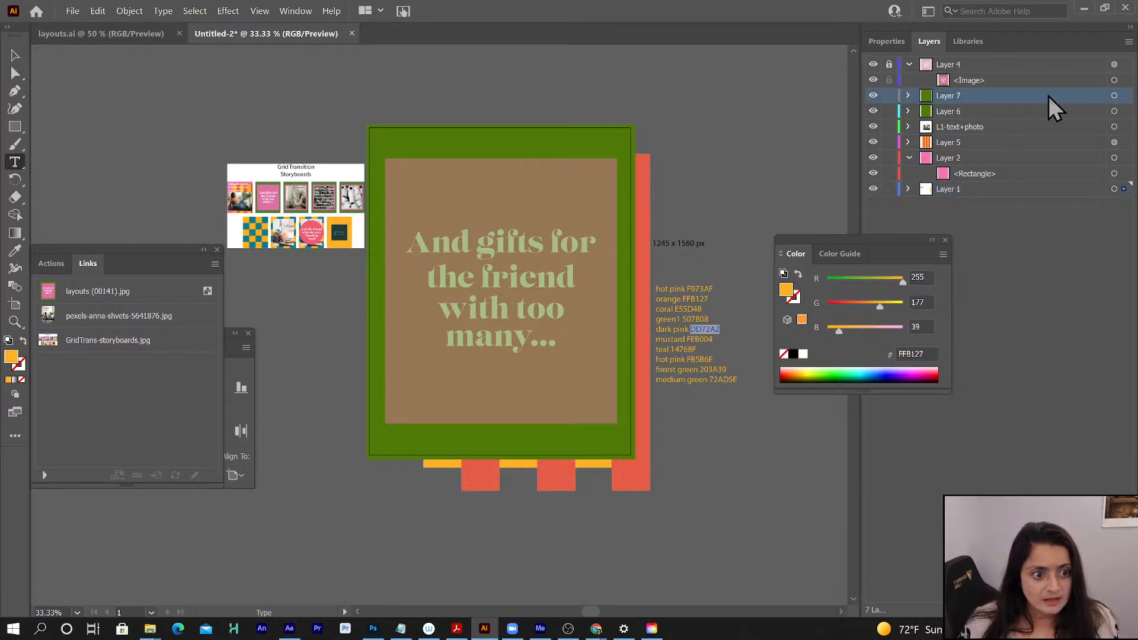
pyautogui.click(1115, 95)
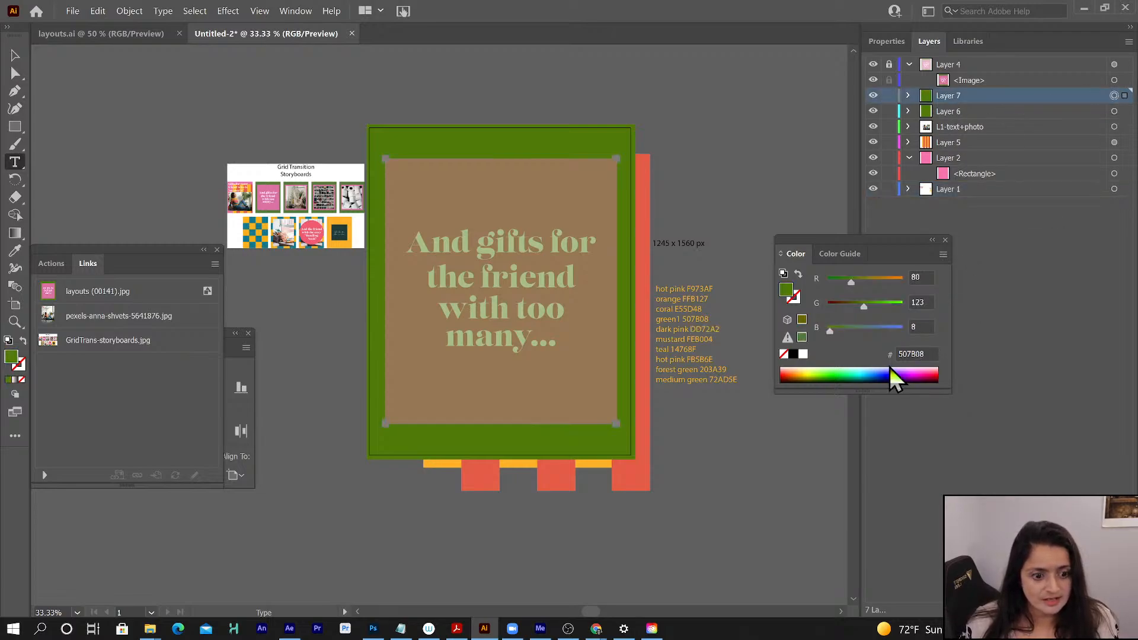
pyautogui.click(907, 354)
pyautogui.write('DD72A2')
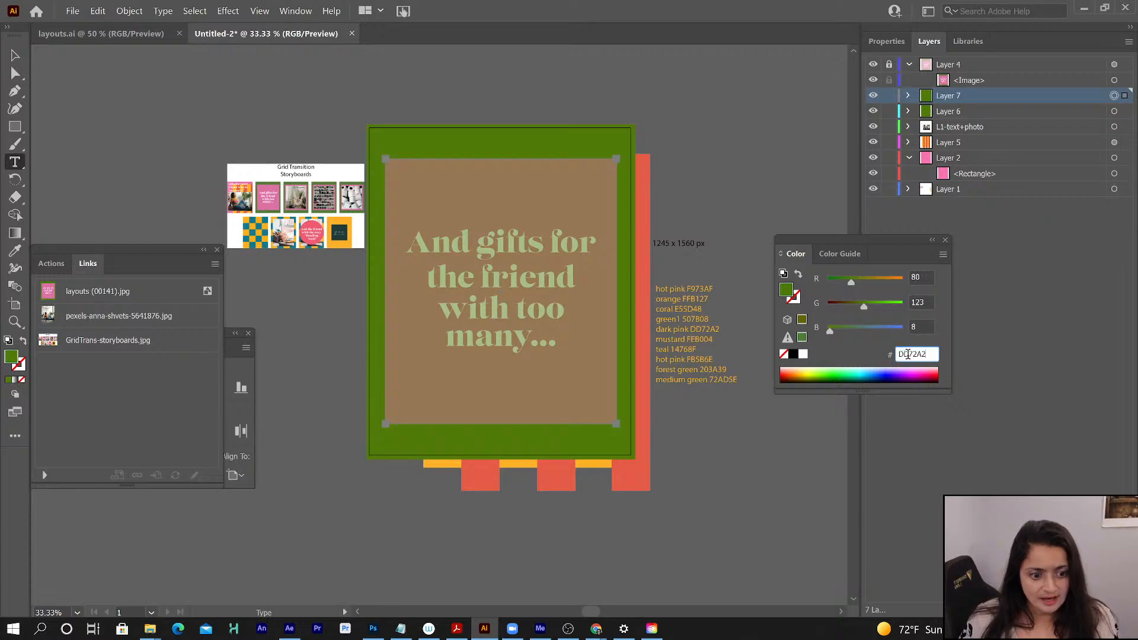
pyautogui.press('Return')
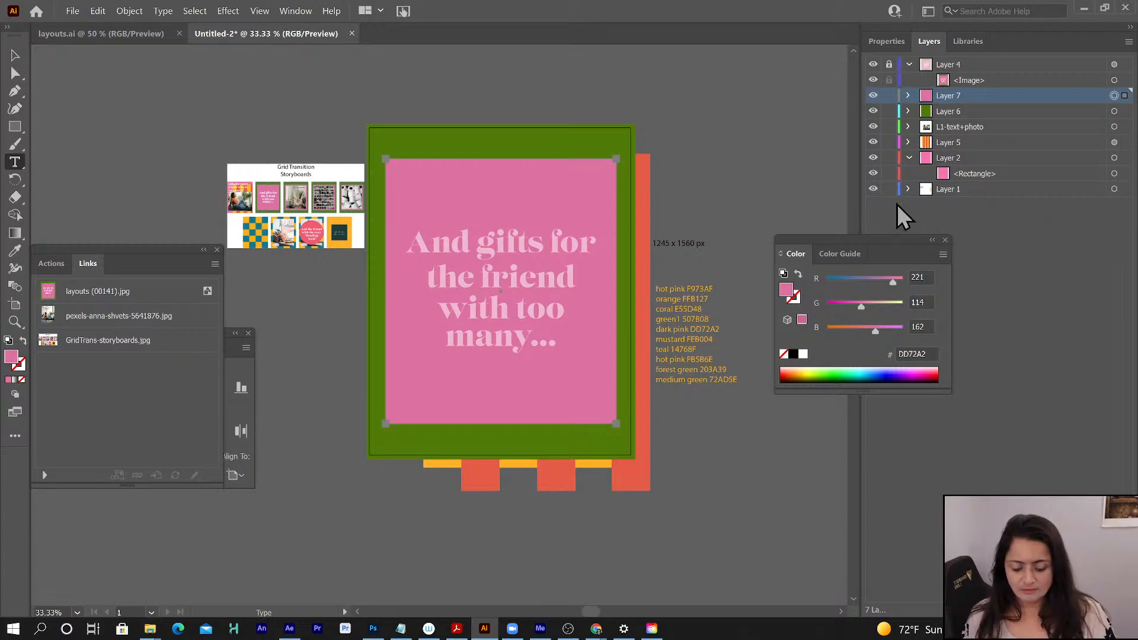
# - Center the dark pink rectangle horizontally and vertically on the artboard
pyautogui.click(239, 372)
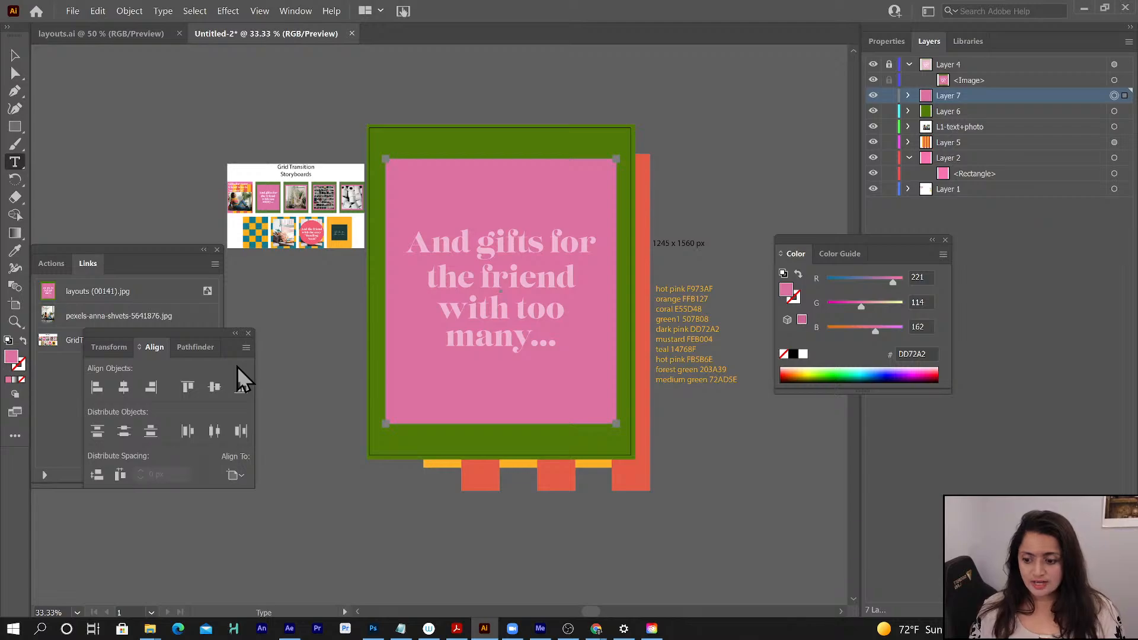
pyautogui.click(124, 388)
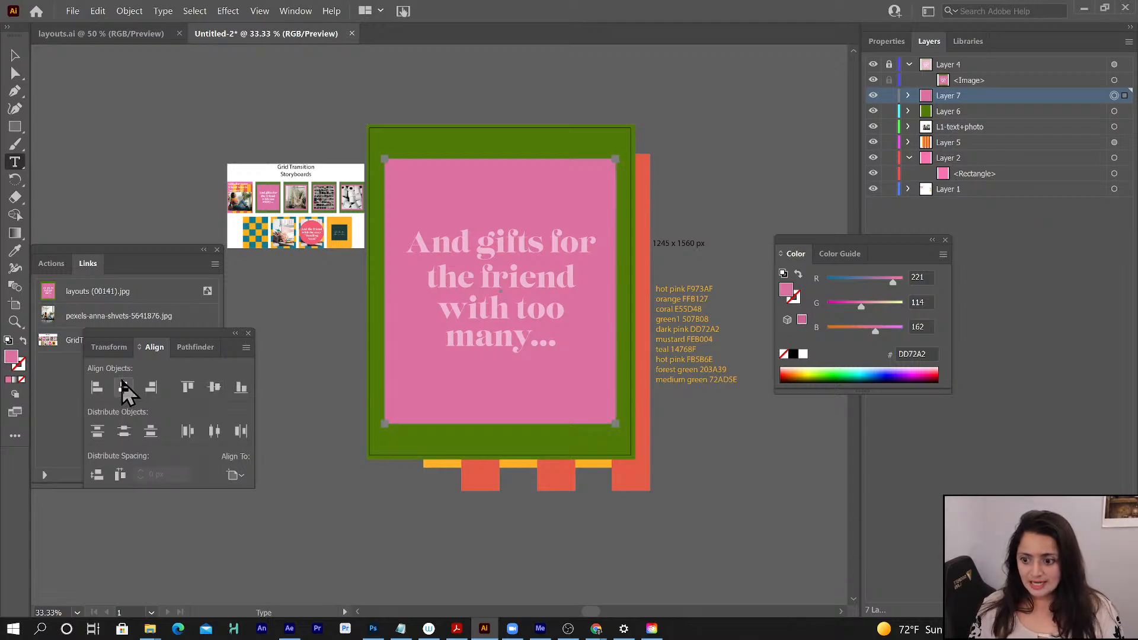
pyautogui.click(236, 477)
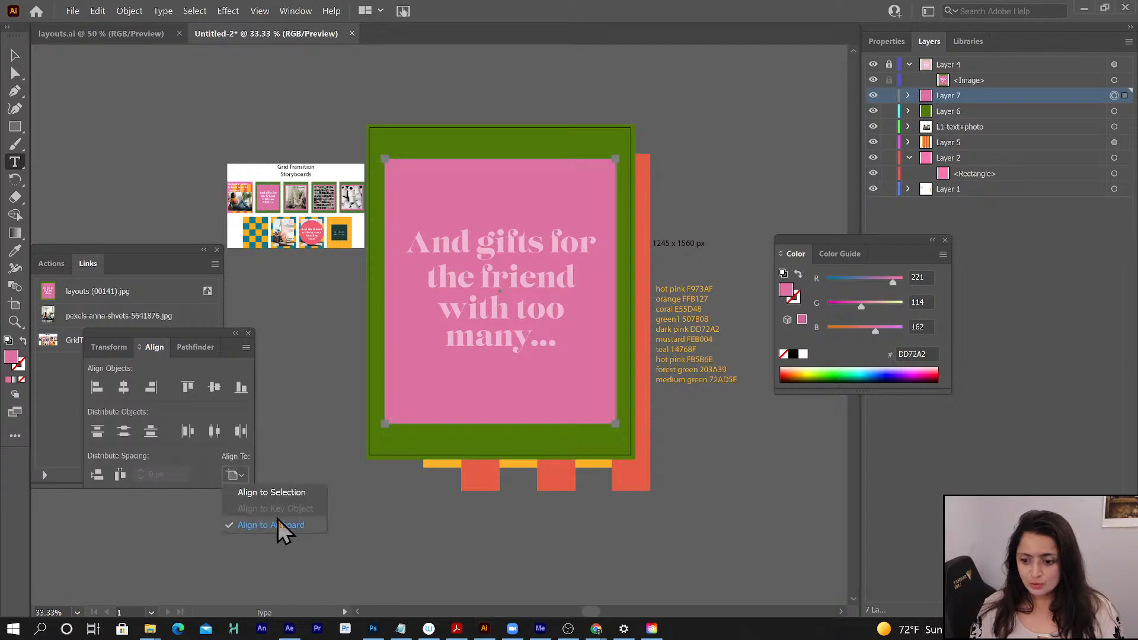
pyautogui.click(183, 335)
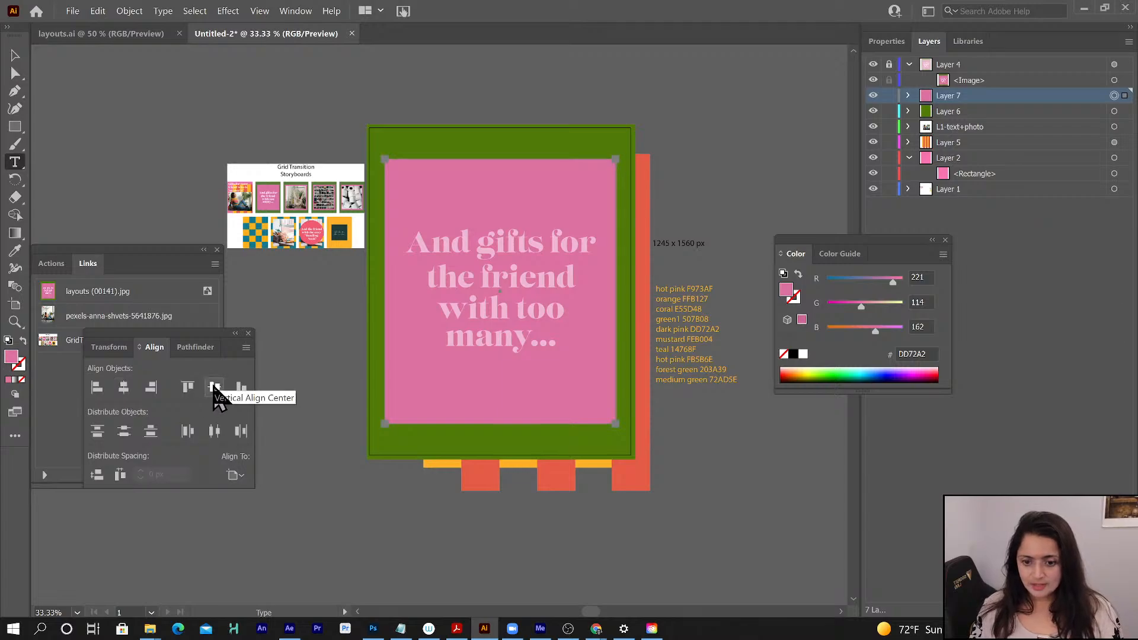
pyautogui.click(214, 388)
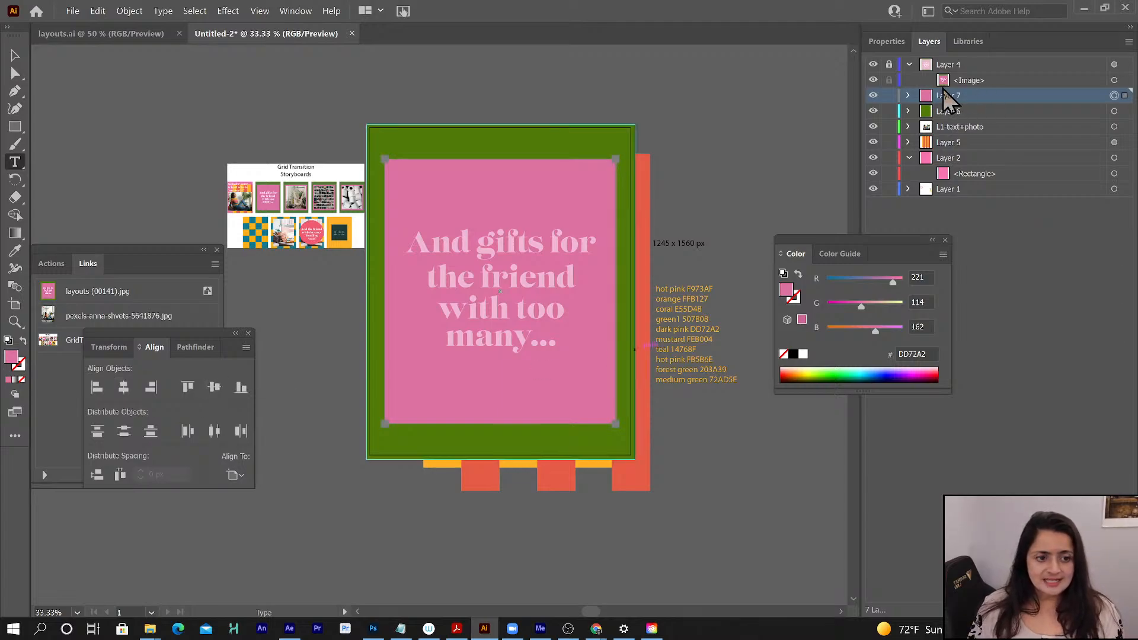
# - Copy the "Gifts for your friend who is 'so over it'" headline from L1-text+photo into Layer 7 above the rectangle and center it on the artboard
pyautogui.click(908, 128)
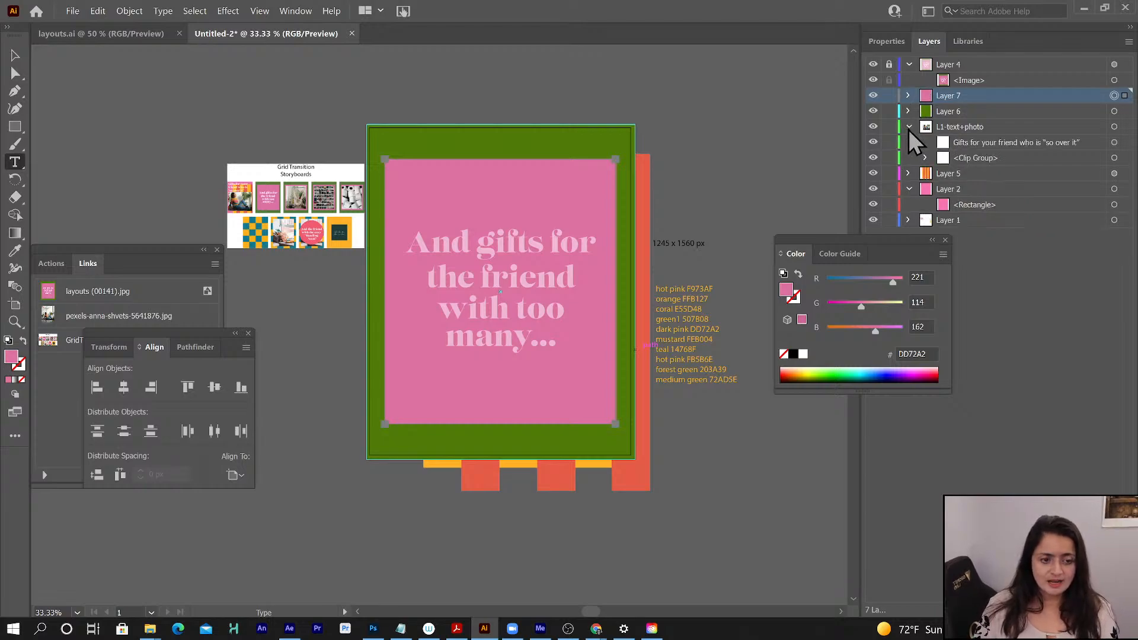
pyautogui.click(977, 144)
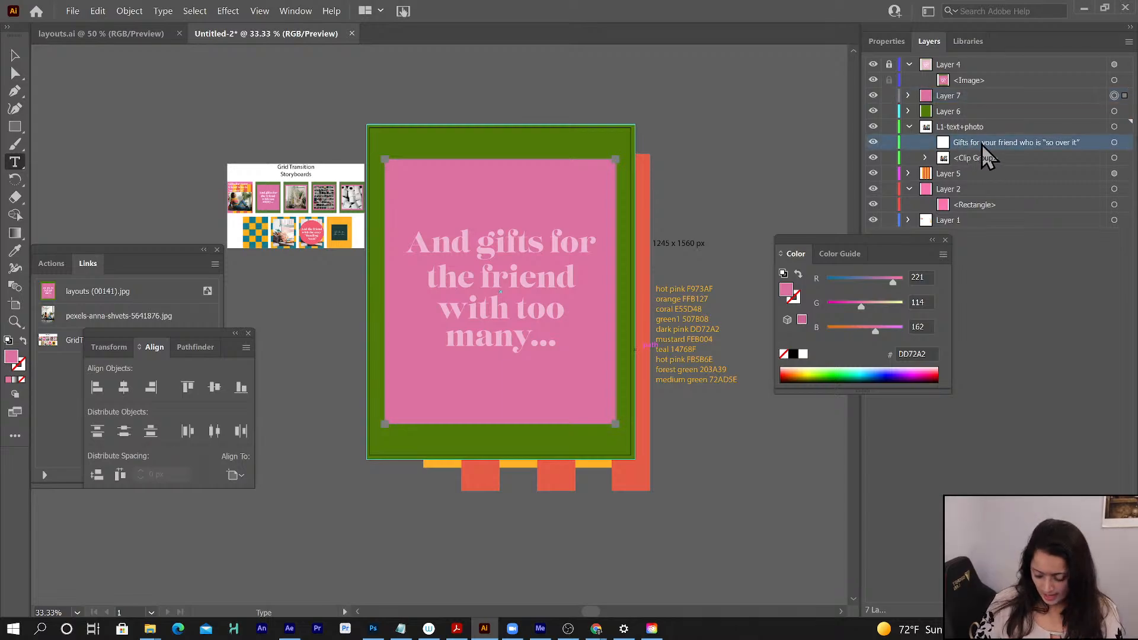
pyautogui.moveTo(982, 147); pyautogui.dragTo(970, 96)
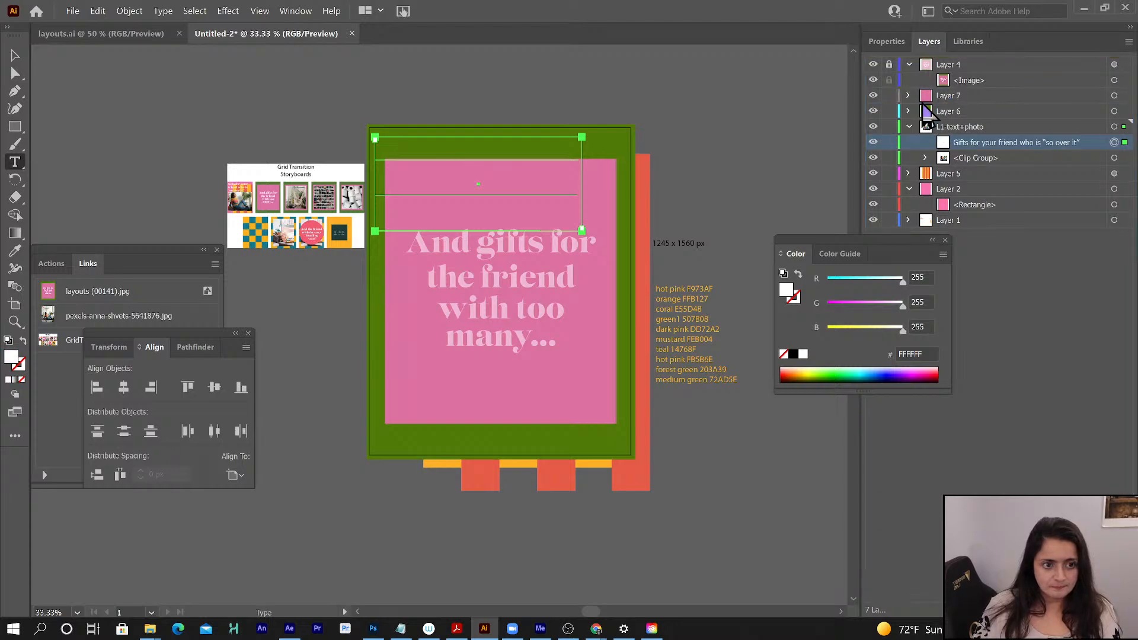
pyautogui.click(907, 96)
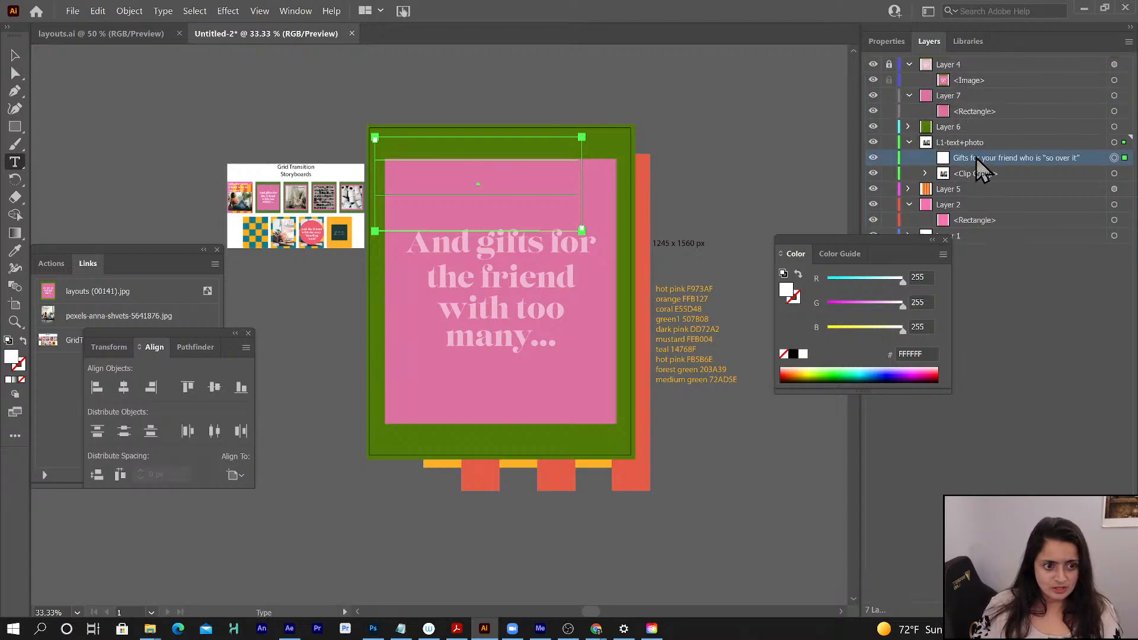
pyautogui.moveTo(976, 157); pyautogui.dragTo(978, 107)
pyautogui.moveTo(979, 105); pyautogui.dragTo(979, 105)
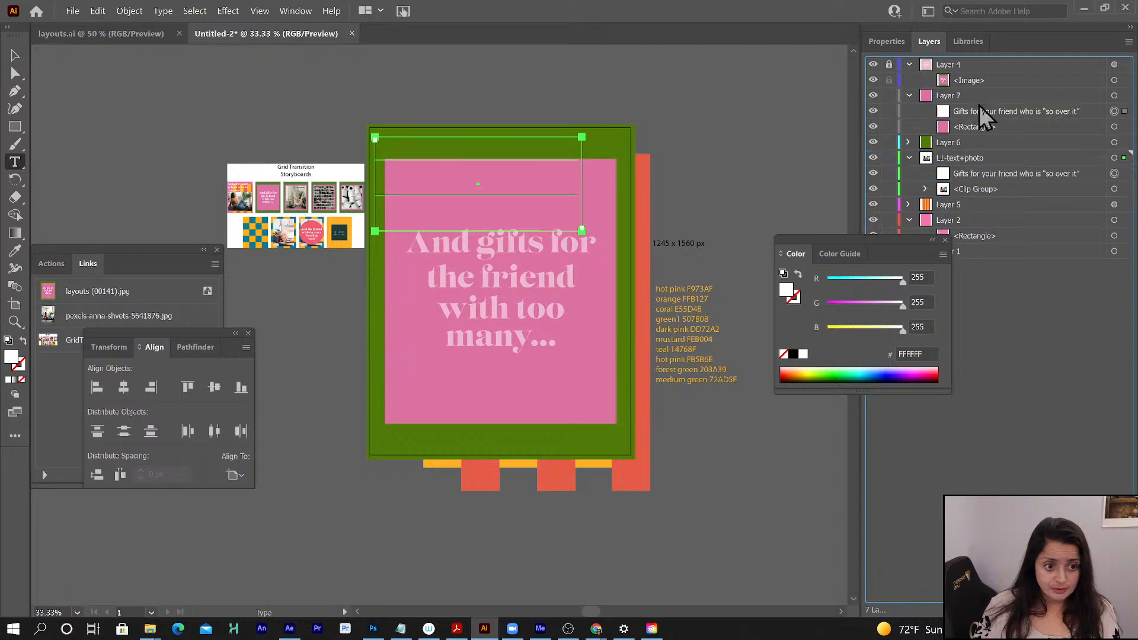
pyautogui.click(980, 111)
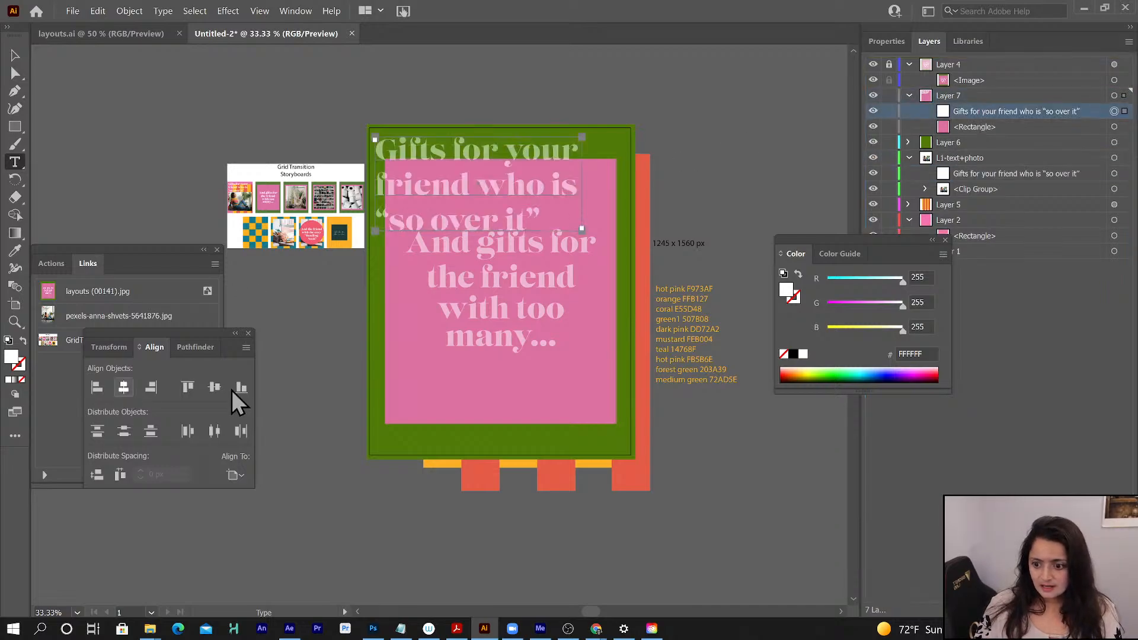
pyautogui.click(214, 387)
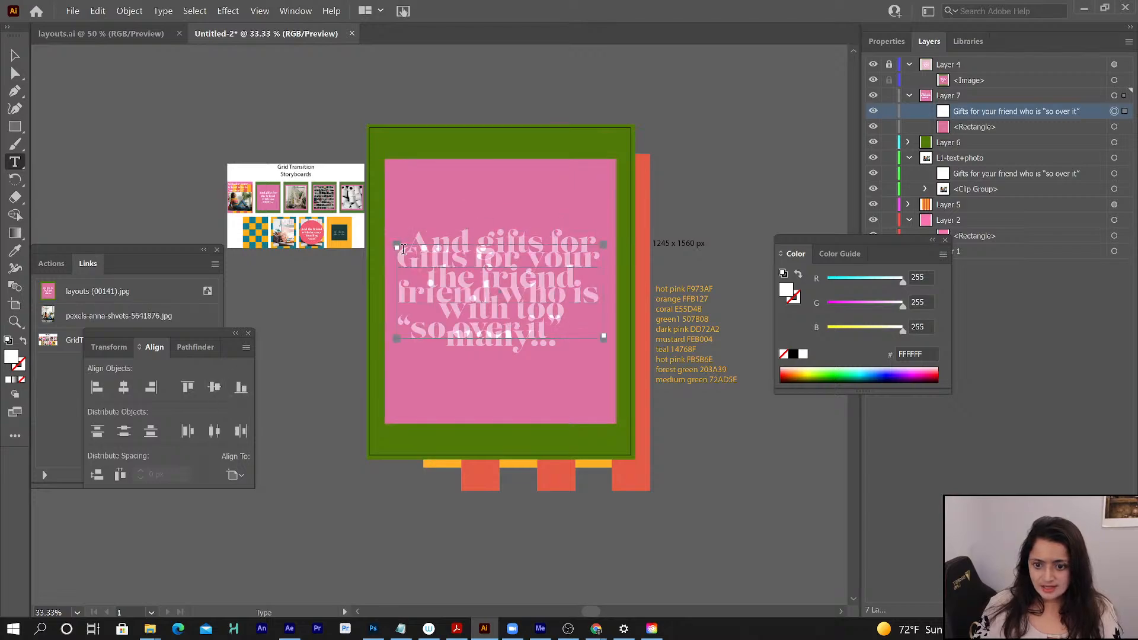
# - Replace the Layer 7 headline with "And gifts for the friend with too many..." and extend its text frame downward to fit every line
pyautogui.moveTo(398, 254); pyautogui.dragTo(579, 348)
pyautogui.click(593, 353)
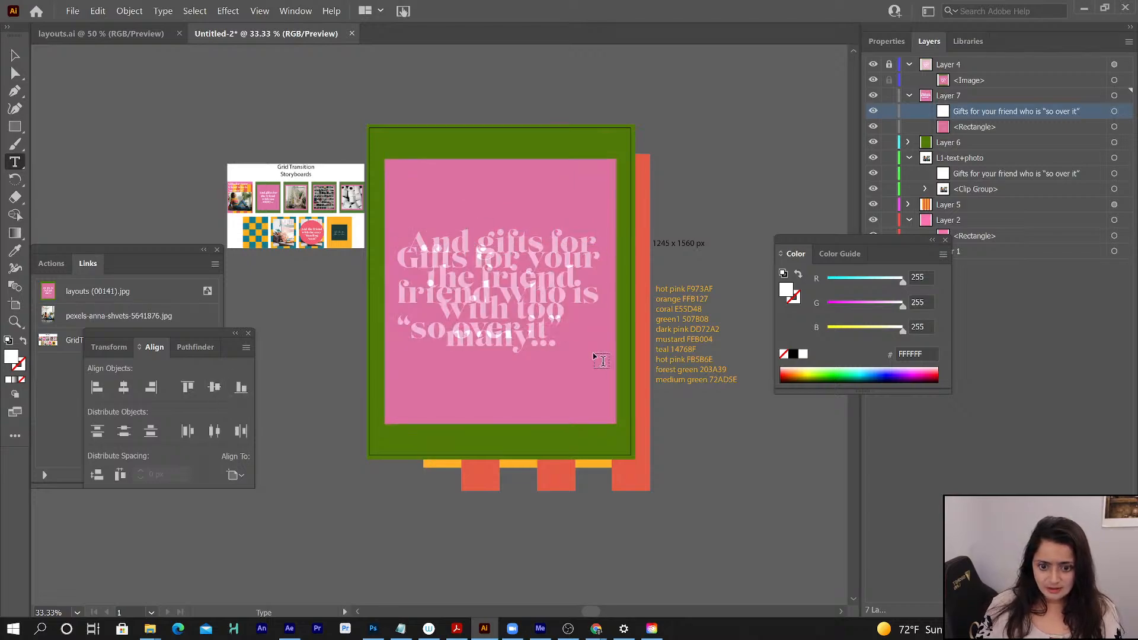
pyautogui.click(555, 331)
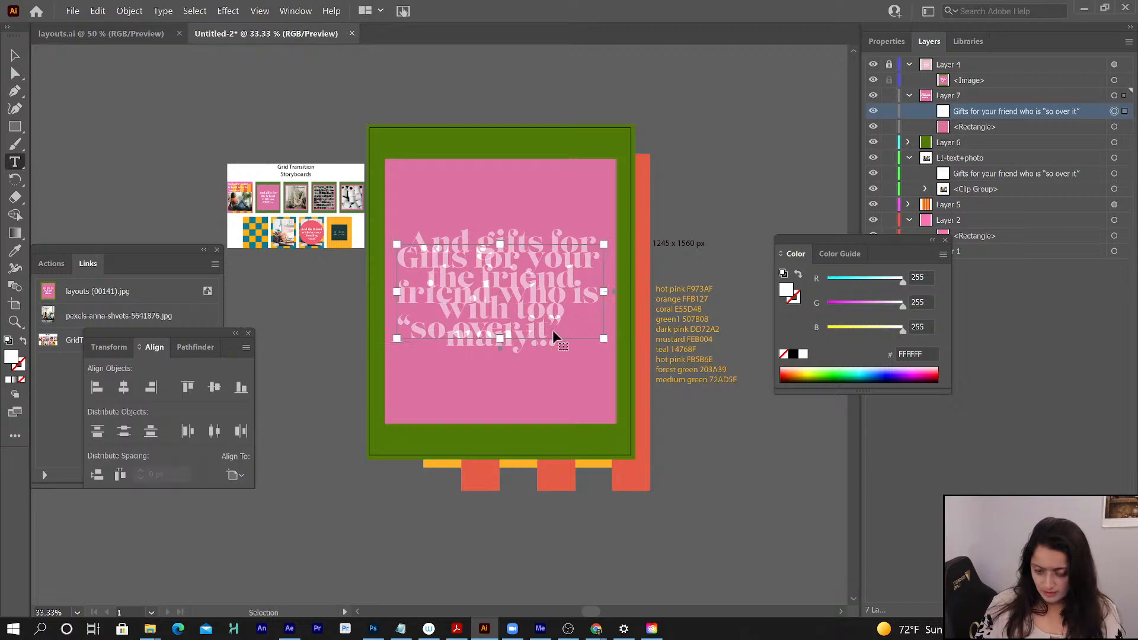
pyautogui.hotkey('ctrl', 'a')
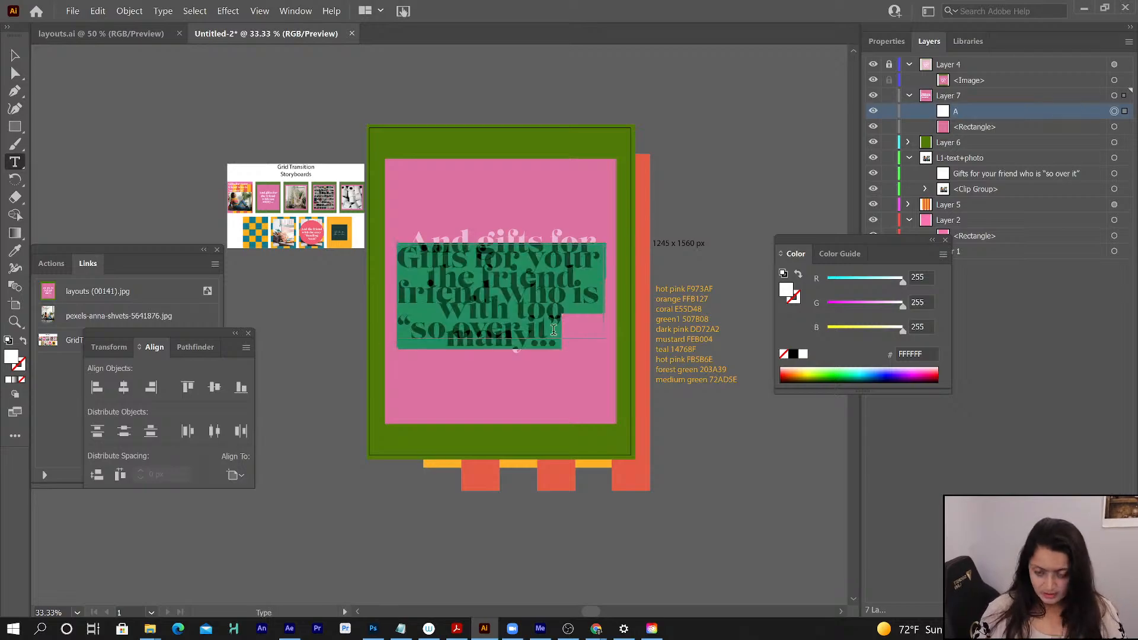
pyautogui.write('And gifts for')
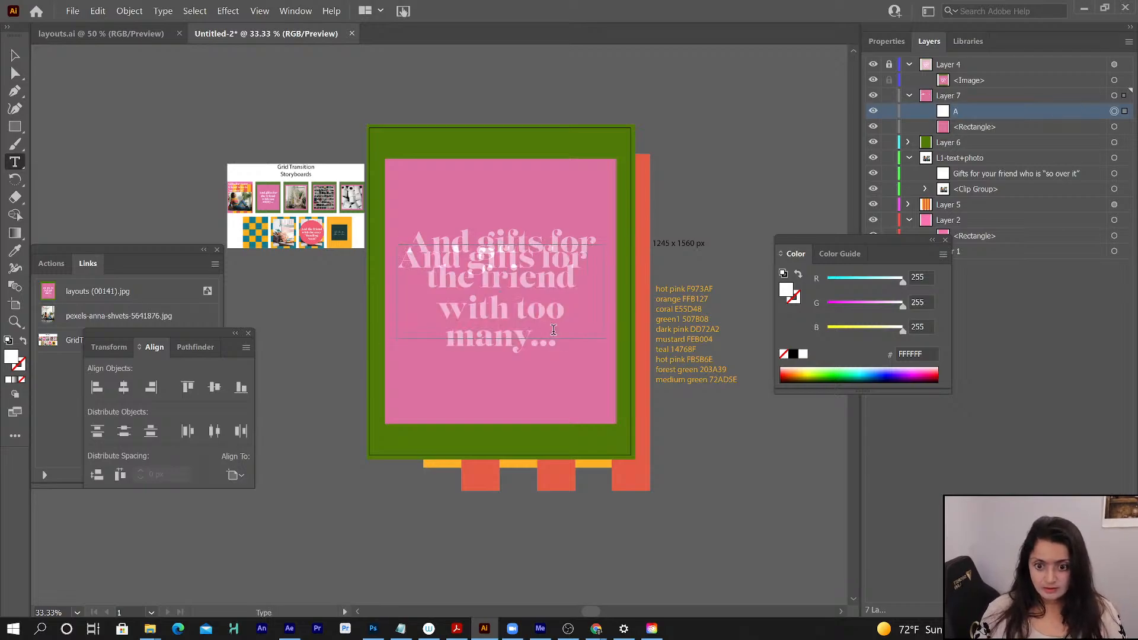
pyautogui.write(' the frie')
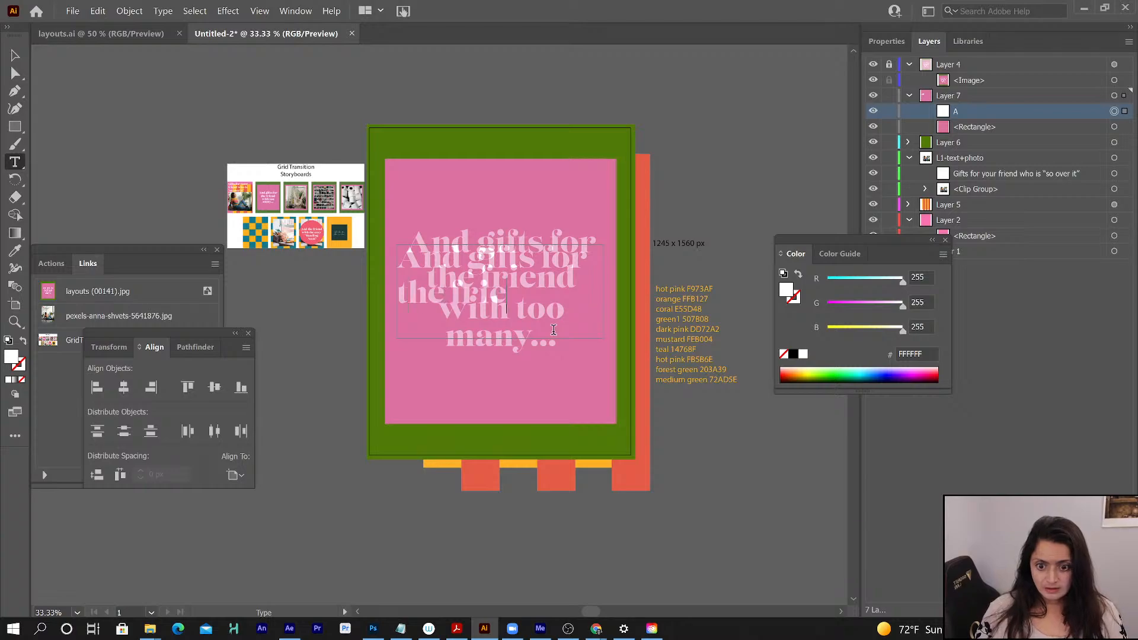
pyautogui.write('nd with too many')
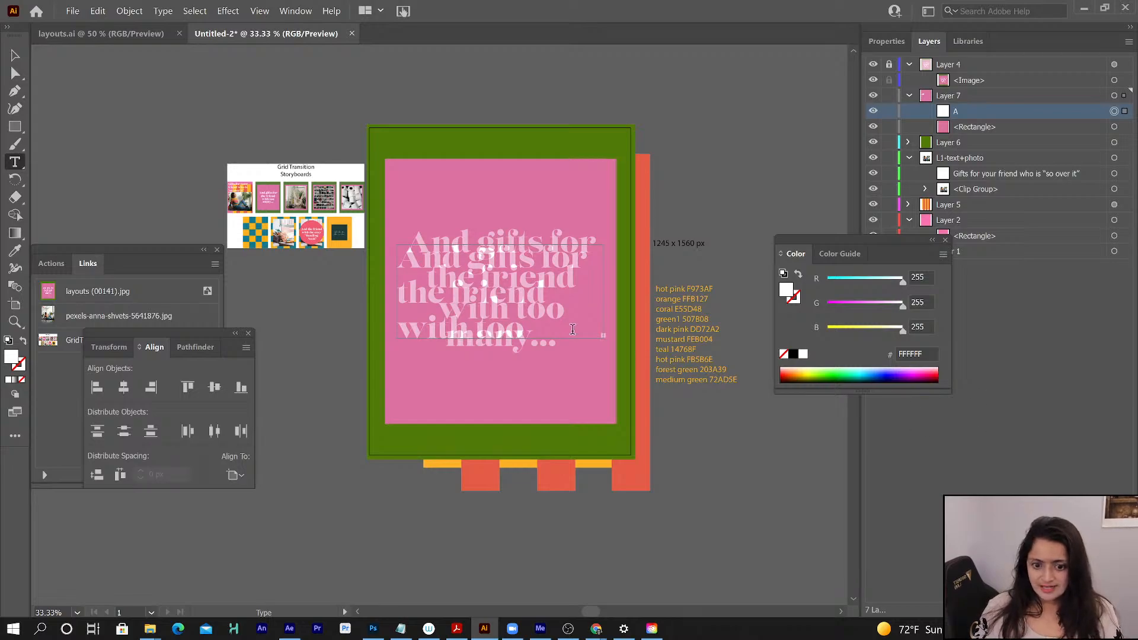
pyautogui.click(15, 55)
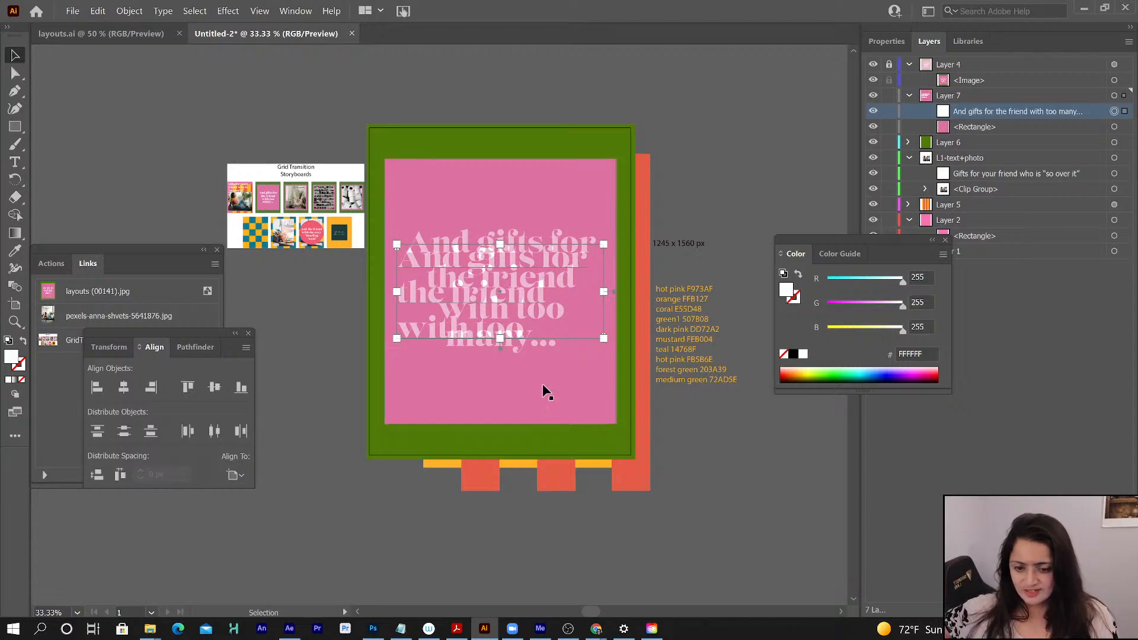
pyautogui.moveTo(499, 339); pyautogui.dragTo(504, 381)
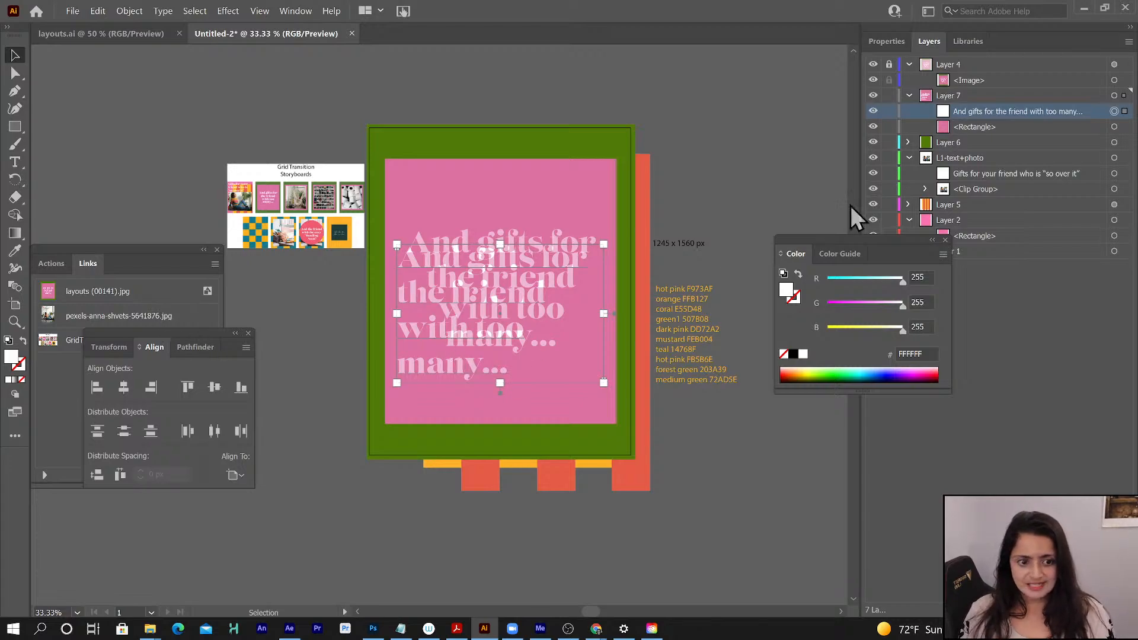
# - Center-align the new headline's paragraph and center its text frame vertically on the artboard
pyautogui.click(883, 37)
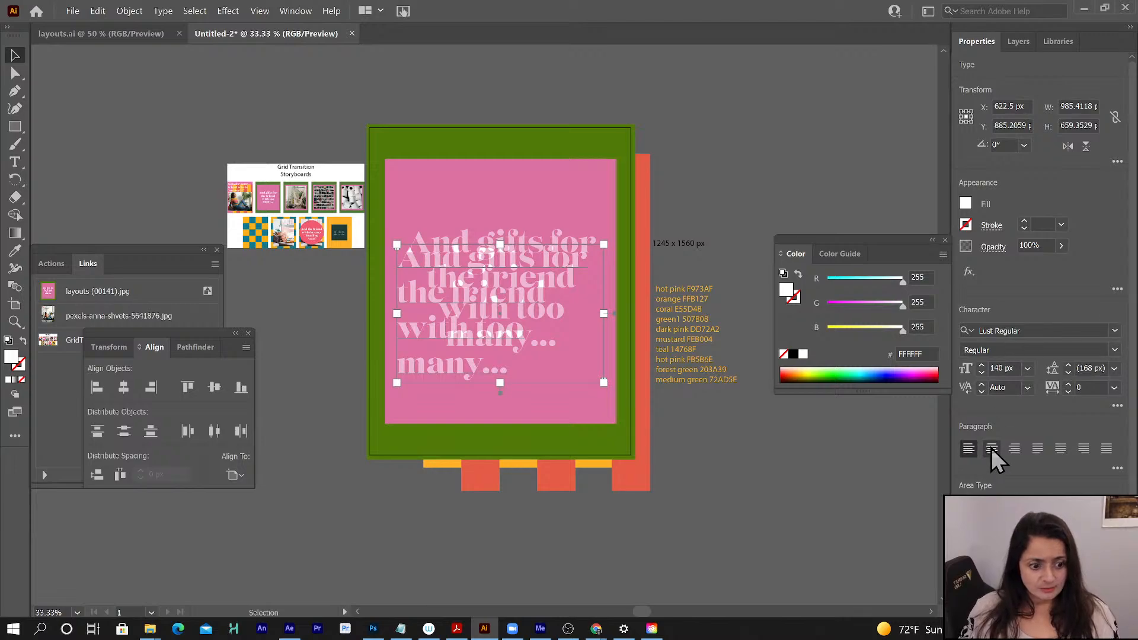
pyautogui.click(992, 451)
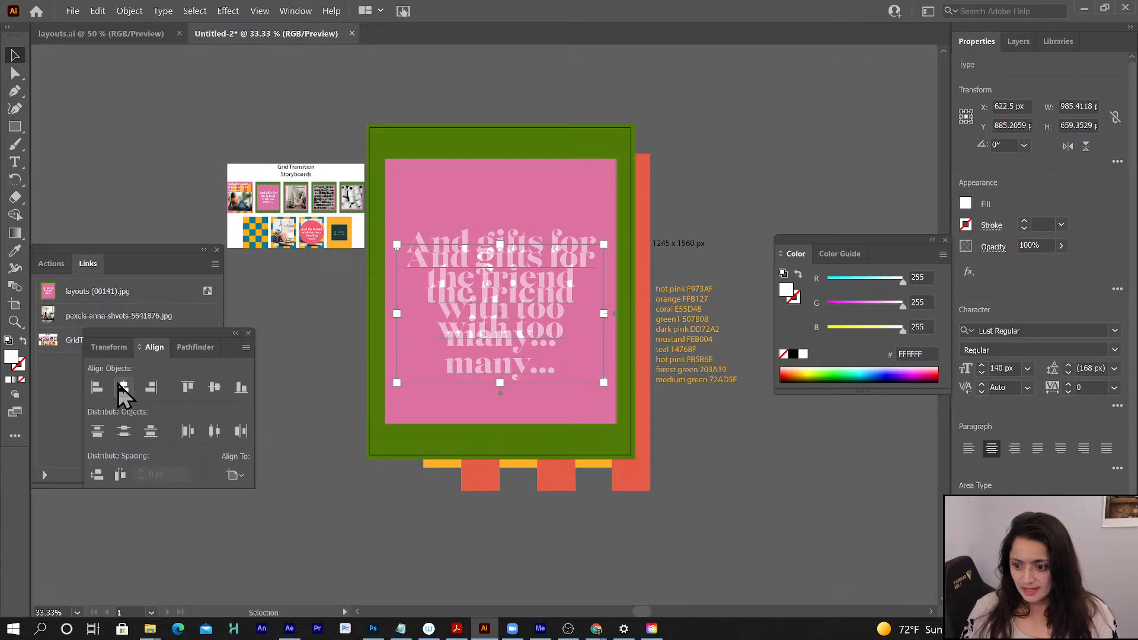
pyautogui.click(214, 387)
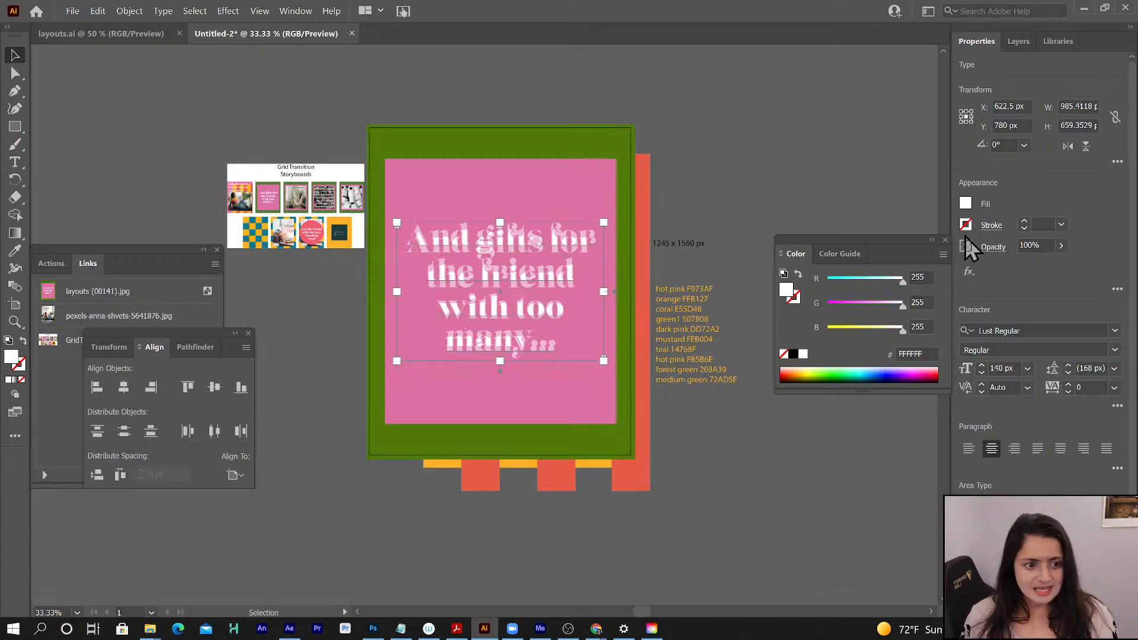
# - Hide the reference image layer, Layer 4
pyautogui.click(1015, 41)
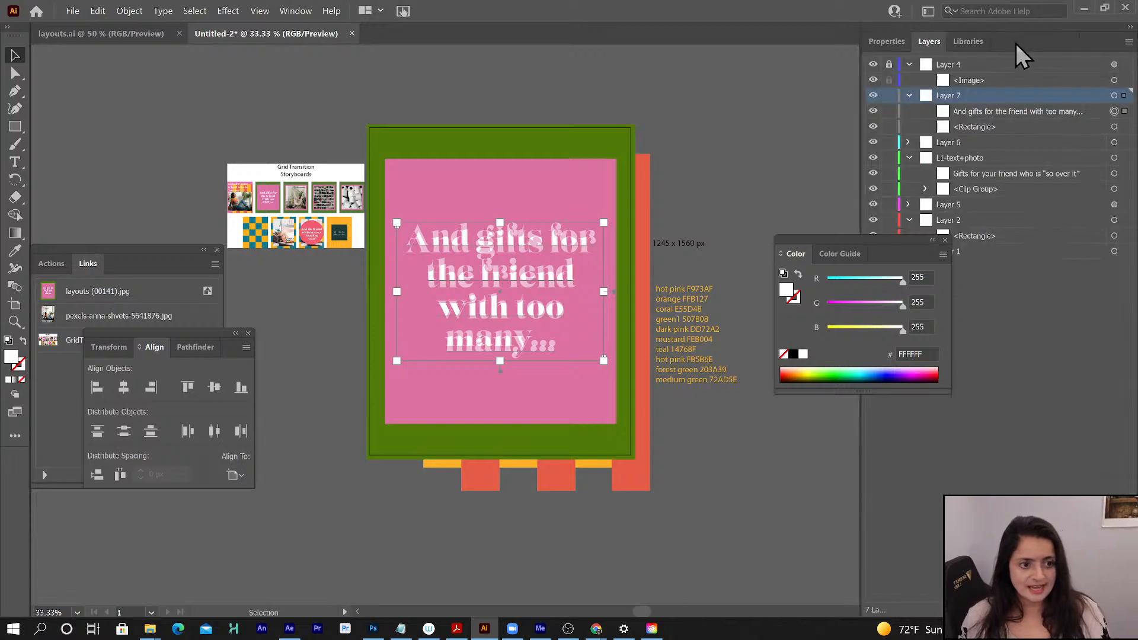
pyautogui.click(873, 64)
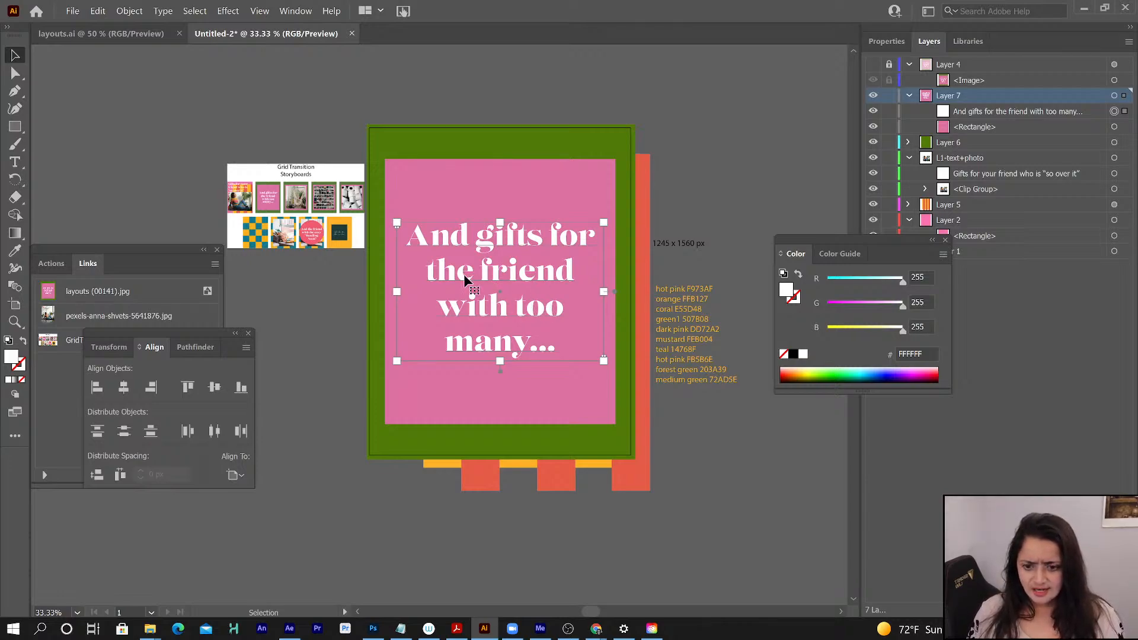
# - Examine the headline line by line, comparing the spacing between its lines and the letters that extend above or below them
pyautogui.press('t')
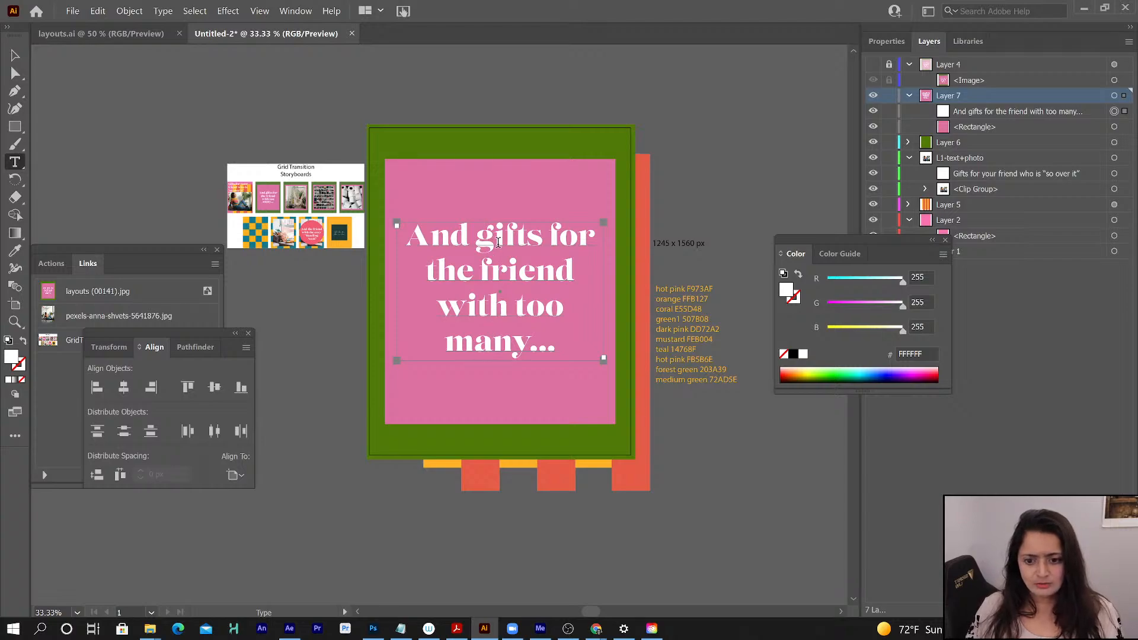
pyautogui.moveTo(409, 235); pyautogui.dragTo(606, 248)
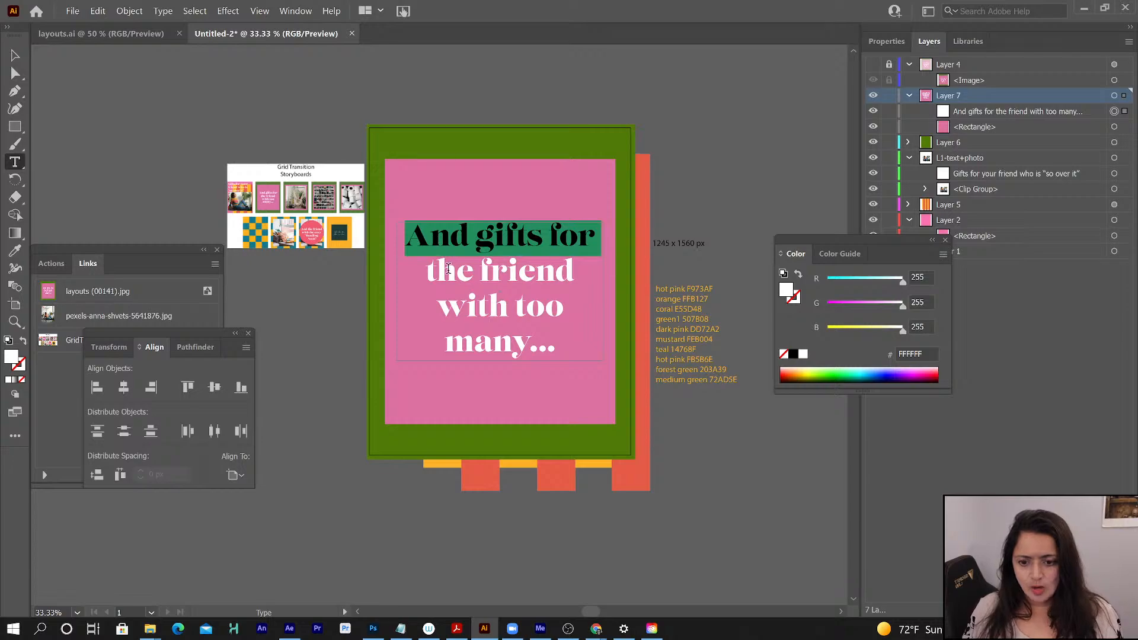
pyautogui.click(424, 273)
pyautogui.moveTo(424, 273); pyautogui.dragTo(629, 288)
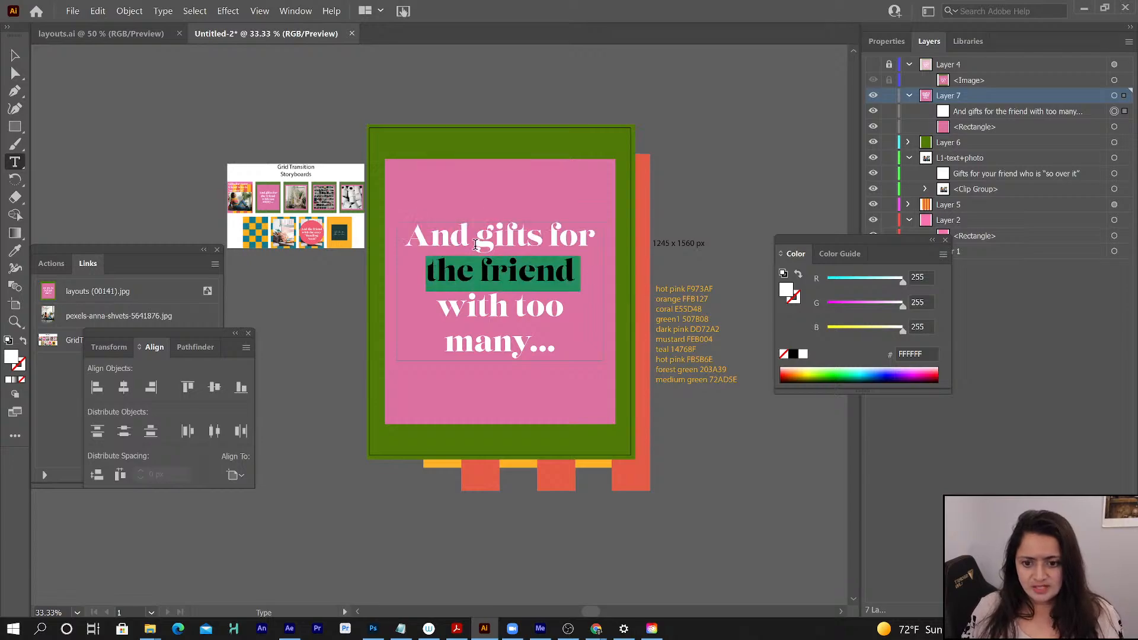
pyautogui.moveTo(477, 246); pyautogui.dragTo(496, 245)
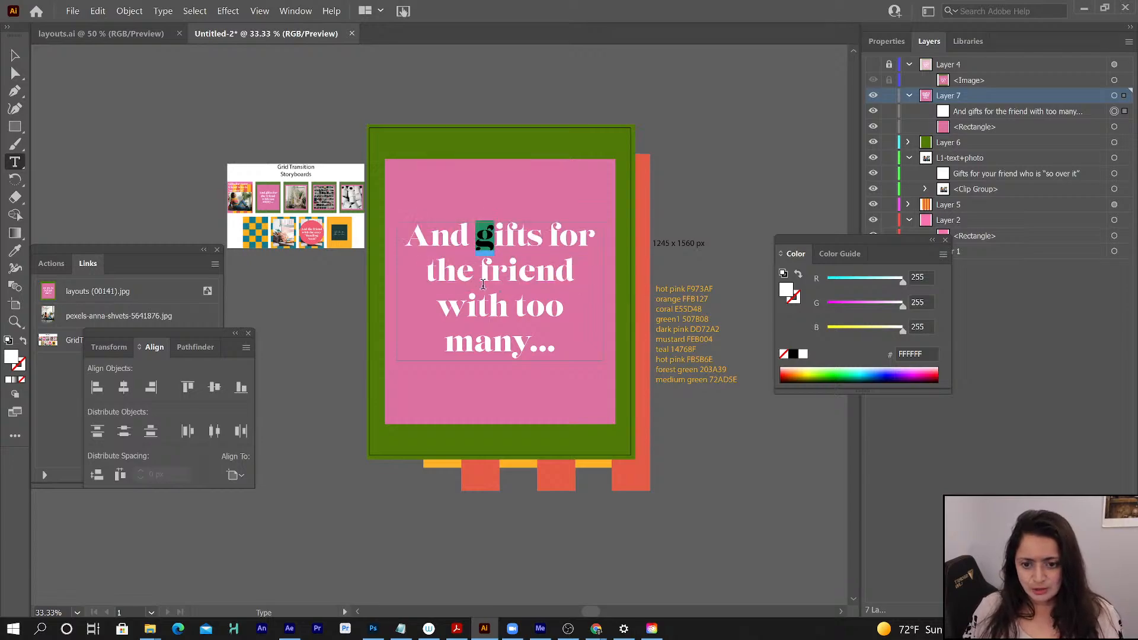
pyautogui.press('Right')
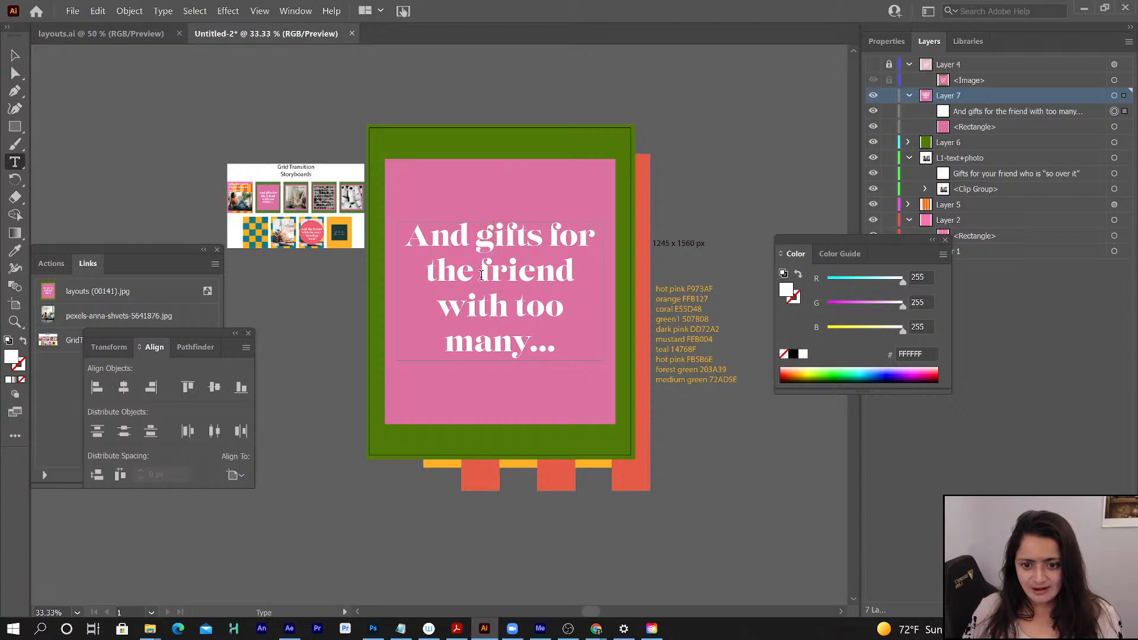
pyautogui.moveTo(567, 275); pyautogui.dragTo(555, 274)
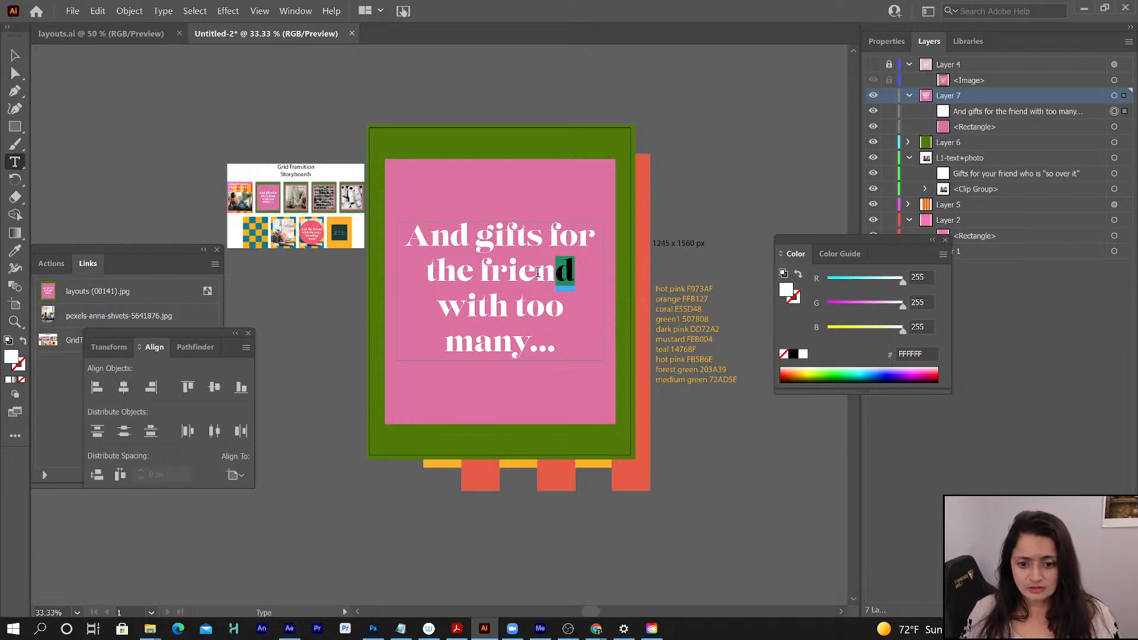
pyautogui.moveTo(538, 272); pyautogui.dragTo(555, 275)
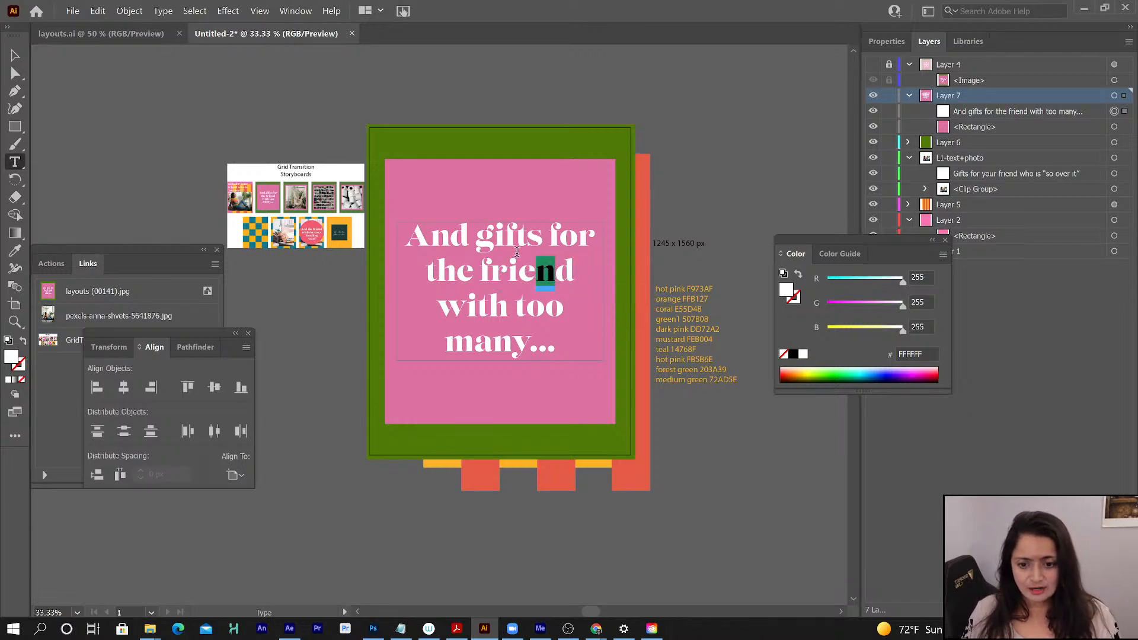
pyautogui.moveTo(437, 307); pyautogui.dragTo(578, 311)
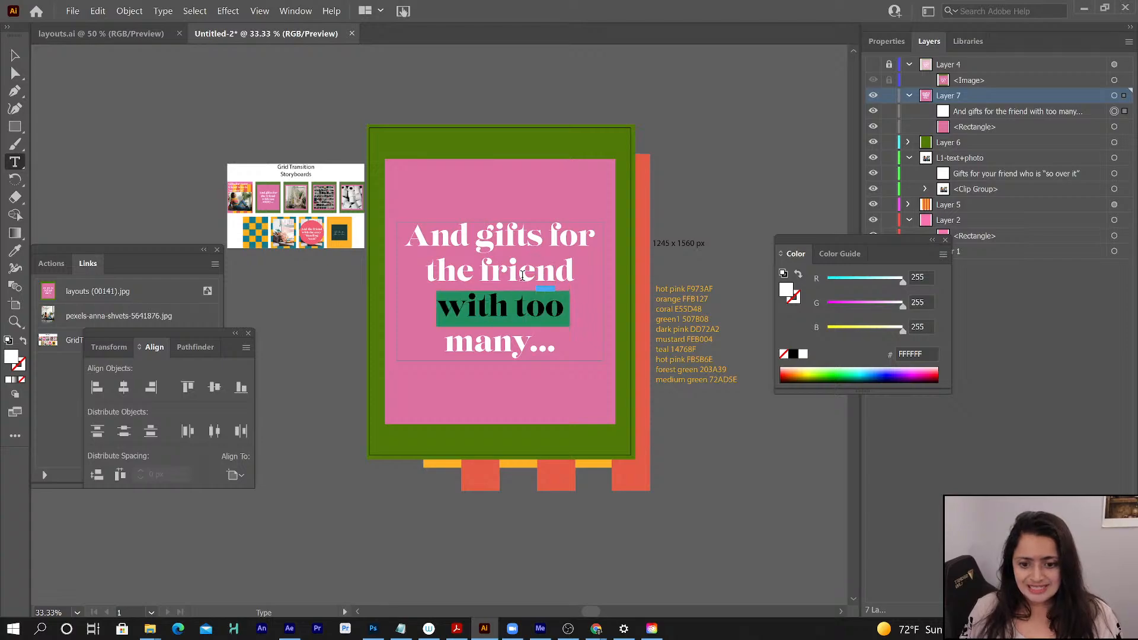
pyautogui.moveTo(446, 346); pyautogui.dragTo(557, 354)
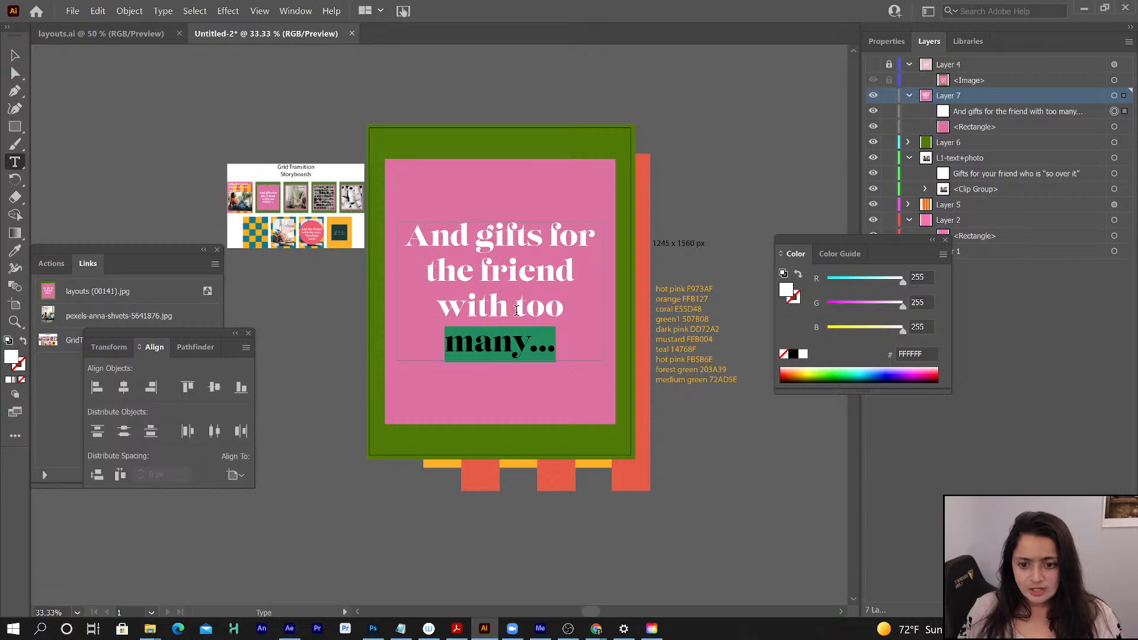
# - Tighten the leading of the headline line "with too" to 152 px
pyautogui.moveTo(438, 309); pyautogui.dragTo(568, 311)
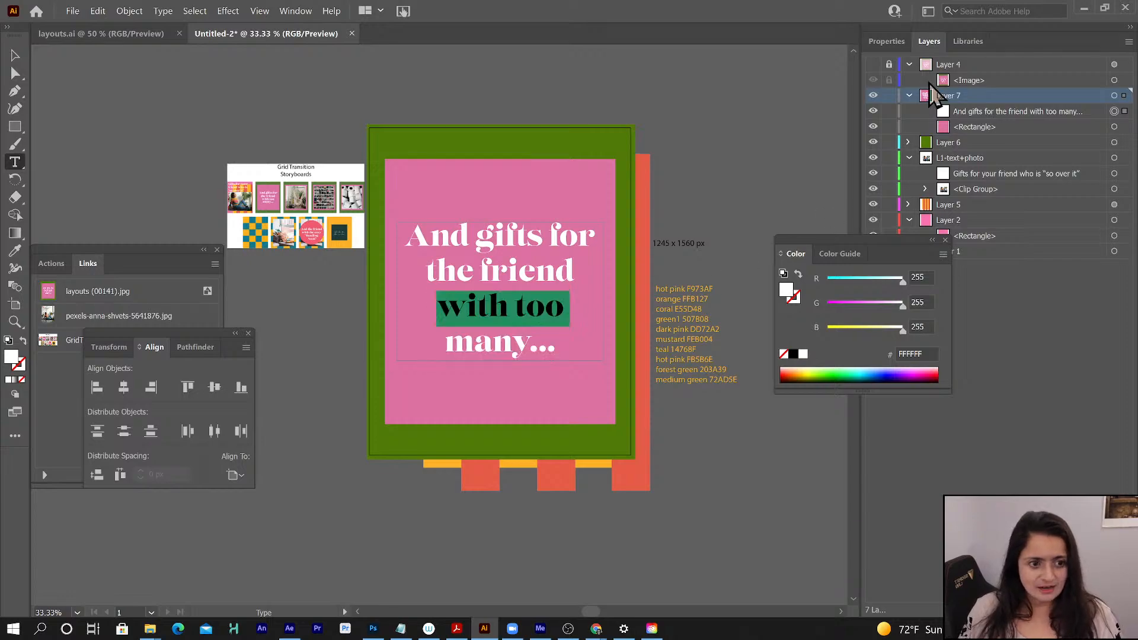
pyautogui.click(882, 41)
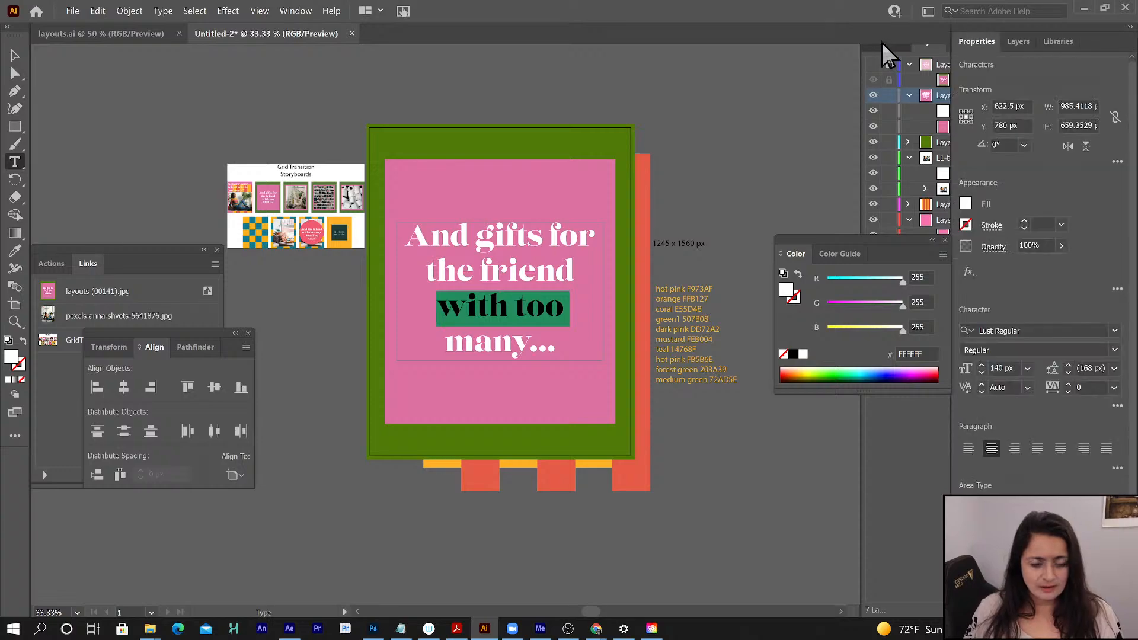
pyautogui.click(1068, 373)
pyautogui.click(1068, 374)
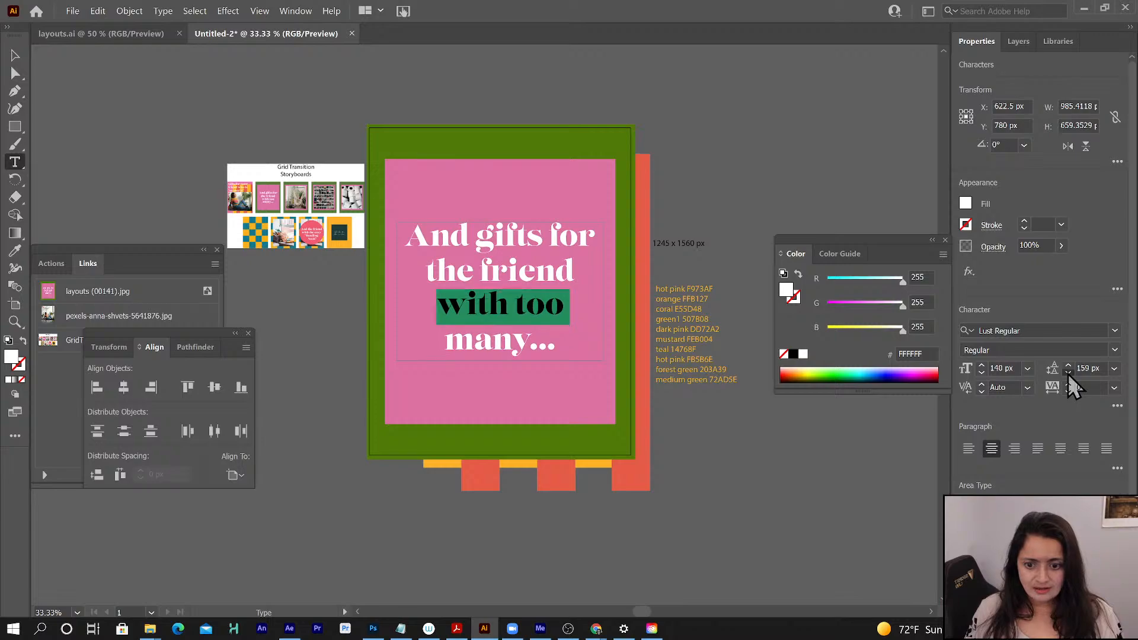
pyautogui.click(1068, 373)
pyautogui.click(1068, 373)
pyautogui.click(1068, 373)
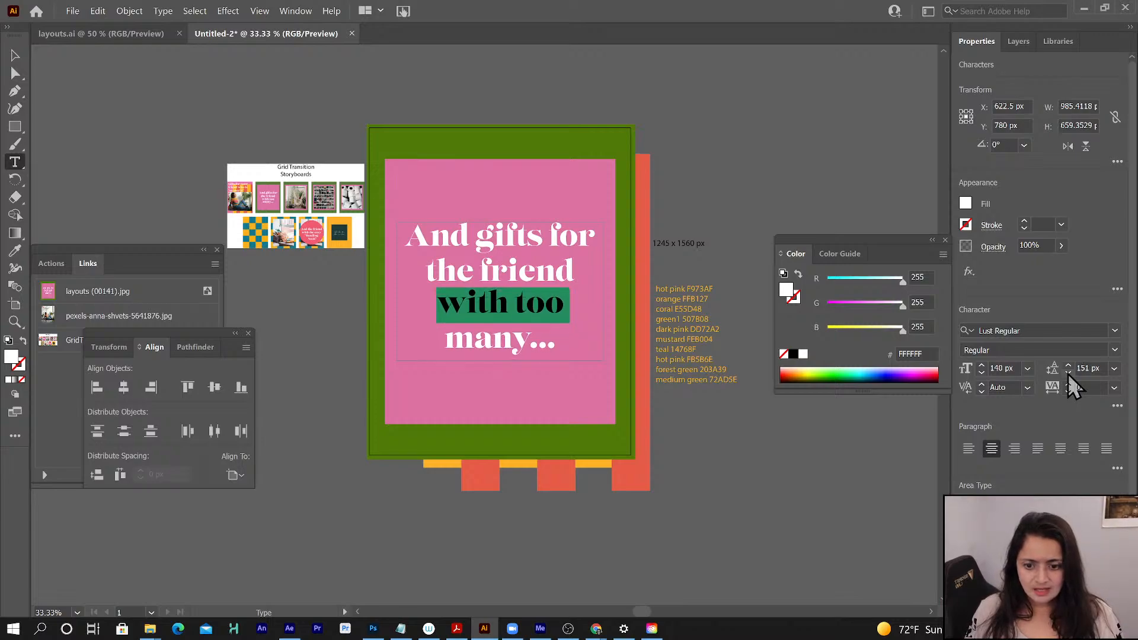
pyautogui.click(1067, 365)
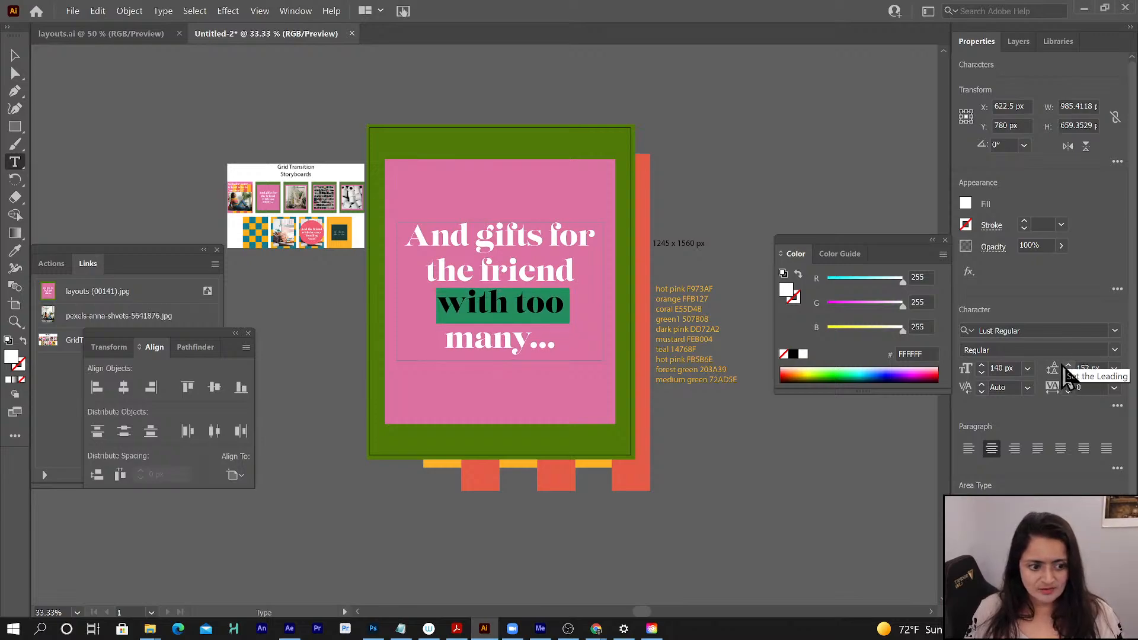
# - Tighten the leading of the headline's last line, "many...", to 143 px and finish editing the text
pyautogui.moveTo(441, 340); pyautogui.dragTo(584, 344)
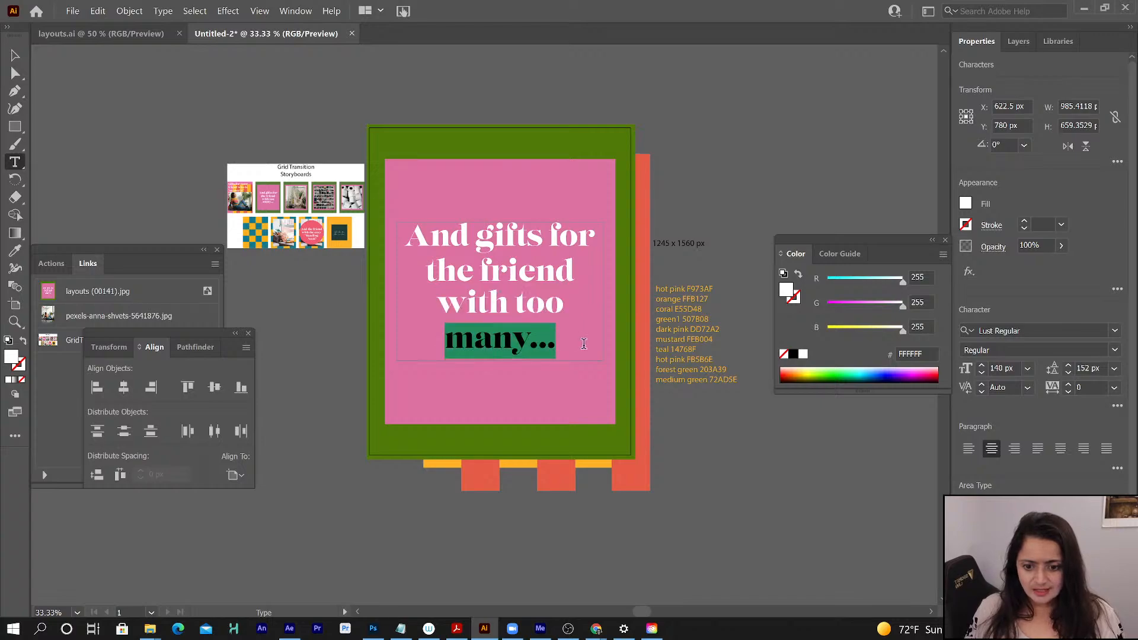
pyautogui.click(1069, 372)
pyautogui.click(1069, 372)
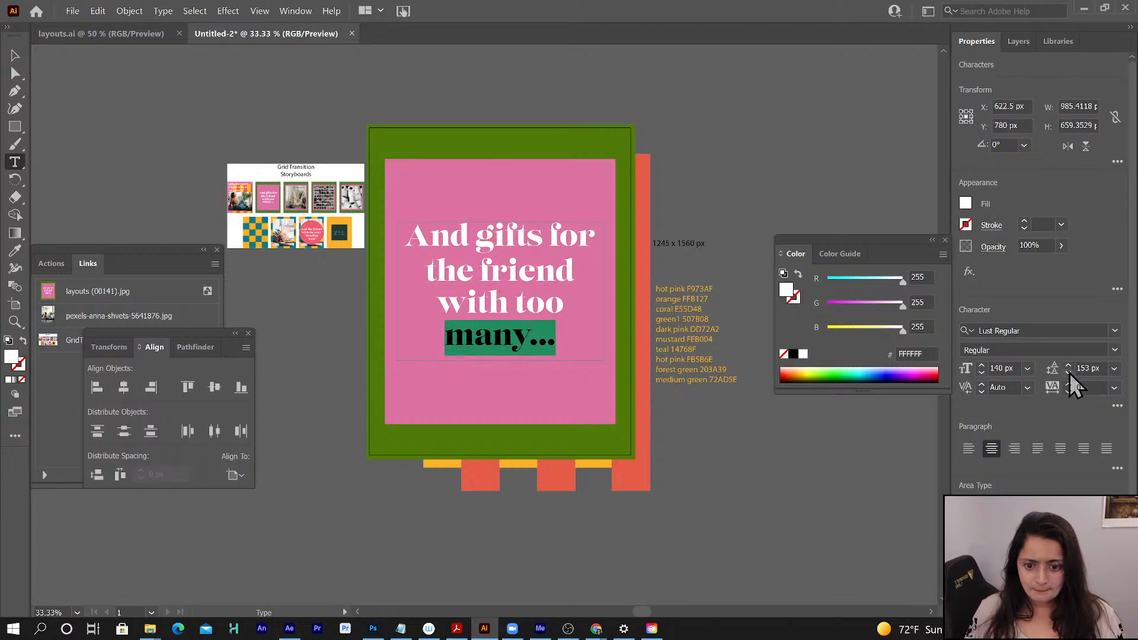
pyautogui.click(1069, 372)
pyautogui.click(1069, 373)
pyautogui.click(1069, 374)
pyautogui.click(1069, 374)
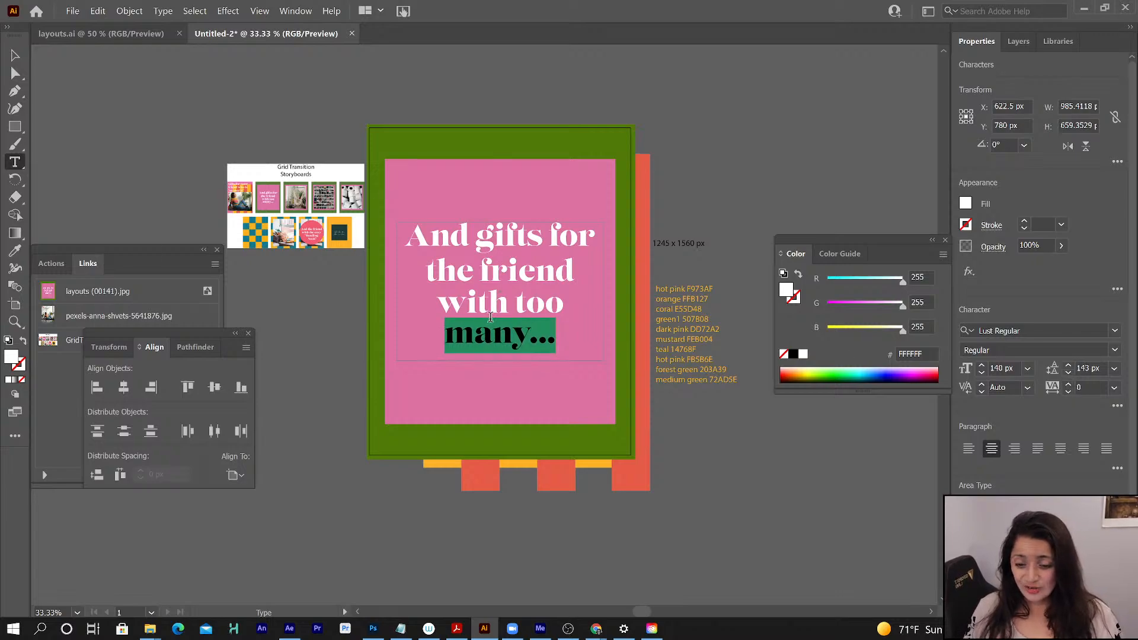
pyautogui.click(14, 54)
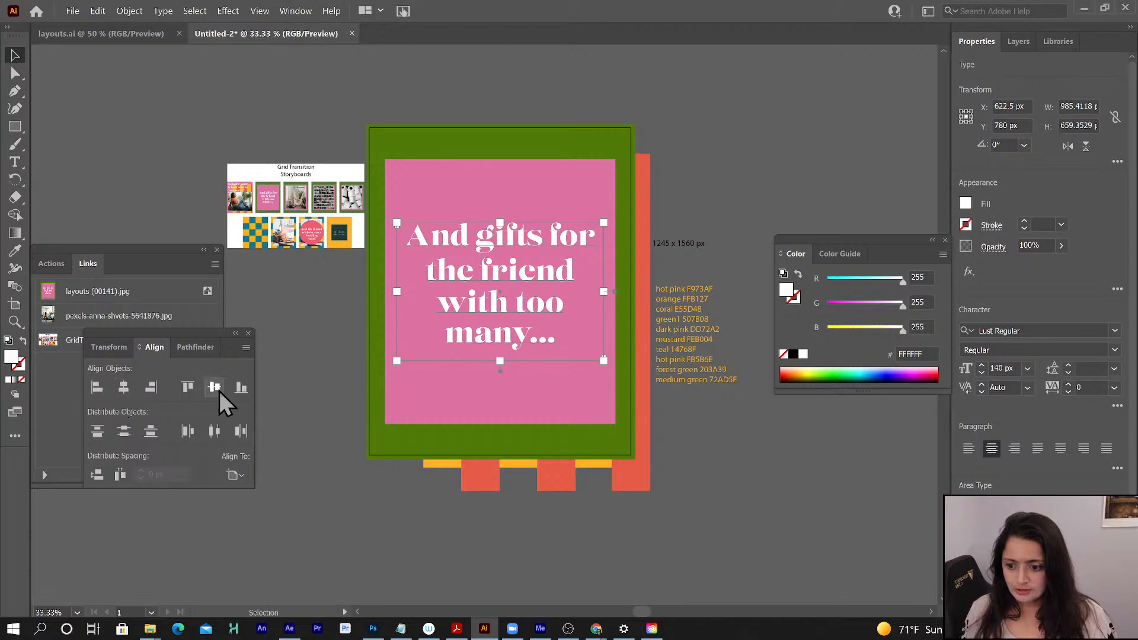
# - Rename Layer 7 as L2-text+box
pyautogui.click(1016, 41)
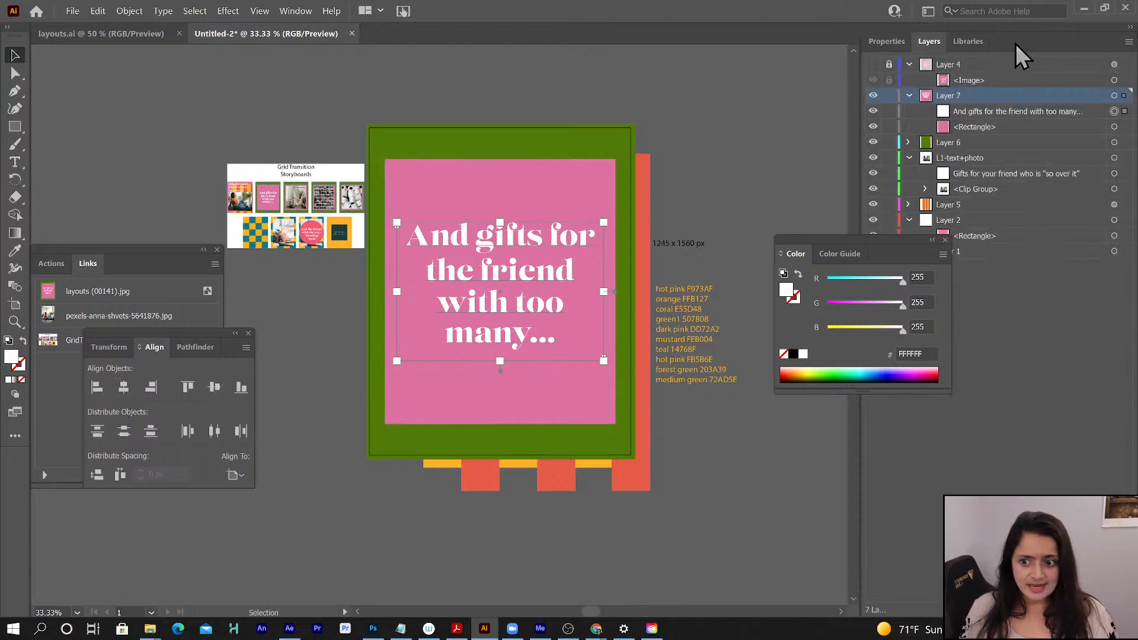
pyautogui.doubleClick(950, 95)
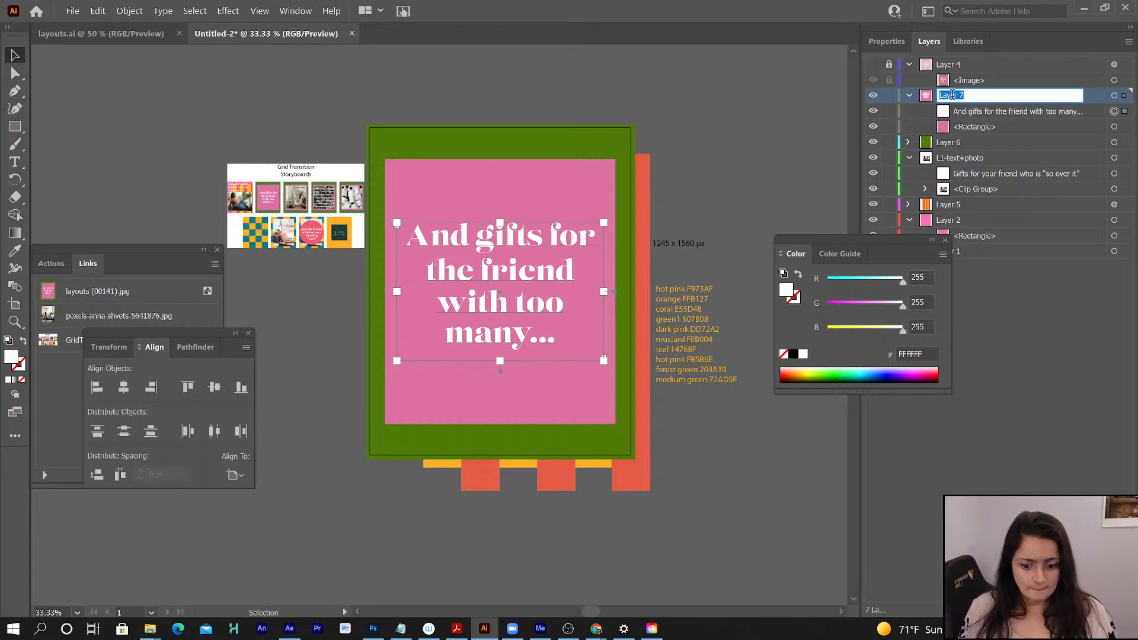
pyautogui.write('L2-text+box')
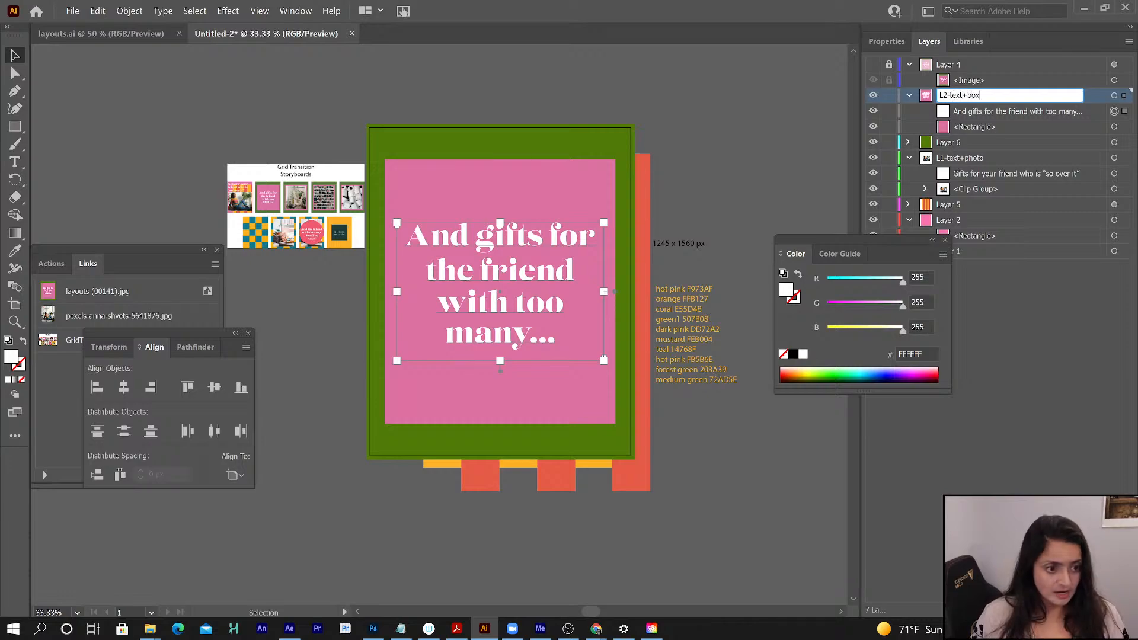
pyautogui.press('Return')
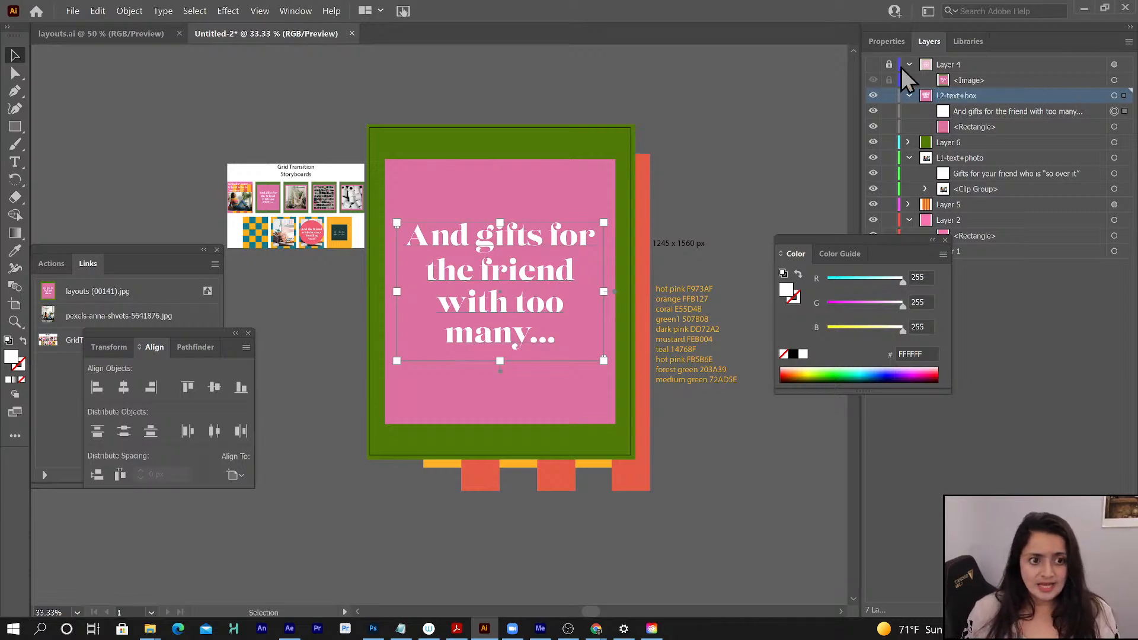
# - Show the reference image layer and relink its image to layouts (00177) from the boards folder
pyautogui.click(873, 64)
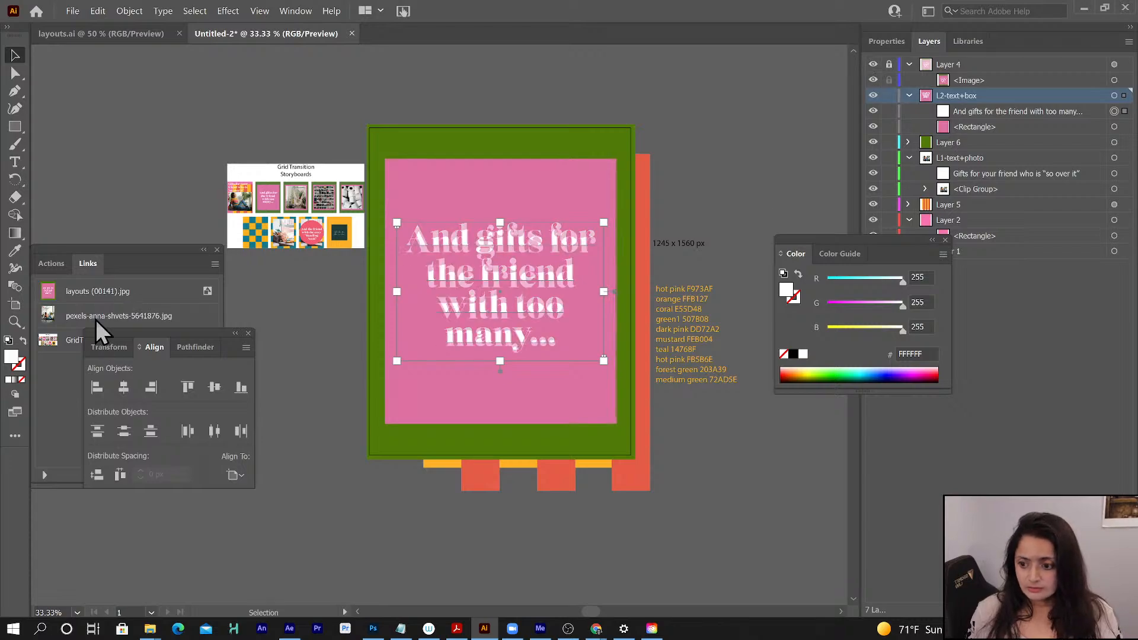
pyautogui.click(140, 249)
pyautogui.click(103, 290)
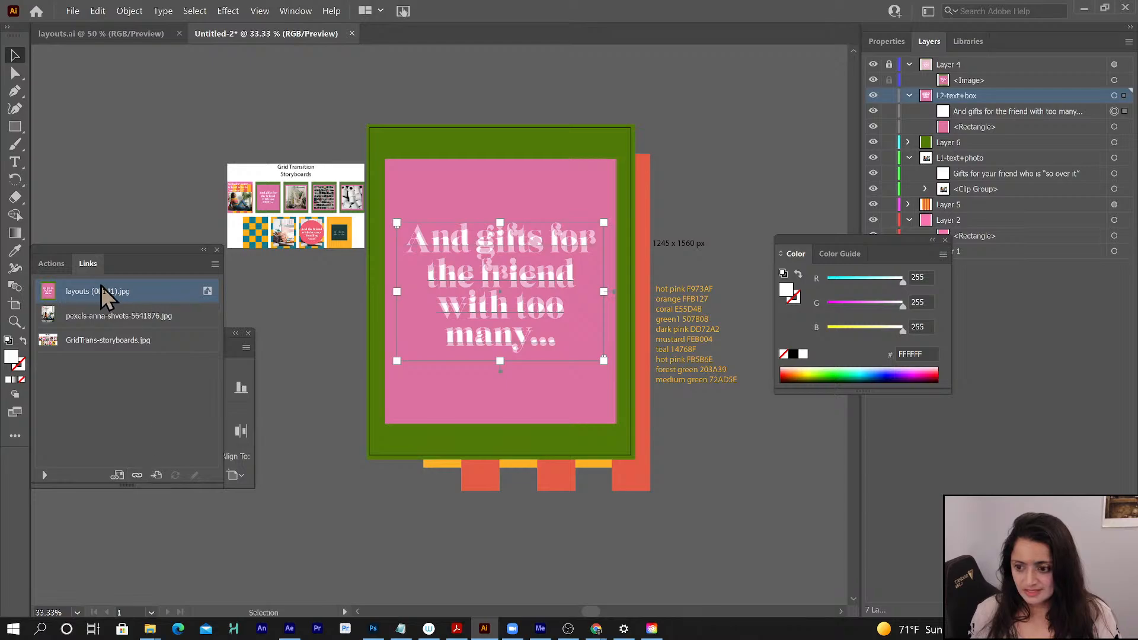
pyautogui.click(137, 476)
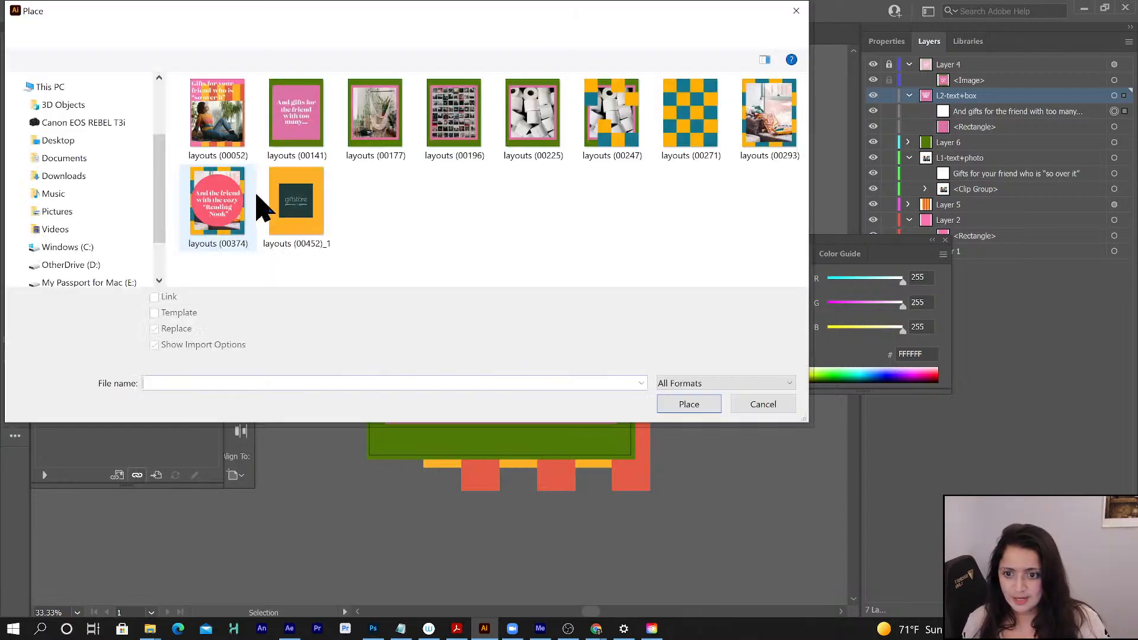
pyautogui.click(386, 136)
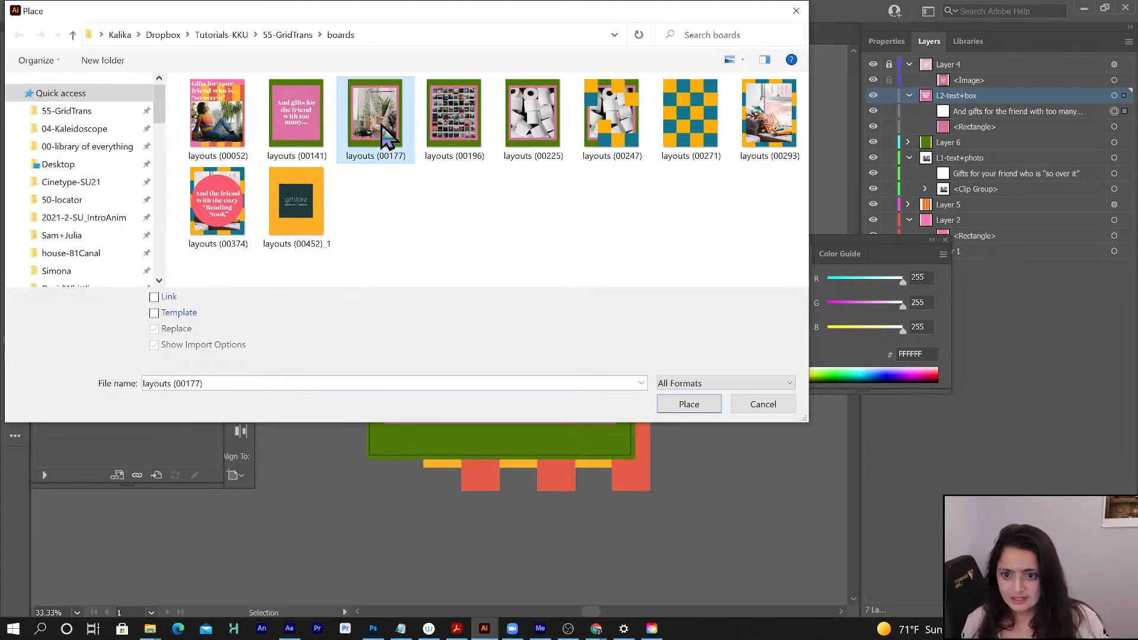
pyautogui.click(686, 406)
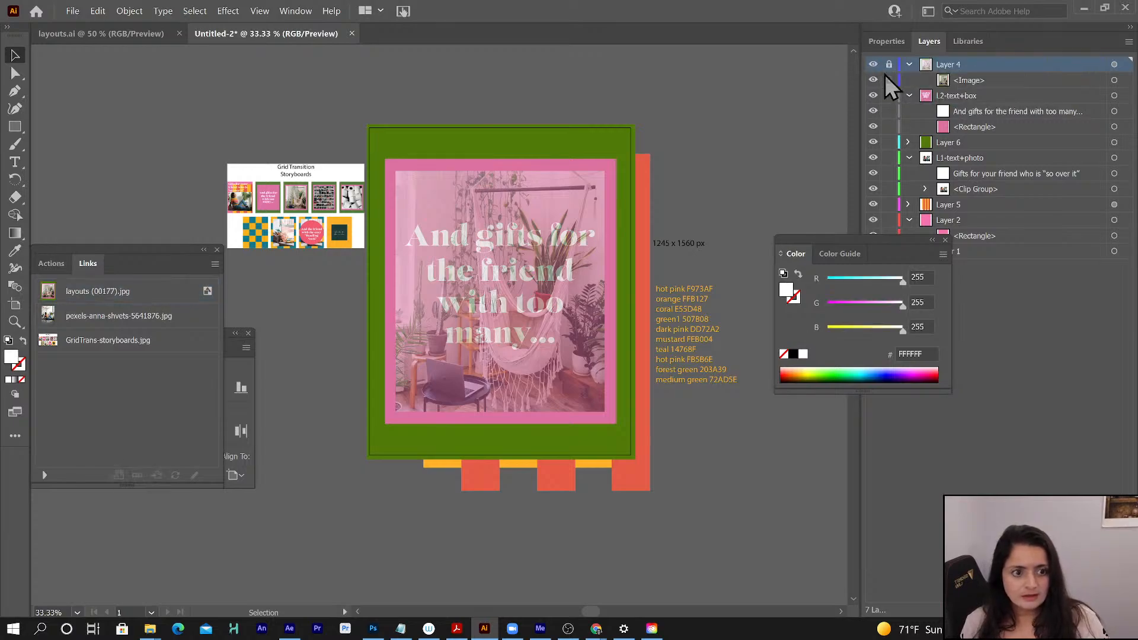
pyautogui.hotkey('ctrl', 'z')
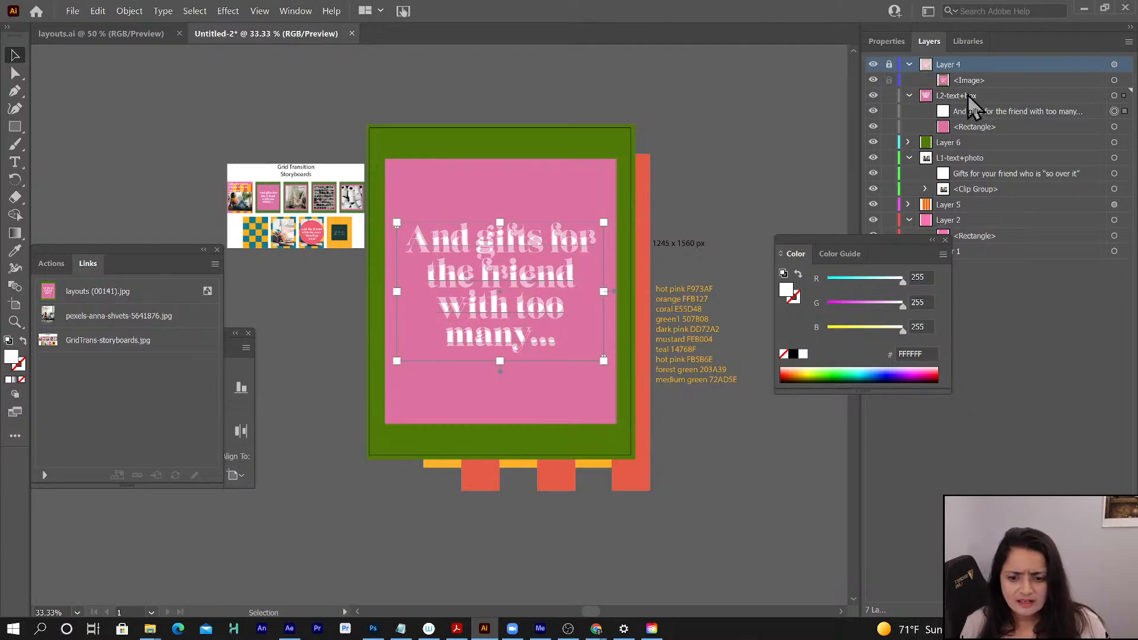
pyautogui.hotkey('ctrl', 'shift', 'z')
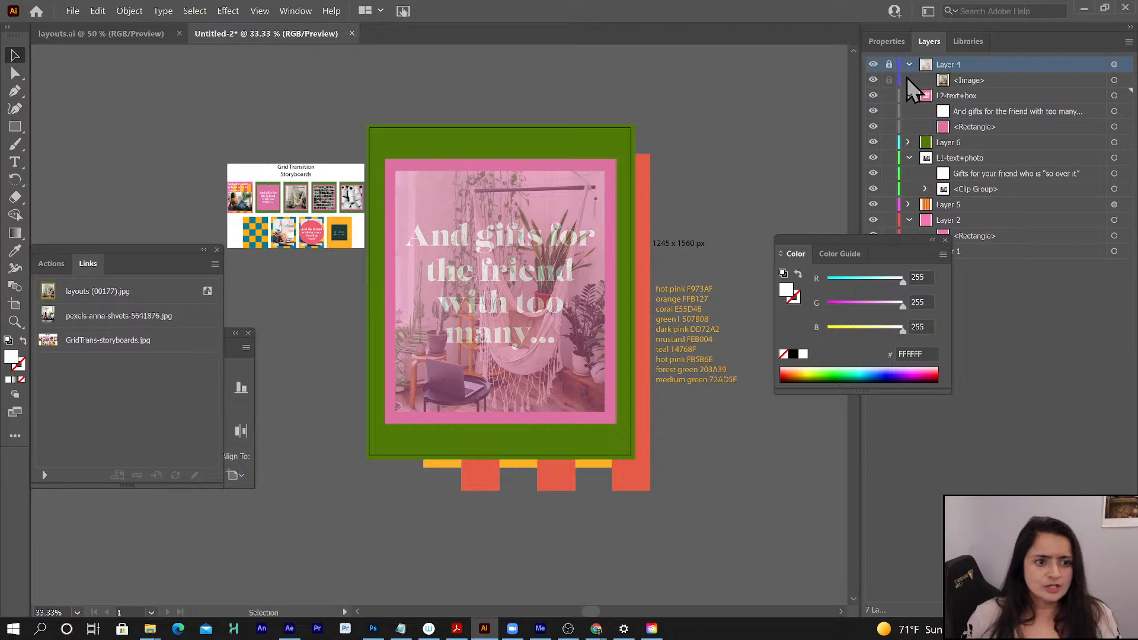
# - Collapse the L1-text+photo layer's contents and select the dark pink rectangle inside L2-text+box
pyautogui.click(909, 96)
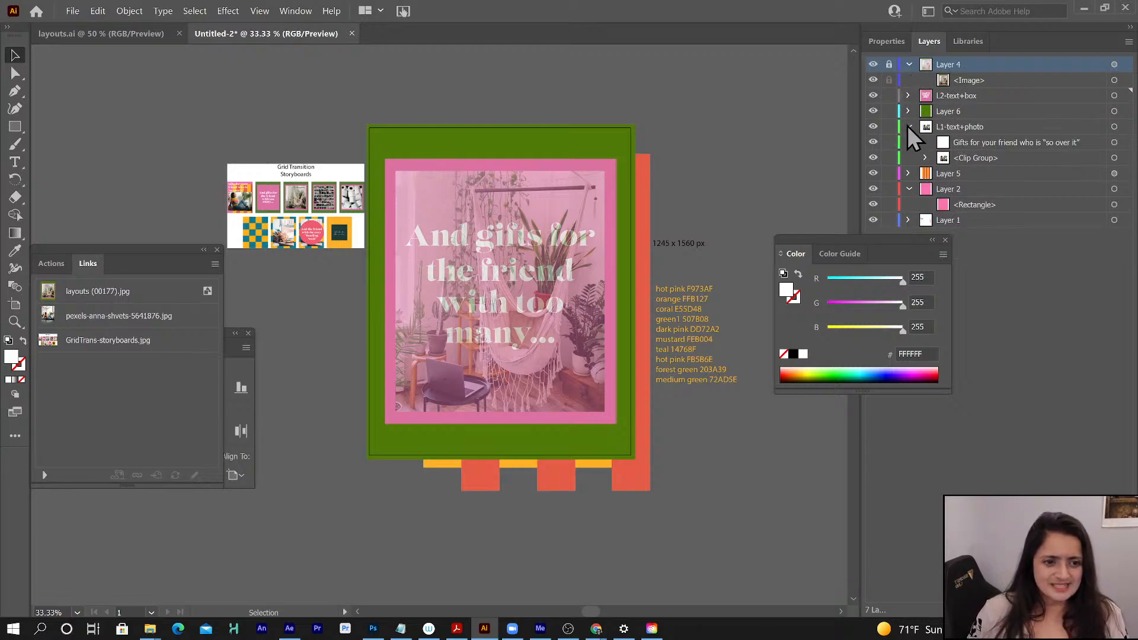
pyautogui.click(908, 126)
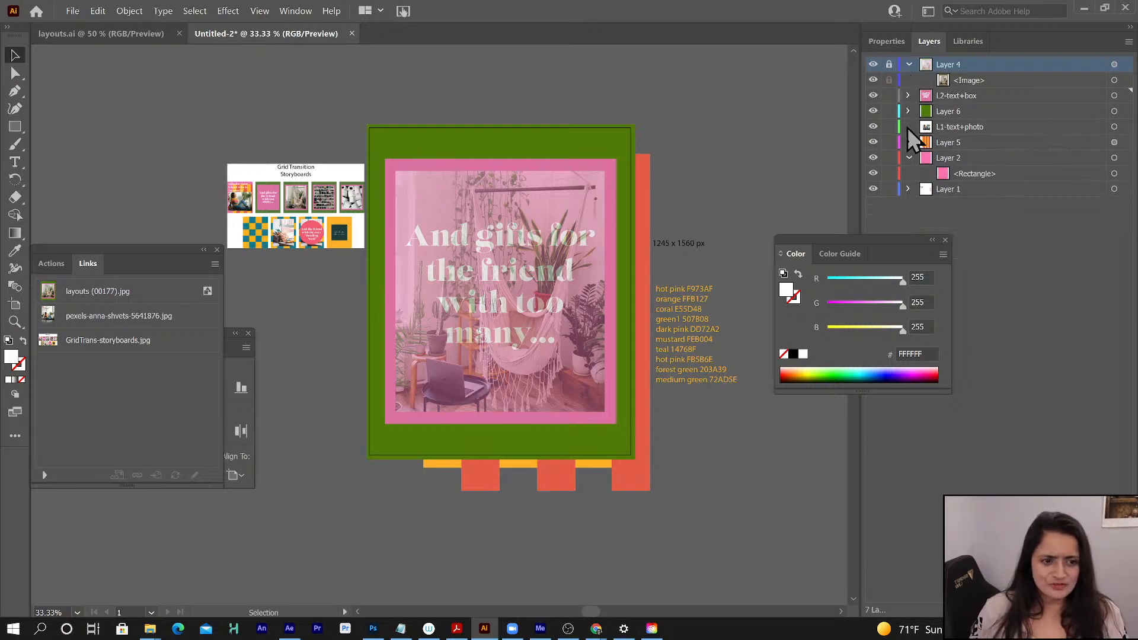
pyautogui.click(909, 95)
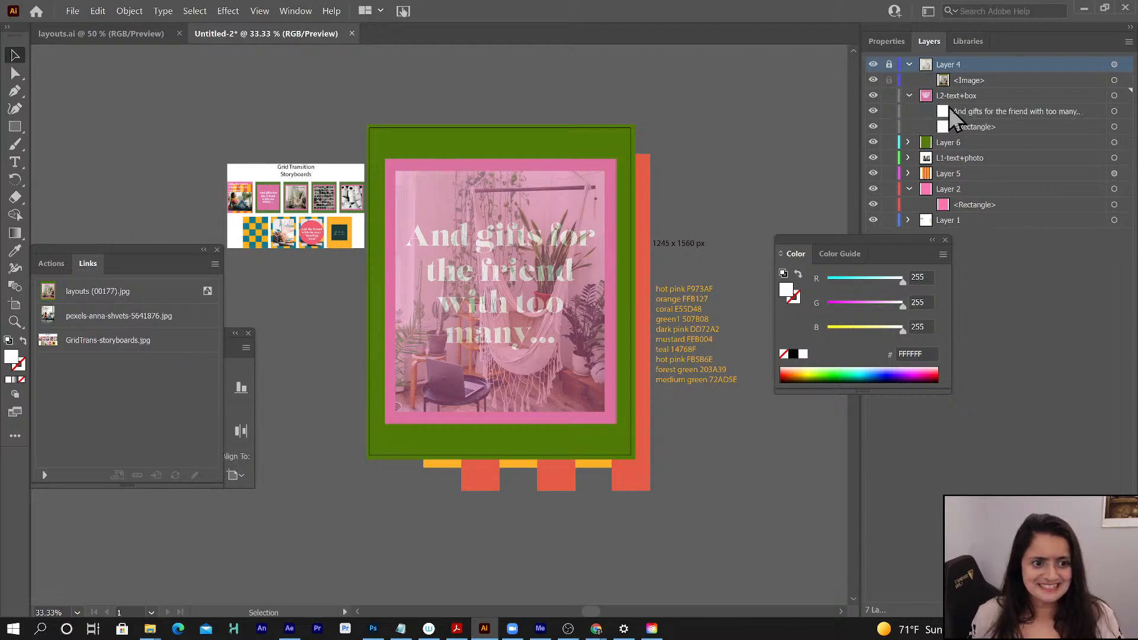
pyautogui.click(979, 127)
pyautogui.click(1114, 128)
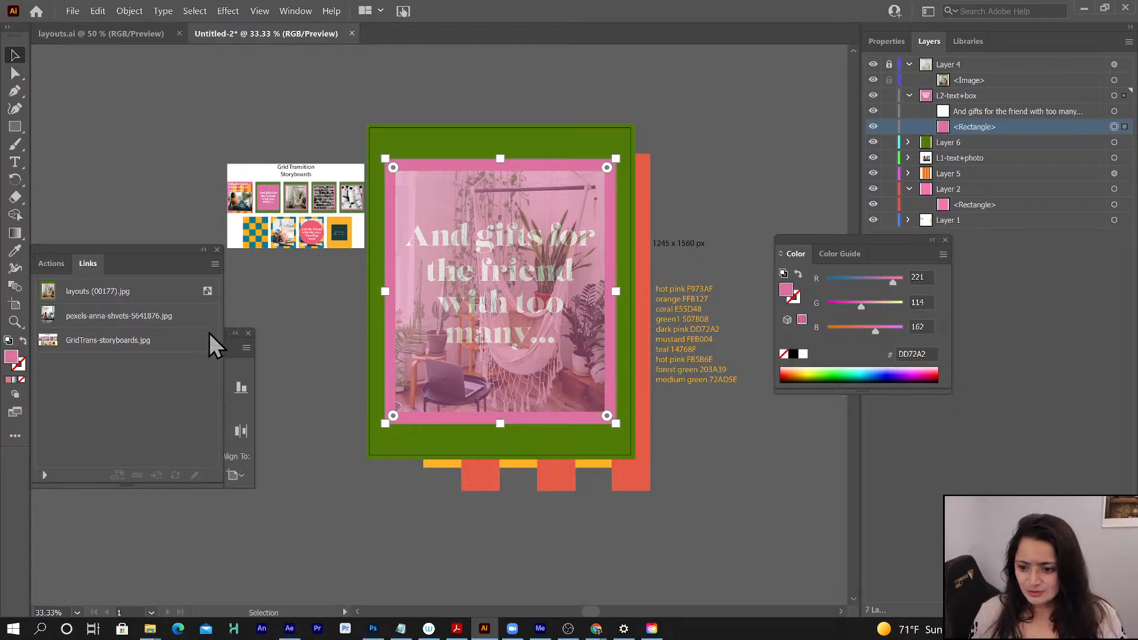
pyautogui.click(204, 249)
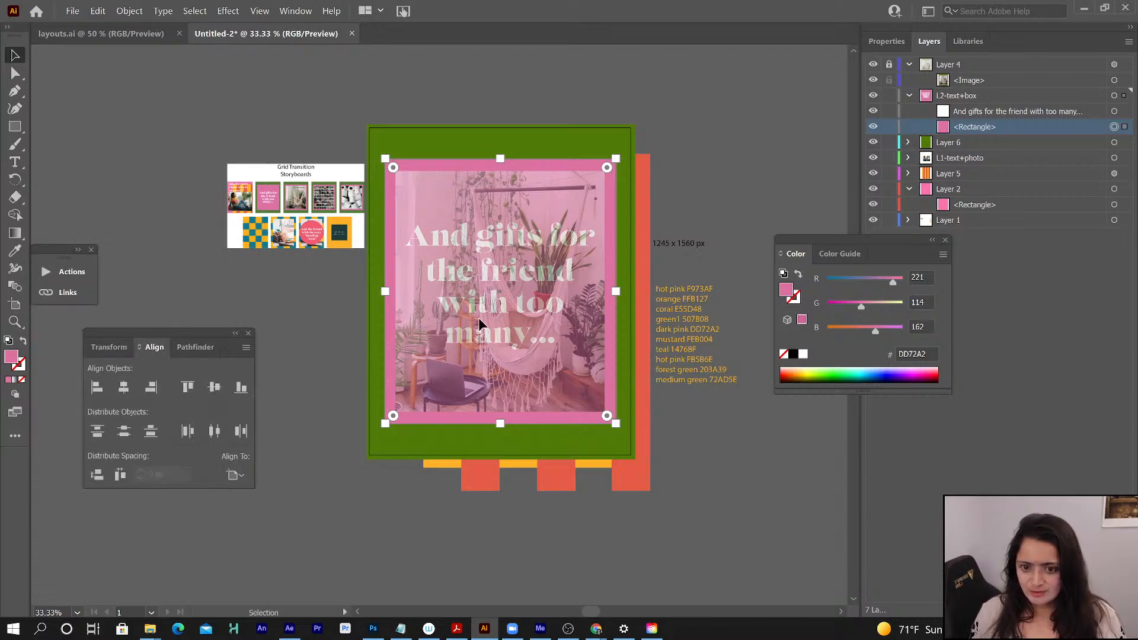
# - Place the hammock photo ending in 4740481 from layouts_Folder's Links subfolder into the L2-text+box layer
pyautogui.click(966, 97)
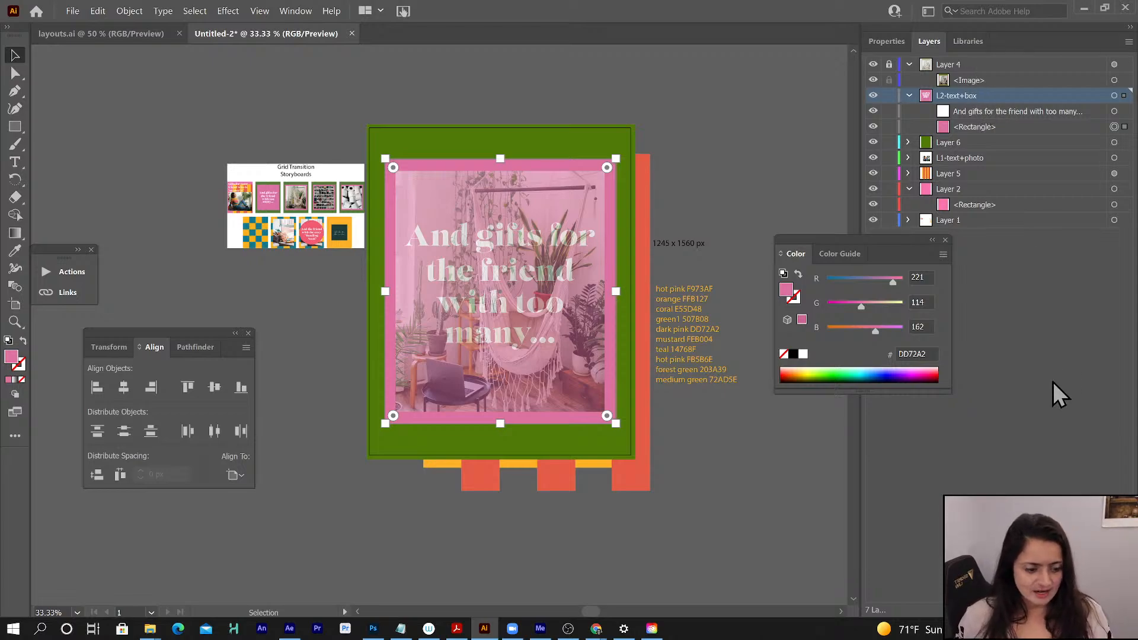
pyautogui.click(73, 11)
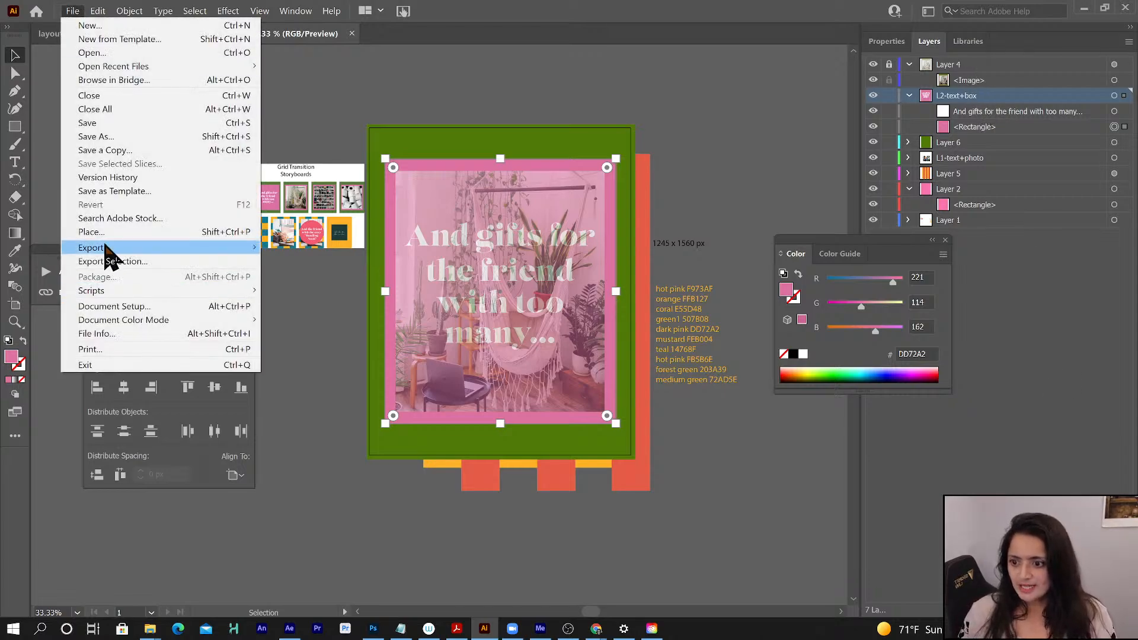
pyautogui.click(98, 232)
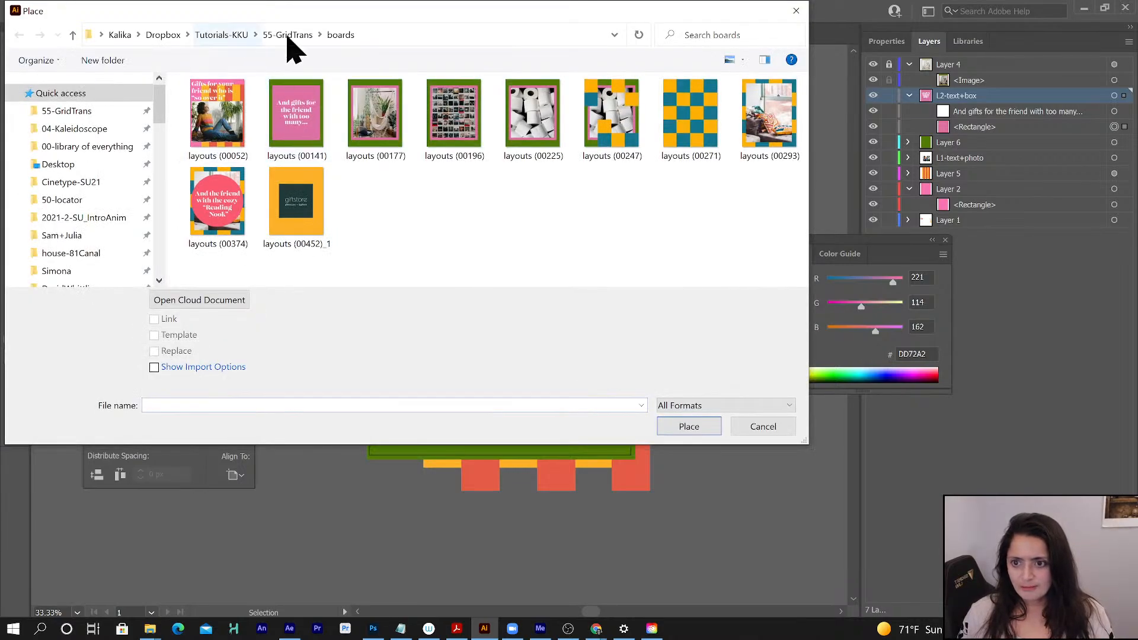
pyautogui.click(289, 37)
pyautogui.click(233, 136)
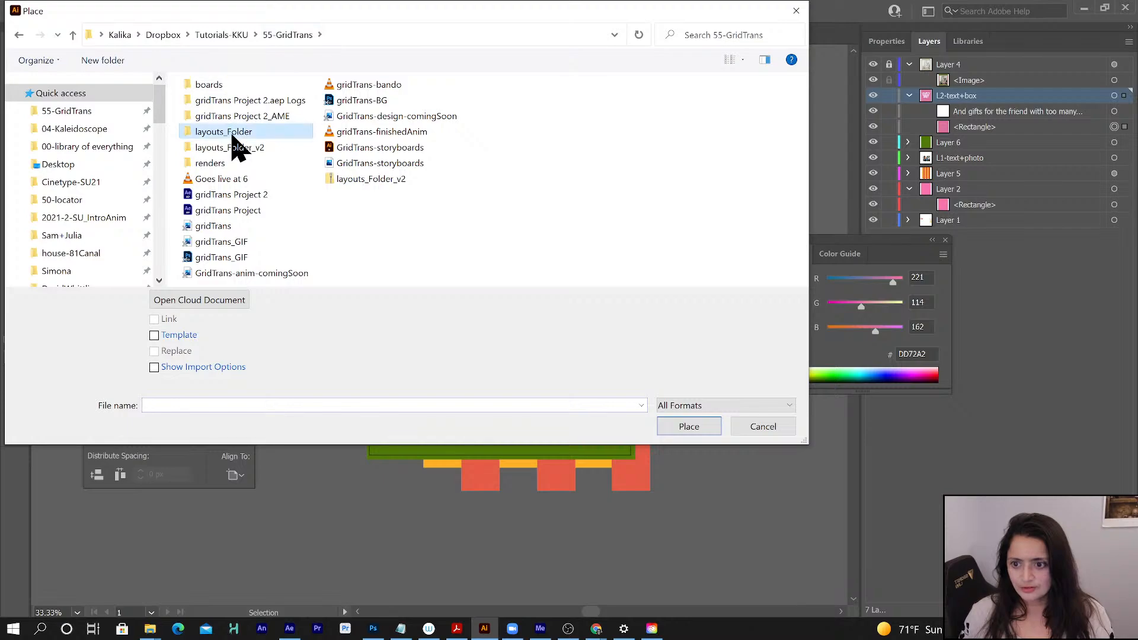
pyautogui.doubleClick(232, 136)
pyautogui.doubleClick(224, 122)
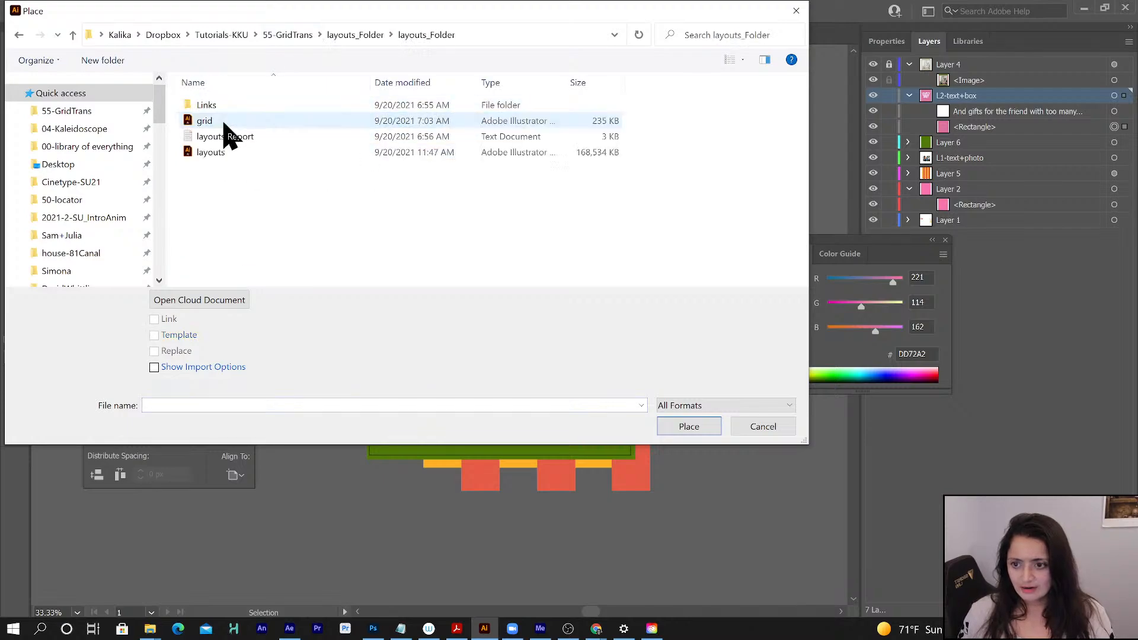
pyautogui.click(216, 107)
pyautogui.doubleClick(215, 107)
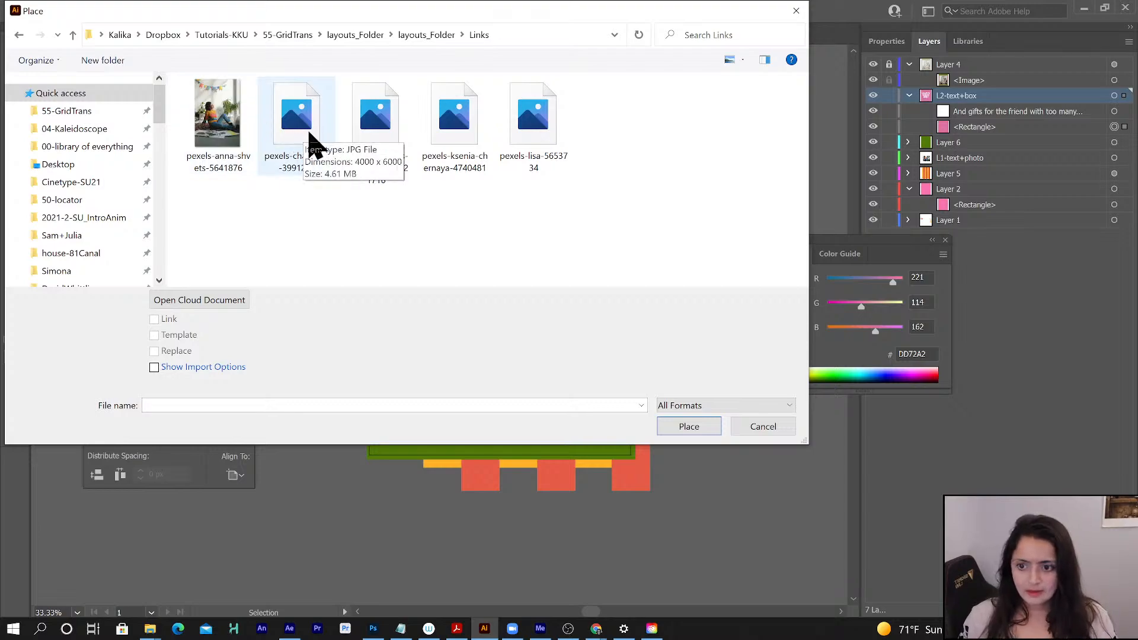
pyautogui.click(453, 127)
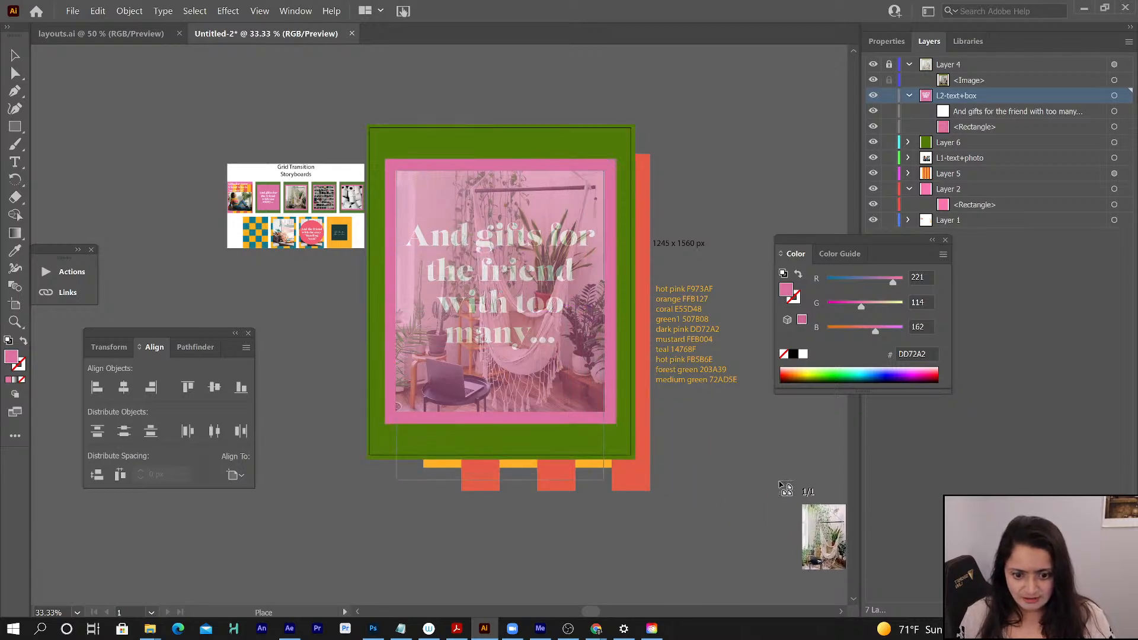
pyautogui.click(782, 482)
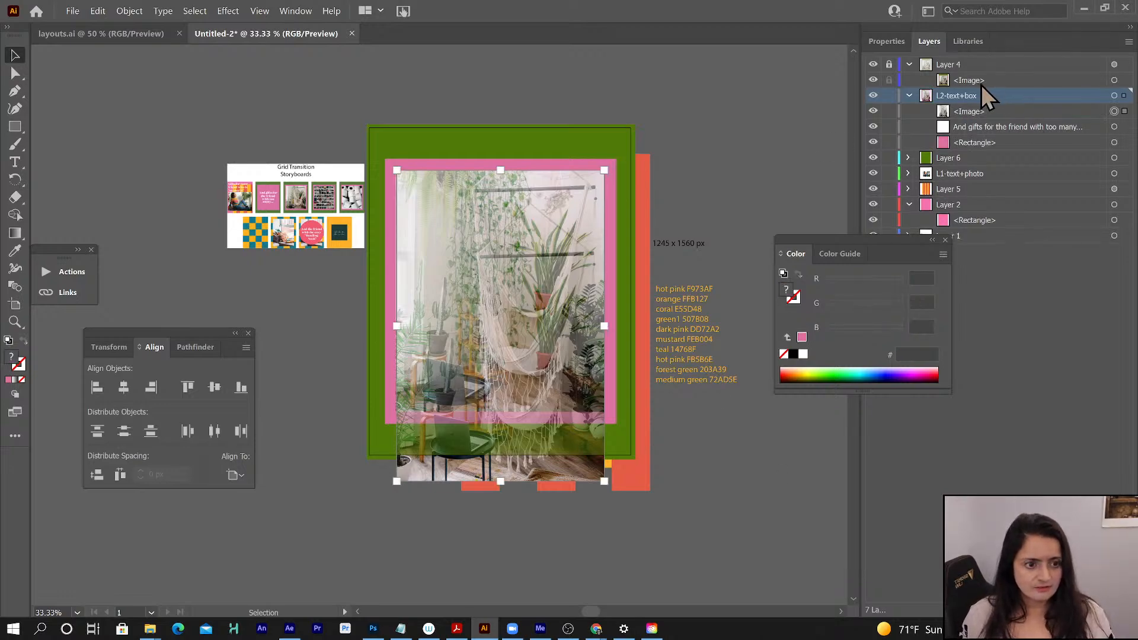
# - Create a new layer above L2-text+box and move the placed hammock photo into it
pyautogui.hotkey('ctrl', 'l')
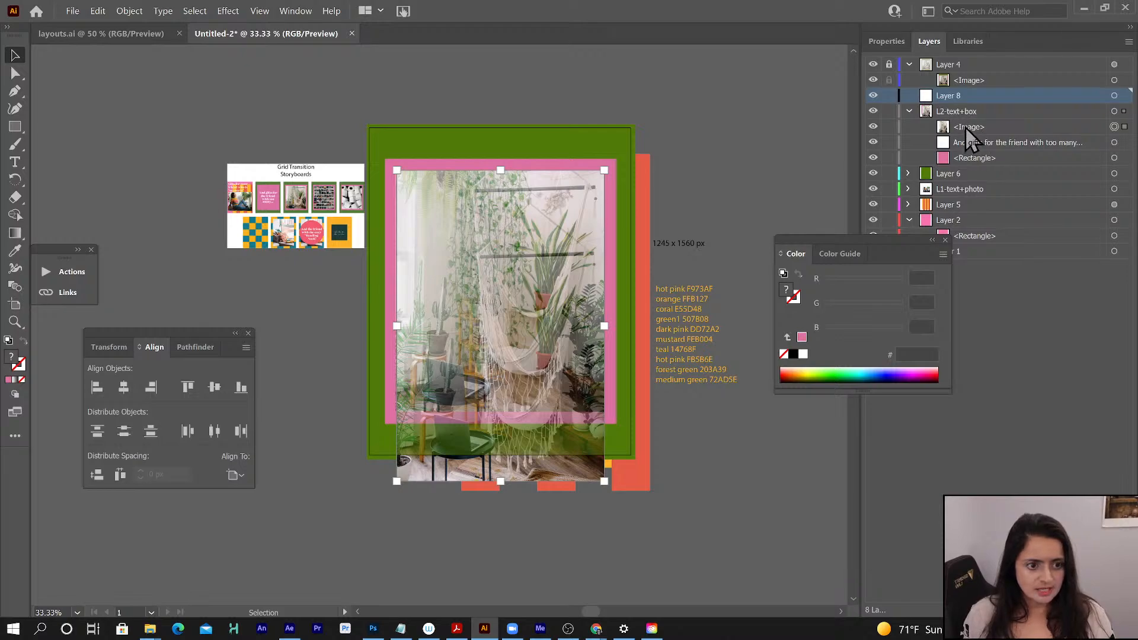
pyautogui.moveTo(970, 127); pyautogui.dragTo(964, 98)
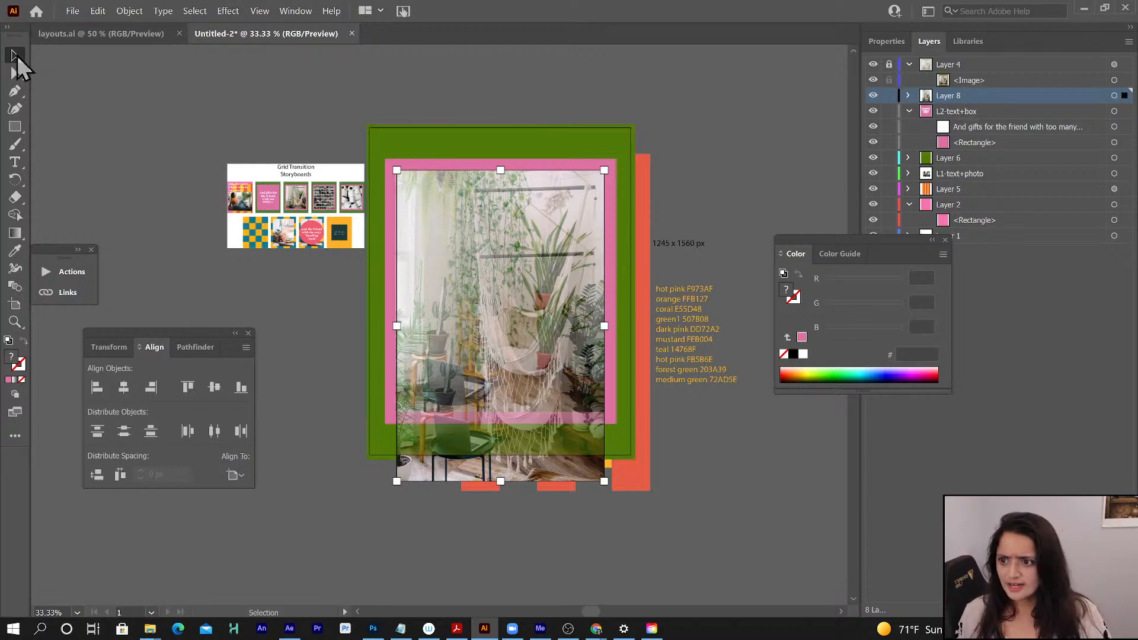
# - Move the hammock photo up and slightly left, then enlarge it a little to match the reference image
pyautogui.moveTo(524, 366); pyautogui.dragTo(524, 336)
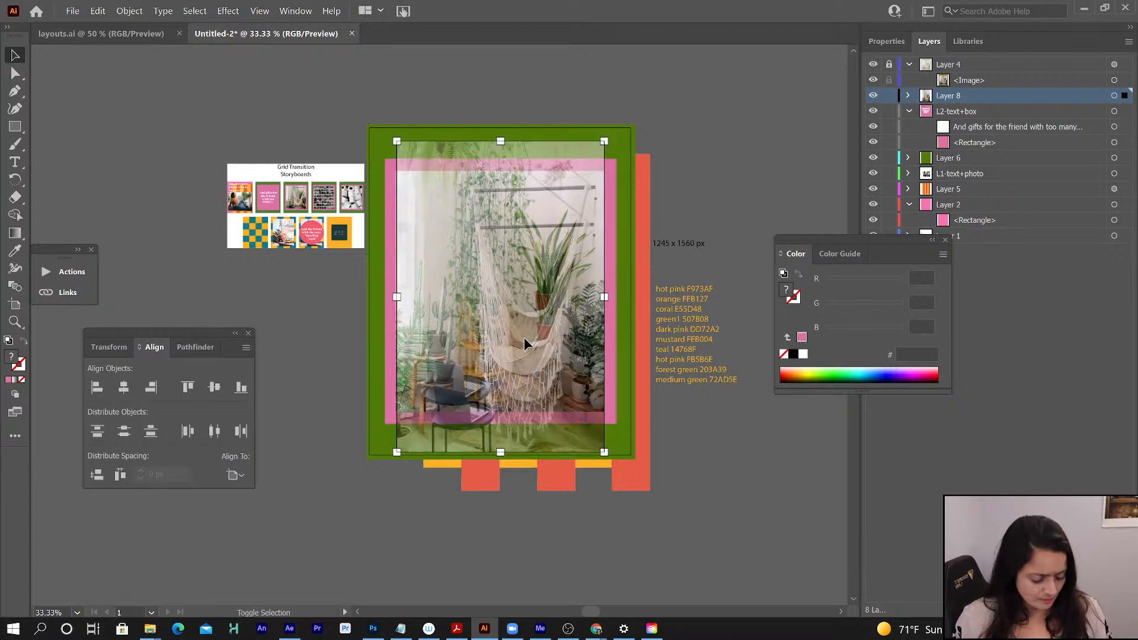
pyautogui.hotkey('shift', 'Up')
pyautogui.hotkey('shift', 'Up')
pyautogui.hotkey('shift', 'Up')
pyautogui.hotkey('shift', 'Up')
pyautogui.hotkey('shift', 'Up')
pyautogui.hotkey('shift', 'Up')
pyautogui.hotkey('shift', 'Up')
pyautogui.hotkey('shift', 'Up')
pyautogui.hotkey('shift', 'Up')
pyautogui.hotkey('shift', 'Up')
pyautogui.hotkey('shift', 'Up')
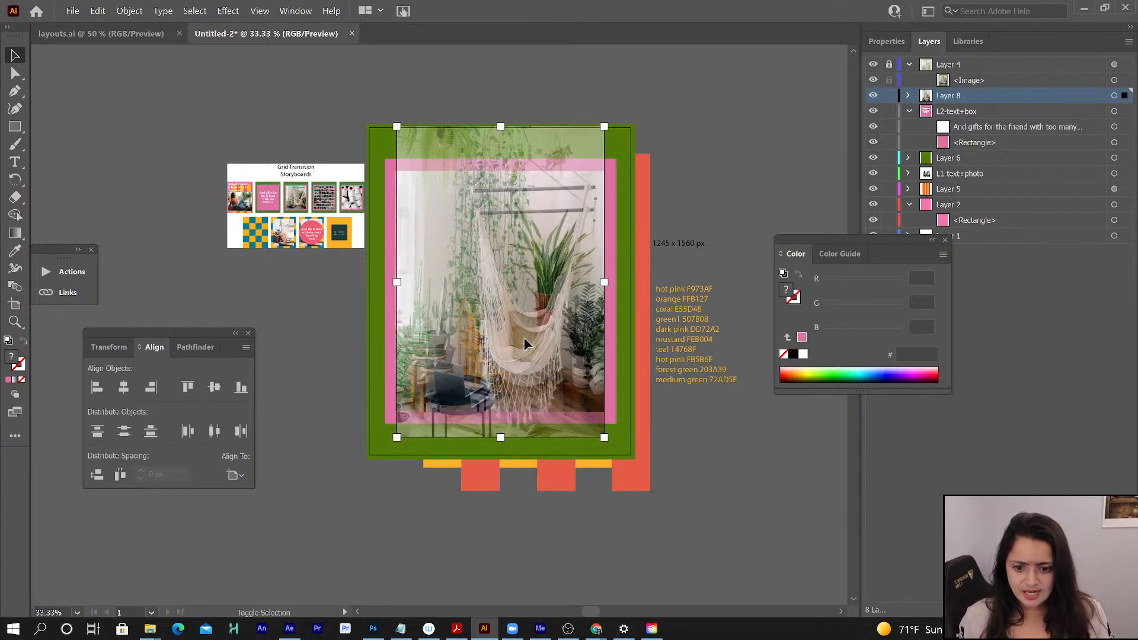
pyautogui.hotkey('shift', 'Up')
pyautogui.hotkey('shift', 'Up')
pyautogui.hotkey('shift', 'Up')
pyautogui.hotkey('shift', 'Up')
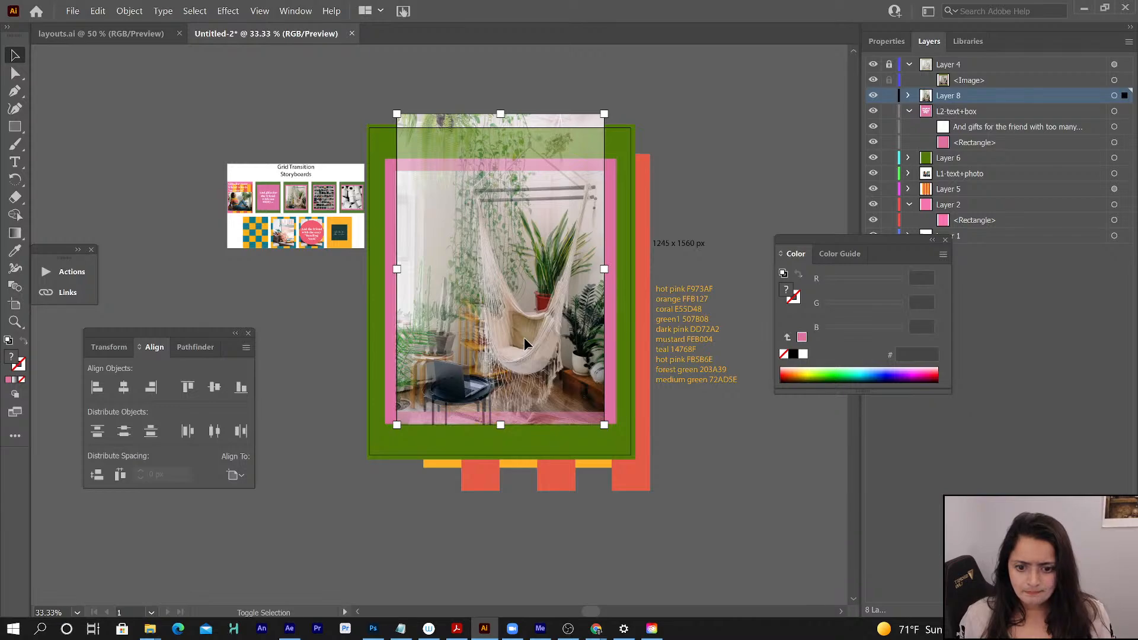
pyautogui.hotkey('shift', 'Left')
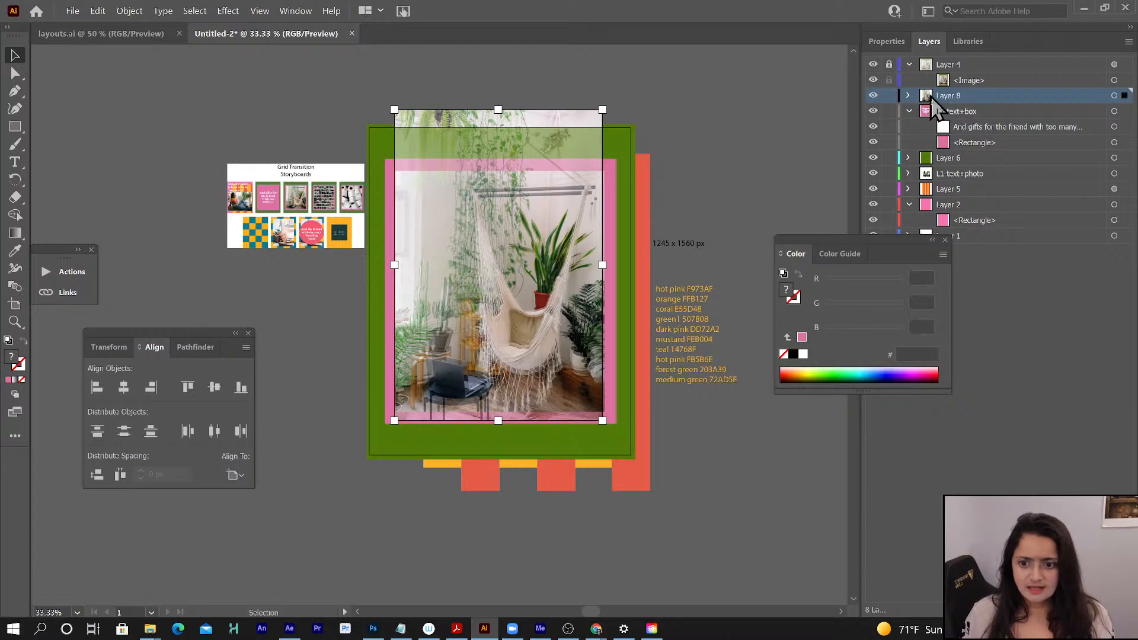
pyautogui.moveTo(602, 421); pyautogui.dragTo(606, 425)
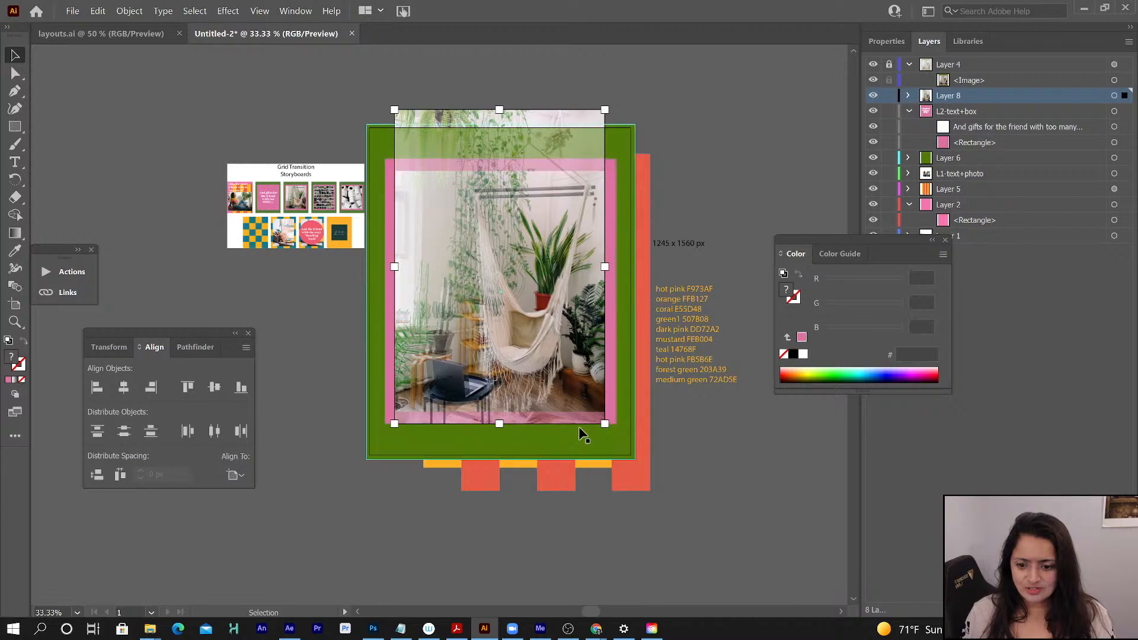
# - Draw a rectangle over the reference's photo area, leaving the dark pink border around it uncovered
pyautogui.hscroll(1, 239, 102)
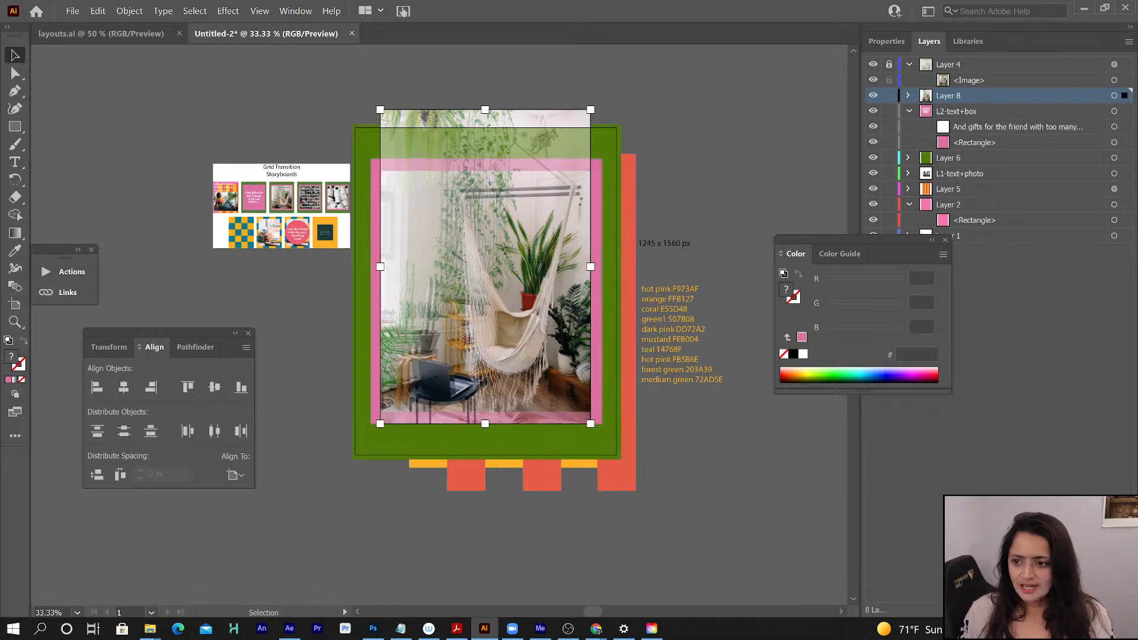
pyautogui.click(16, 128)
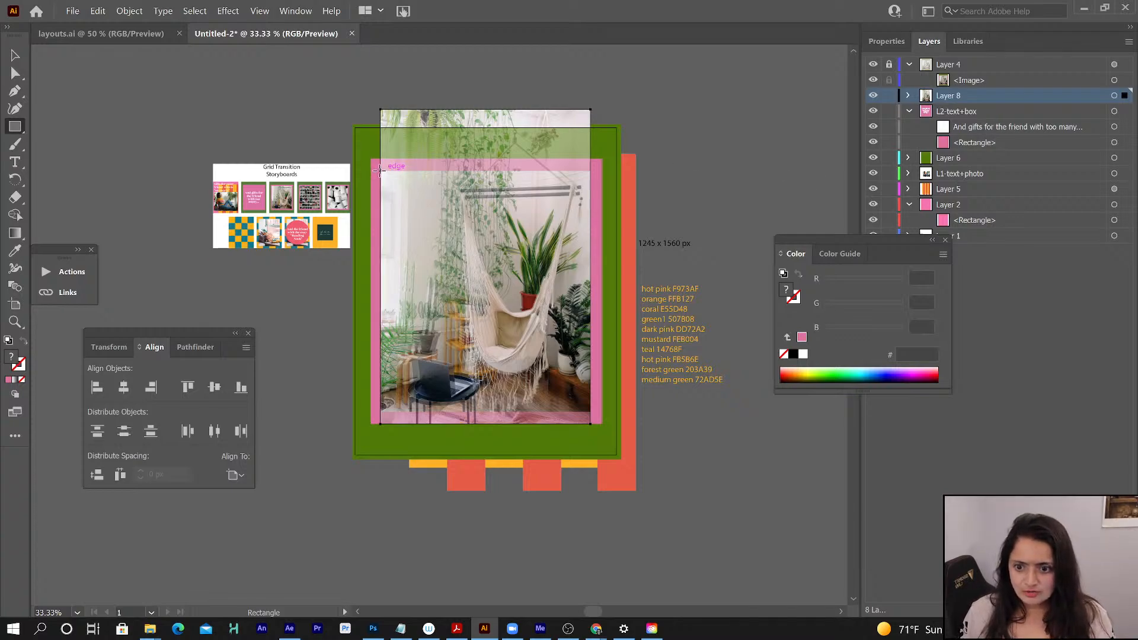
pyautogui.moveTo(379, 171)
pyautogui.mouseDown()
pyautogui.moveTo(533, 284)
pyautogui.moveTo(613, 406)
pyautogui.moveTo(590, 410)
pyautogui.mouseUp()
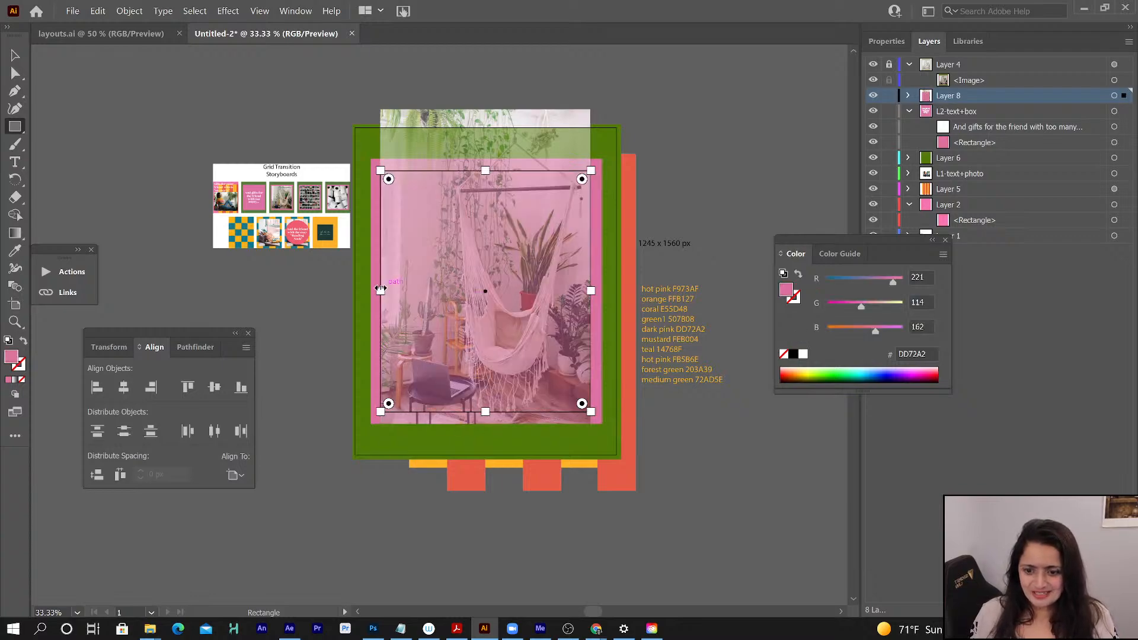
# - Make a clipping mask from the new rectangle and the hammock photo in Layer 8
pyautogui.click(907, 95)
pyautogui.click(977, 112)
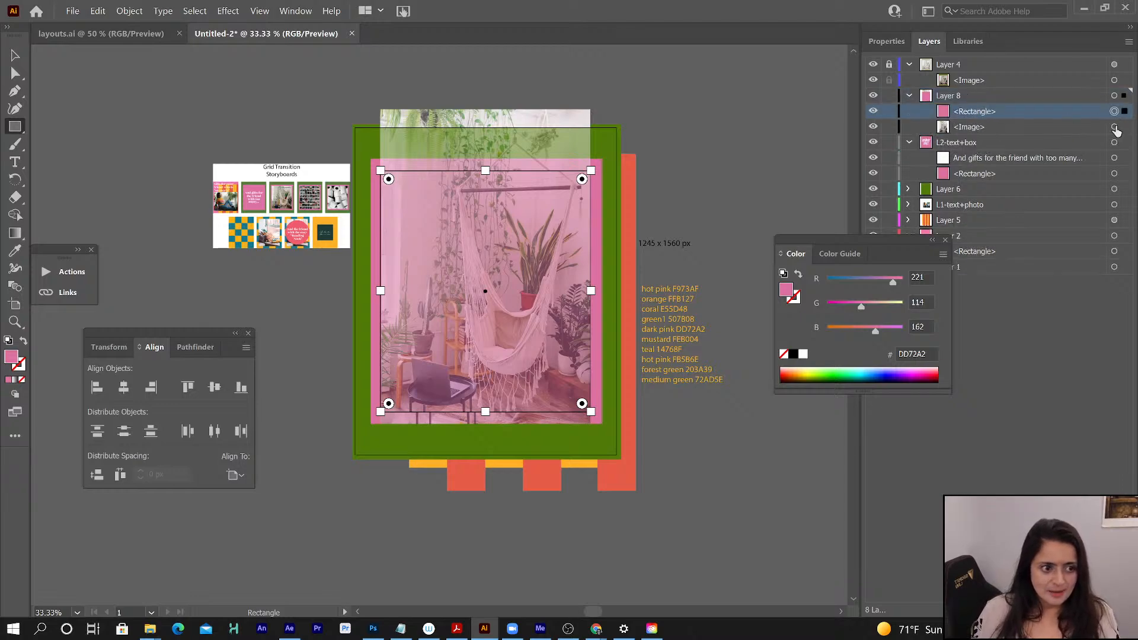
pyautogui.keyDown('shift'); pyautogui.click(1115, 127); pyautogui.keyUp('shift')
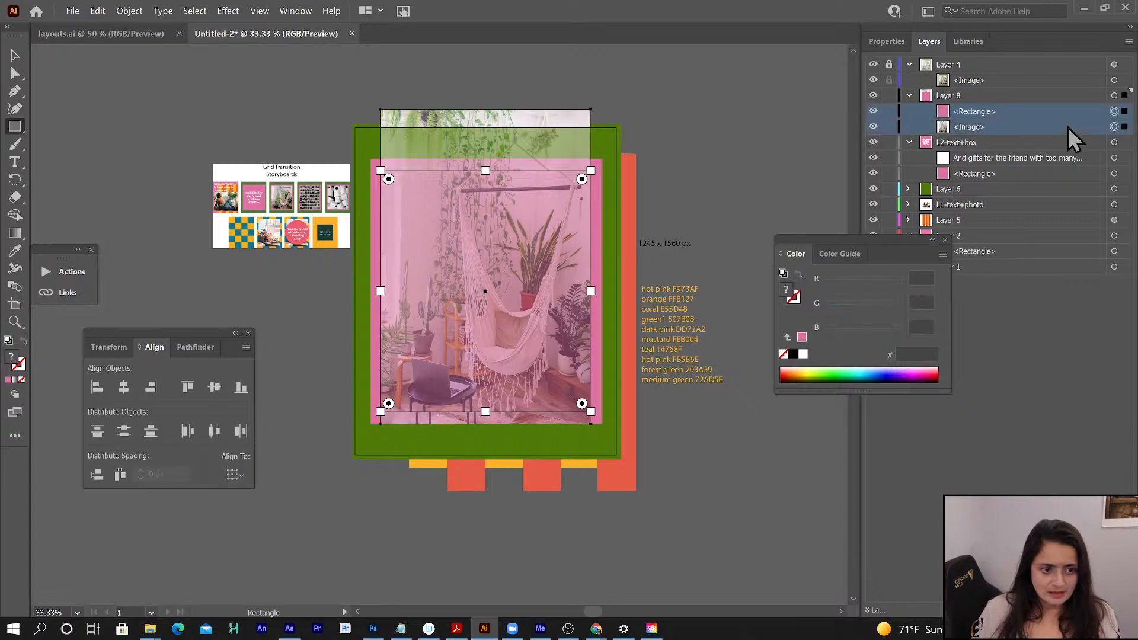
pyautogui.click(131, 11)
pyautogui.moveTo(285, 438)
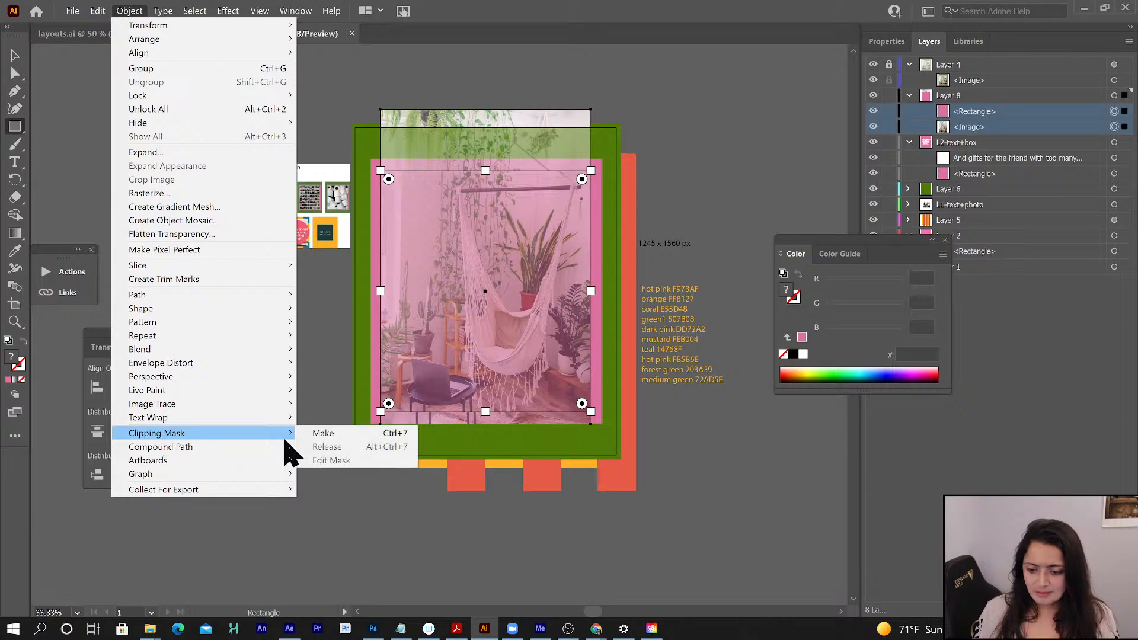
pyautogui.click(356, 434)
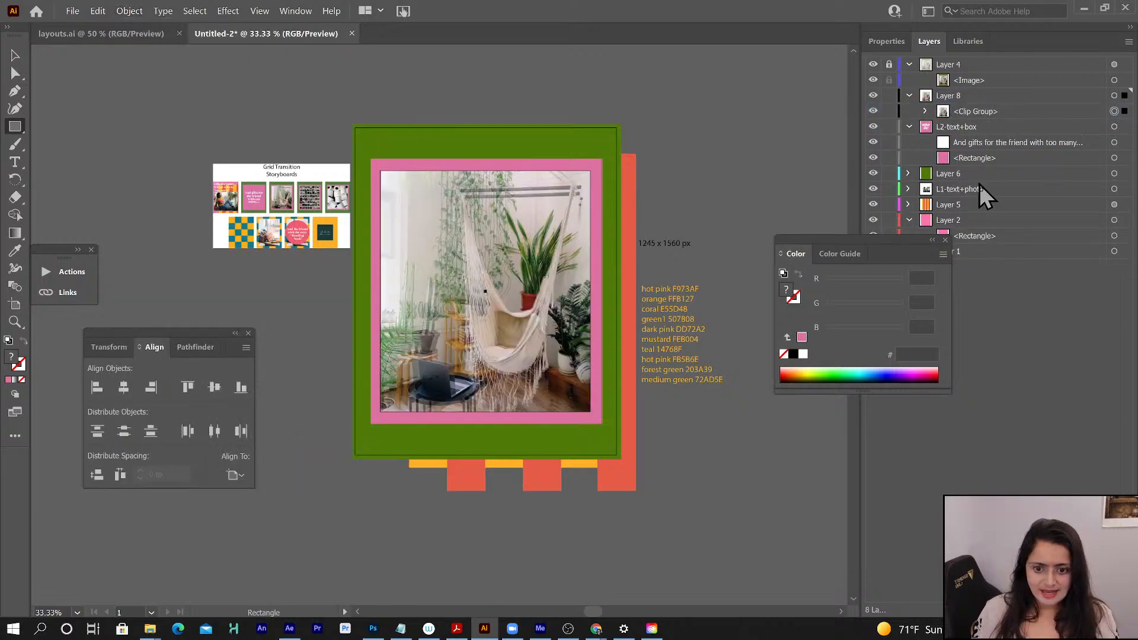
pyautogui.click(979, 114)
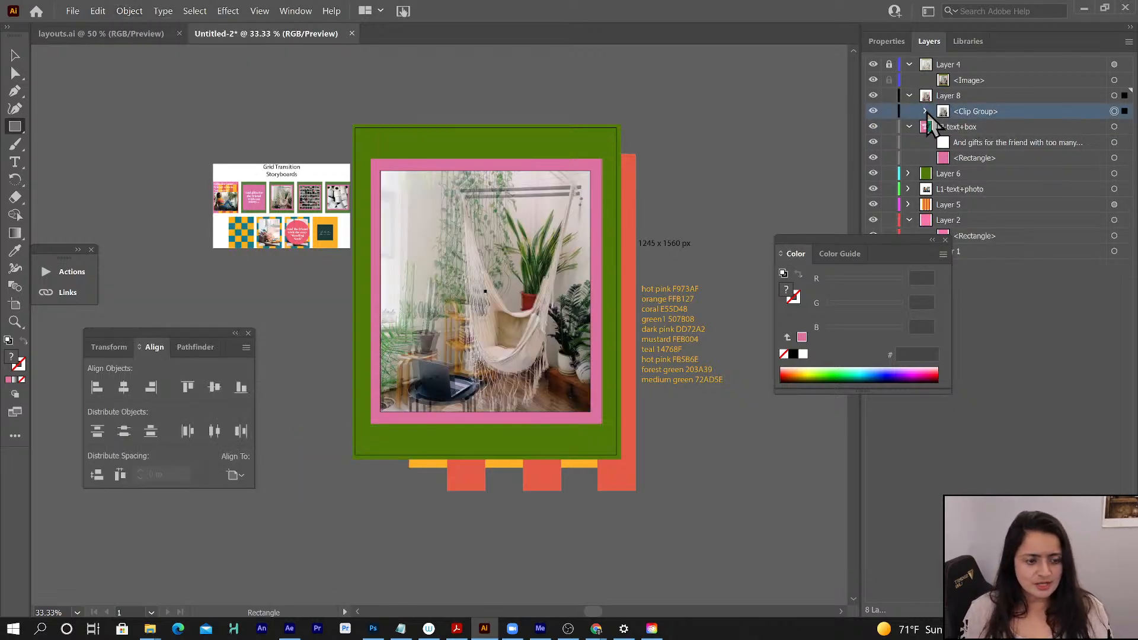
# - Target the hammock image inside Layer 8's clip group and enlarge it slightly toward its upper-left corner
pyautogui.click(925, 112)
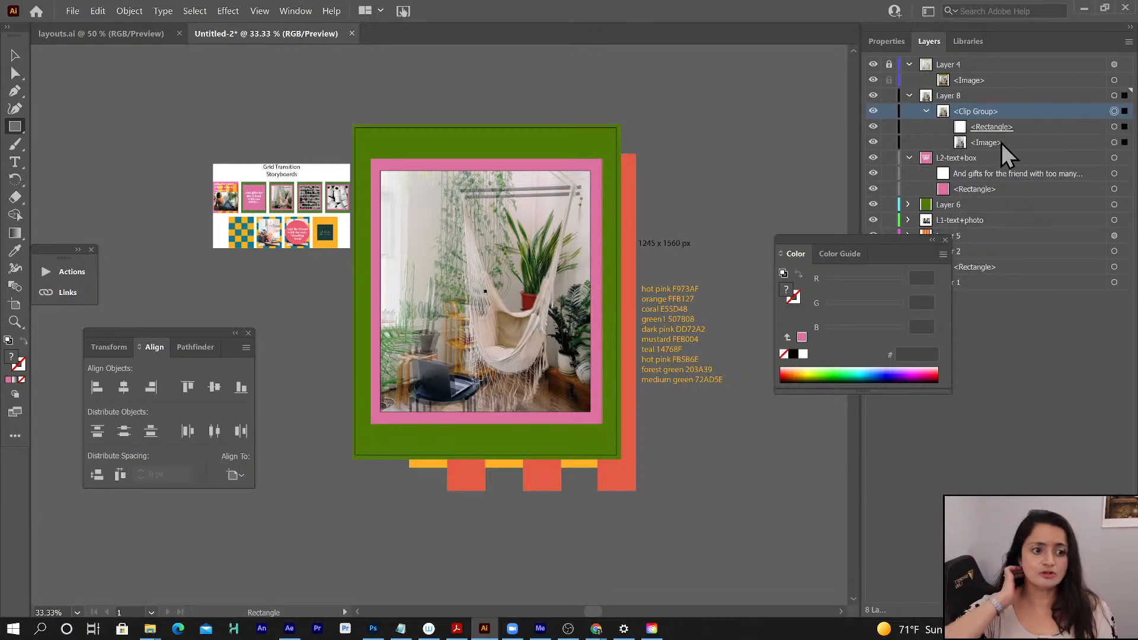
pyautogui.click(1110, 144)
pyautogui.click(1114, 144)
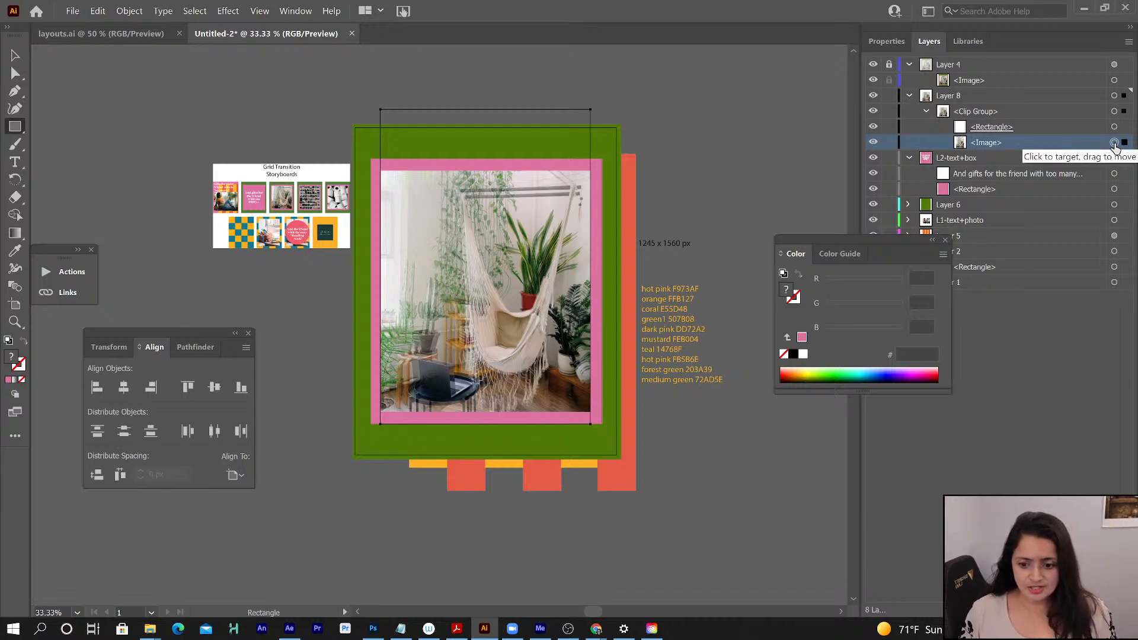
pyautogui.hotkey('shift', 'Right')
pyautogui.hotkey('shift', 'Left')
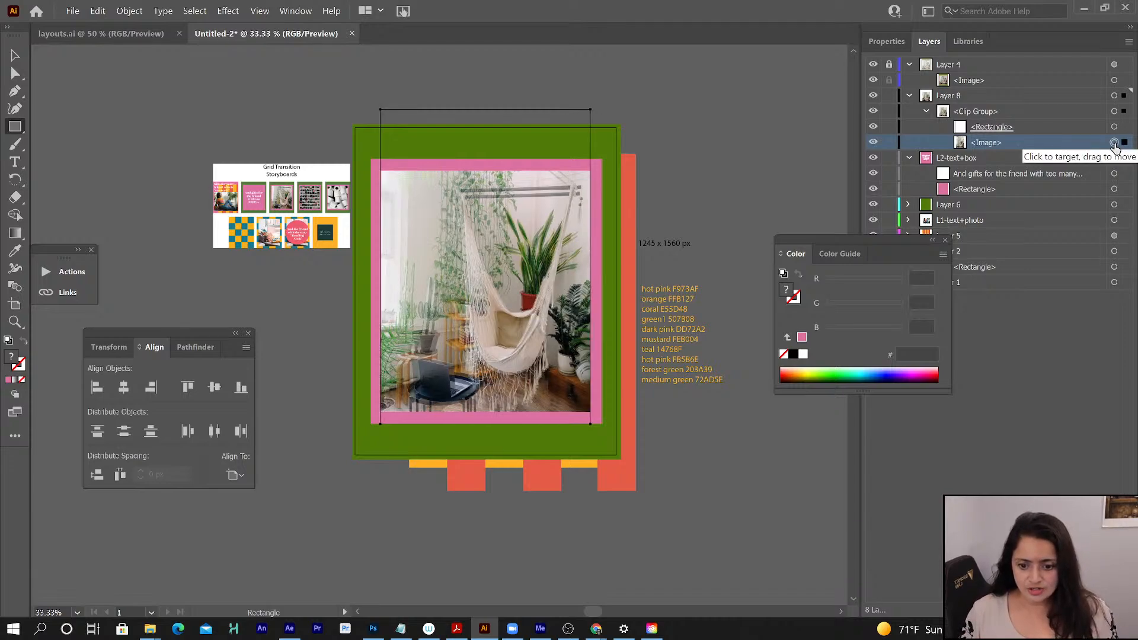
pyautogui.click(15, 55)
pyautogui.moveTo(381, 111); pyautogui.dragTo(371, 97)
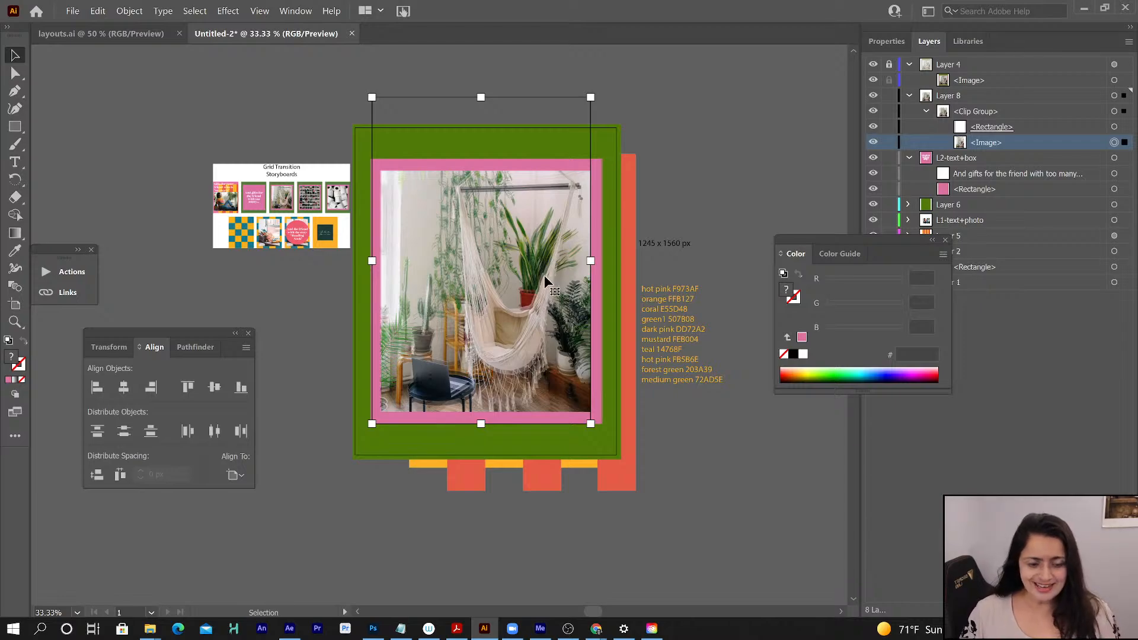
# - Shift the clipped hammock photo slightly down within its mask to line up with the reference image
pyautogui.hotkey('shift', 'Right')
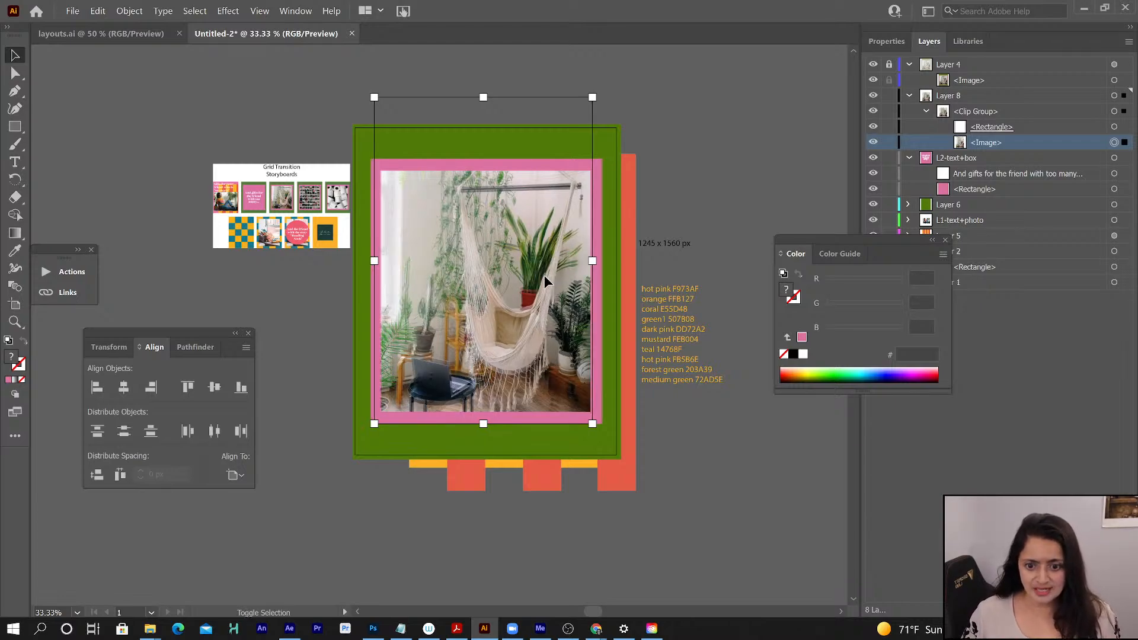
pyautogui.hotkey('shift', 'Up')
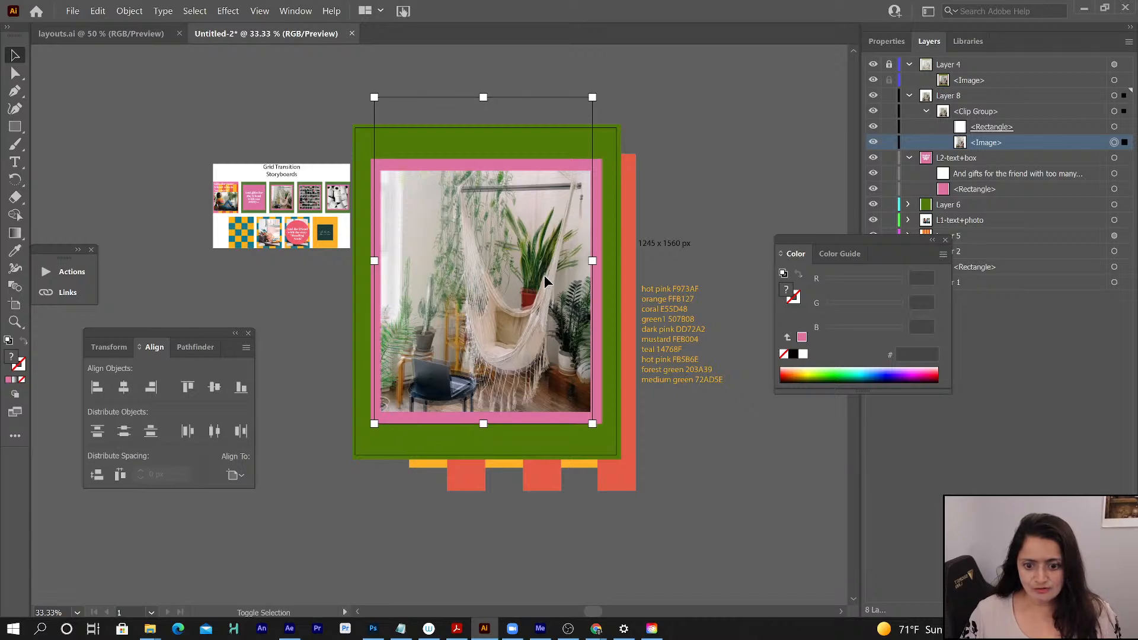
pyautogui.hotkey('shift', 'Down')
pyautogui.hotkey('shift', 'Down')
pyautogui.hotkey('shift', 'Down')
pyautogui.hotkey('shift', 'Down')
pyautogui.hotkey('shift', 'Left')
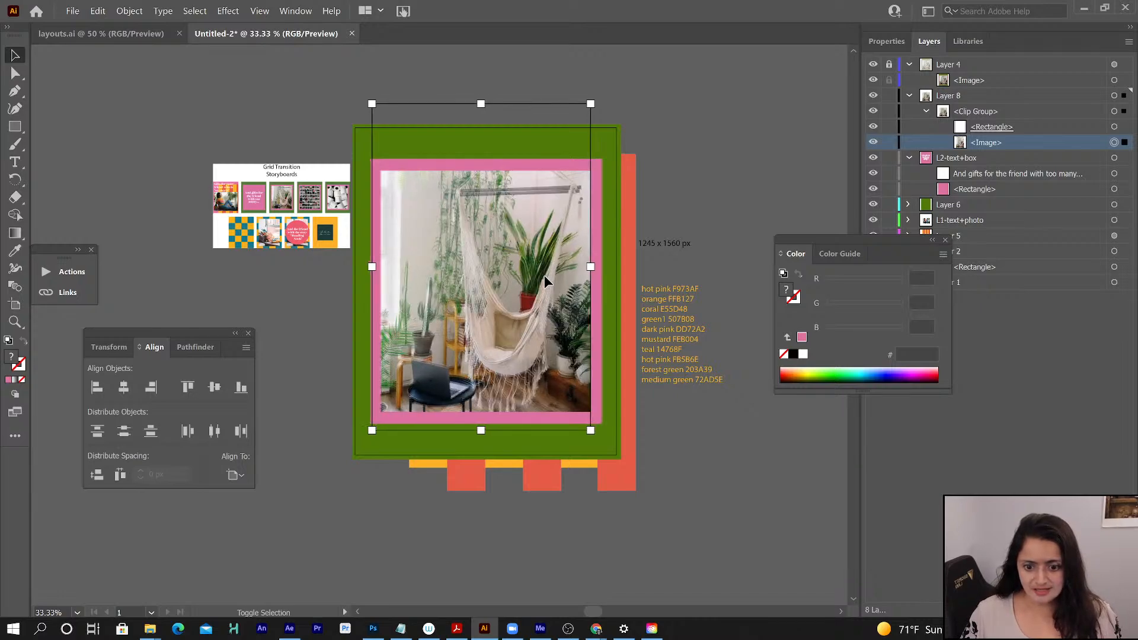
pyautogui.hotkey('shift', 'Up')
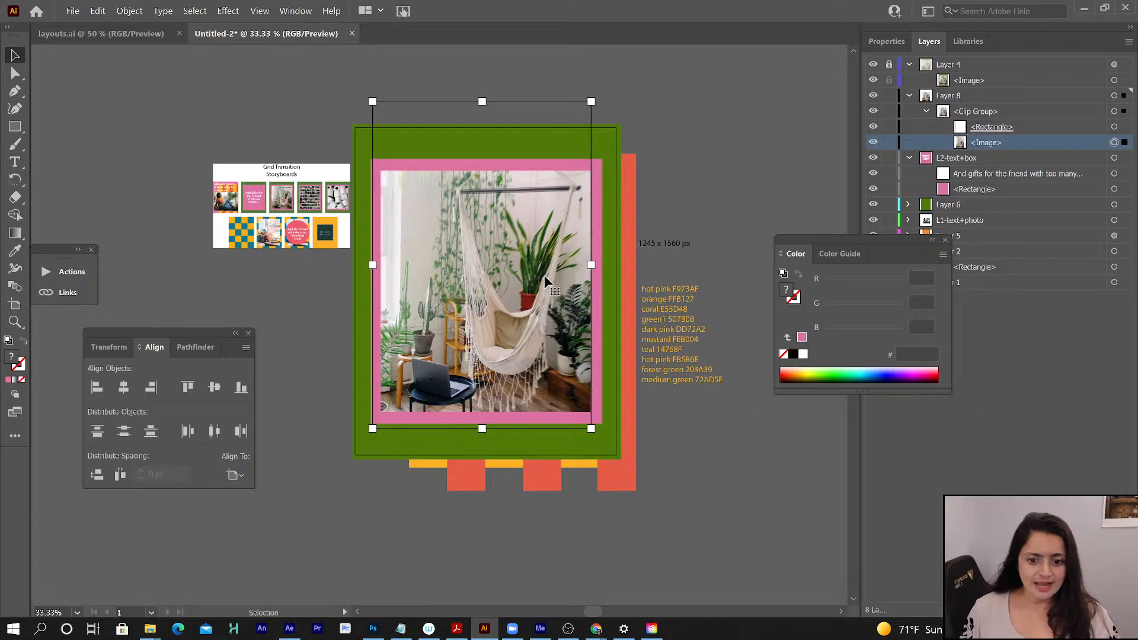
# - Fine-tune the clipped hammock image's position by nudging it slightly right inside its mask
pyautogui.click(979, 113)
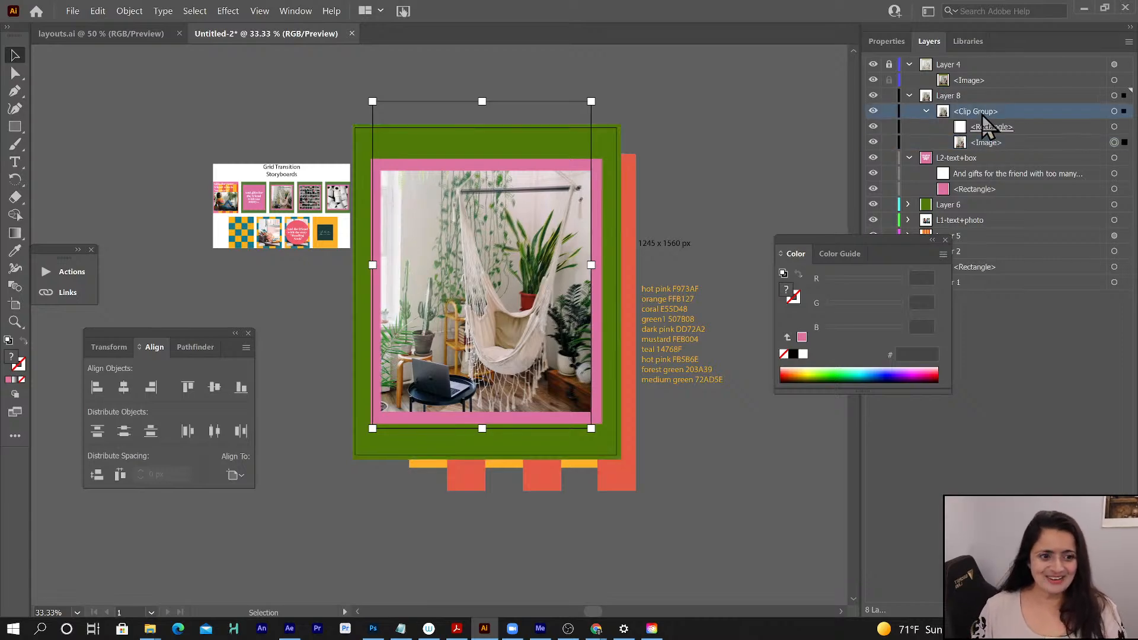
pyautogui.click(927, 111)
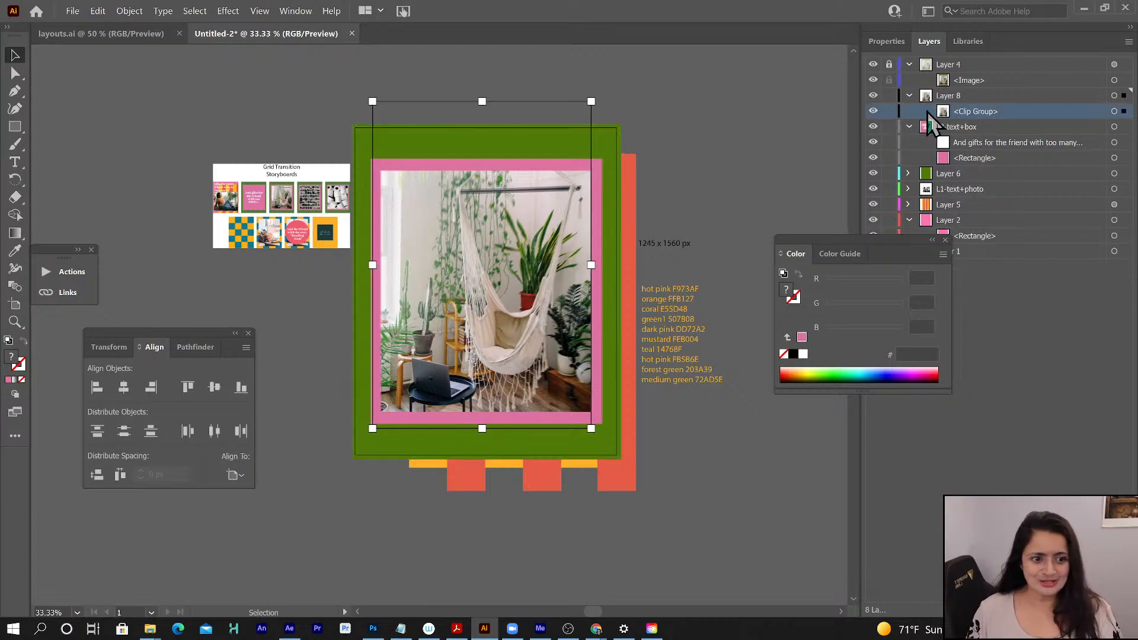
pyautogui.click(958, 97)
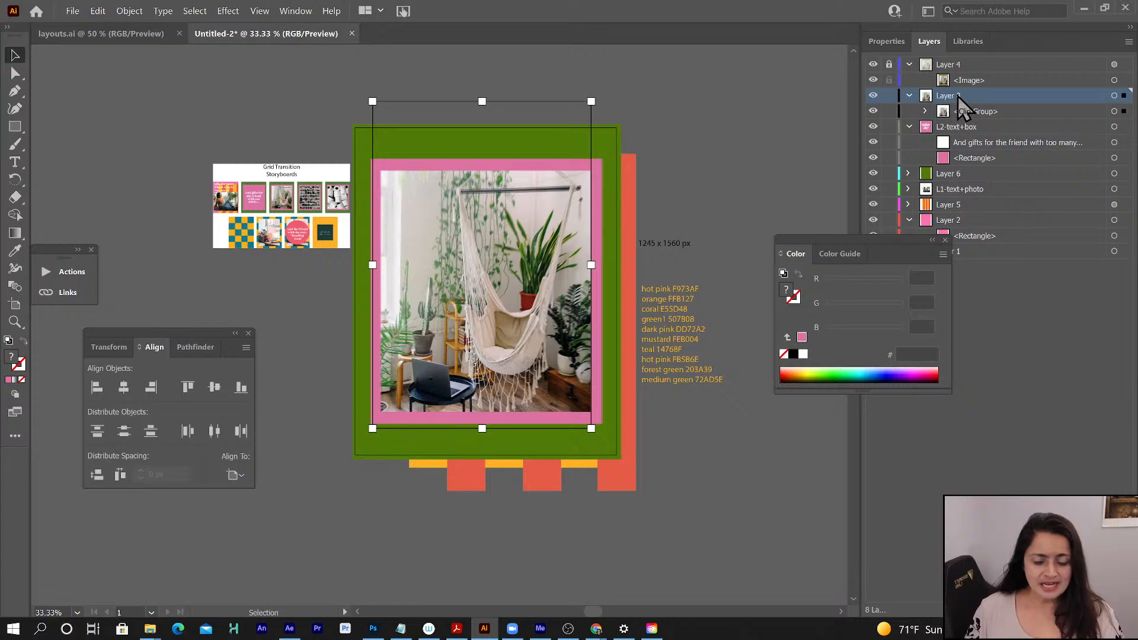
pyautogui.click(924, 112)
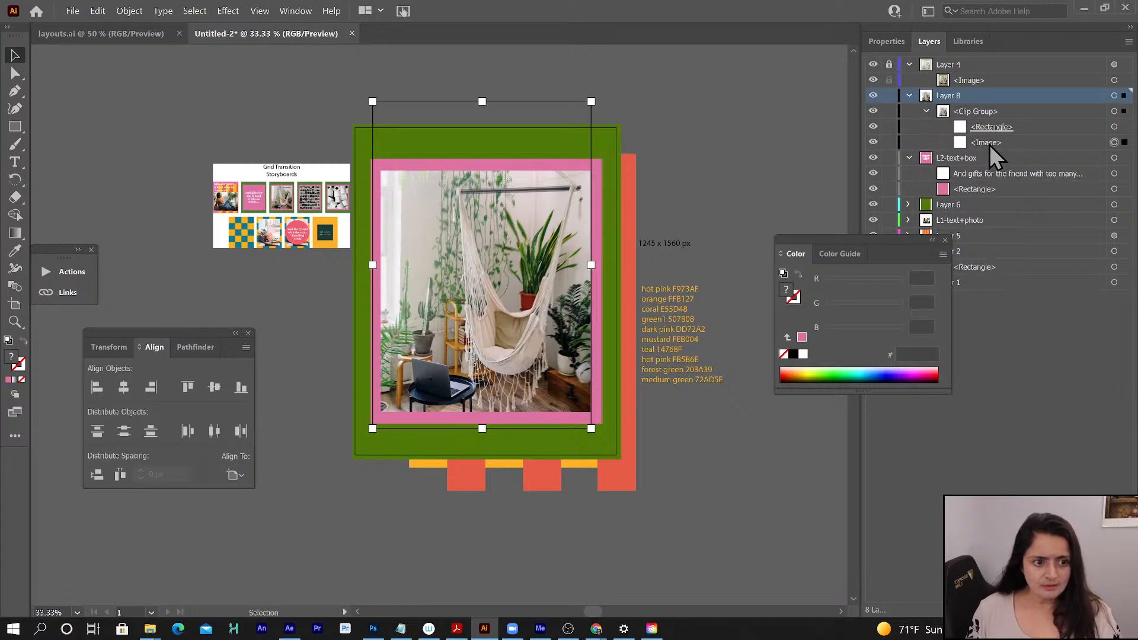
pyautogui.click(989, 144)
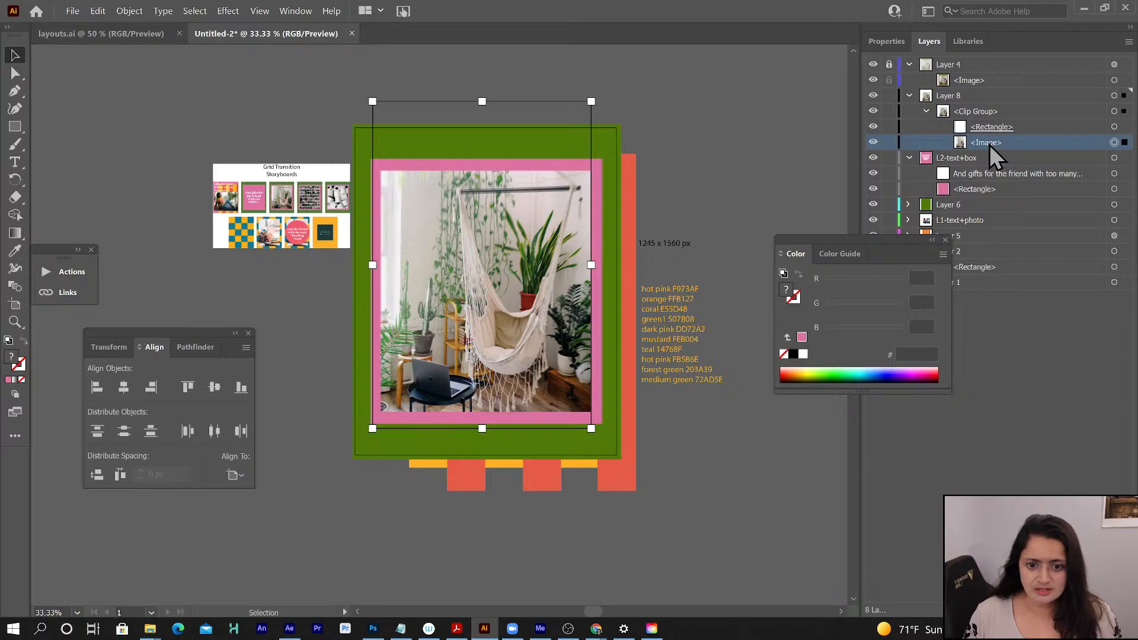
pyautogui.press('Right')
pyautogui.press('Right')
pyautogui.press('Right')
pyautogui.press('Right')
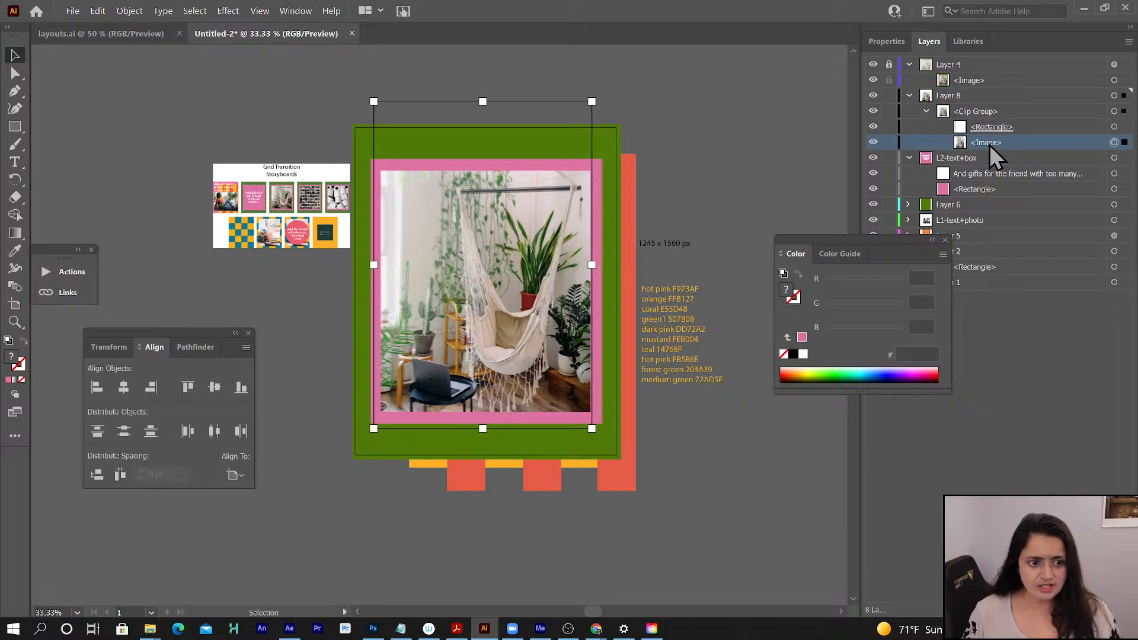
# - Create a new layer above Layer 8, and unlock Layer 4 to access its reference image
pyautogui.click(952, 95)
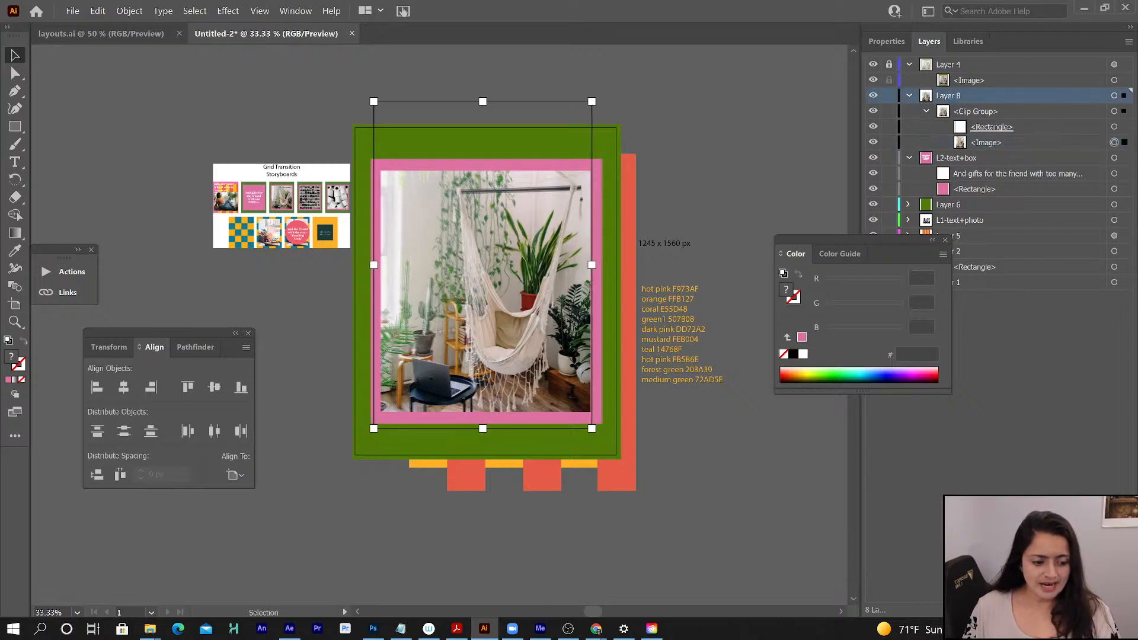
pyautogui.hotkey('ctrl', 'l')
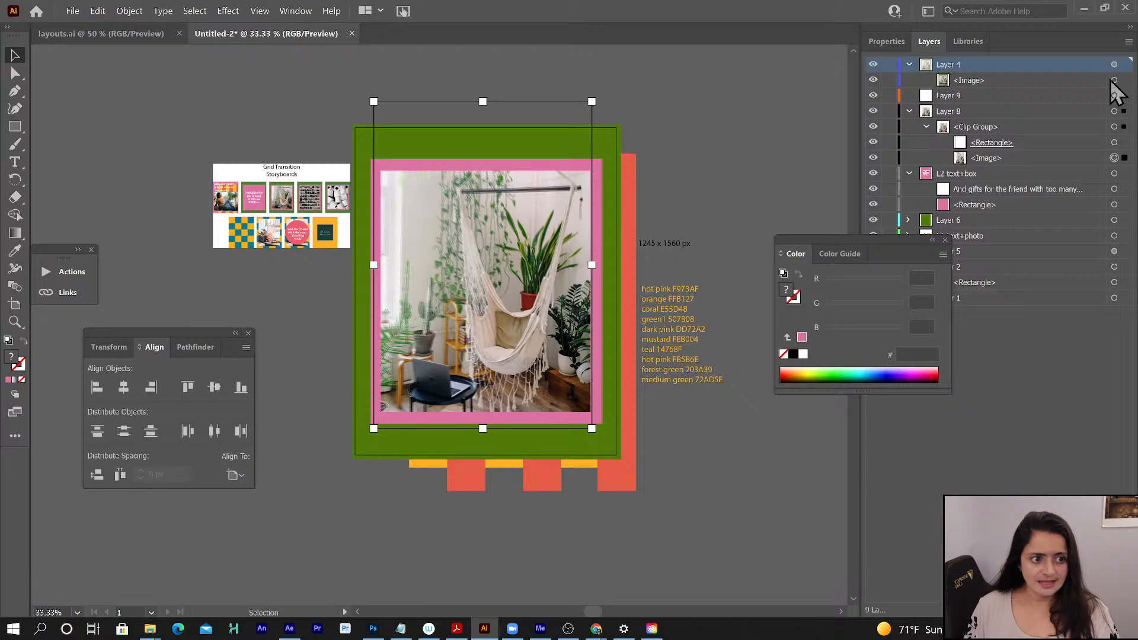
pyautogui.click(971, 80)
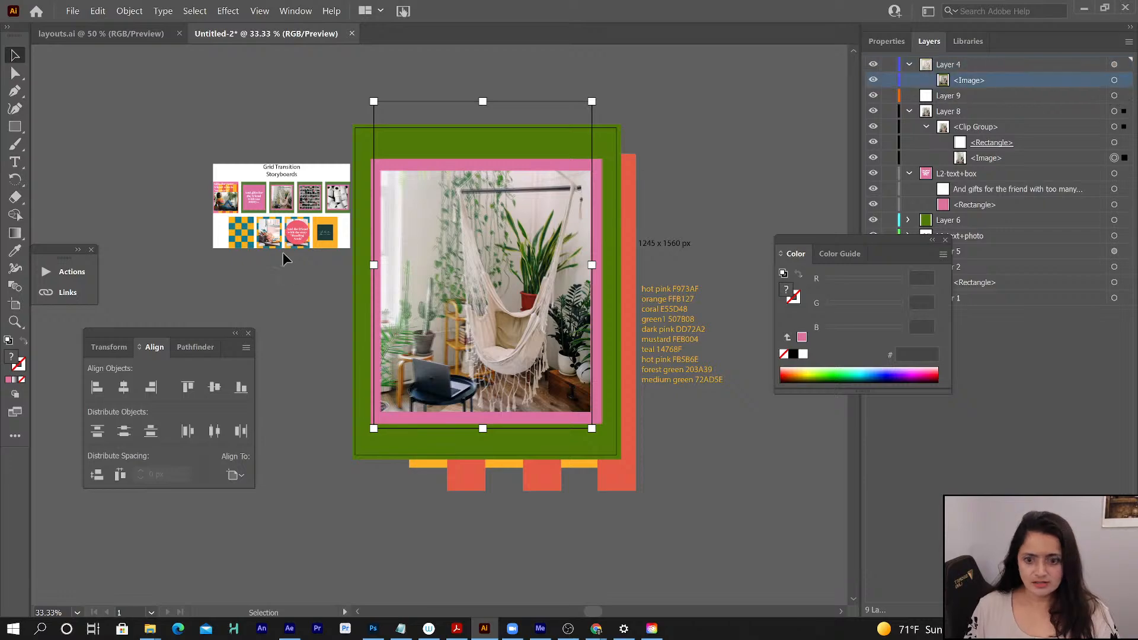
# - Try relinking the reference image layouts (00177).jpg to pexels-lisa-5653734 with Link enabled, then undo the replacement
pyautogui.click(66, 290)
pyautogui.click(166, 291)
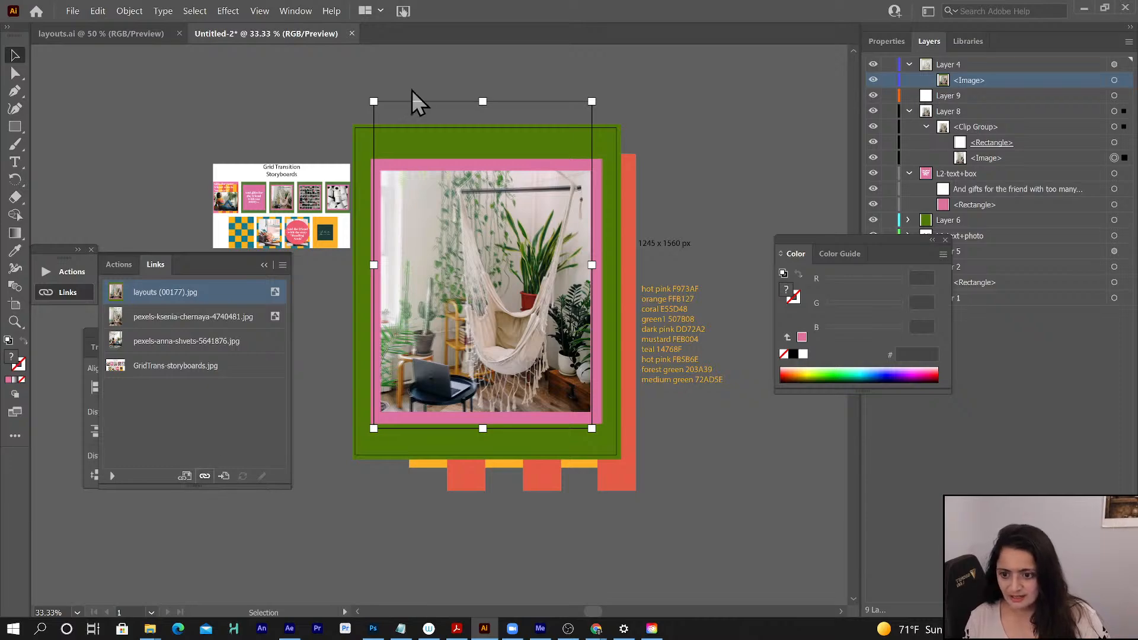
pyautogui.hotkey('ctrl', 'shift', 'p')
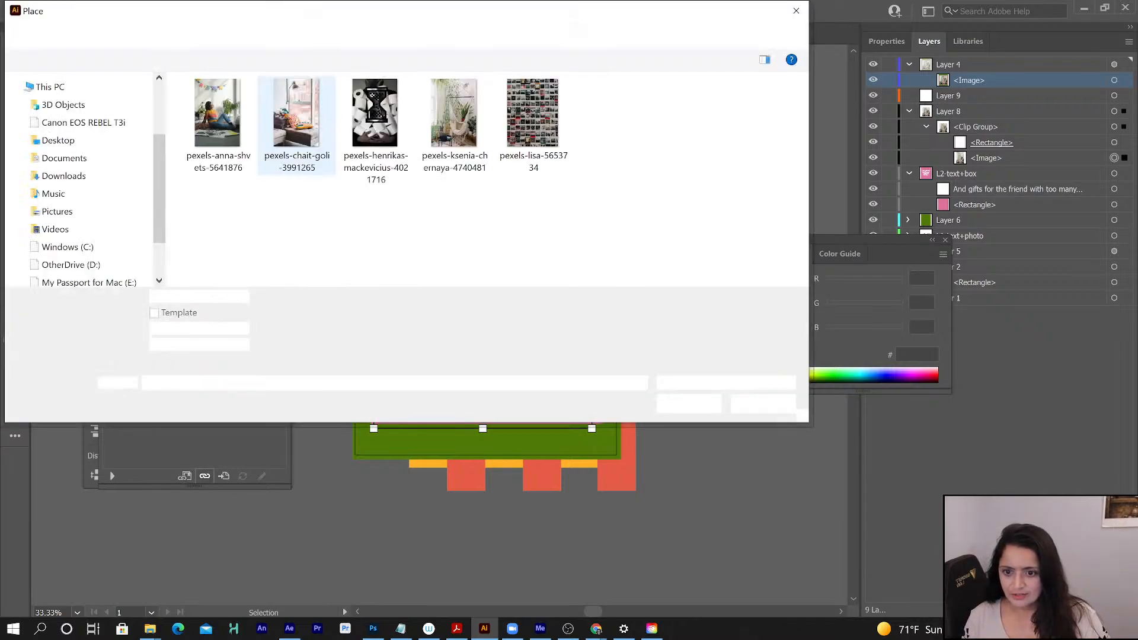
pyautogui.click(549, 135)
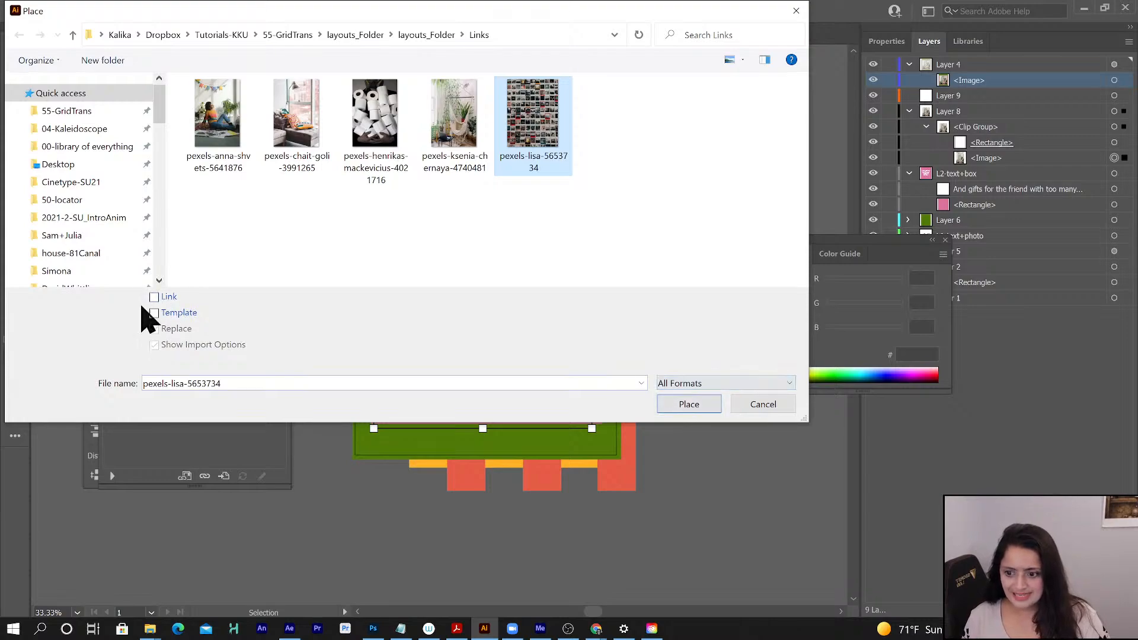
pyautogui.click(170, 298)
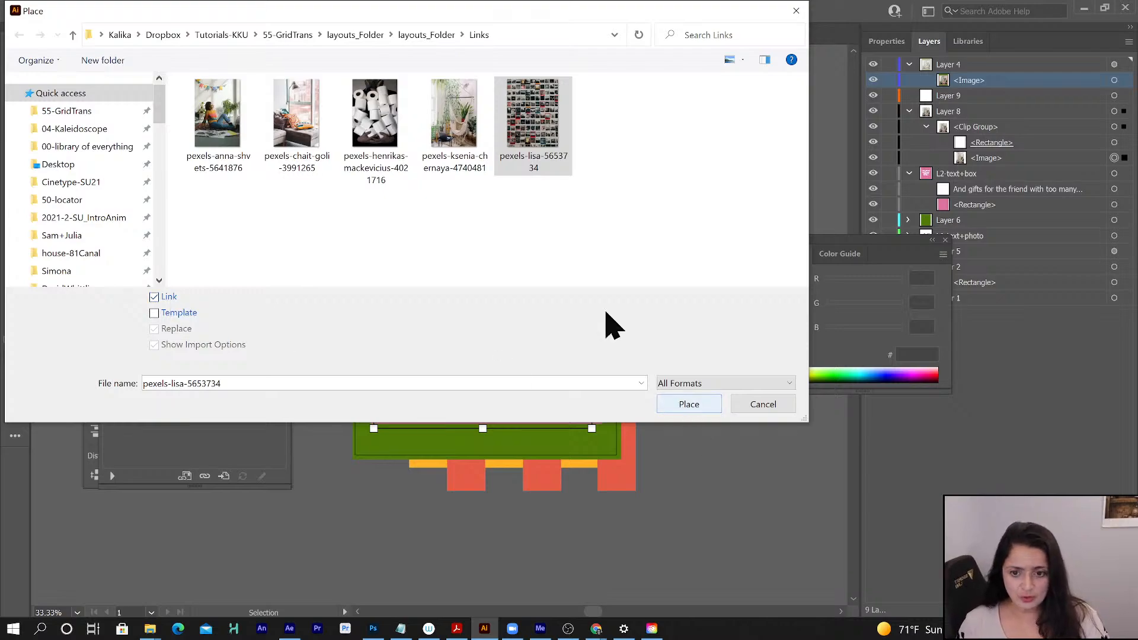
pyautogui.click(468, 143)
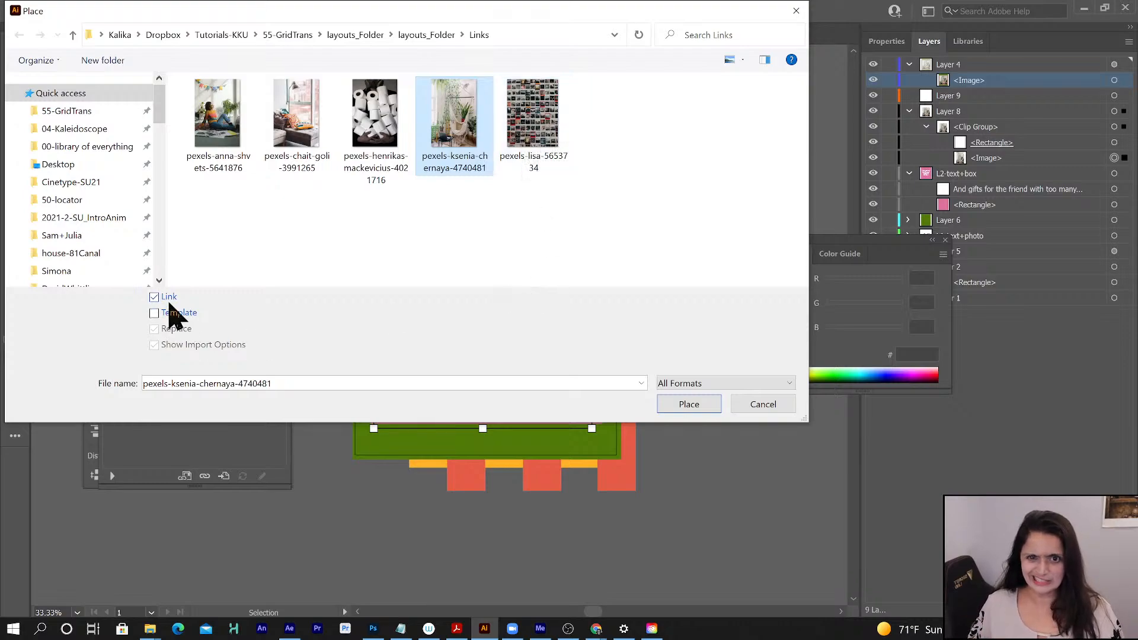
pyautogui.click(529, 135)
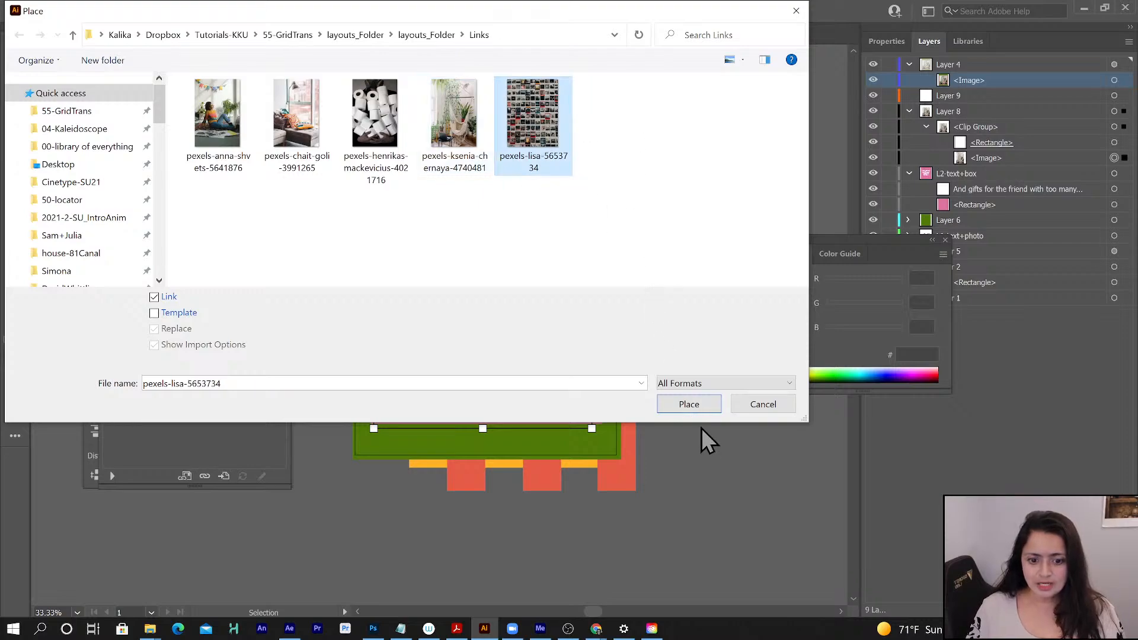
pyautogui.click(687, 403)
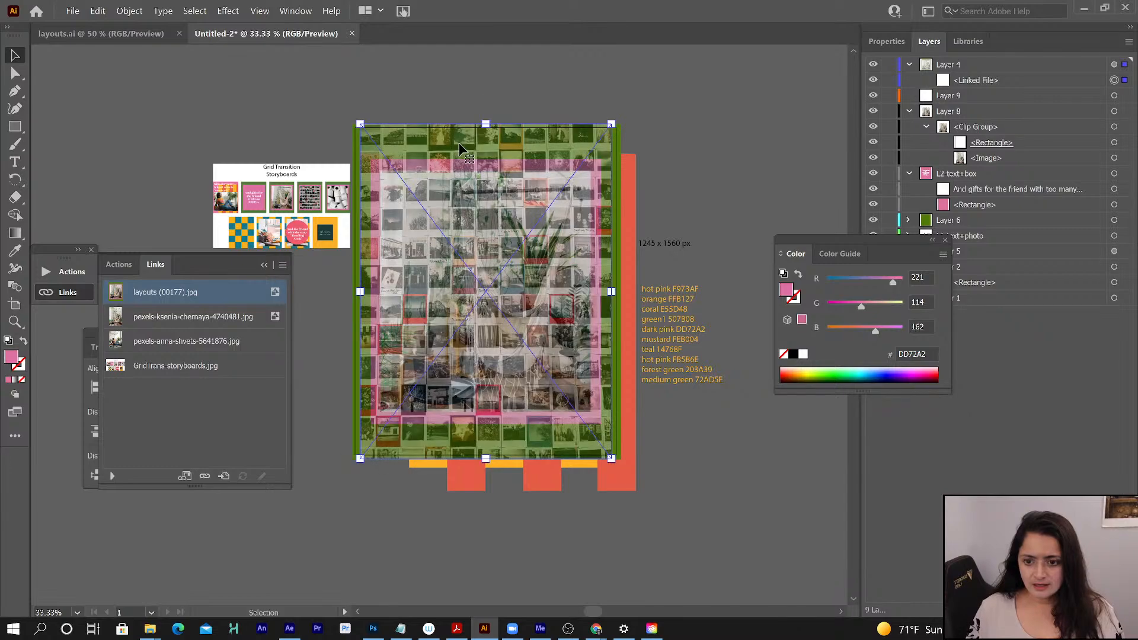
pyautogui.hotkey('ctrl', 'z')
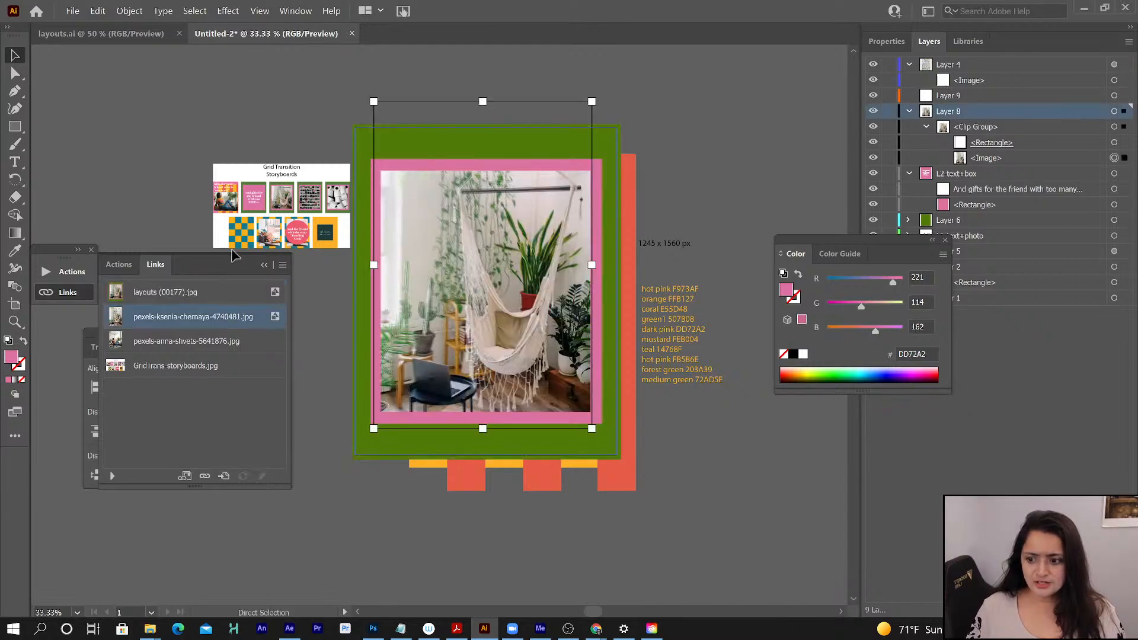
# - Relink the reference image layouts (00177).jpg to layouts (00196) from the 55-GridTrans boards folder
pyautogui.click(178, 301)
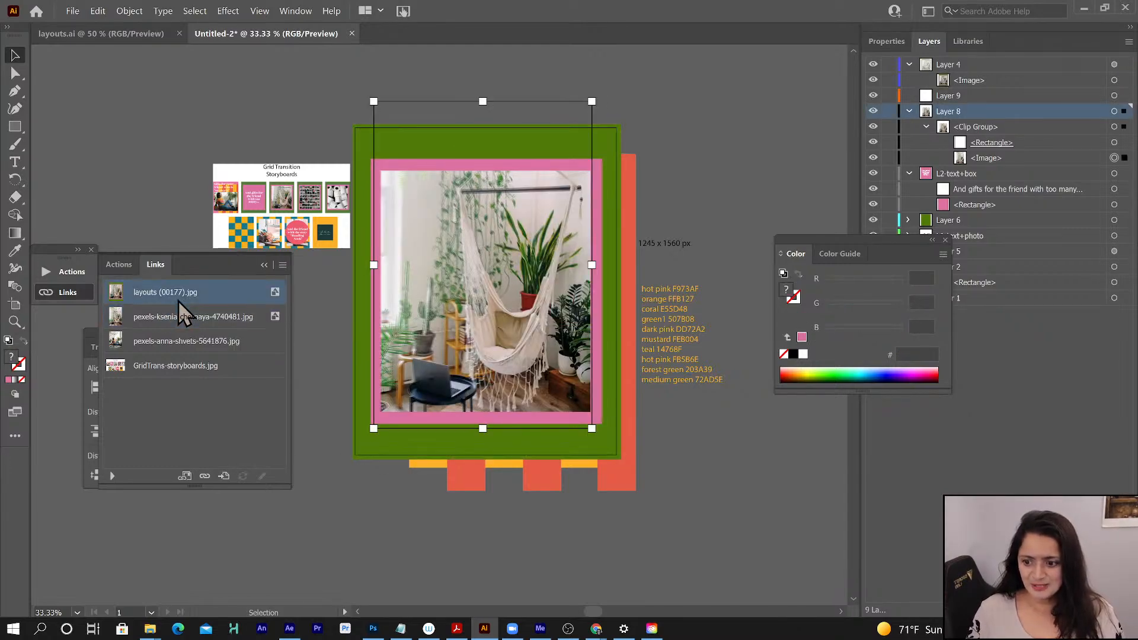
pyautogui.click(203, 477)
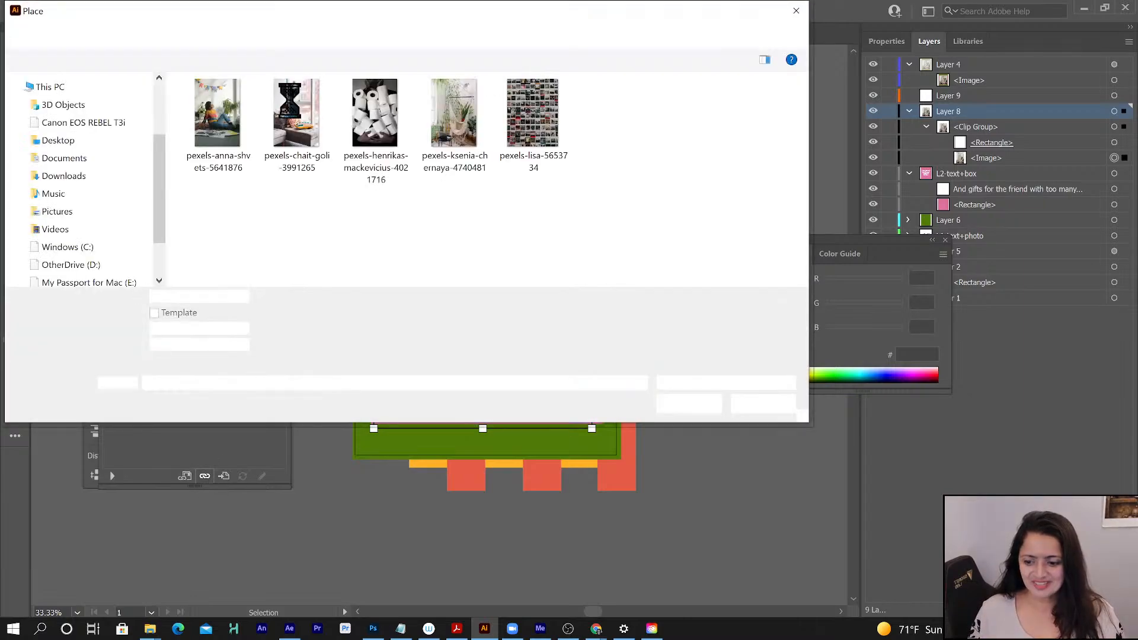
pyautogui.click(549, 137)
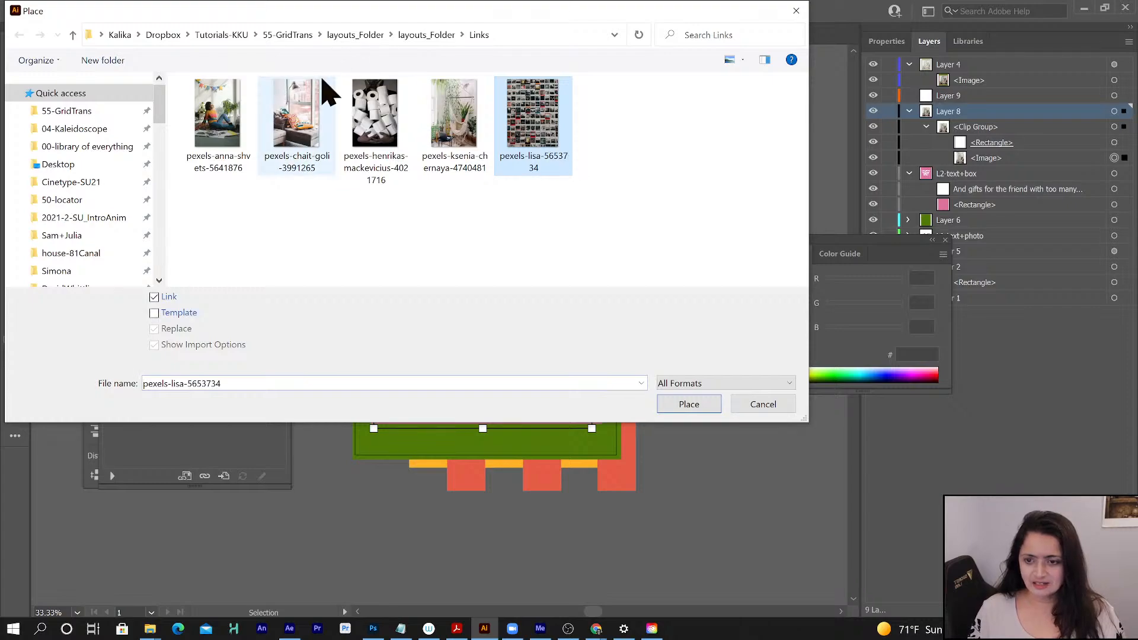
pyautogui.click(355, 37)
pyautogui.click(289, 35)
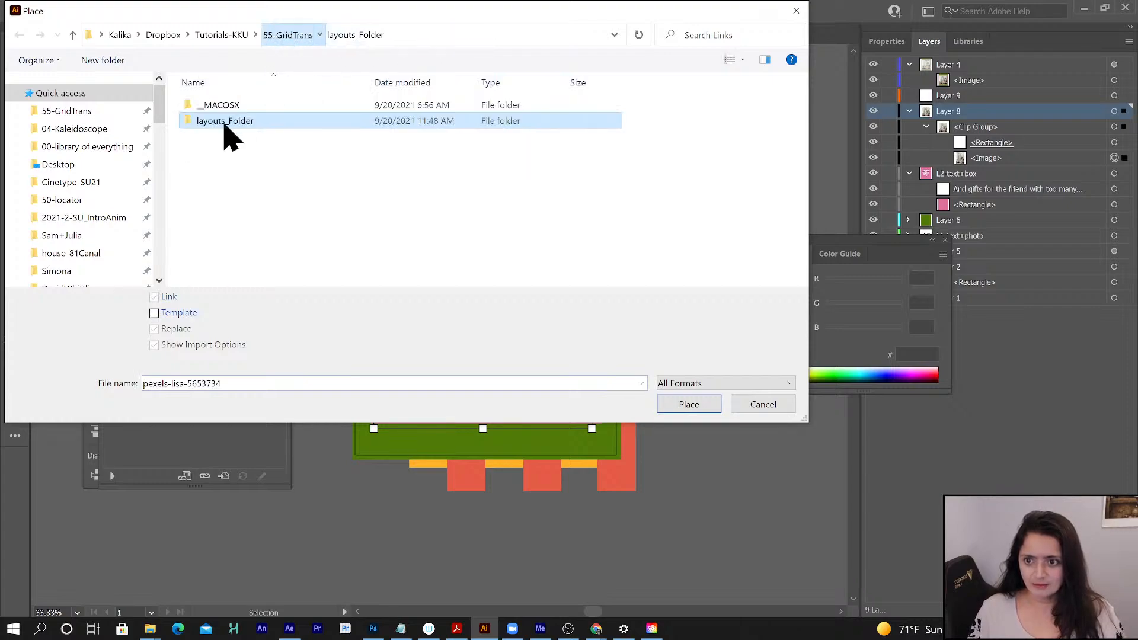
pyautogui.click(210, 86)
pyautogui.doubleClick(209, 86)
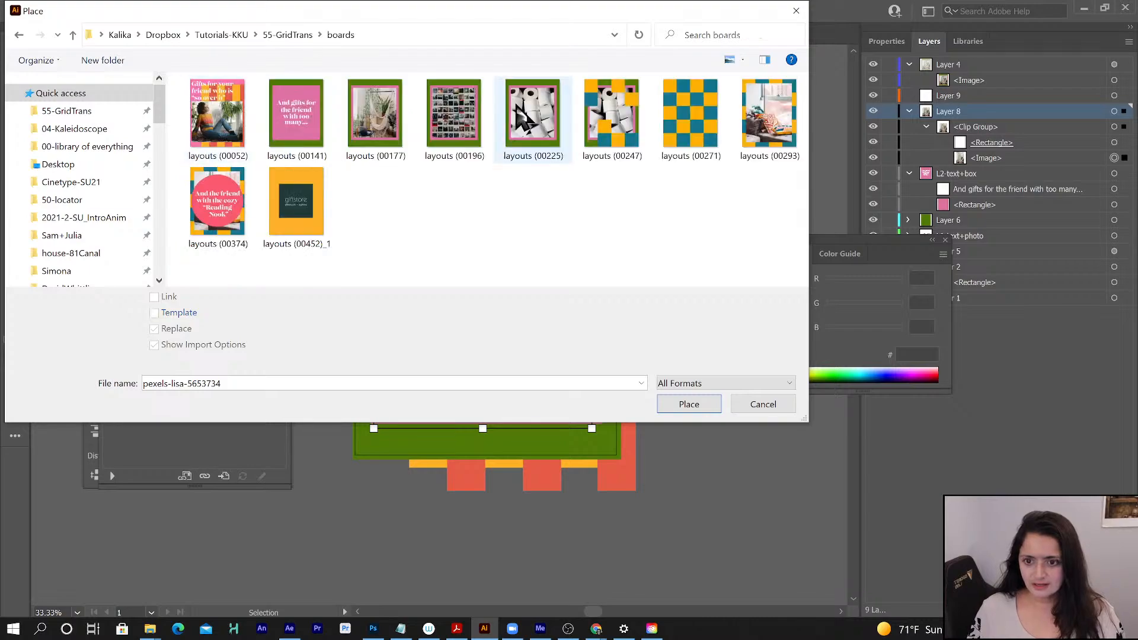
pyautogui.click(452, 122)
pyautogui.click(688, 404)
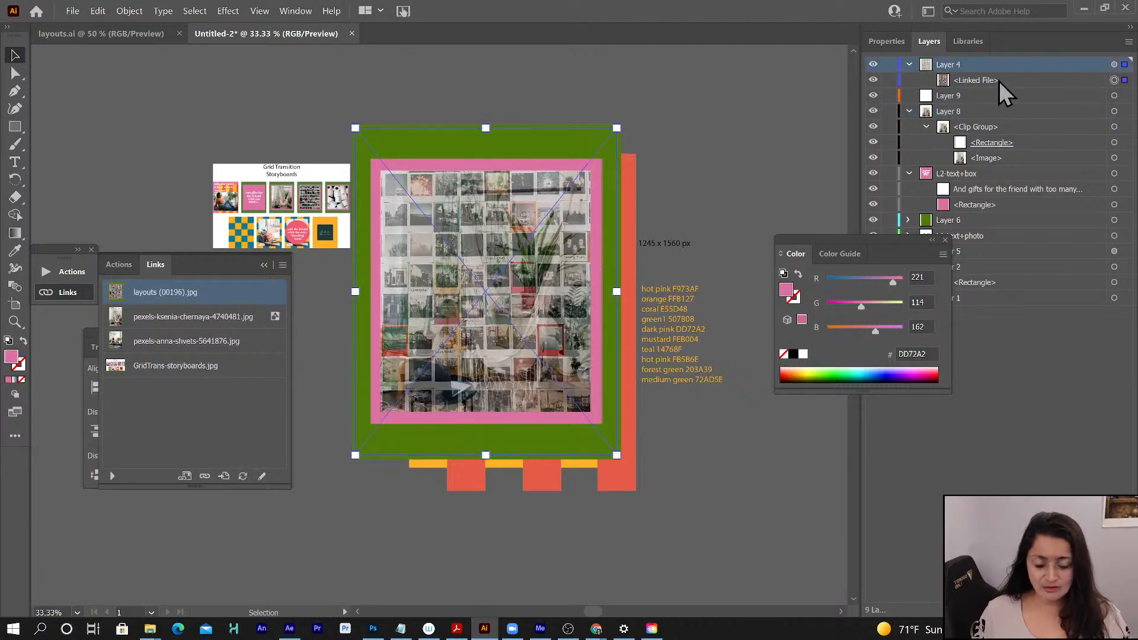
# - Place pexels-lisa-5653734 from the Links folder inside layouts_Folder onto Layer 9, over the artboard
pyautogui.click(979, 96)
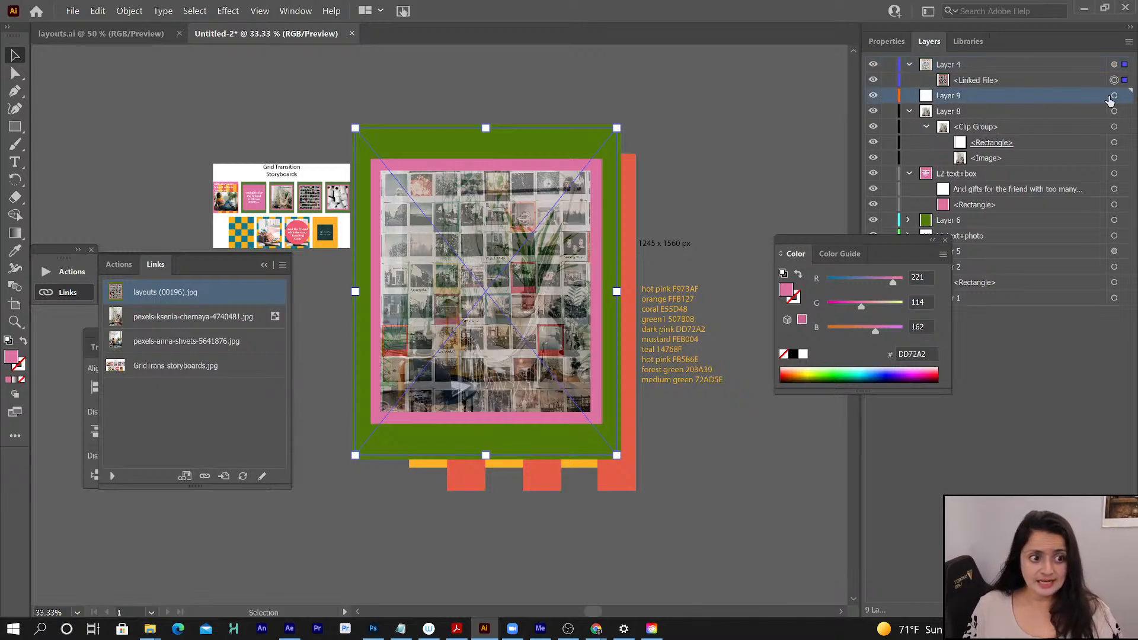
pyautogui.click(1113, 96)
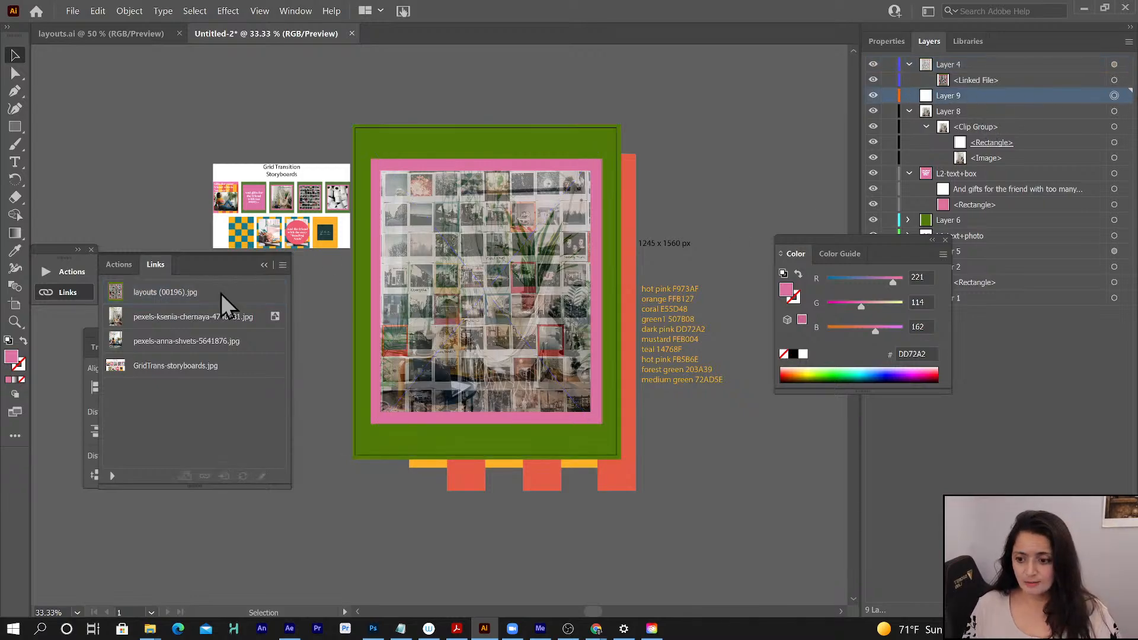
pyautogui.click(72, 11)
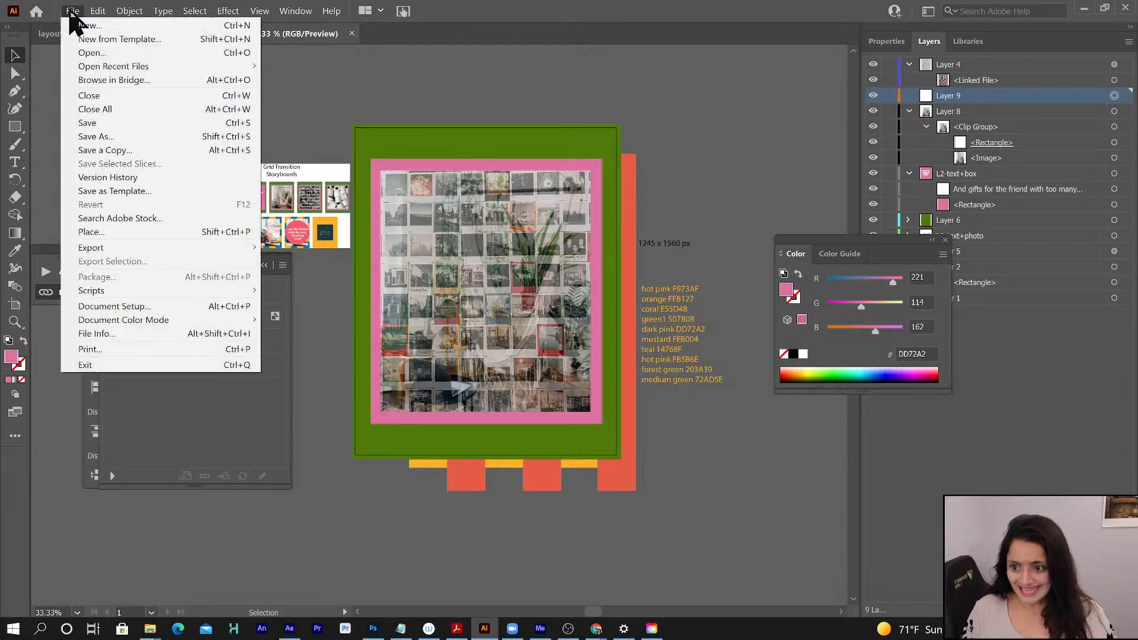
pyautogui.click(102, 232)
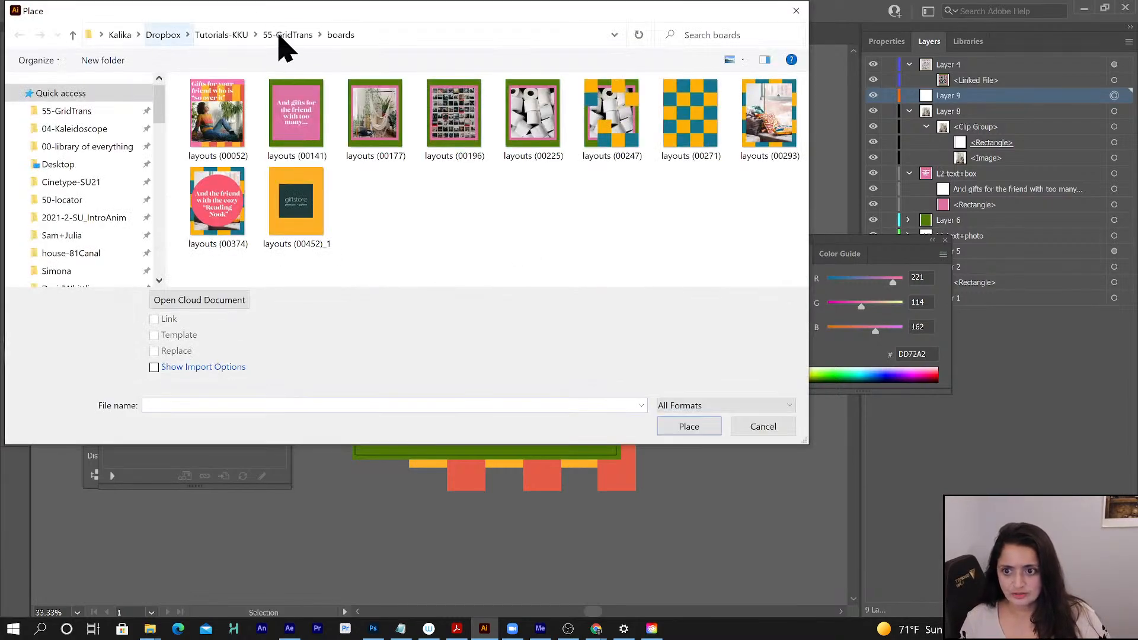
pyautogui.click(282, 47)
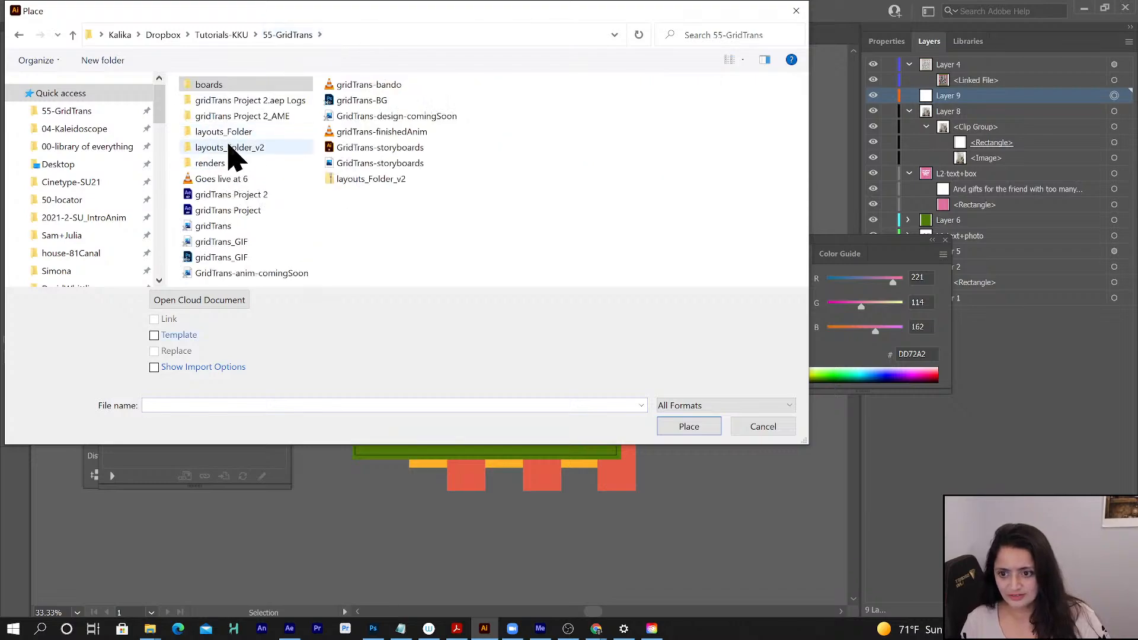
pyautogui.doubleClick(235, 144)
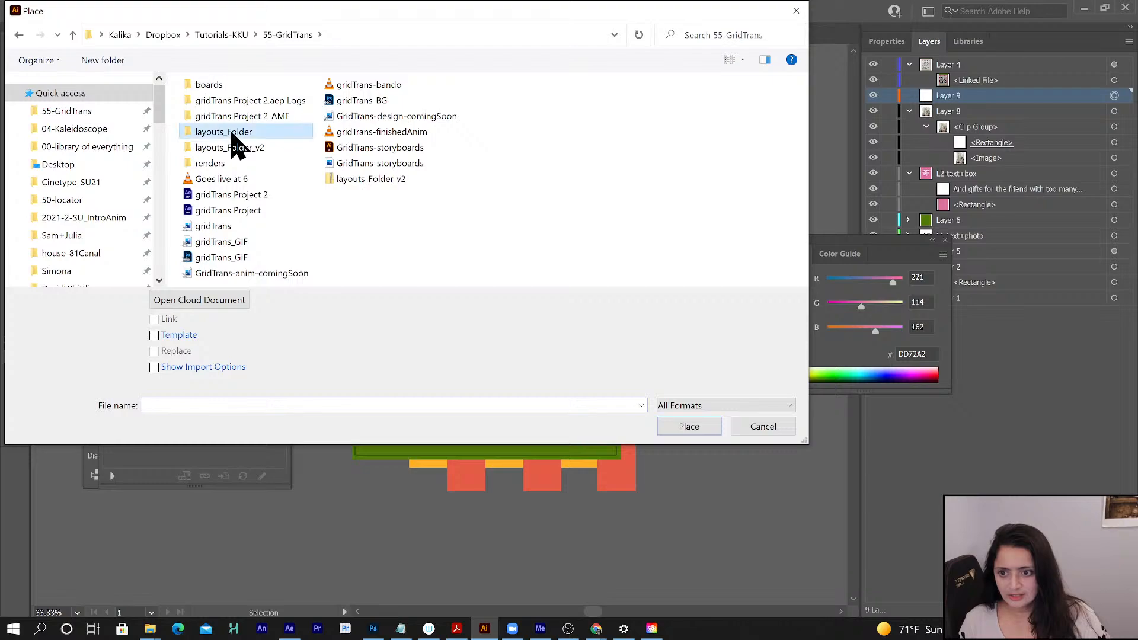
pyautogui.click(218, 131)
pyautogui.doubleClick(215, 124)
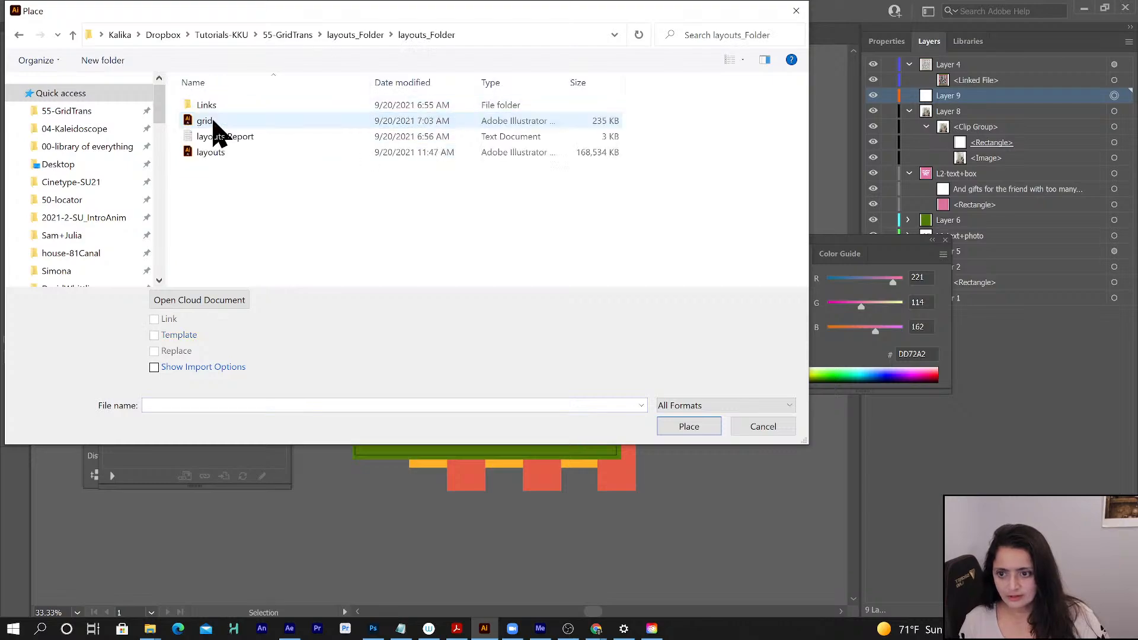
pyautogui.doubleClick(223, 105)
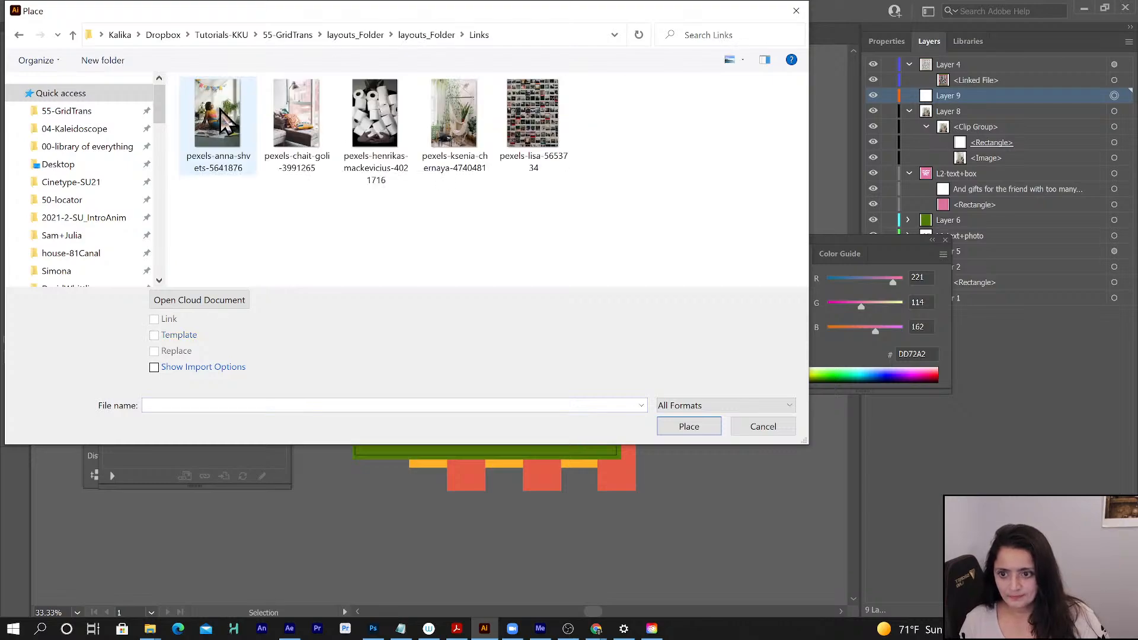
pyautogui.click(514, 126)
pyautogui.click(694, 427)
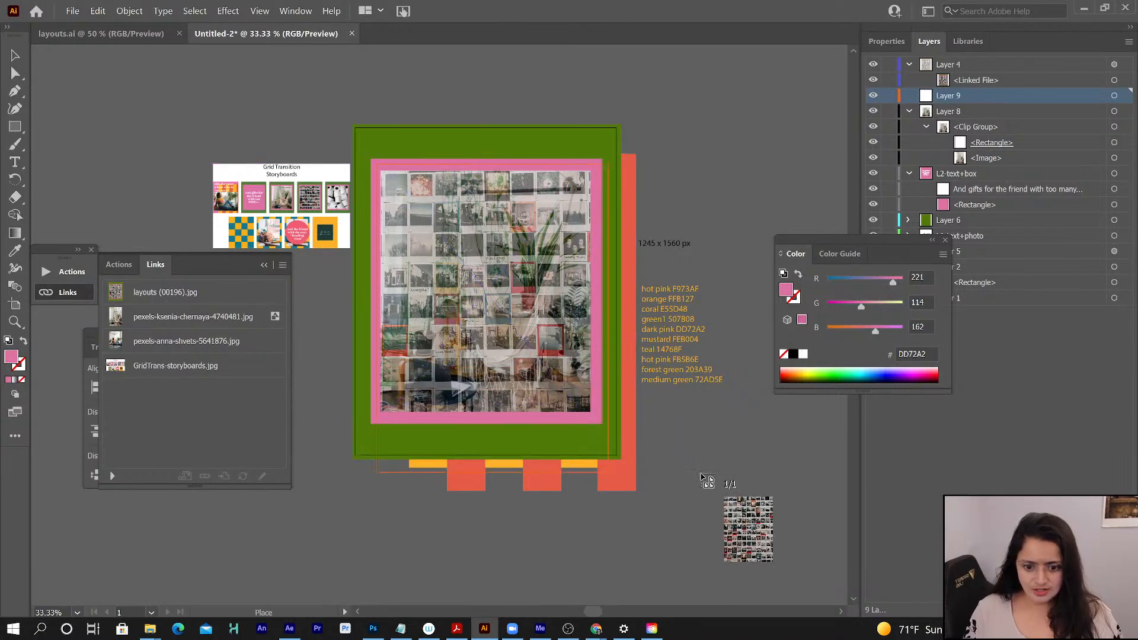
pyautogui.click(700, 470)
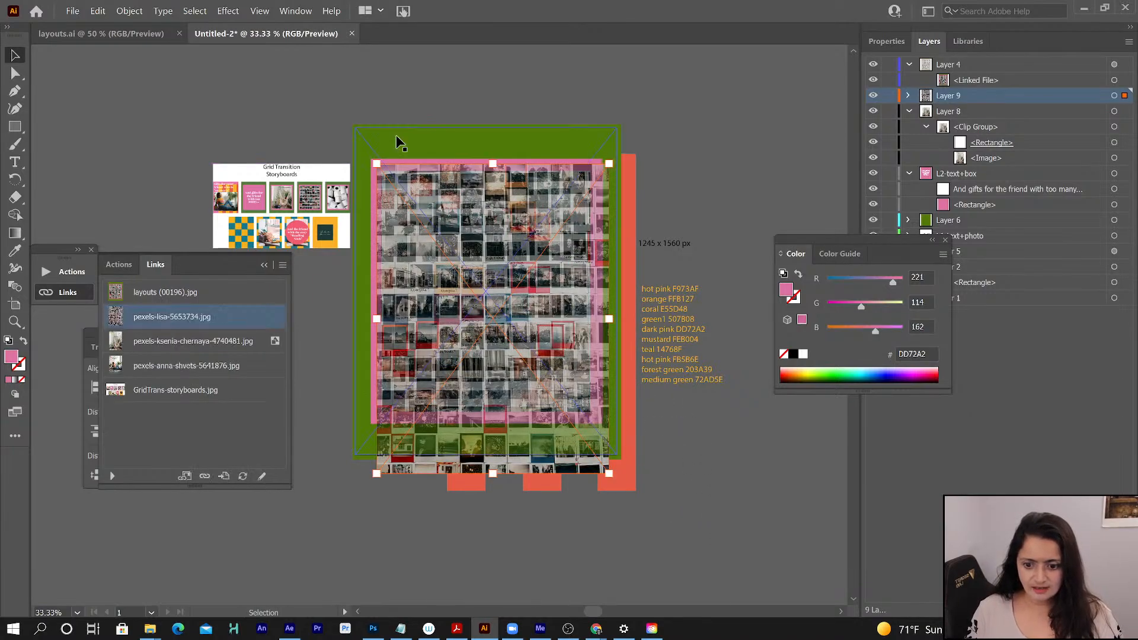
# - Undo the accidental shift of the reference image and lock Layer 4
pyautogui.moveTo(495, 381); pyautogui.dragTo(486, 367)
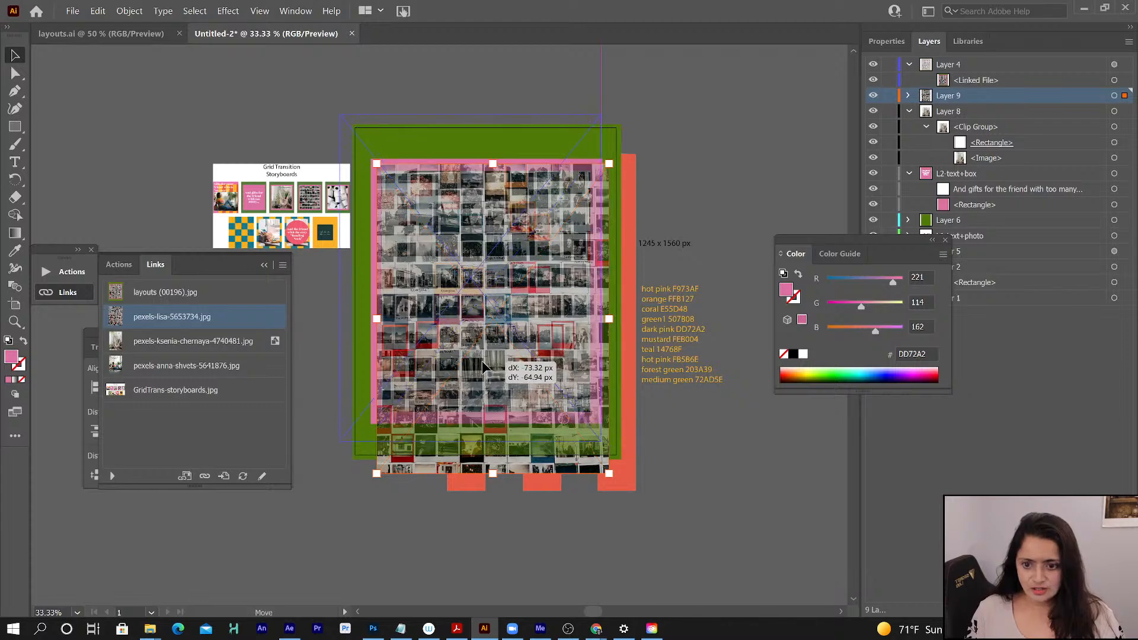
pyautogui.click(484, 366)
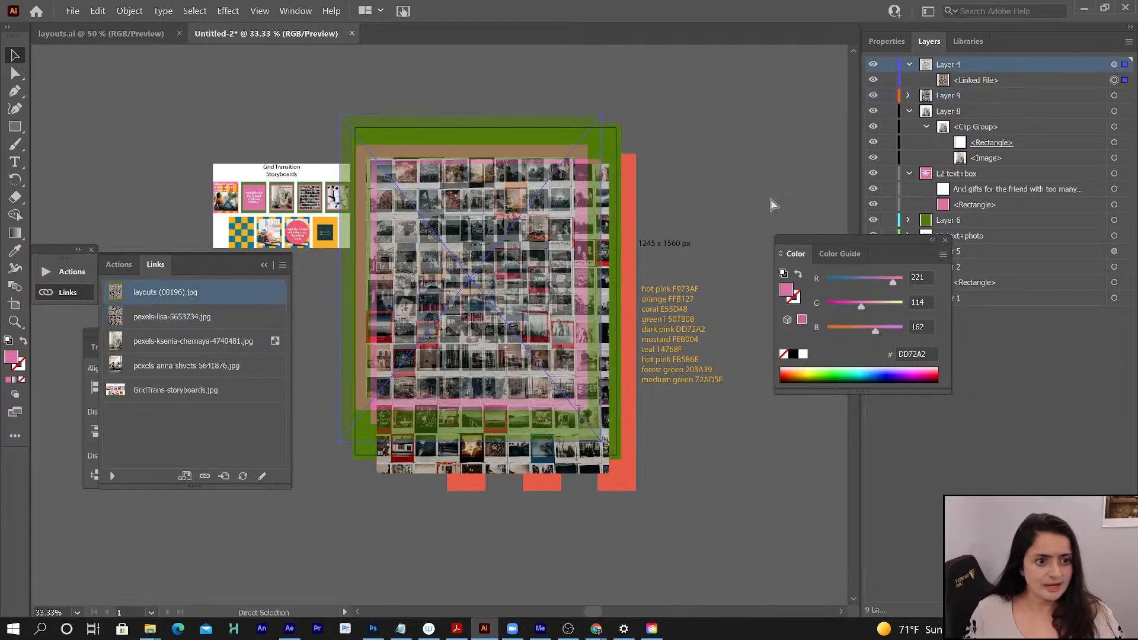
pyautogui.click(888, 65)
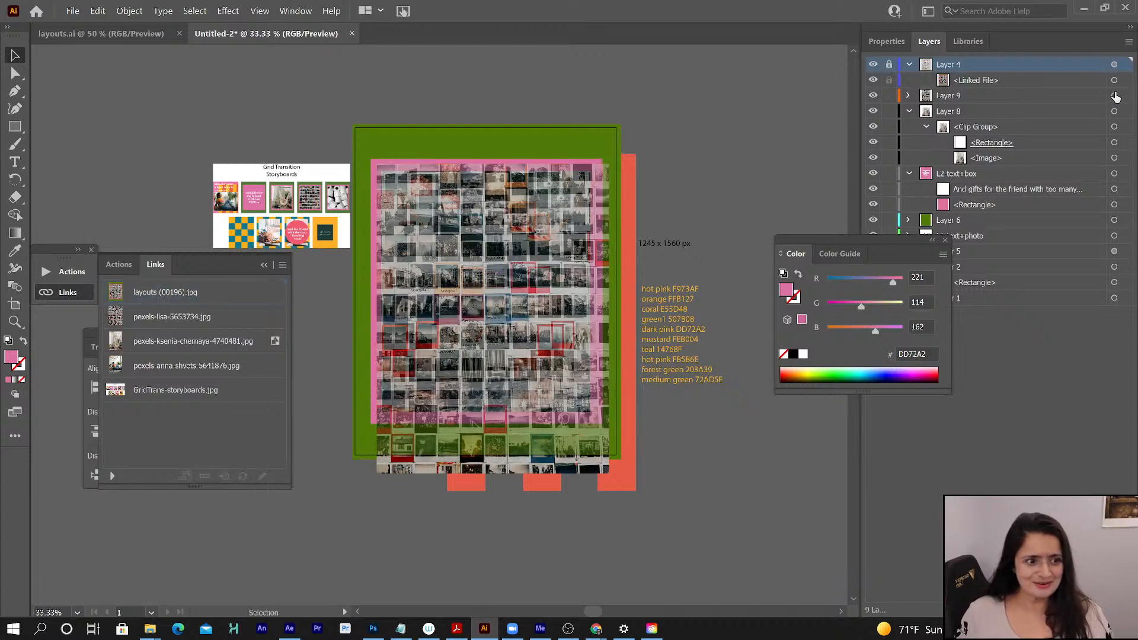
# - Shift the polaroid photo on Layer 9 slightly up and left, aligning its right edge with the pink frame's right edge
pyautogui.click(1115, 95)
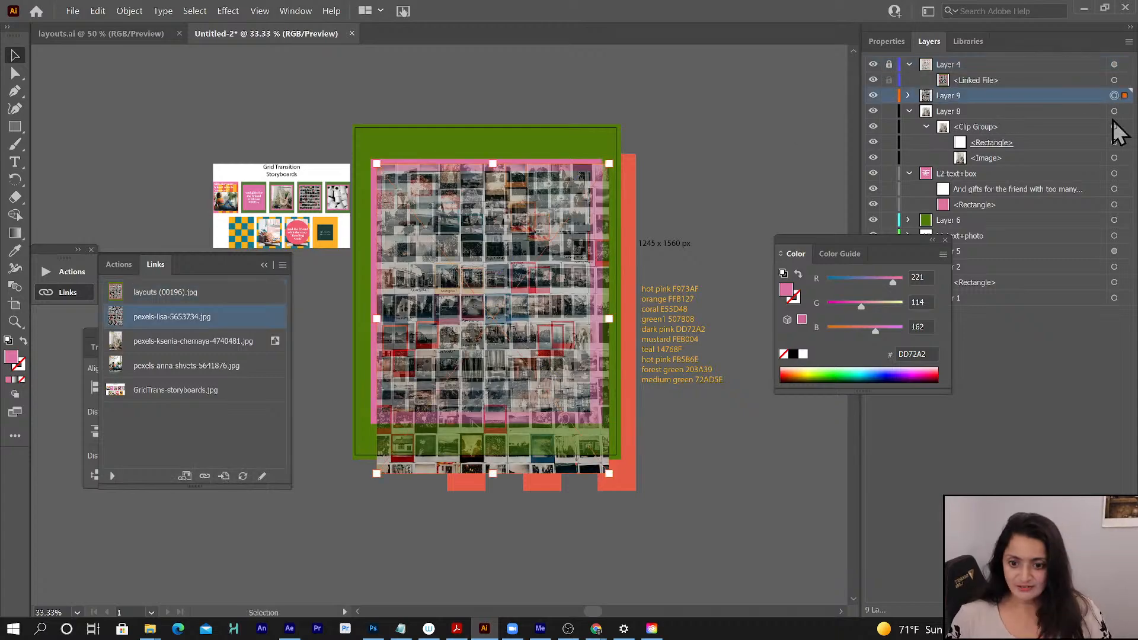
pyautogui.hotkey('shift', 'Up')
pyautogui.hotkey('shift', 'Up')
pyautogui.hotkey('shift', 'Up')
pyautogui.hotkey('shift', 'Up')
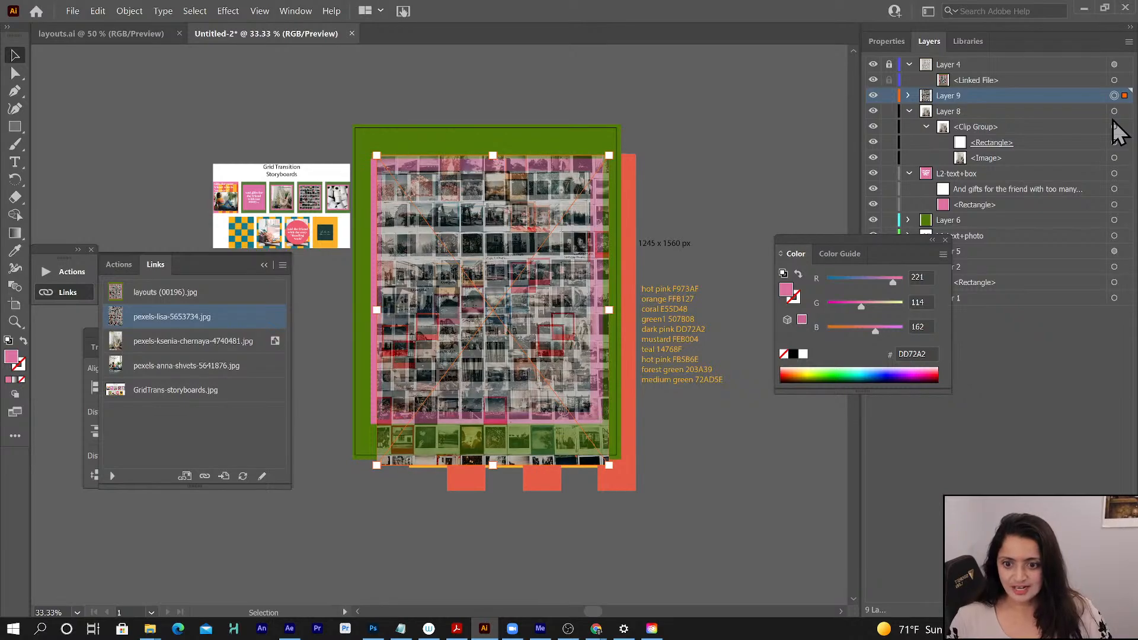
pyautogui.moveTo(504, 259); pyautogui.dragTo(493, 246)
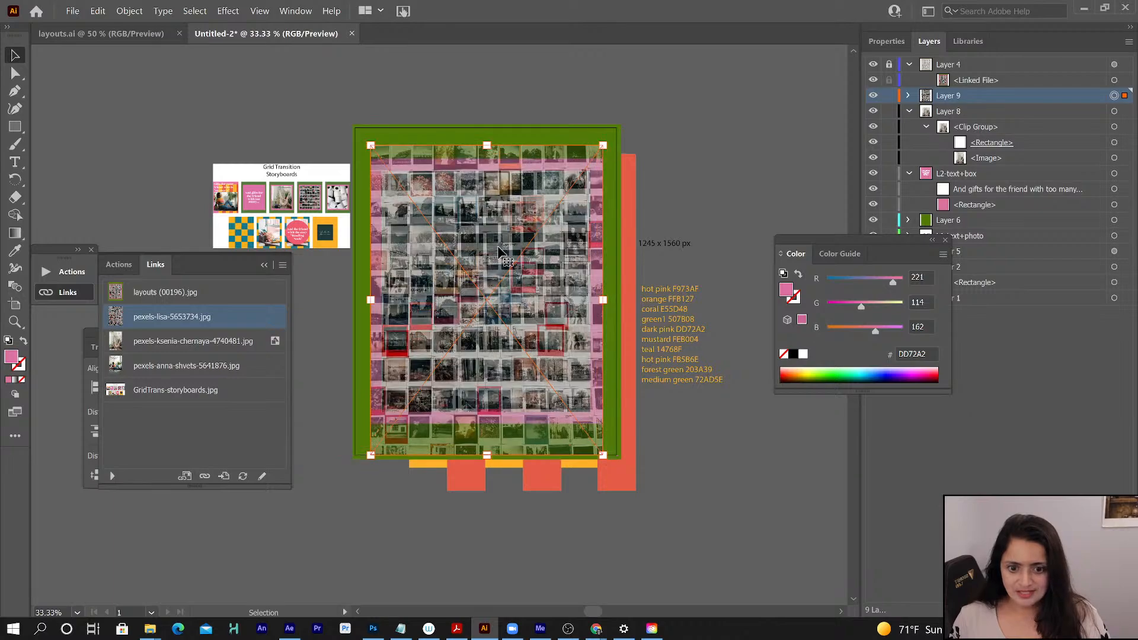
pyautogui.hotkey('shift', 'Down')
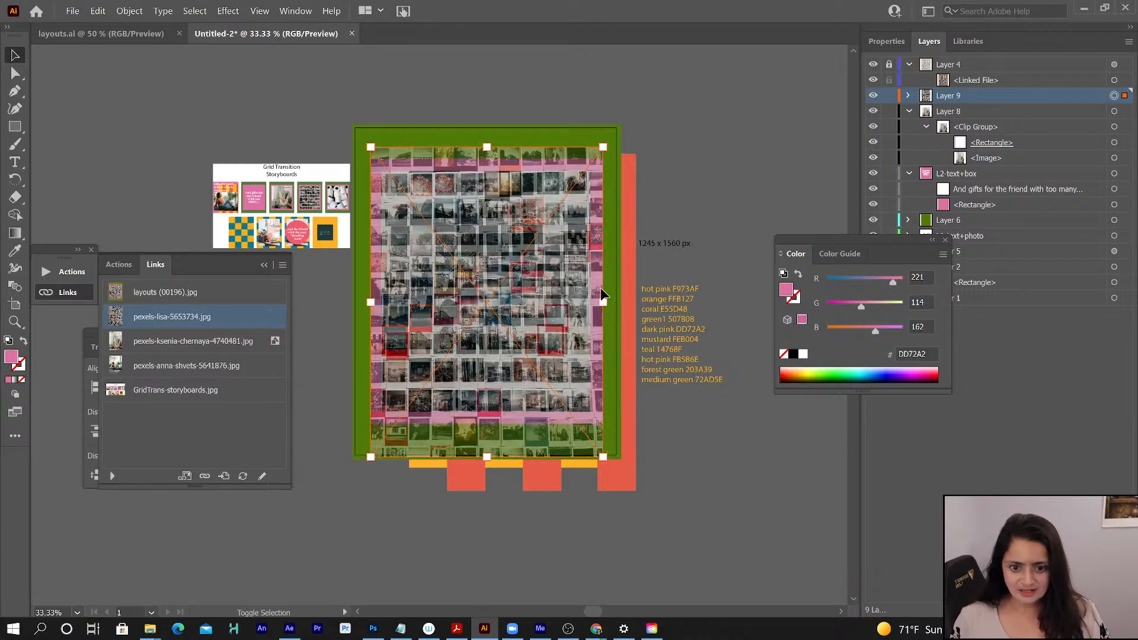
pyautogui.hotkey('shift', 'Down')
pyautogui.hotkey('shift', 'Down')
pyautogui.hotkey('shift', 'Down')
pyautogui.hotkey('shift', 'Down')
pyautogui.hotkey('shift', 'Down')
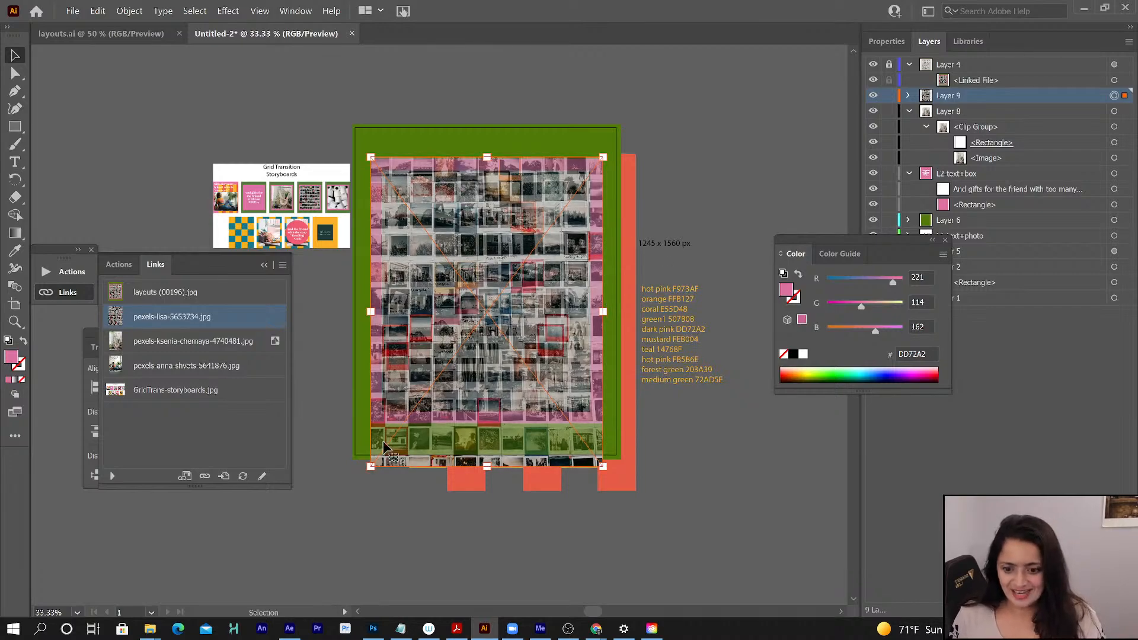
# - Enlarge the polaroid photo to about 42% scale from its upper-right corner and nudge it upward to match the reference's photo grid
pyautogui.moveTo(371, 466); pyautogui.dragTo(332, 510)
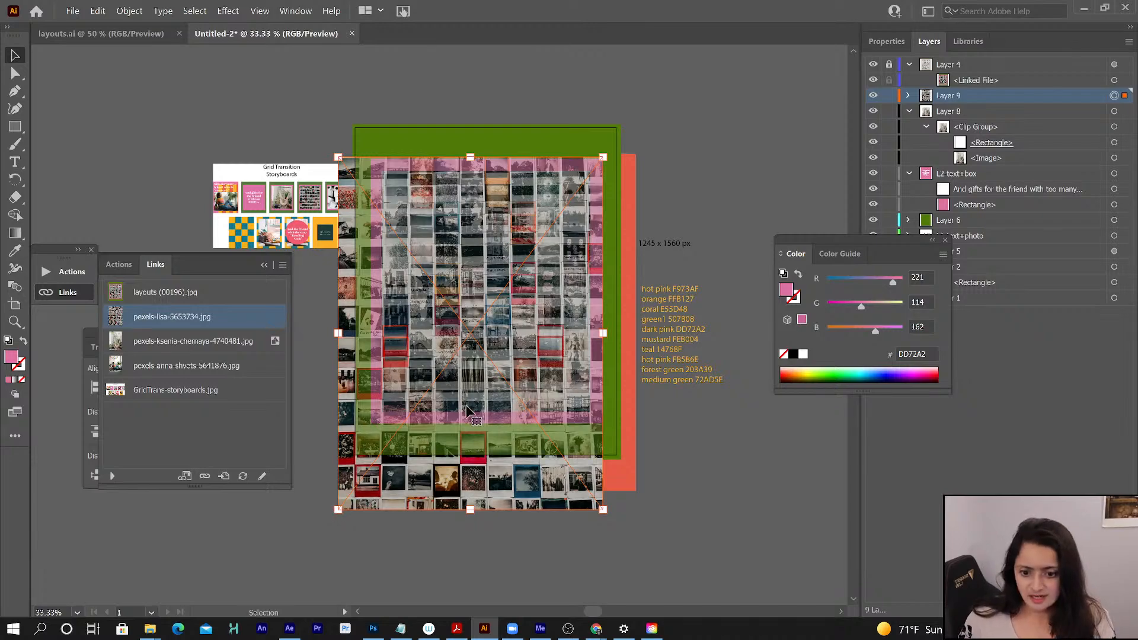
pyautogui.hotkey('shift', 'Up')
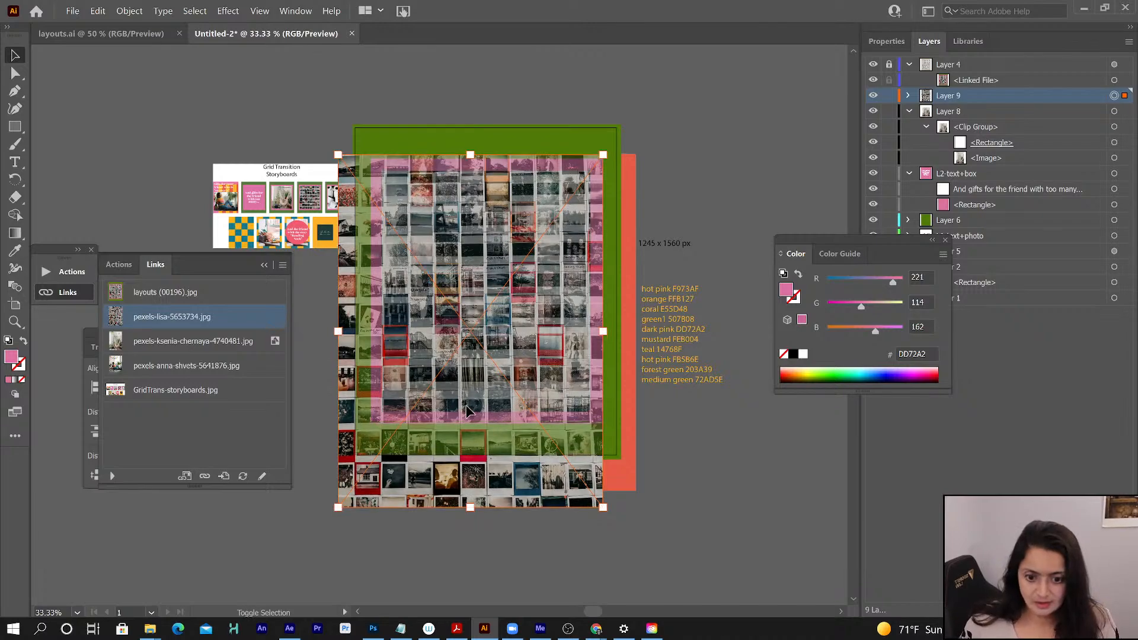
pyautogui.hotkey('shift', 'Up')
pyautogui.hotkey('shift', 'Up')
pyautogui.hotkey('shift', 'Up')
pyautogui.hotkey('shift', 'Up')
pyautogui.hotkey('shift', 'Up')
pyautogui.hotkey('shift', 'Up')
pyautogui.hotkey('shift', 'Up')
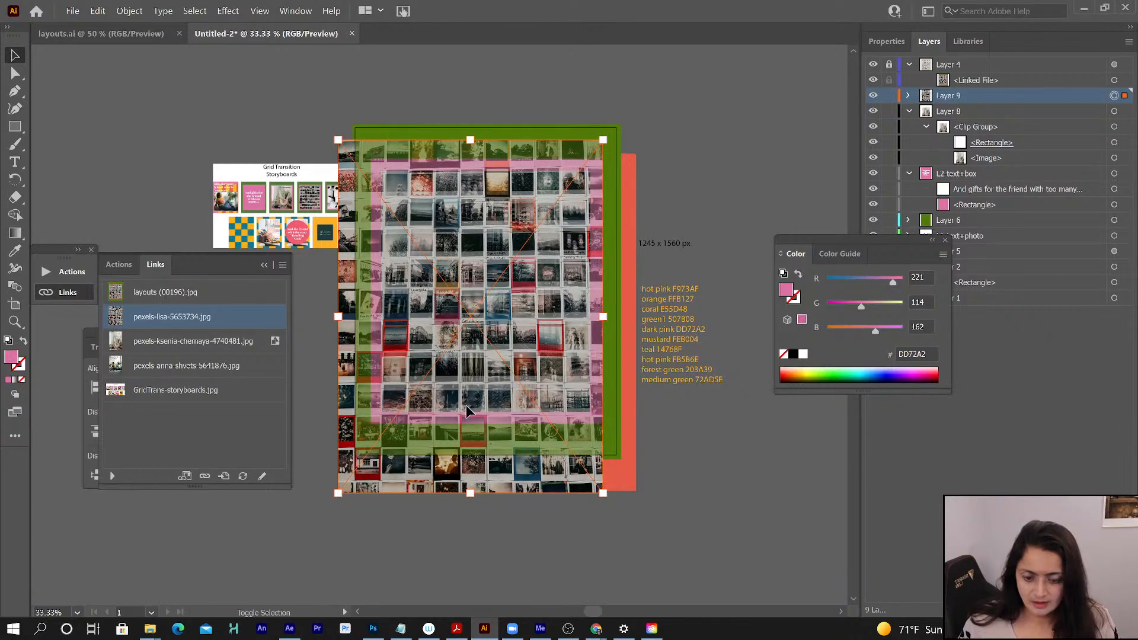
pyautogui.hotkey('shift', 'Down')
pyautogui.hotkey('shift', 'Down')
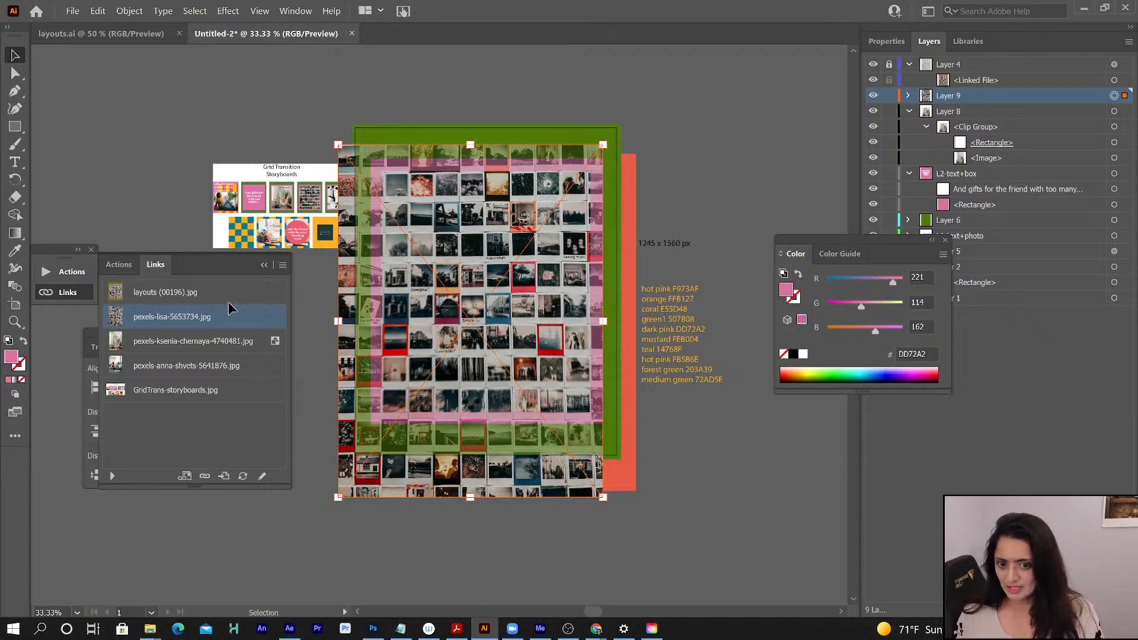
# - Examine the link details of pexels-lisa-5653734, including its scale
pyautogui.click(112, 476)
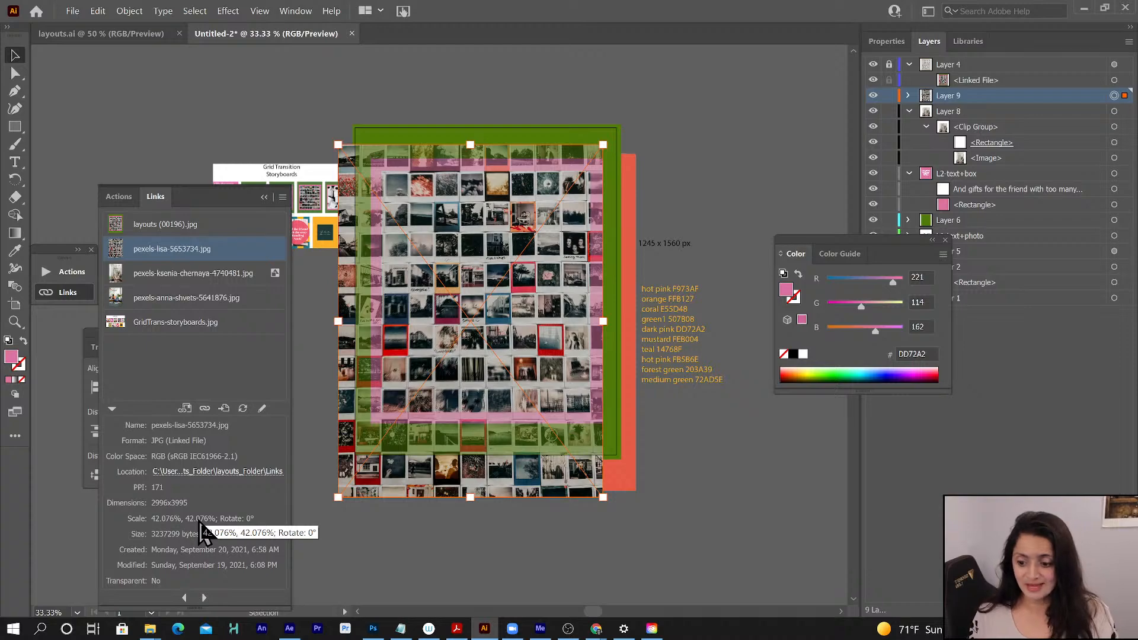
pyautogui.click(114, 409)
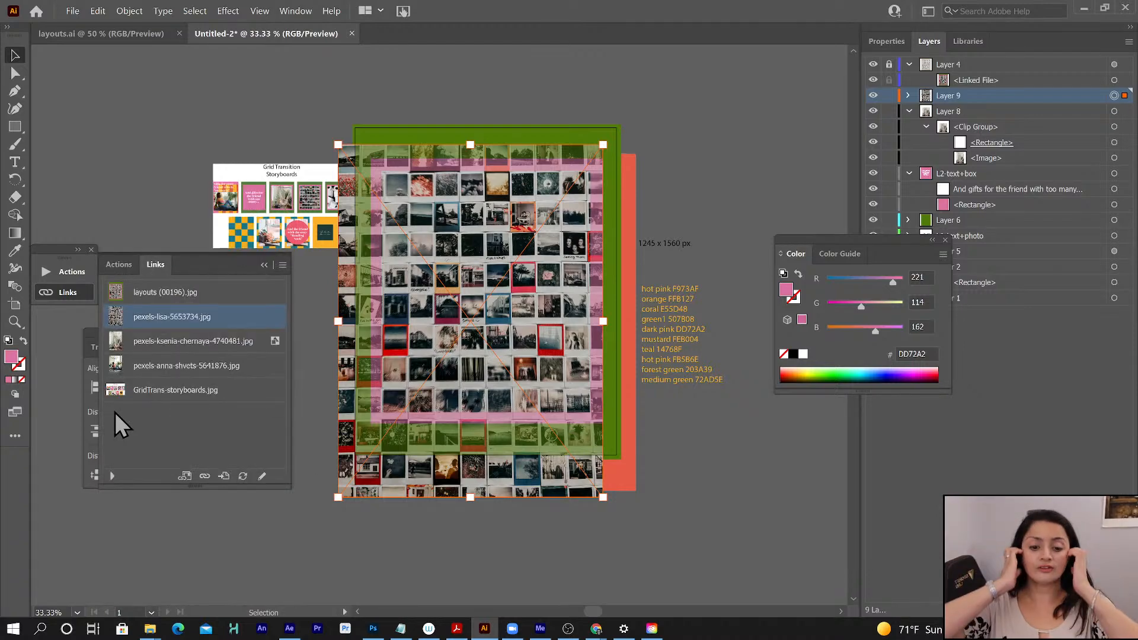
pyautogui.hscroll(1, 427, 272)
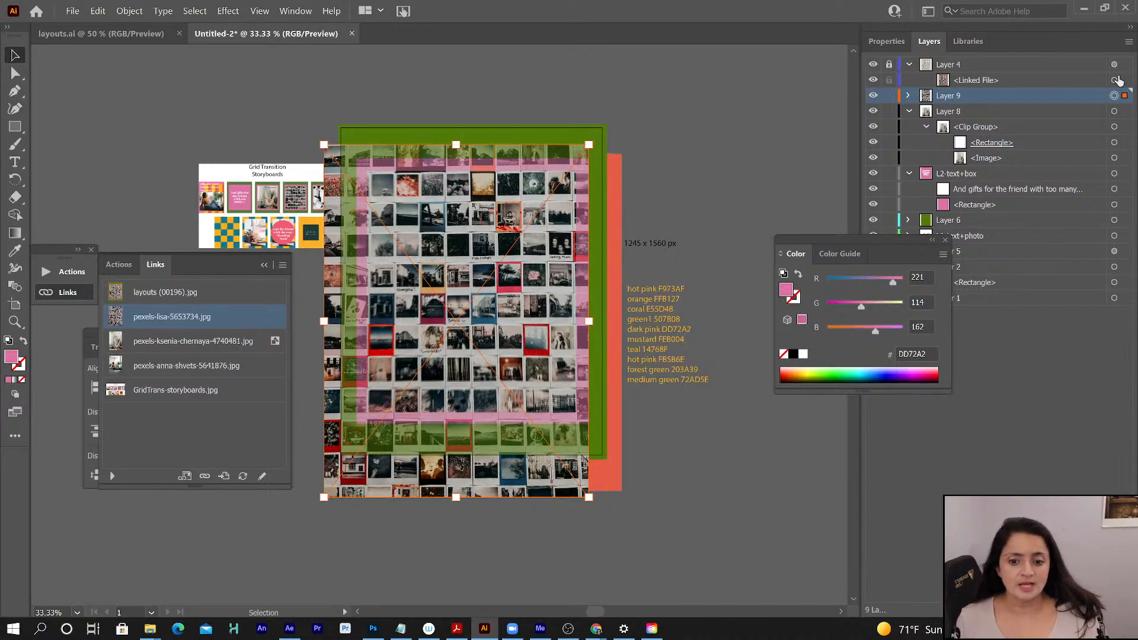
# - Copy the mask rectangle from Layer 8's clip group into Layer 9, directly above the polaroid photo
pyautogui.click(908, 96)
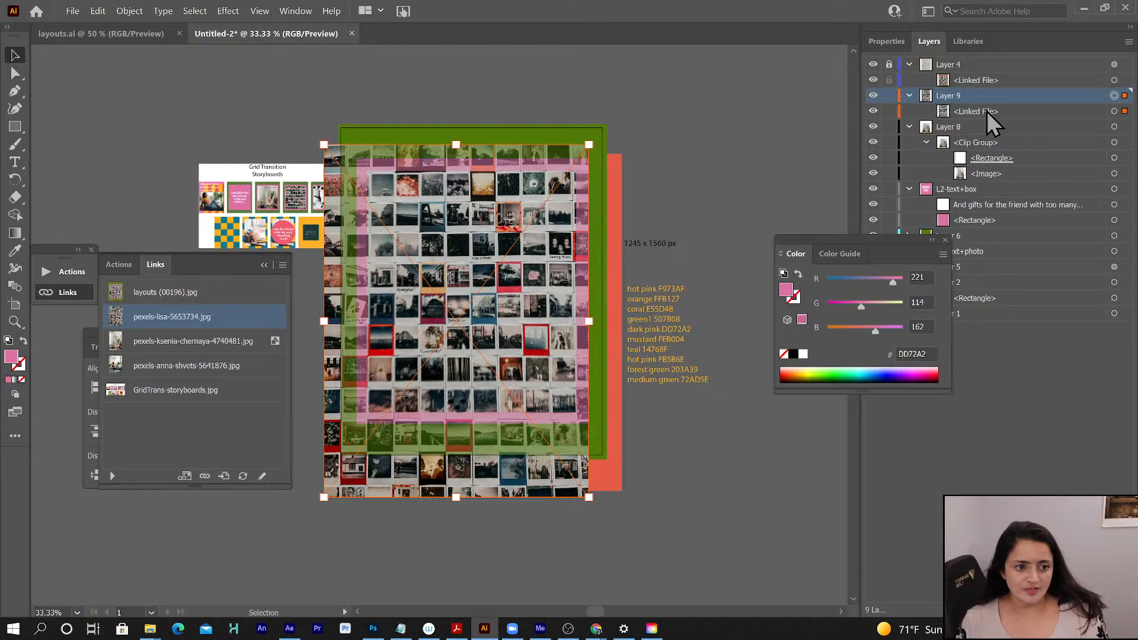
pyautogui.click(1015, 161)
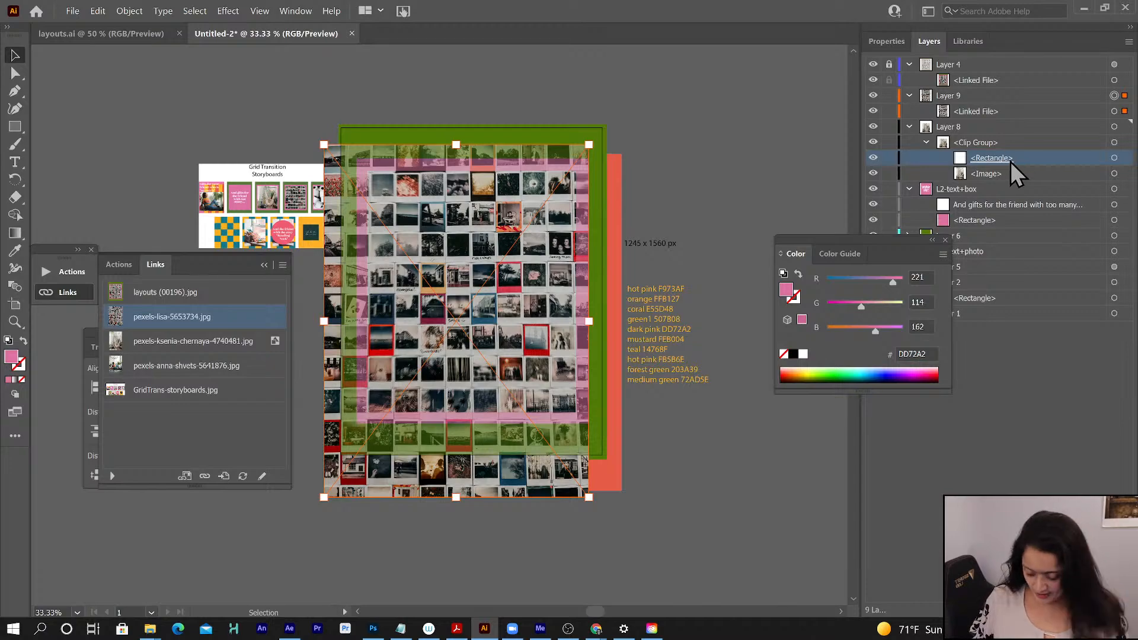
pyautogui.moveTo(1022, 157); pyautogui.dragTo(1012, 103)
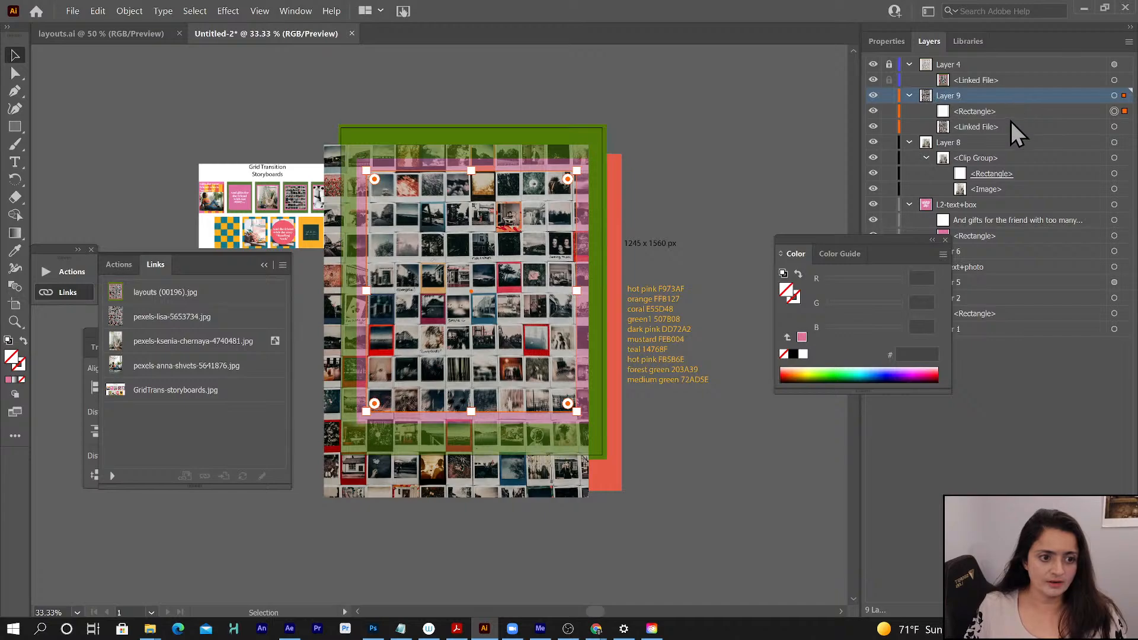
# - Make a clipping mask on Layer 9 from the copied rectangle and the linked polaroid photo
pyautogui.click(1003, 112)
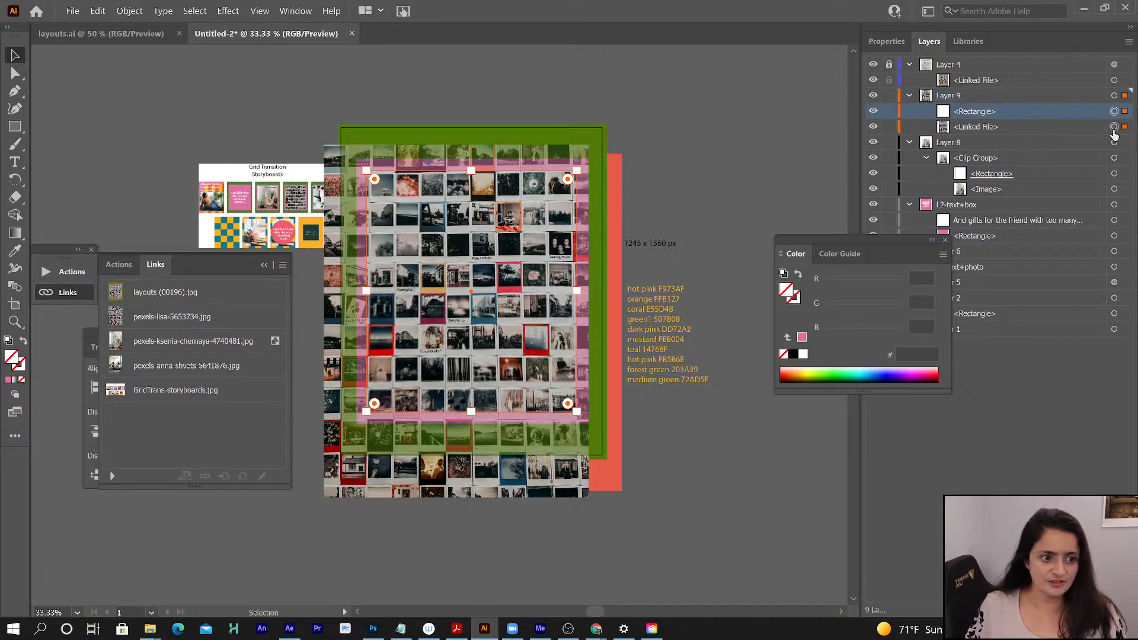
pyautogui.keyDown('shift'); pyautogui.click(1114, 127); pyautogui.keyUp('shift')
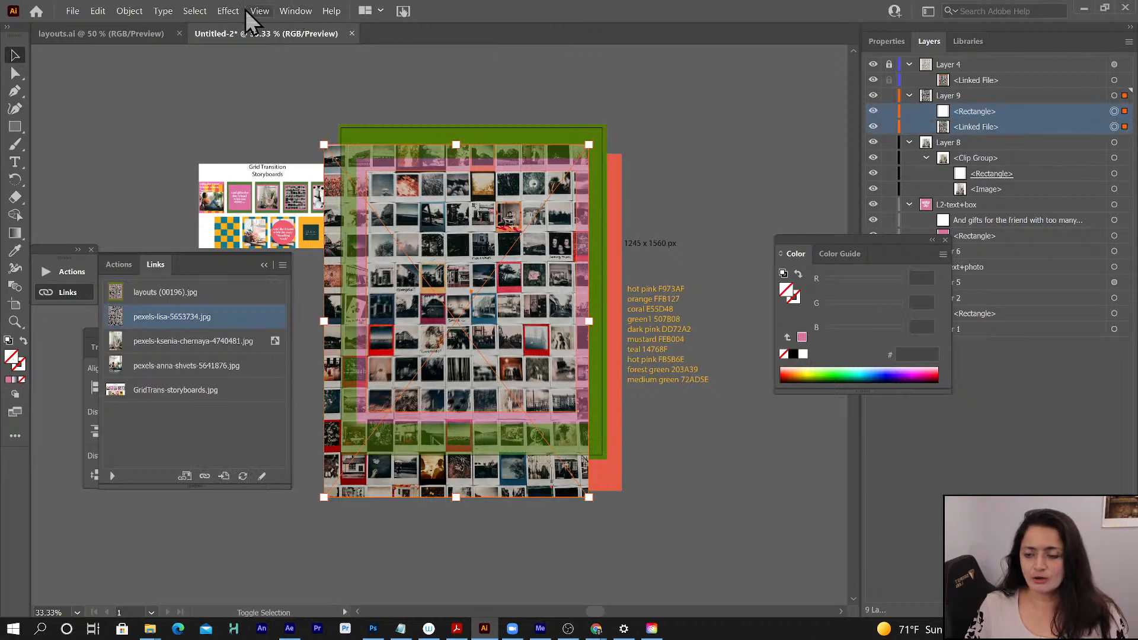
pyautogui.click(132, 8)
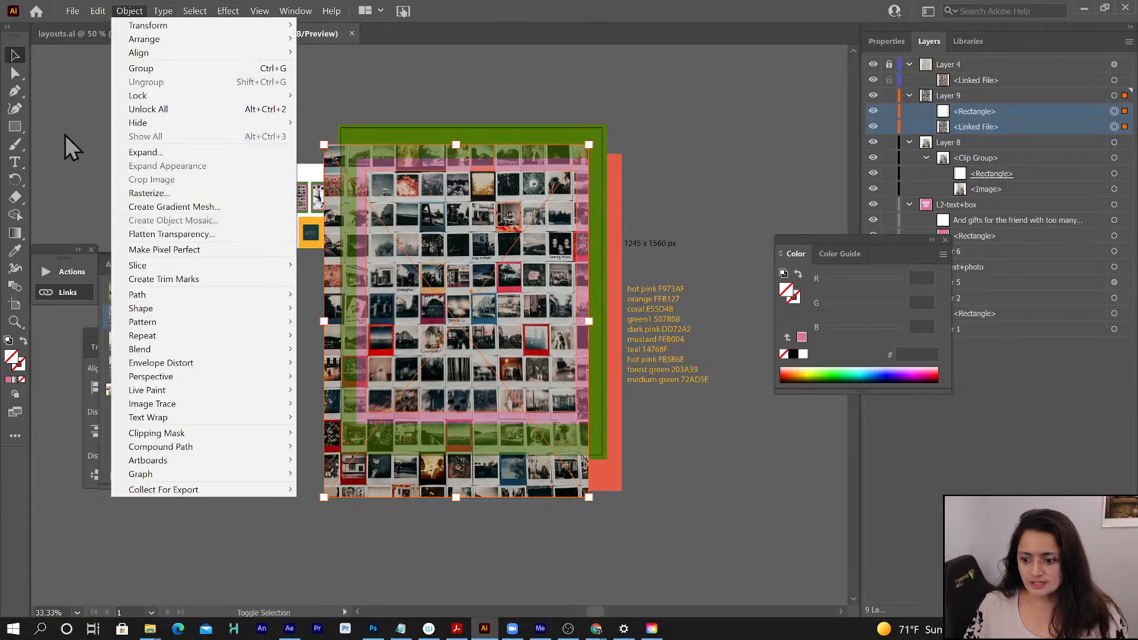
pyautogui.click(129, 10)
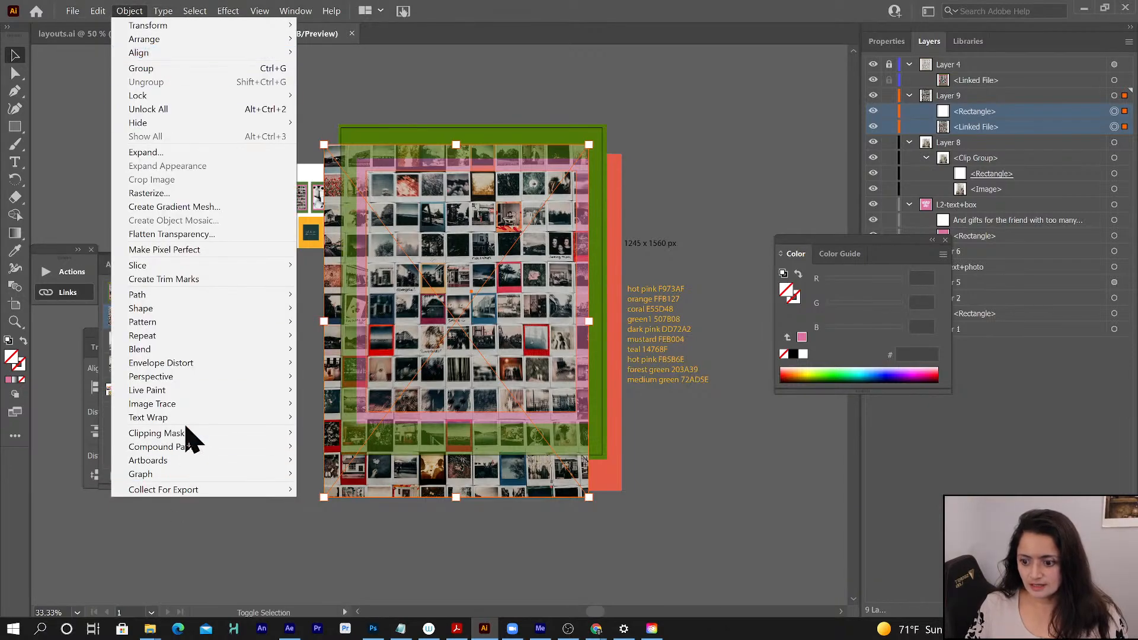
pyautogui.moveTo(186, 439)
pyautogui.click(329, 435)
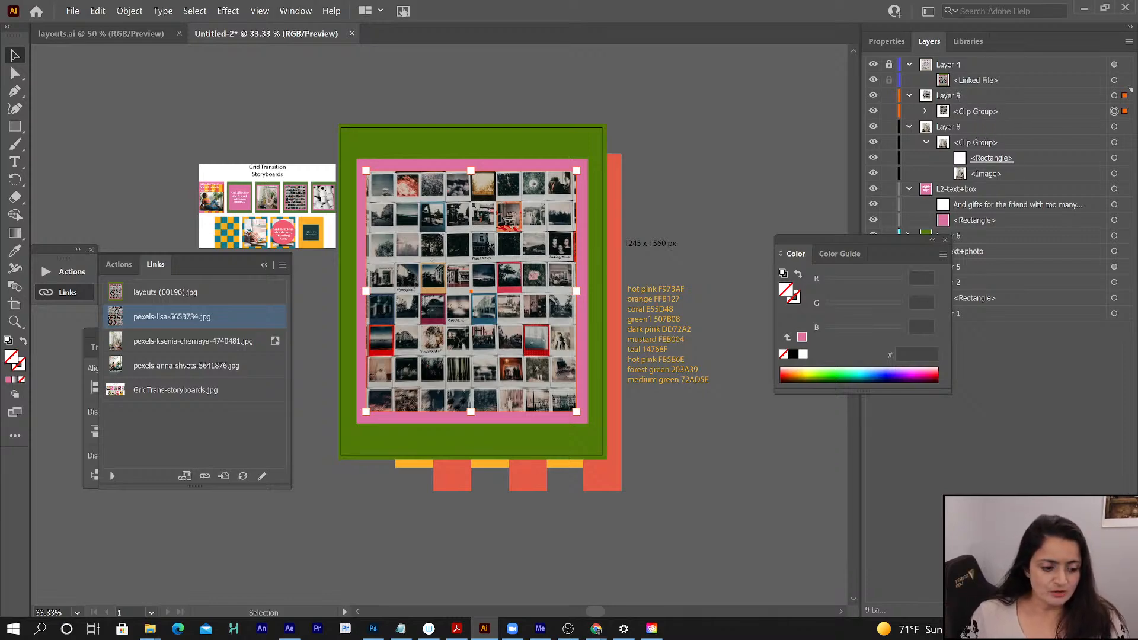
# - Create a new layer above Layer 9, place the toilet-roll photo from the Links folder over the artboard, and hide Layer 4
pyautogui.hotkey('ctrl', 'l')
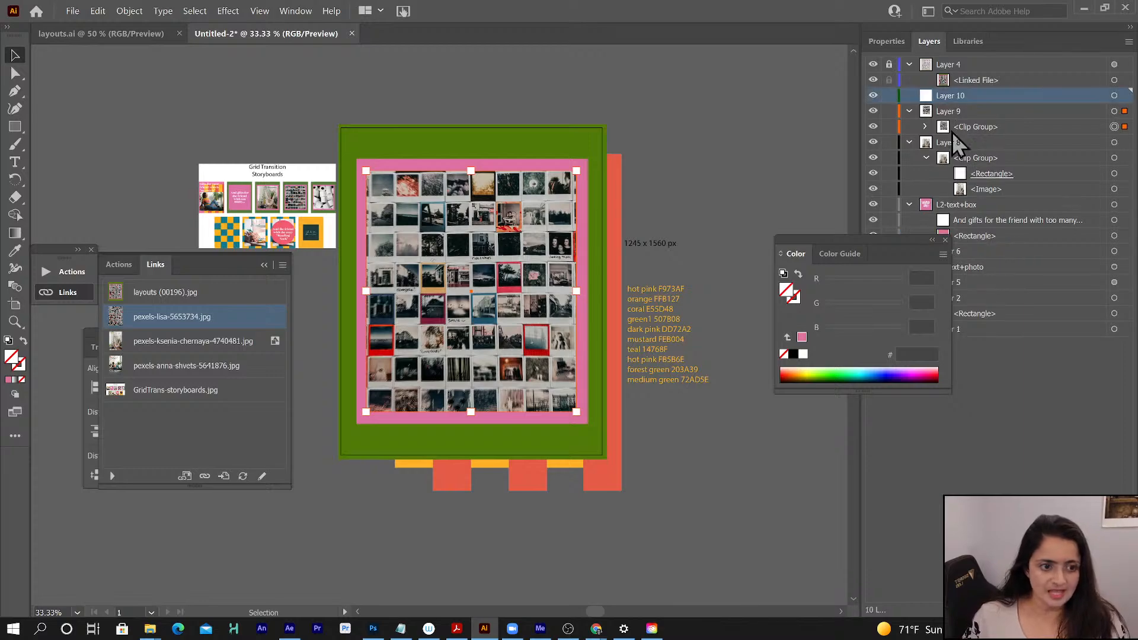
pyautogui.click(73, 11)
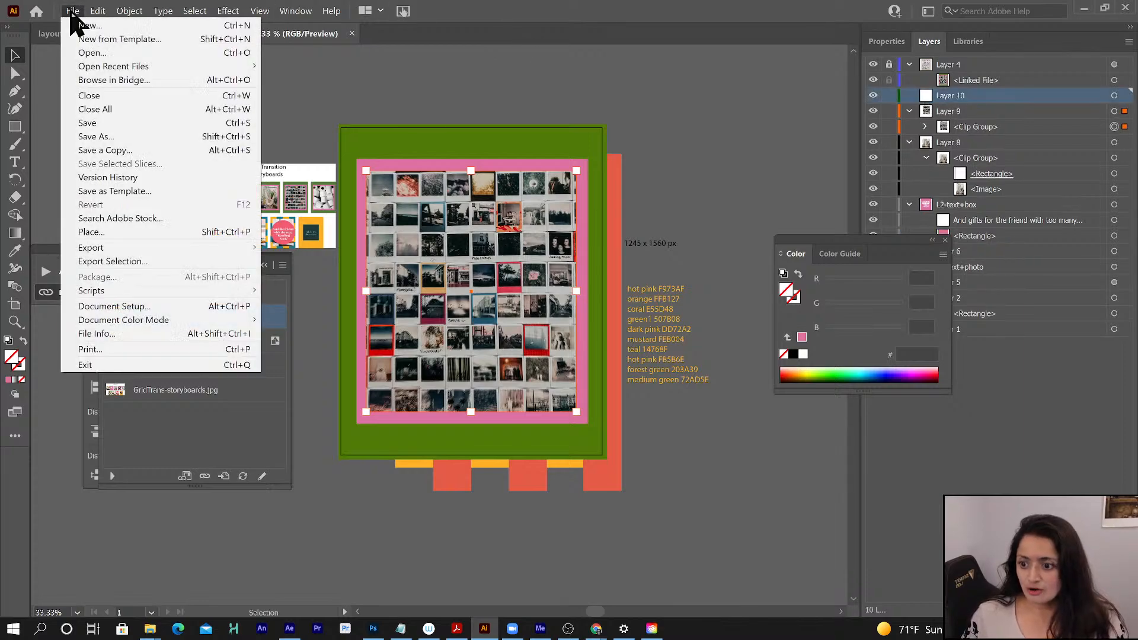
pyautogui.click(105, 233)
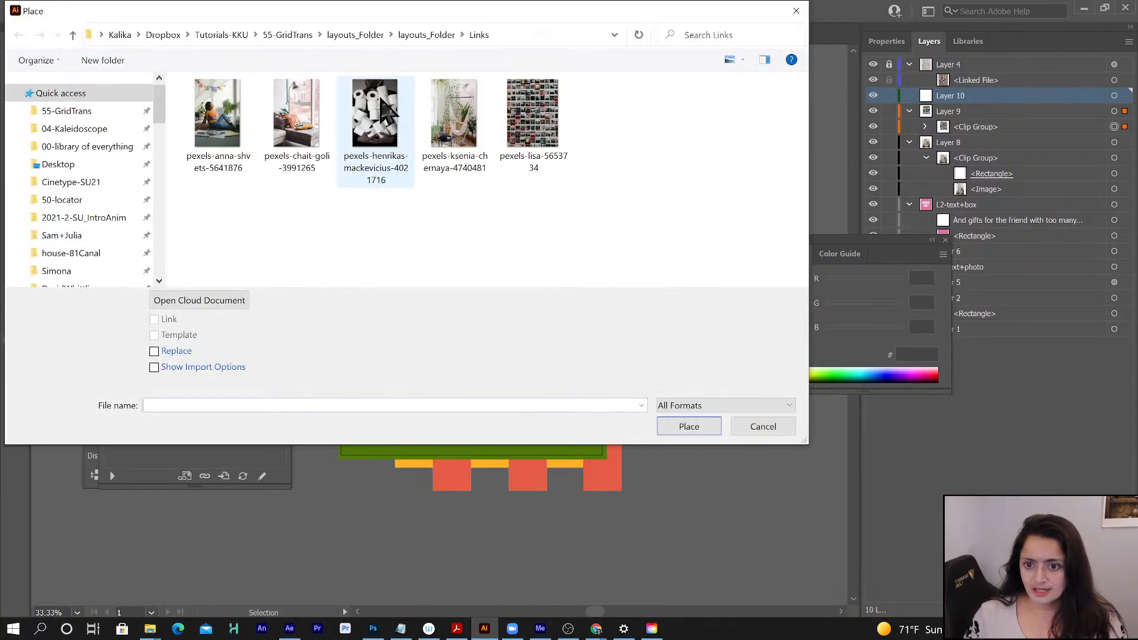
pyautogui.click(382, 109)
pyautogui.click(700, 430)
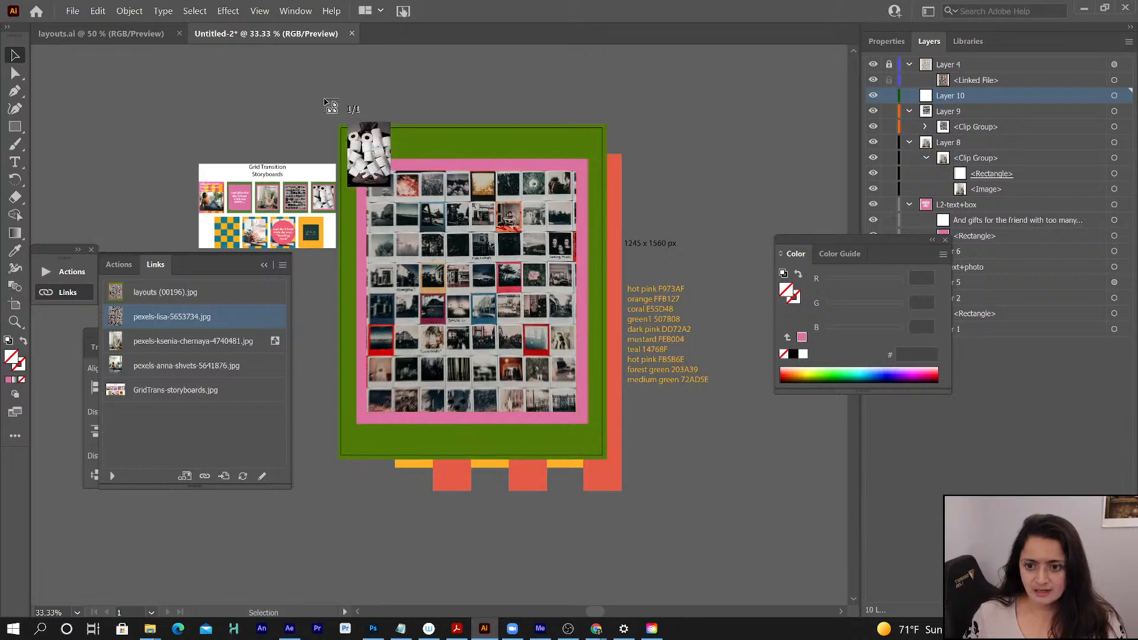
pyautogui.moveTo(325, 101); pyautogui.dragTo(666, 546)
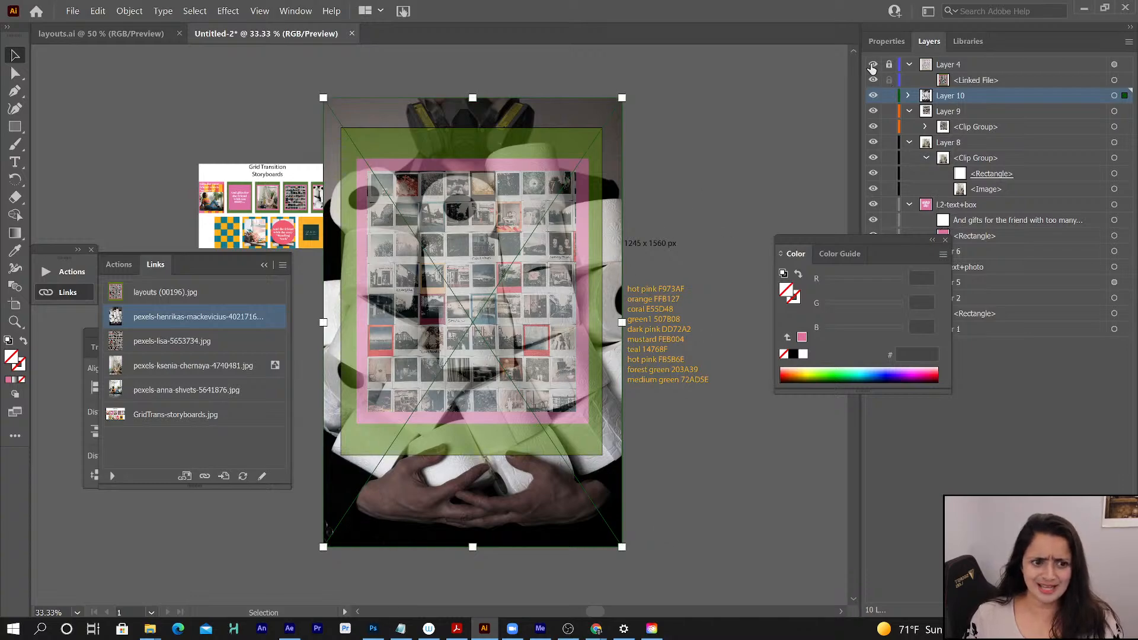
pyautogui.click(872, 64)
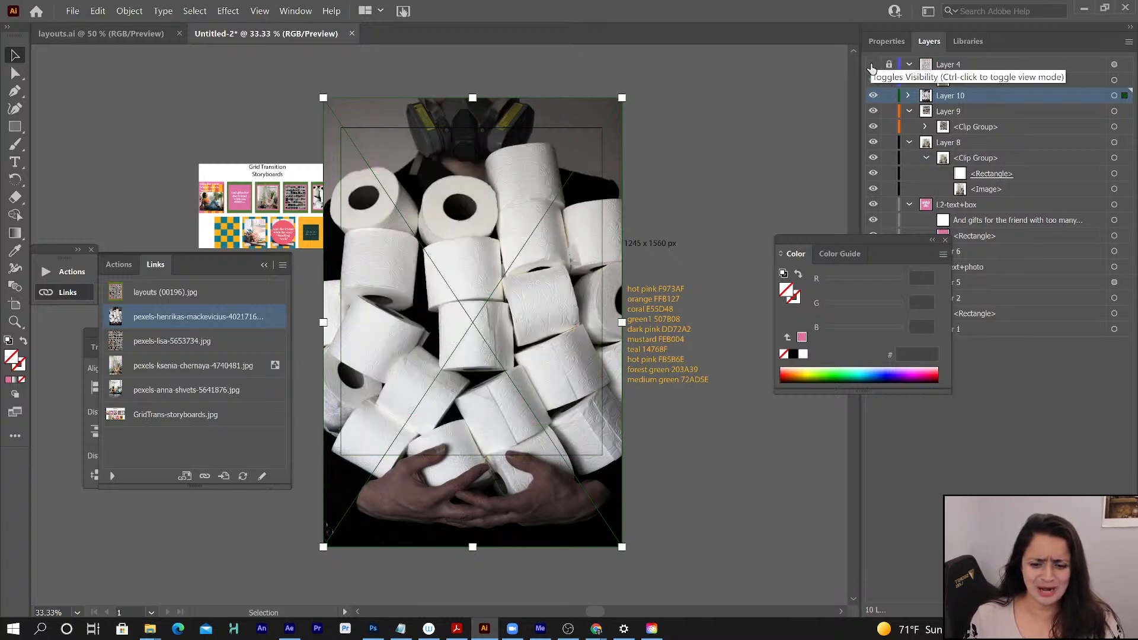
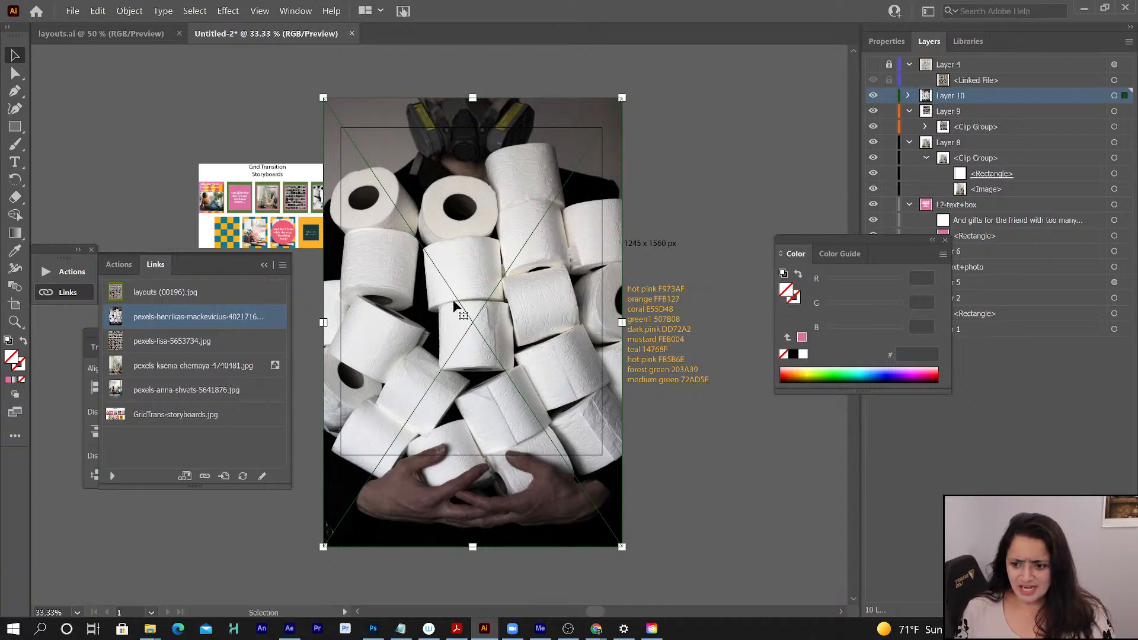
# - Show Layer 4, move Layer 10's toilet-roll photo up, and scale it down slightly to match the reference layout
pyautogui.click(874, 65)
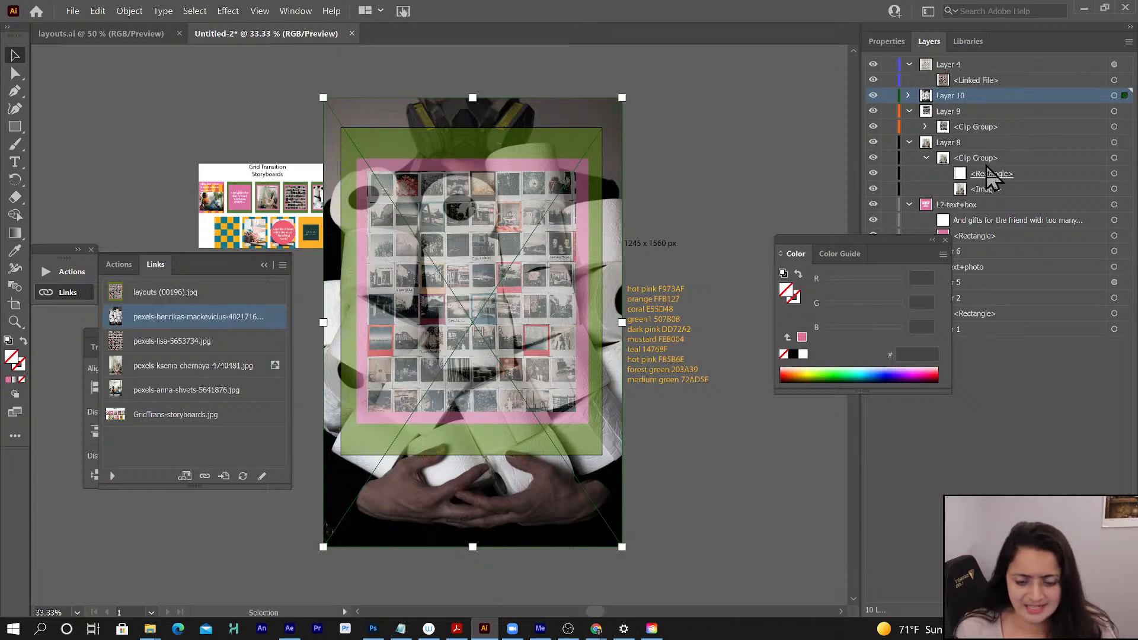
pyautogui.click(907, 95)
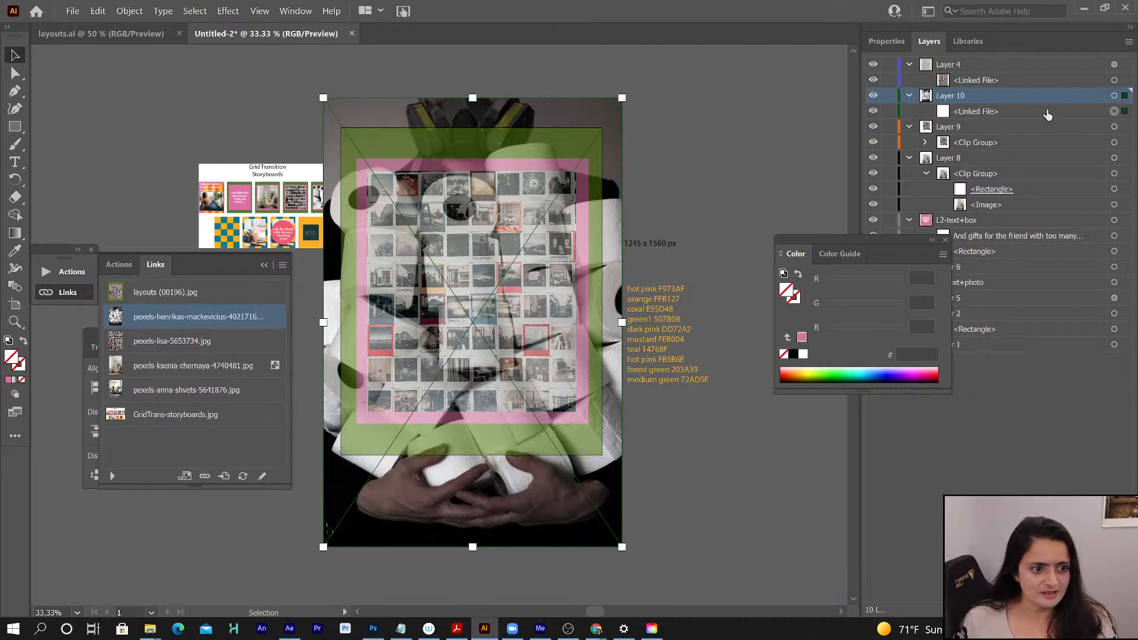
pyautogui.click(1011, 109)
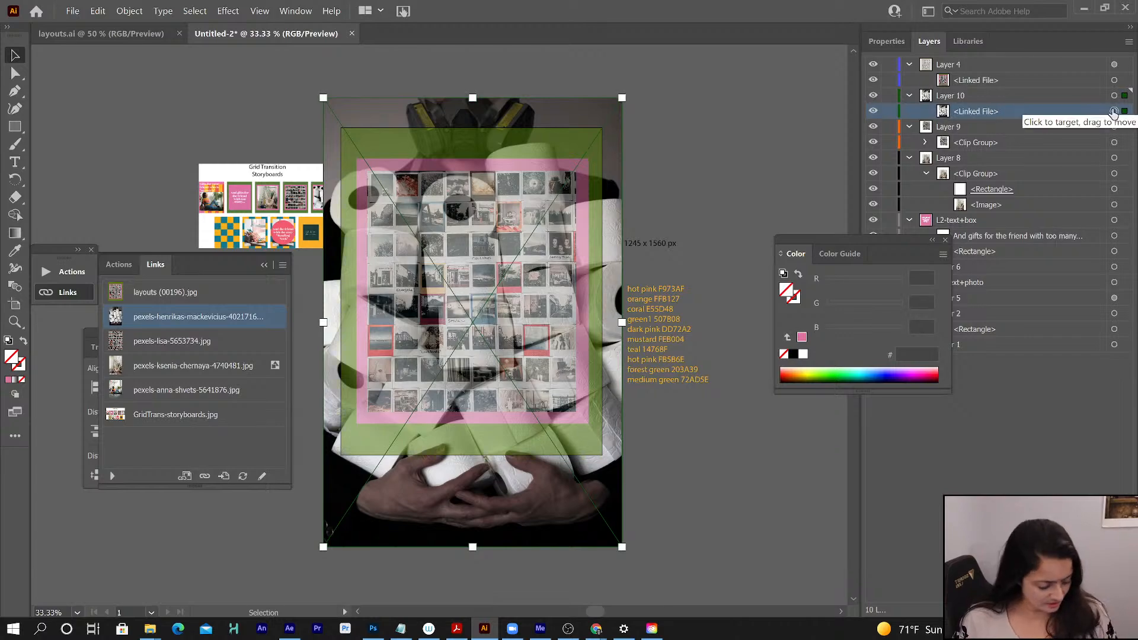
pyautogui.hotkey('shift', 'Up')
pyautogui.hotkey('shift', 'Up')
pyautogui.hotkey('shift', 'Up')
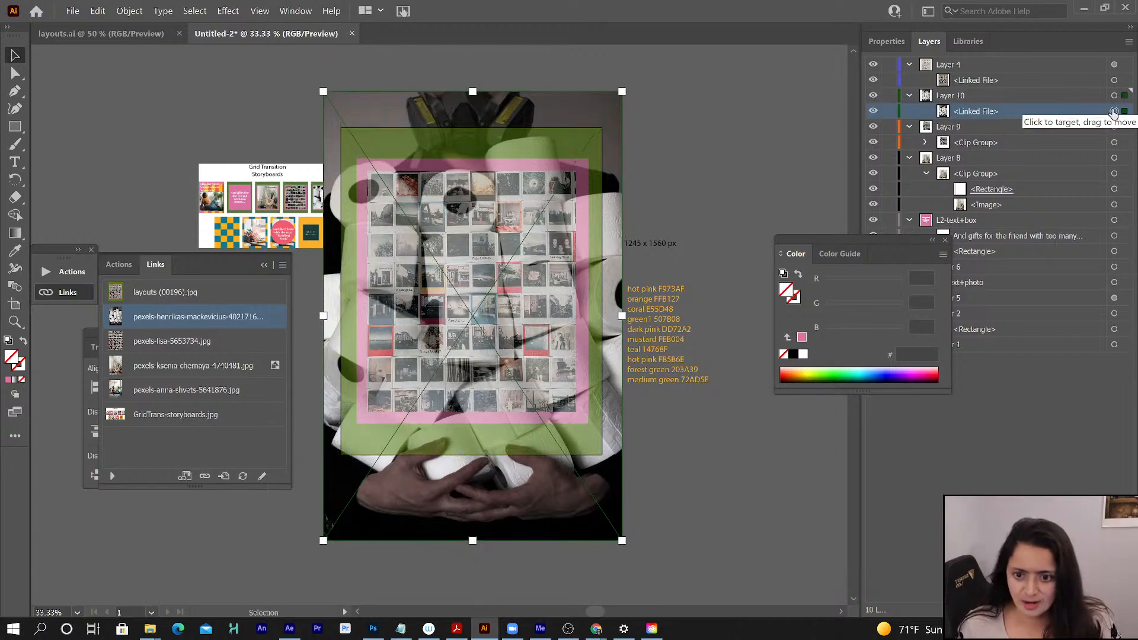
pyautogui.hotkey('shift', 'Up')
pyautogui.hotkey('shift', 'Up')
pyautogui.hotkey('shift', 'Up')
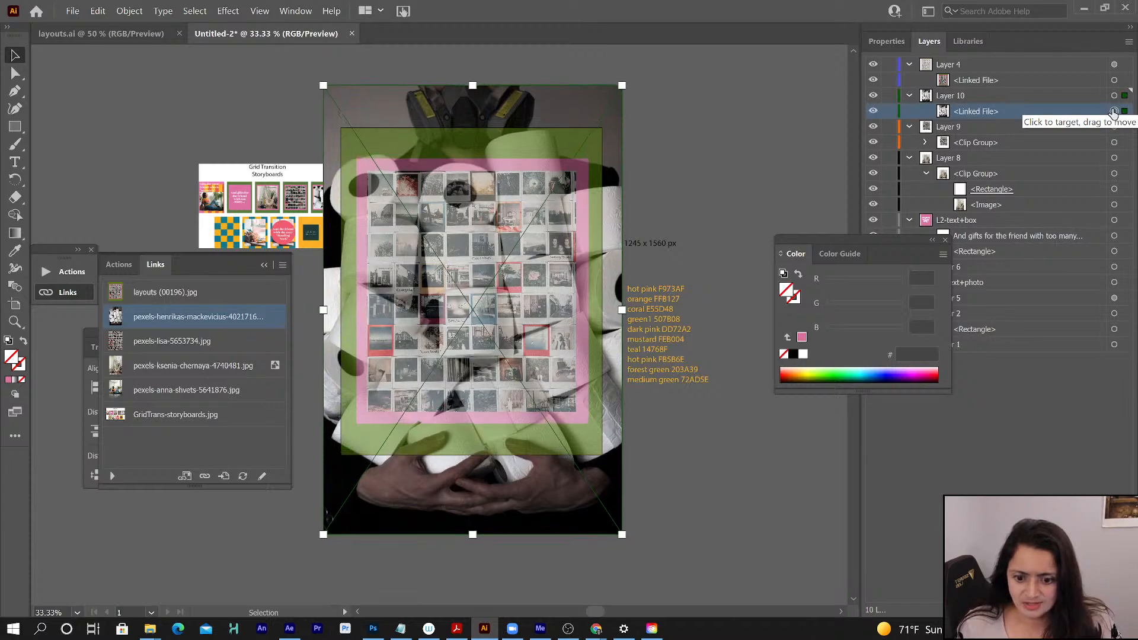
pyautogui.hotkey('shift', 'Up')
pyautogui.hotkey('shift', 'Up')
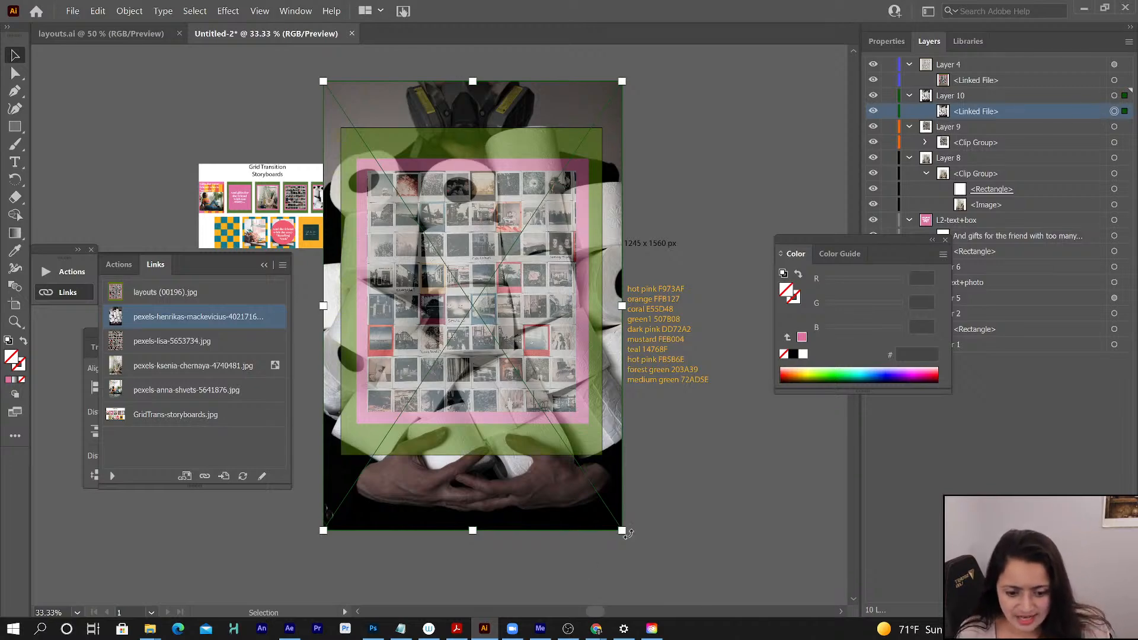
pyautogui.moveTo(621, 529); pyautogui.dragTo(608, 507)
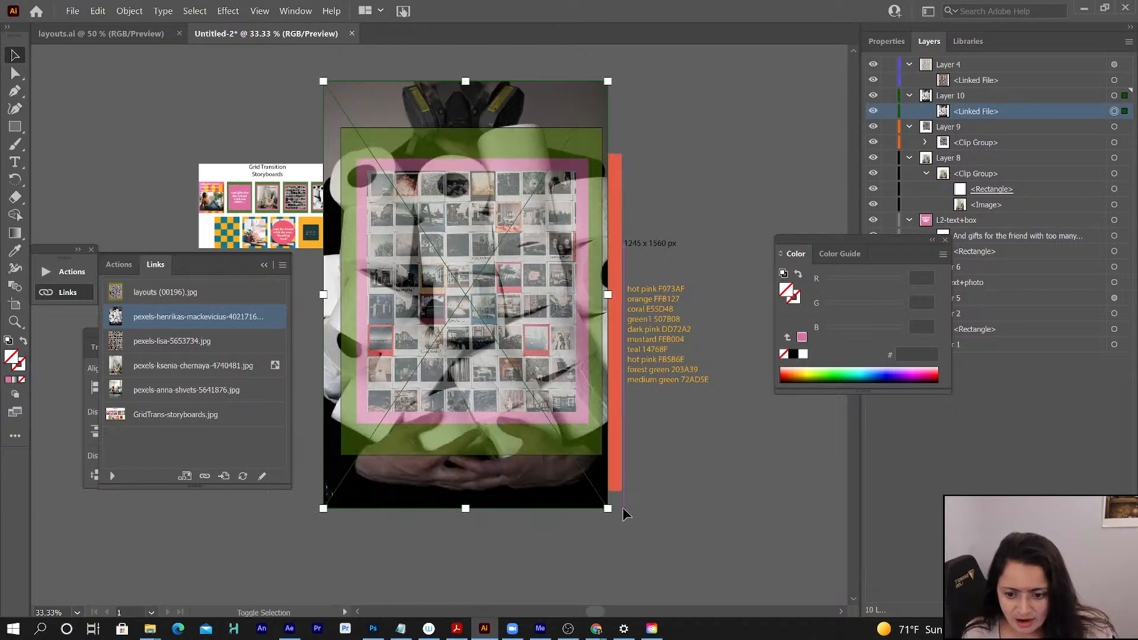
pyautogui.click(485, 342)
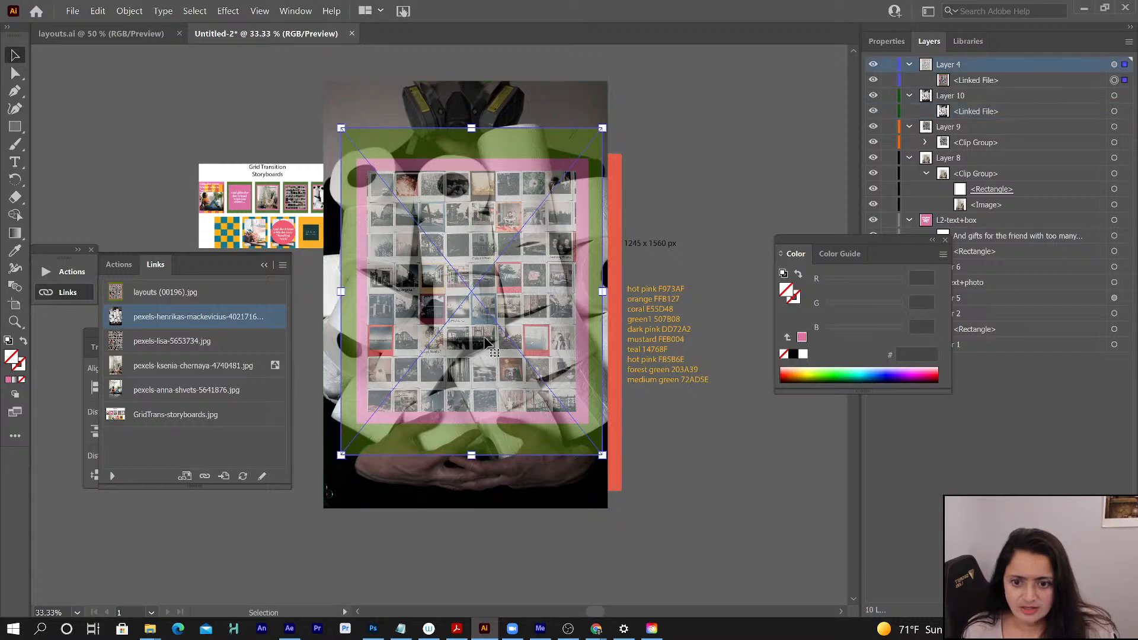
pyautogui.hotkey('shift', 'Down')
pyautogui.hotkey('shift', 'Down')
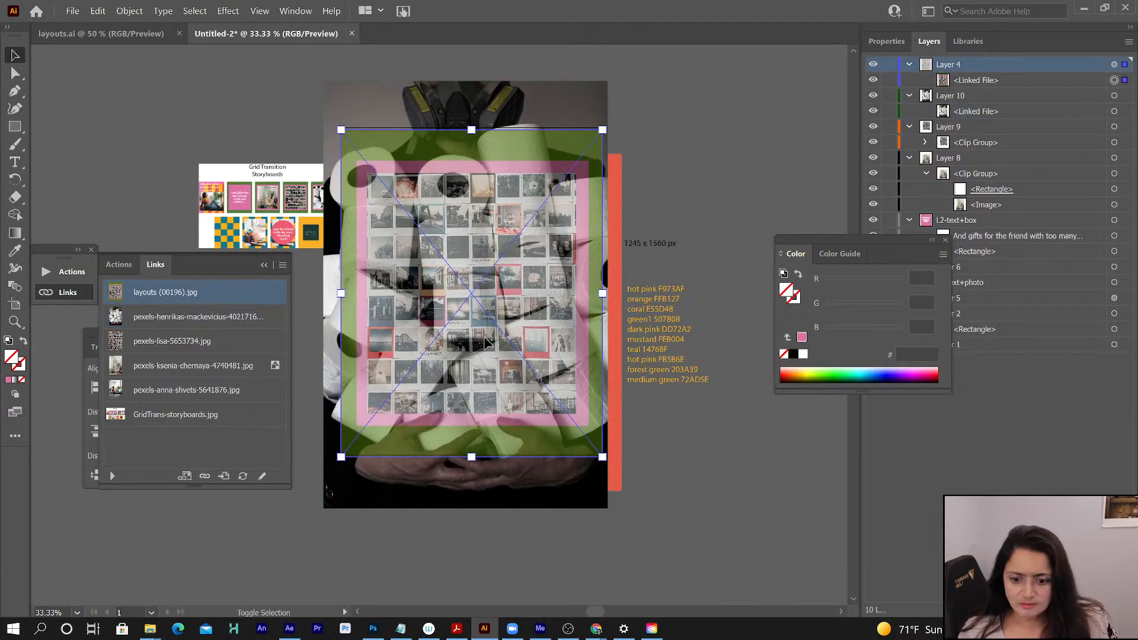
pyautogui.hotkey('shift', 'Up')
pyautogui.hotkey('shift', 'Up')
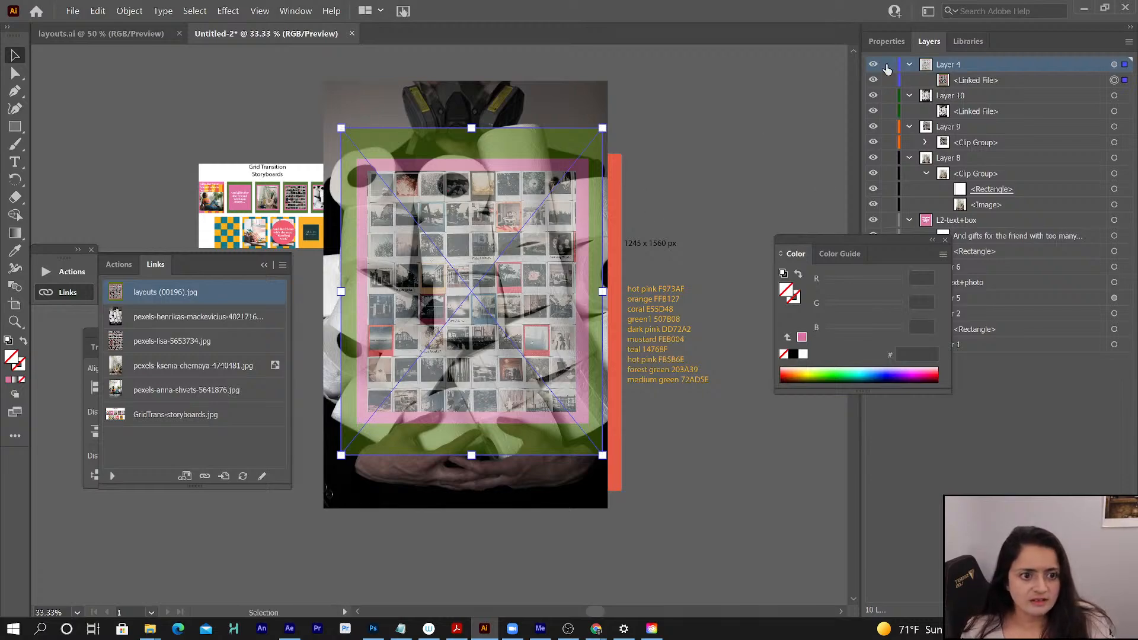
# - Lock Layer 4 and nudge the toilet-roll photo in Layer 10 slightly down
pyautogui.click(888, 64)
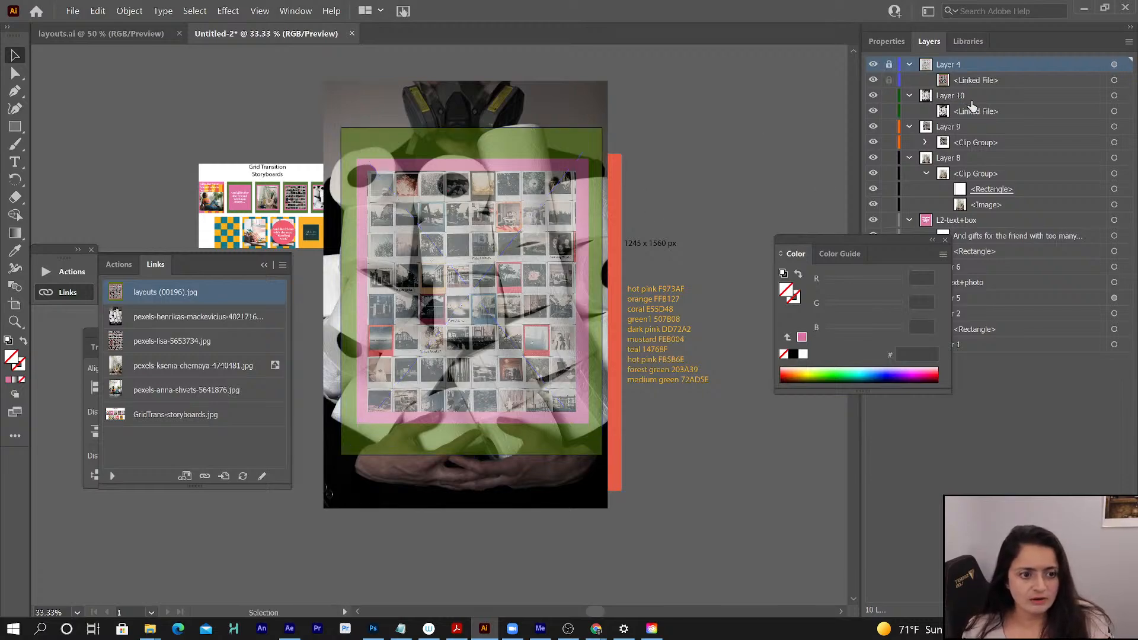
pyautogui.click(1113, 112)
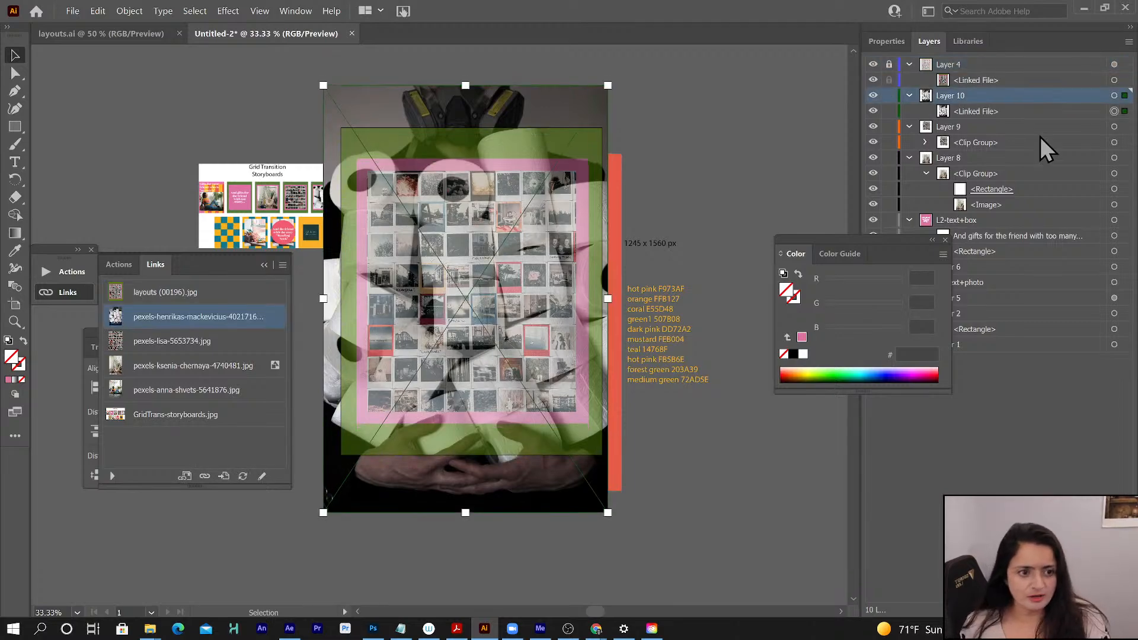
# - Copy Layer 8's mask rectangle directly above the toilet-roll photo in Layer 10 and make a clipping mask from the two
pyautogui.click(987, 190)
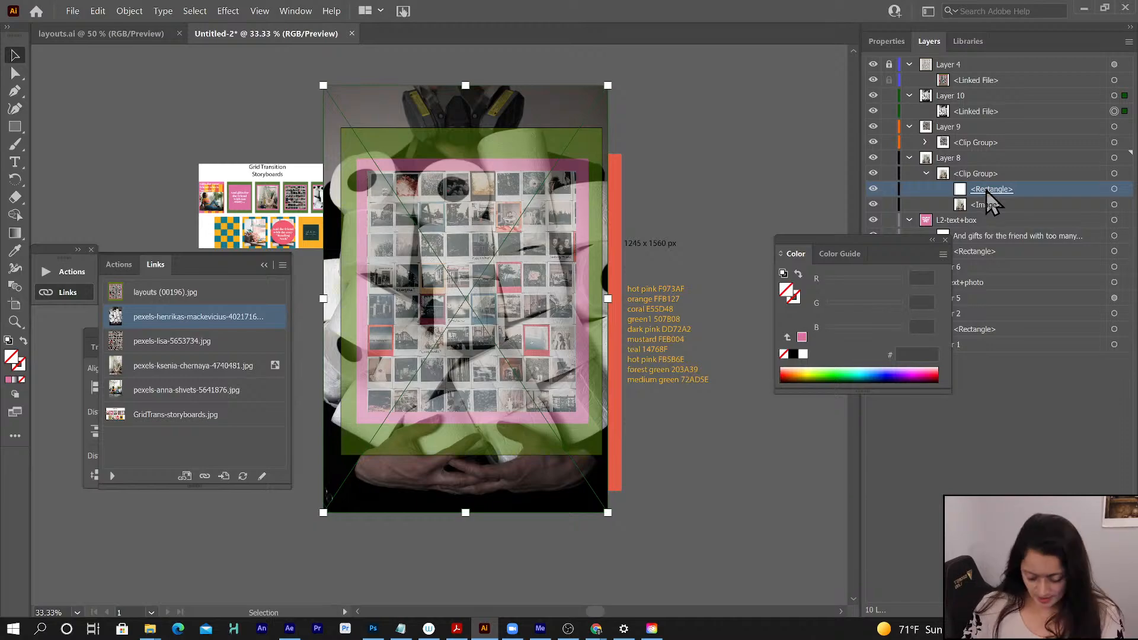
pyautogui.moveTo(986, 191); pyautogui.dragTo(990, 114)
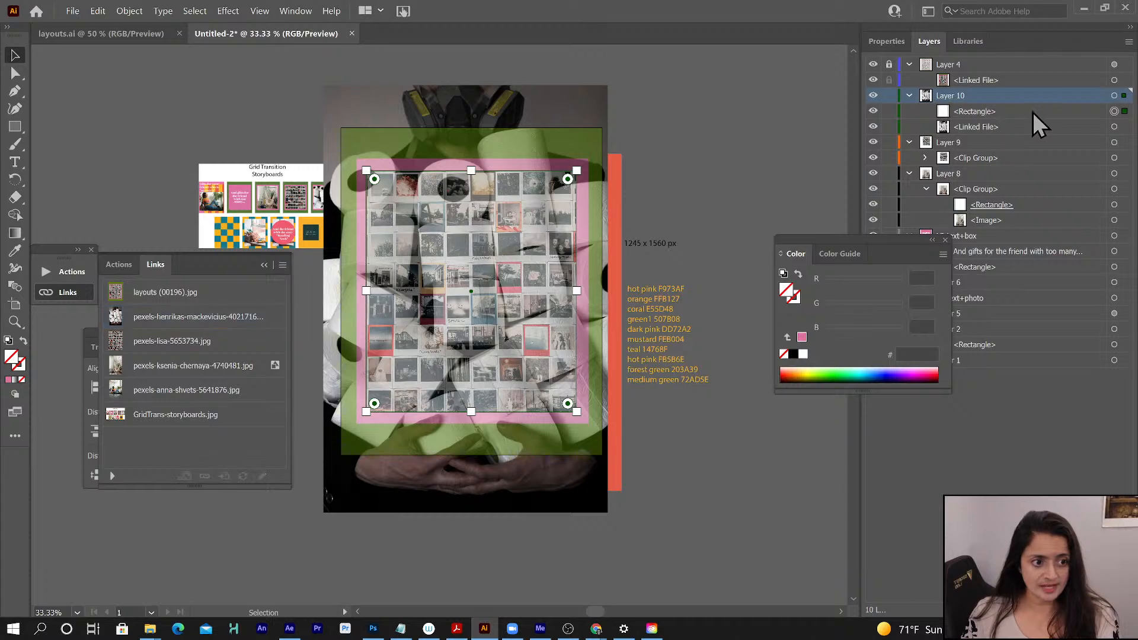
pyautogui.keyDown('shift'); pyautogui.click(1047, 126); pyautogui.keyUp('shift')
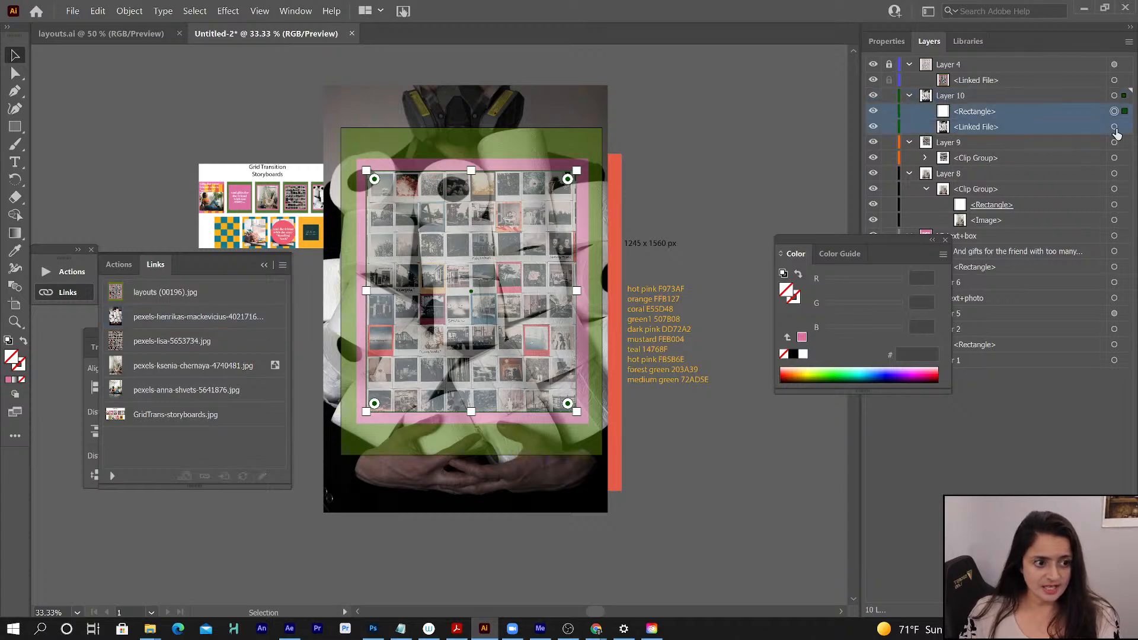
pyautogui.keyDown('shift'); pyautogui.click(1114, 126); pyautogui.keyUp('shift')
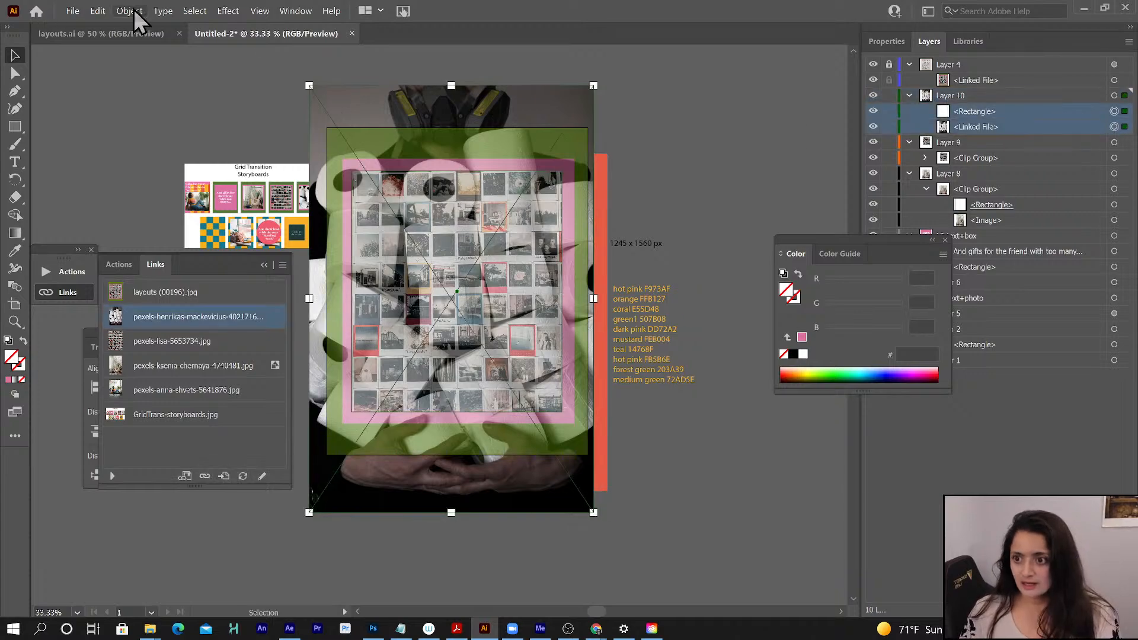
pyautogui.click(130, 11)
pyautogui.moveTo(255, 435)
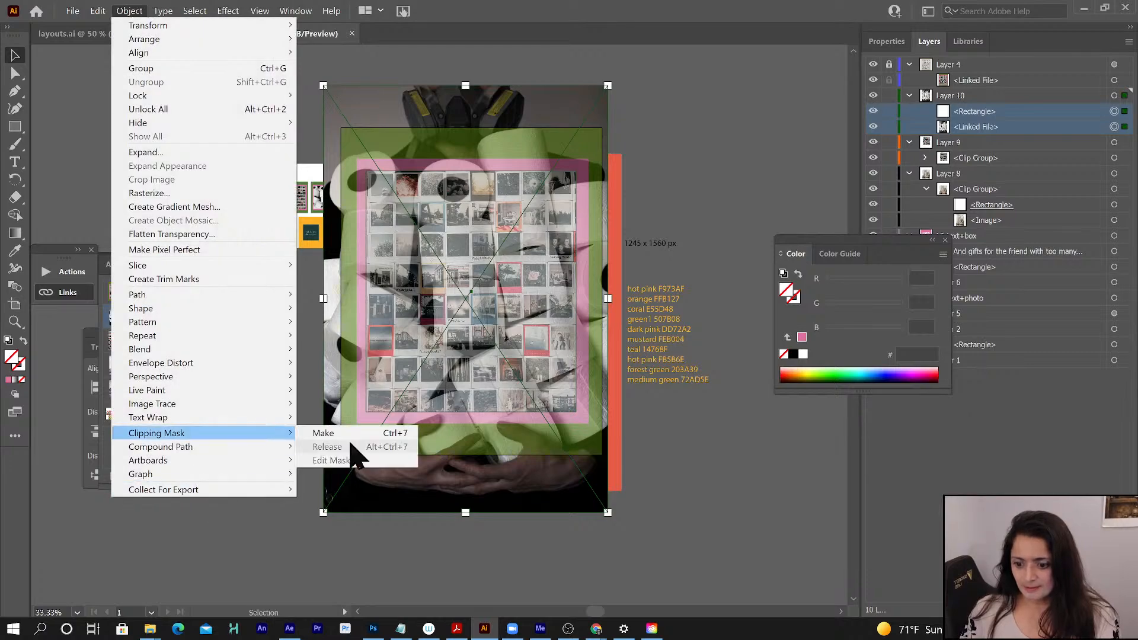
pyautogui.click(350, 432)
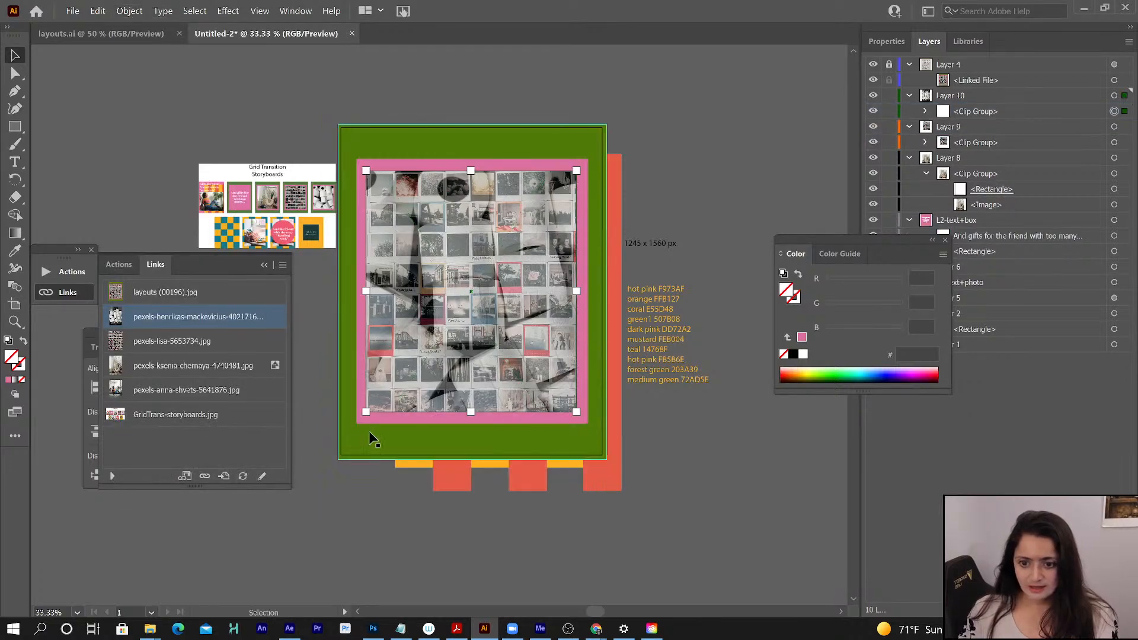
# - Collapse all expanded layers, from Layer 4 down to Layer 2
pyautogui.click(909, 95)
pyautogui.click(910, 111)
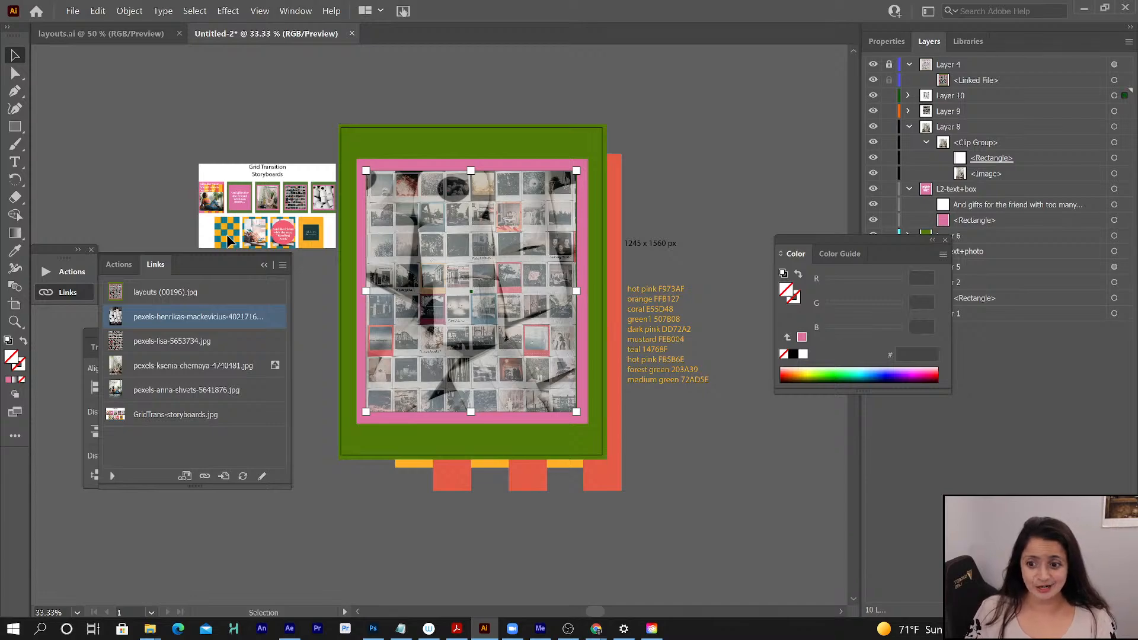
pyautogui.click(909, 127)
pyautogui.click(909, 143)
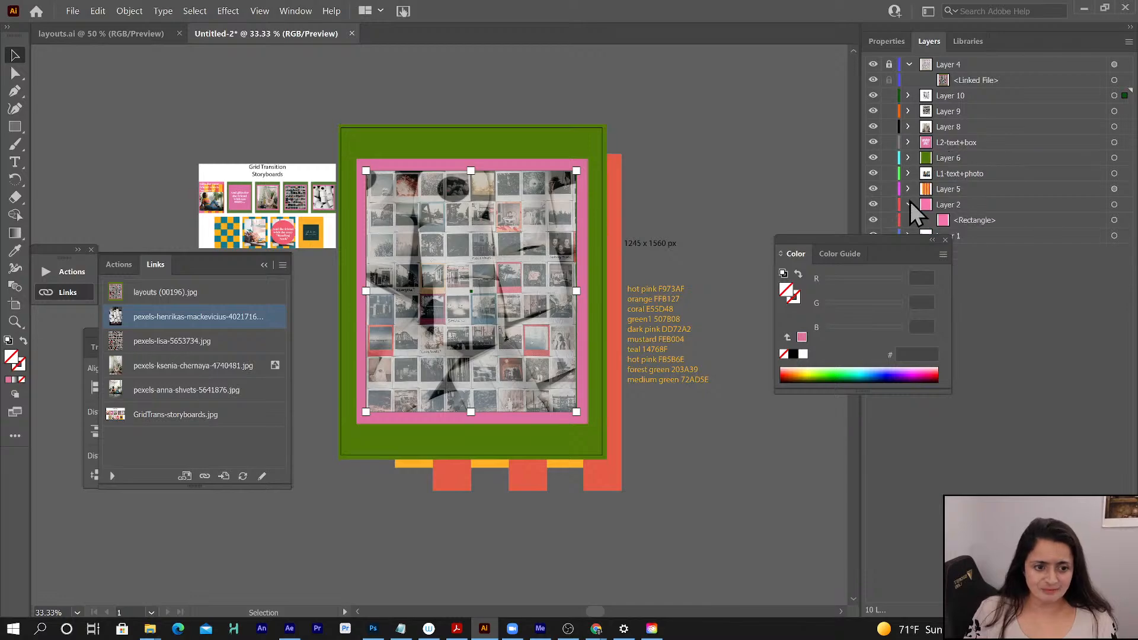
pyautogui.moveTo(884, 239); pyautogui.dragTo(754, 282)
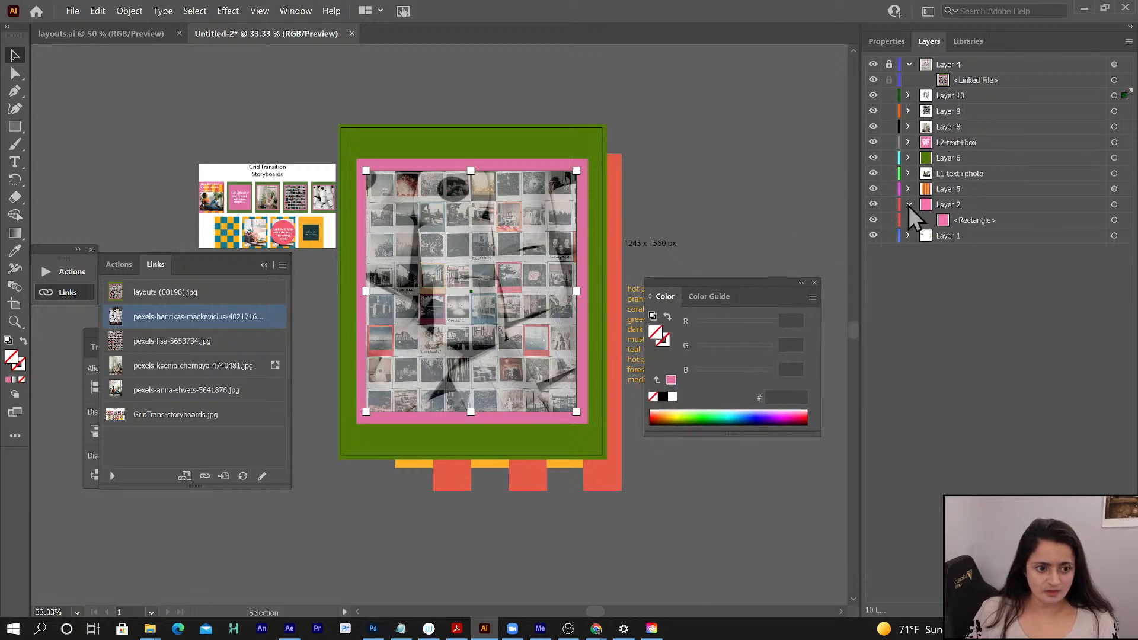
pyautogui.click(908, 205)
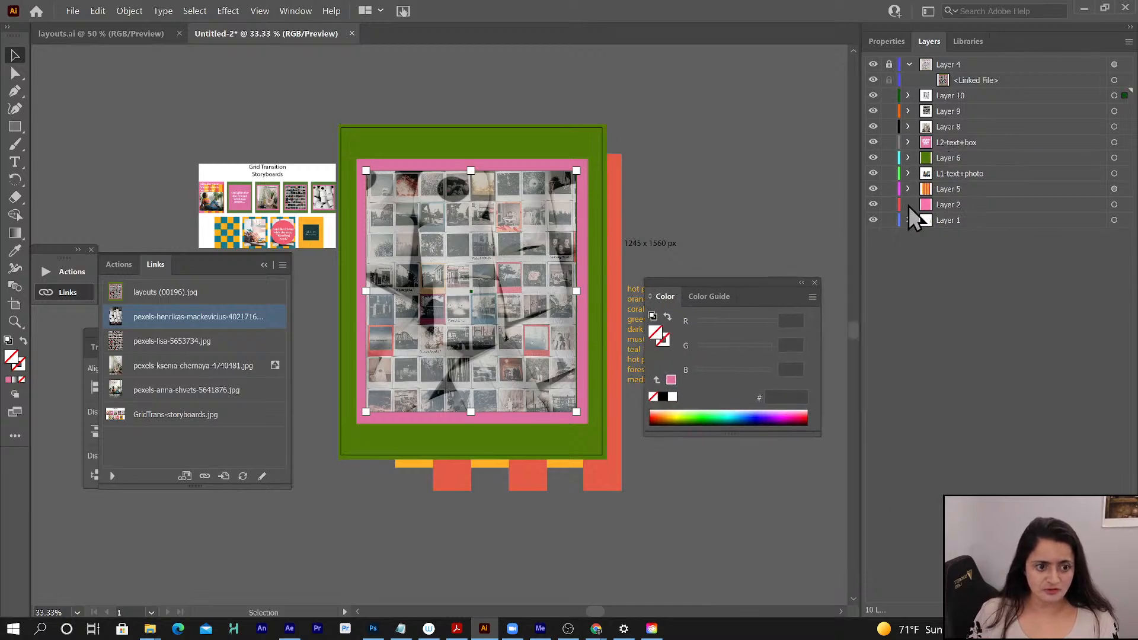
pyautogui.click(910, 65)
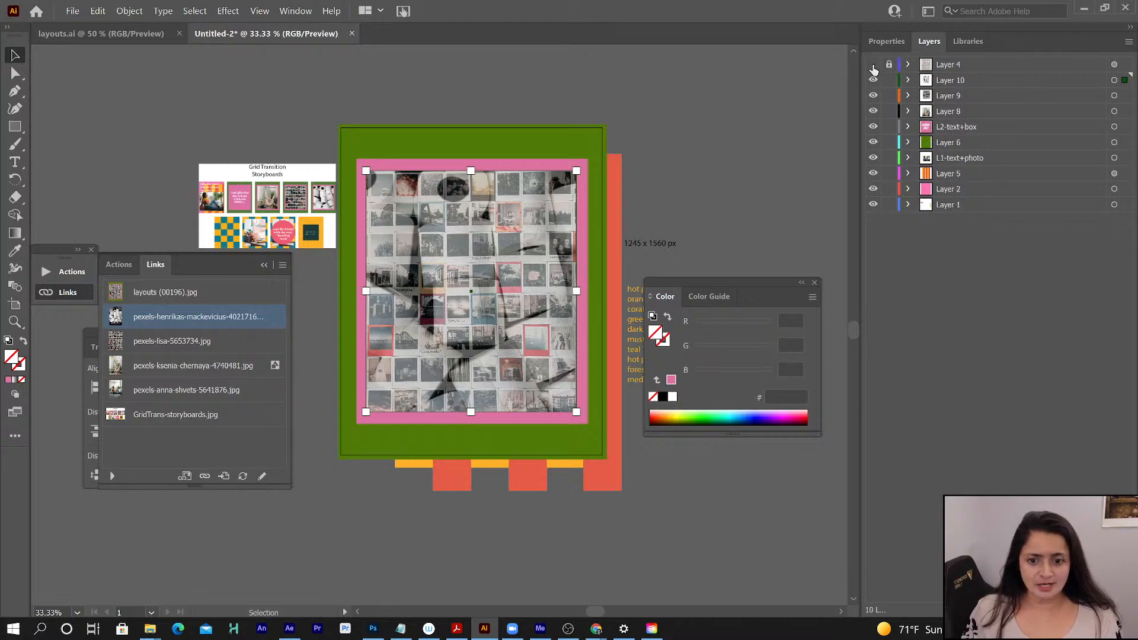
# - Hide Layer 4 and create a new layer directly above Layer 10
pyautogui.click(873, 65)
pyautogui.click(956, 80)
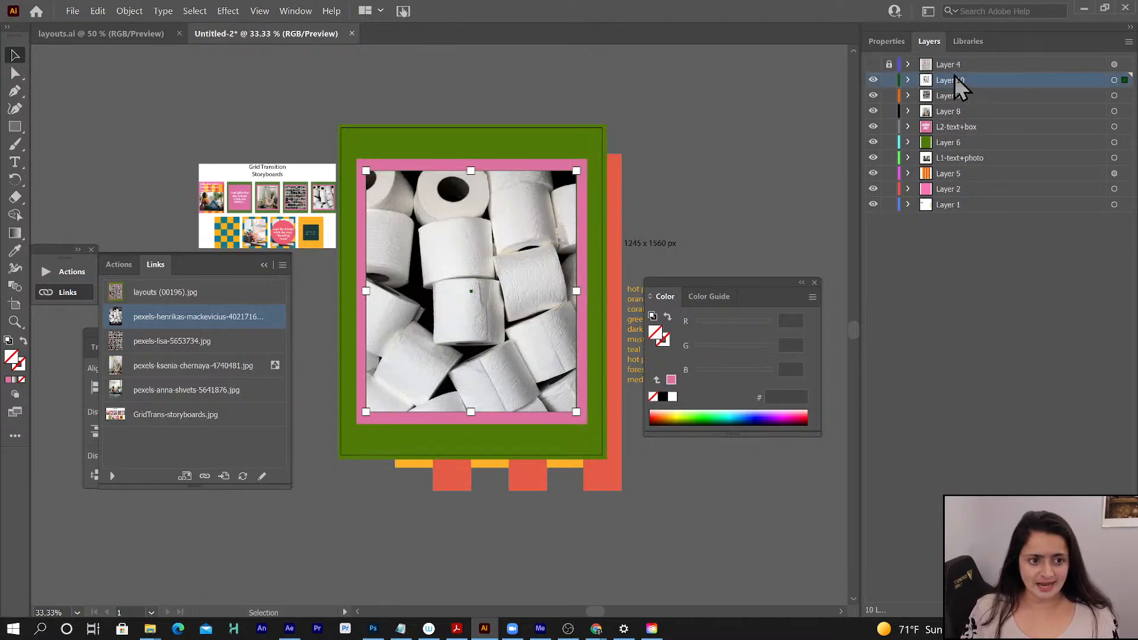
pyautogui.hotkey('ctrl', 'l')
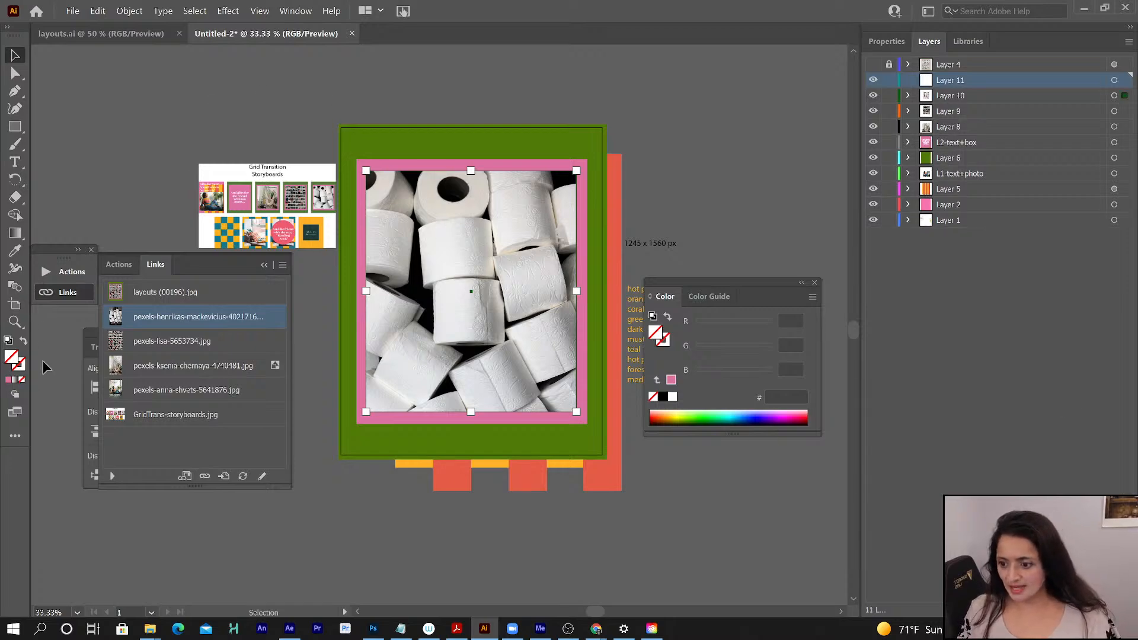
# - Copy the mustard hex code from the colour list and set the fill colour to FEB004
pyautogui.moveTo(746, 284); pyautogui.dragTo(880, 307)
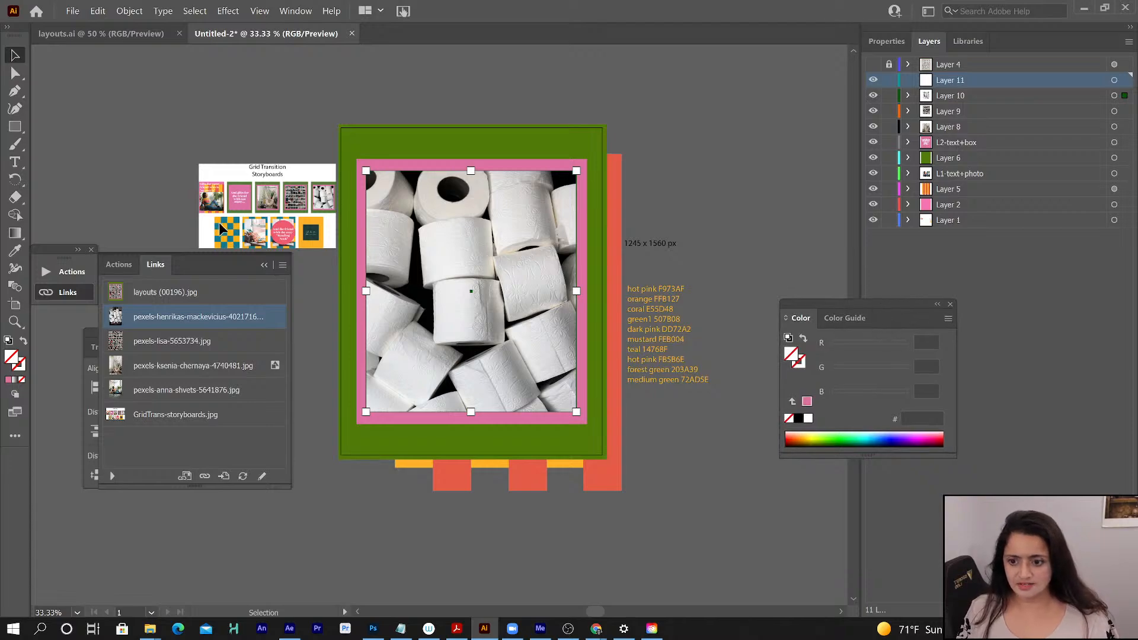
pyautogui.doubleClick(670, 339)
pyautogui.doubleClick(670, 339)
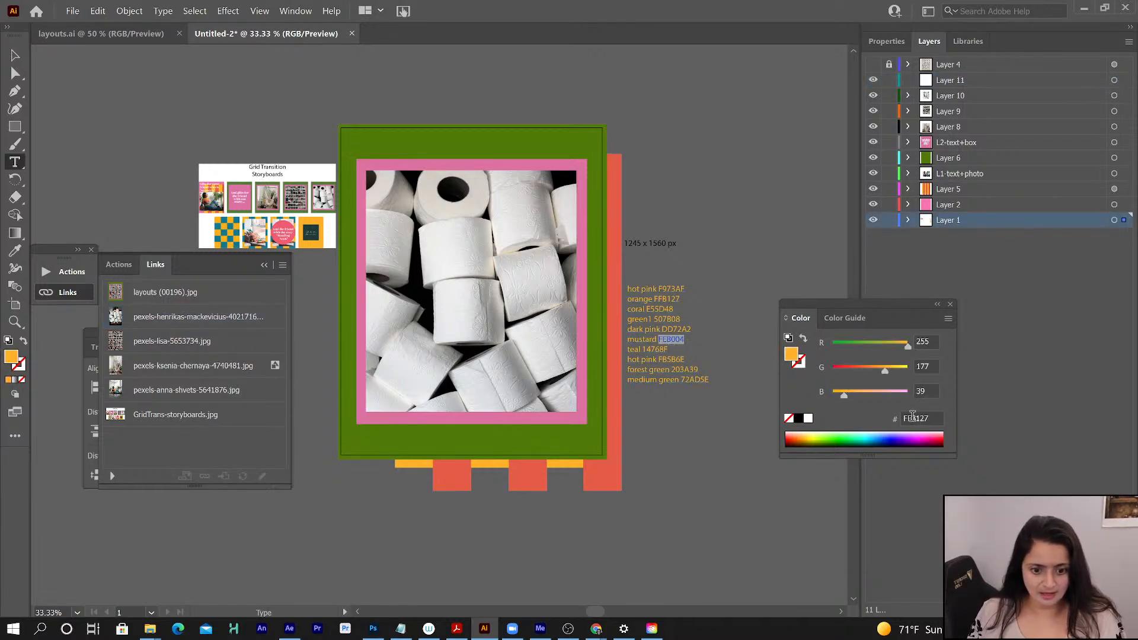
pyautogui.click(912, 416)
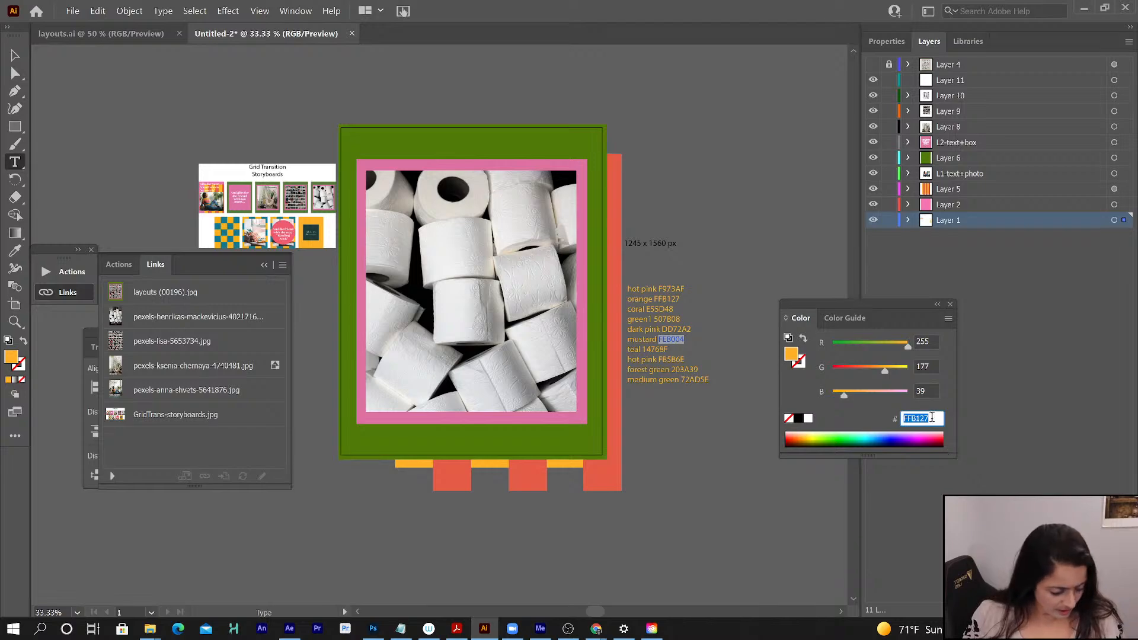
pyautogui.press('Tab')
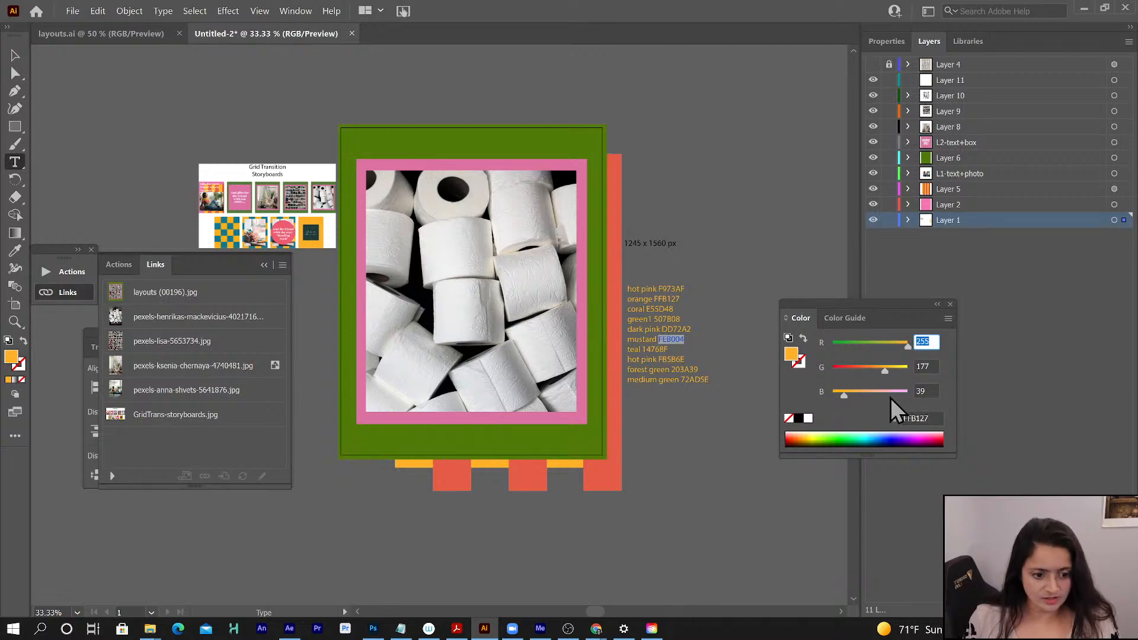
pyautogui.doubleClick(670, 339)
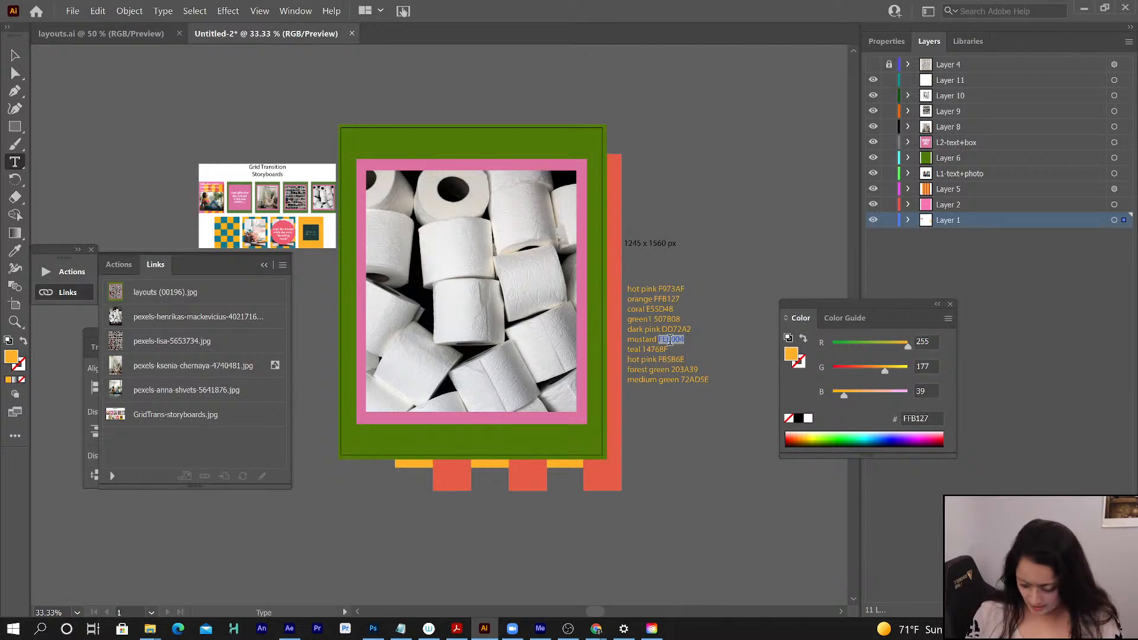
pyautogui.hotkey('ctrl', 'c')
pyautogui.click(911, 419)
pyautogui.hotkey('ctrl', 'v')
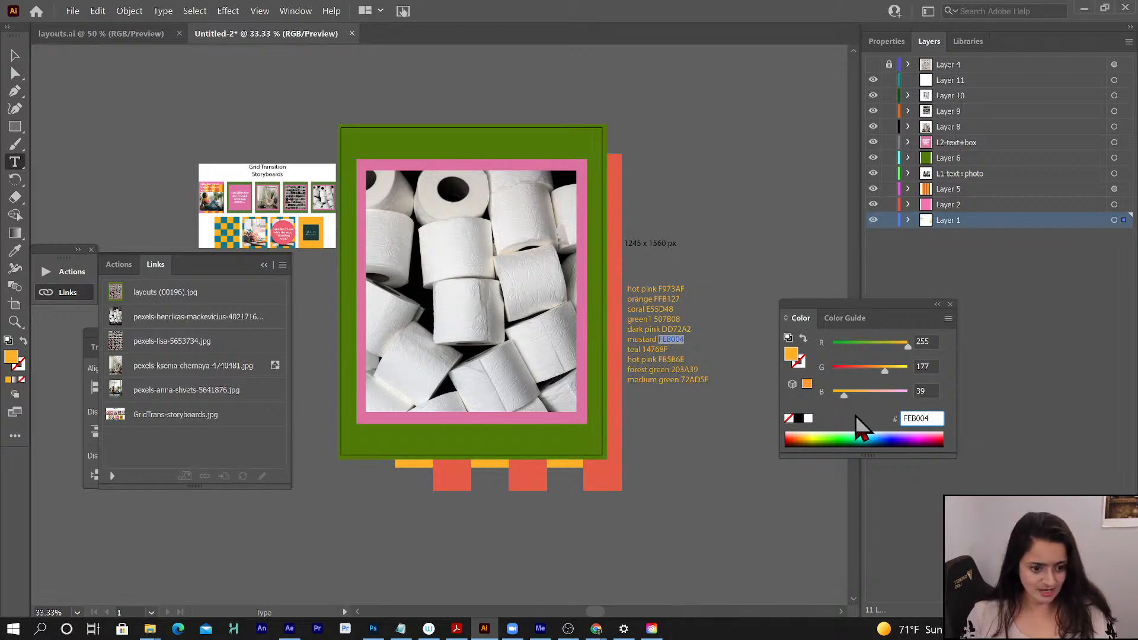
pyautogui.press('Return')
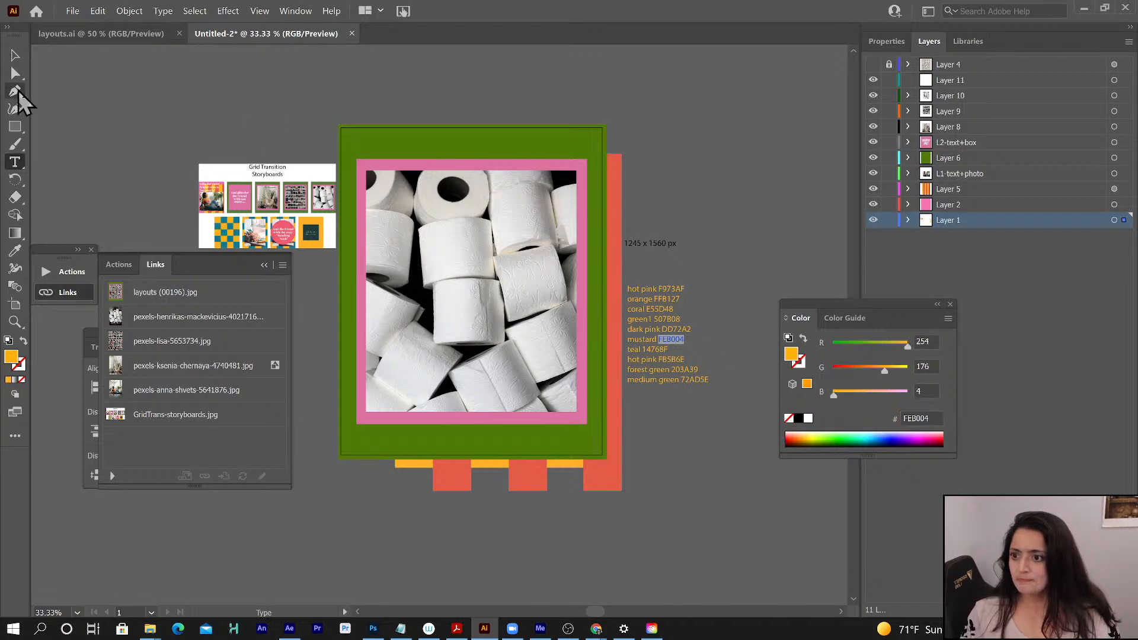
# - Draw a mustard square at the artboard's upper-left corner and move it from Layer 1 into Layer 11
pyautogui.click(14, 126)
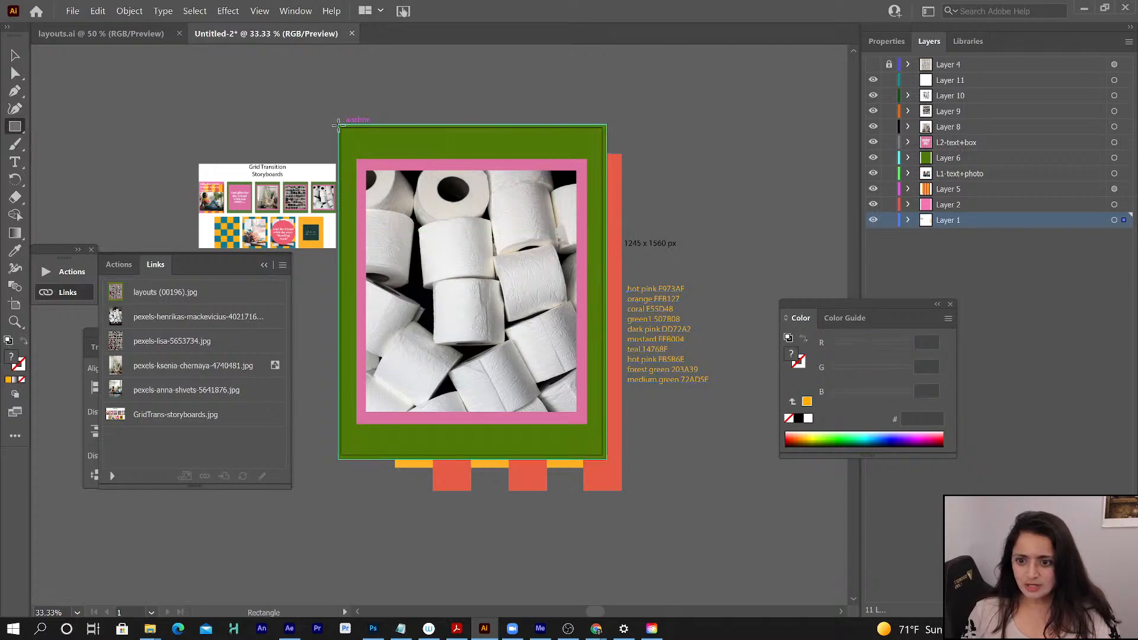
pyautogui.moveTo(339, 125); pyautogui.dragTo(403, 185)
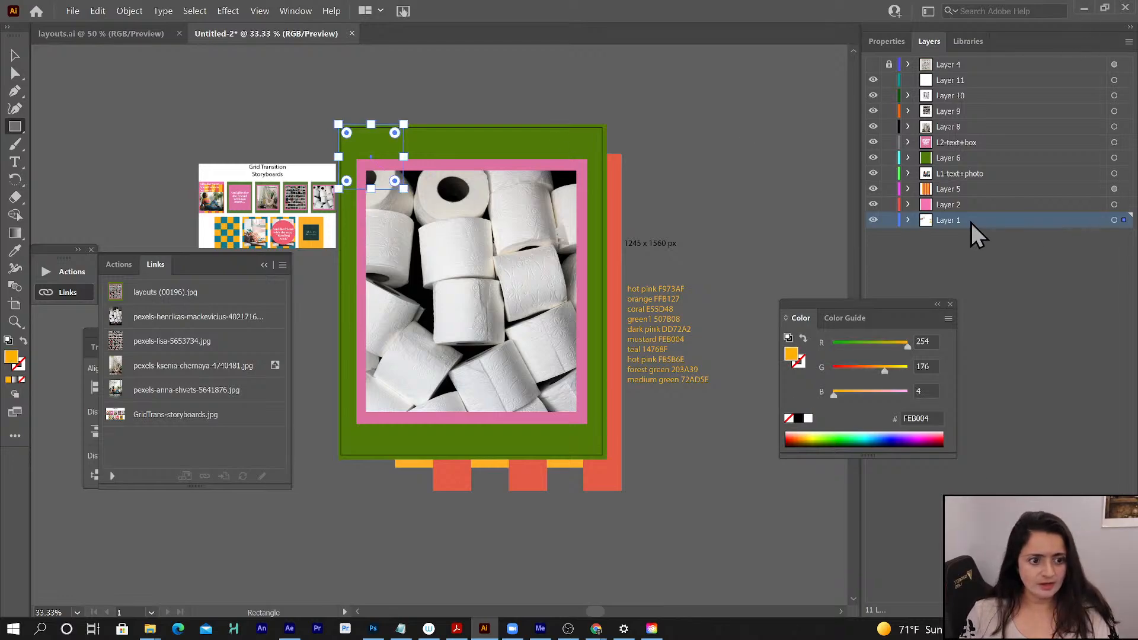
pyautogui.click(908, 220)
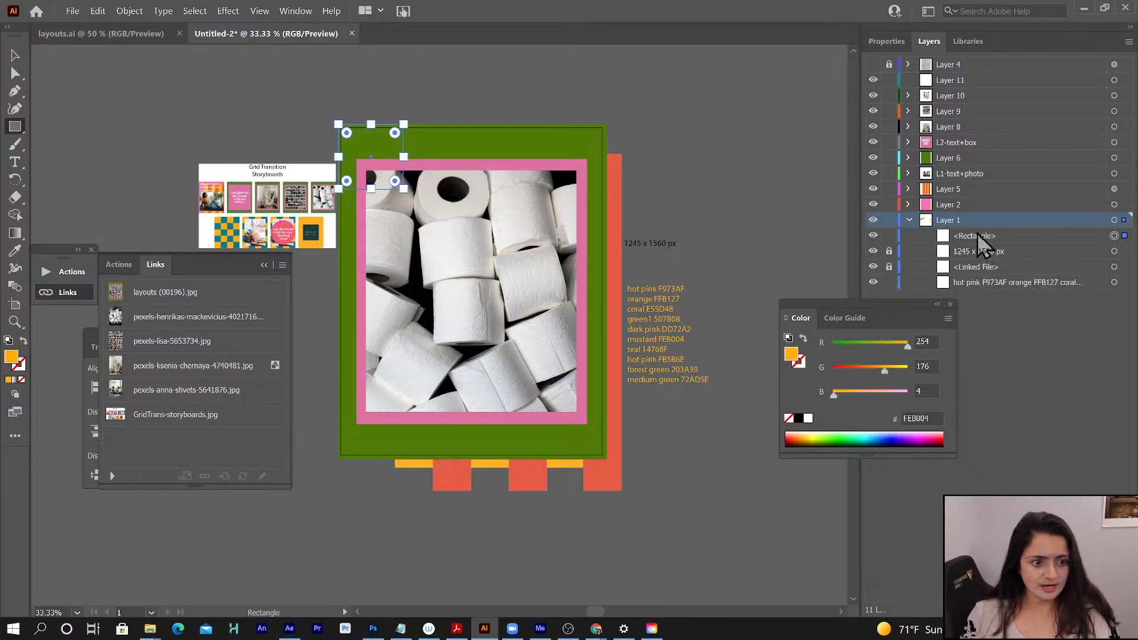
pyautogui.moveTo(977, 234); pyautogui.dragTo(950, 85)
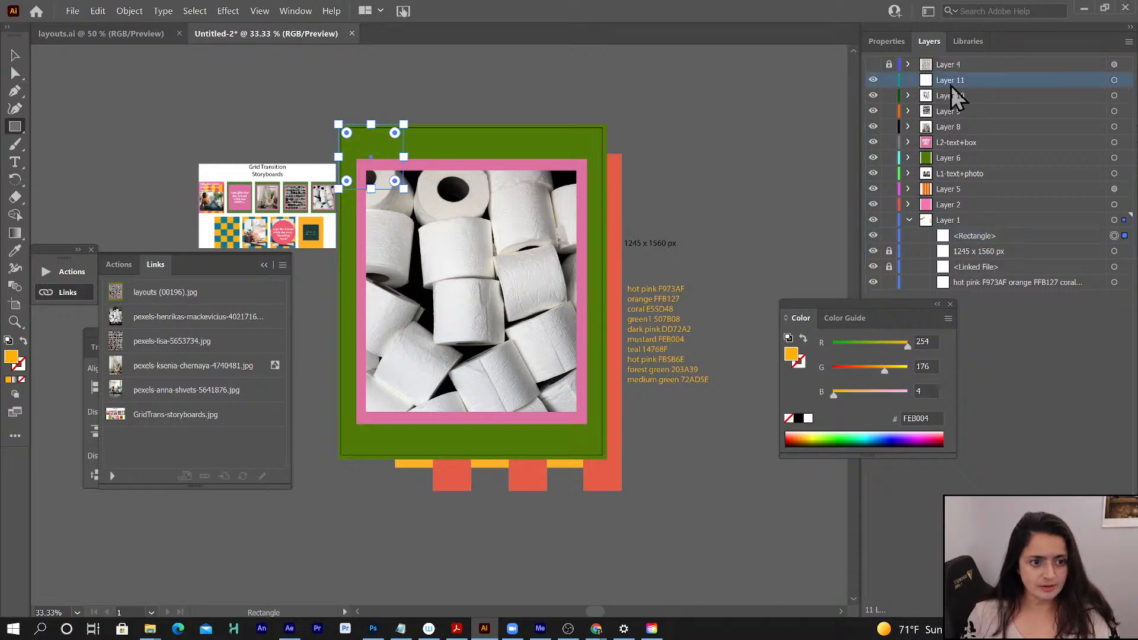
pyautogui.moveTo(972, 237); pyautogui.dragTo(960, 80)
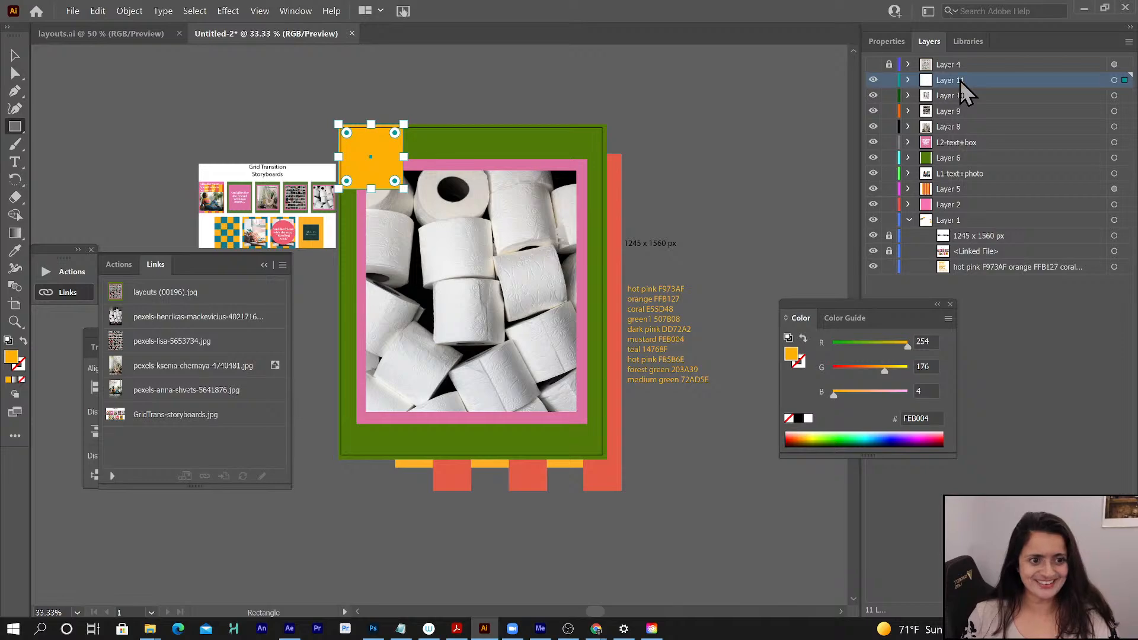
# - Duplicate the mustard square directly to its right so that the two squares touch
pyautogui.click(15, 54)
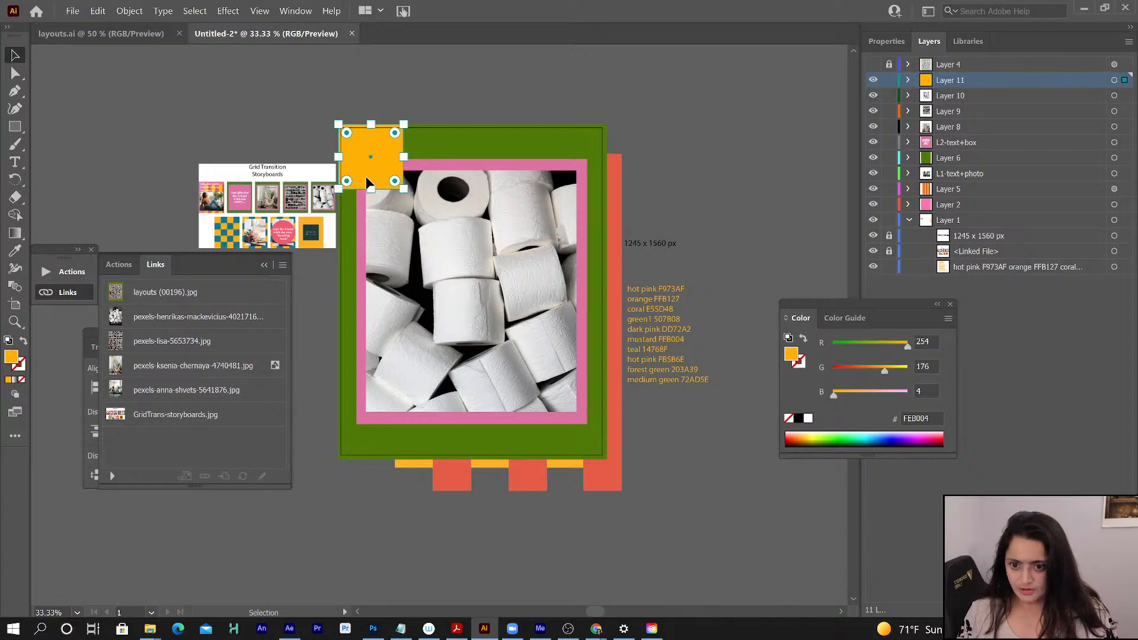
pyautogui.moveTo(367, 181); pyautogui.dragTo(433, 179)
pyautogui.click(260, 12)
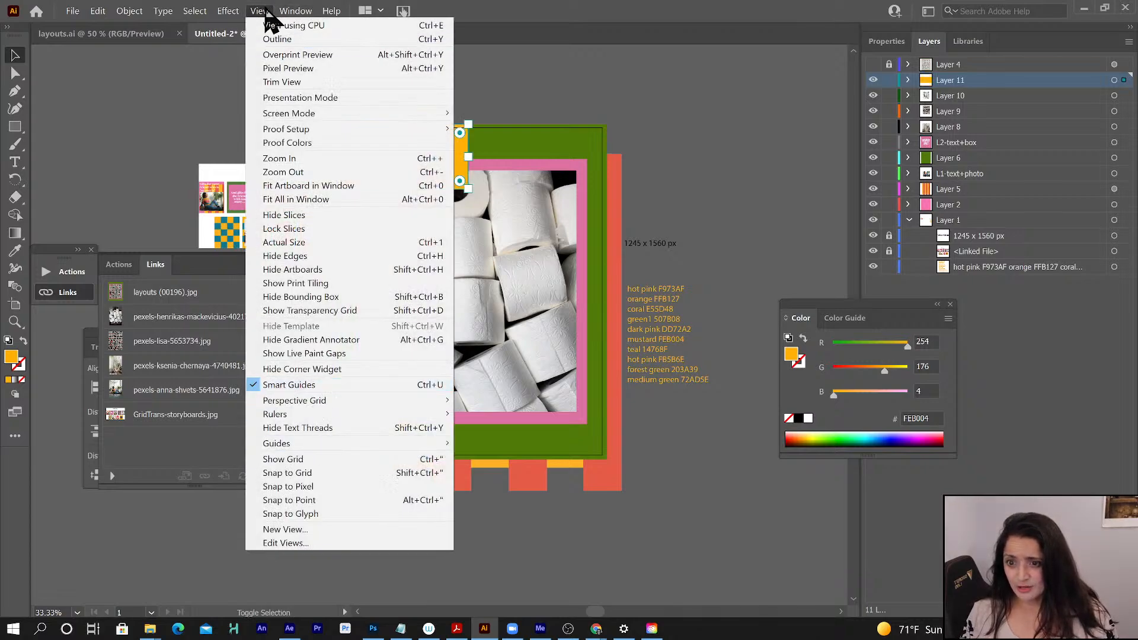
pyautogui.click(265, 13)
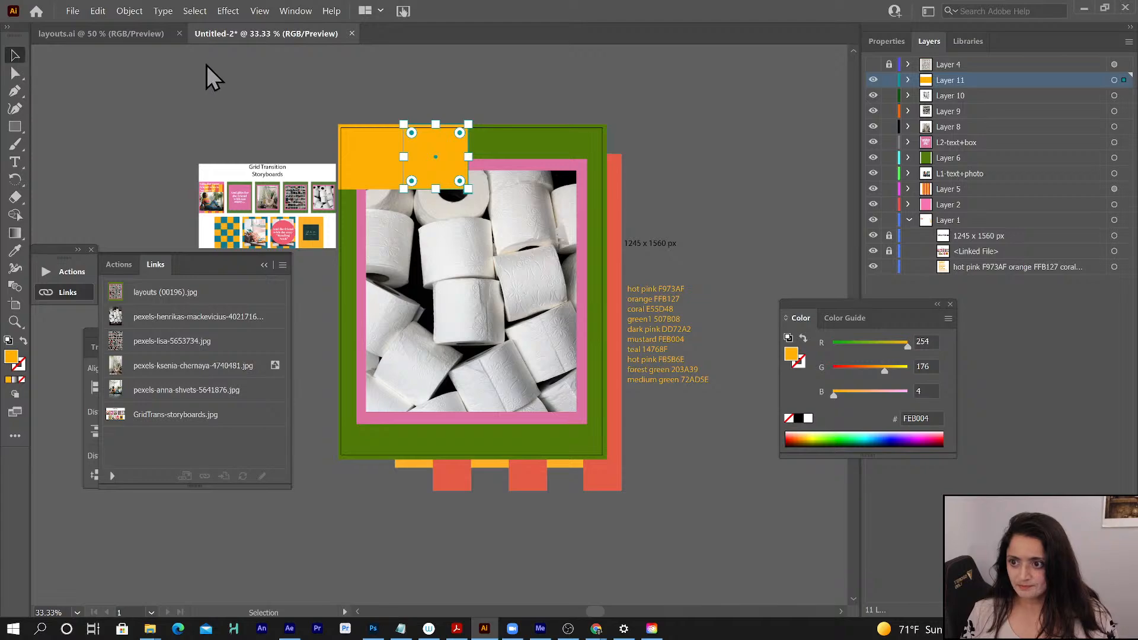
# - Select both mustard squares and duplicate the pair to the right, making a row of four
pyautogui.click(371, 156)
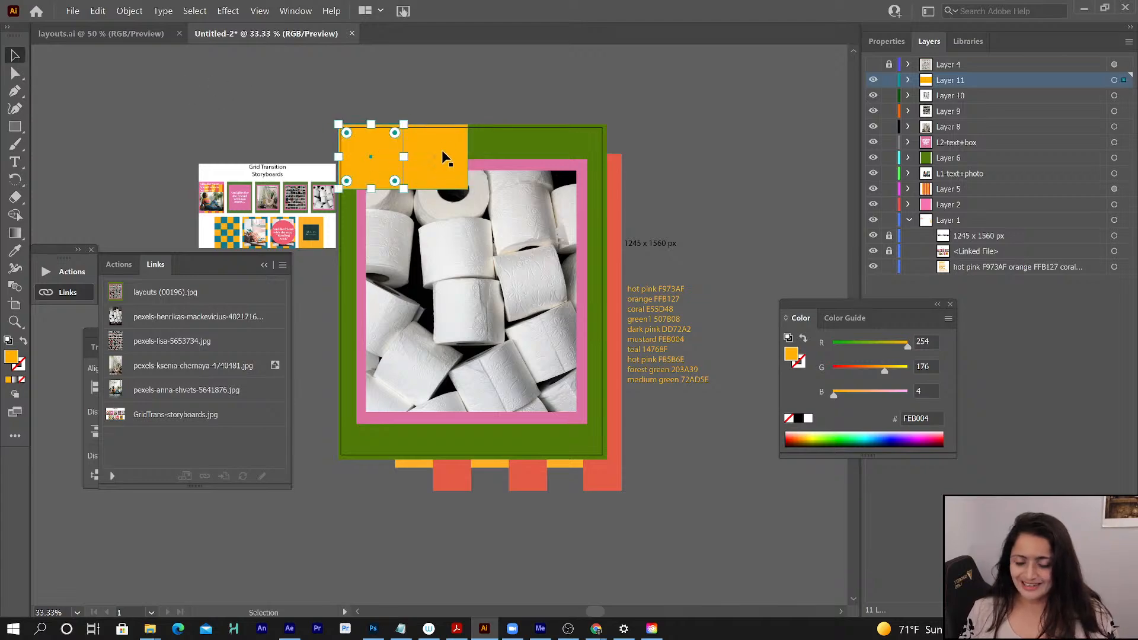
pyautogui.keyDown('shift'); pyautogui.click(446, 151); pyautogui.keyUp('shift')
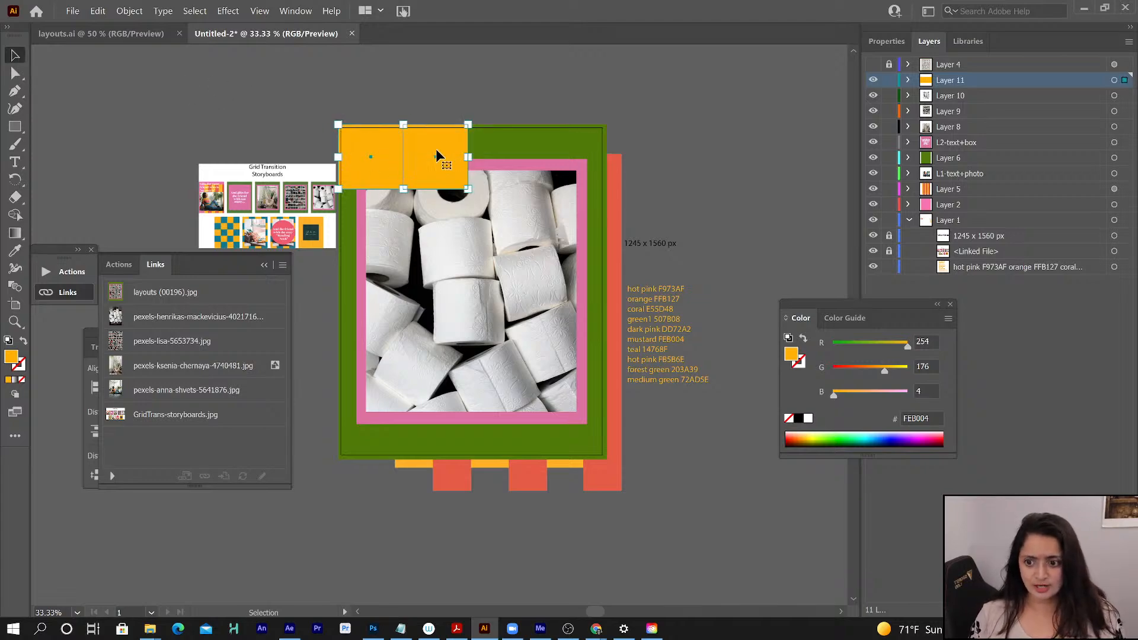
pyautogui.keyDown('shift'); pyautogui.click(369, 172); pyautogui.keyUp('shift')
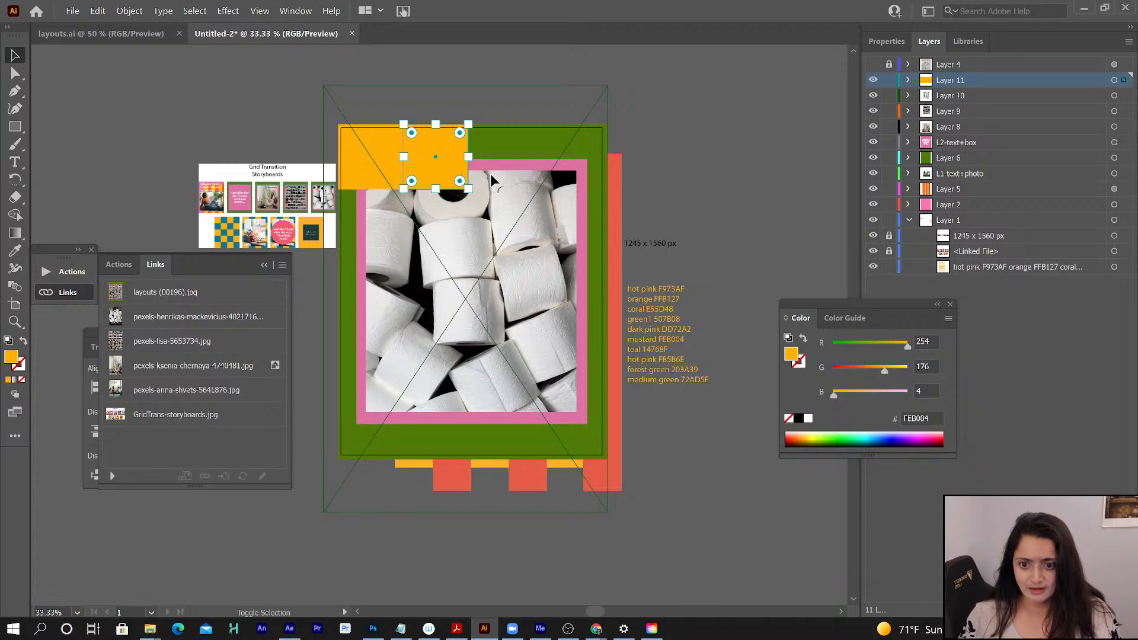
pyautogui.click(369, 172)
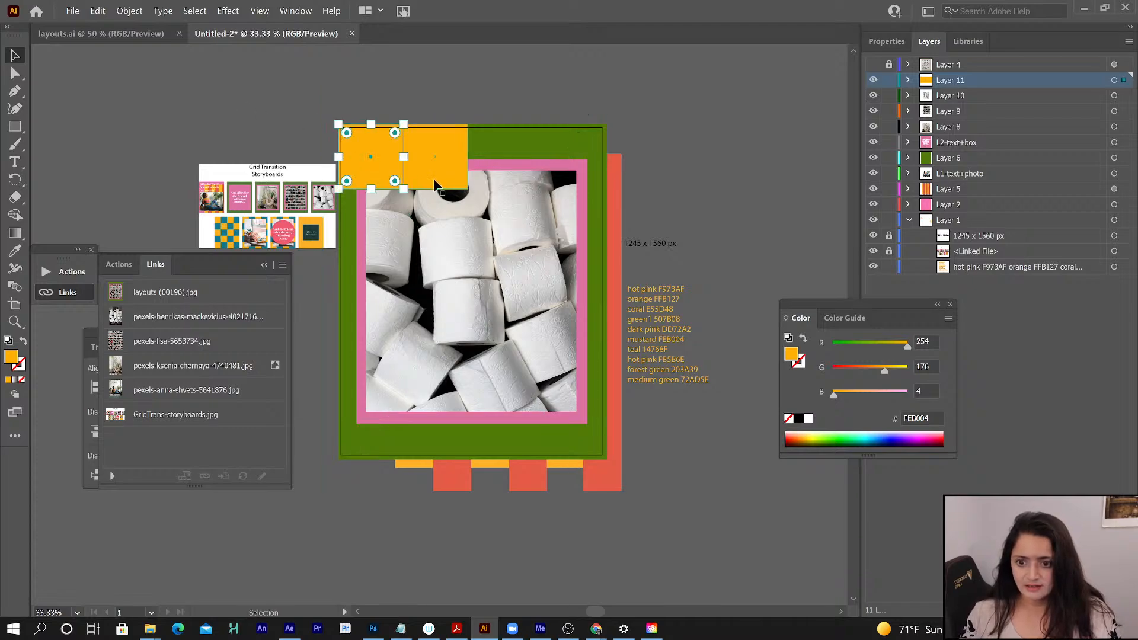
pyautogui.keyDown('shift'); pyautogui.click(417, 185); pyautogui.keyUp('shift')
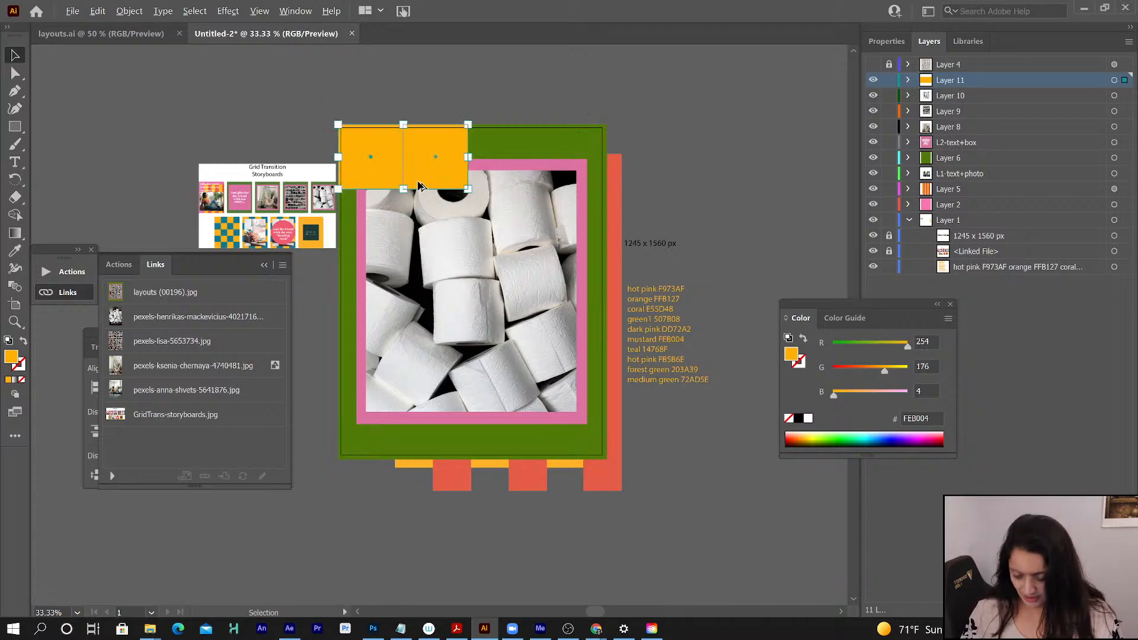
pyautogui.moveTo(423, 185); pyautogui.dragTo(551, 183)
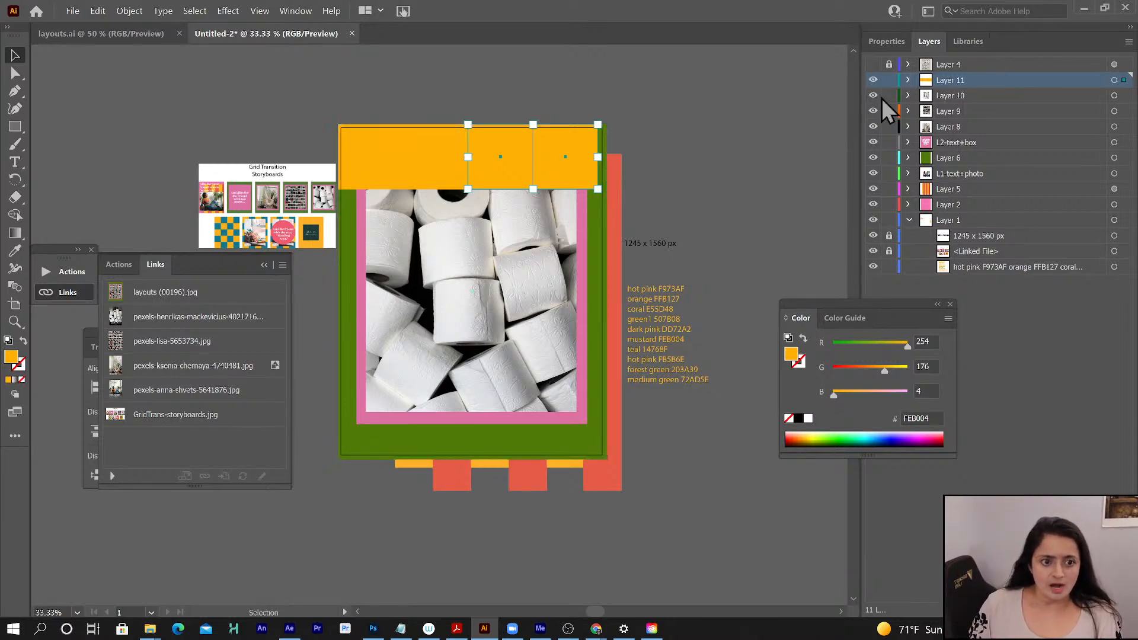
# - Lock all layers from Layer 10 down to Layer 2, leaving Layer 1 unlocked
pyautogui.moveTo(889, 95); pyautogui.dragTo(890, 222)
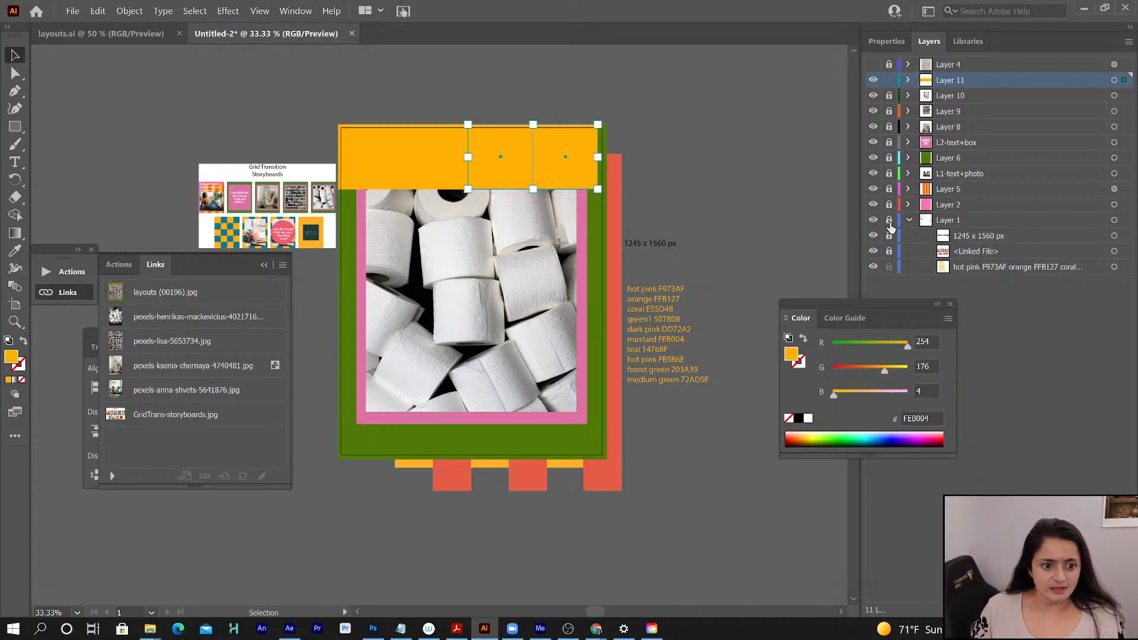
pyautogui.click(889, 220)
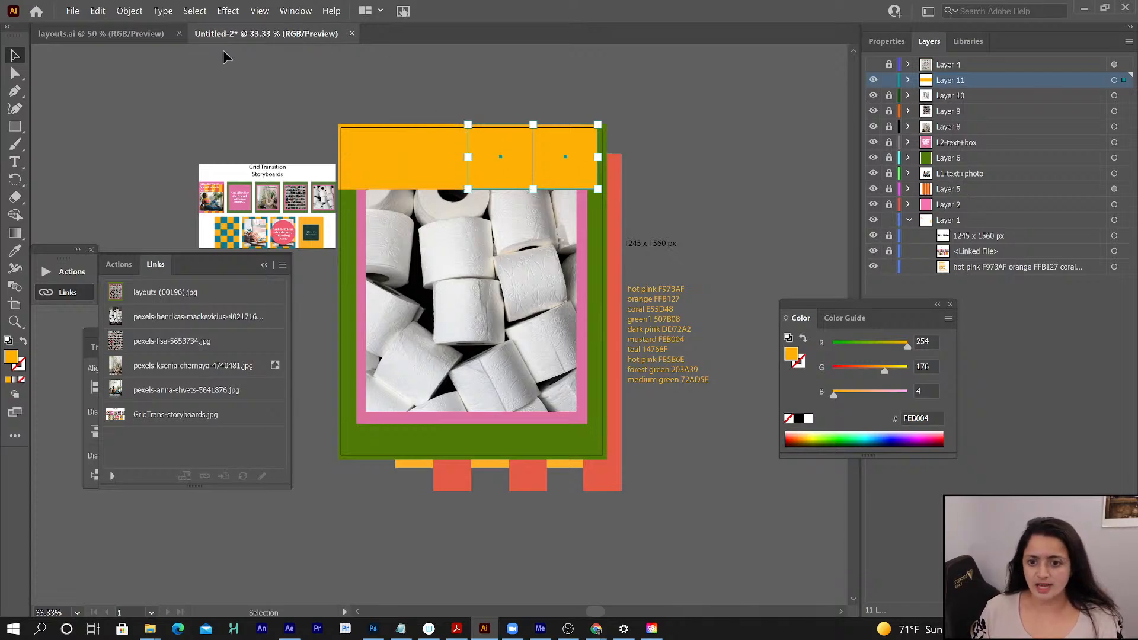
# - Select all four mustard squares and try to enlarge the row to the artboard's width
pyautogui.click(17, 55)
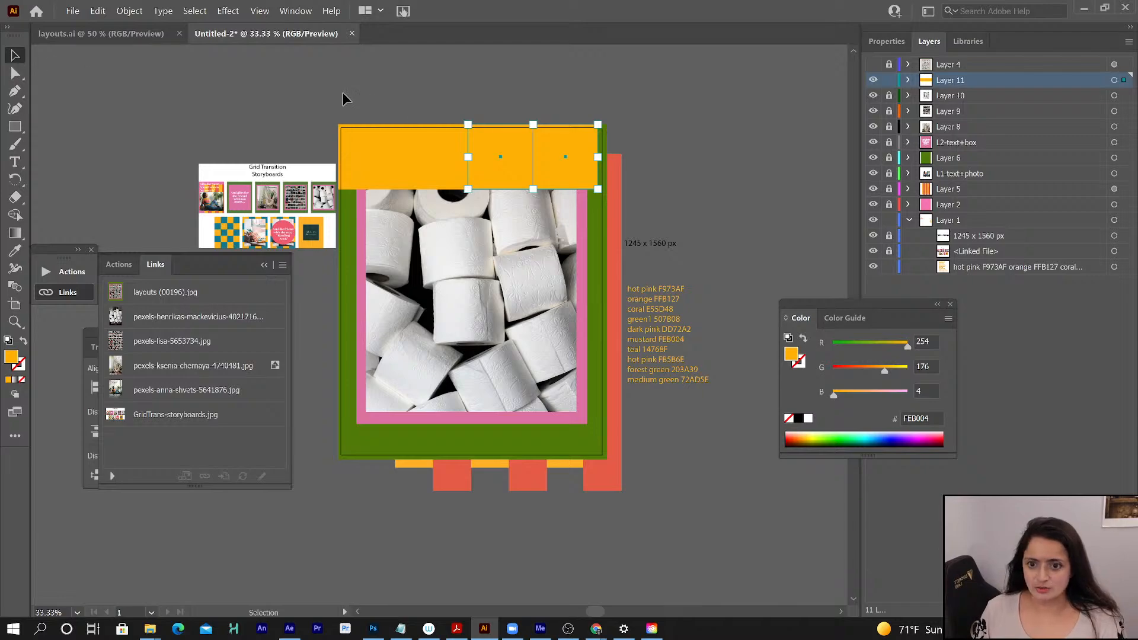
pyautogui.moveTo(571, 155); pyautogui.dragTo(571, 155)
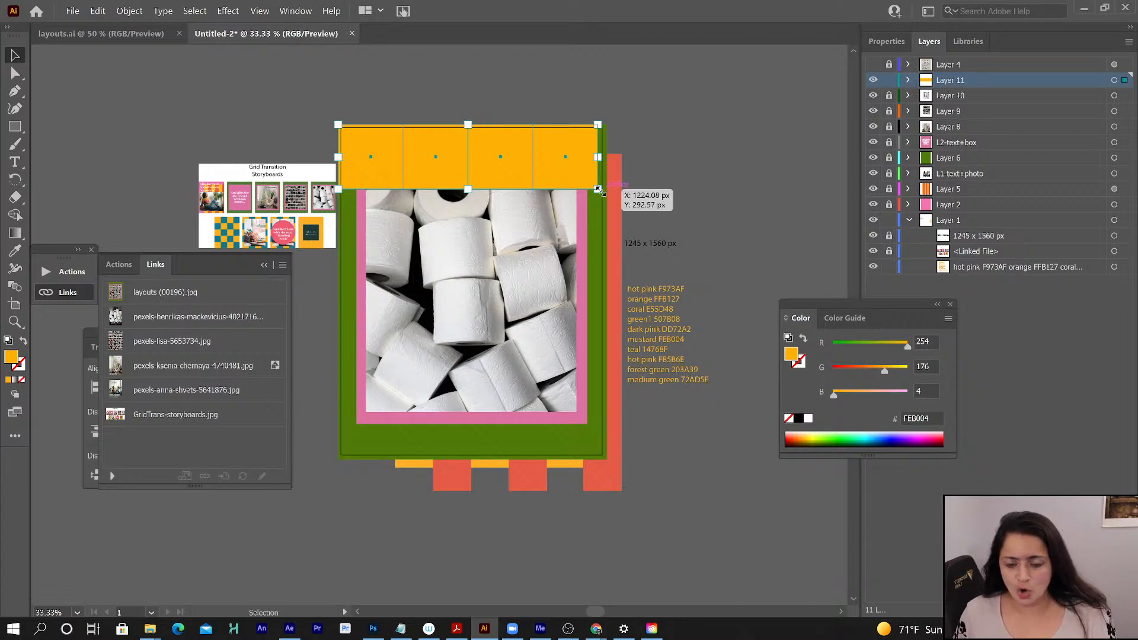
pyautogui.moveTo(598, 189); pyautogui.dragTo(603, 196)
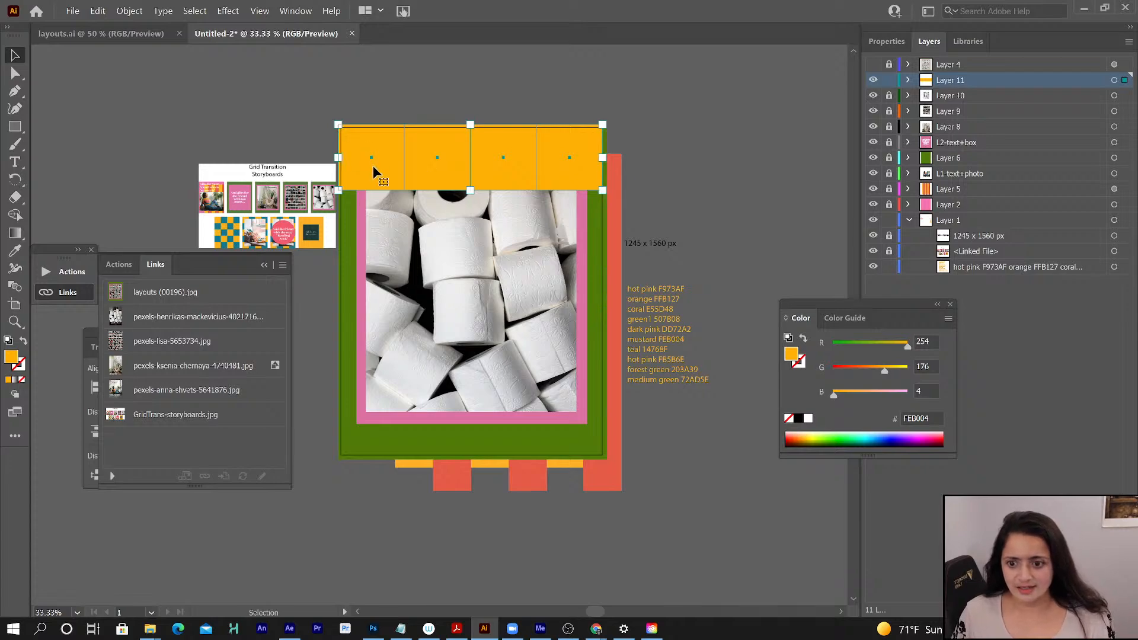
pyautogui.moveTo(372, 166); pyautogui.dragTo(375, 170)
pyautogui.moveTo(604, 193); pyautogui.dragTo(600, 197)
# - Nudge the row of four squares slightly left and up so it covers the artboard's upper-left corner
pyautogui.press('a')
pyautogui.hotkey('ctrl', '=')
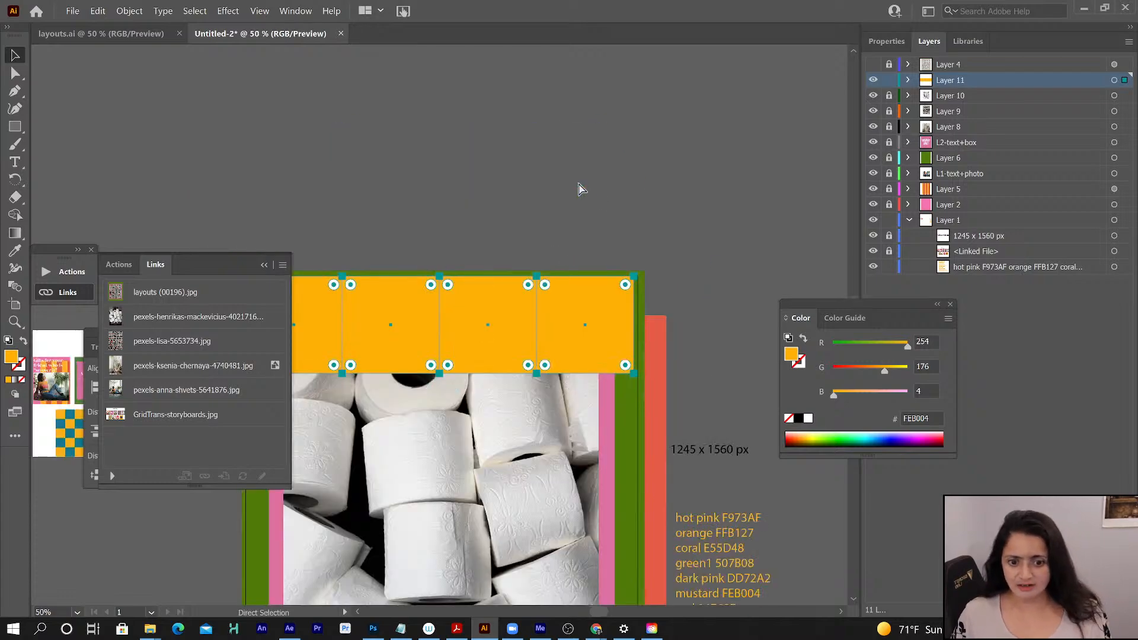
pyautogui.hotkey('ctrl', '=')
pyautogui.press('v')
pyautogui.click(265, 264)
pyautogui.click(282, 258)
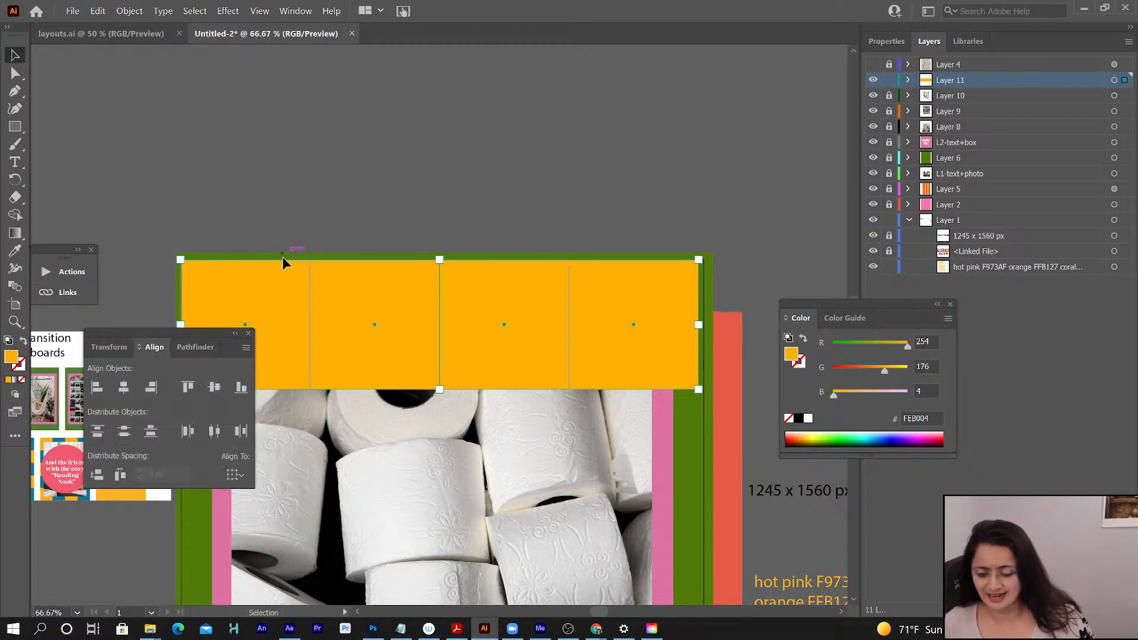
pyautogui.moveTo(184, 330); pyautogui.dragTo(152, 63)
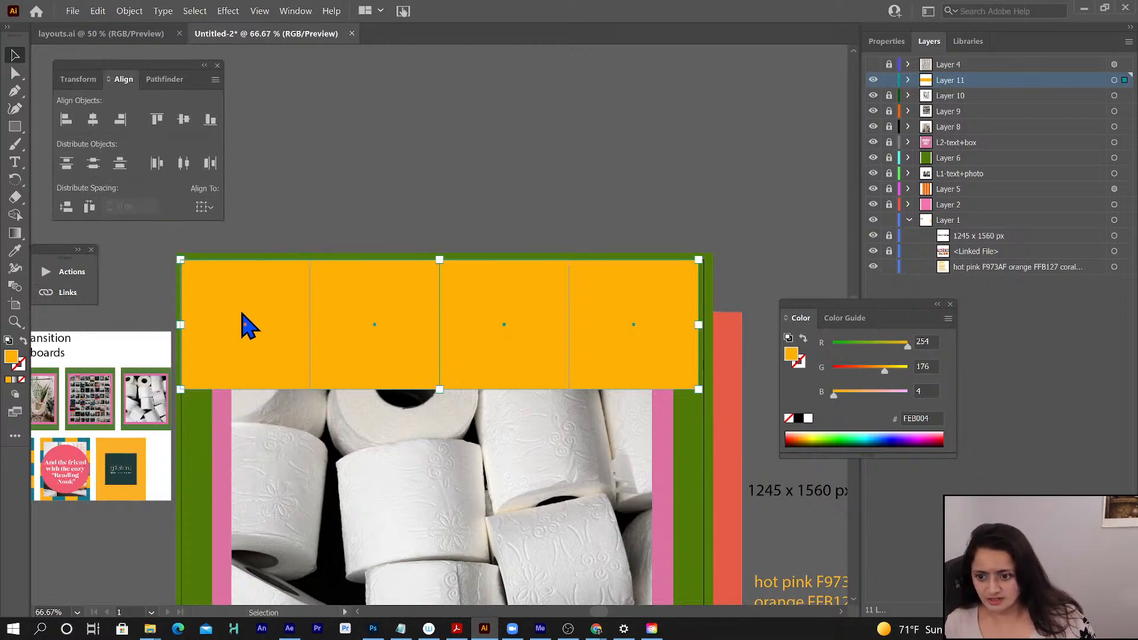
pyautogui.press('Left')
pyautogui.press('Left')
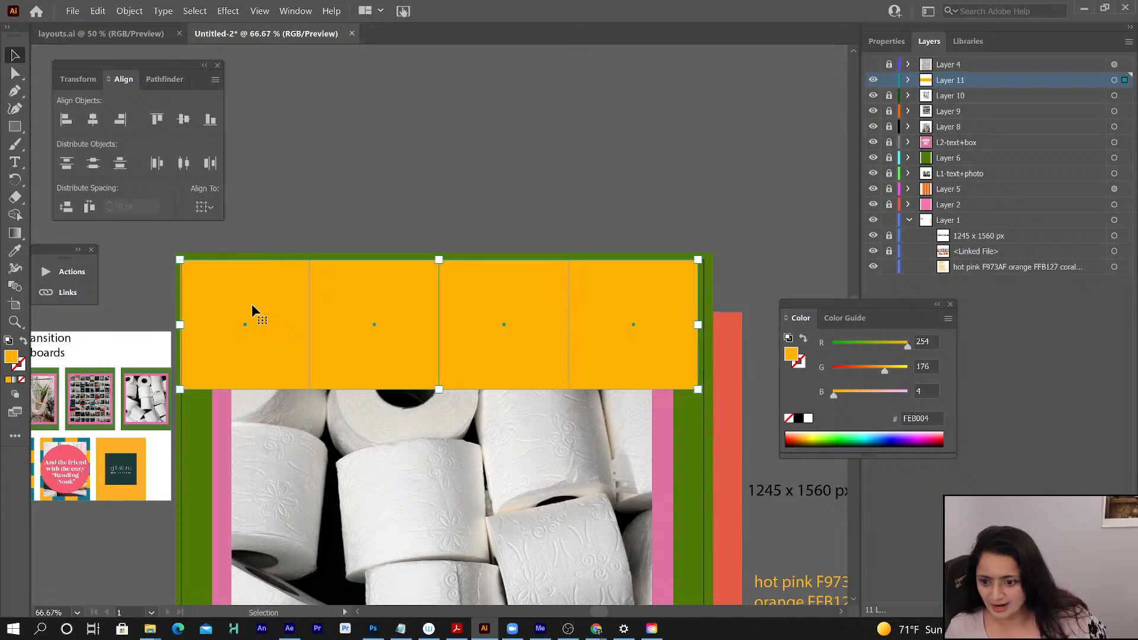
pyautogui.press('Up')
pyautogui.press('Up')
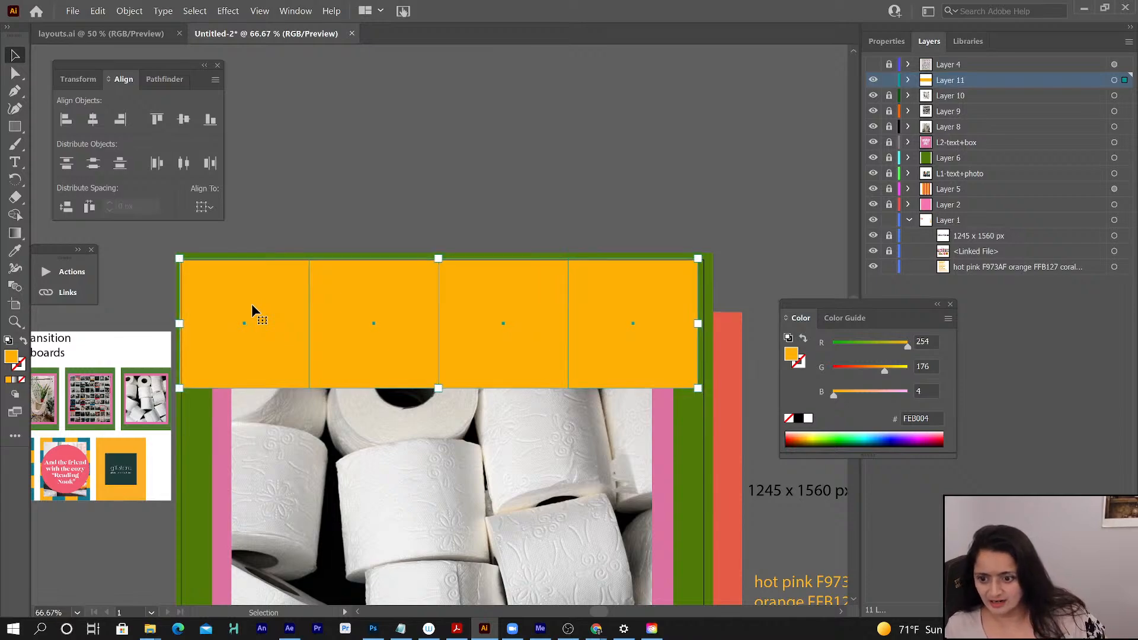
pyautogui.press('Right')
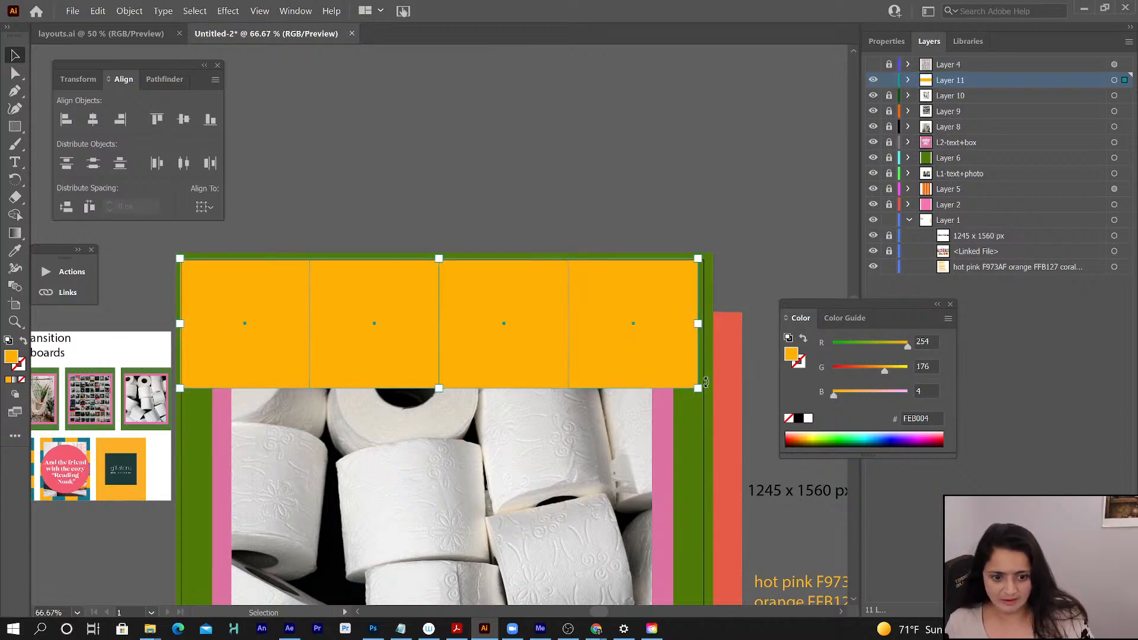
# - Scale the row of squares proportionally to span the artboard's full width and nudge it to cover both side edges
pyautogui.moveTo(698, 389); pyautogui.dragTo(707, 394)
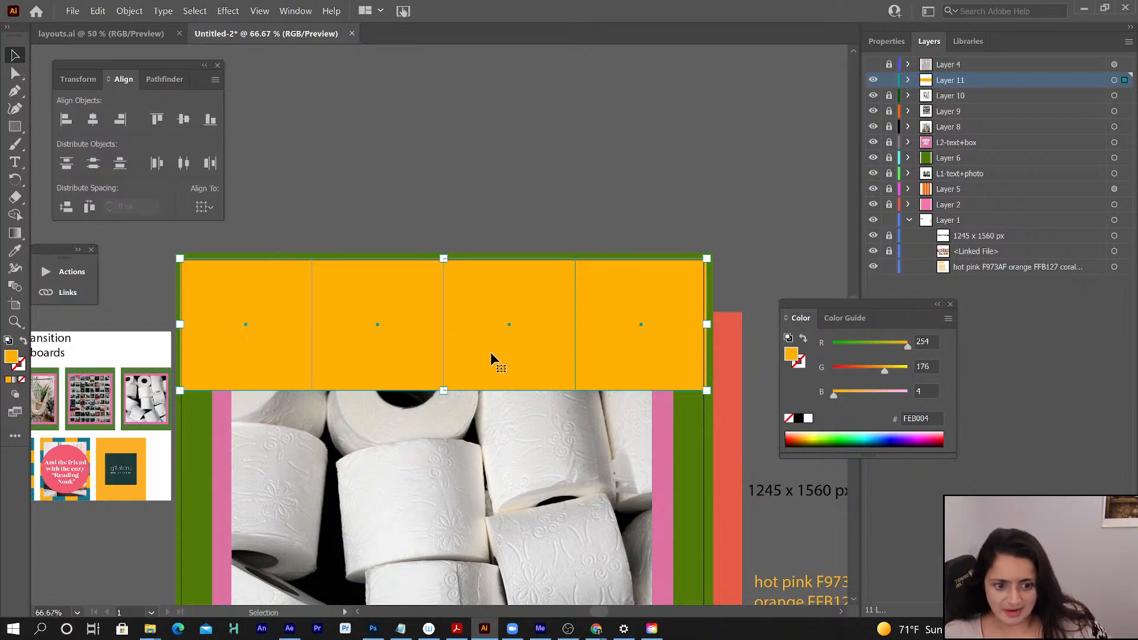
pyautogui.press('Left')
pyautogui.press('Left')
pyautogui.press('Left')
pyautogui.press('Right')
pyautogui.press('Right')
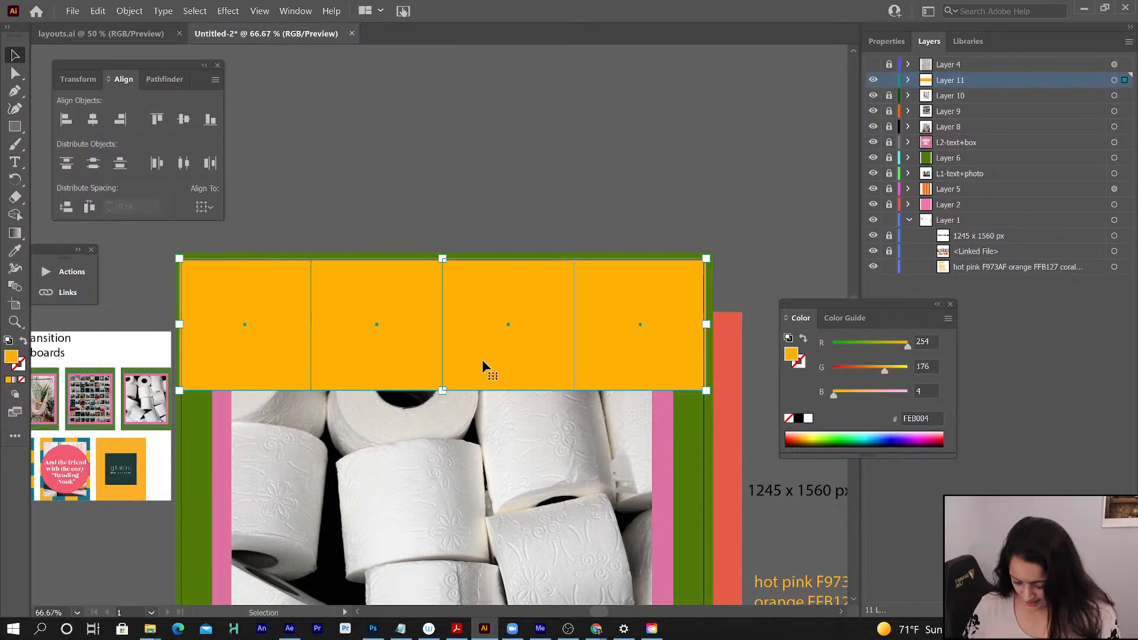
# - Duplicate the row of squares directly below itself and duplicate both rows underneath, making a grid of four rows
pyautogui.moveTo(482, 360); pyautogui.dragTo(477, 492)
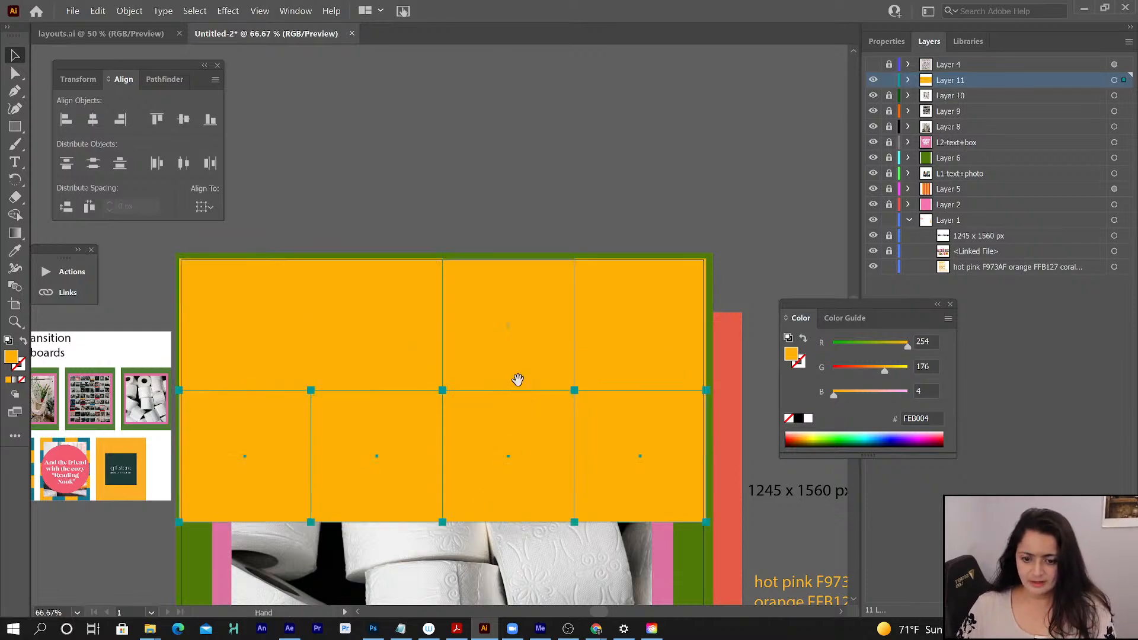
pyautogui.moveTo(519, 381); pyautogui.dragTo(574, 175)
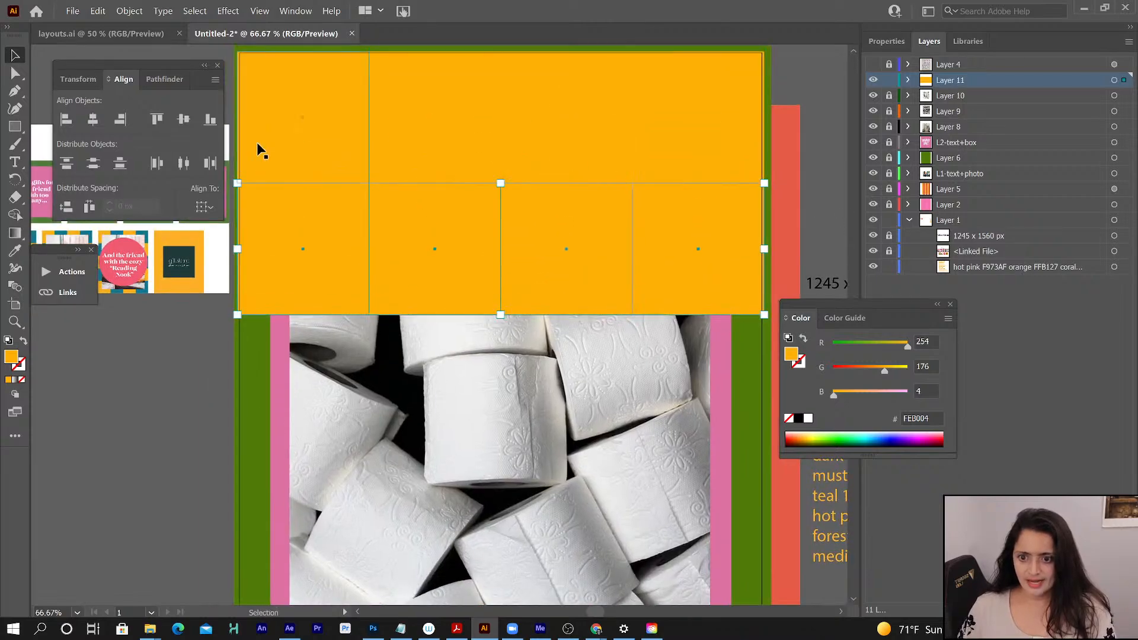
pyautogui.keyDown('shift'); pyautogui.click(414, 152); pyautogui.keyUp('shift')
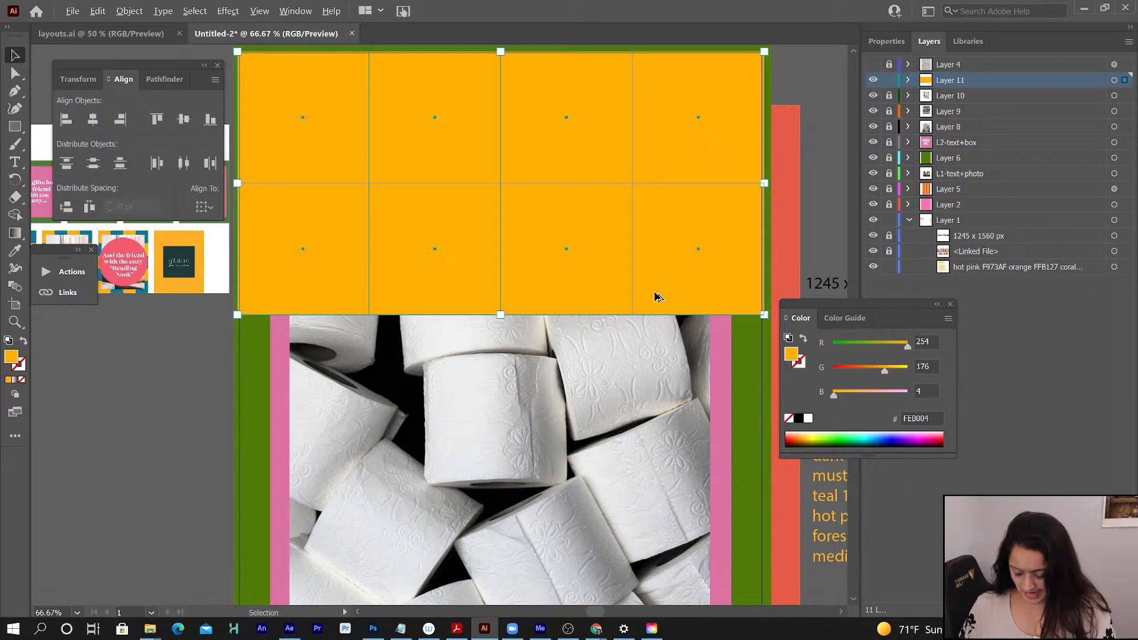
pyautogui.moveTo(654, 296); pyautogui.dragTo(648, 559)
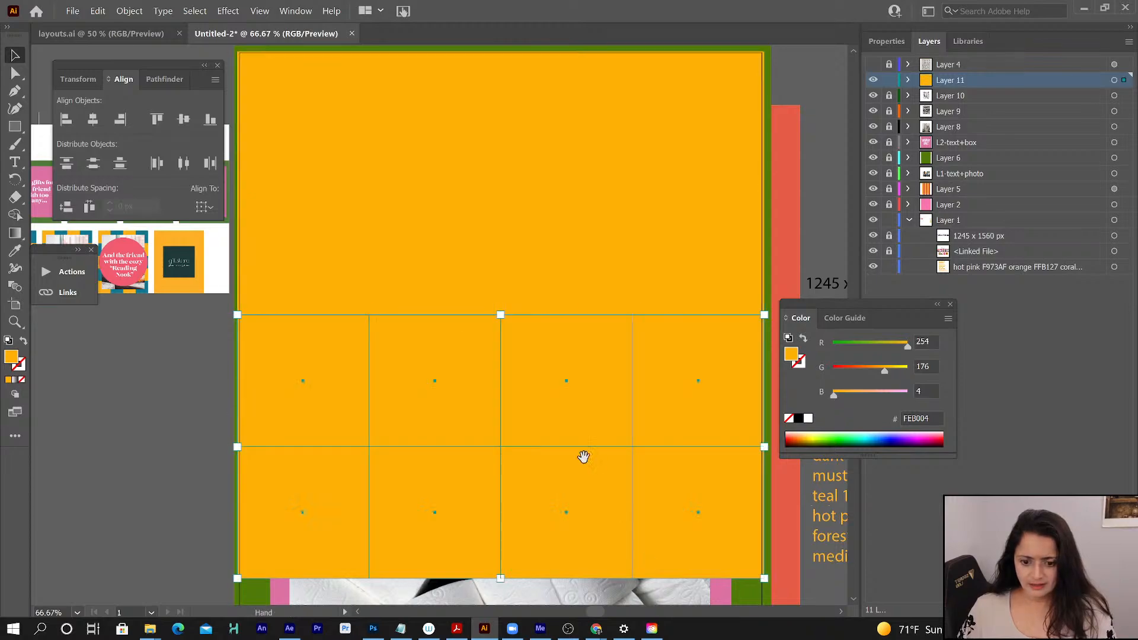
# - Select the four squares of the lowest row and duplicate them directly below as a fifth row reaching the artboard's lower edge
pyautogui.moveTo(583, 457); pyautogui.dragTo(595, 234)
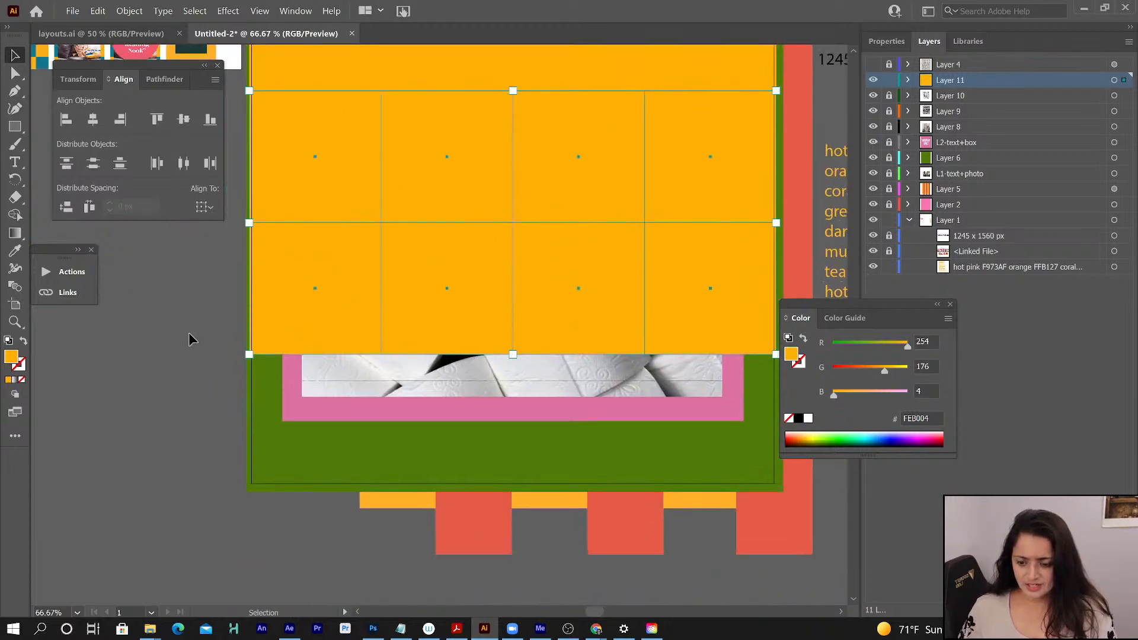
pyautogui.click(195, 333)
pyautogui.click(336, 337)
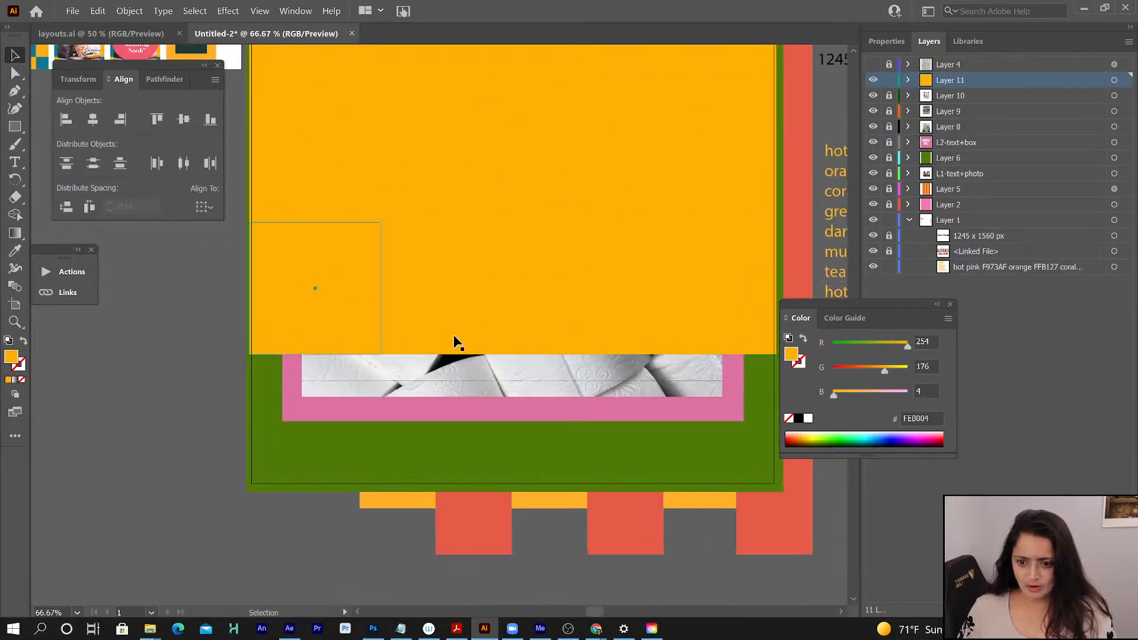
pyautogui.keyDown('shift'); pyautogui.click(563, 336); pyautogui.keyUp('shift')
pyautogui.keyDown('shift'); pyautogui.click(699, 333); pyautogui.keyUp('shift')
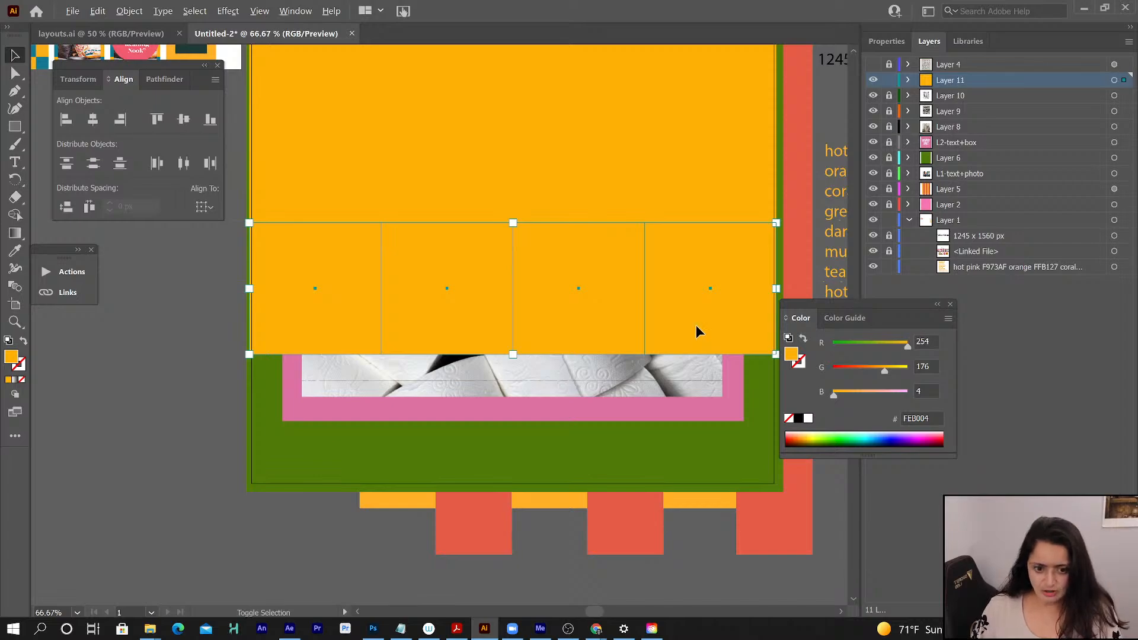
pyautogui.moveTo(697, 333); pyautogui.dragTo(706, 459)
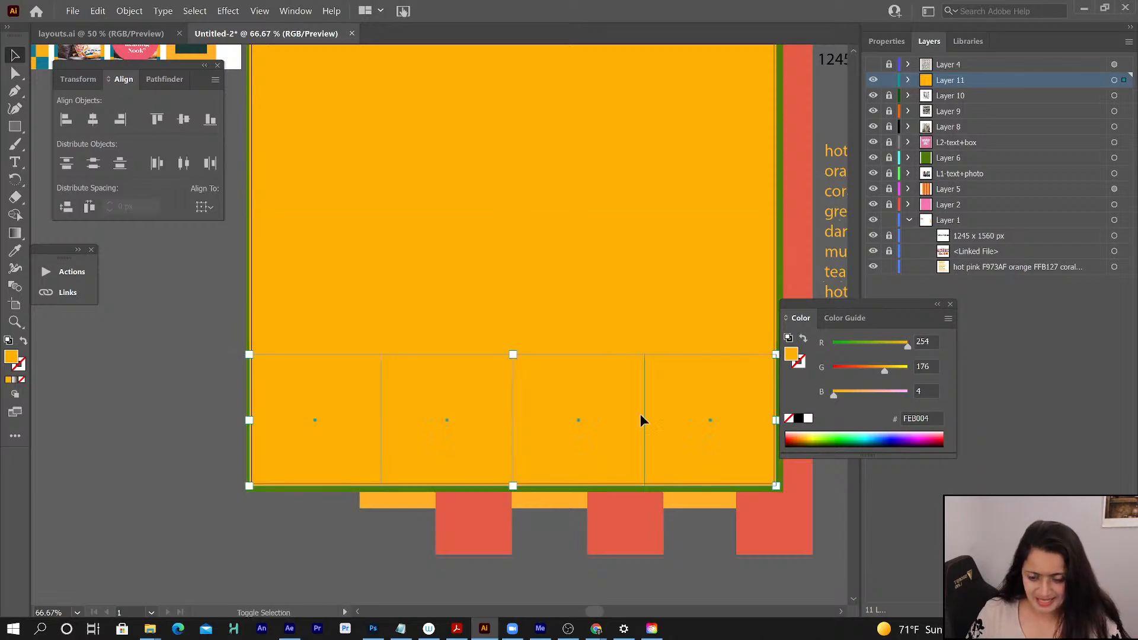
# - Move the Color and Align panels clear of the artboard, the color notes and the reference storyboards
pyautogui.moveTo(485, 403); pyautogui.dragTo(481, 338)
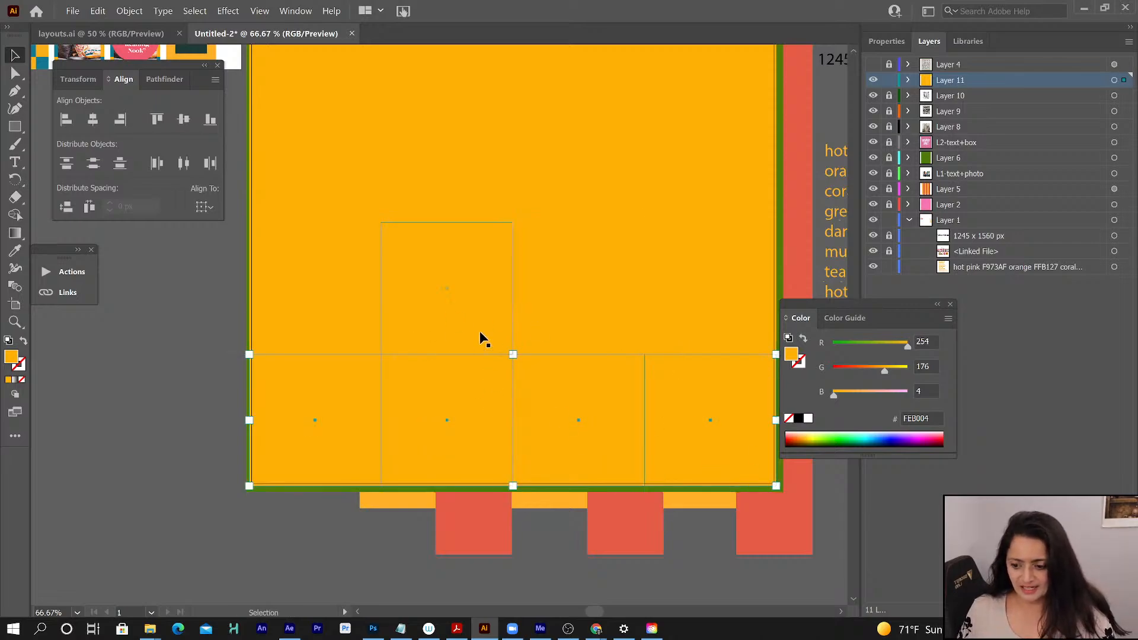
pyautogui.press('z')
pyautogui.click(481, 319)
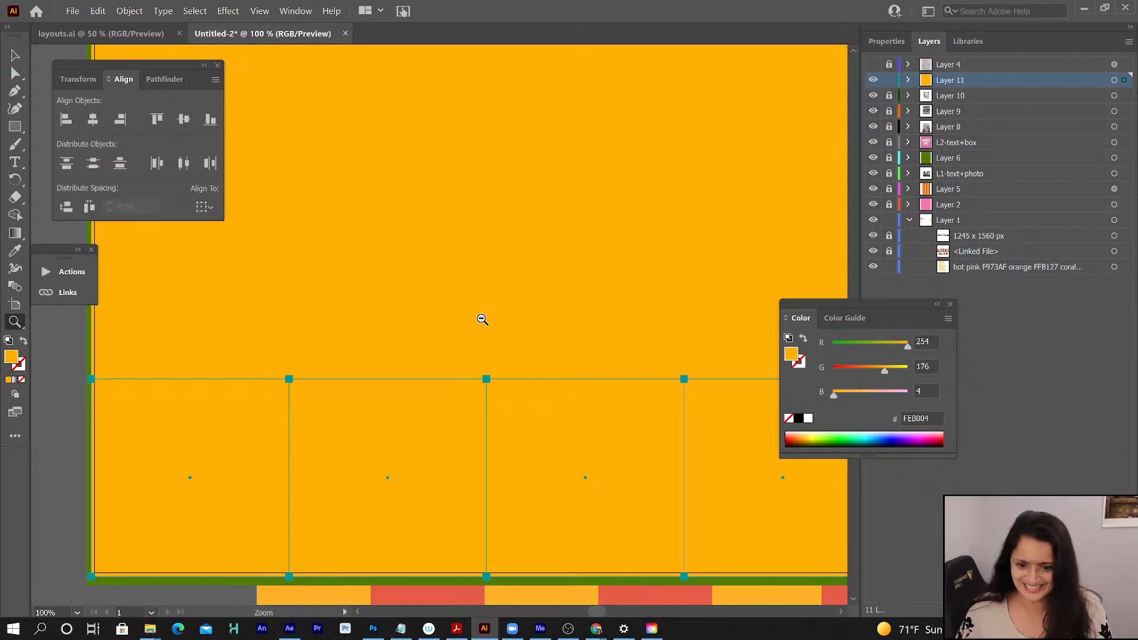
pyautogui.keyDown('alt'); pyautogui.click(482, 320); pyautogui.keyUp('alt')
pyautogui.keyDown('alt'); pyautogui.click(482, 320); pyautogui.keyUp('alt')
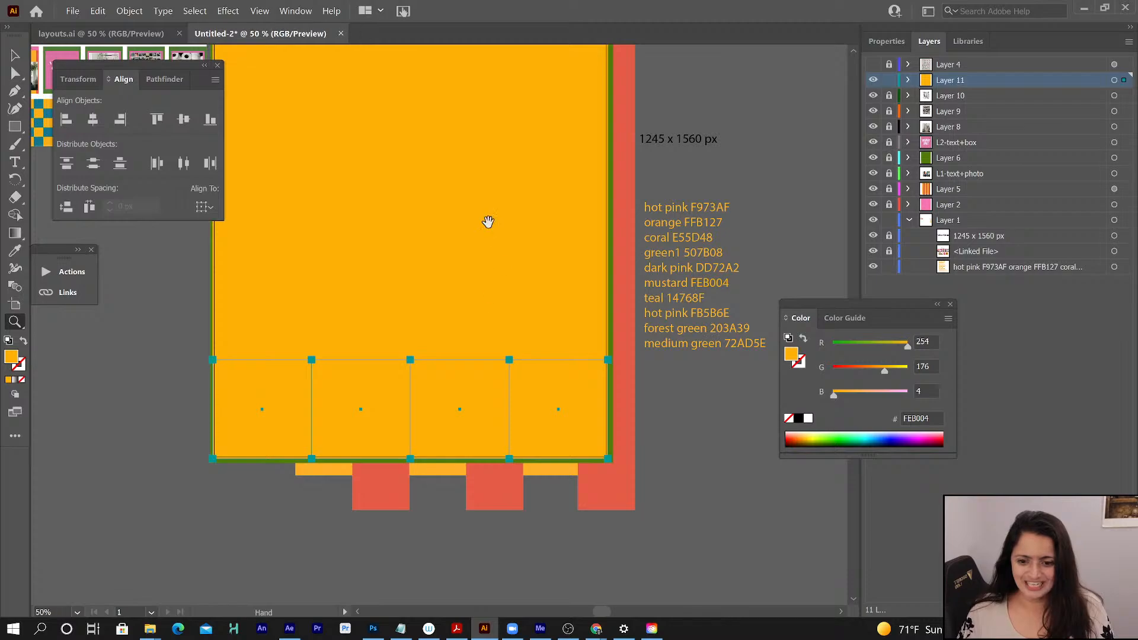
pyautogui.moveTo(487, 224); pyautogui.dragTo(572, 323)
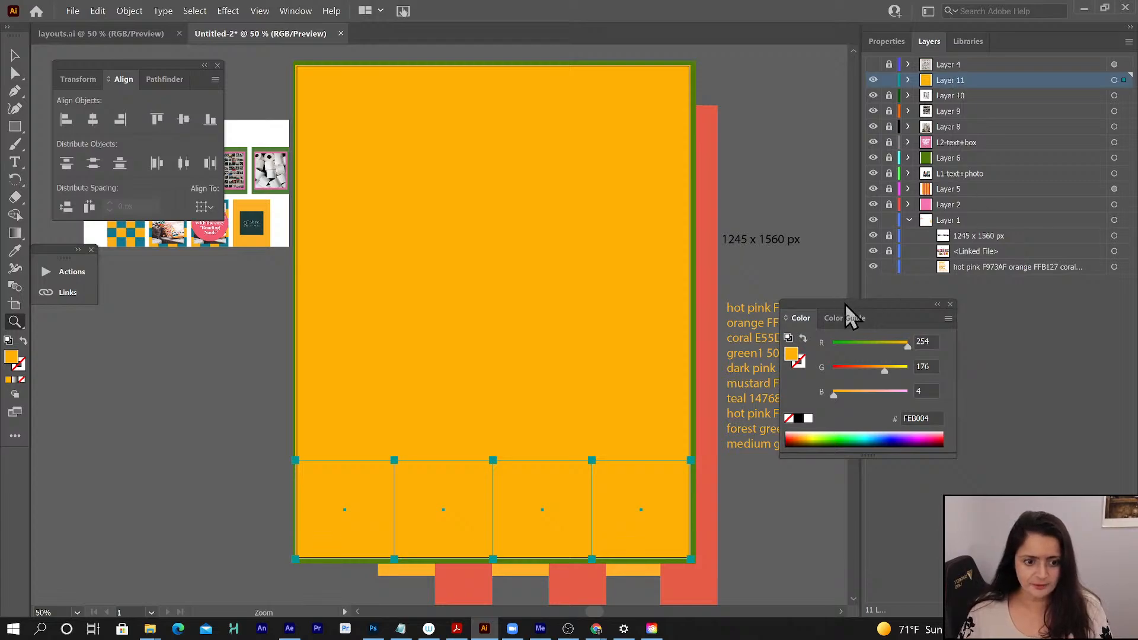
pyautogui.moveTo(848, 314); pyautogui.dragTo(972, 361)
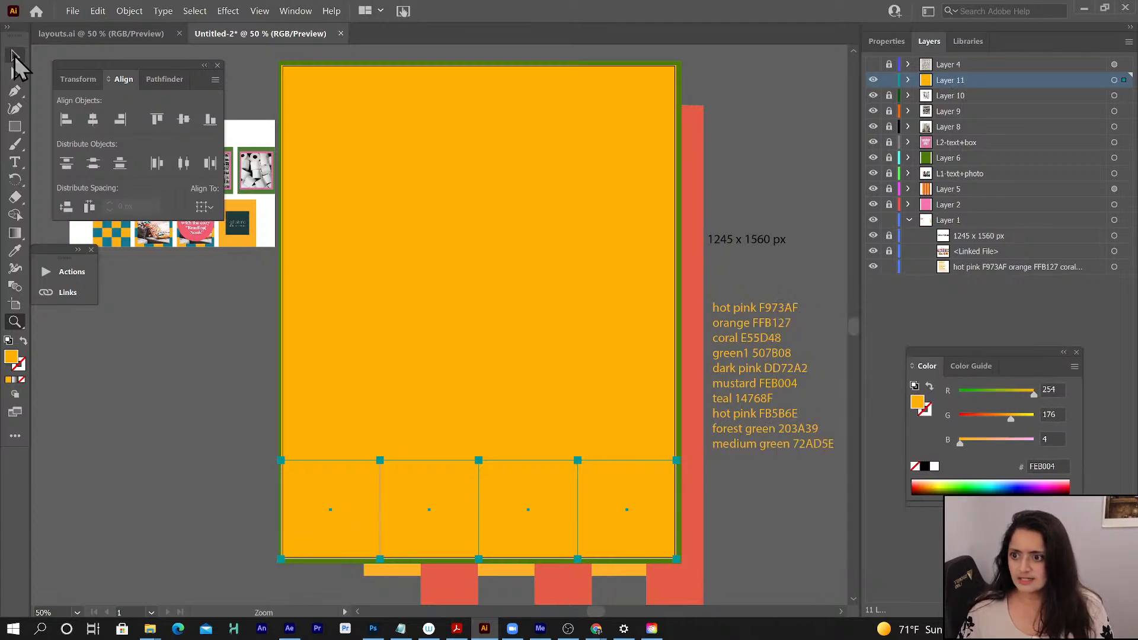
pyautogui.click(14, 56)
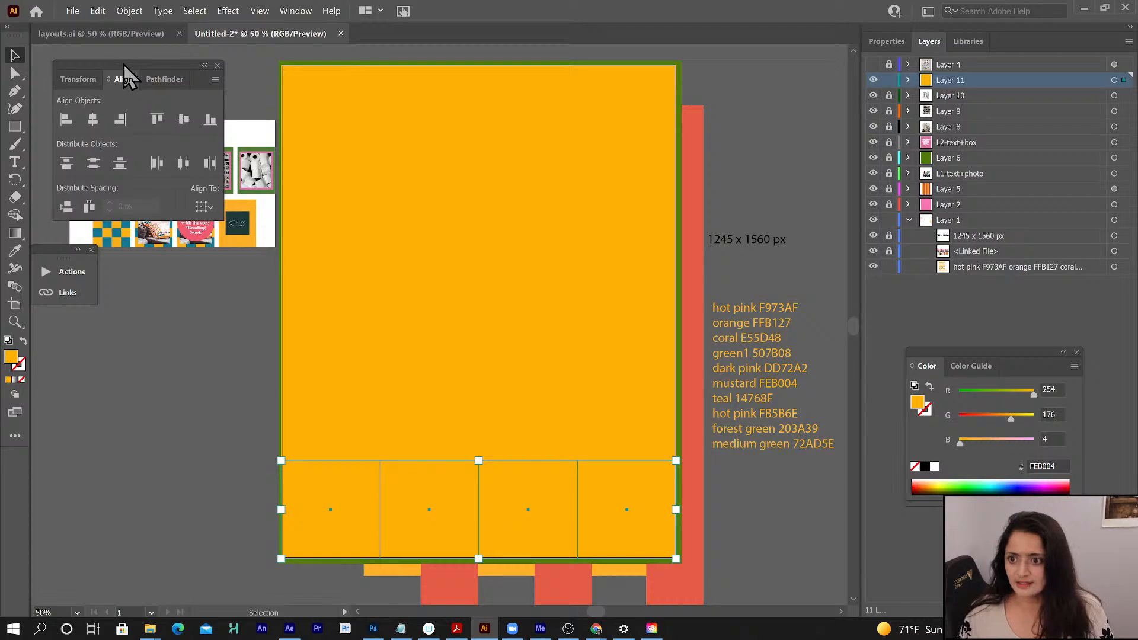
pyautogui.moveTo(123, 64); pyautogui.dragTo(128, 344)
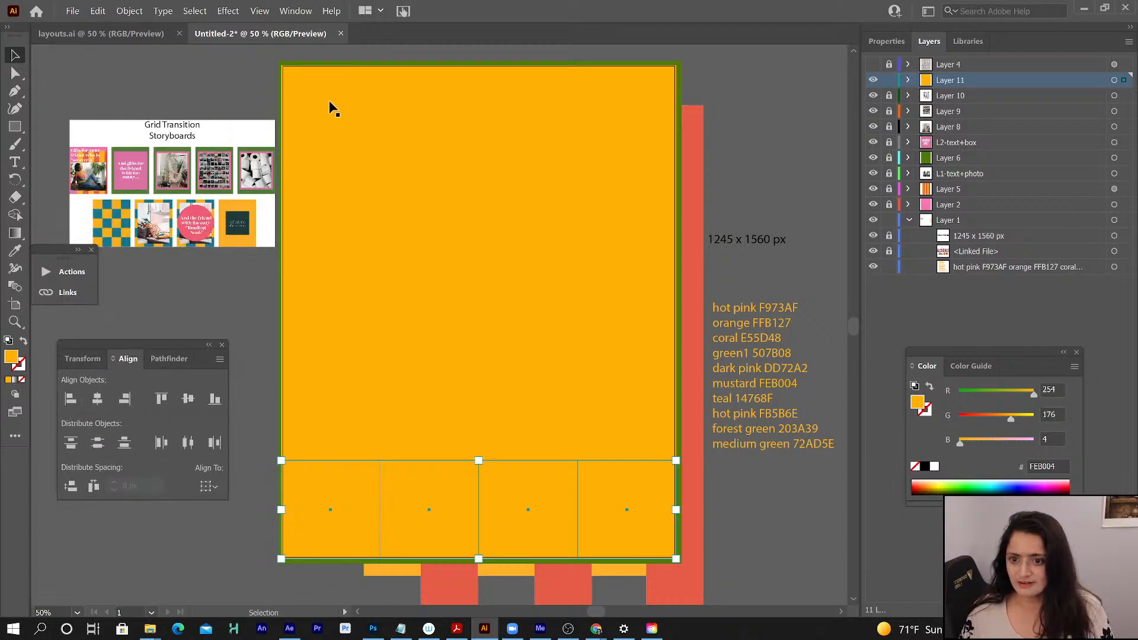
# - Fill ten alternating squares across the five rows with teal 14768F, starting with the second and fourth squares of the first row
pyautogui.click(418, 112)
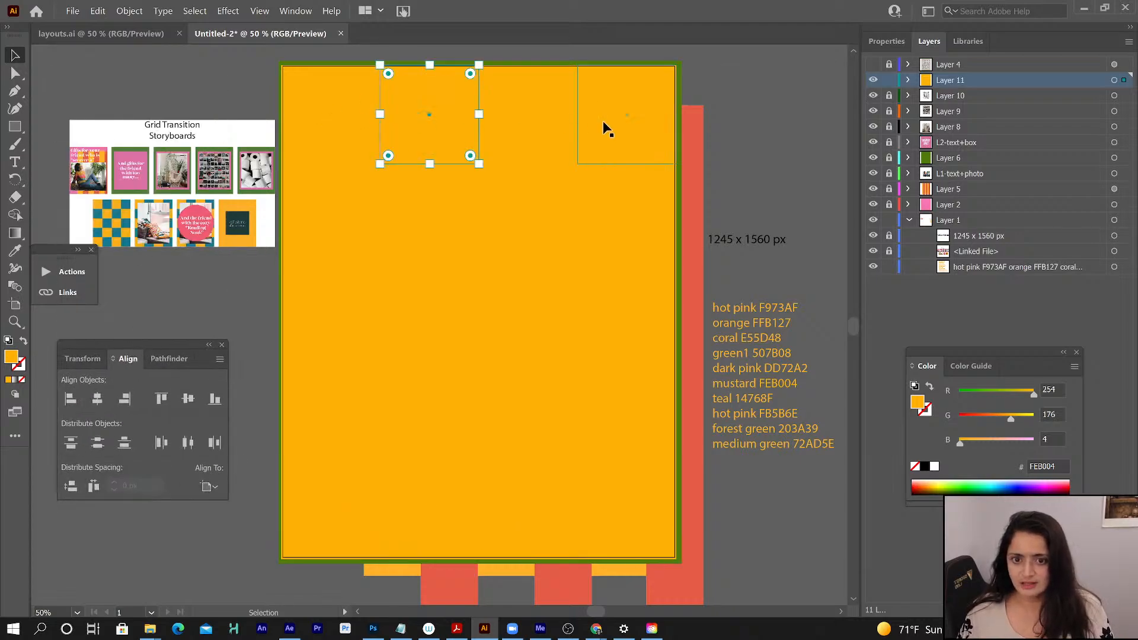
pyautogui.keyDown('shift'); pyautogui.click(619, 126); pyautogui.keyUp('shift')
pyautogui.keyDown('shift'); pyautogui.click(521, 203); pyautogui.keyUp('shift')
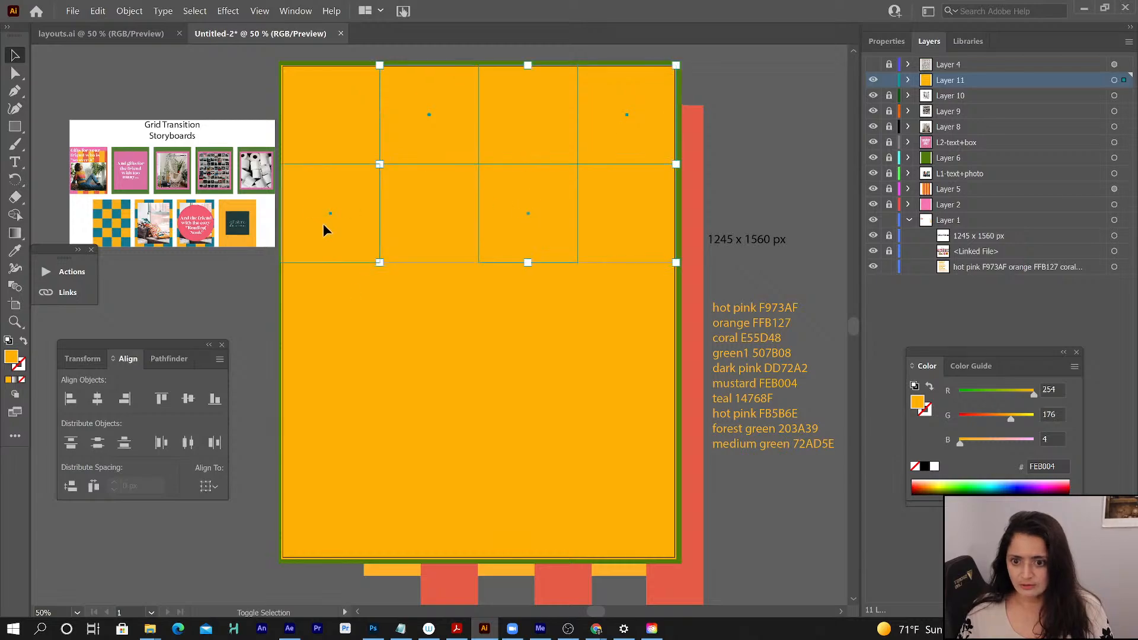
pyautogui.keyDown('shift'); pyautogui.click(322, 223); pyautogui.keyUp('shift')
pyautogui.hscroll(5, 430, 316)
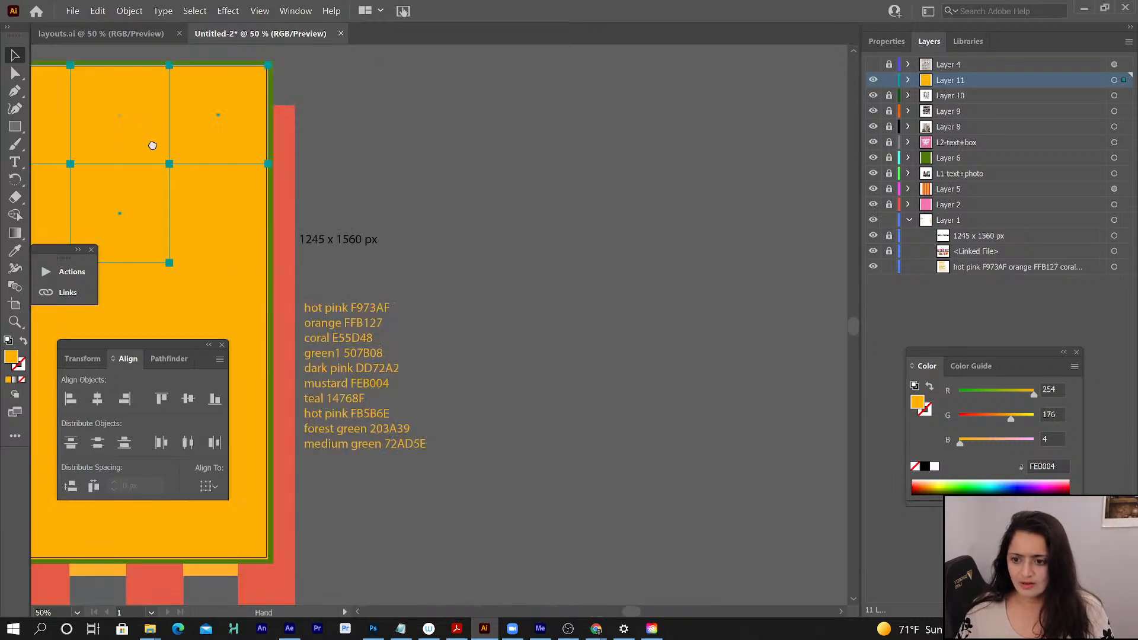
pyautogui.moveTo(157, 145); pyautogui.dragTo(584, 159)
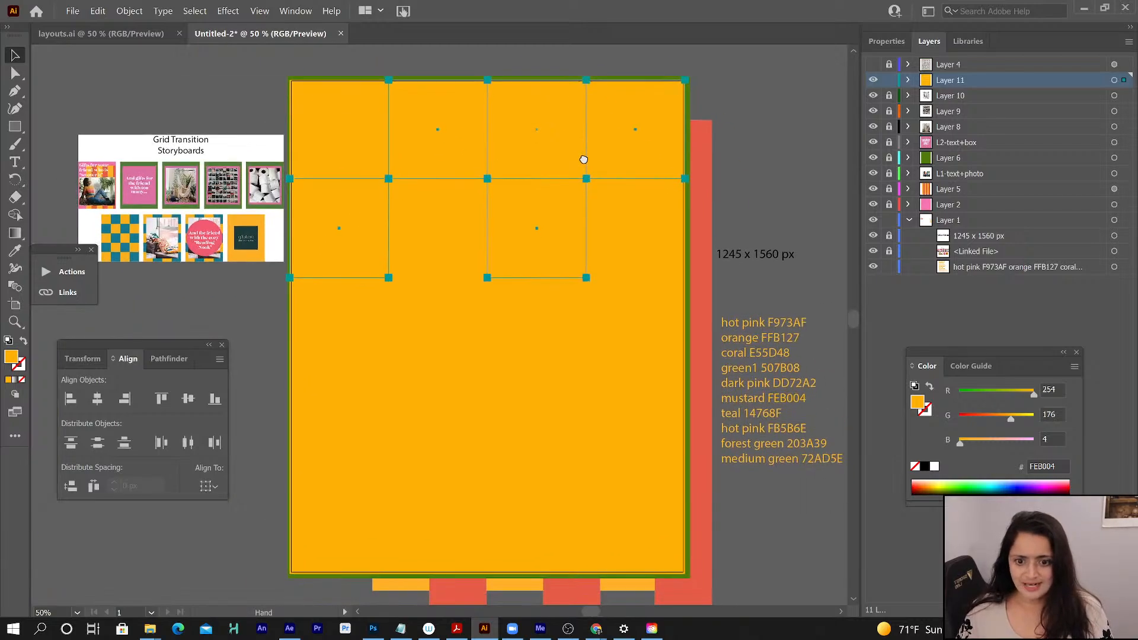
pyautogui.keyDown('shift'); pyautogui.click(433, 311); pyautogui.keyUp('shift')
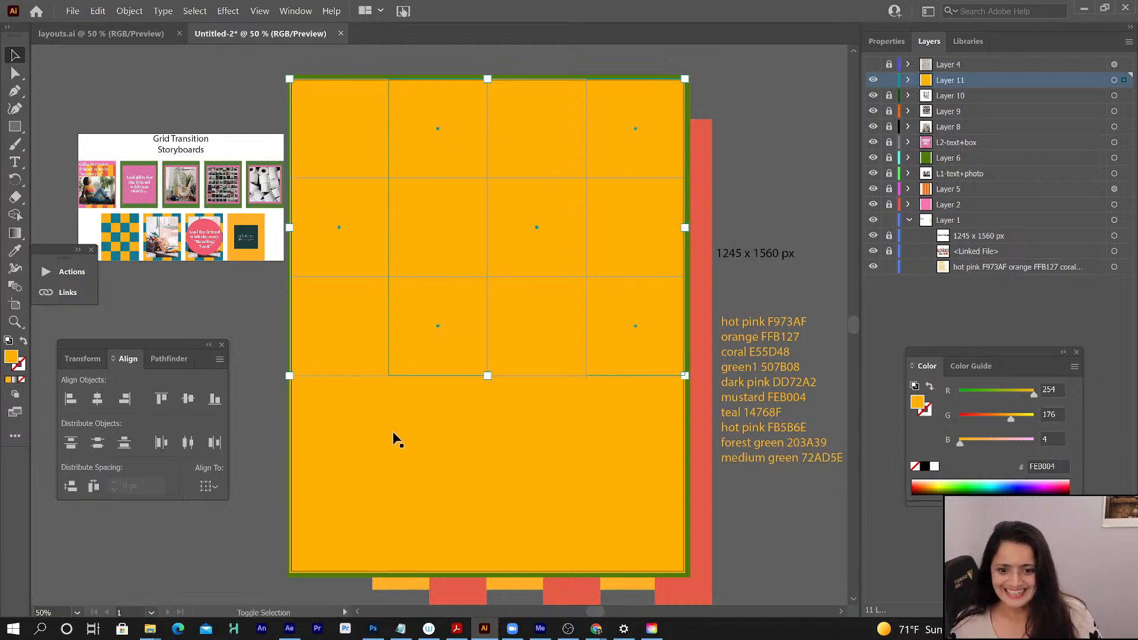
pyautogui.keyDown('shift'); pyautogui.click(325, 427); pyautogui.keyUp('shift')
pyautogui.keyDown('shift'); pyautogui.click(557, 448); pyautogui.keyUp('shift')
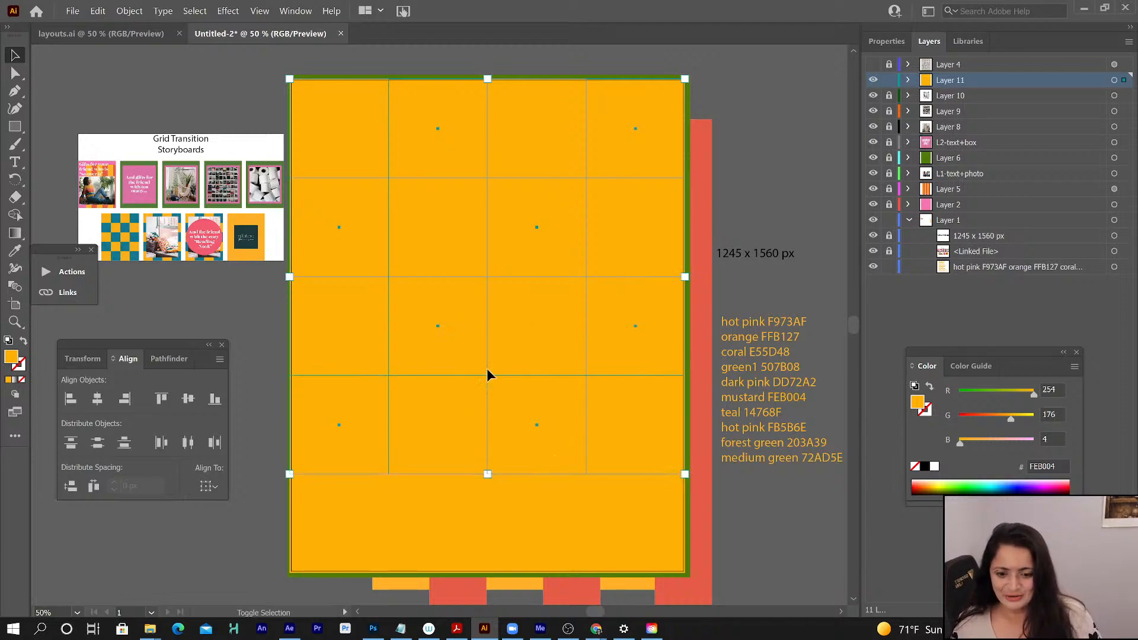
pyautogui.keyDown('shift'); pyautogui.click(558, 549); pyautogui.keyUp('shift')
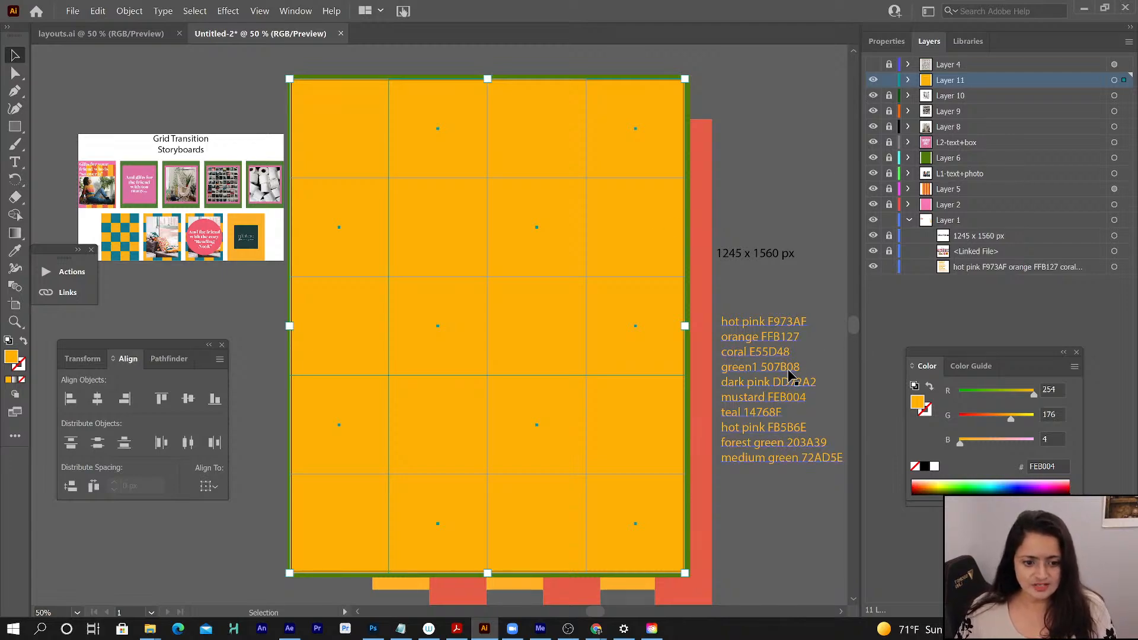
pyautogui.click(1038, 467)
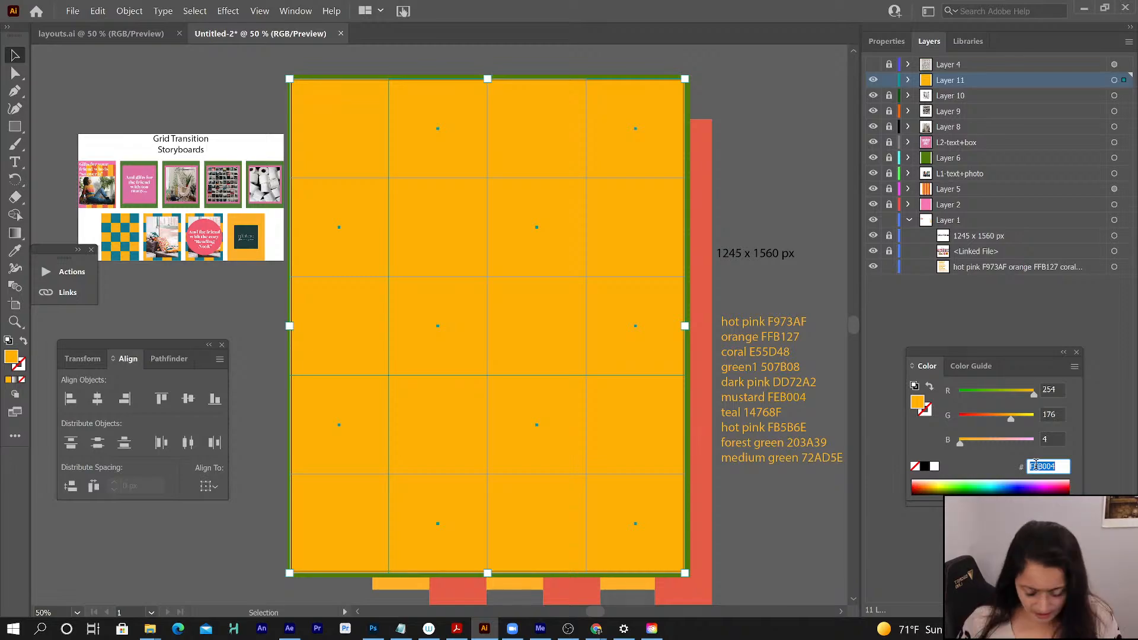
pyautogui.write('147')
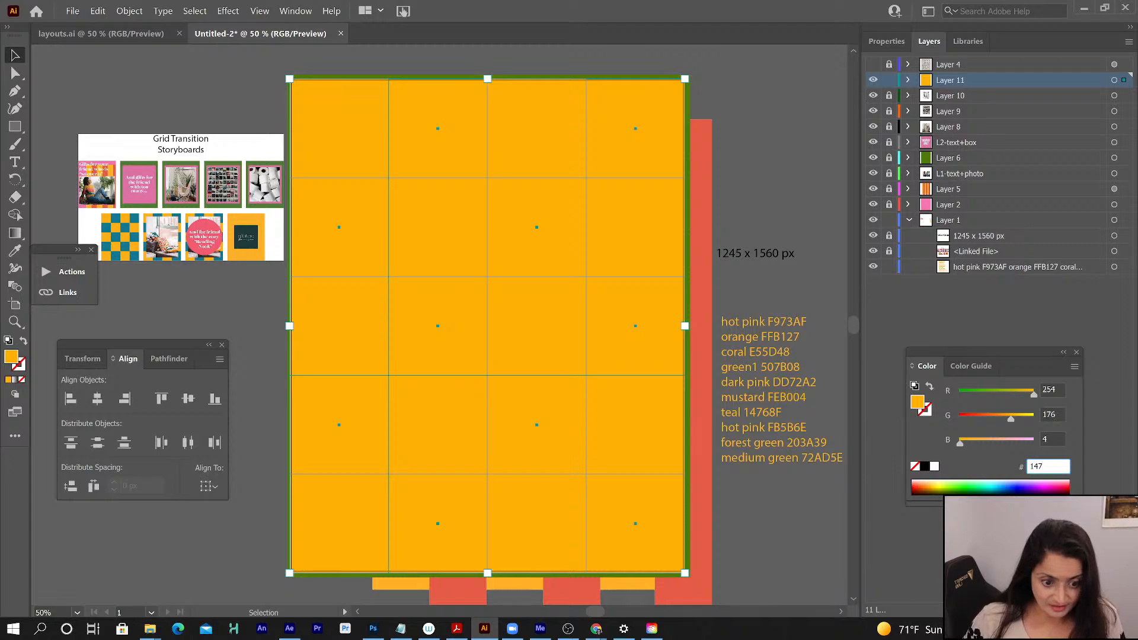
pyautogui.write('68')
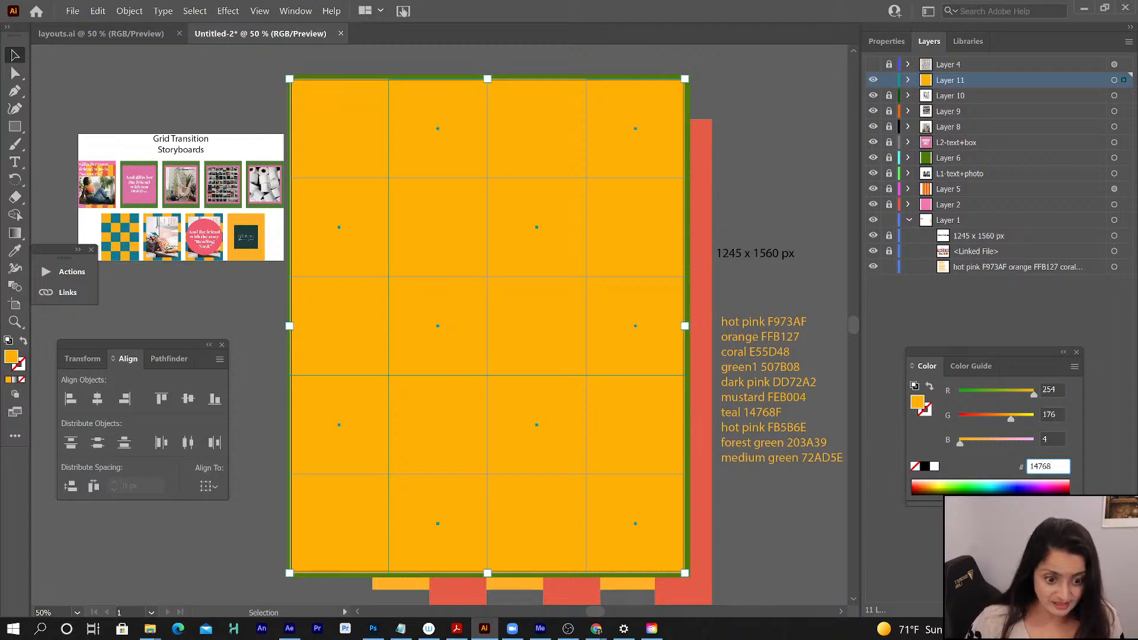
pyautogui.write('f')
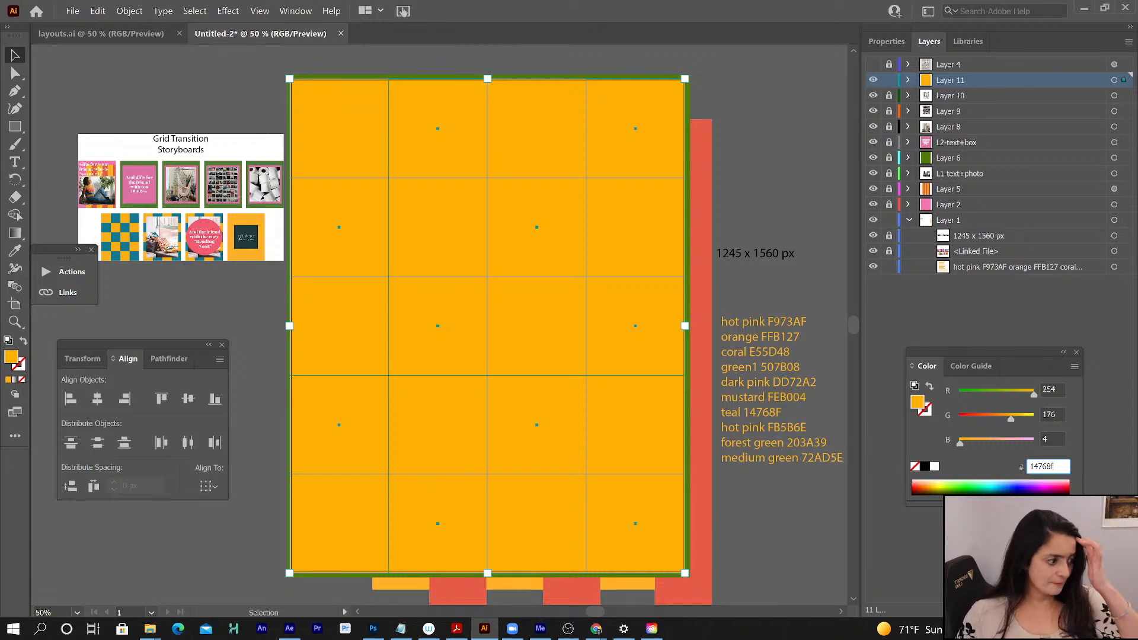
pyautogui.press('Return')
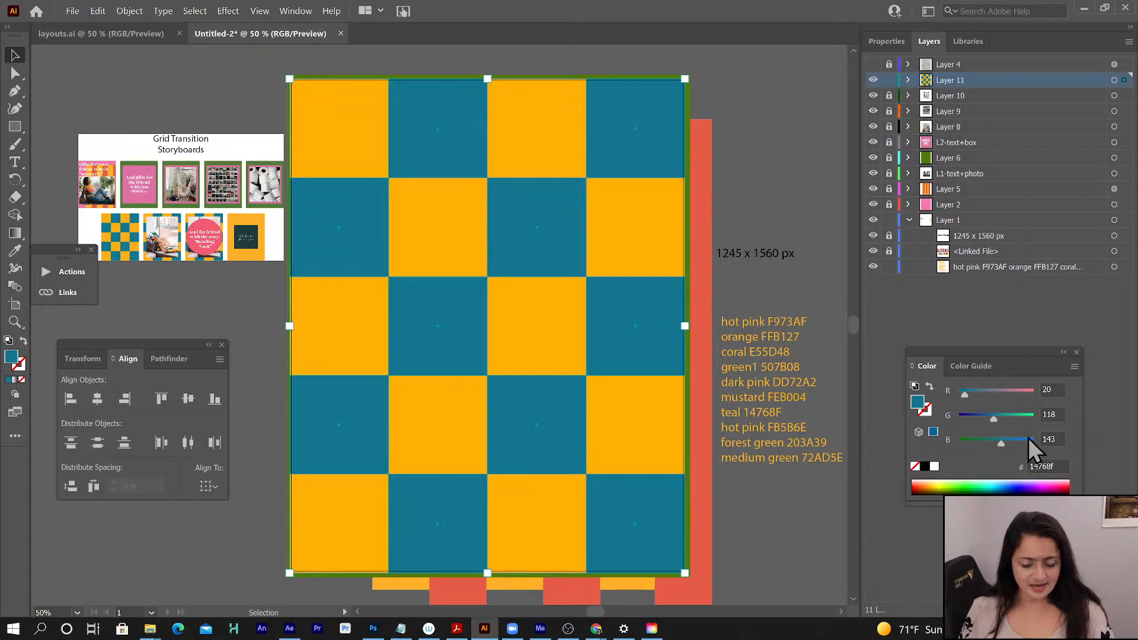
# - Rename Layer 11 as "ck" and lock it
pyautogui.doubleClick(947, 83)
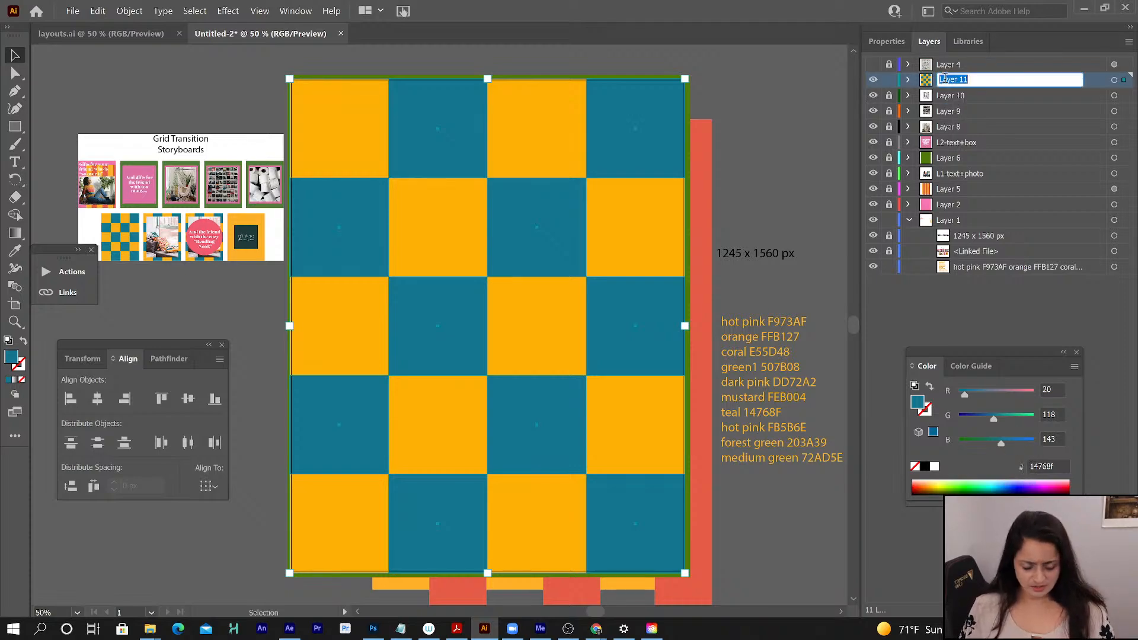
pyautogui.write('ck')
pyautogui.press('Return')
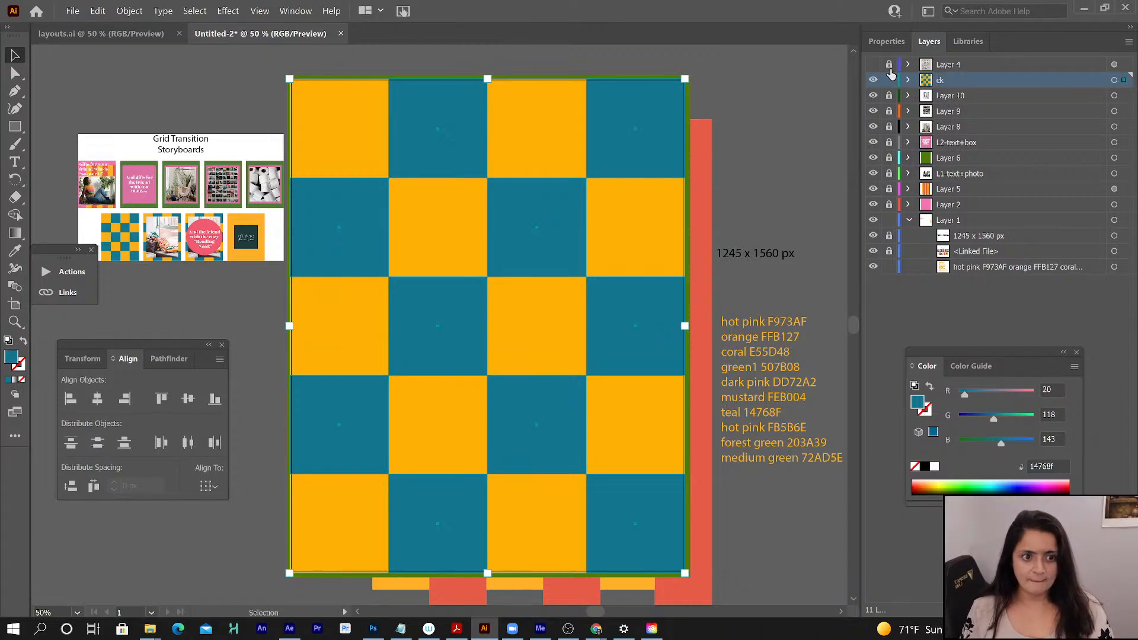
pyautogui.click(889, 81)
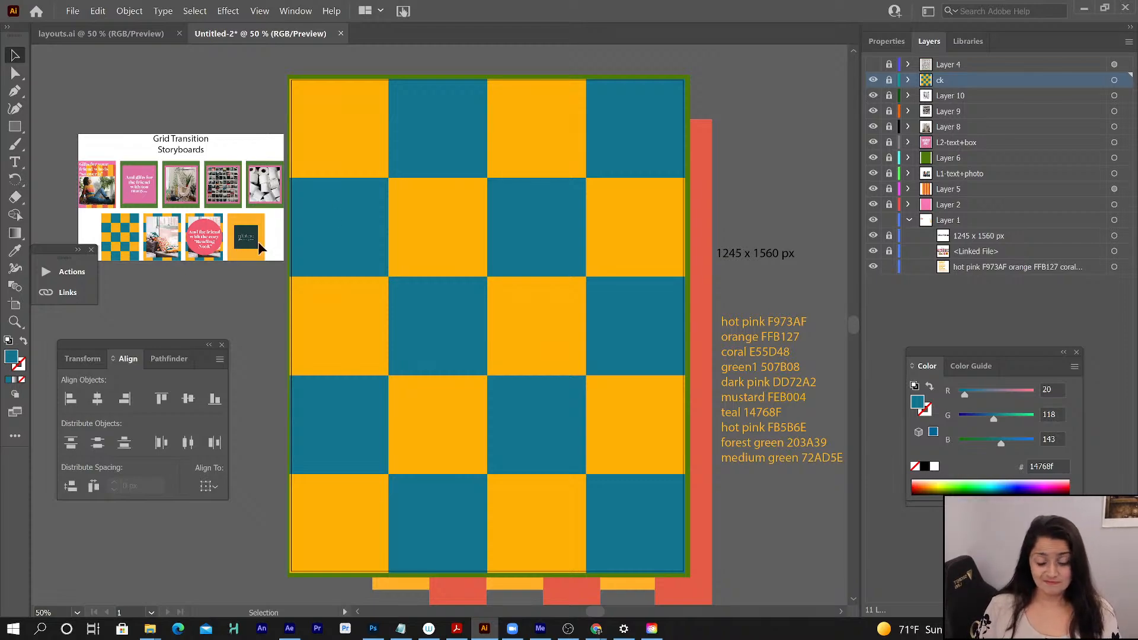
# - Show and unlock Layer 4, select its semi-transparent reference image and display the document's linked files
pyautogui.click(874, 64)
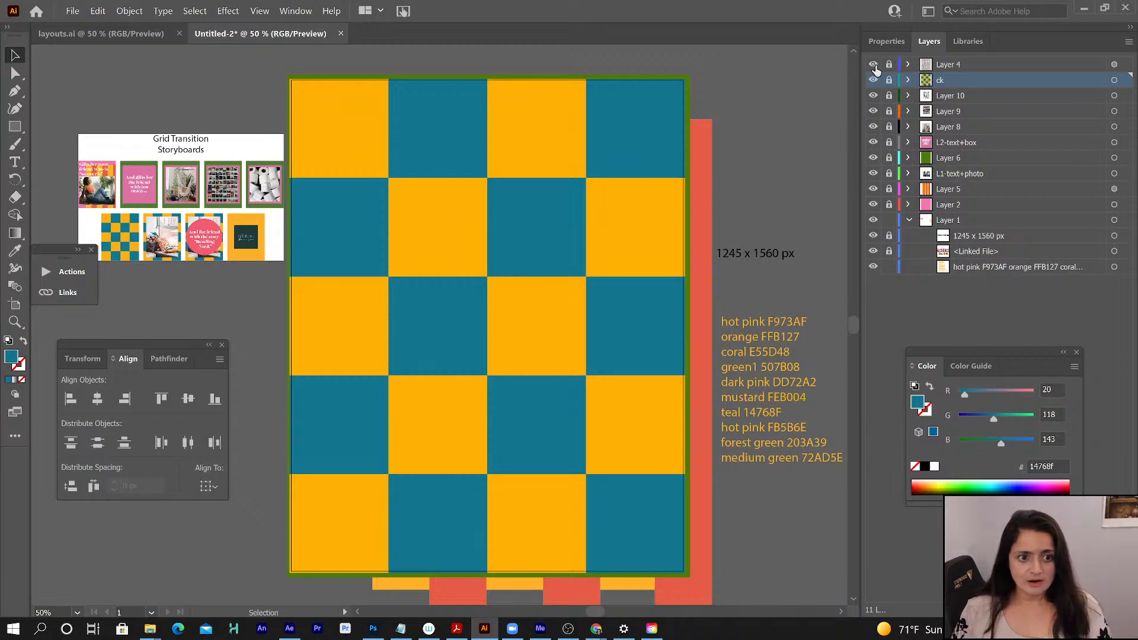
pyautogui.click(889, 66)
pyautogui.click(972, 65)
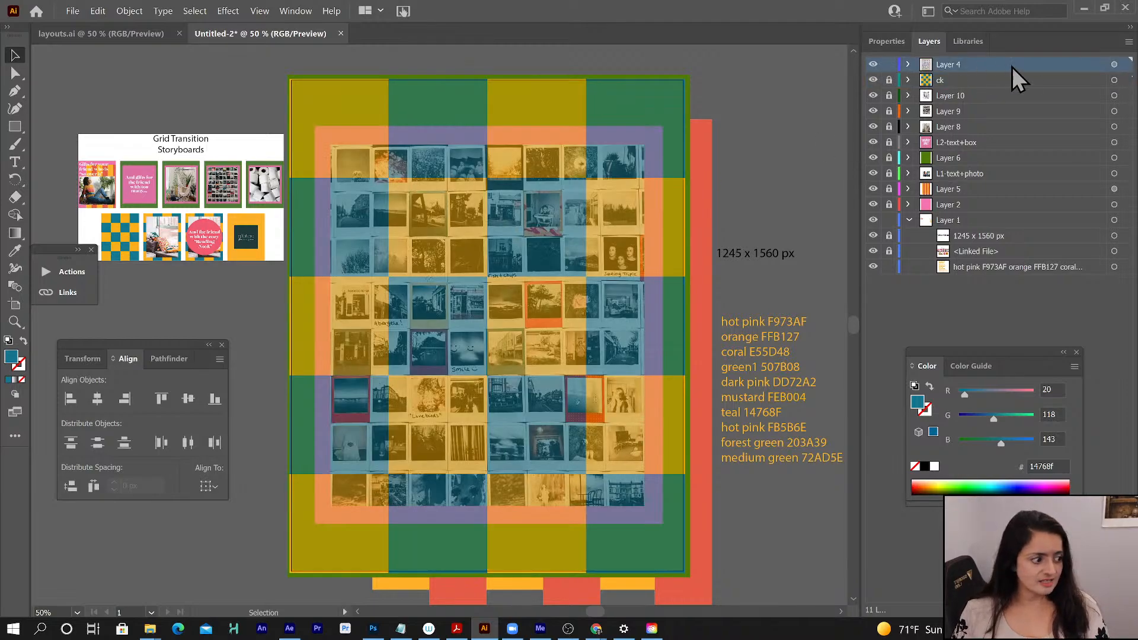
pyautogui.click(1114, 64)
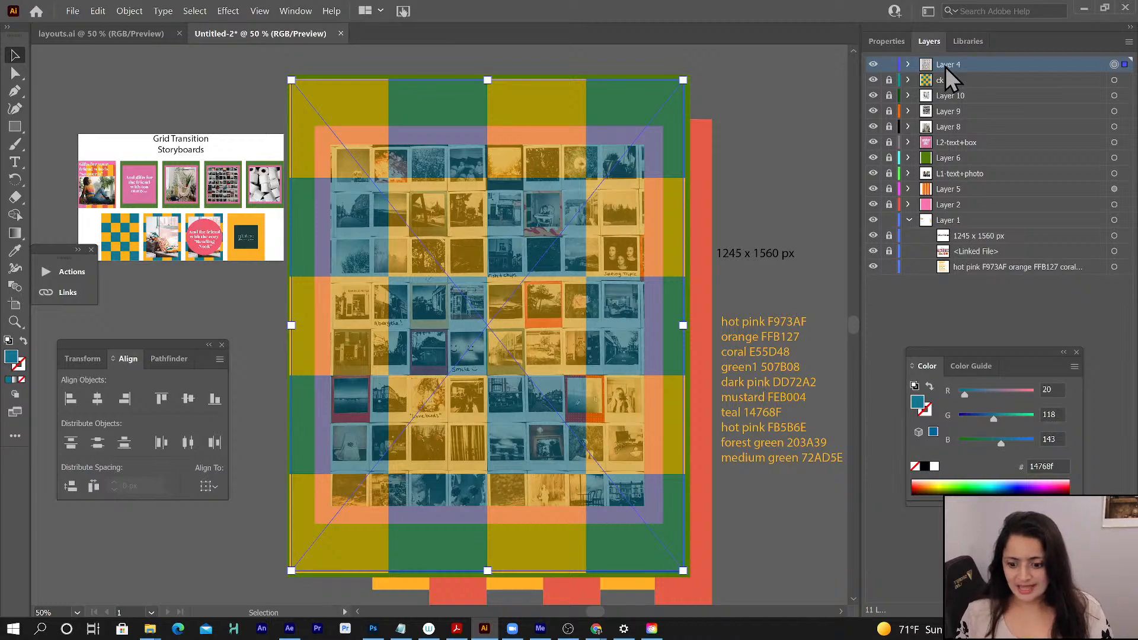
pyautogui.click(66, 292)
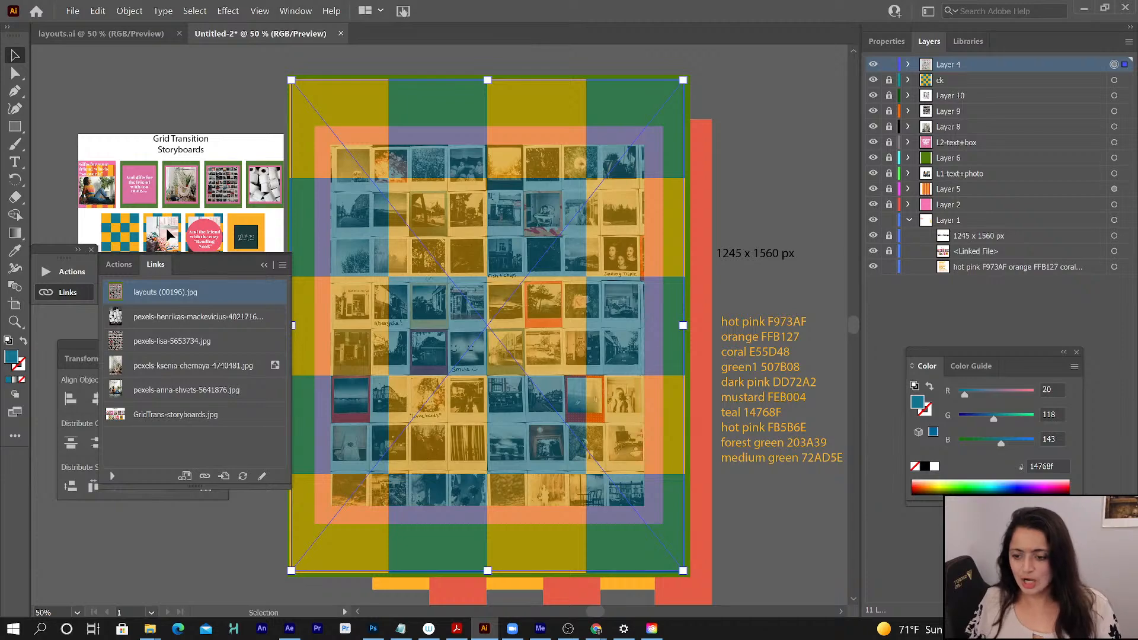
# - Try to relink the Layer 4 reference image to the window-seat photo with patterned cushions from the Links folder
pyautogui.click(204, 475)
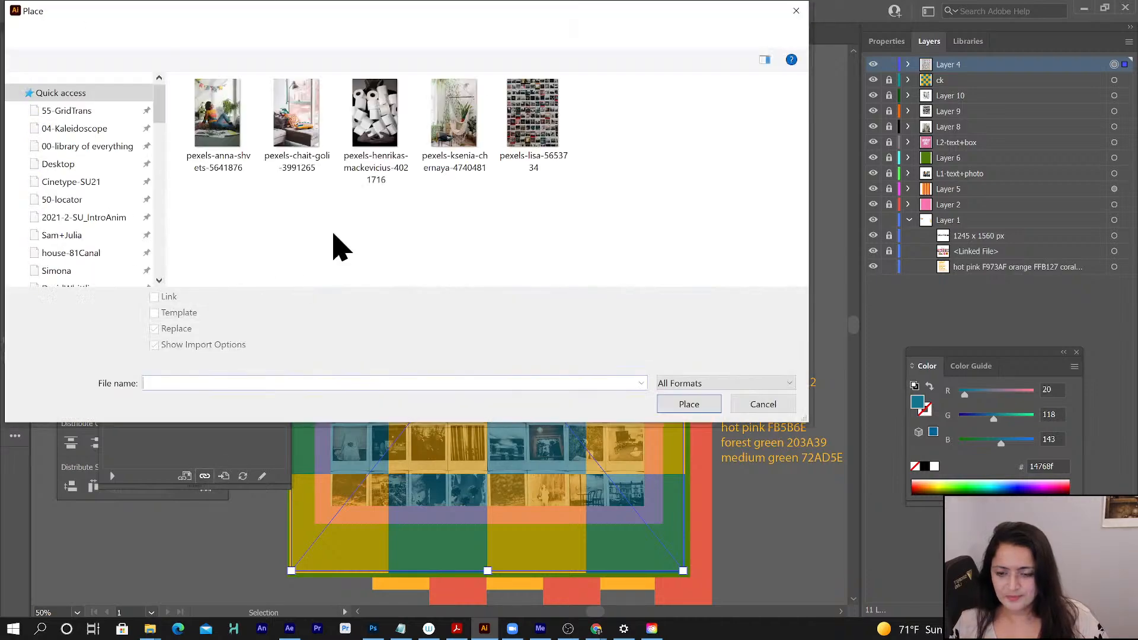
pyautogui.click(294, 127)
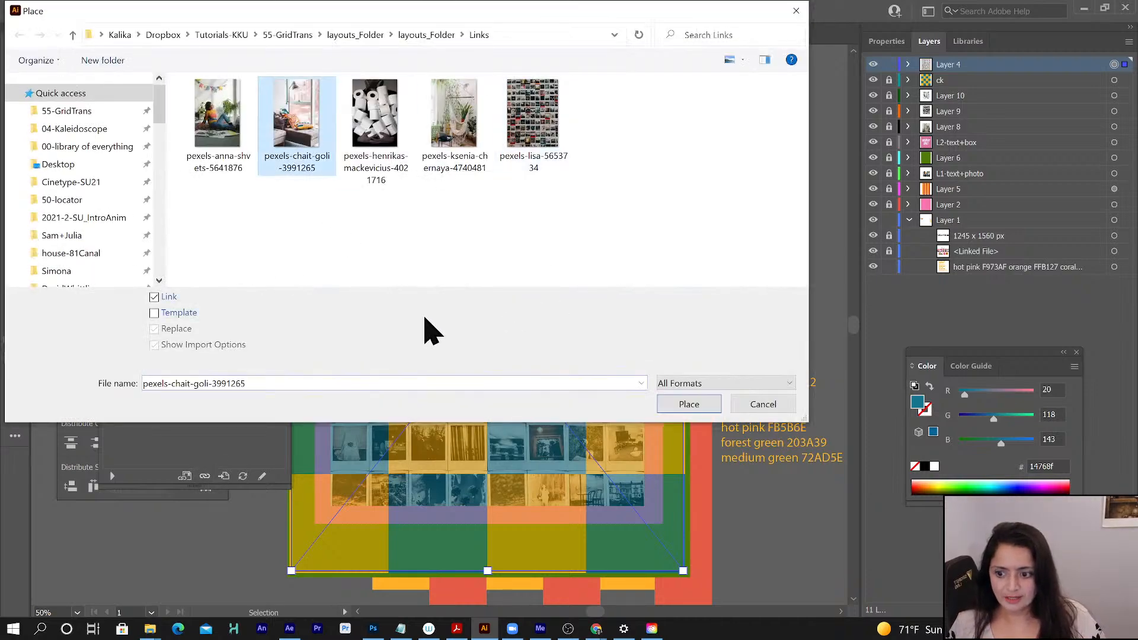
pyautogui.click(689, 404)
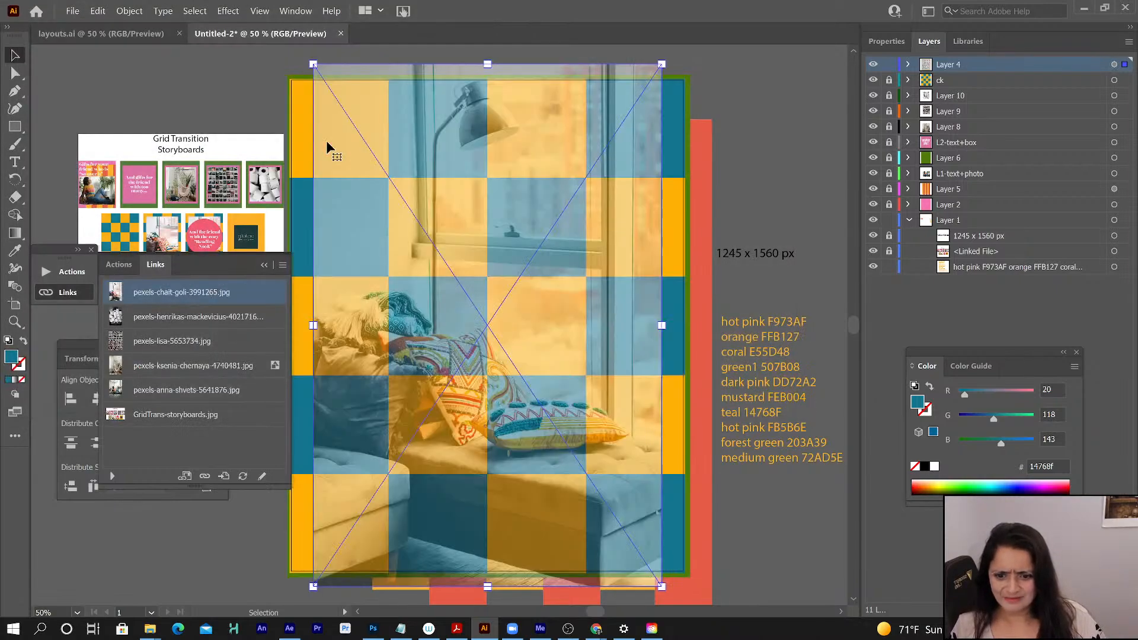
pyautogui.press('a')
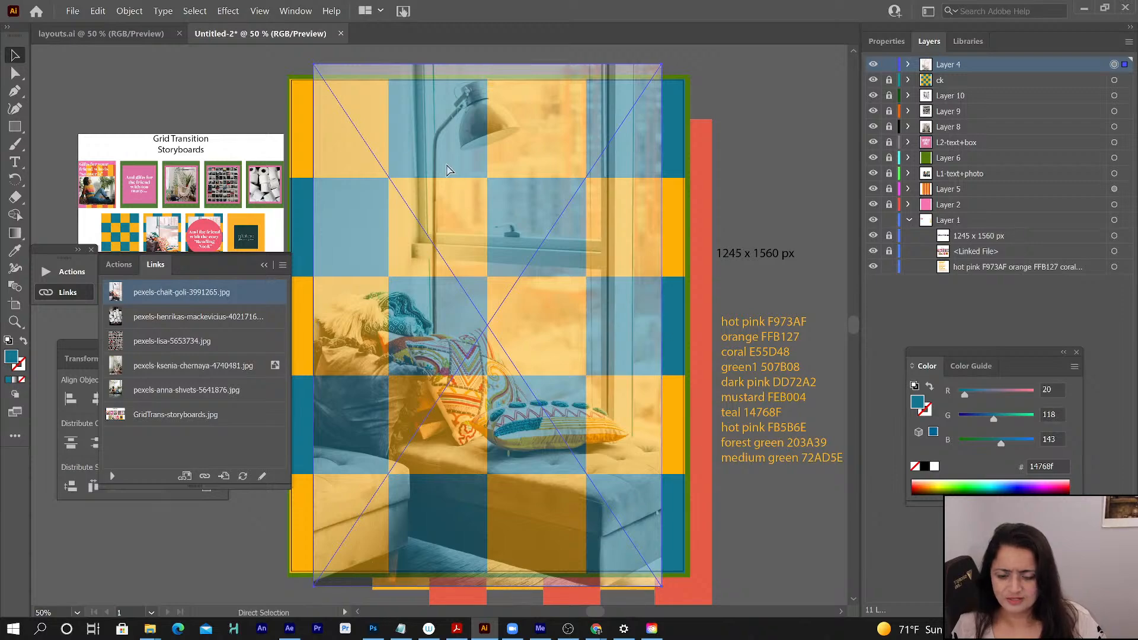
pyautogui.hotkey('ctrl', 'z')
pyautogui.press('v')
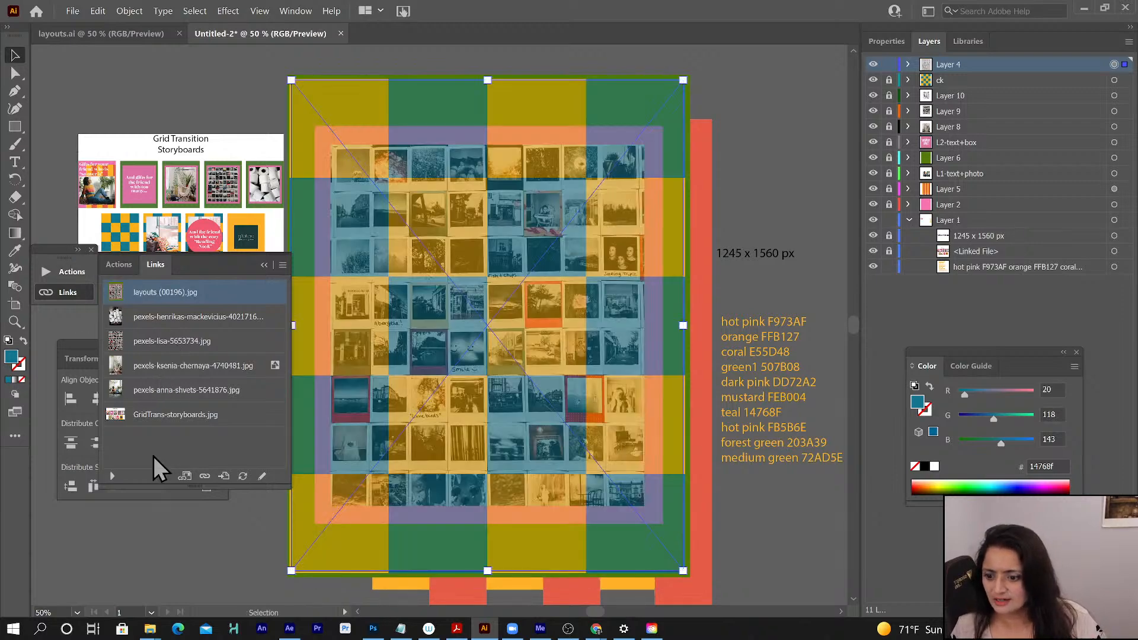
# - Relink the Layer 4 reference image to layouts (00293) from the boards folder inside 55-GridTrans
pyautogui.click(204, 476)
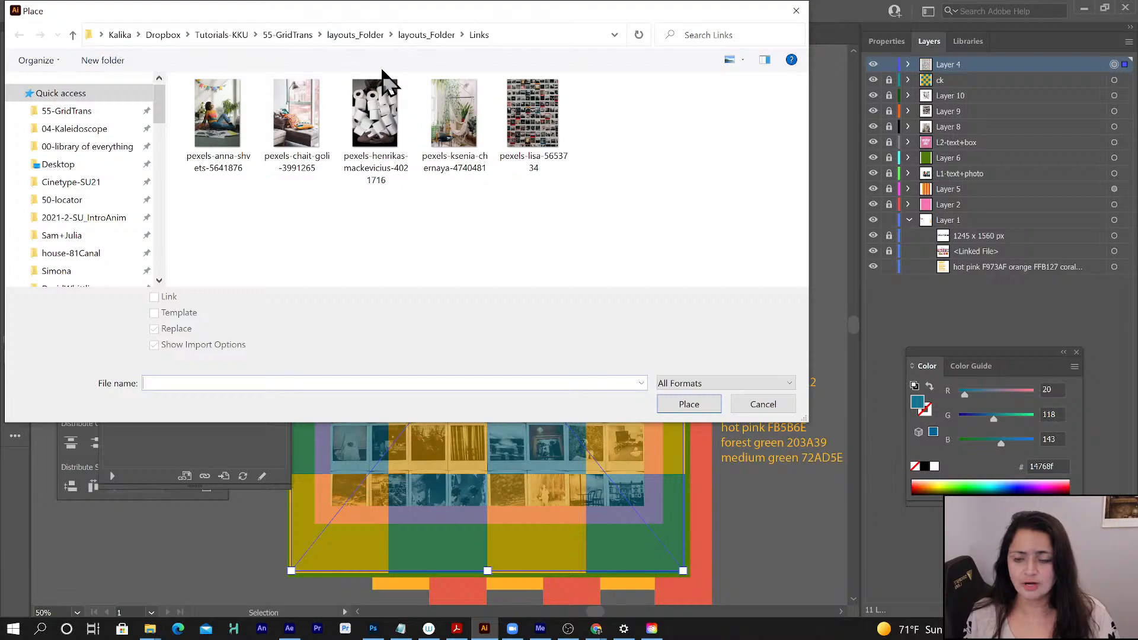
pyautogui.click(420, 37)
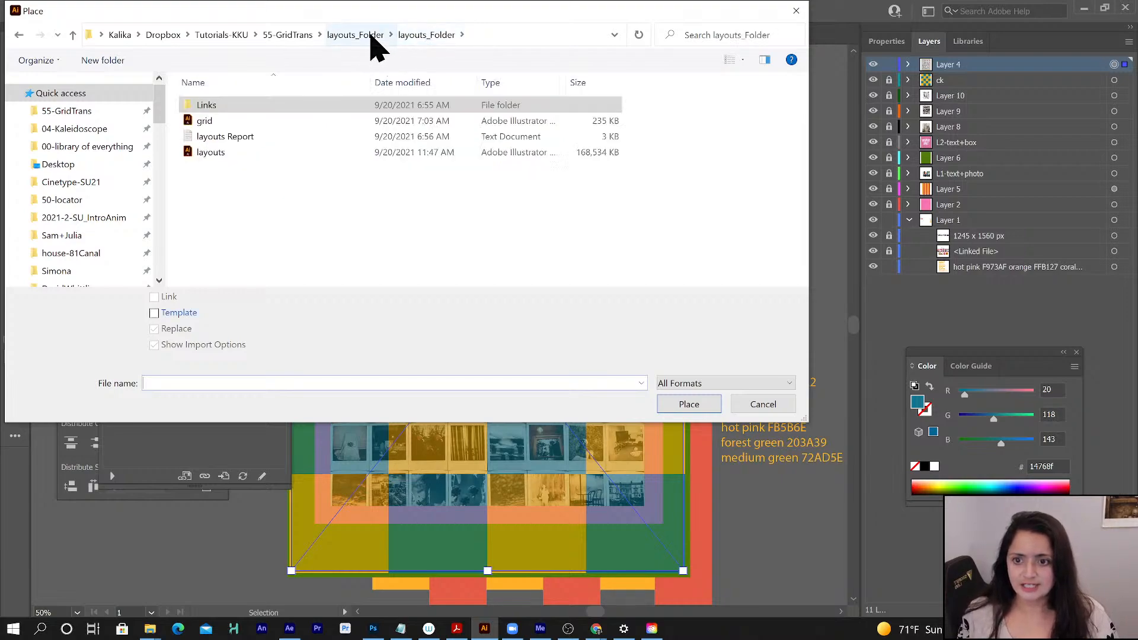
pyautogui.click(359, 38)
pyautogui.click(301, 36)
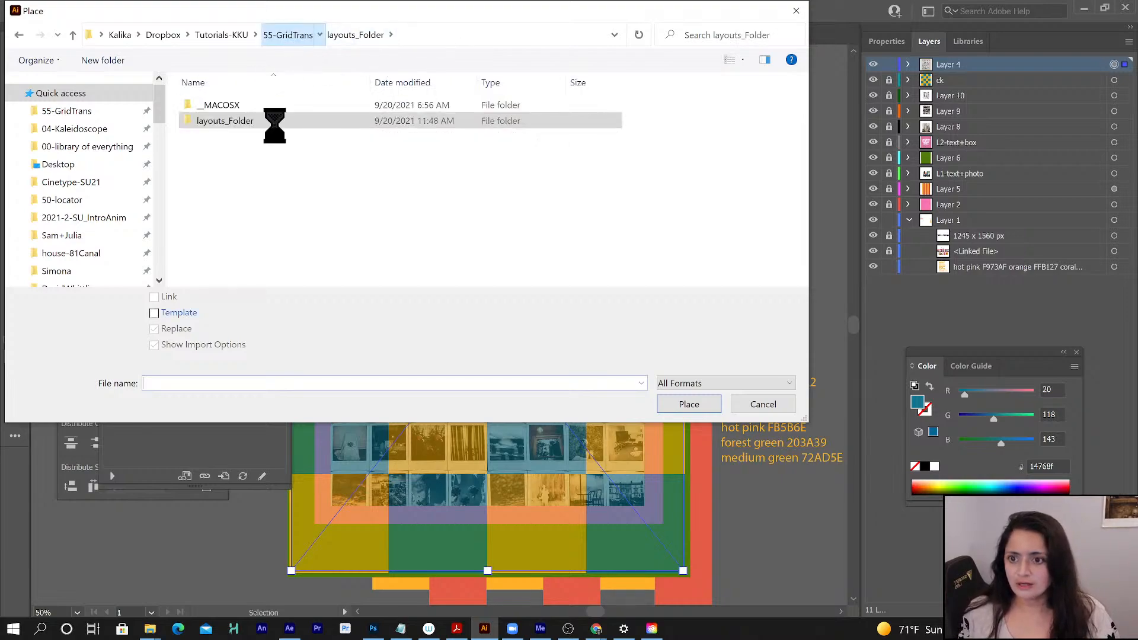
pyautogui.doubleClick(231, 88)
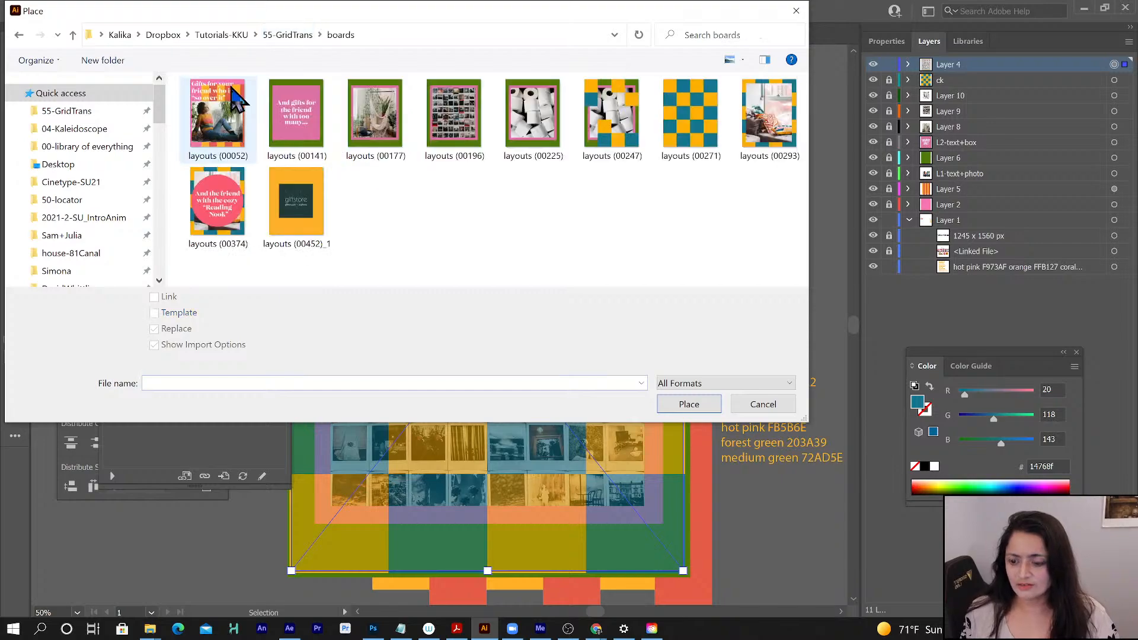
pyautogui.click(771, 121)
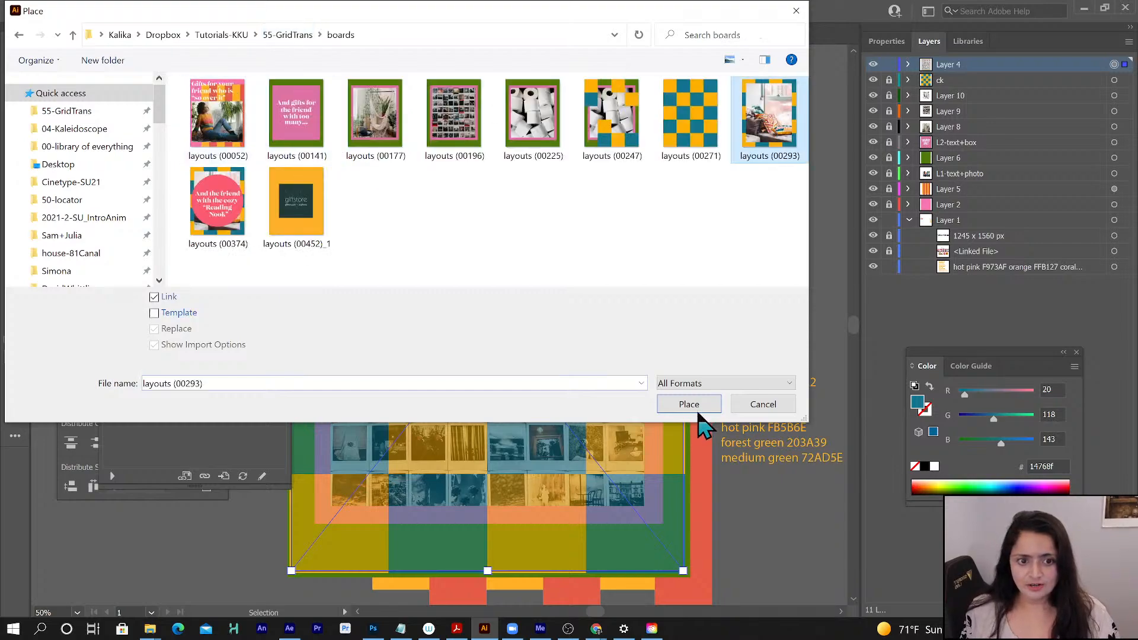
pyautogui.click(689, 405)
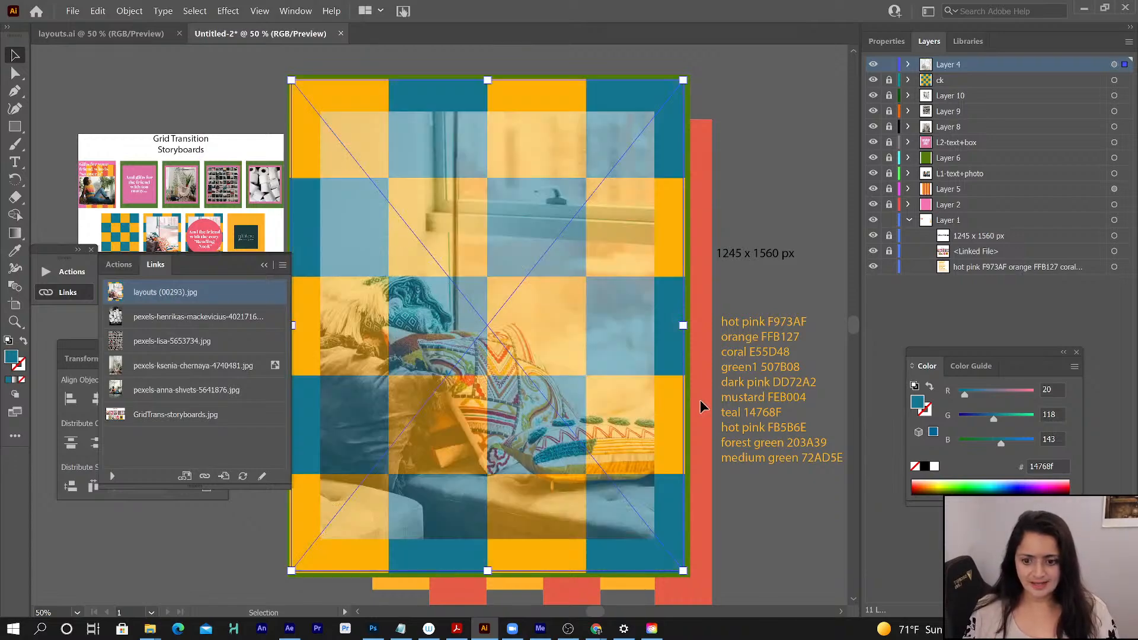
# - Lock Layer 4 and add a new layer directly beneath it, above the ck layer
pyautogui.click(888, 64)
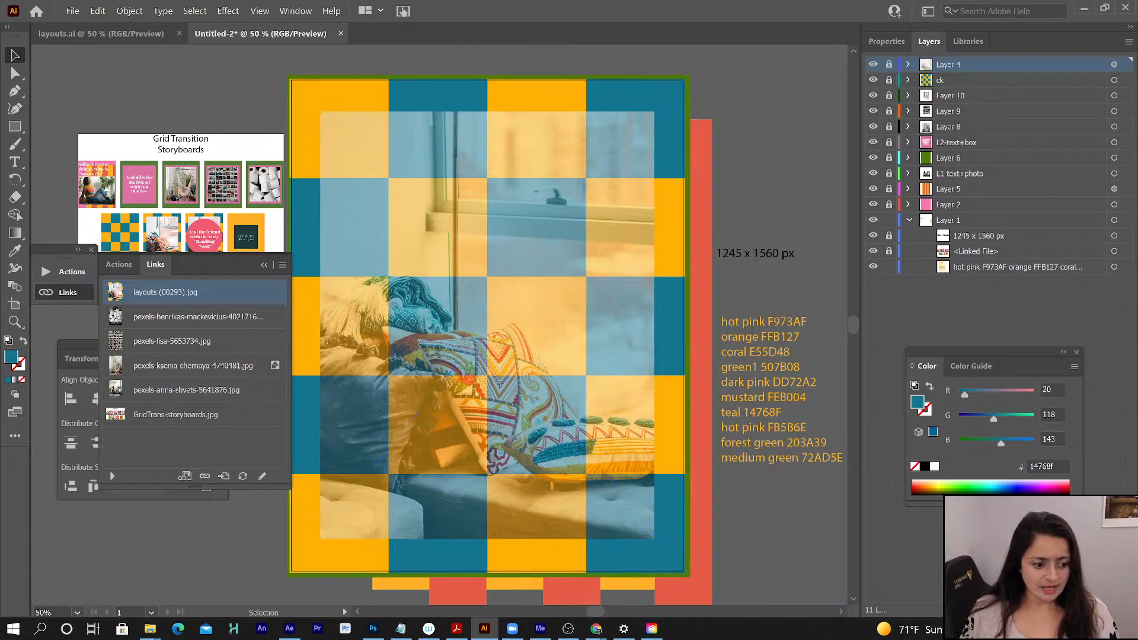
pyautogui.hotkey('ctrl', 'l')
pyautogui.moveTo(947, 68)
pyautogui.mouseDown()
pyautogui.moveTo(953, 110)
pyautogui.moveTo(952, 88)
pyautogui.mouseUp()
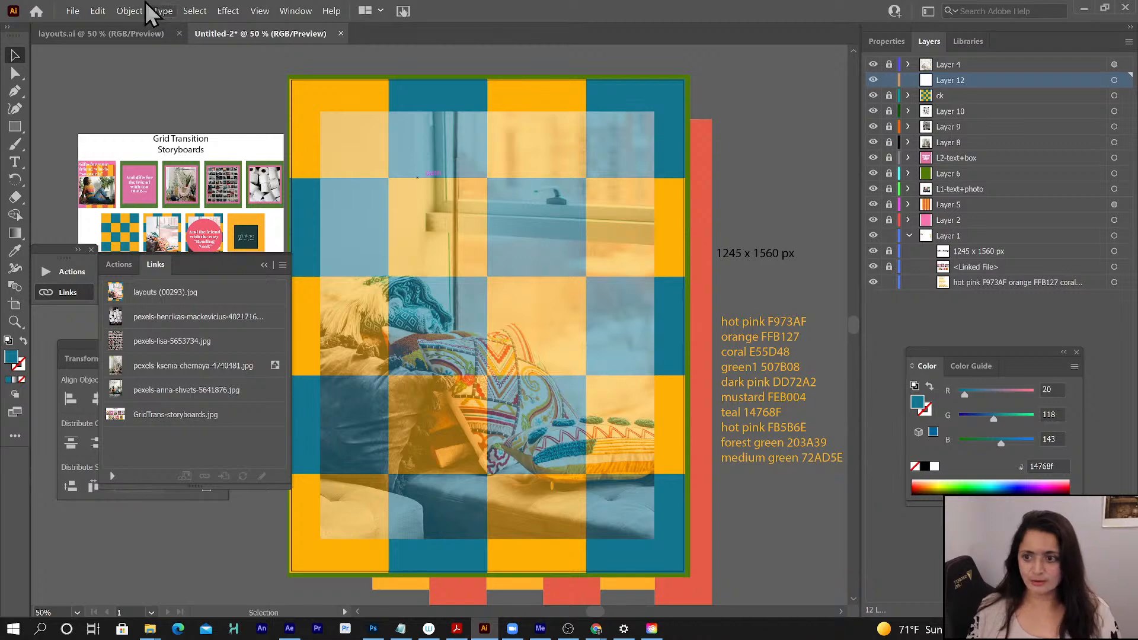
# - Place the window-seat photo with patterned cushions from the layouts_Folder Links folder on Layer 12, sized larger than the artboard
pyautogui.click(73, 12)
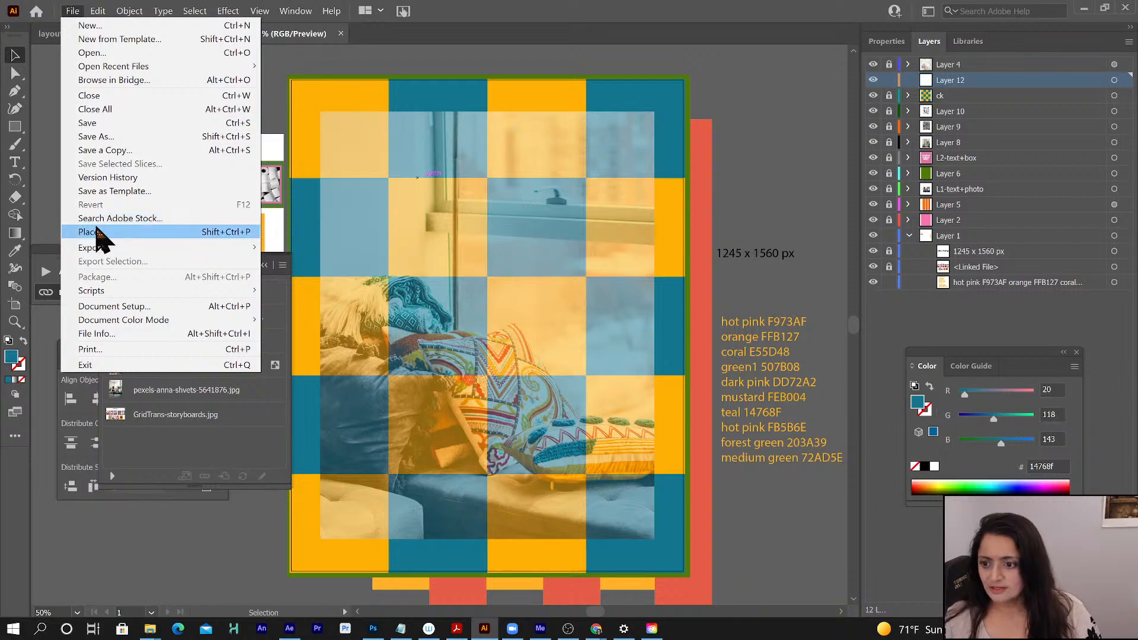
pyautogui.click(99, 232)
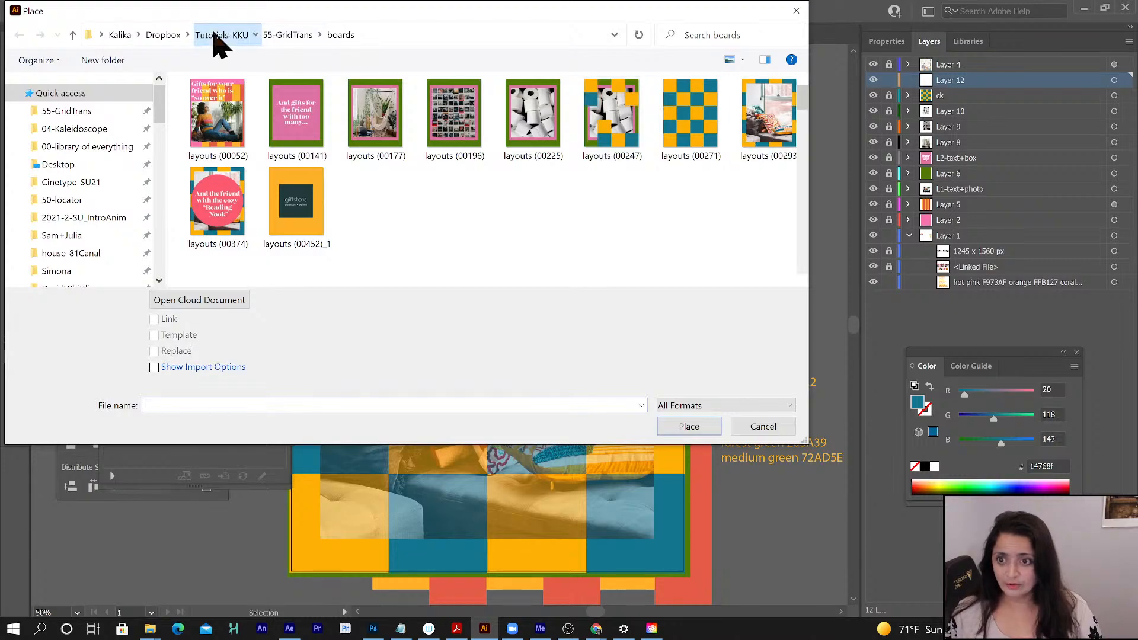
pyautogui.click(216, 35)
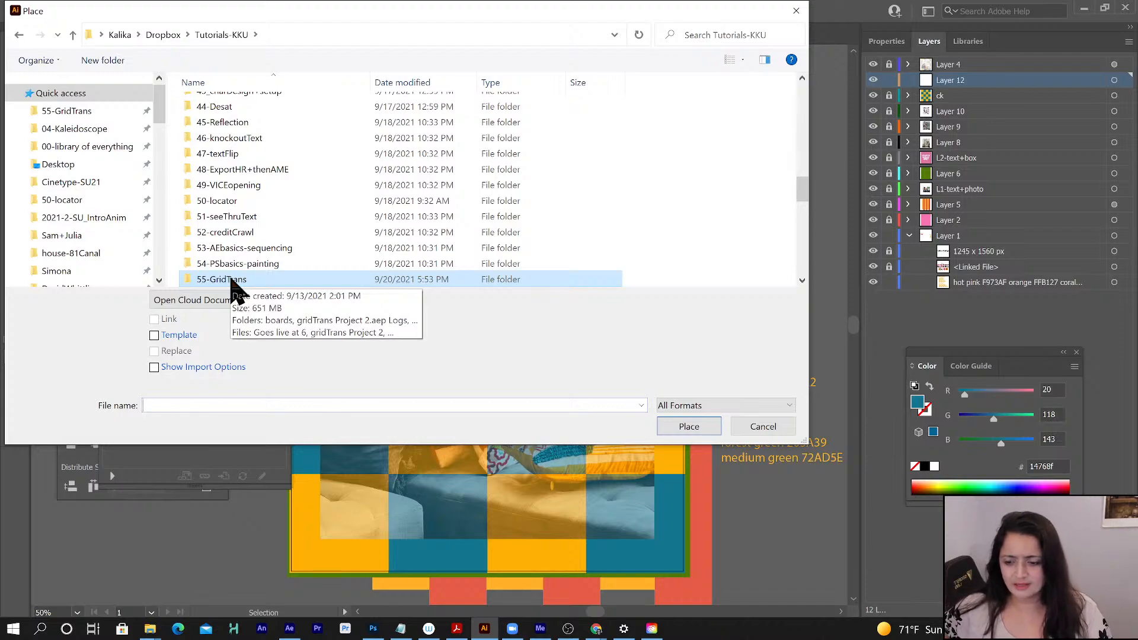
pyautogui.scroll(-1, 232, 280)
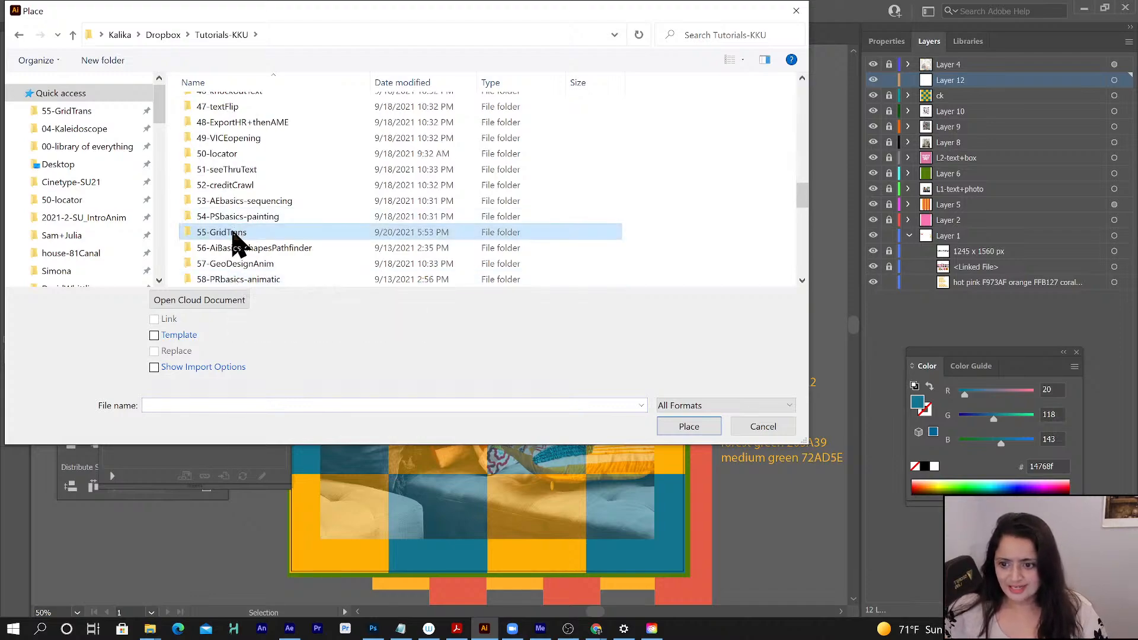
pyautogui.doubleClick(233, 233)
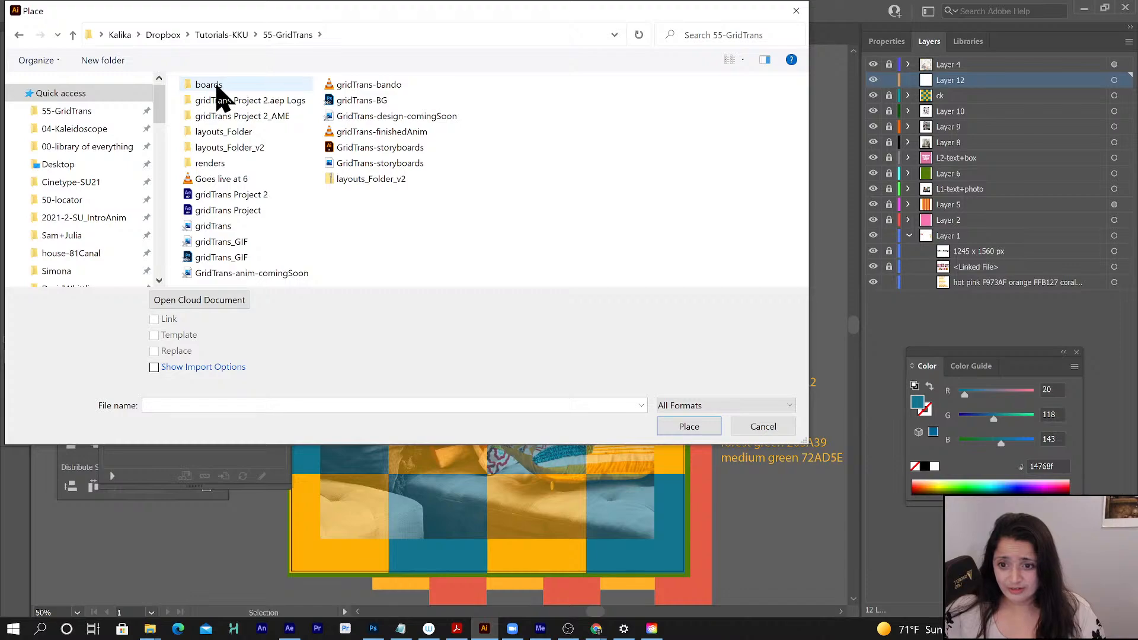
pyautogui.doubleClick(225, 132)
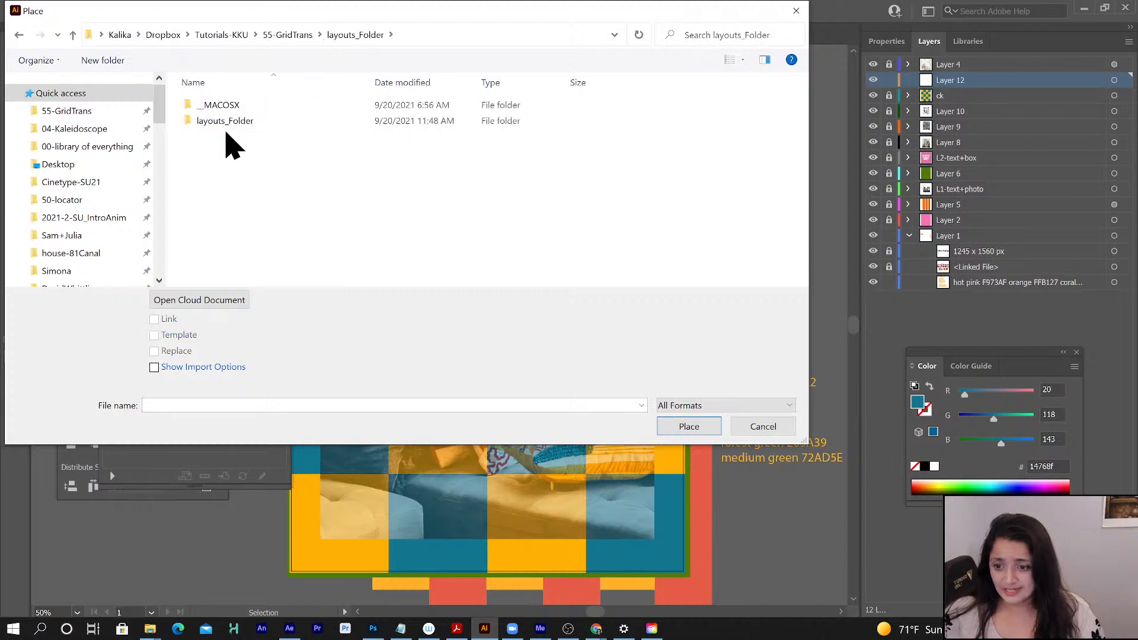
pyautogui.doubleClick(222, 122)
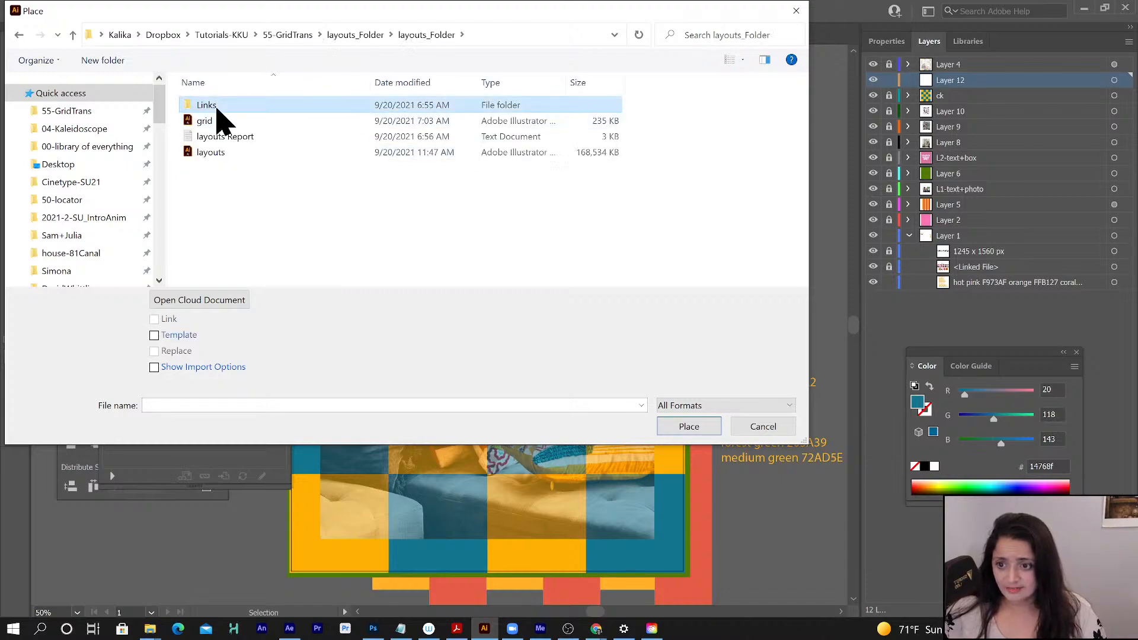
pyautogui.doubleClick(218, 108)
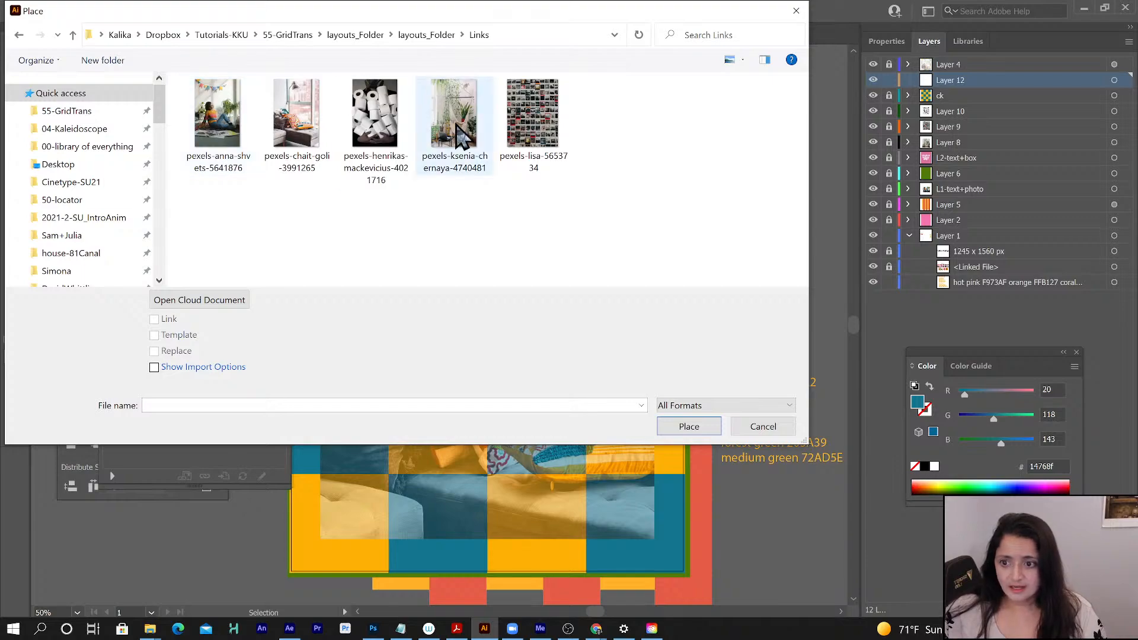
pyautogui.click(287, 124)
pyautogui.click(690, 428)
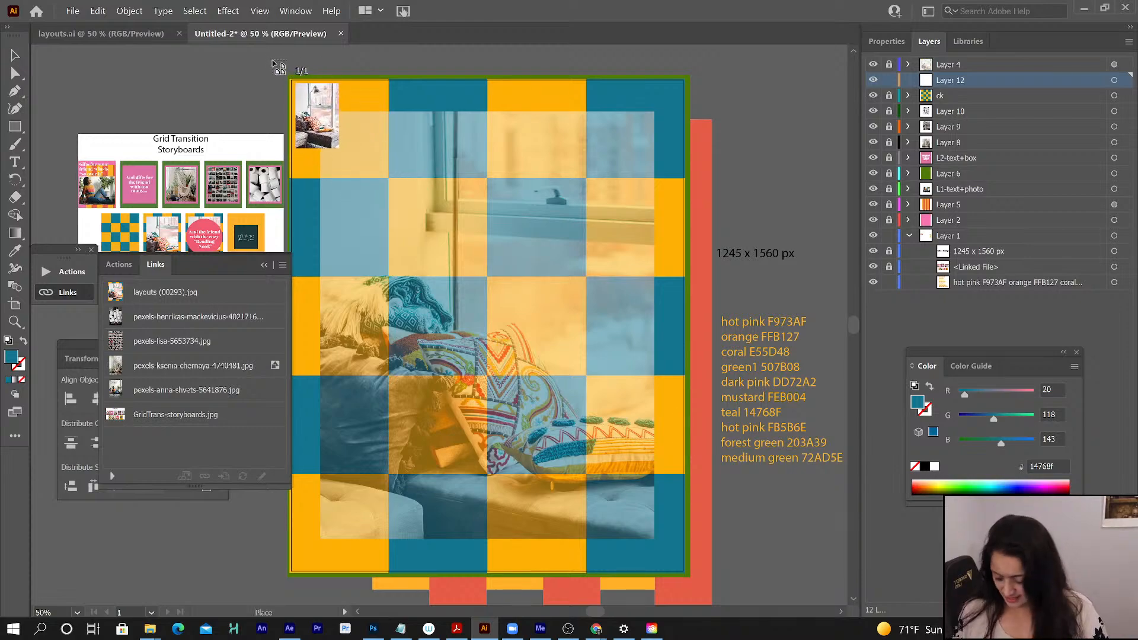
pyautogui.moveTo(273, 61); pyautogui.dragTo(834, 585)
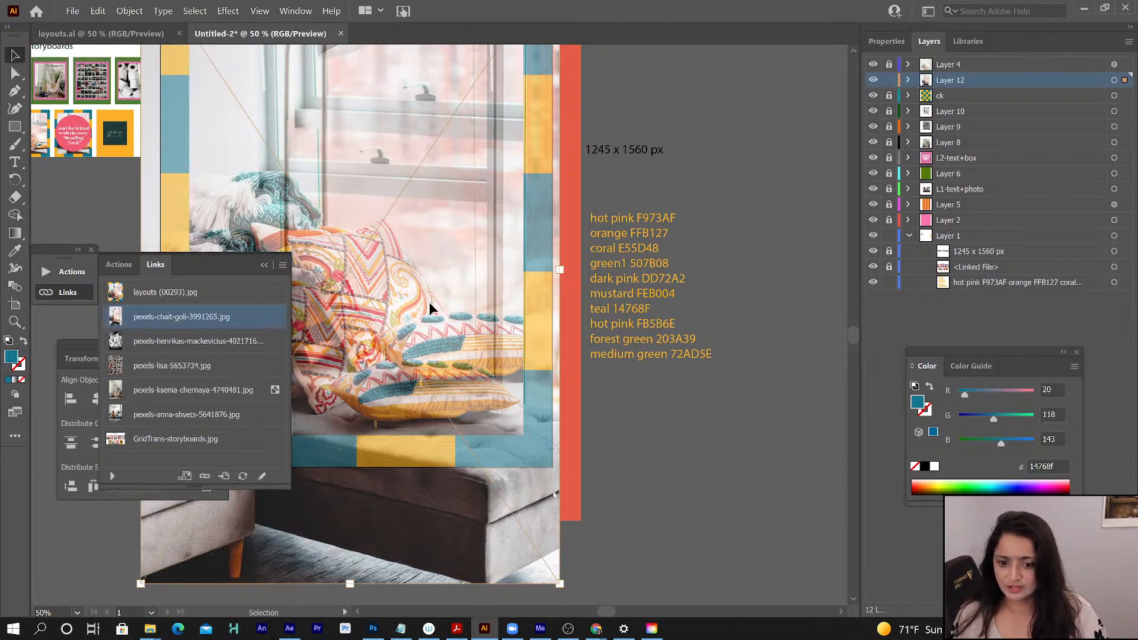
# - Move the placed window-seat photo until its cushions and window roughly line up with the semi-transparent reference
pyautogui.moveTo(430, 306); pyautogui.dragTo(448, 271)
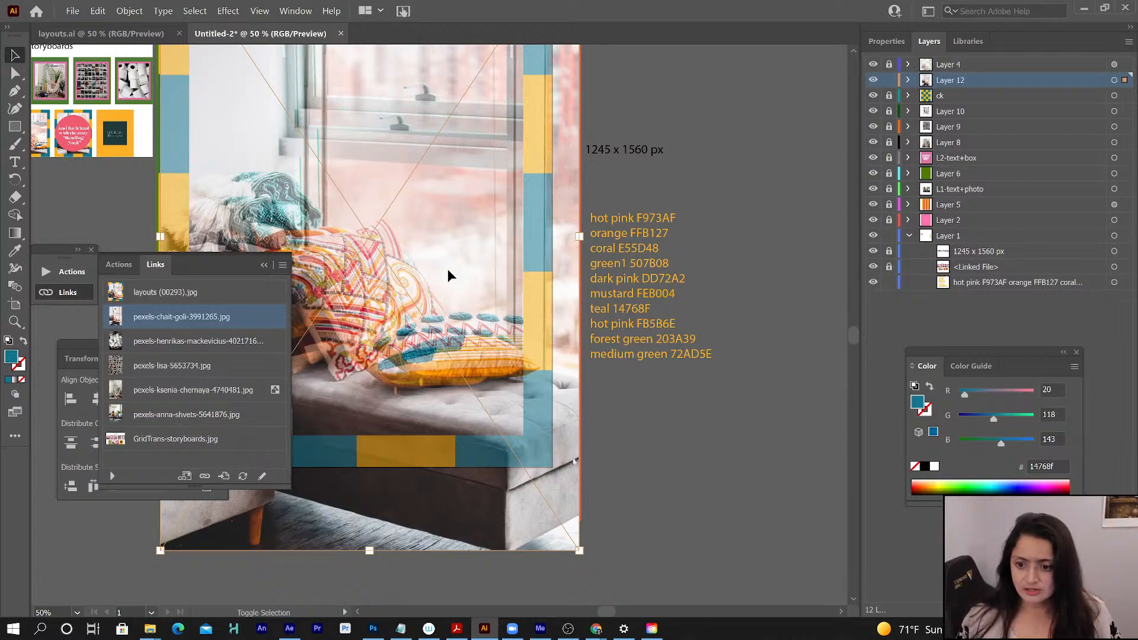
pyautogui.hotkey('shift', 'Up')
pyautogui.hotkey('shift', 'Up')
pyautogui.hotkey('shift', 'Up')
pyautogui.hotkey('shift', 'Up')
pyautogui.hotkey('shift', 'Up')
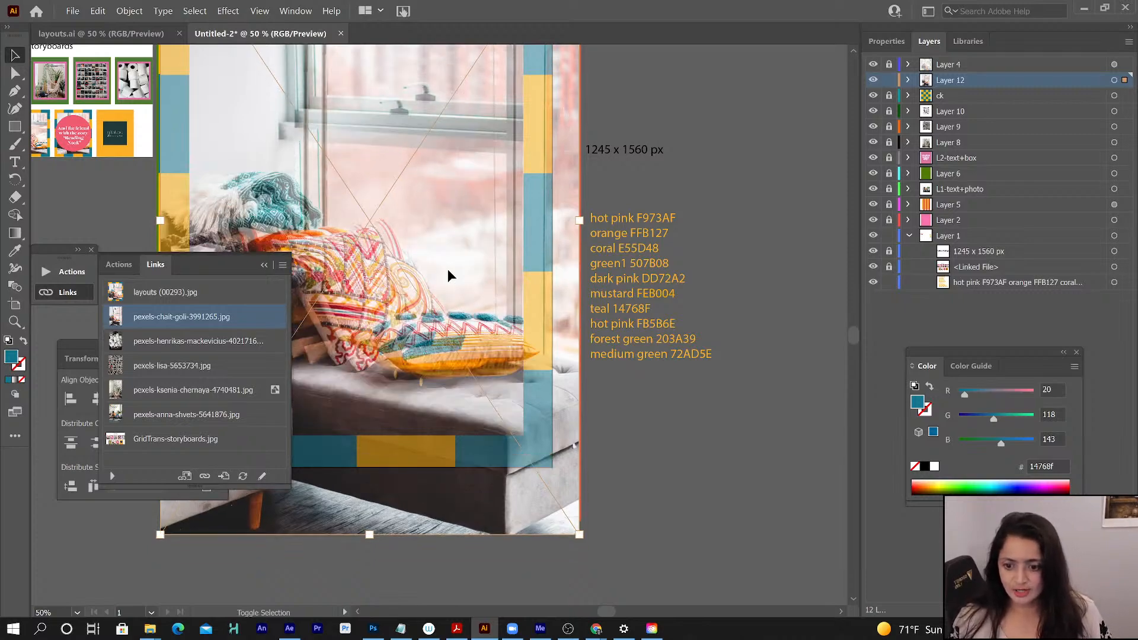
pyautogui.hotkey('shift', 'Up')
pyautogui.hotkey('shift', 'Right')
pyautogui.hotkey('shift', 'Right')
pyautogui.hotkey('shift', 'Right')
pyautogui.hotkey('shift', 'Right')
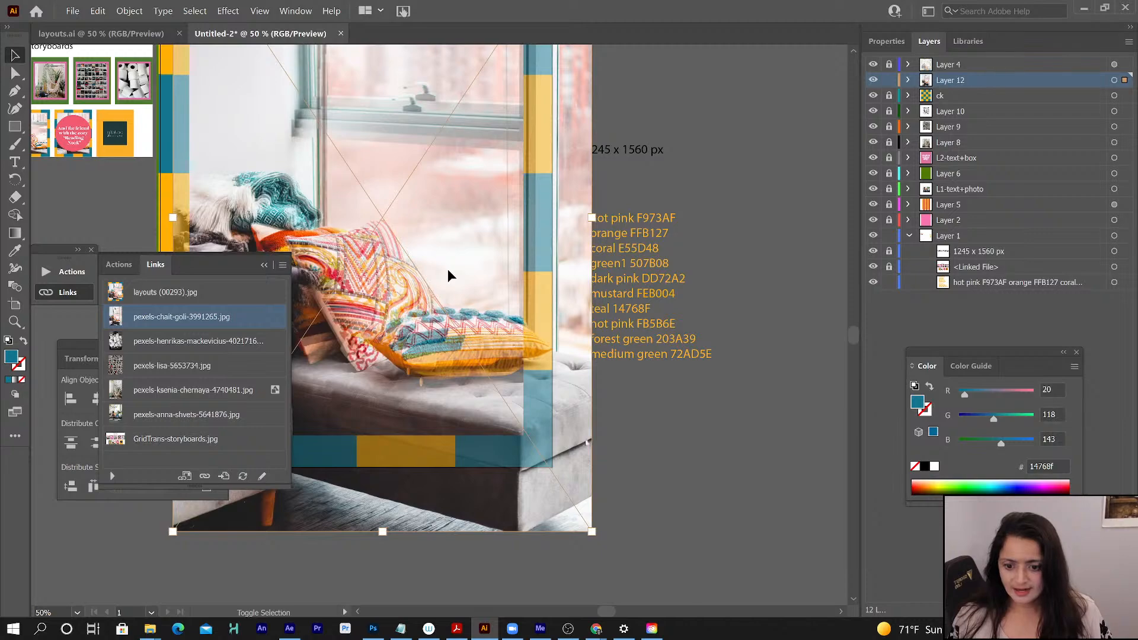
pyautogui.hotkey('shift', 'Down')
pyautogui.hotkey('shift', 'Down')
pyautogui.hotkey('shift', 'Down')
pyautogui.hotkey('shift', 'Down')
pyautogui.hotkey('shift', 'Right')
pyautogui.hotkey('shift', 'Right')
pyautogui.hotkey('shift', 'Right')
pyautogui.hotkey('shift', 'Down')
pyautogui.hotkey('shift', 'Down')
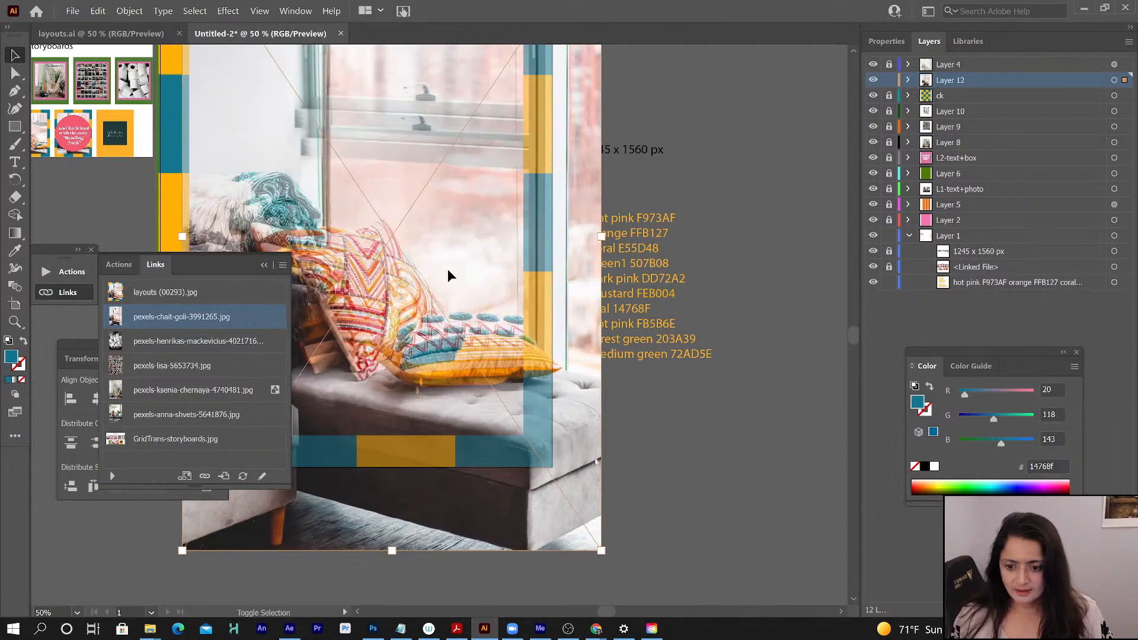
pyautogui.hotkey('shift', 'Right')
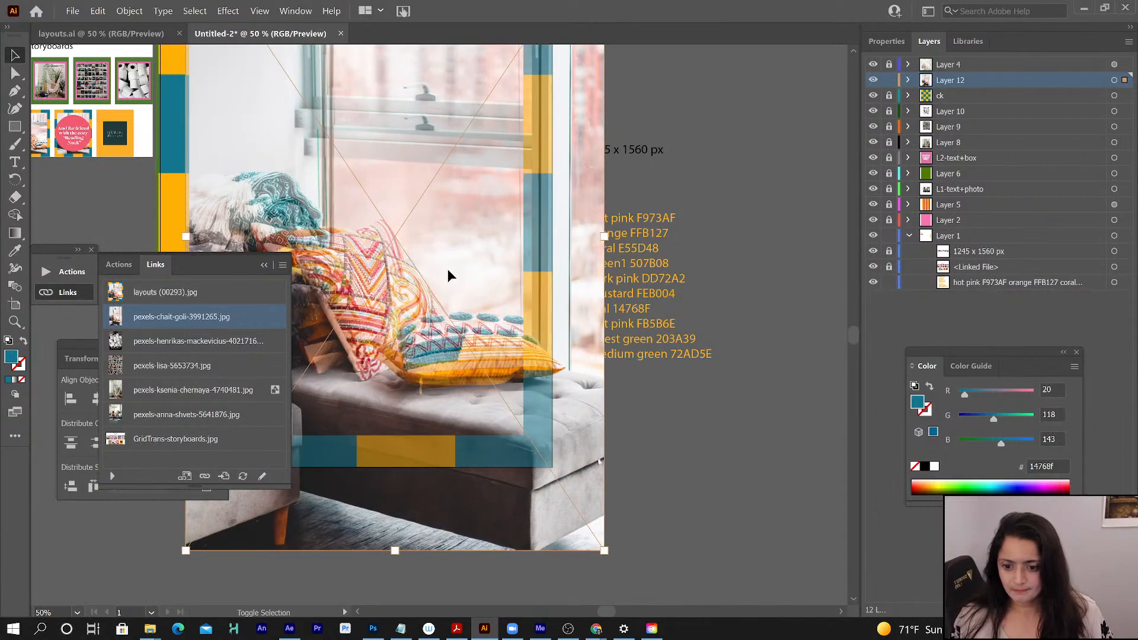
pyautogui.hotkey('shift', 'Up')
pyautogui.hotkey('shift', 'Up')
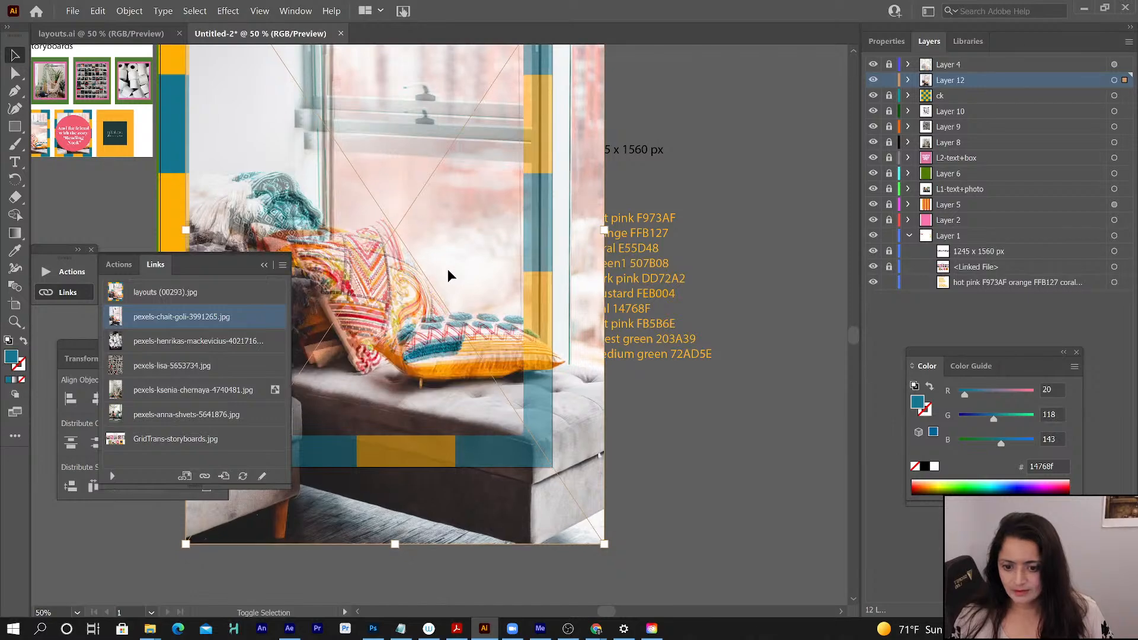
pyautogui.hotkey('shift', 'Up')
pyautogui.hotkey('shift', 'Up')
pyautogui.hotkey('shift', 'Left')
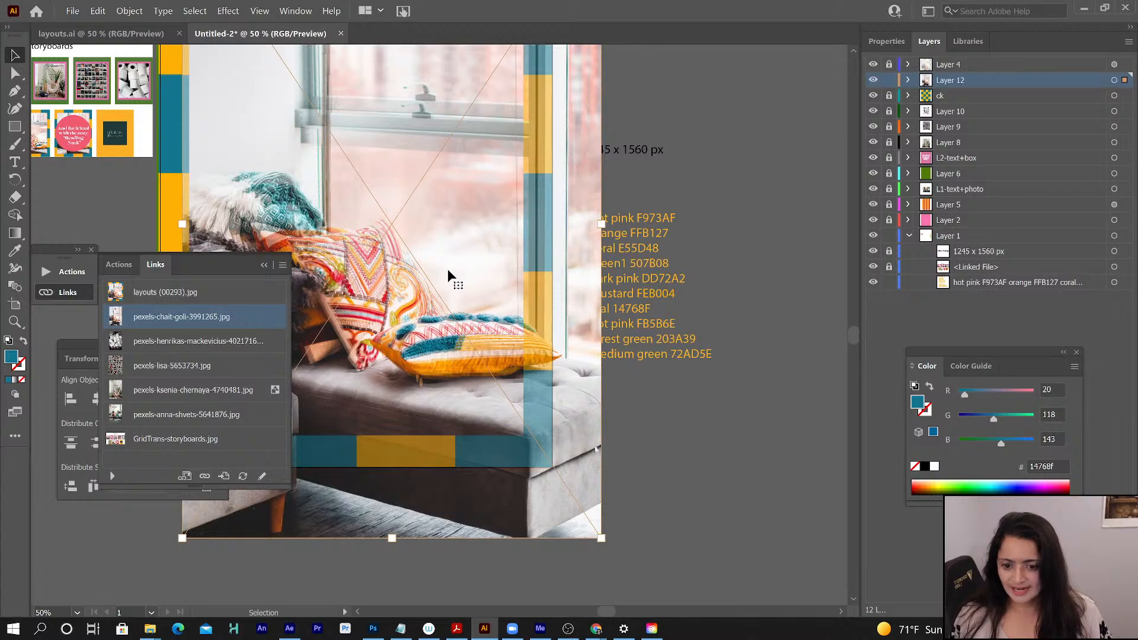
# - Fine-tune the window-seat photo's position in small nudges to match the cushions in the reference
pyautogui.press('Left')
pyautogui.press('Left')
pyautogui.press('Left')
pyautogui.press('Down')
pyautogui.press('Down')
pyautogui.press('Down')
pyautogui.press('Down')
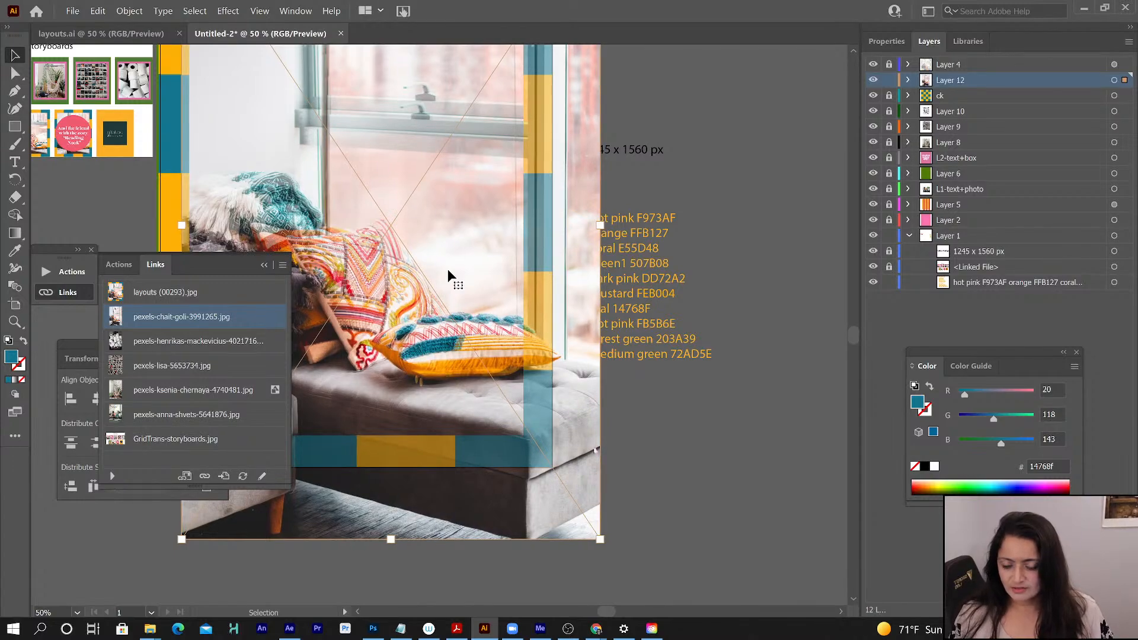
pyautogui.press('Right')
pyautogui.press('Right')
pyautogui.press('Down')
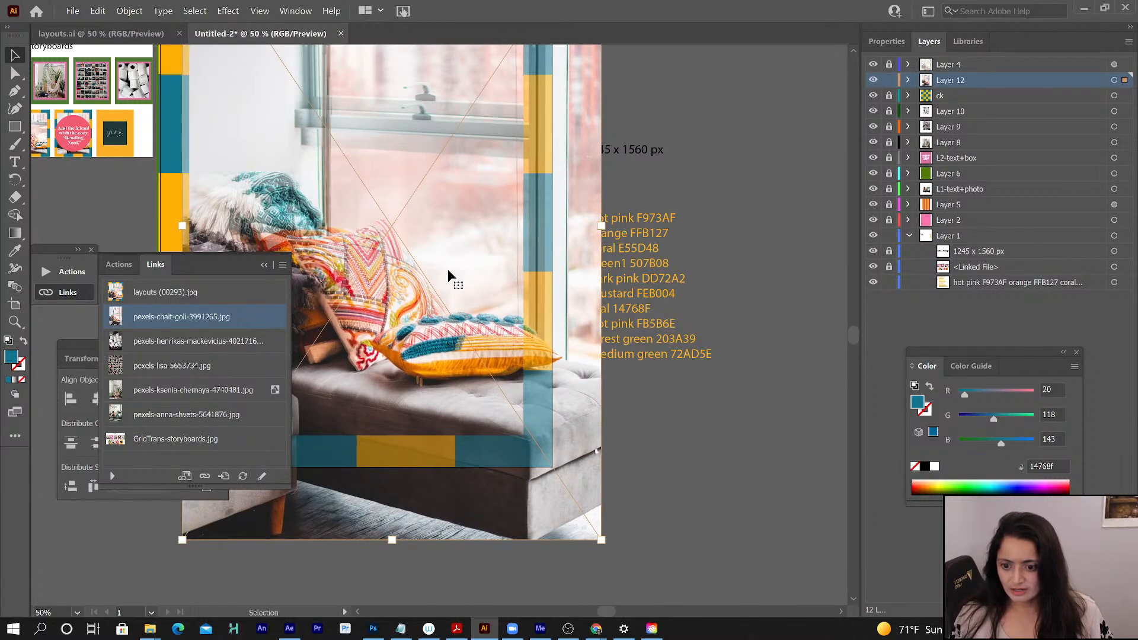
pyautogui.hotkey('shift', 'Left')
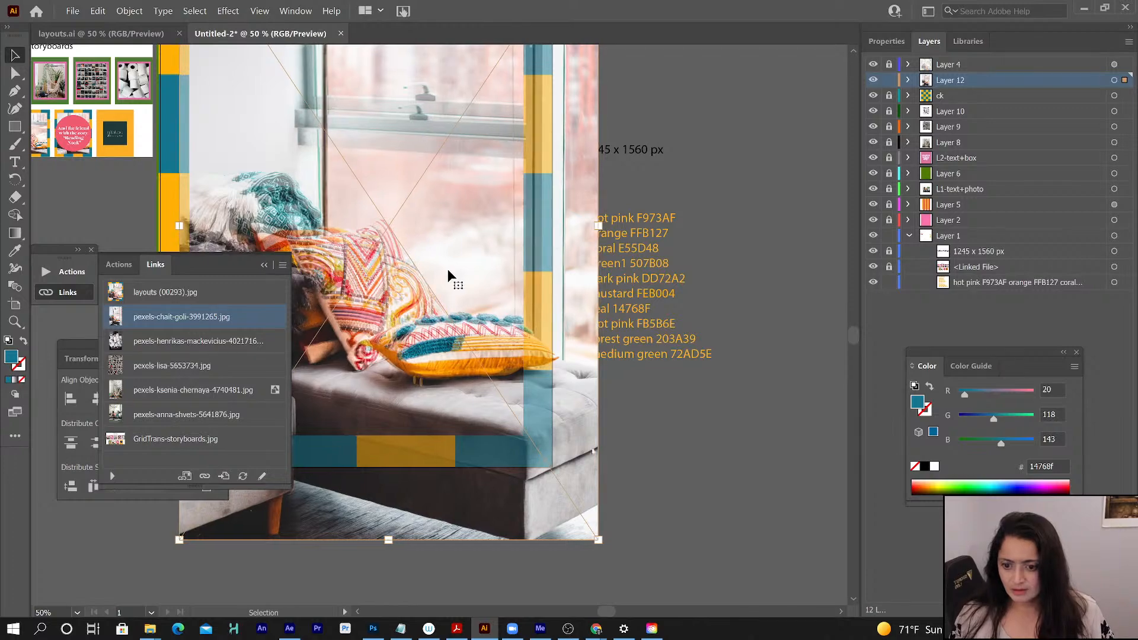
pyautogui.press('Left')
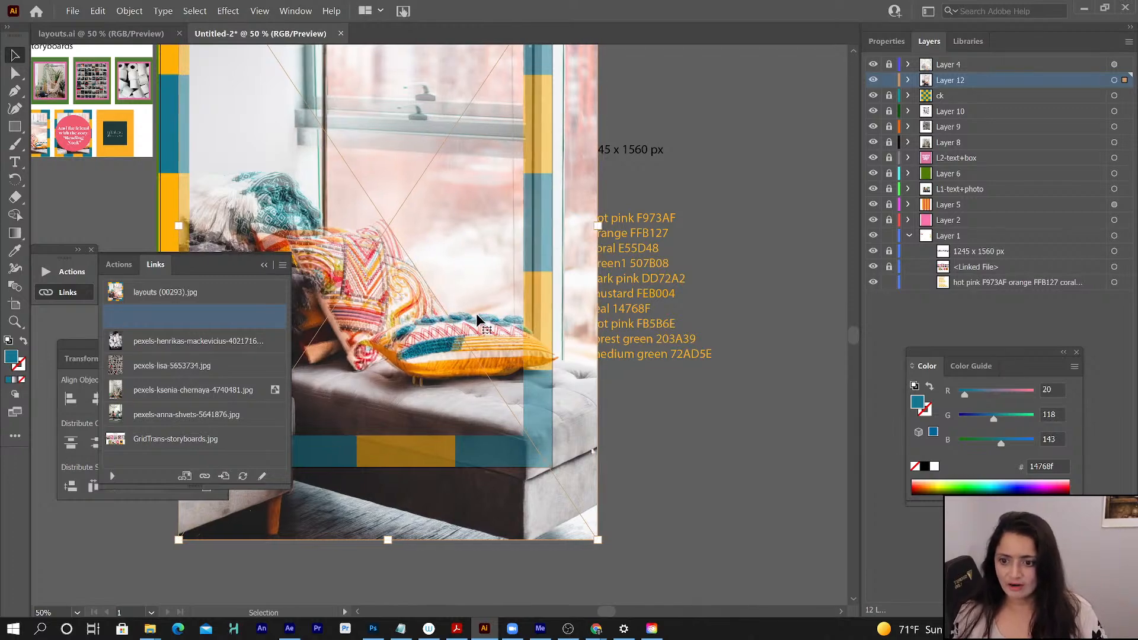
pyautogui.press('Left')
# - Draw a teal rectangle matching the reference's inner photo area over the window-seat photo and select it within Layer 12's contents
pyautogui.press('a')
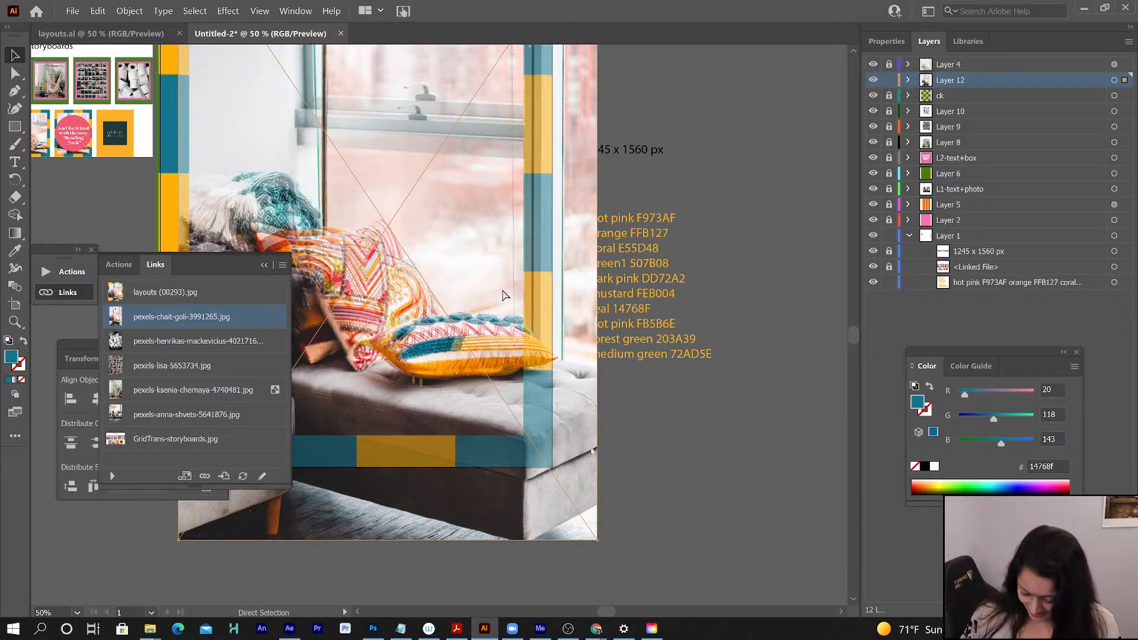
pyautogui.hotkey('ctrl', '-')
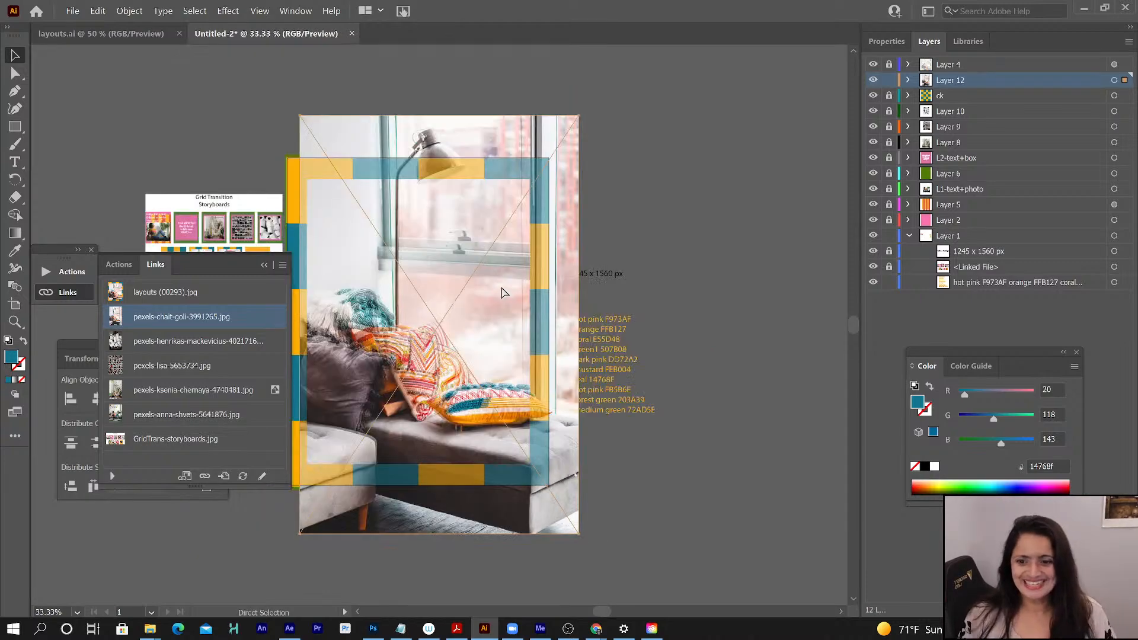
pyautogui.press('v')
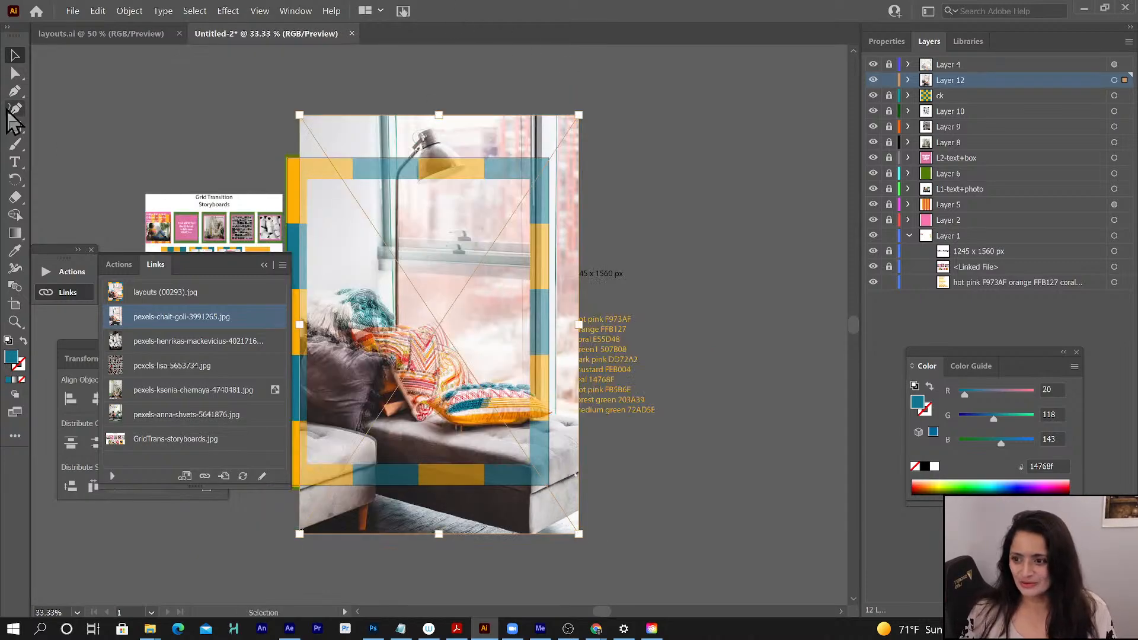
pyautogui.click(15, 128)
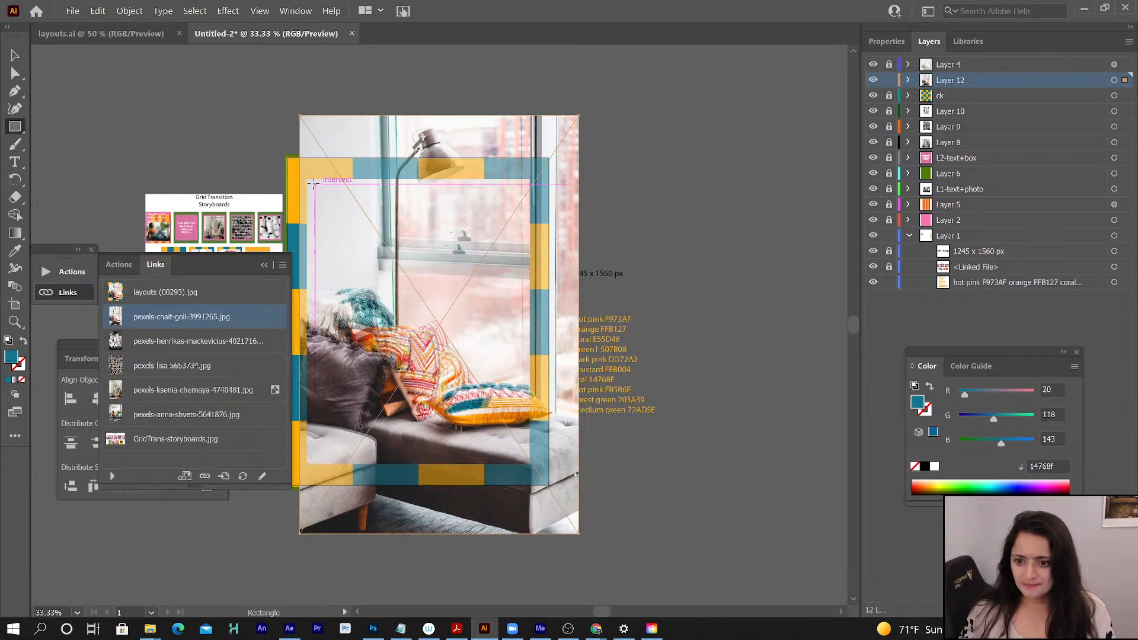
pyautogui.moveTo(307, 177); pyautogui.dragTo(529, 464)
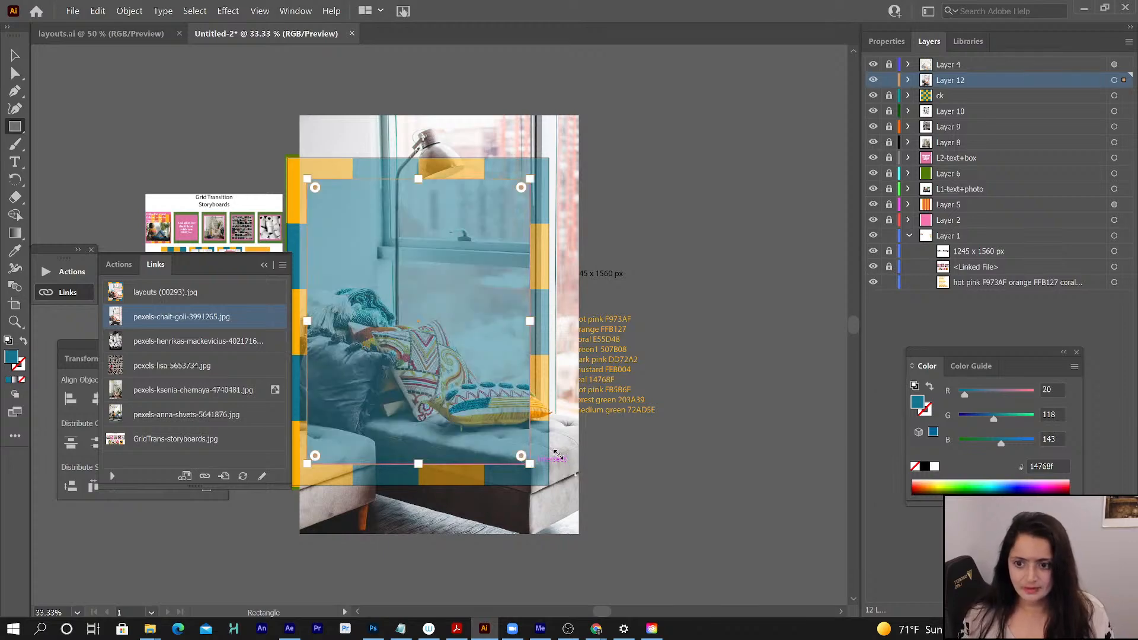
pyautogui.click(909, 80)
pyautogui.click(990, 96)
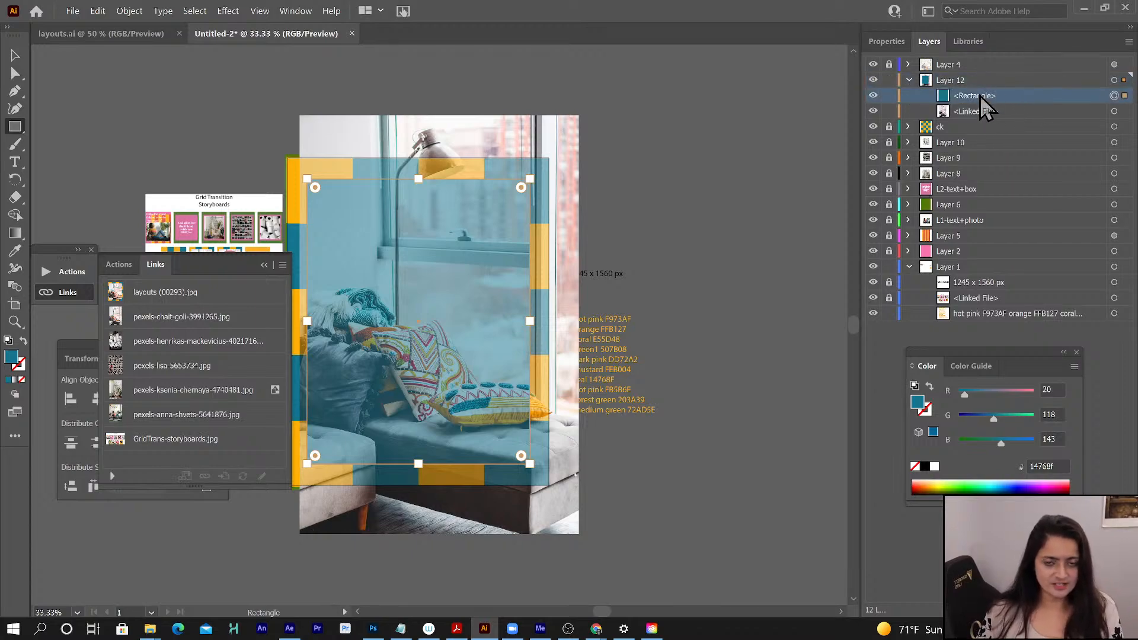
# - Select both the rectangle and the window-seat photo on Layer 12 and make a clipping mask from them
pyautogui.keyDown('shift'); pyautogui.click(985, 112); pyautogui.keyUp('shift')
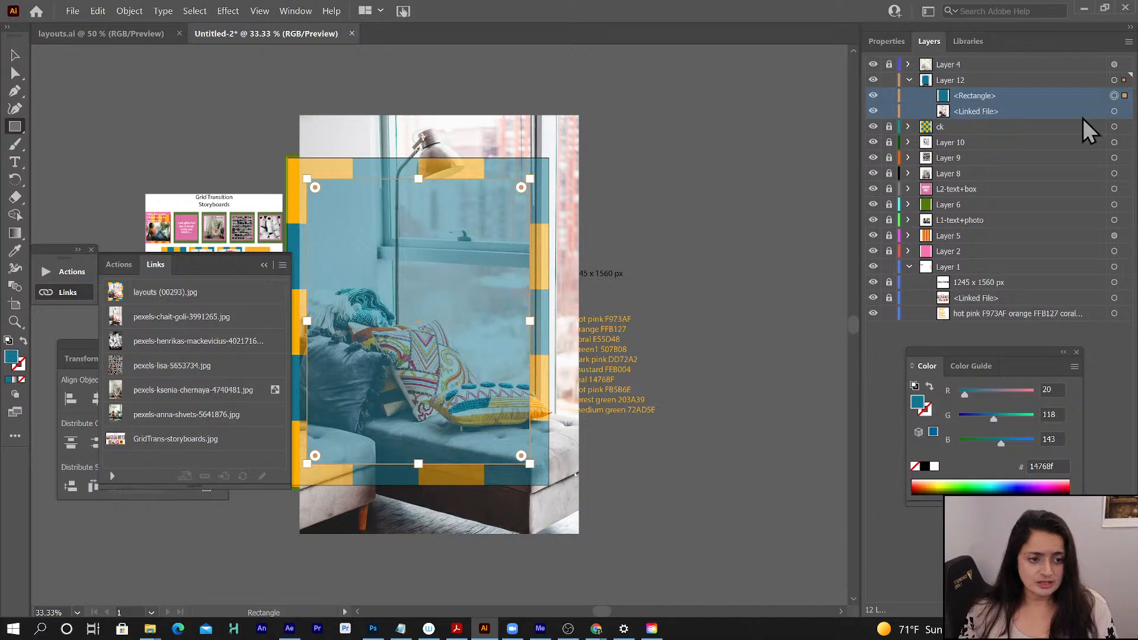
pyautogui.keyDown('shift'); pyautogui.click(1114, 112); pyautogui.keyUp('shift')
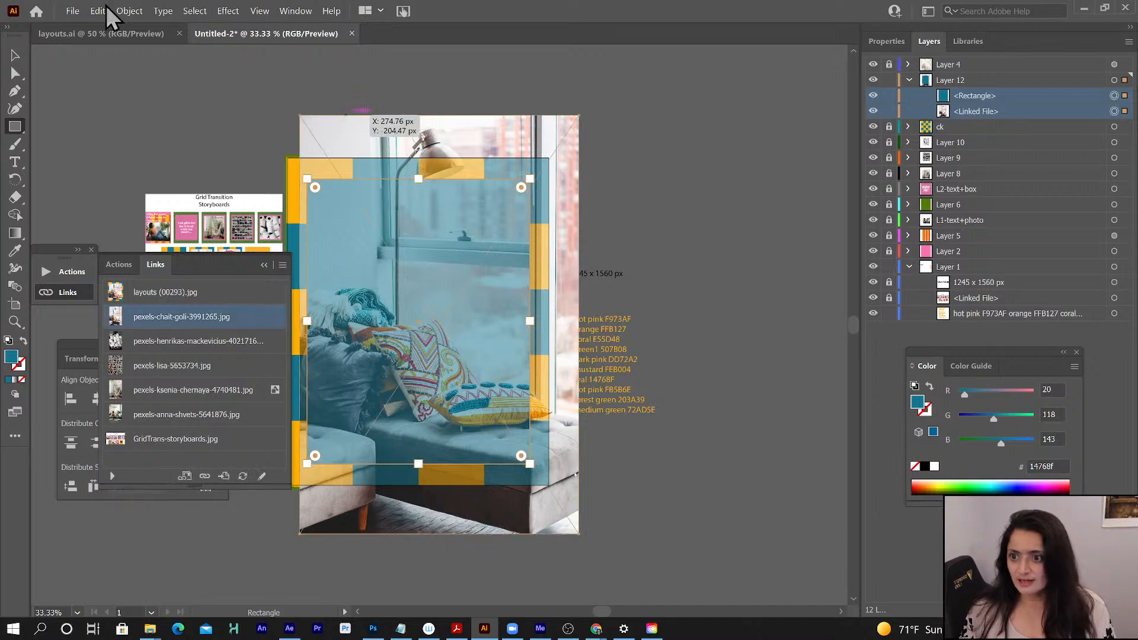
pyautogui.click(130, 10)
pyautogui.moveTo(203, 436)
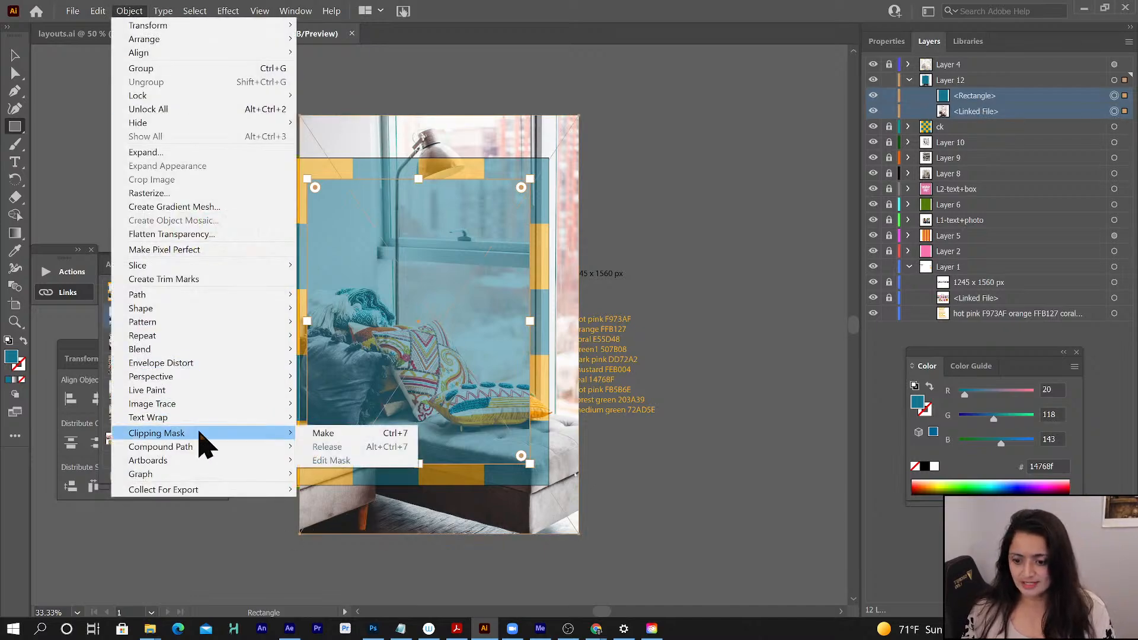
pyautogui.click(325, 433)
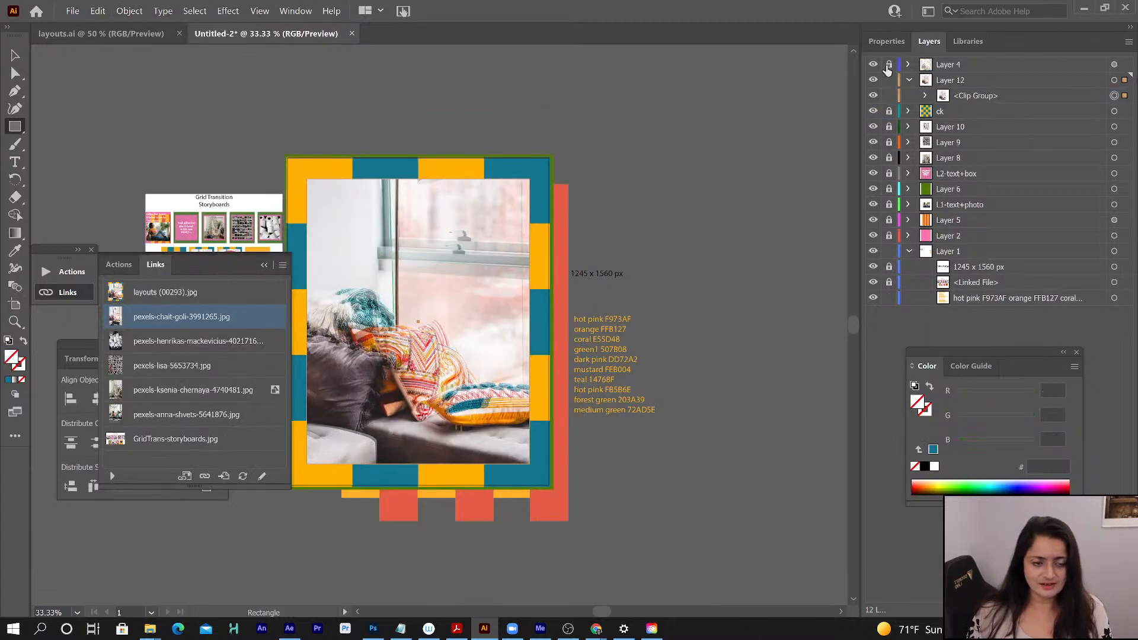
# - Compare the clipped window-seat photo with the Layer 4 reference by toggling the reference's visibility, and leave it hidden
pyautogui.click(873, 65)
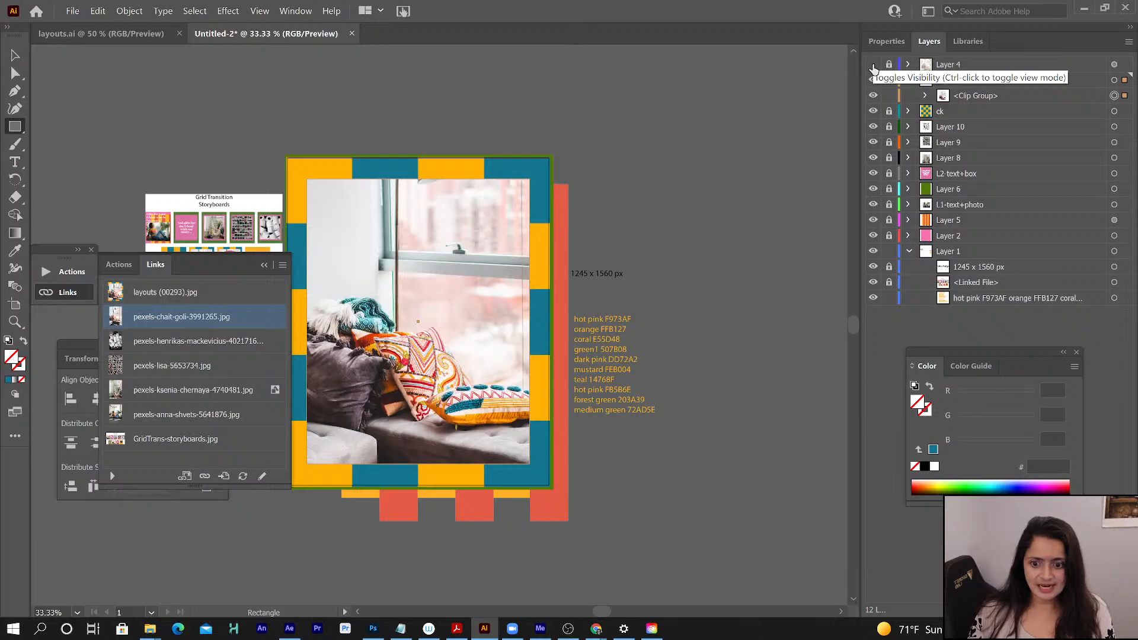
pyautogui.click(873, 65)
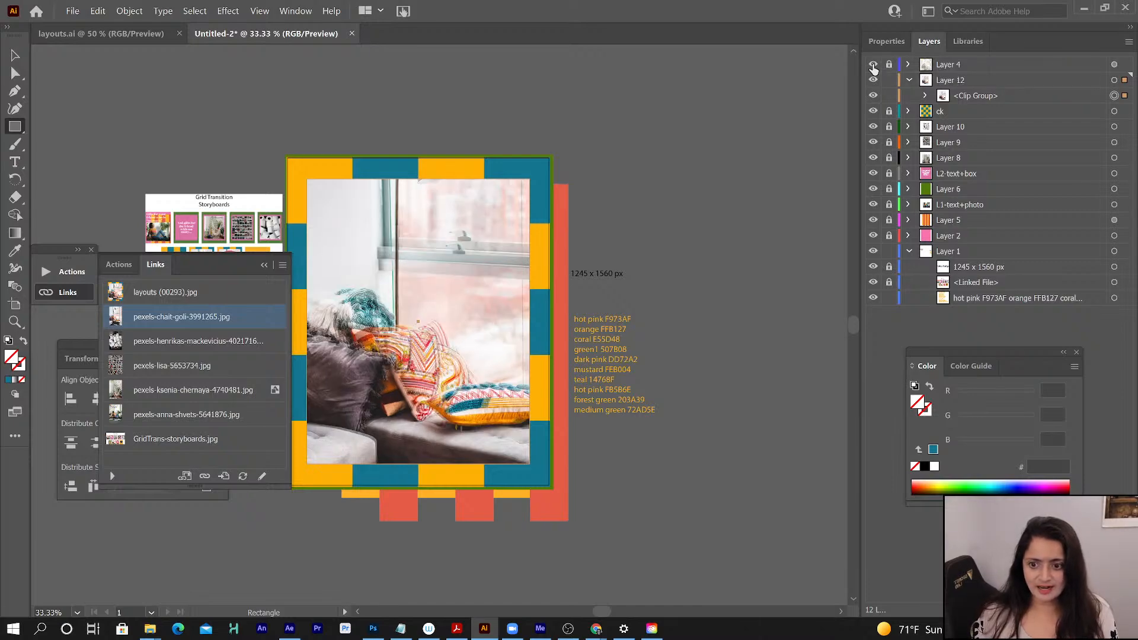
pyautogui.click(873, 65)
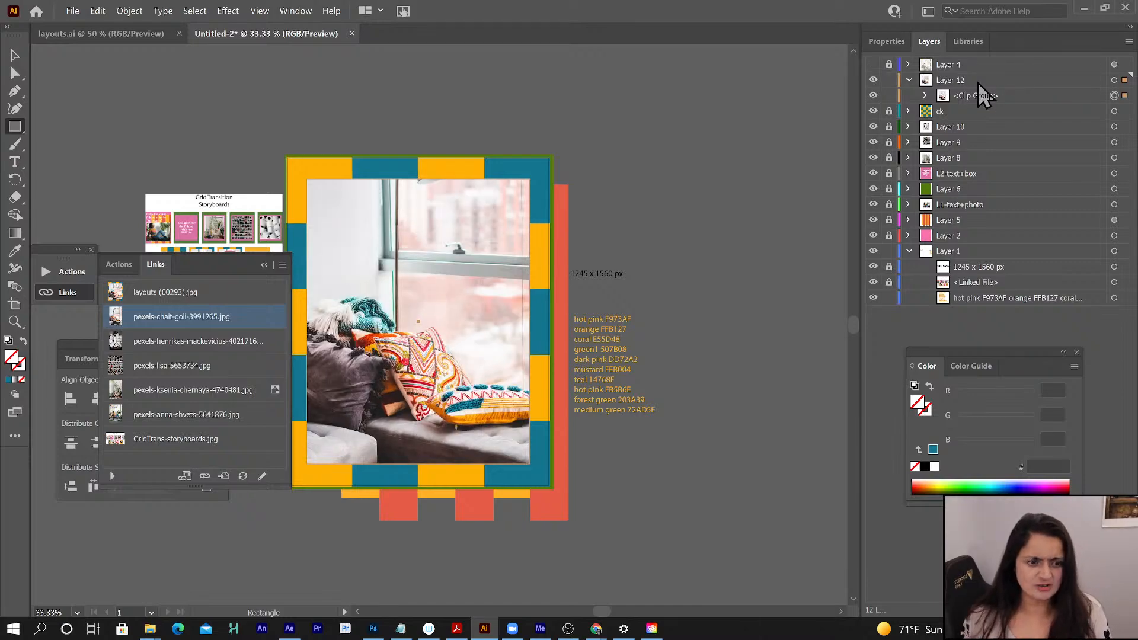
# - Center Layer 12's clipped photo vertically on the artboard, and clear the selection
pyautogui.click(978, 81)
pyautogui.click(1113, 83)
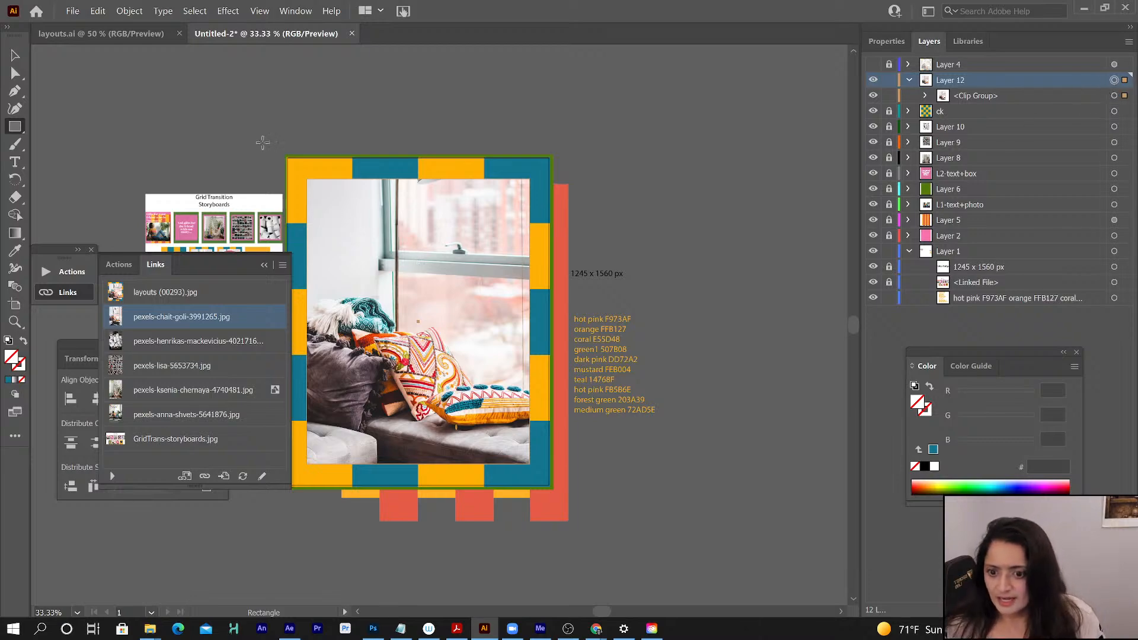
pyautogui.click(14, 55)
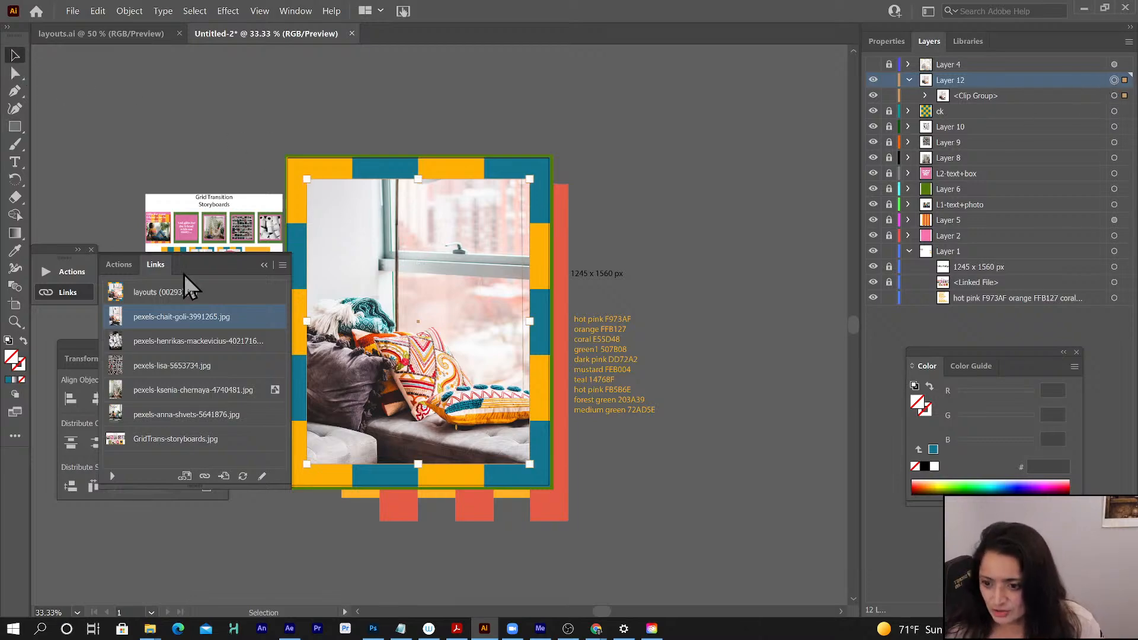
pyautogui.click(86, 347)
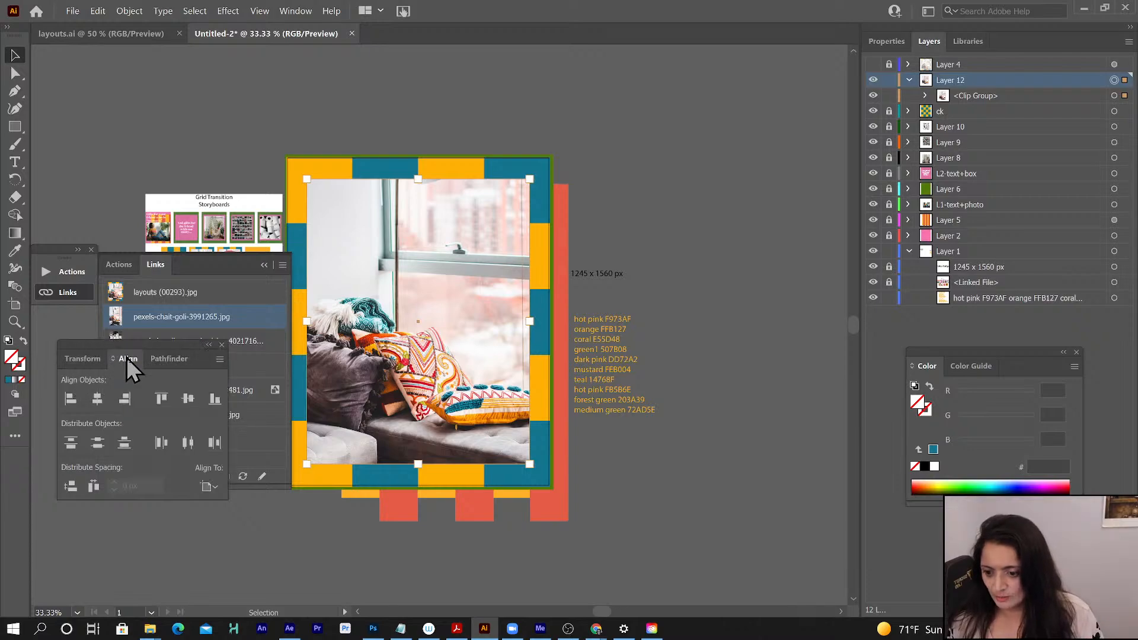
pyautogui.click(189, 398)
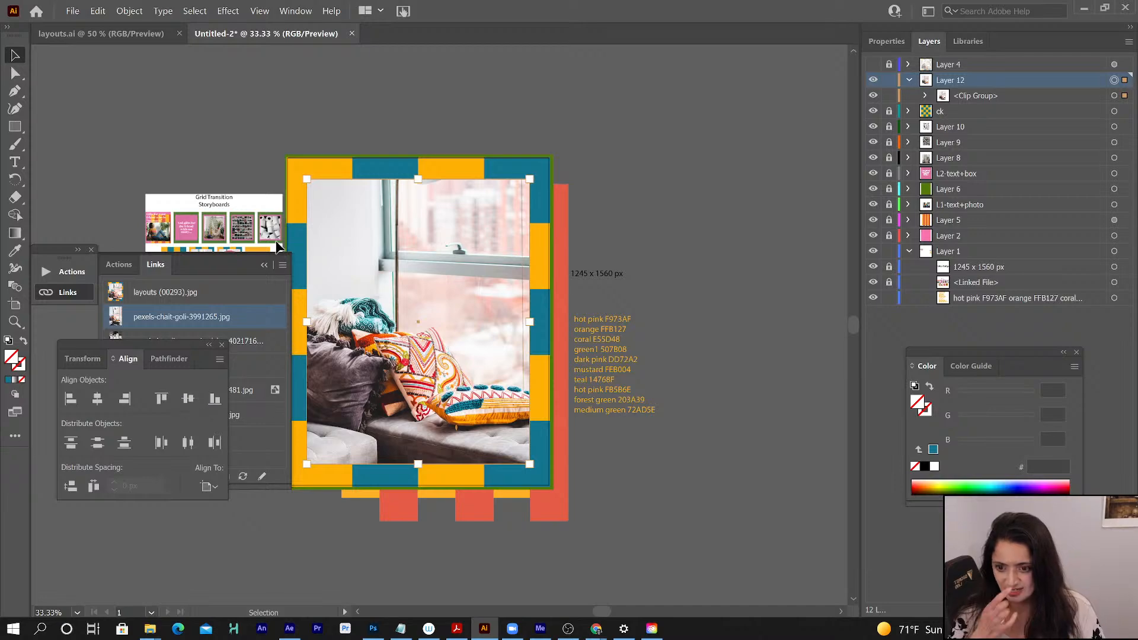
pyautogui.click(624, 162)
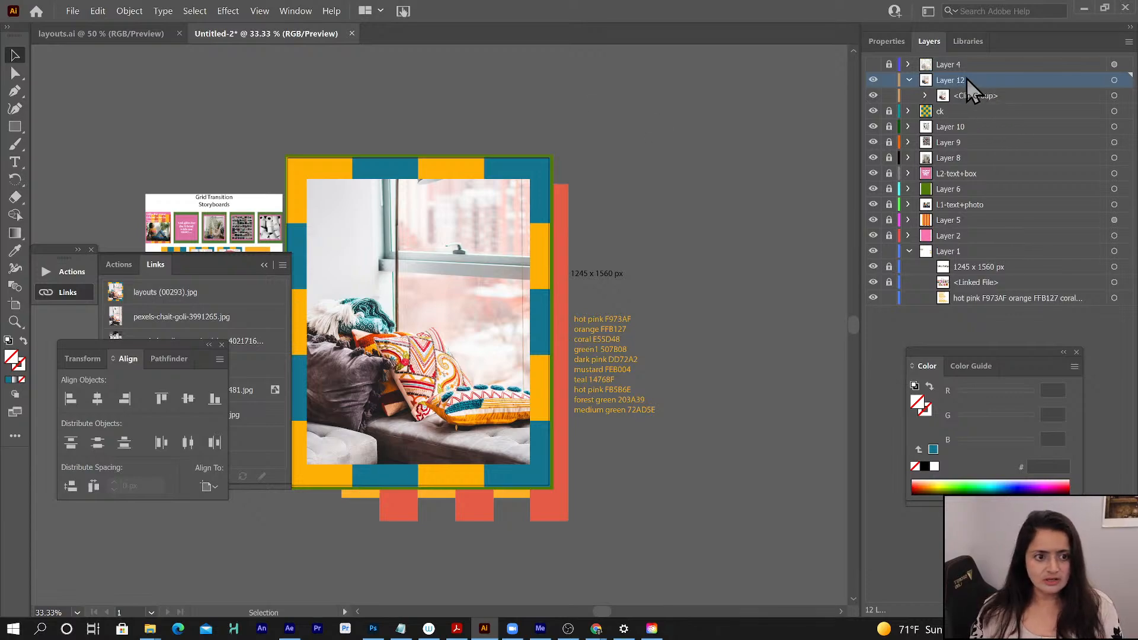
# - Add a new layer above Layer 12 and set the fill to the hot pink FB5B6E copied from the color list
pyautogui.hotkey('ctrl', 'l')
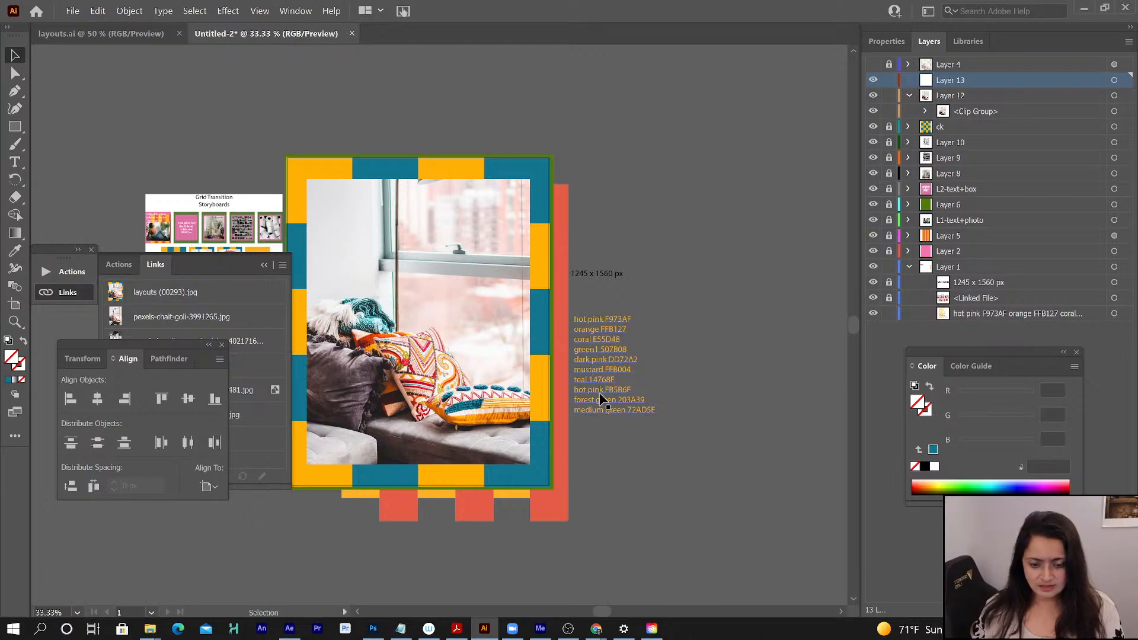
pyautogui.press('t')
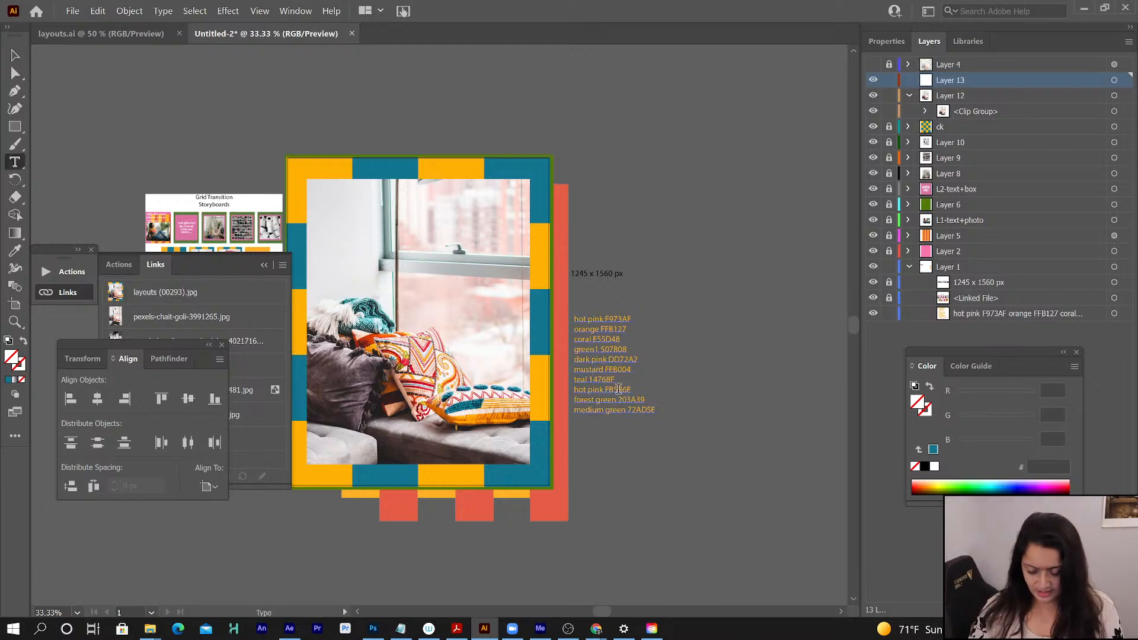
pyautogui.doubleClick(617, 390)
pyautogui.hotkey('ctrl', 'c')
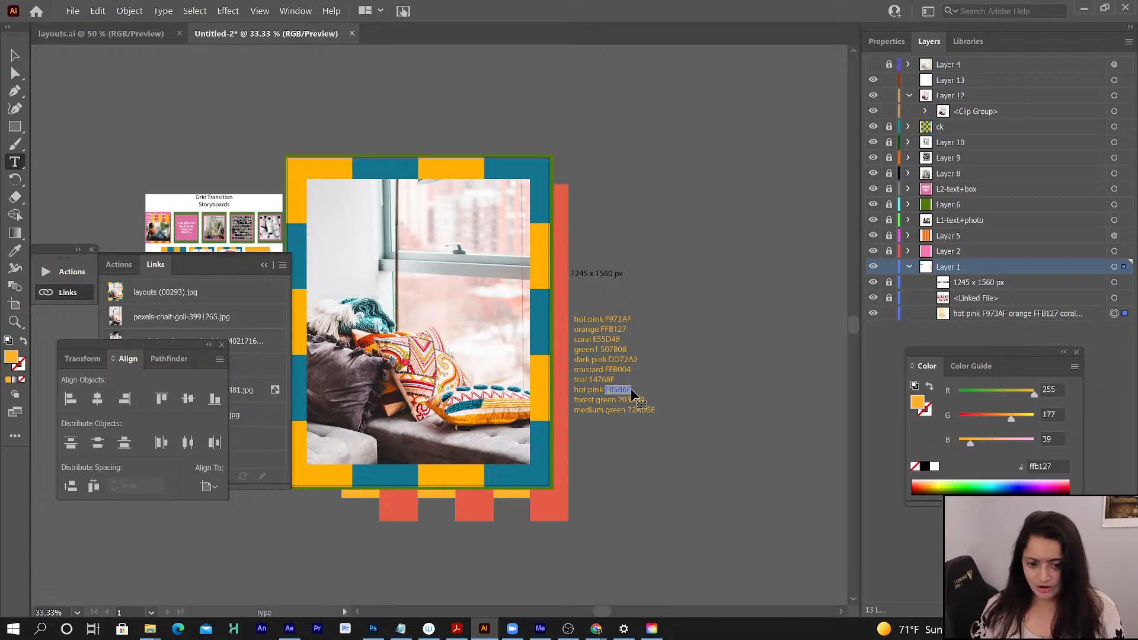
pyautogui.click(13, 59)
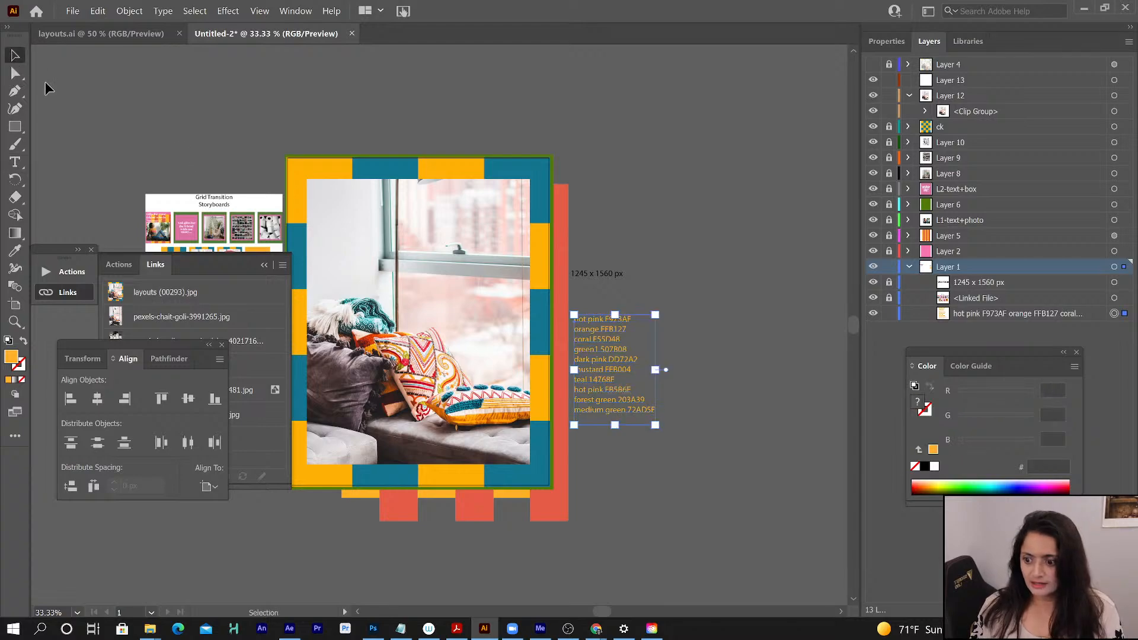
pyautogui.click(741, 242)
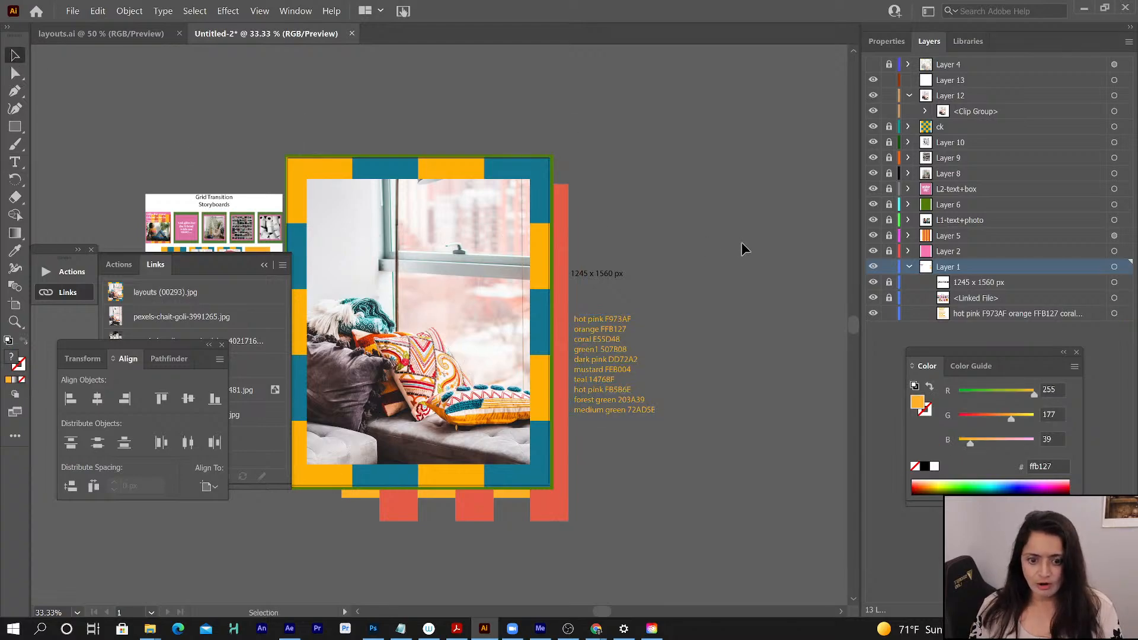
pyautogui.doubleClick(12, 360)
pyautogui.hotkey('ctrl', 'v')
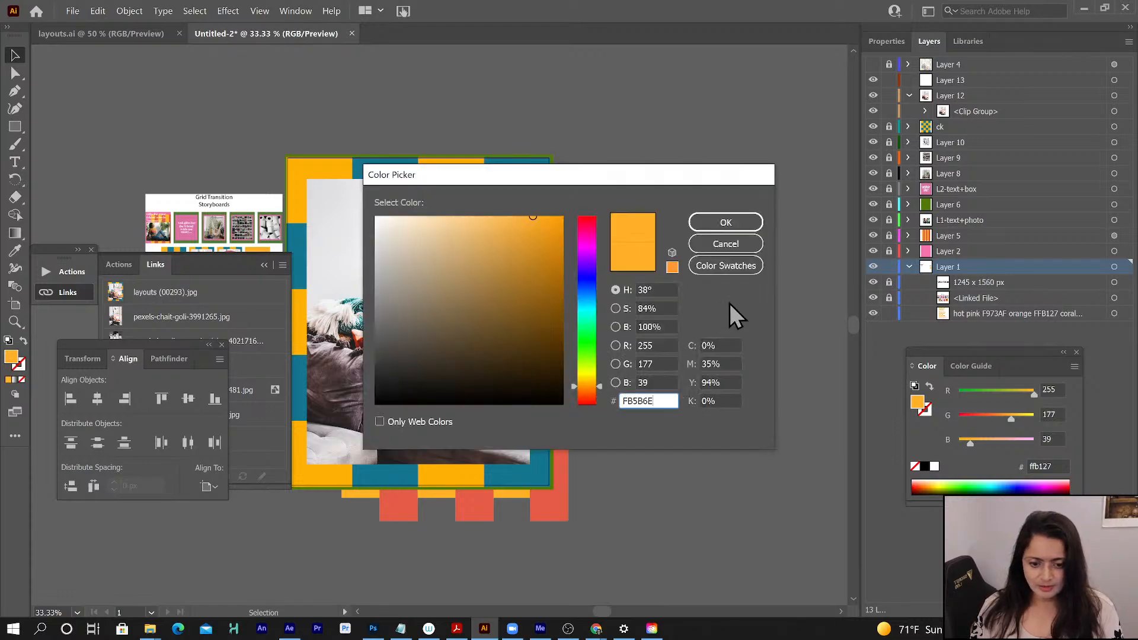
pyautogui.click(724, 223)
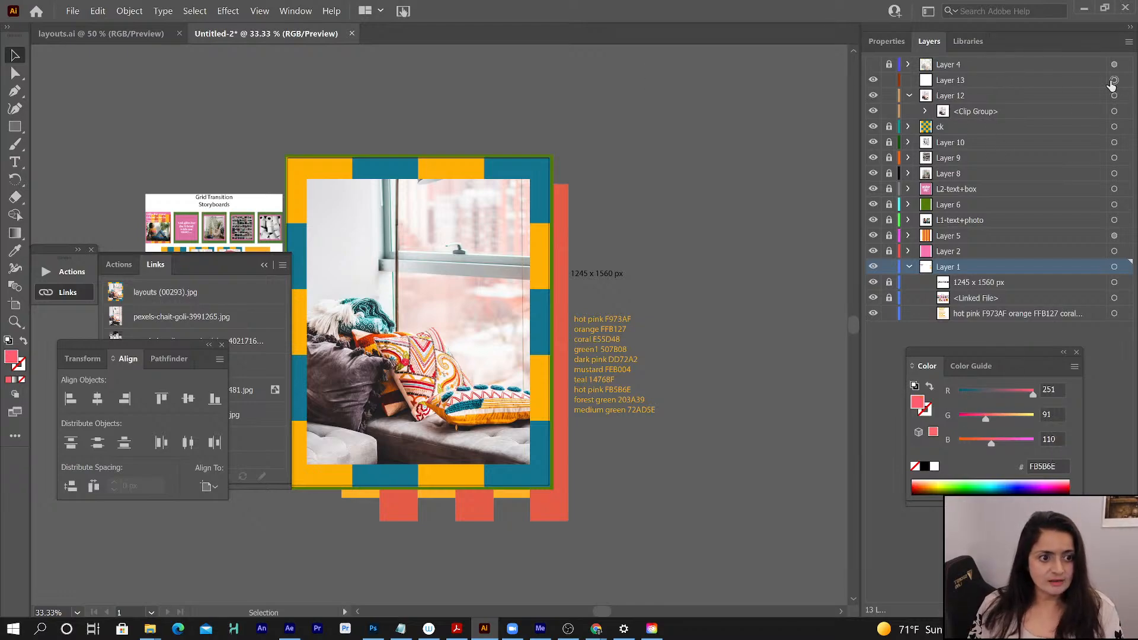
# - Draw a large hot pink circle with the Ellipse tool on Layer 13 over the window-seat photo
pyautogui.click(1072, 81)
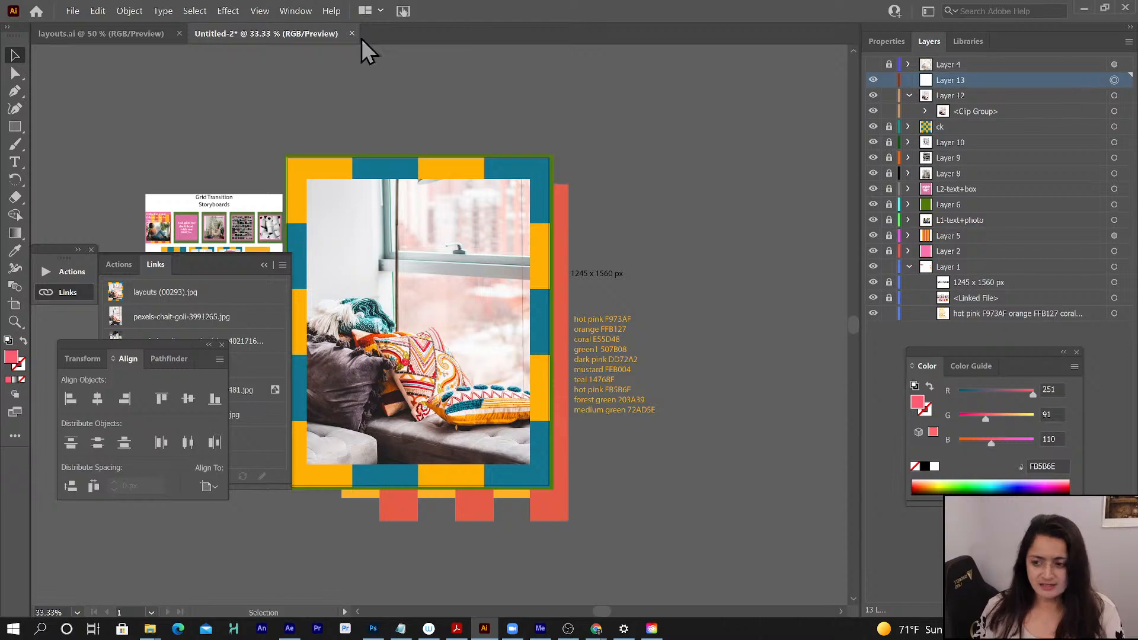
pyautogui.click(16, 128)
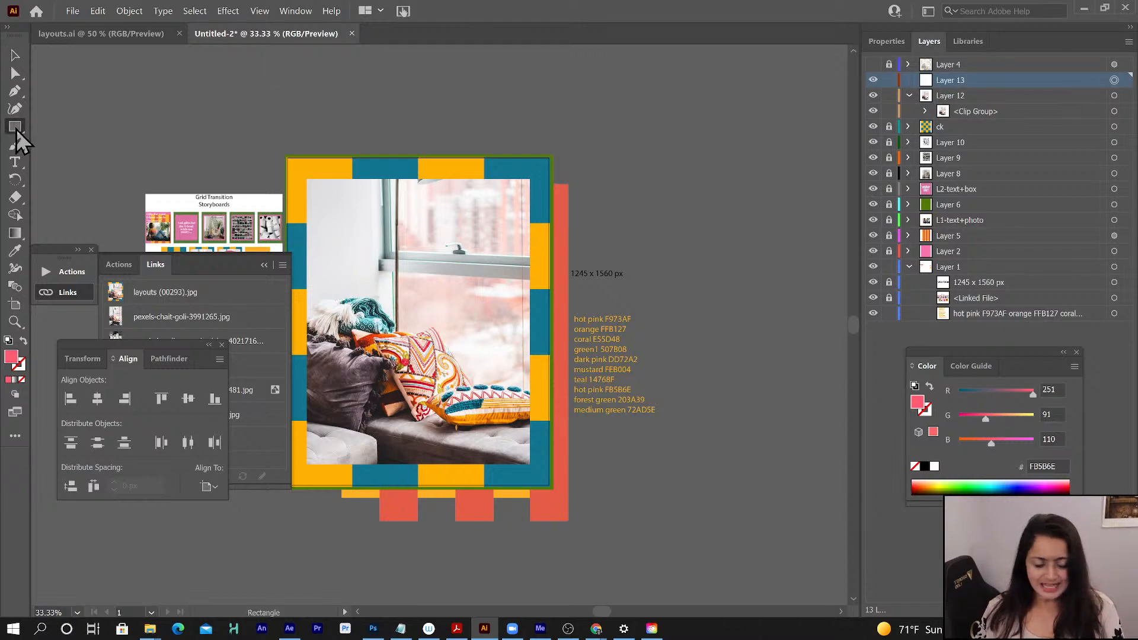
pyautogui.click(16, 129)
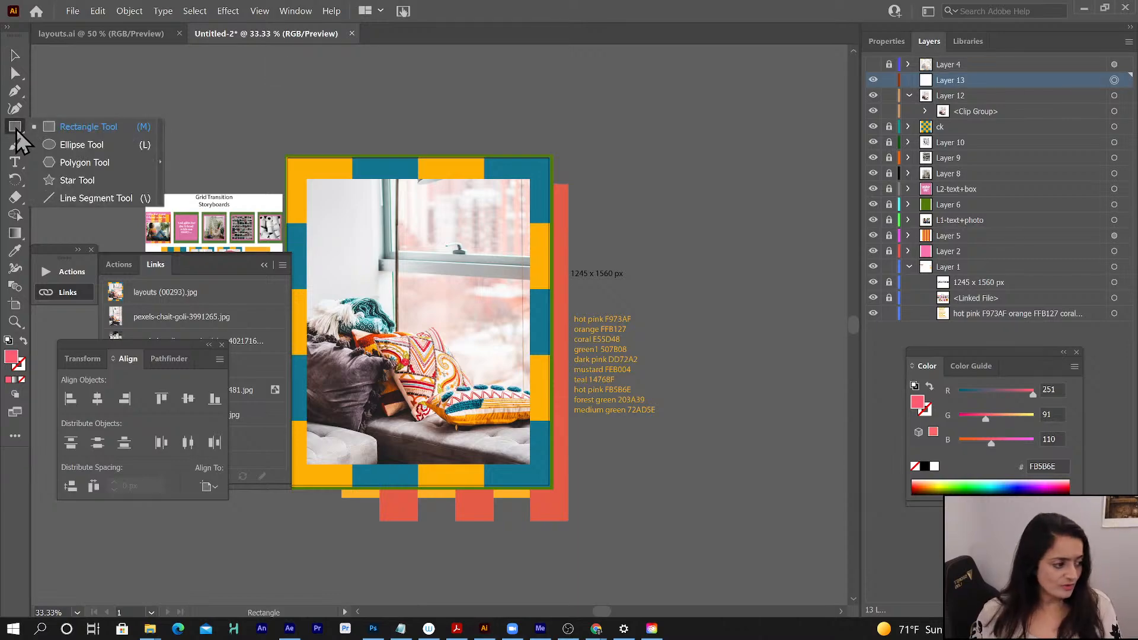
pyautogui.click(83, 148)
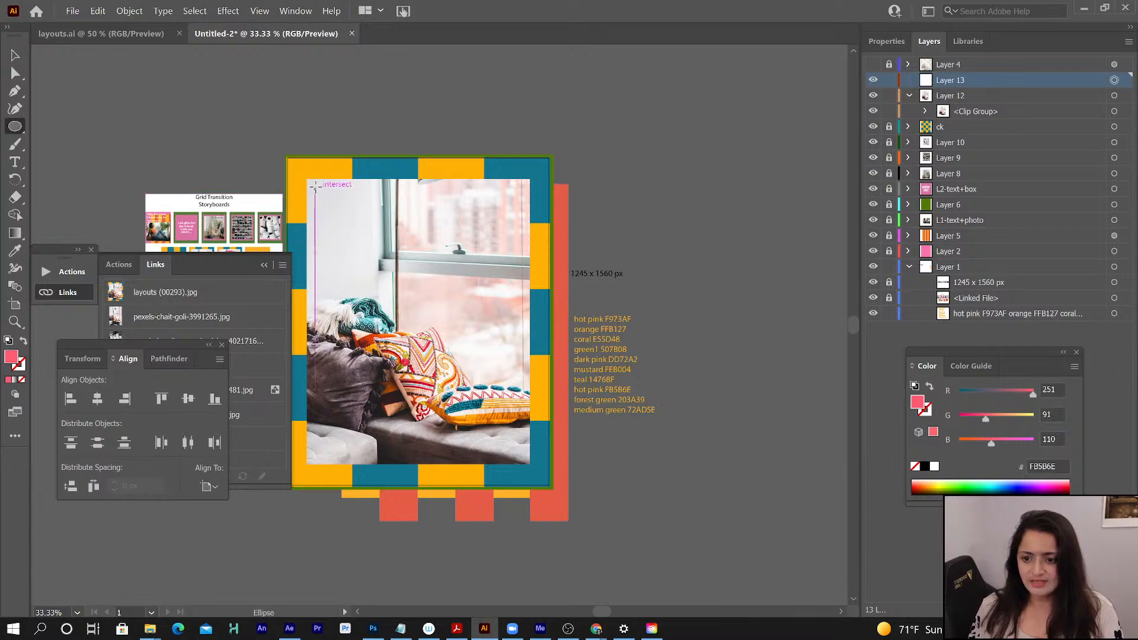
pyautogui.moveTo(315, 186); pyautogui.dragTo(488, 450)
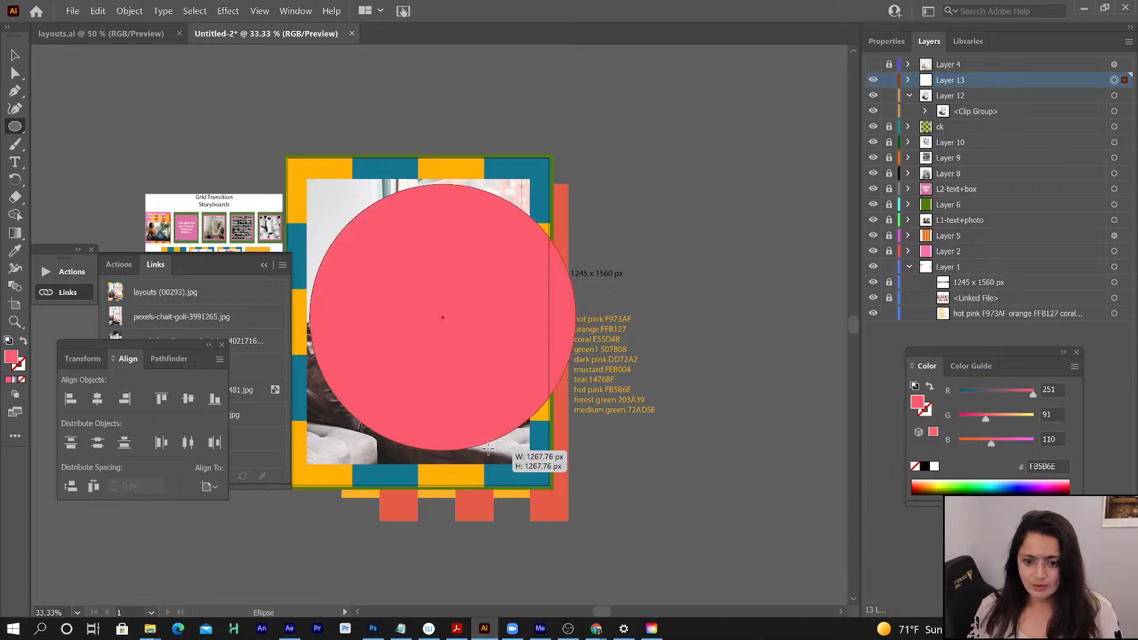
# - Show and unlock Layer 4, and relink its reference image to layouts (00374) from the boards folder in 55-GridTrans
pyautogui.click(871, 64)
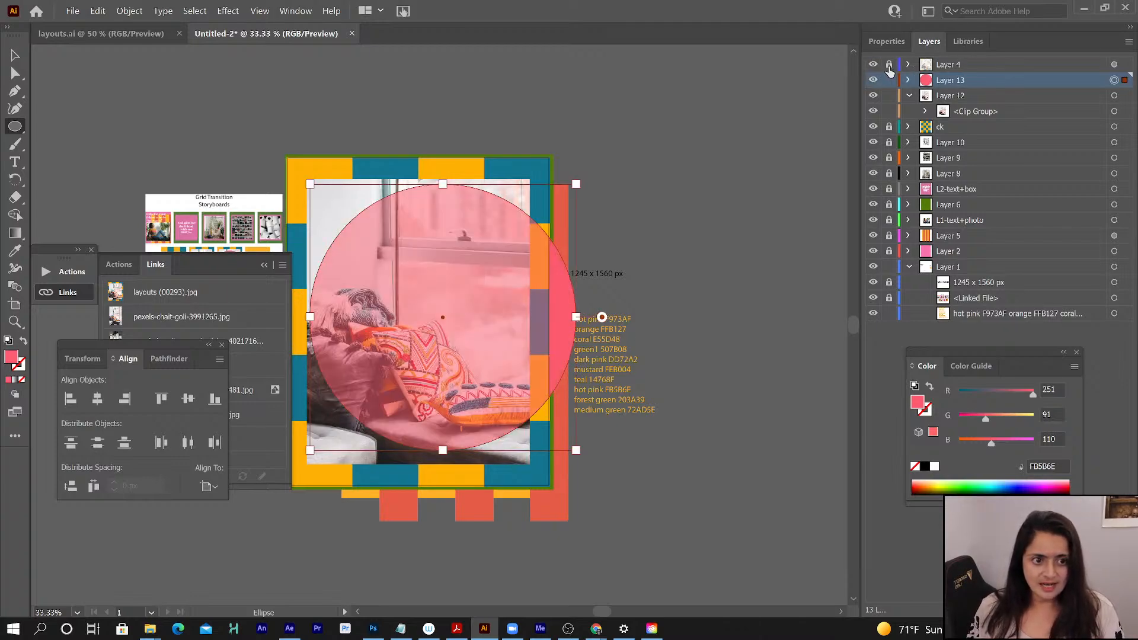
pyautogui.click(889, 64)
pyautogui.click(961, 67)
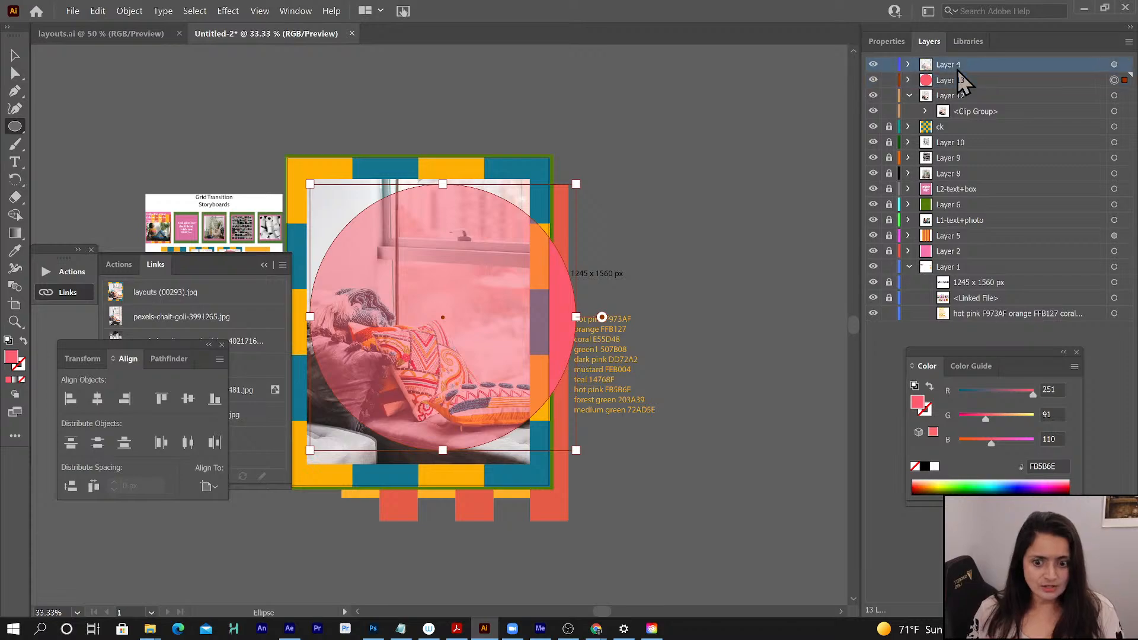
pyautogui.click(1114, 64)
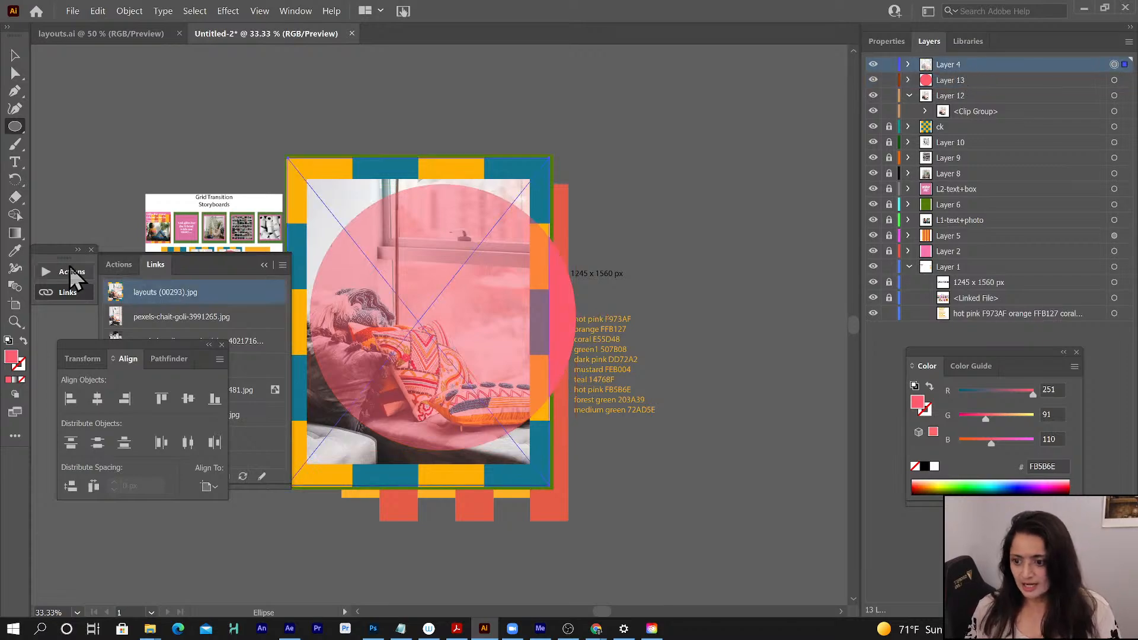
pyautogui.click(59, 293)
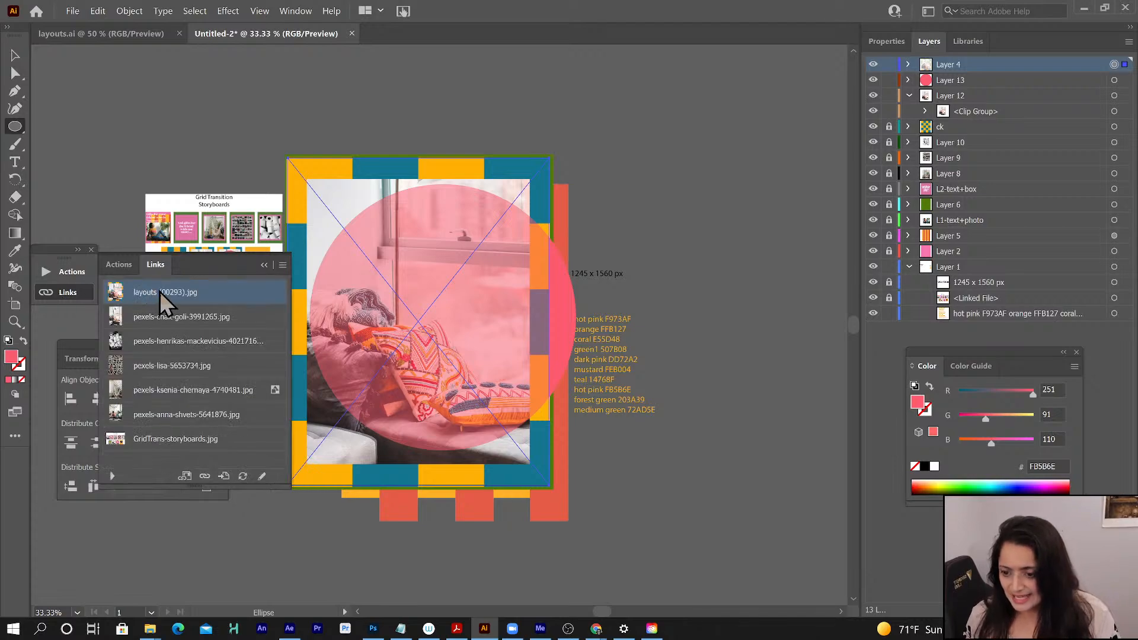
pyautogui.click(205, 476)
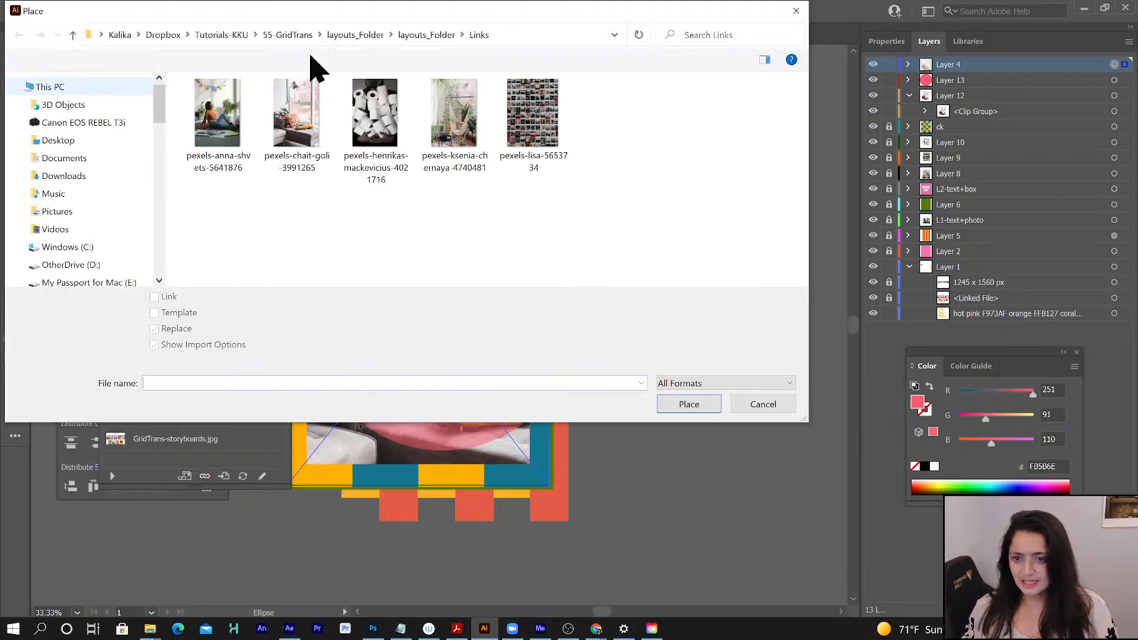
pyautogui.click(354, 36)
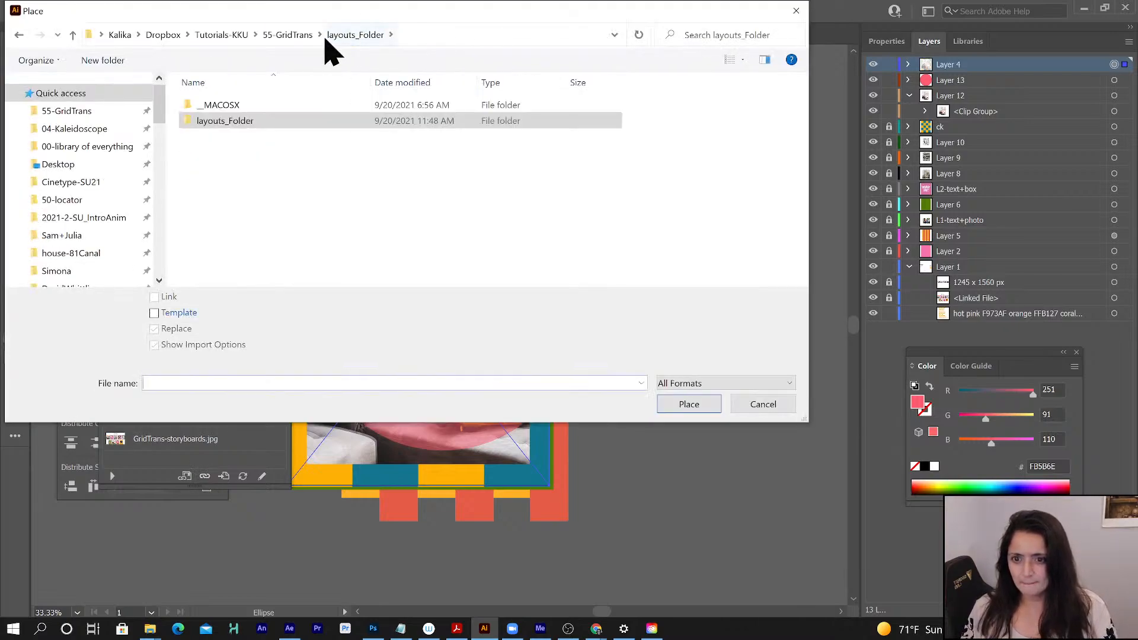
pyautogui.click(292, 36)
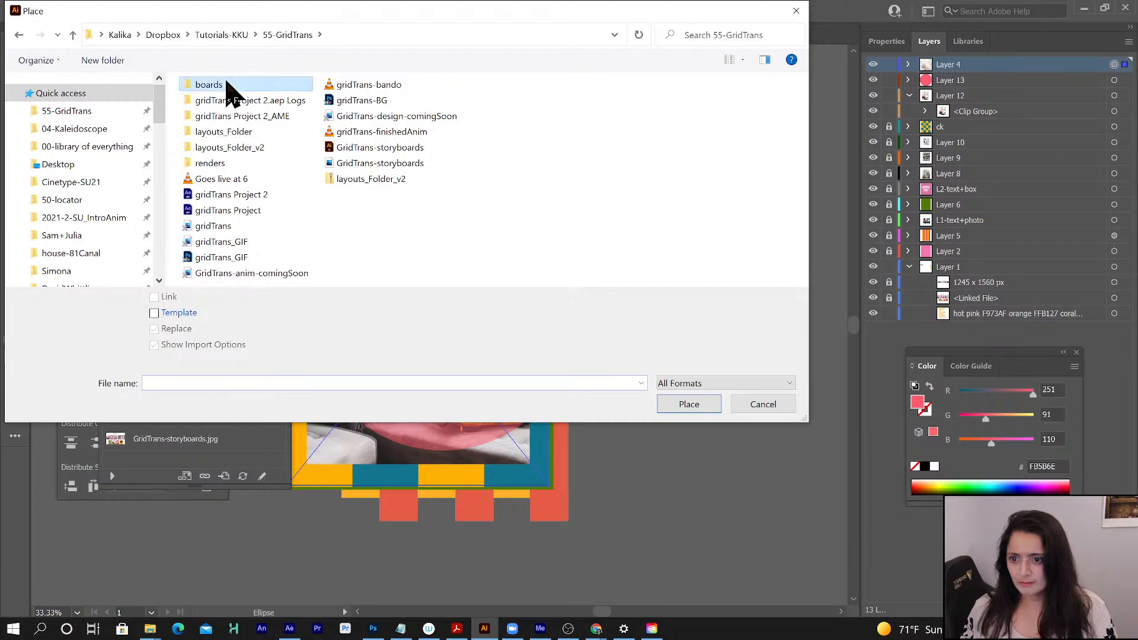
pyautogui.doubleClick(228, 87)
pyautogui.click(218, 204)
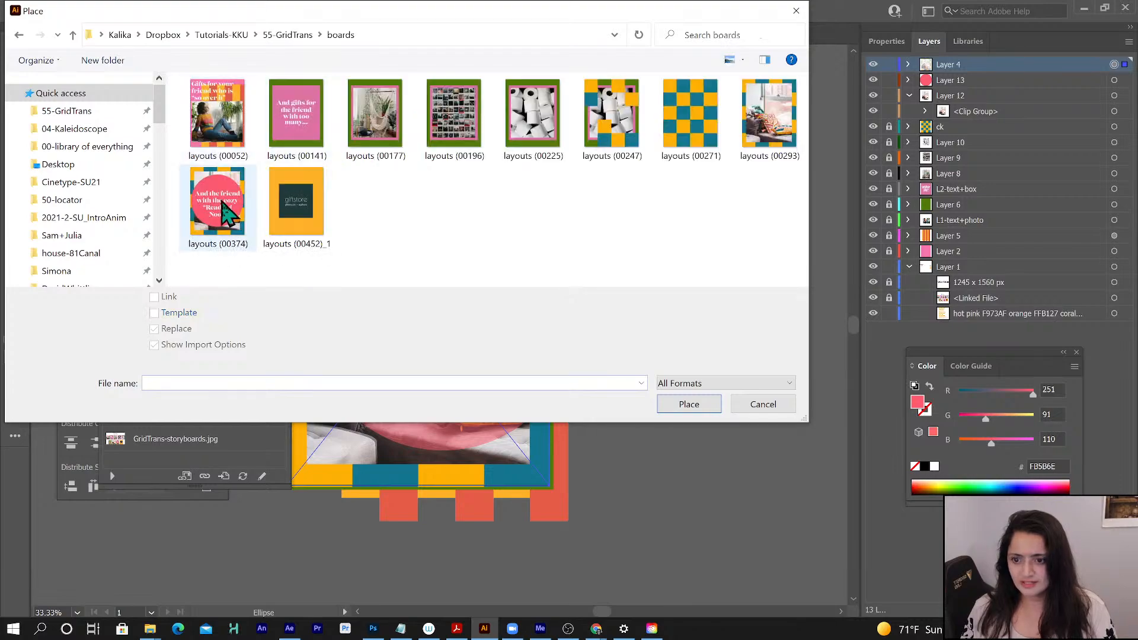
pyautogui.click(689, 405)
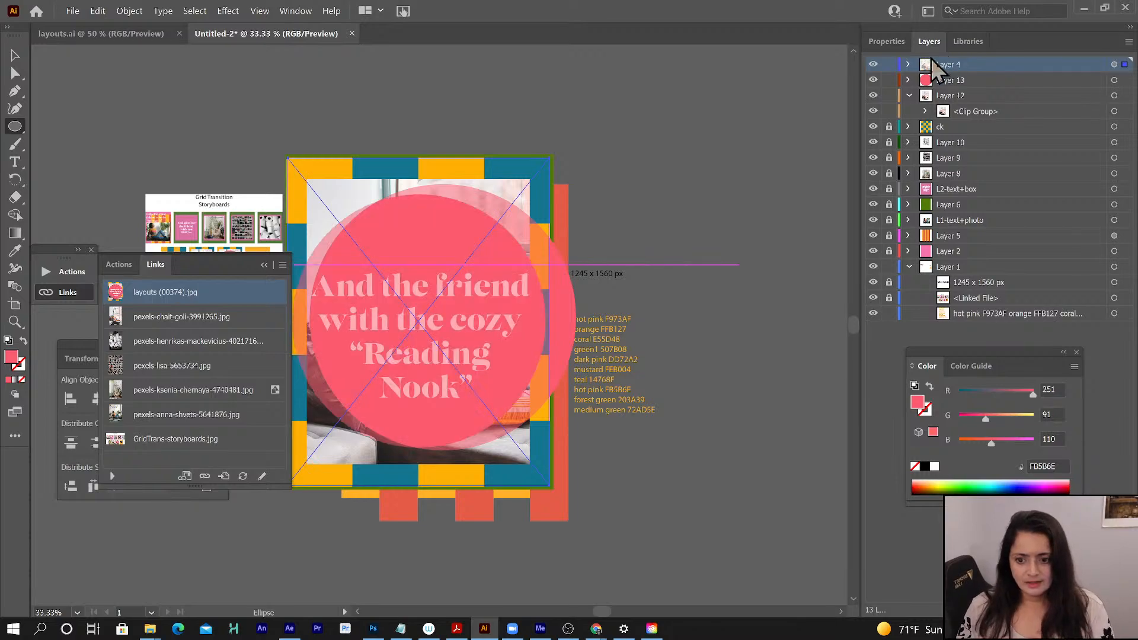
# - Select the hot pink circle on Layer 13 and center it horizontally and vertically on the artboard
pyautogui.click(986, 80)
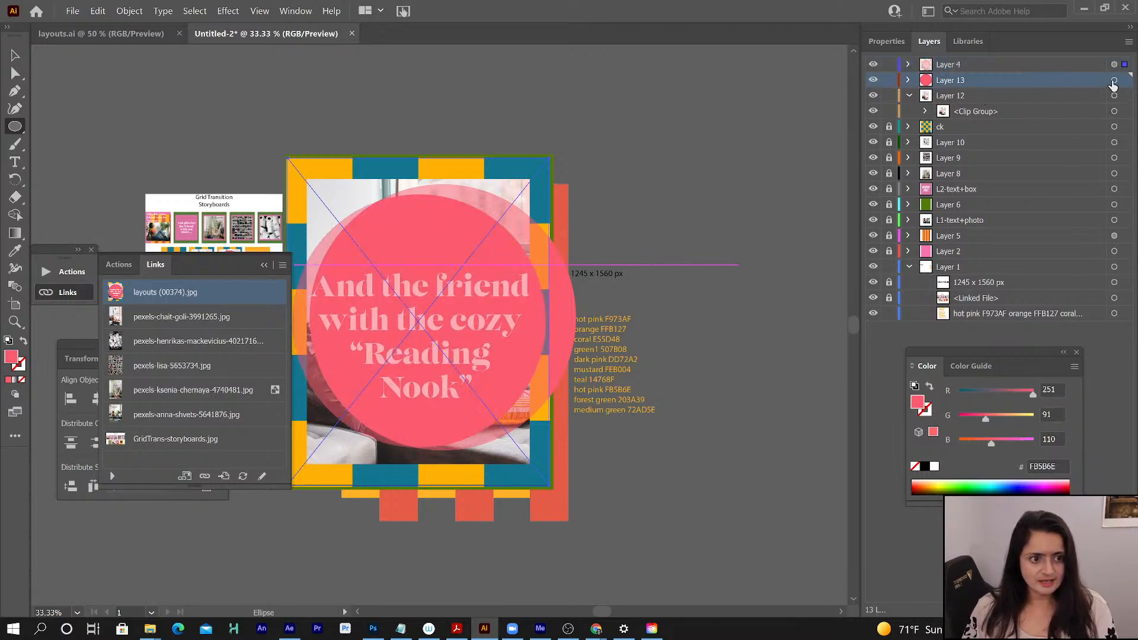
pyautogui.click(1113, 81)
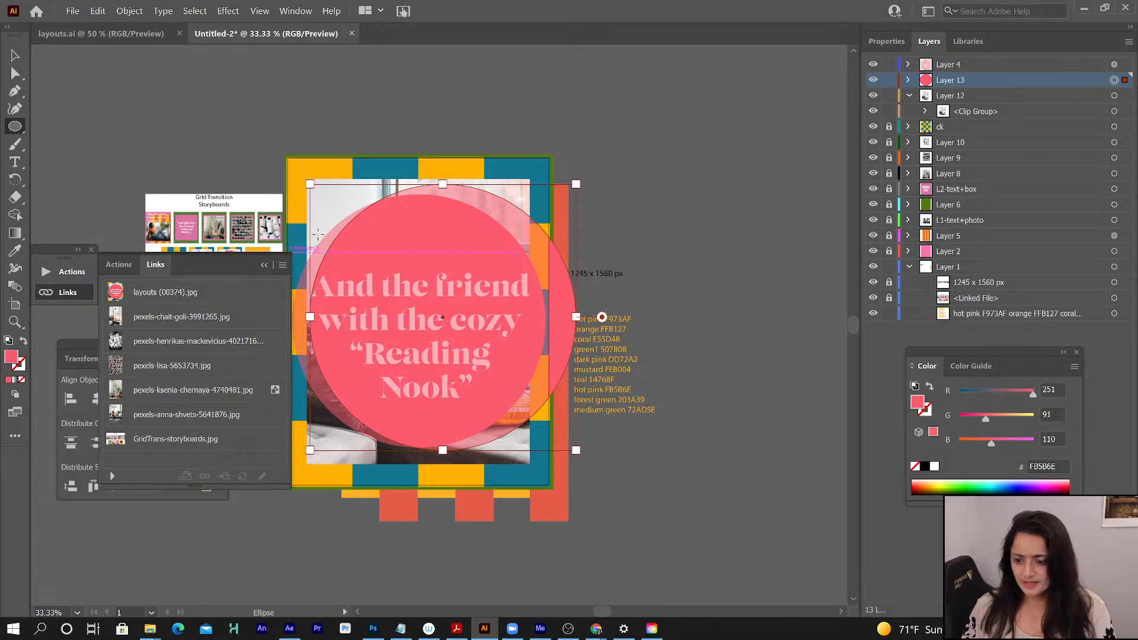
pyautogui.click(88, 347)
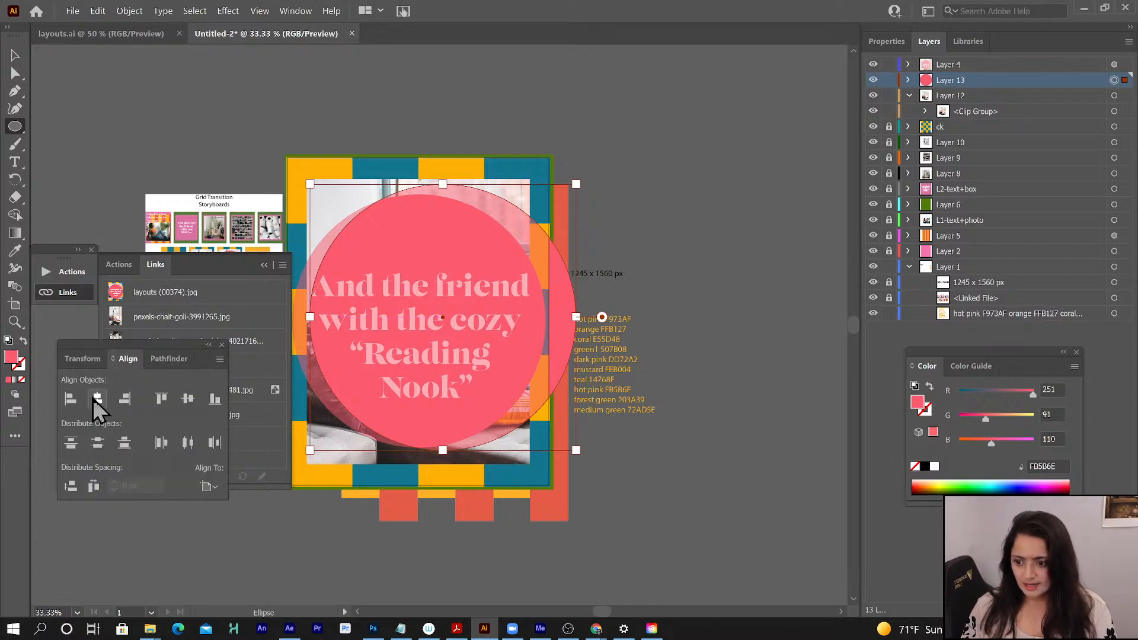
pyautogui.click(188, 398)
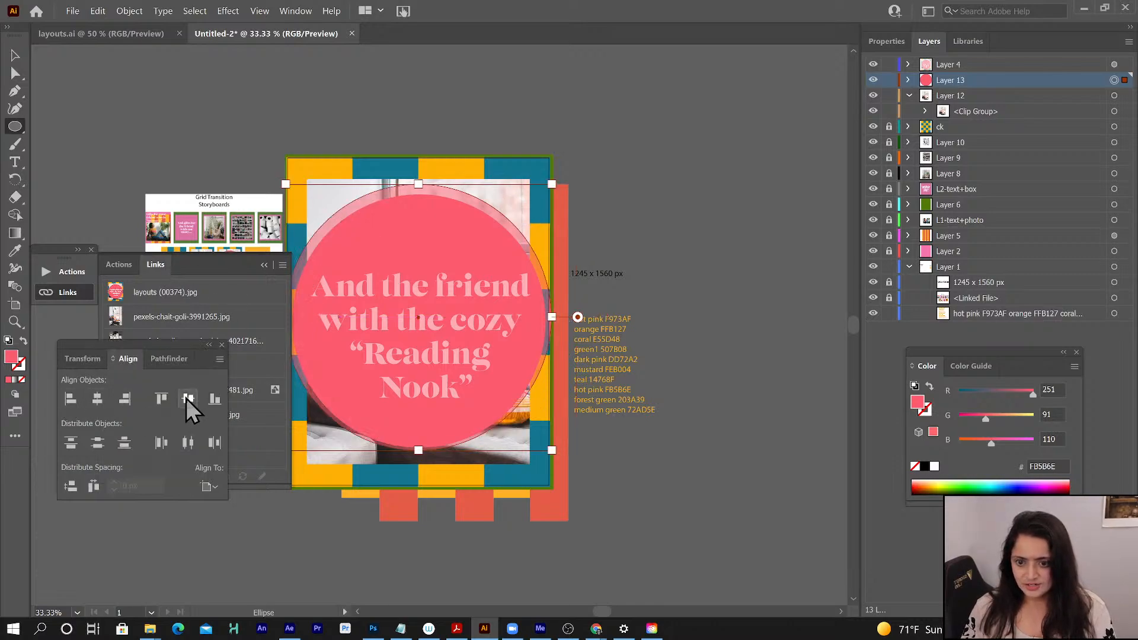
pyautogui.click(186, 398)
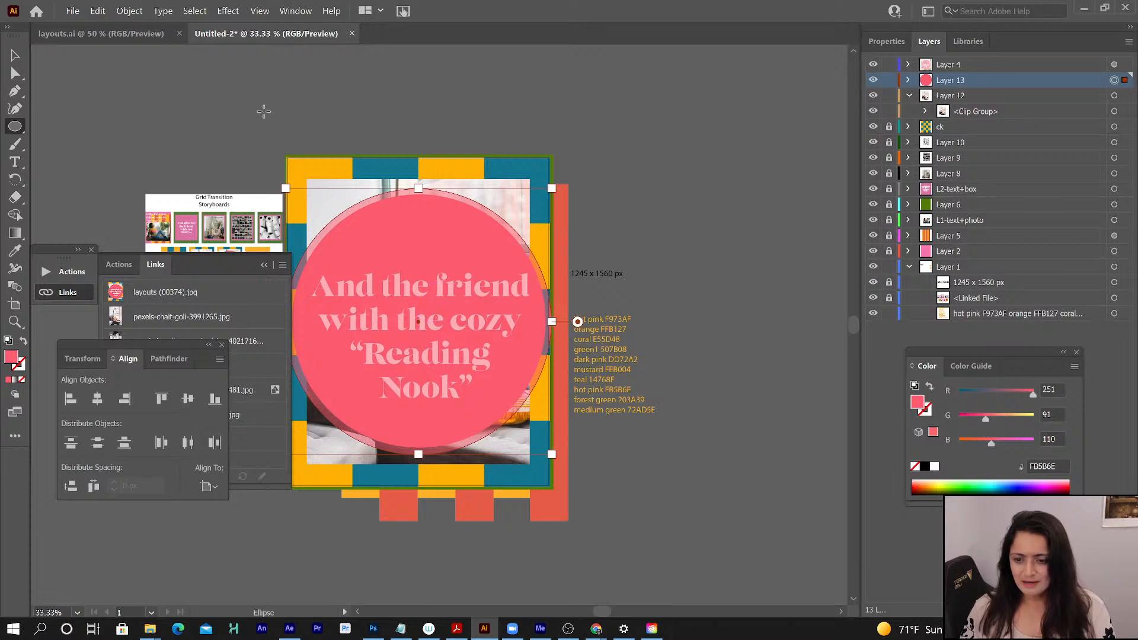
# - Scale the hot pink circle uniformly to 95% to match the reference circle
pyautogui.click(128, 12)
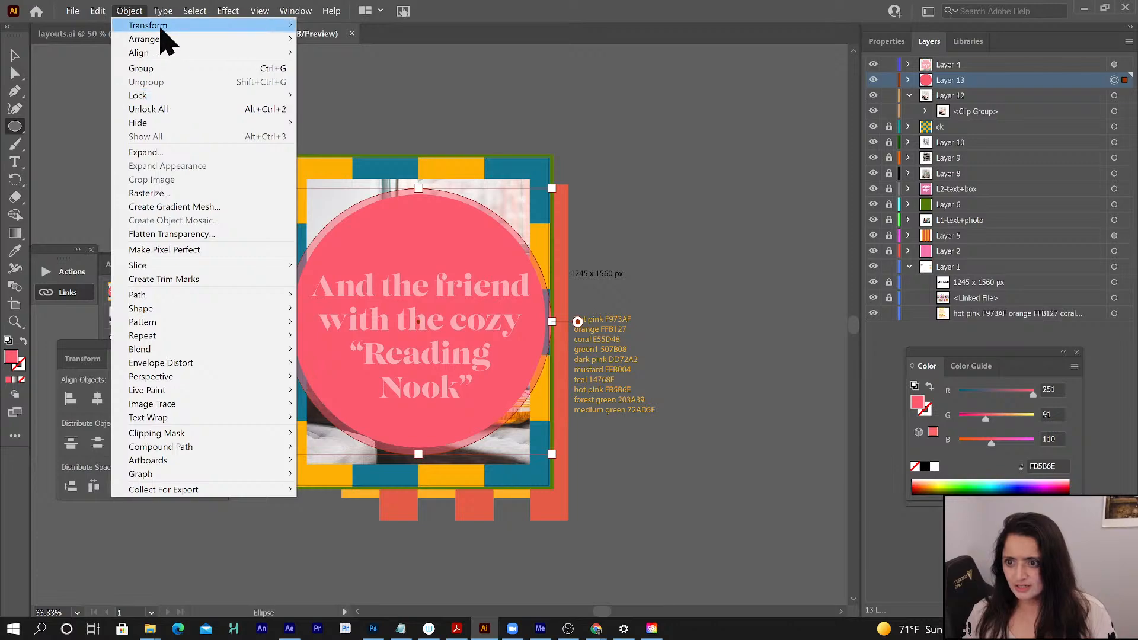
pyautogui.moveTo(166, 28)
pyautogui.click(372, 83)
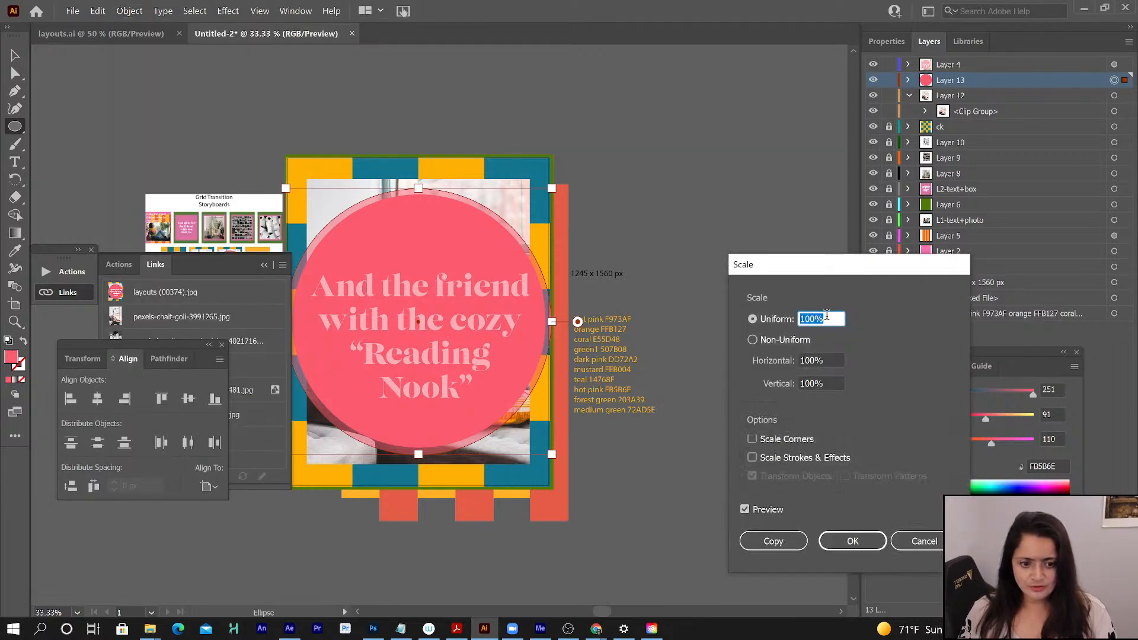
pyautogui.moveTo(827, 316); pyautogui.dragTo(754, 317)
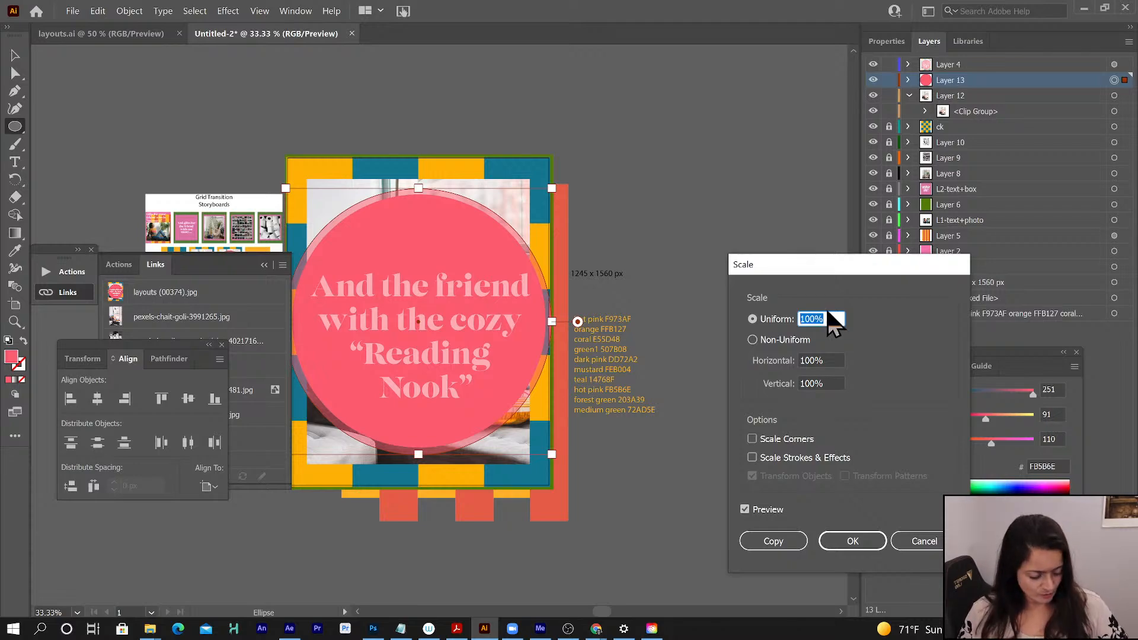
pyautogui.press('Down')
pyautogui.press('Down')
pyautogui.press('Down')
pyautogui.press('Down')
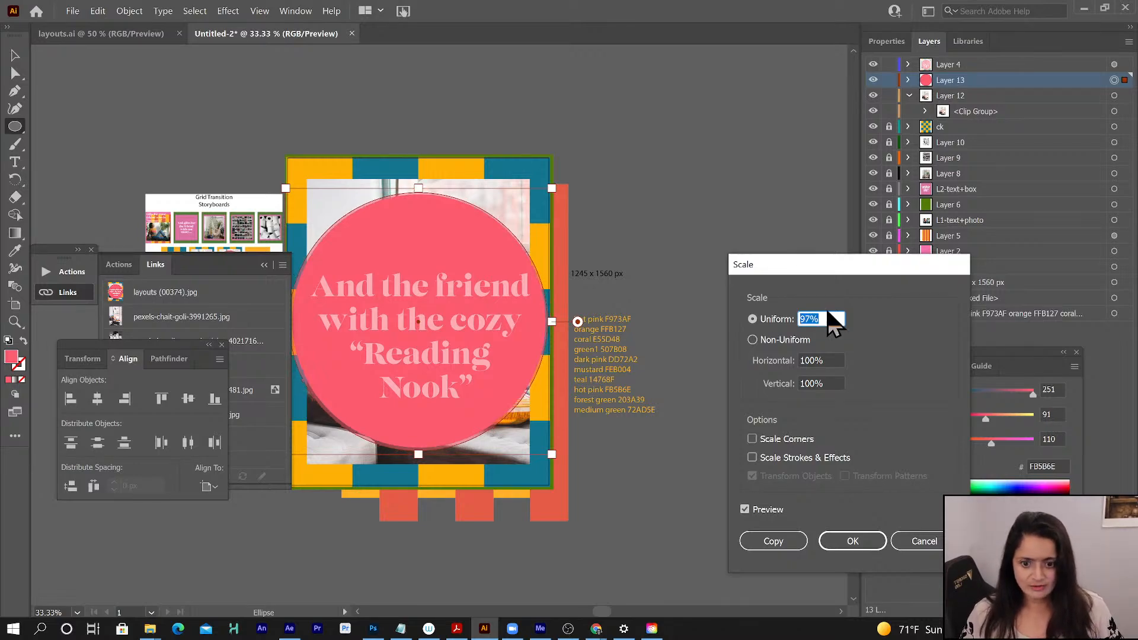
pyautogui.press('Down')
pyautogui.press('Down')
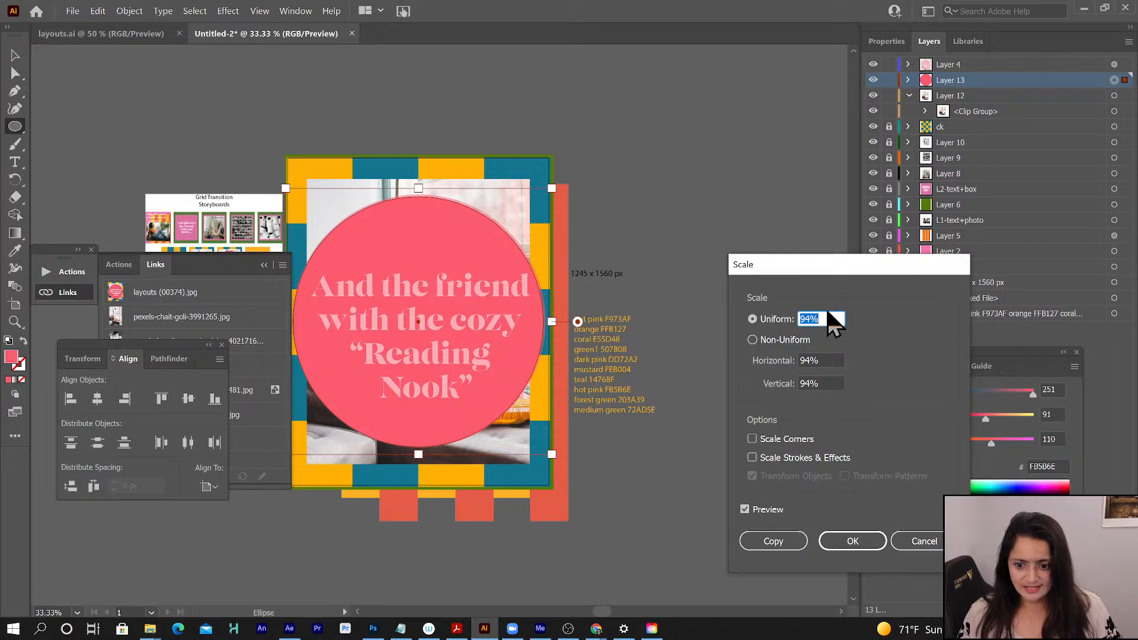
pyautogui.press('Up')
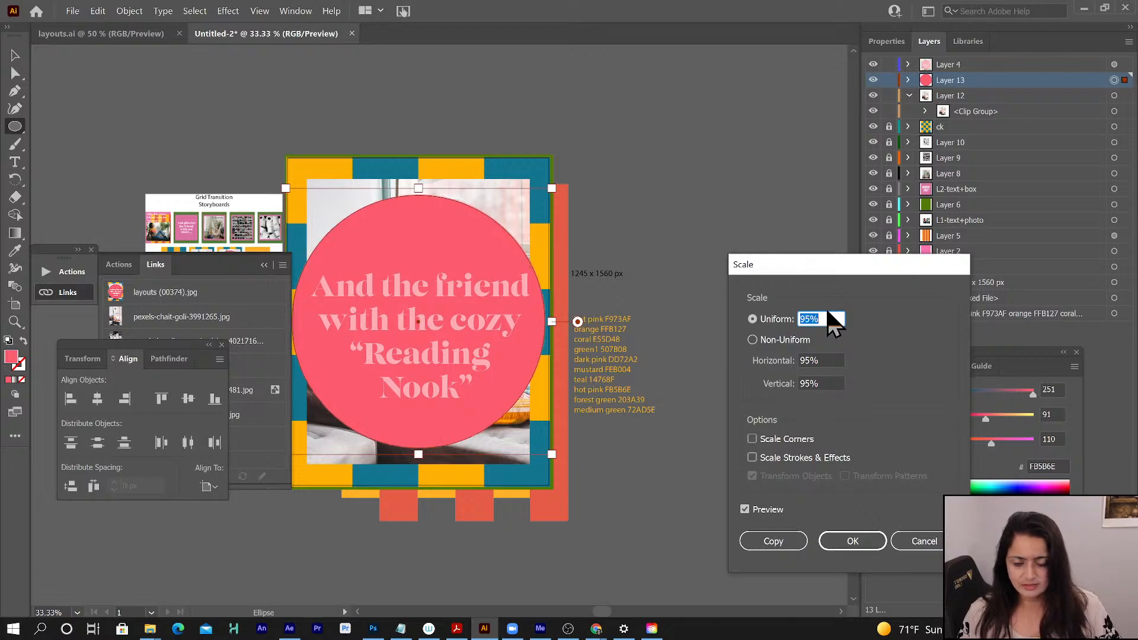
pyautogui.click(862, 542)
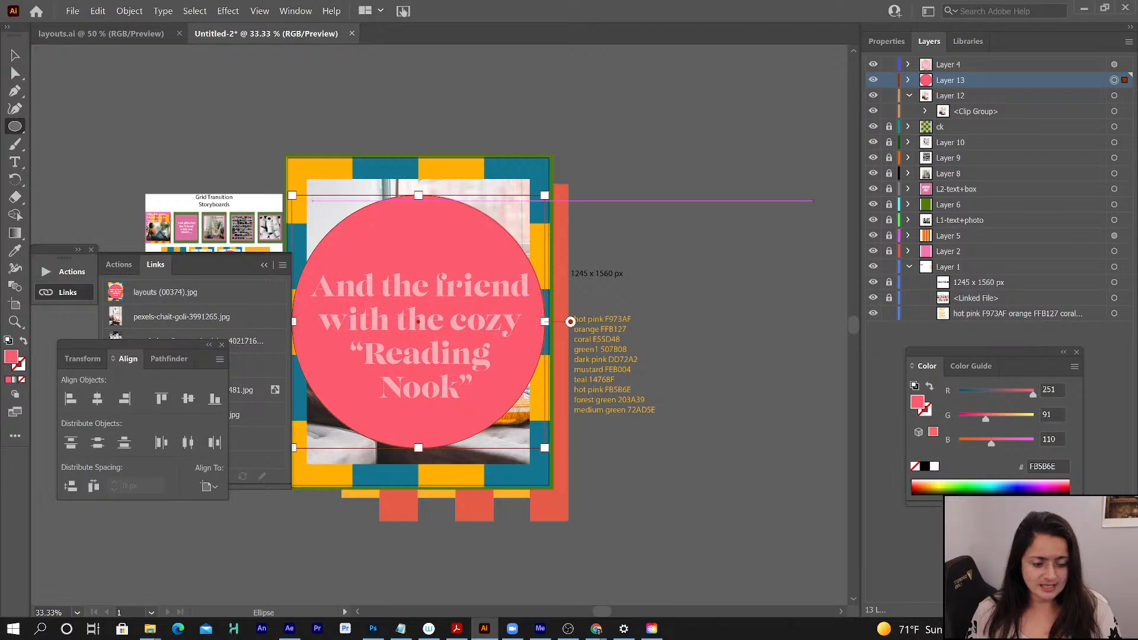
# - Lock the circle on Layer 13 and draw an area text box about 1070 x 613 px over the reference wording
pyautogui.click(22, 161)
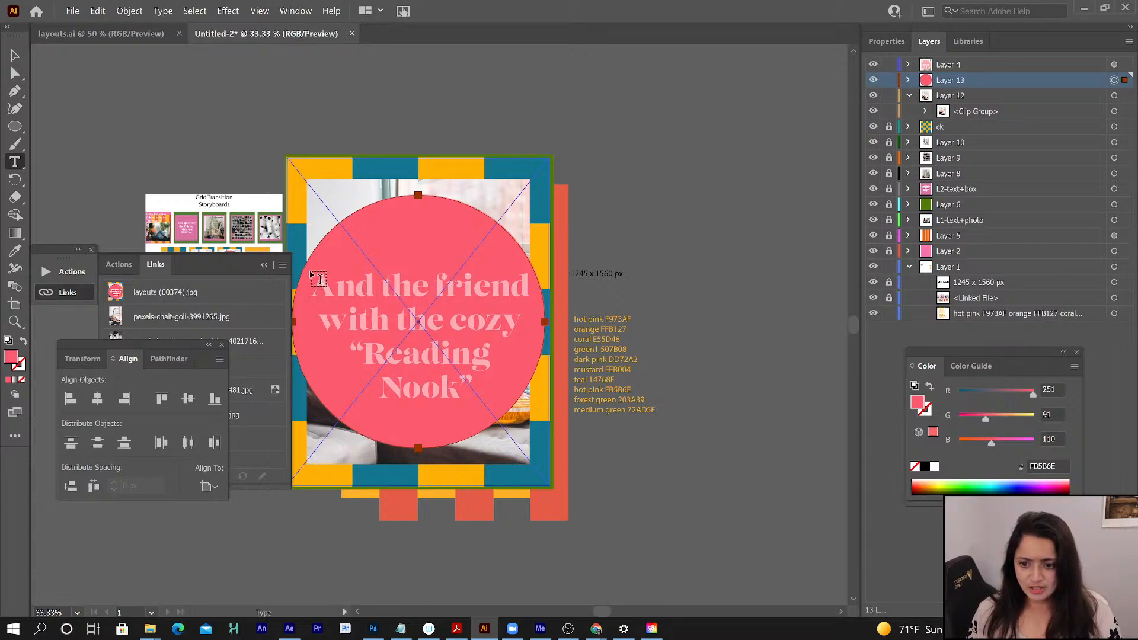
pyautogui.click(908, 81)
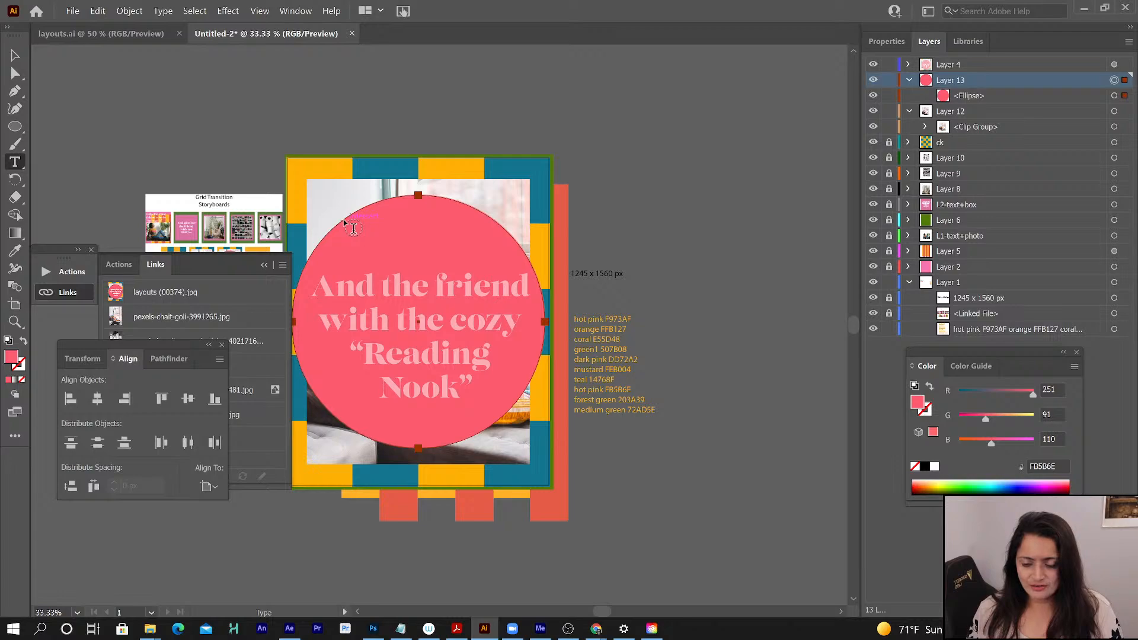
pyautogui.click(889, 96)
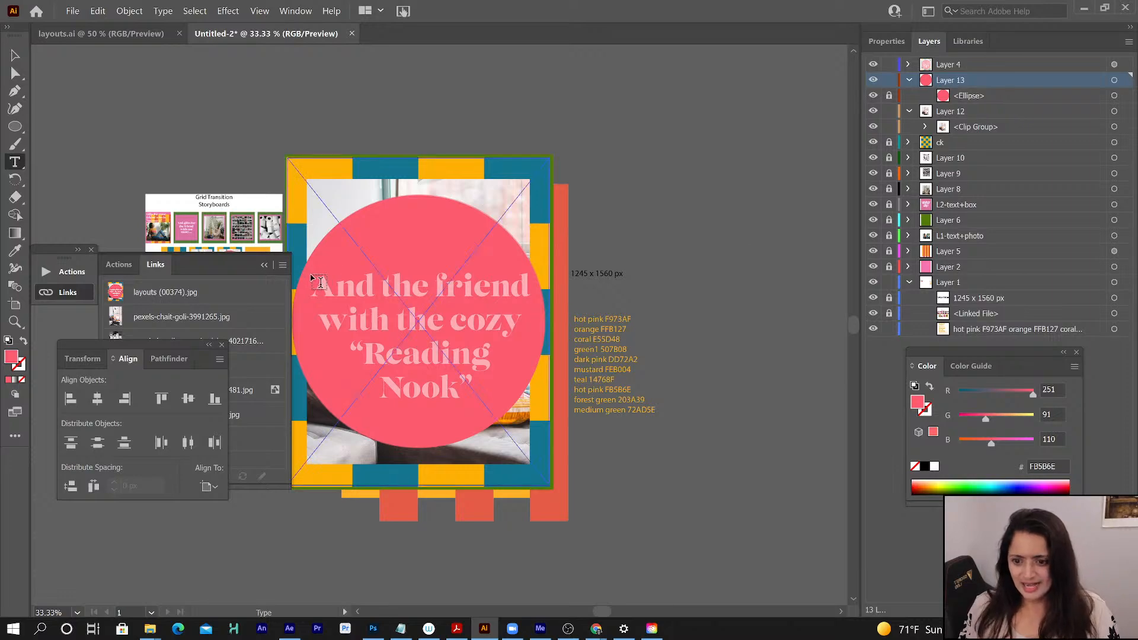
pyautogui.moveTo(309, 274); pyautogui.dragTo(542, 408)
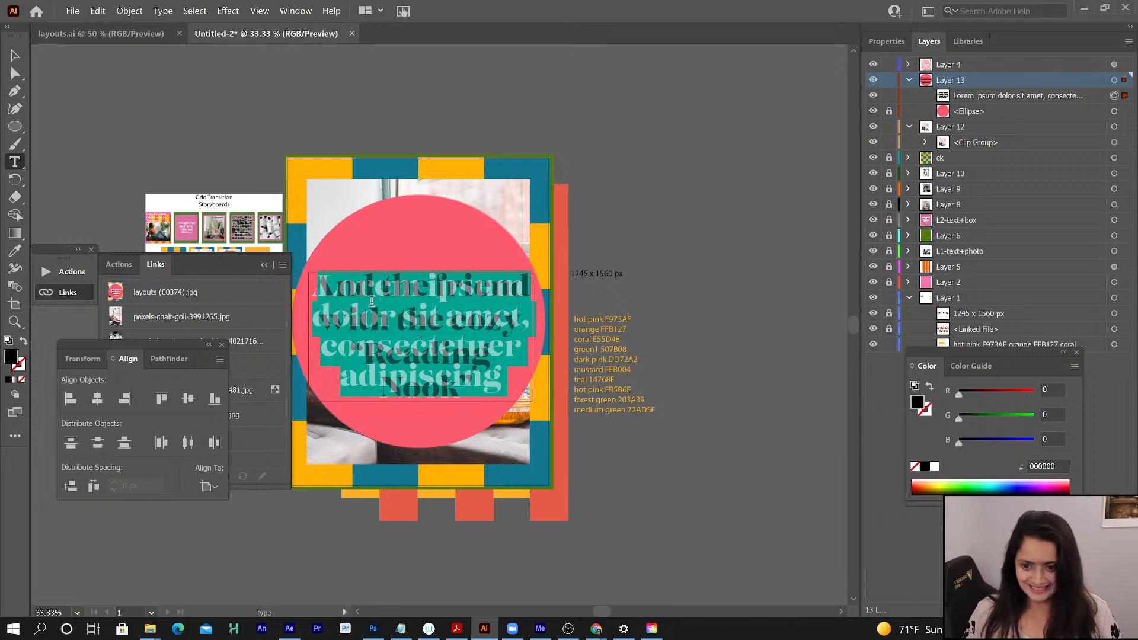
# - Replace the placeholder text with And the friend with the cozy “Reading Nook”, broken into lines like the reference
pyautogui.write('And the friend with the cozy "Reading Nook"')
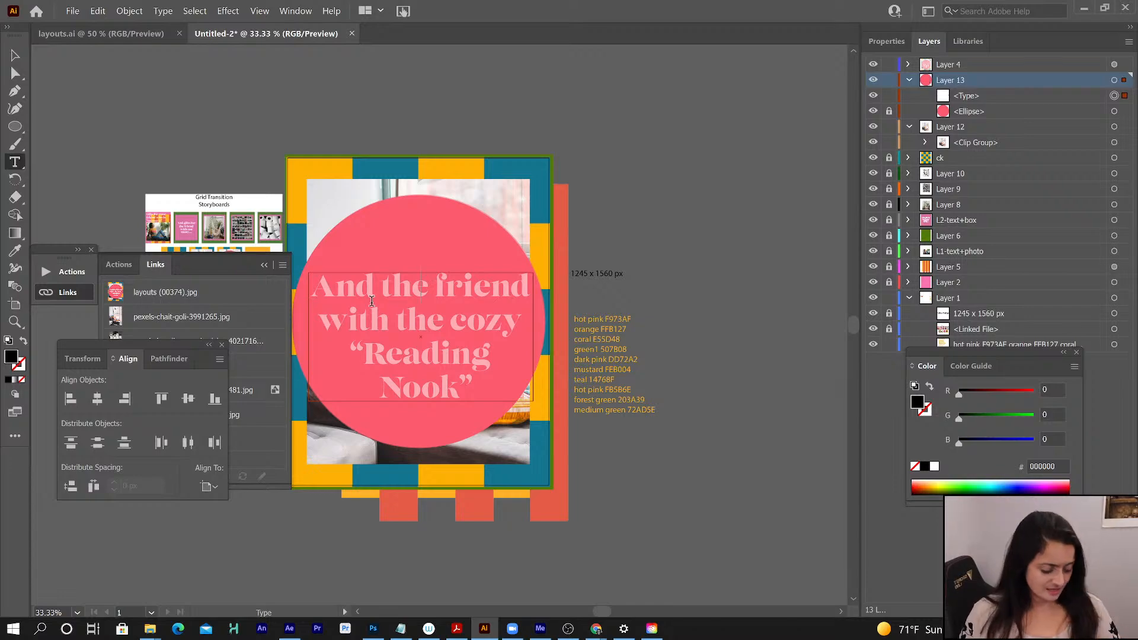
pyautogui.write('And the friend')
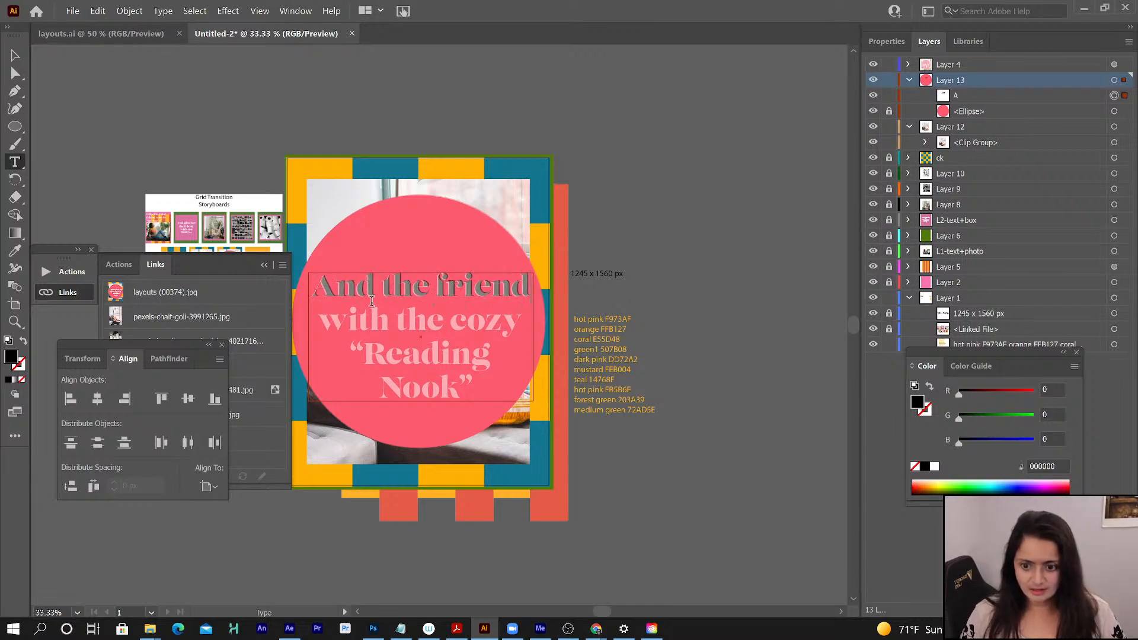
pyautogui.press('Return')
pyautogui.write('with the co')
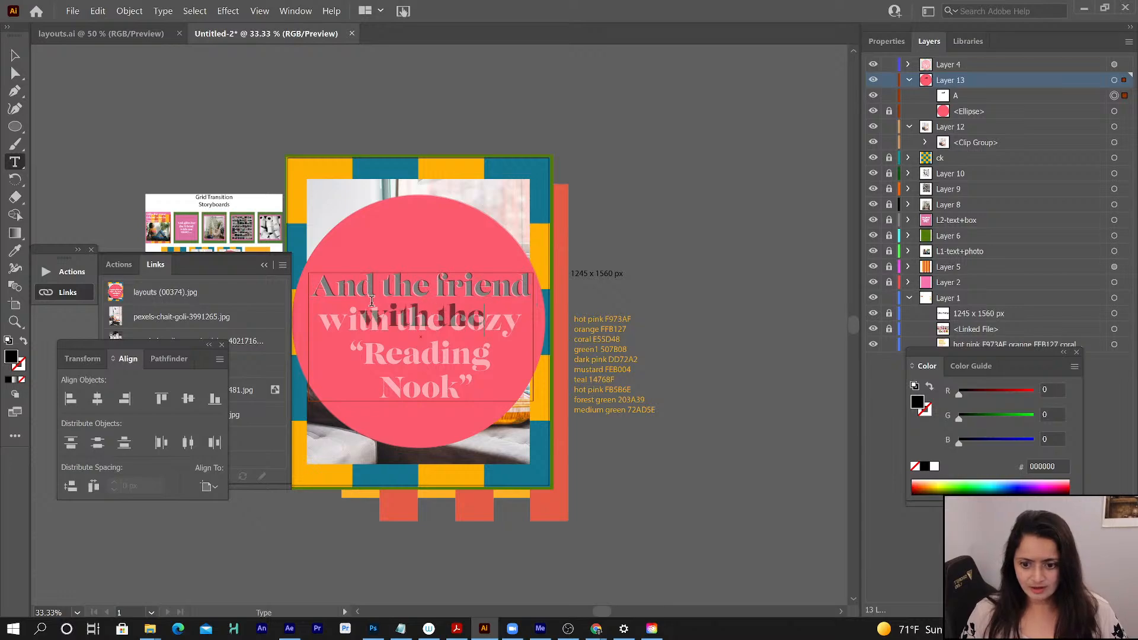
pyautogui.write('zy ')
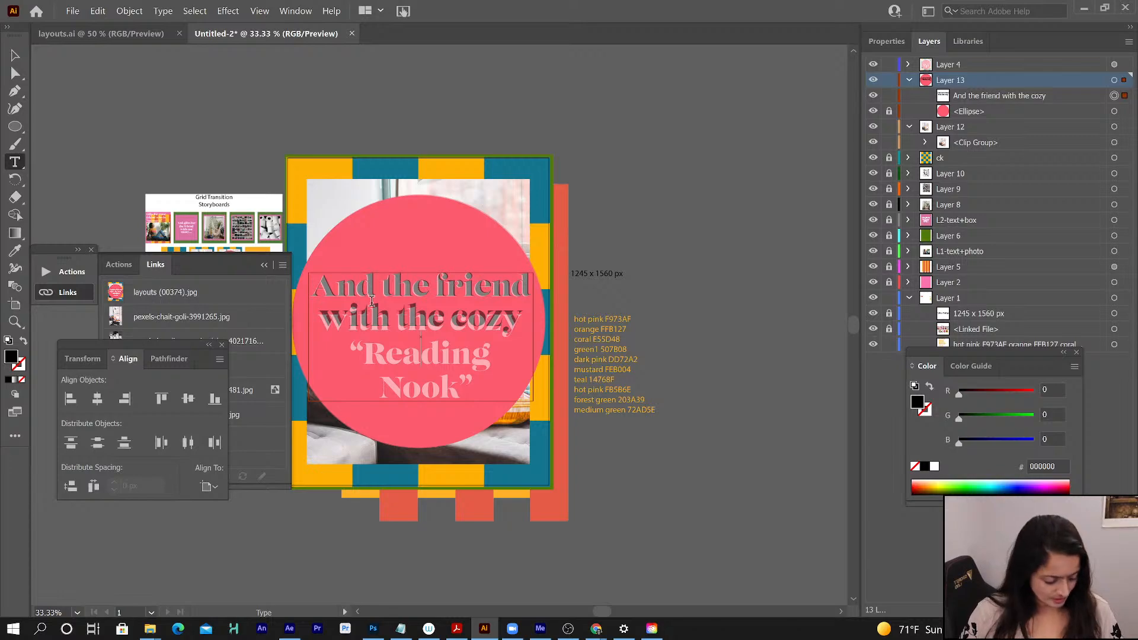
pyautogui.write('“R')
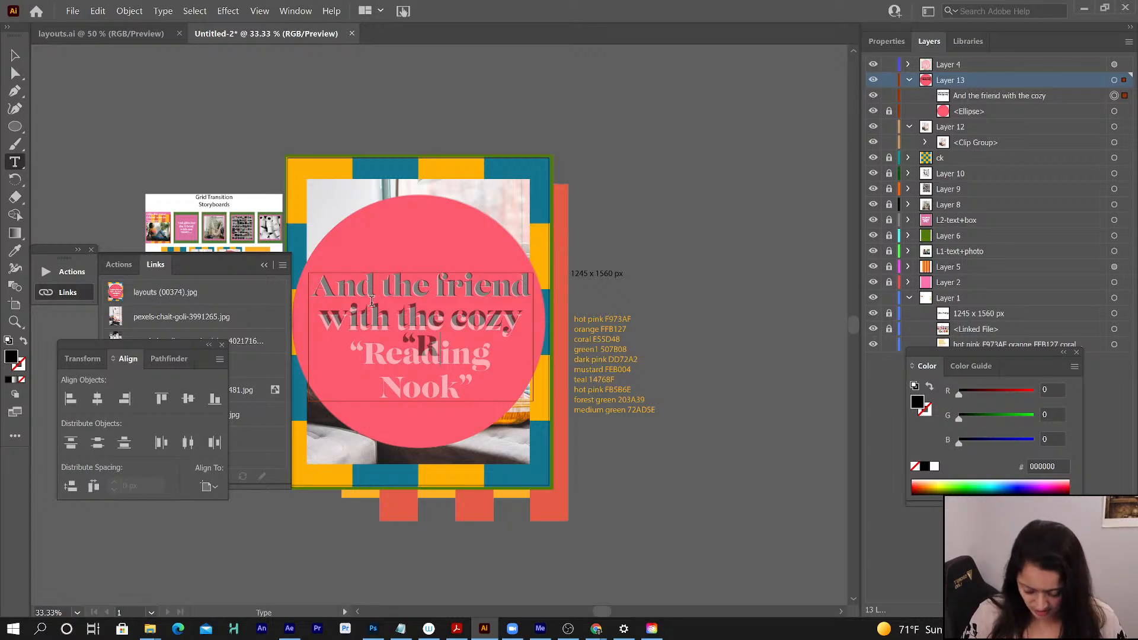
pyautogui.write('ea')
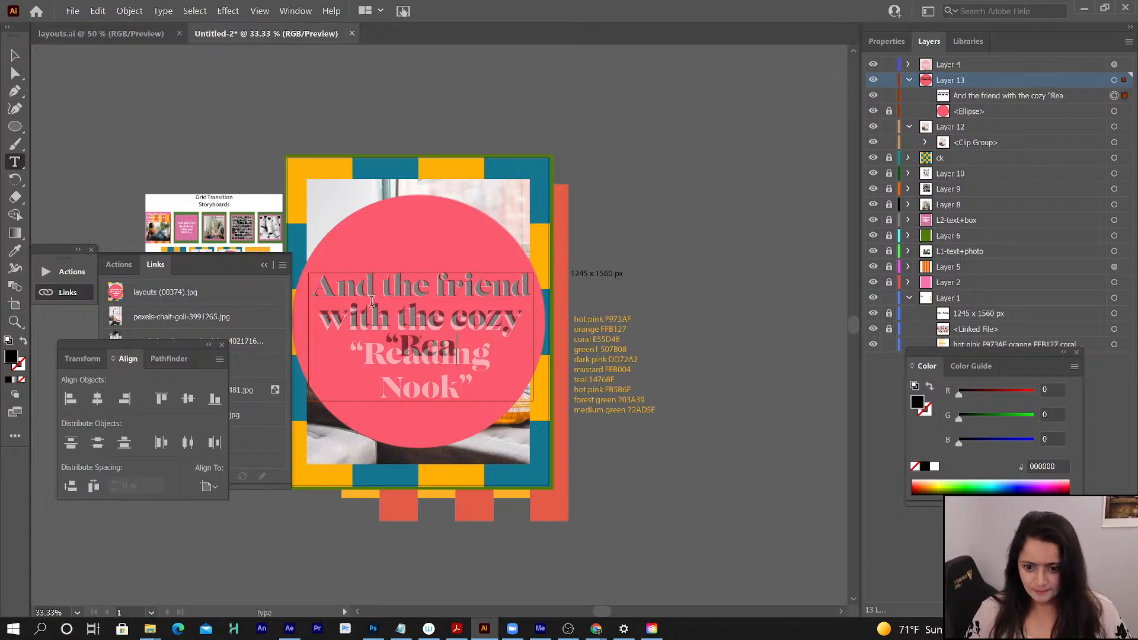
pyautogui.write('ding')
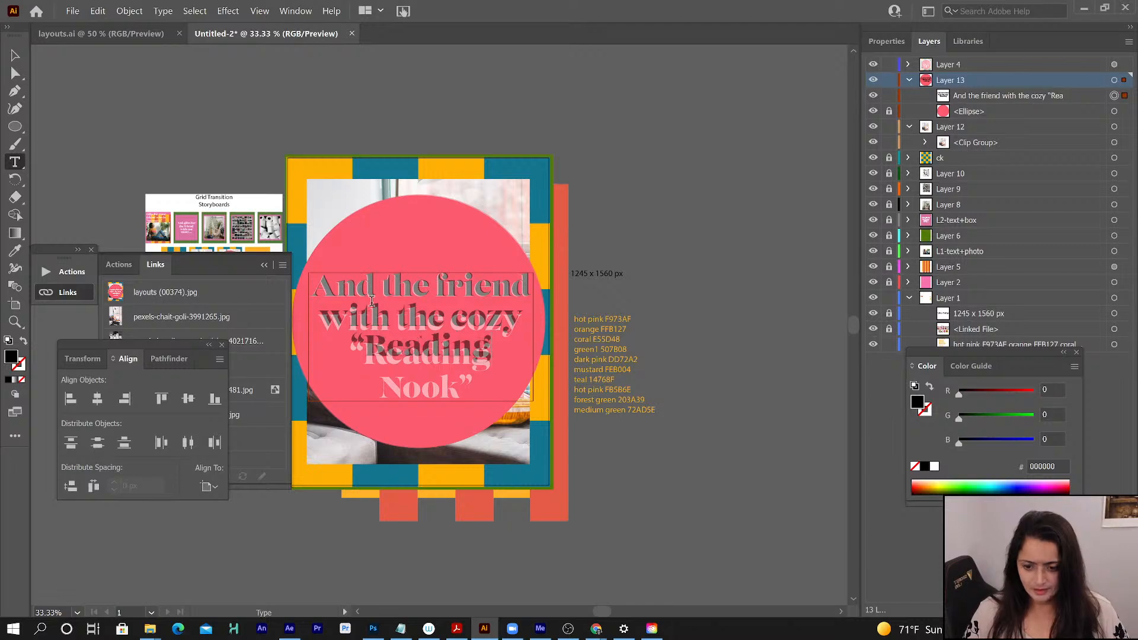
pyautogui.write(' Nook')
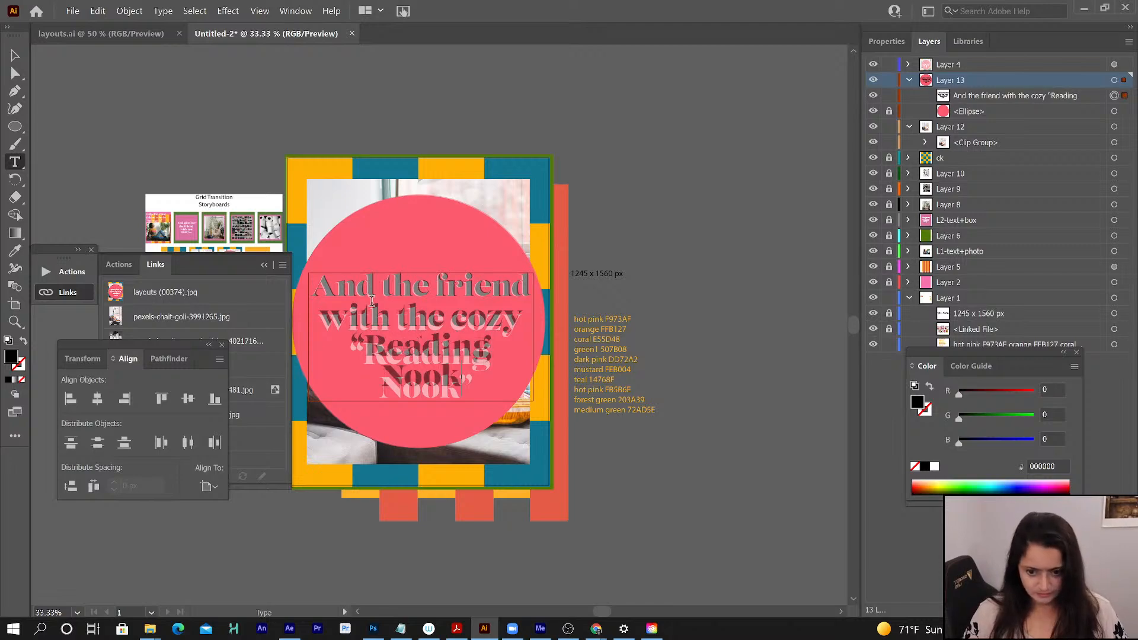
pyautogui.write('”')
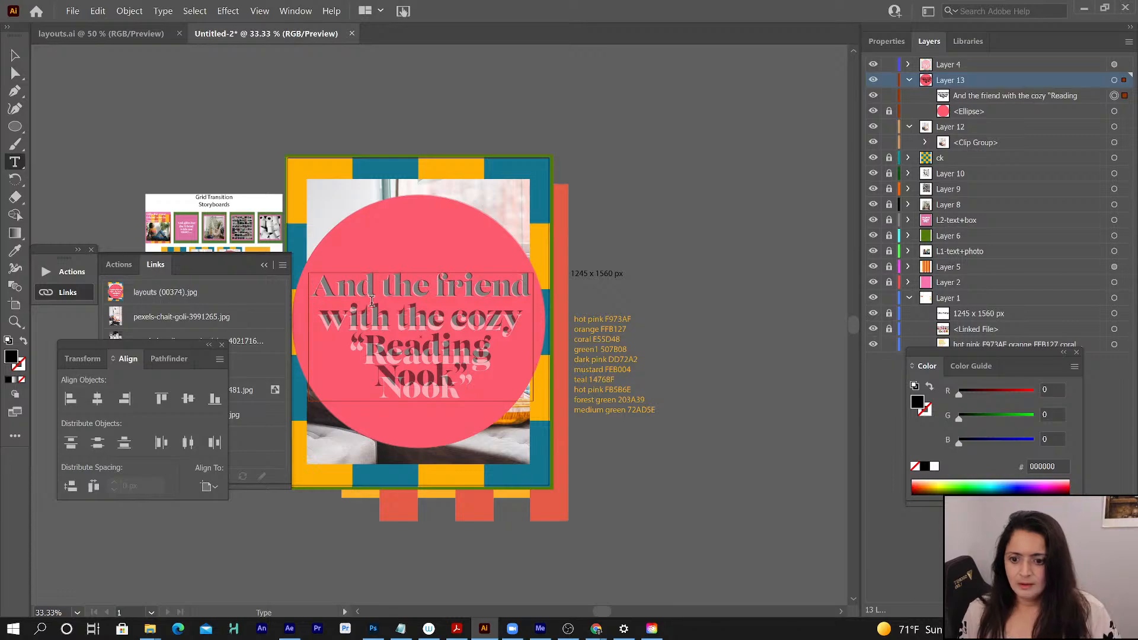
# - Set the leading of the last three lines, from "with the cozy" to "Nook”", to 160 px
pyautogui.moveTo(320, 317); pyautogui.dragTo(520, 399)
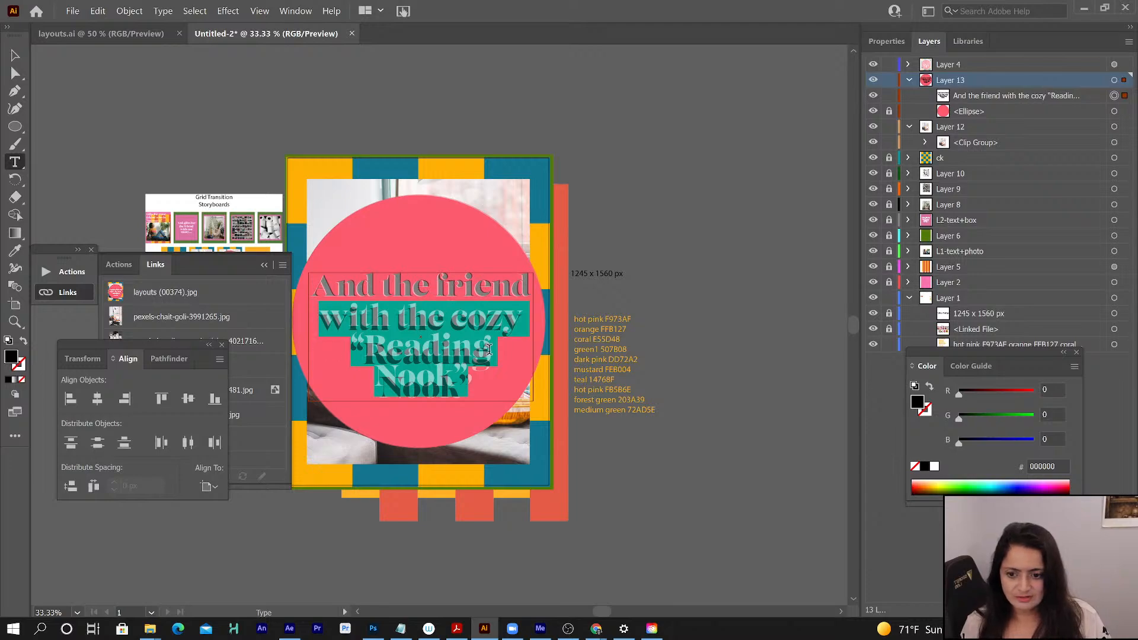
pyautogui.click(888, 41)
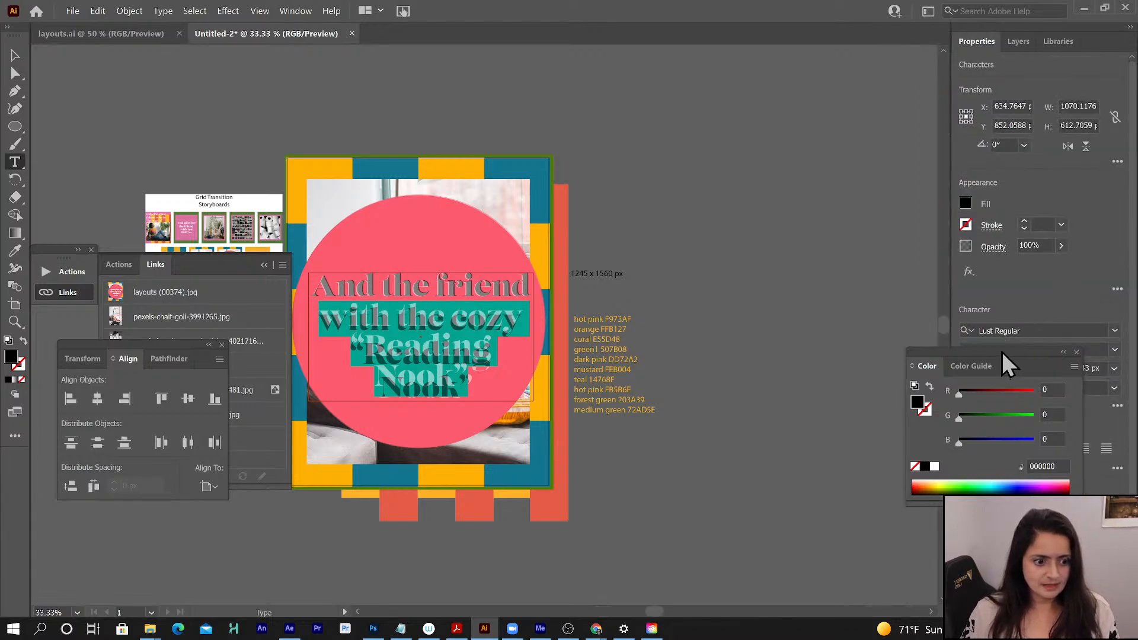
pyautogui.moveTo(1002, 350); pyautogui.dragTo(846, 337)
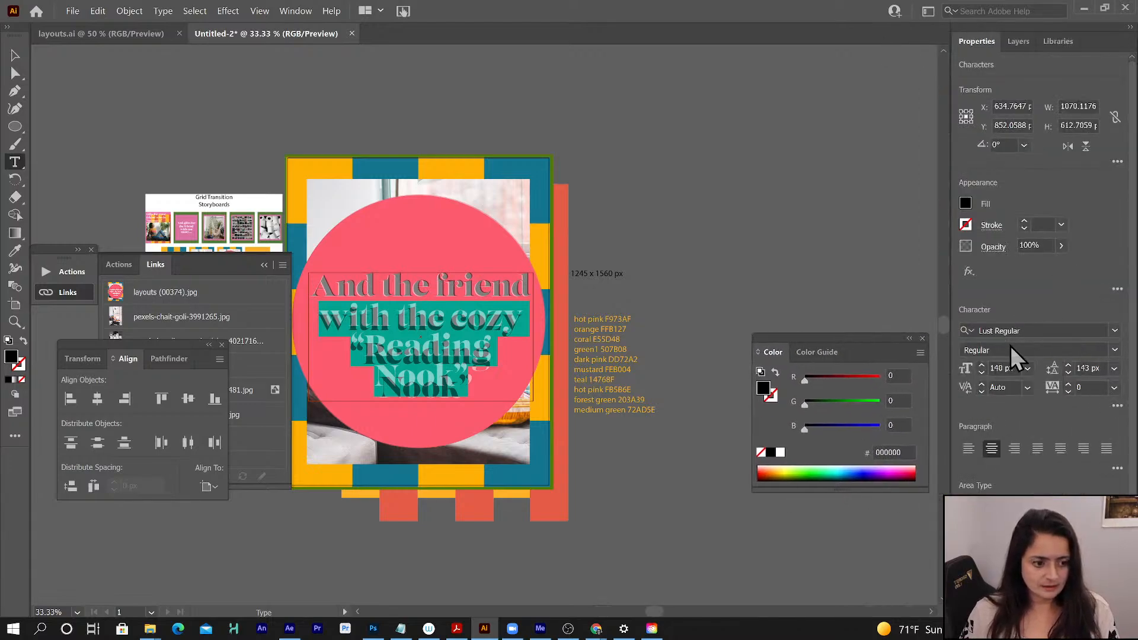
pyautogui.click(1068, 372)
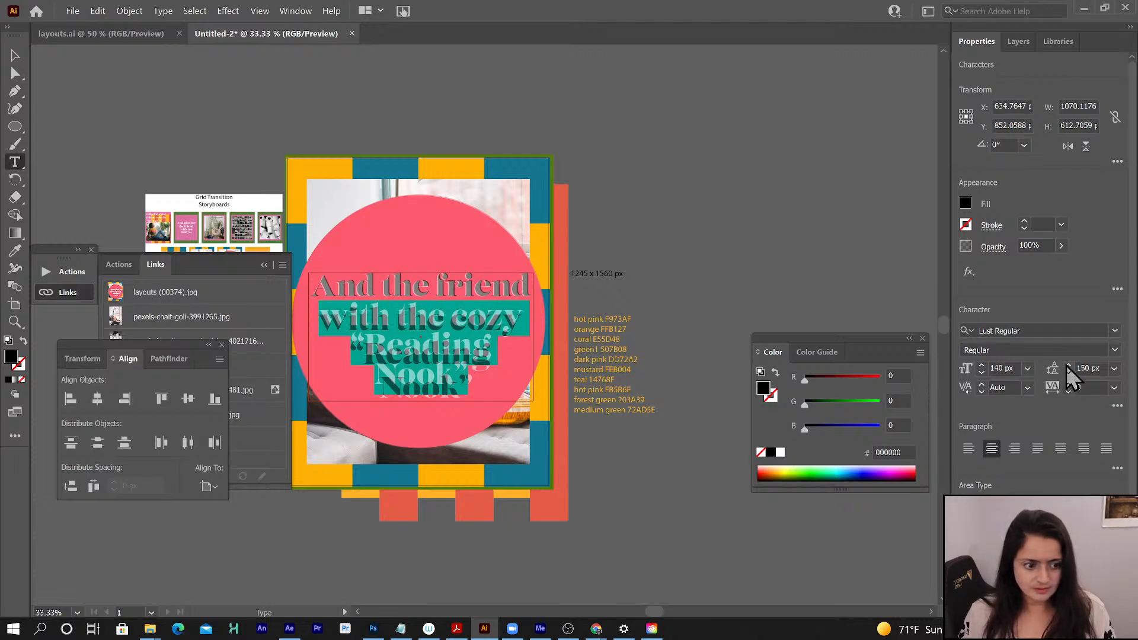
pyautogui.click(1066, 366)
pyautogui.click(1067, 366)
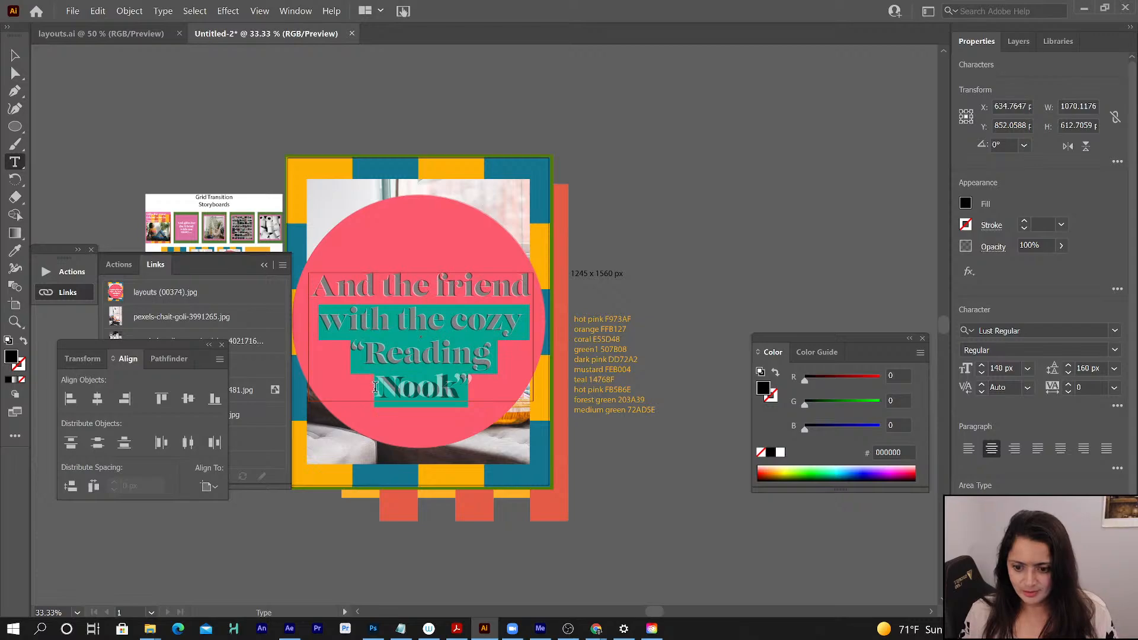
pyautogui.moveTo(375, 387); pyautogui.dragTo(492, 391)
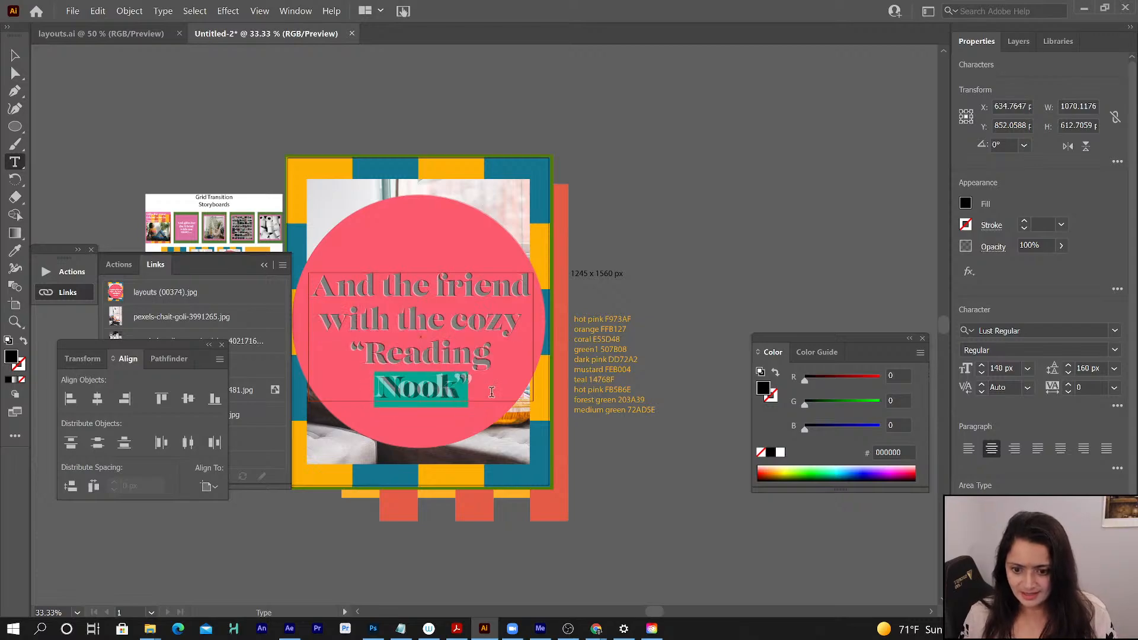
pyautogui.click(376, 392)
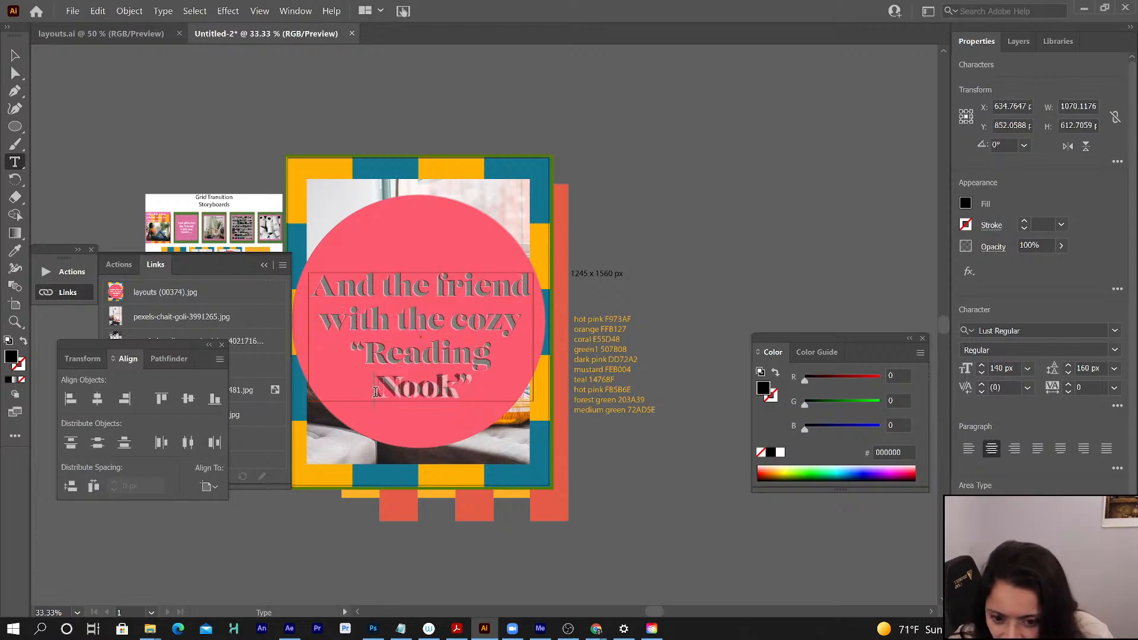
pyautogui.moveTo(375, 392); pyautogui.dragTo(478, 393)
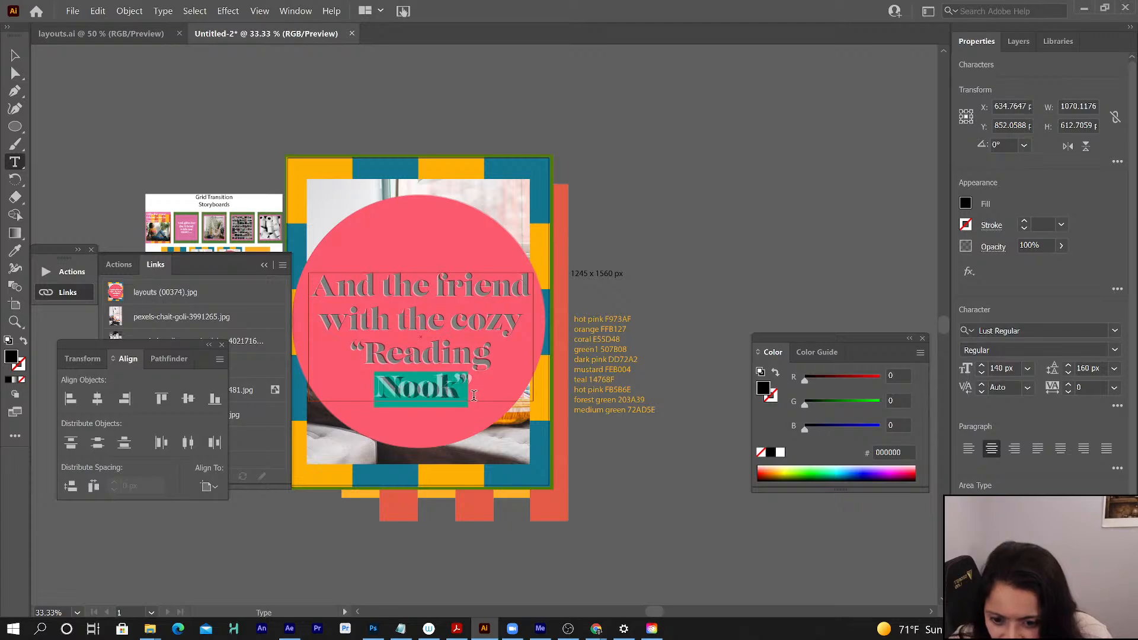
pyautogui.click(376, 388)
pyautogui.hotkey('ctrl', 'z')
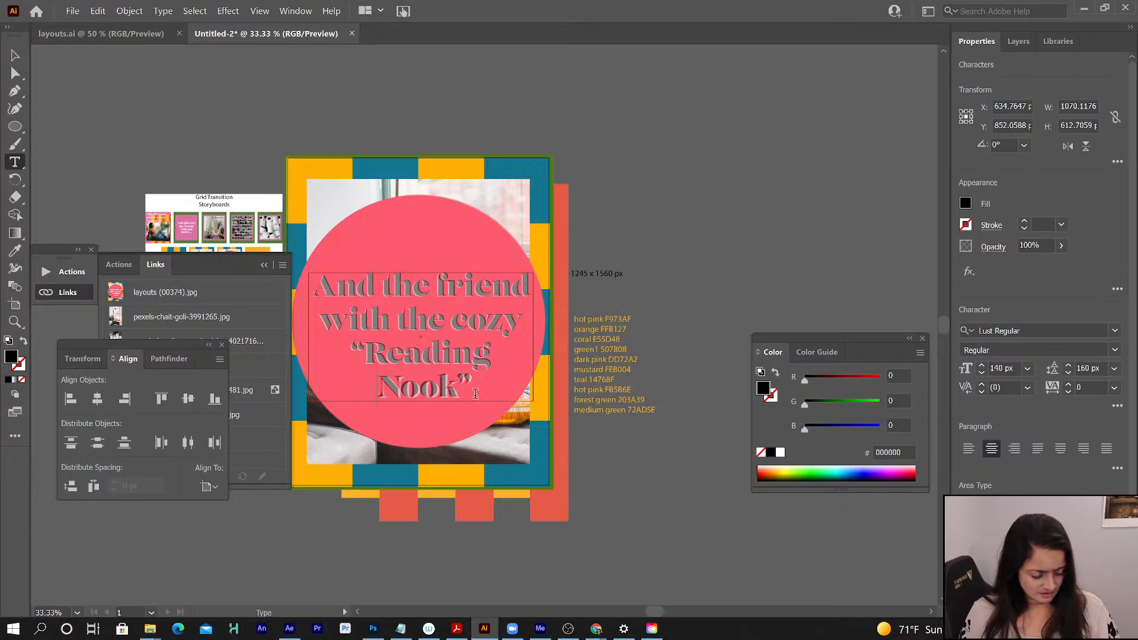
pyautogui.press('BackSpace')
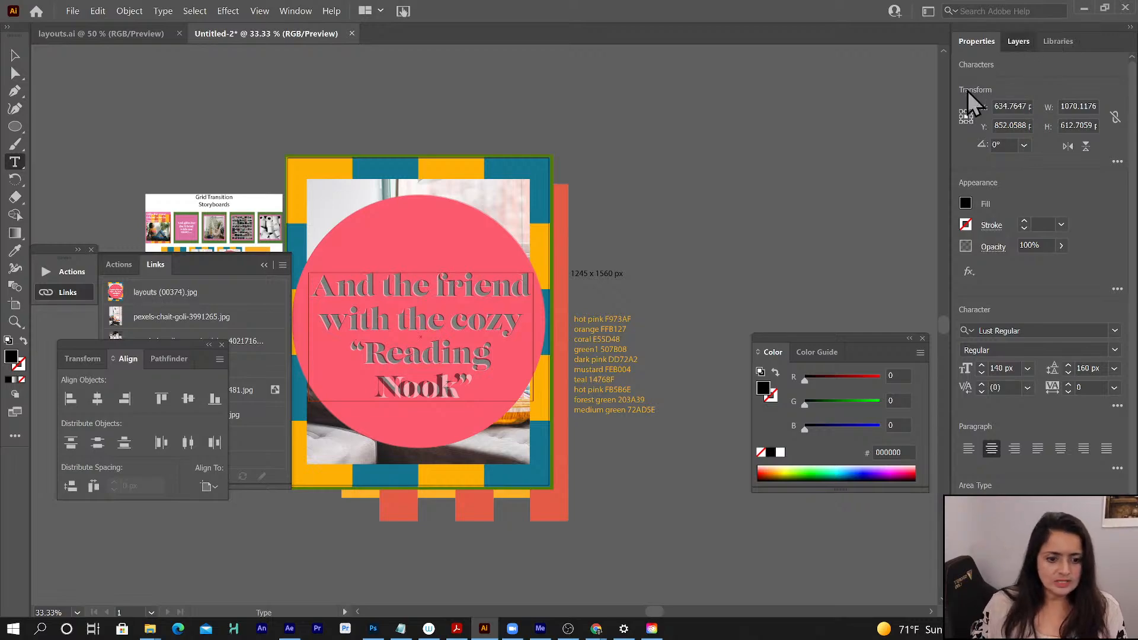
# - Hide the Layer 4 reference and fill all the “Reading Nook” text on Layer 13 with white FFFFFF
pyautogui.click(1010, 39)
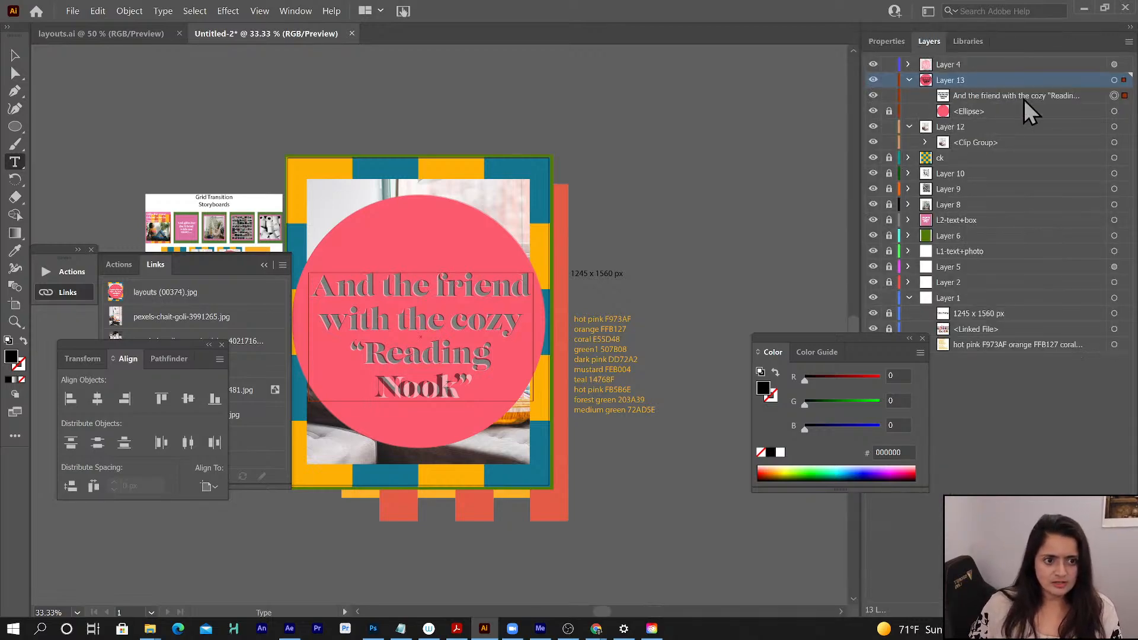
pyautogui.click(1114, 96)
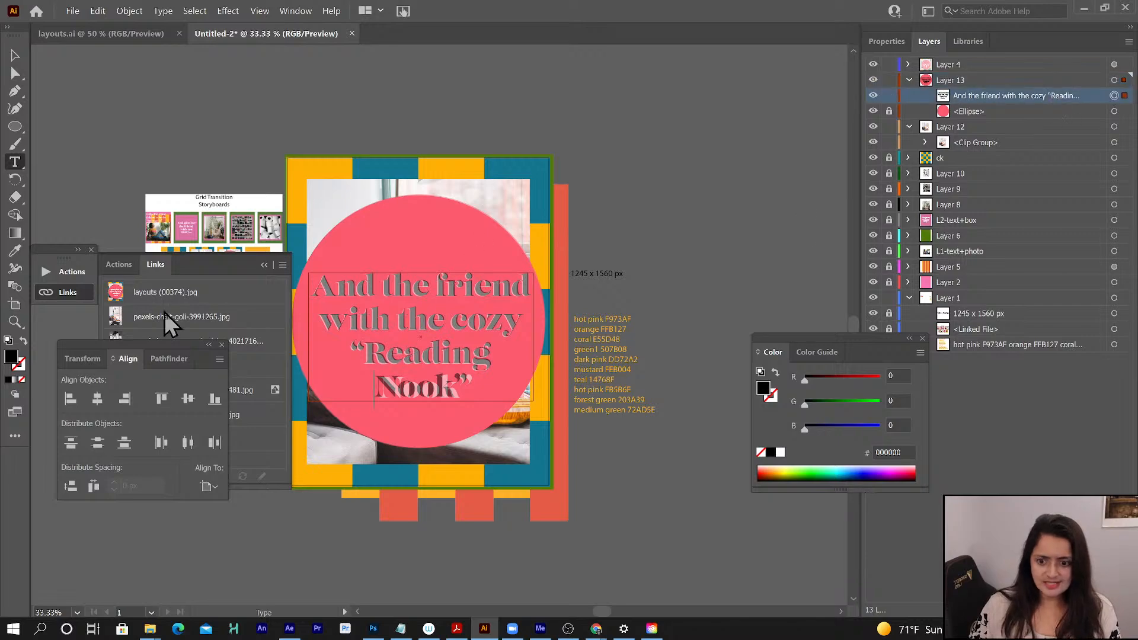
pyautogui.click(780, 452)
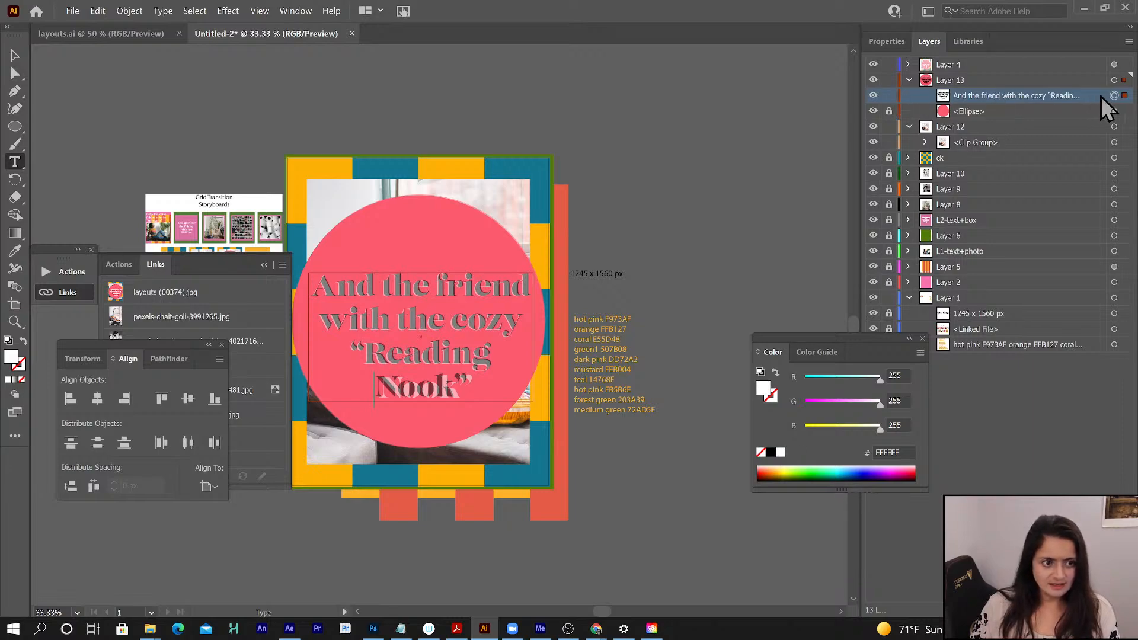
pyautogui.click(873, 65)
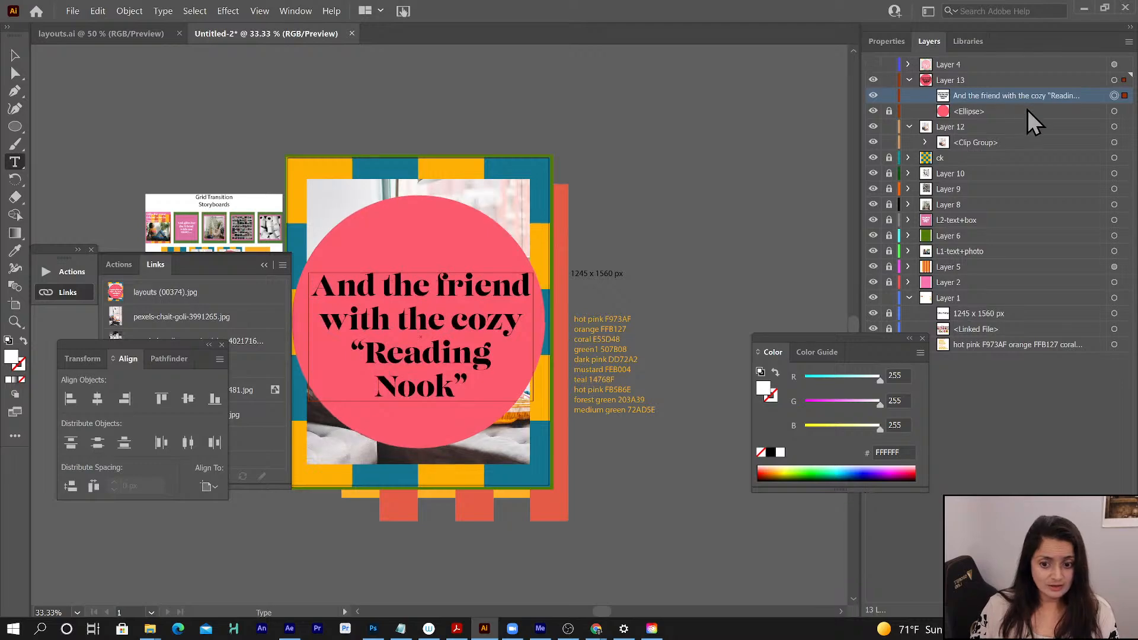
pyautogui.moveTo(312, 294); pyautogui.dragTo(495, 396)
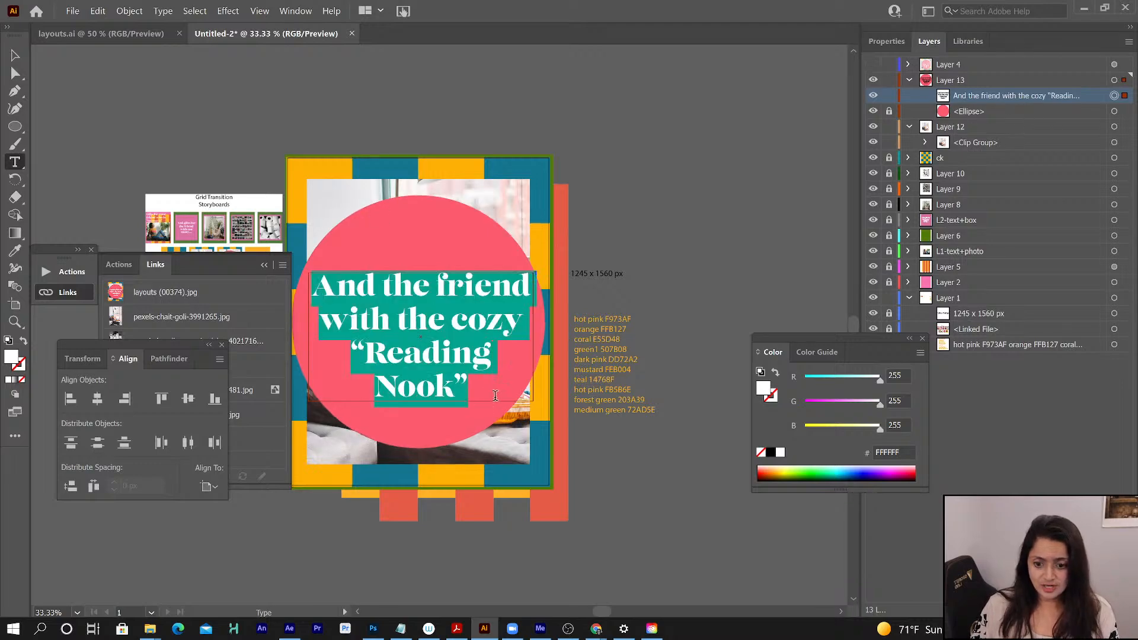
pyautogui.click(780, 452)
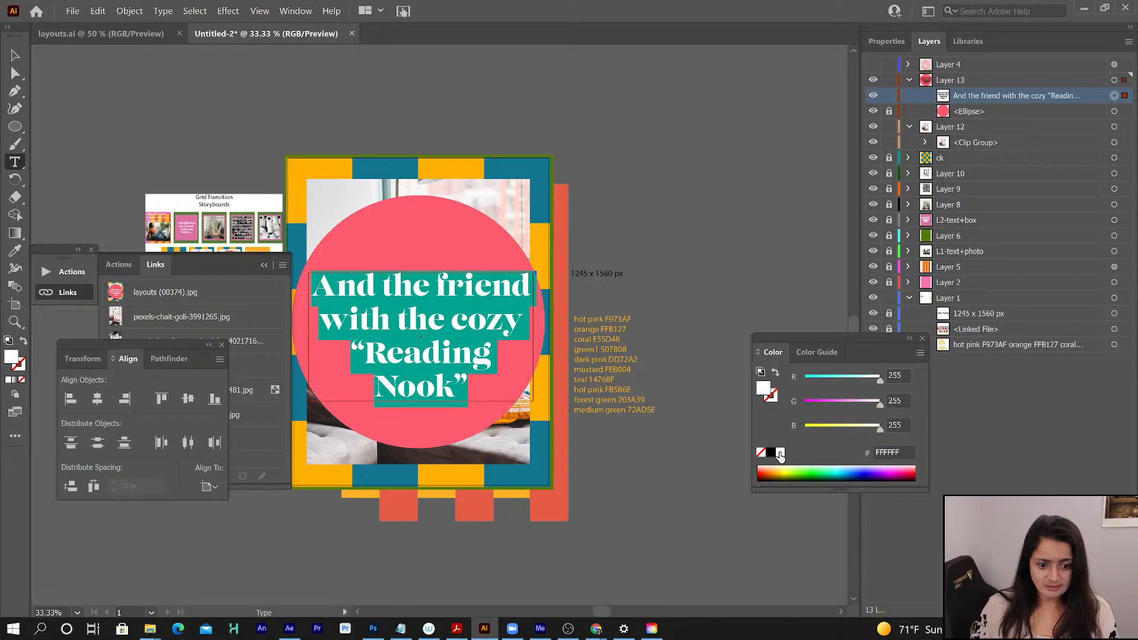
# - Center the white “Reading Nook” text box horizontally on the artboard, keeping its vertical position, and deselect it
pyautogui.click(16, 54)
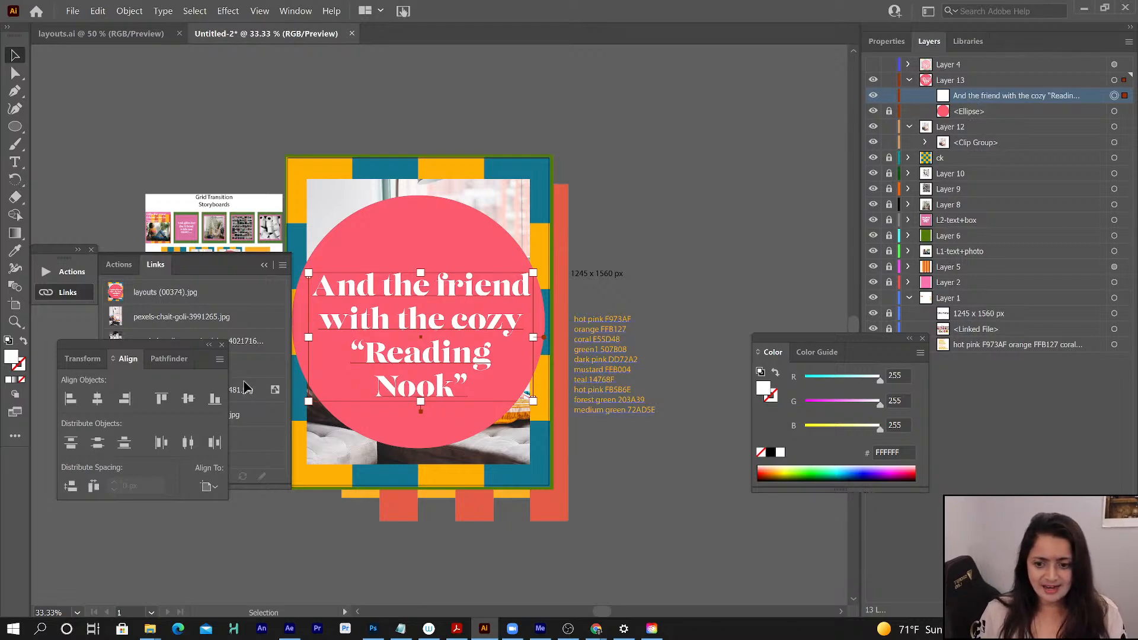
pyautogui.click(97, 399)
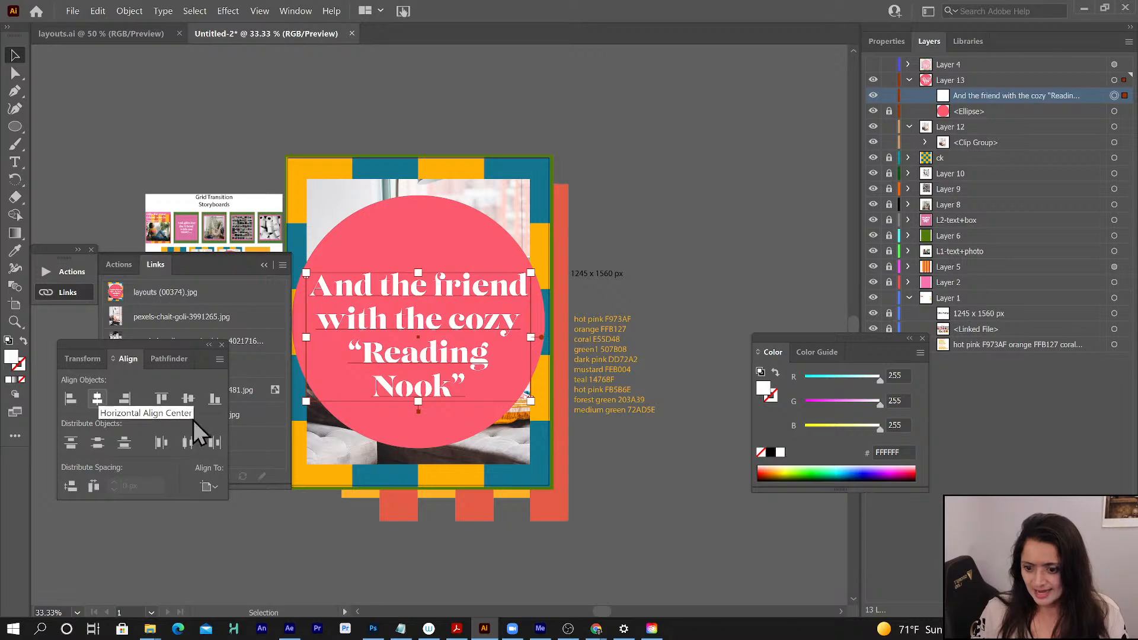
pyautogui.click(188, 399)
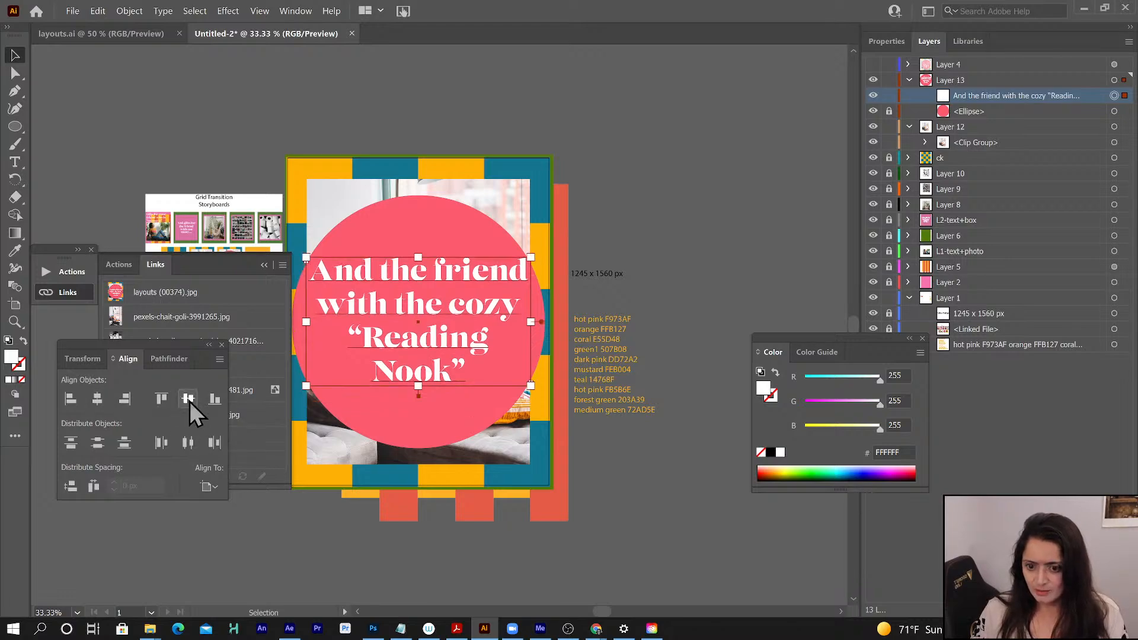
pyautogui.hotkey('ctrl', 'z')
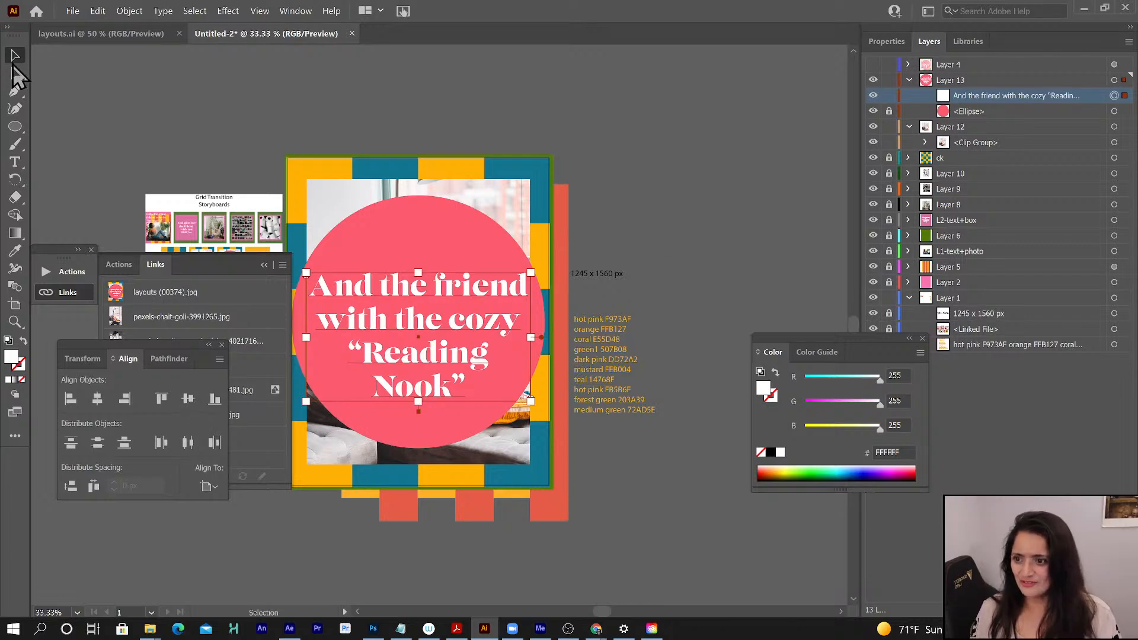
pyautogui.click(173, 90)
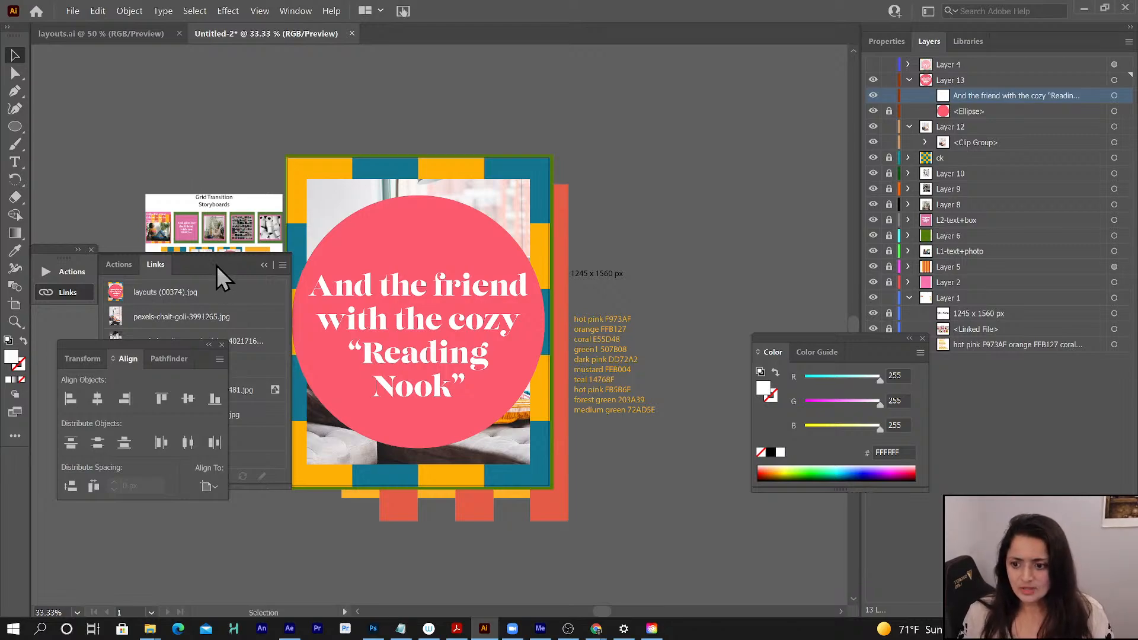
# - Relink the layouts (00374).jpg reference image to layouts (00452)_1 and show Layer 4 again
pyautogui.moveTo(215, 265); pyautogui.dragTo(155, 329)
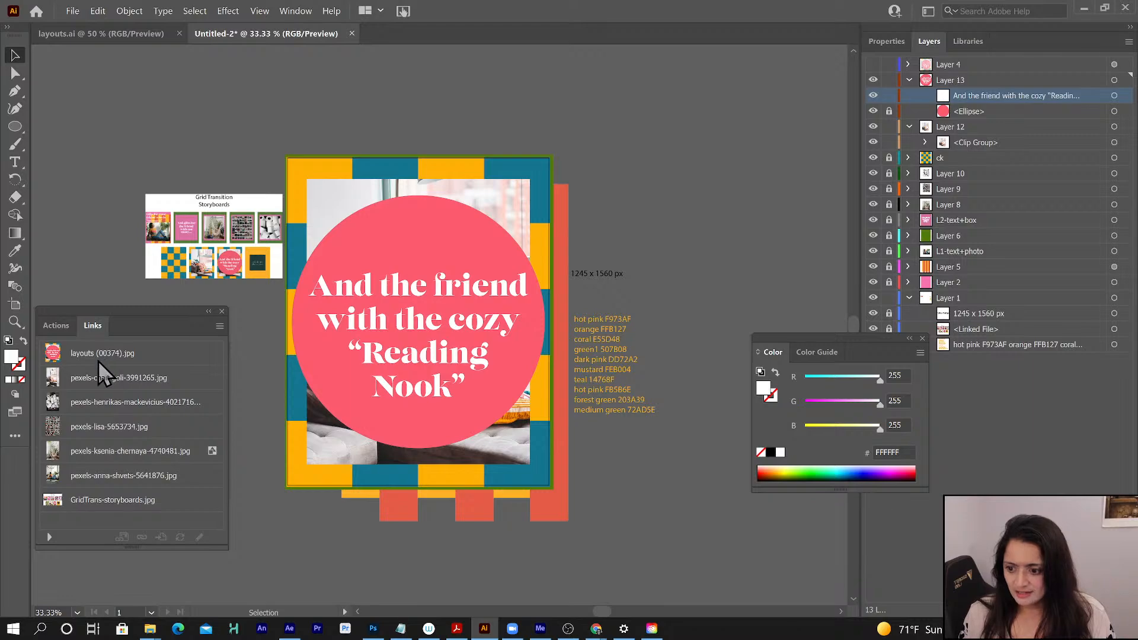
pyautogui.click(133, 352)
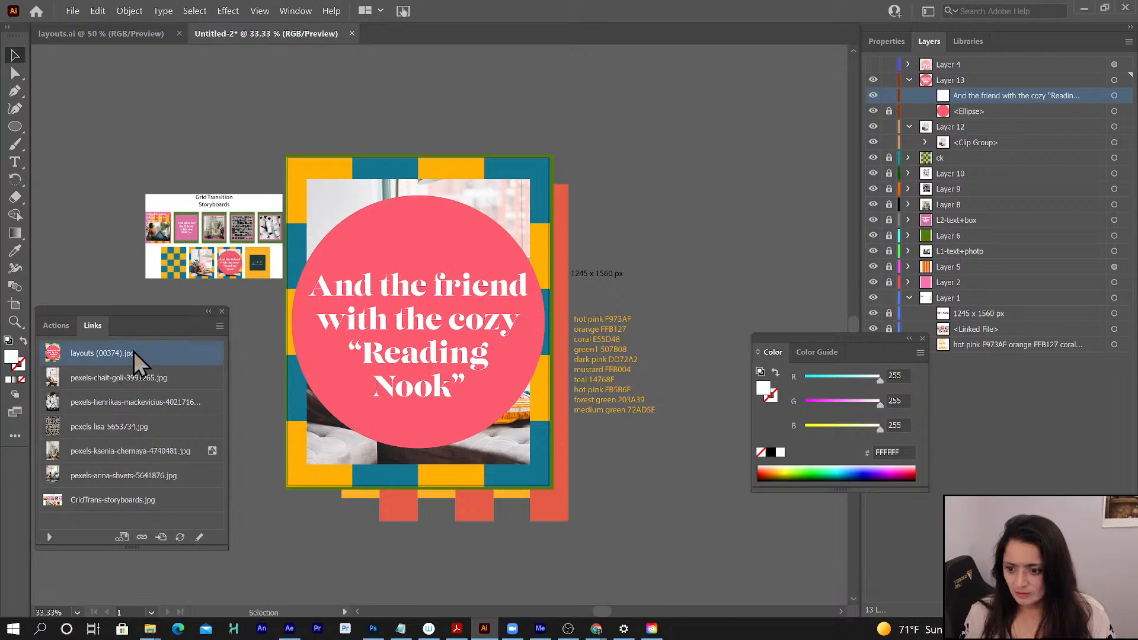
pyautogui.click(146, 539)
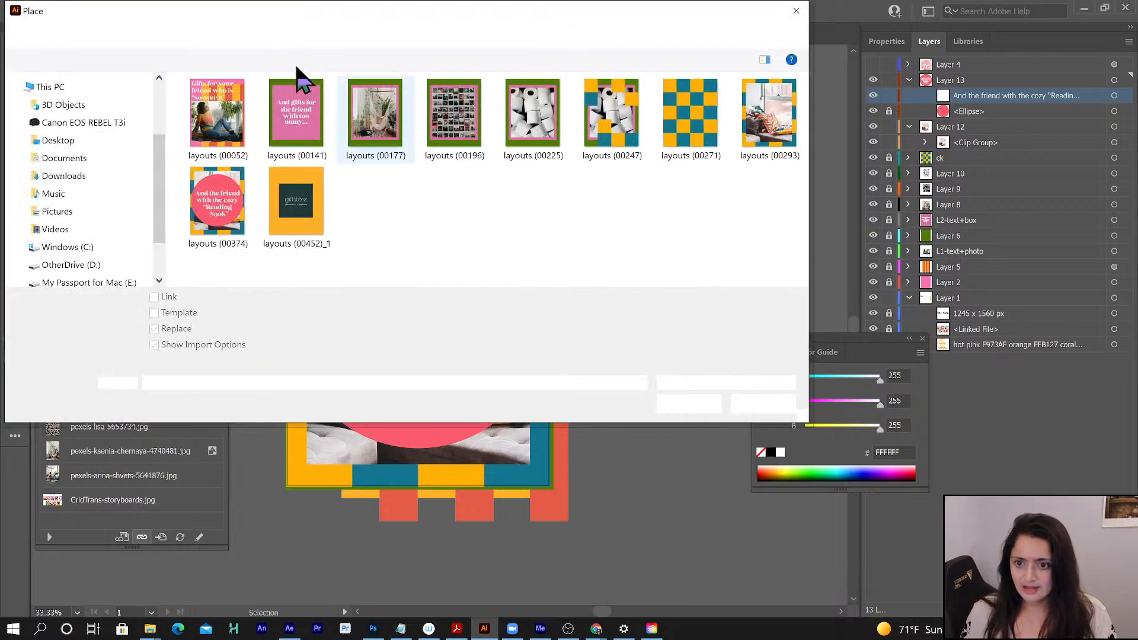
pyautogui.click(302, 203)
pyautogui.click(687, 405)
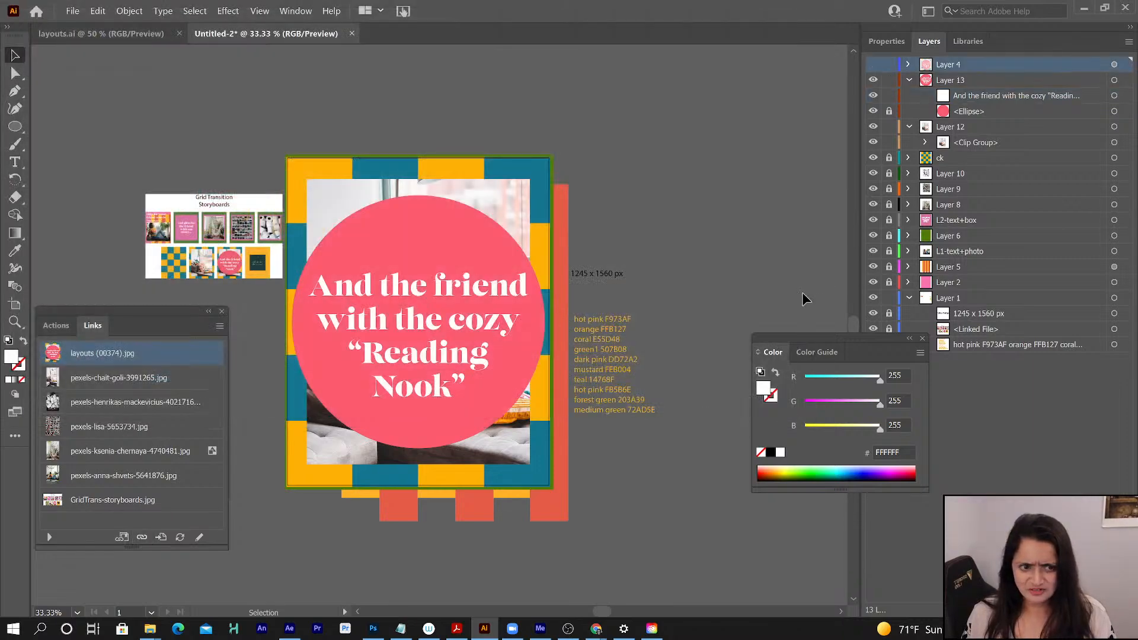
pyautogui.click(873, 65)
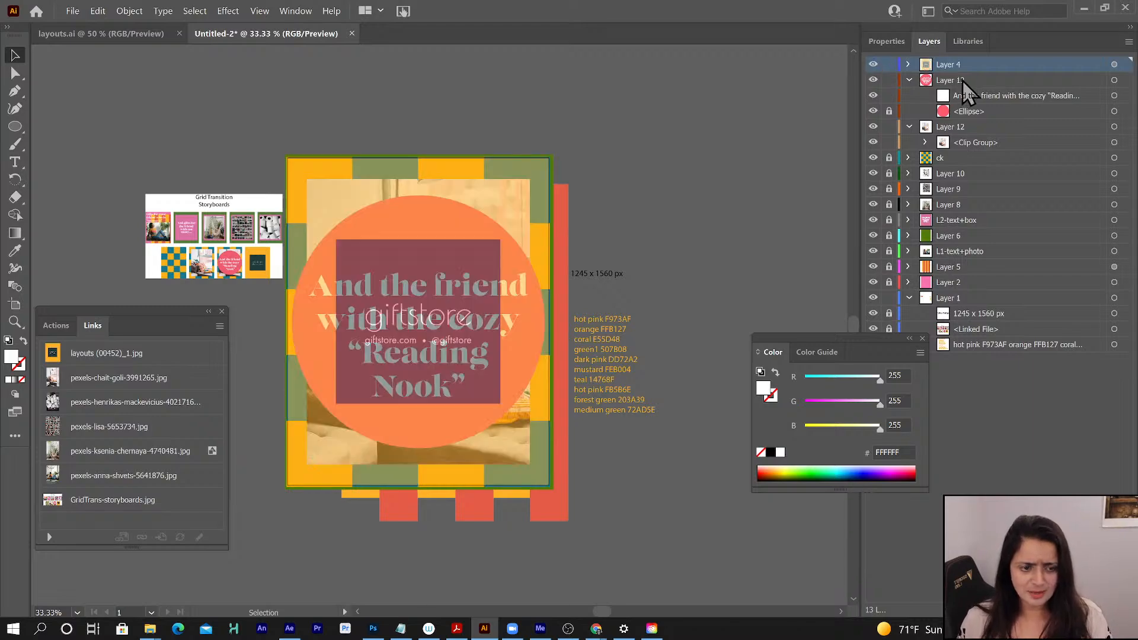
# - Lock Layer 13 and add a new layer directly above it
pyautogui.click(961, 81)
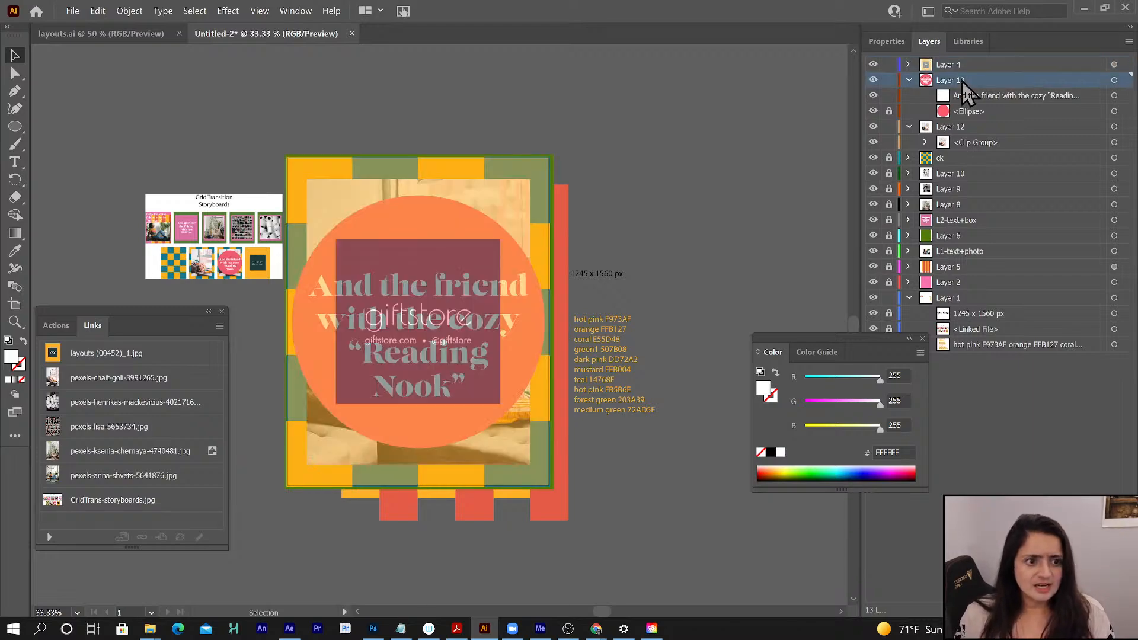
pyautogui.click(889, 80)
pyautogui.hotkey('ctrl', 'l')
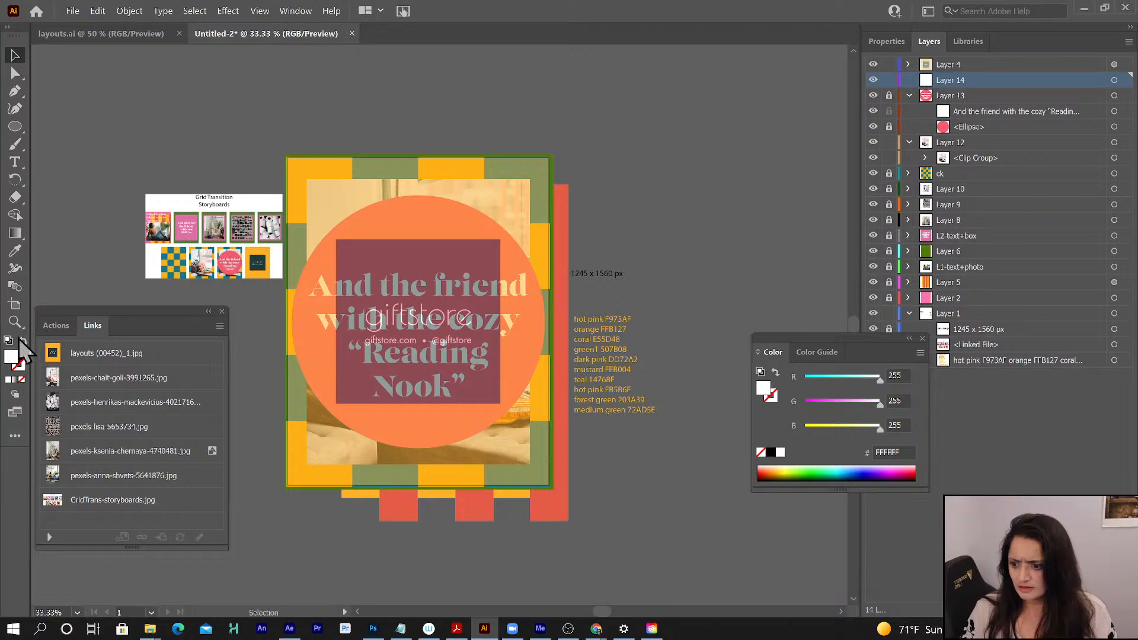
# - Draw a rectangle filled with mustard FEB004 on Layer 14, extending slightly past the artboard edges on every side
pyautogui.click(15, 127)
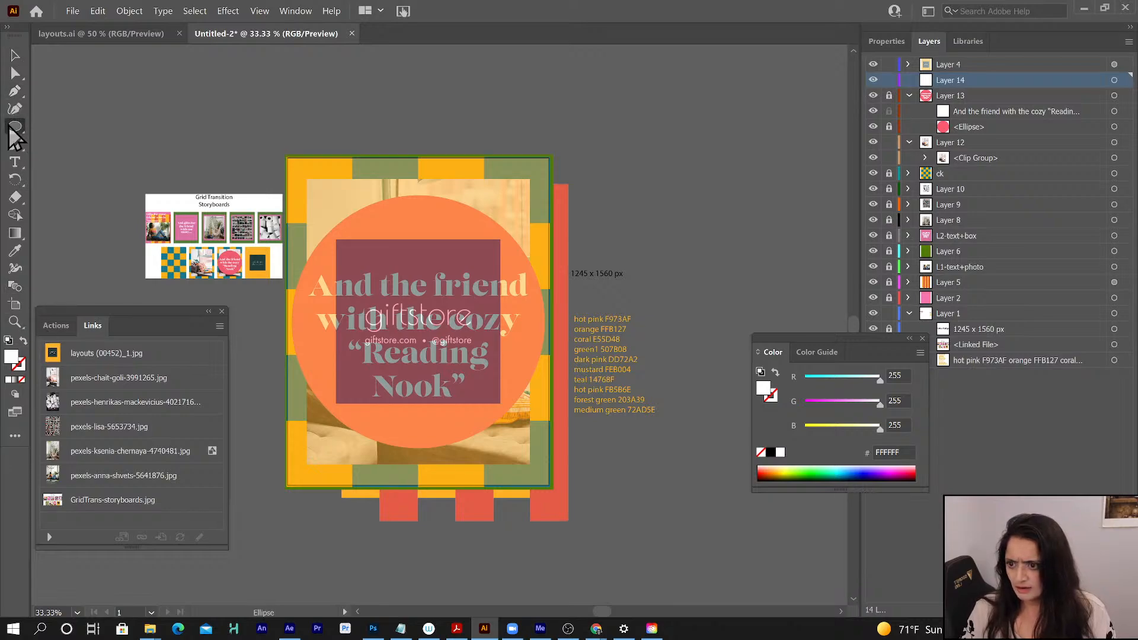
pyautogui.click(885, 452)
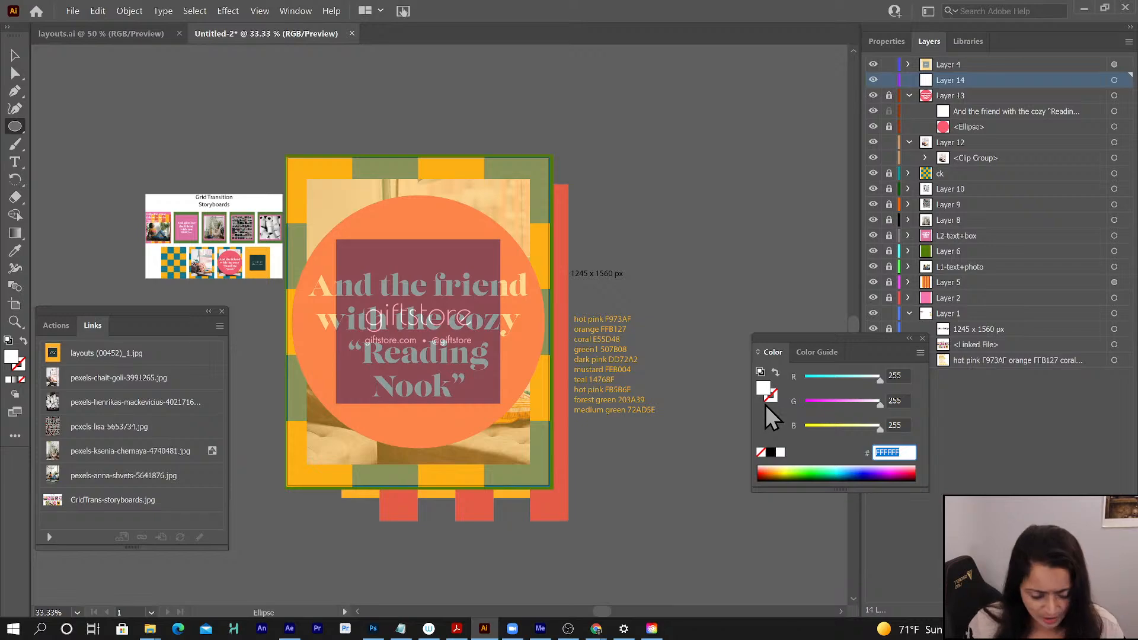
pyautogui.write('feb')
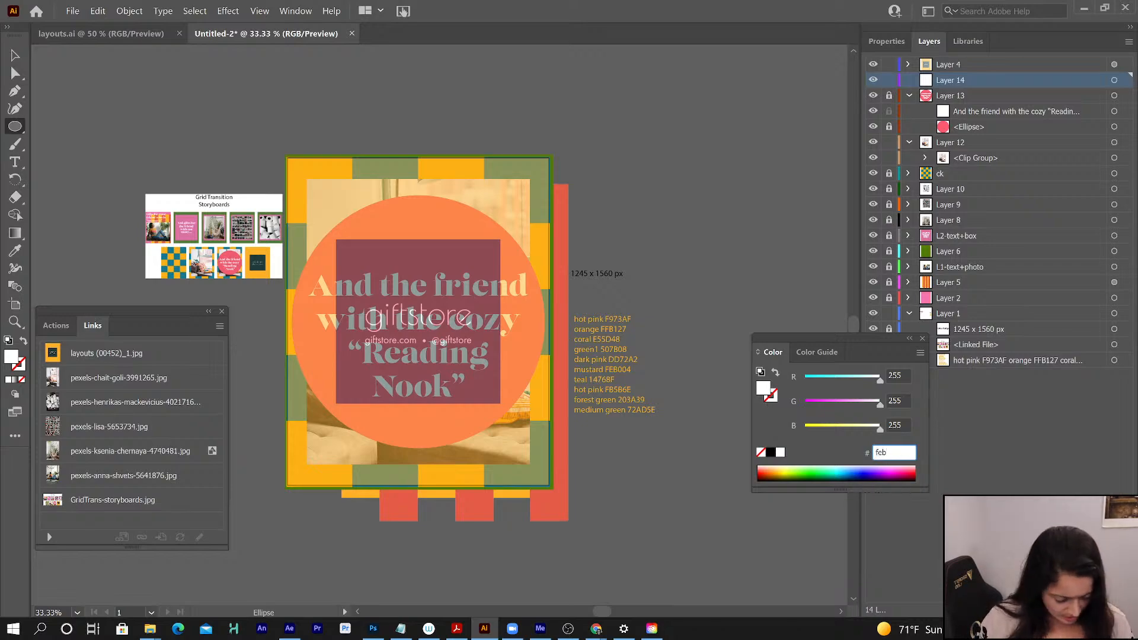
pyautogui.write('004')
pyautogui.press('Return')
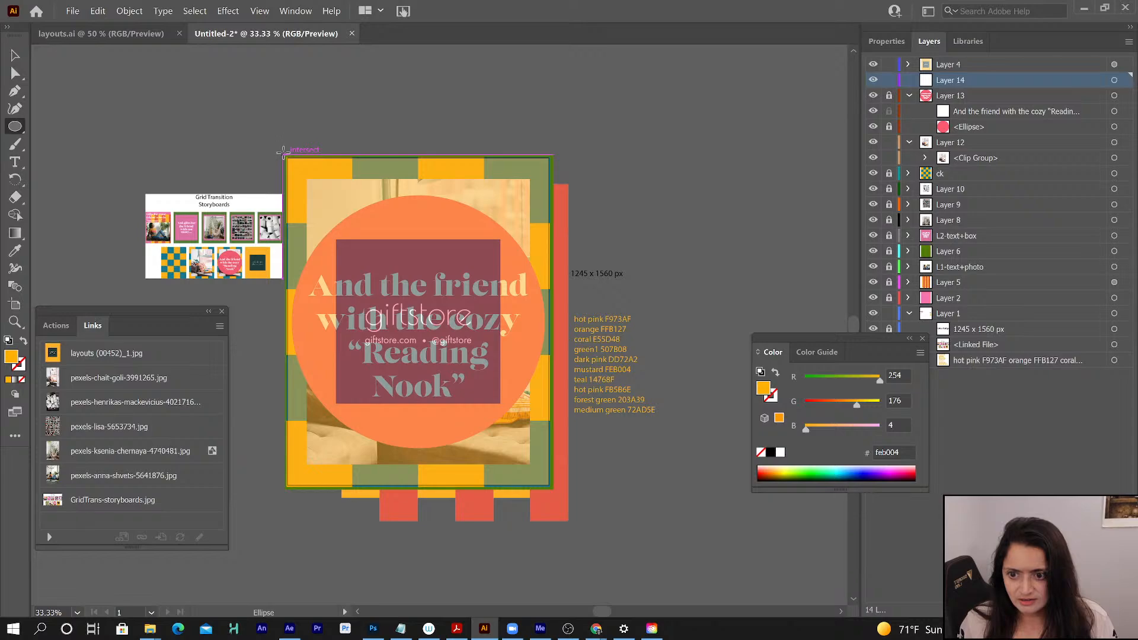
pyautogui.moveTo(283, 152); pyautogui.dragTo(535, 466)
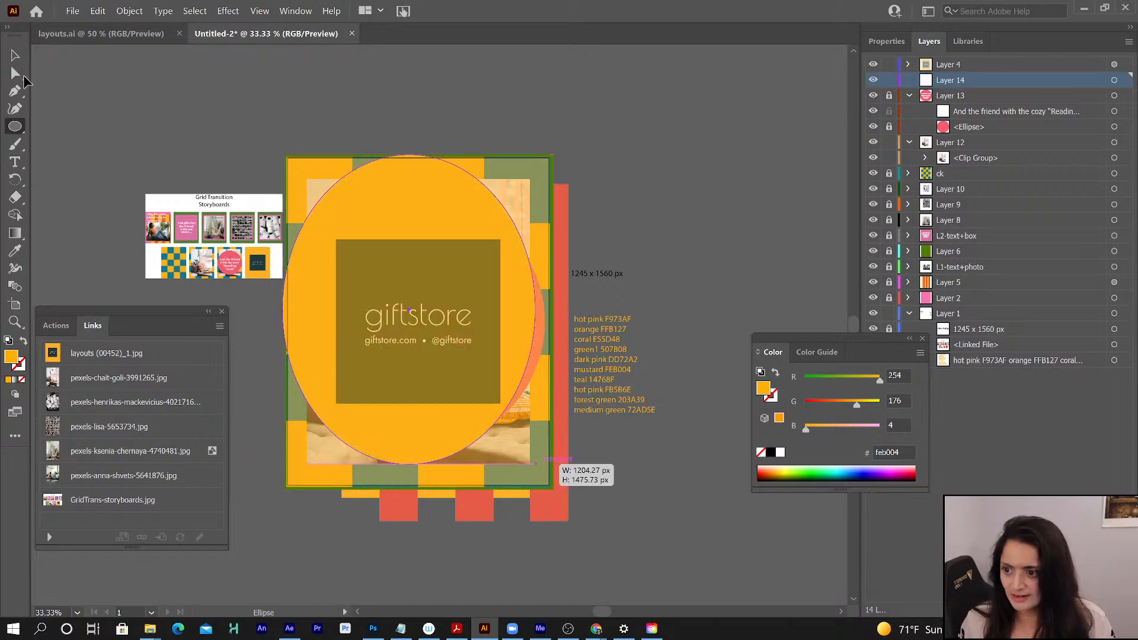
pyautogui.hotkey('ctrl', 'z')
pyautogui.click(16, 127)
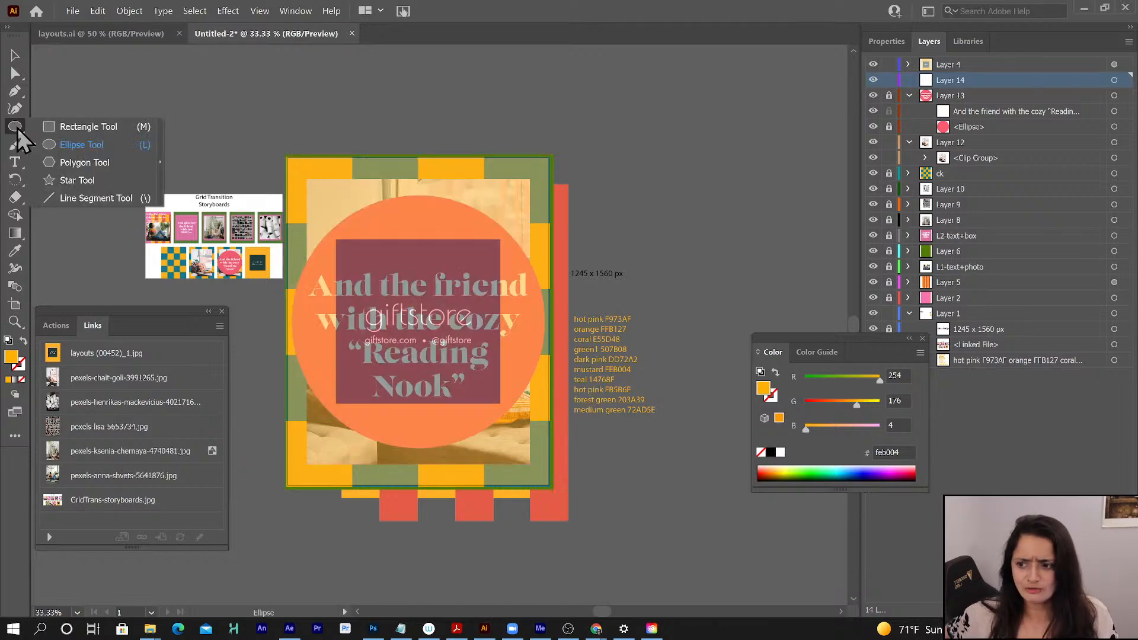
pyautogui.click(105, 128)
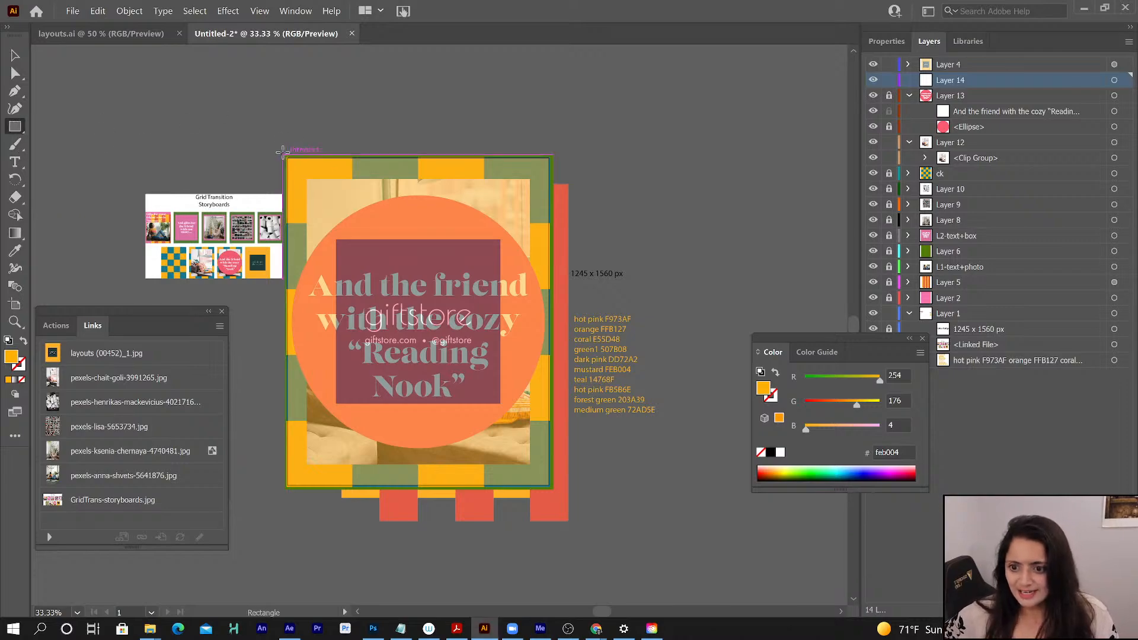
pyautogui.moveTo(282, 153); pyautogui.dragTo(554, 488)
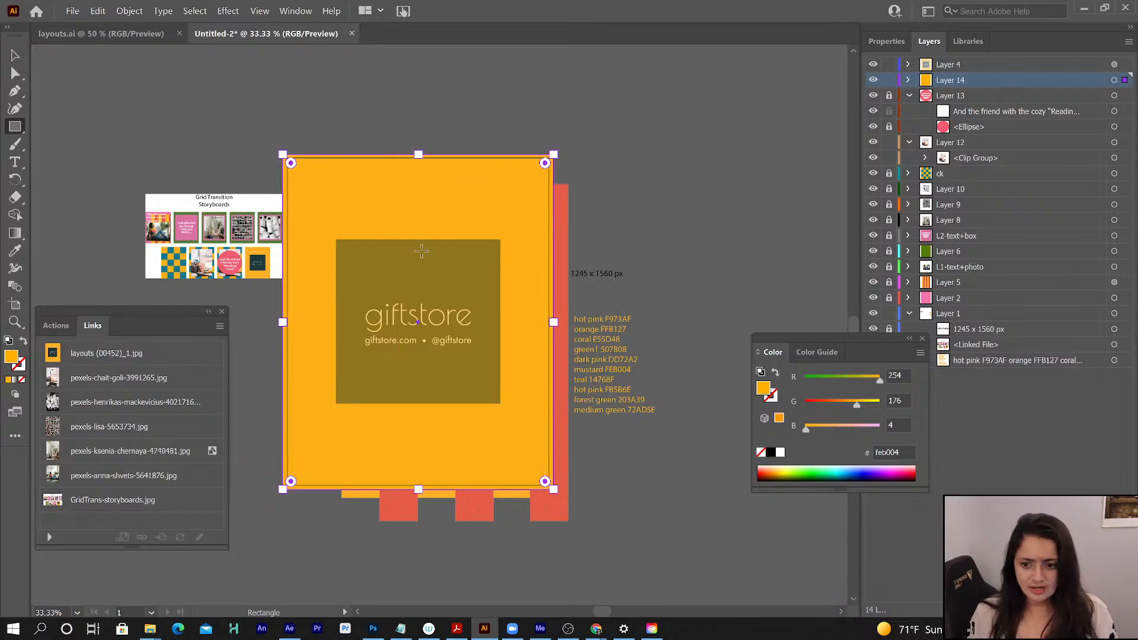
# - Add a new layer above Layer 14 and draw a square matching the dark giftstore box in the reference
pyautogui.click(1105, 611)
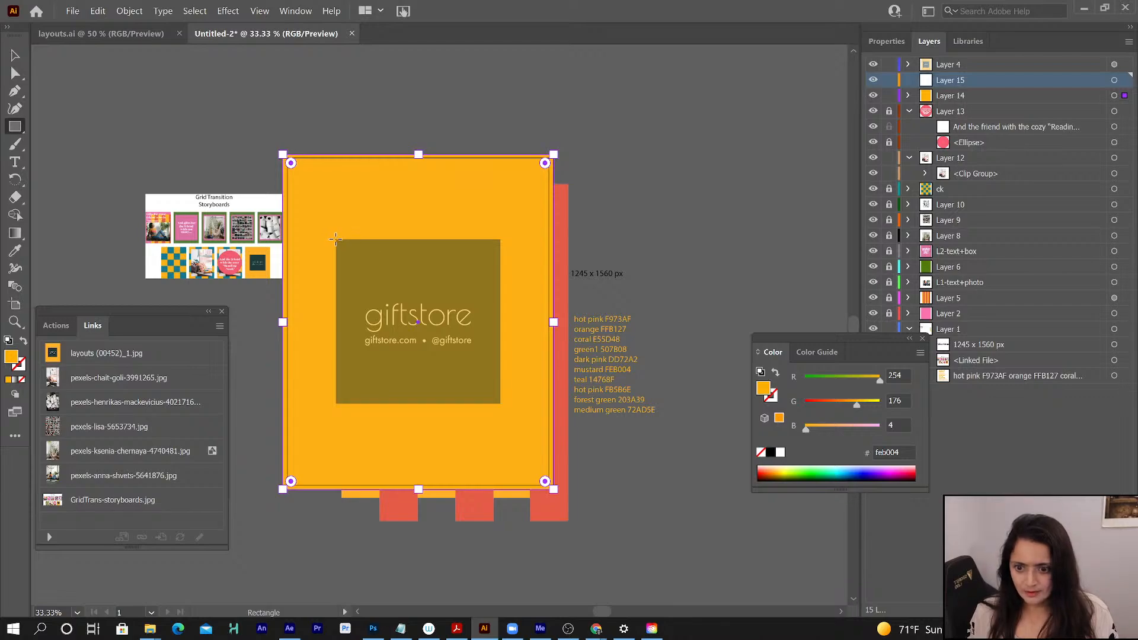
pyautogui.moveTo(335, 239); pyautogui.dragTo(502, 379)
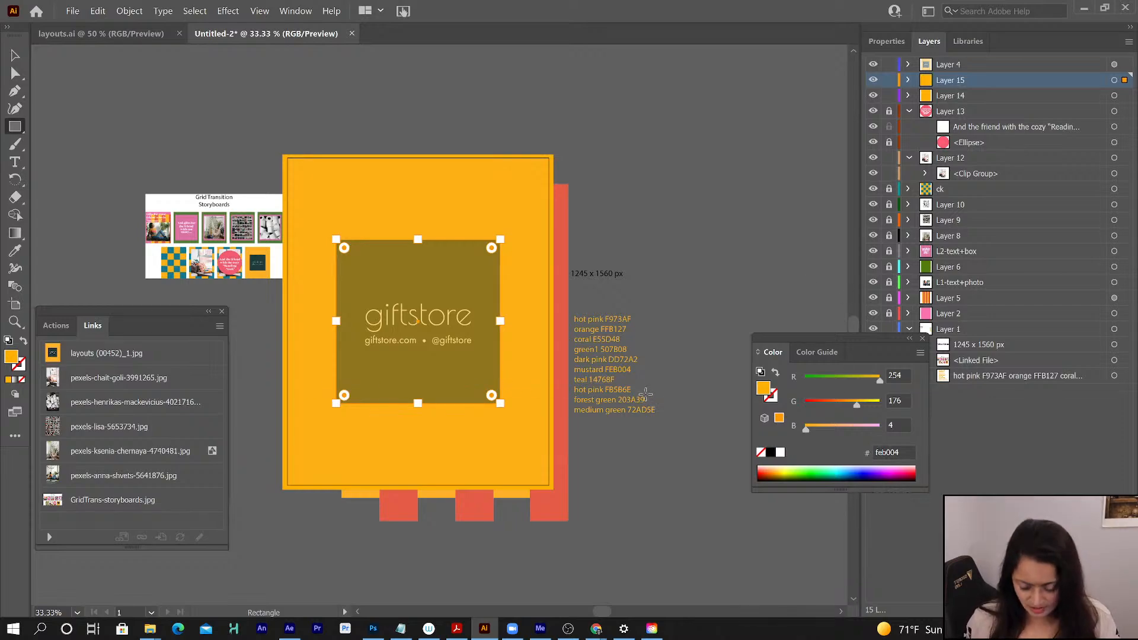
# - Copy the forest green code 203A39 from the color notes and set it as the fill color
pyautogui.press('t')
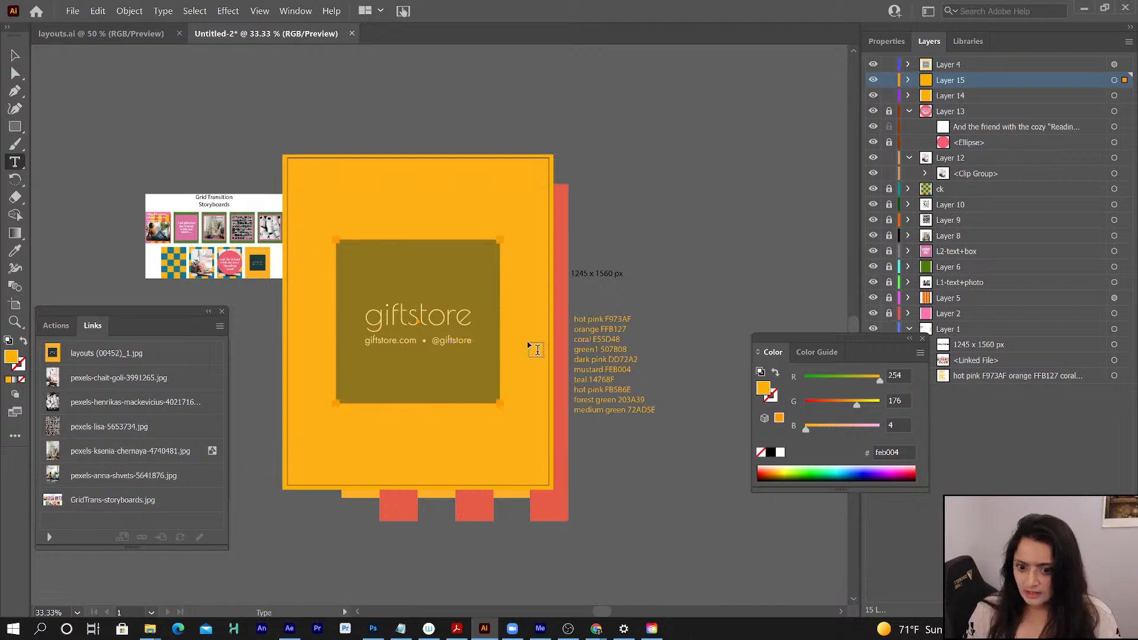
pyautogui.doubleClick(632, 402)
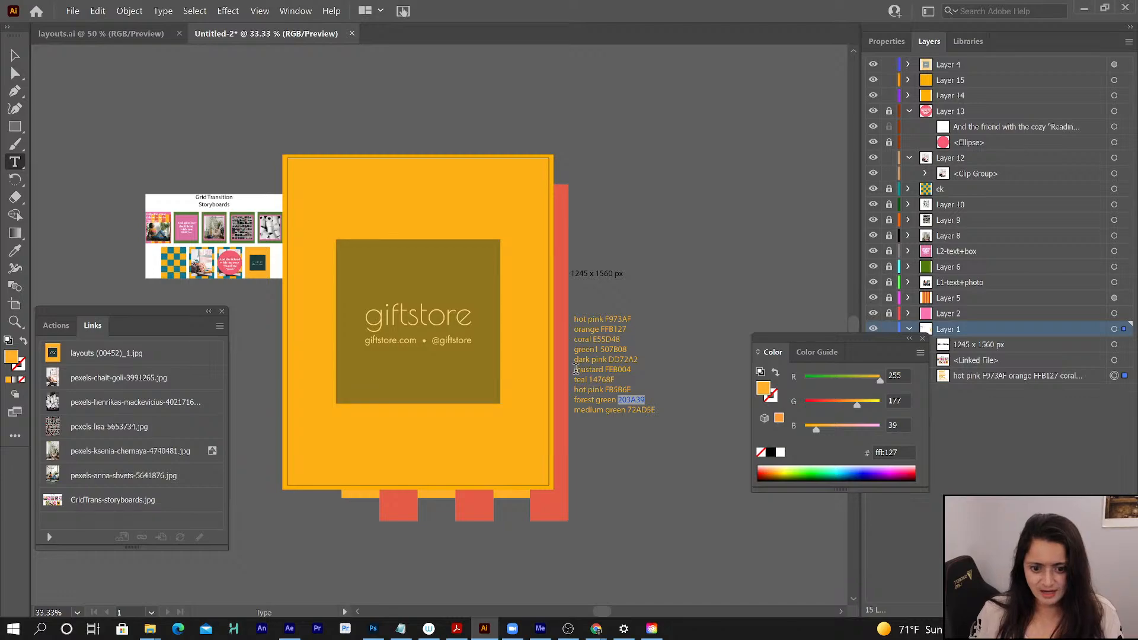
pyautogui.moveTo(575, 369); pyautogui.dragTo(645, 371)
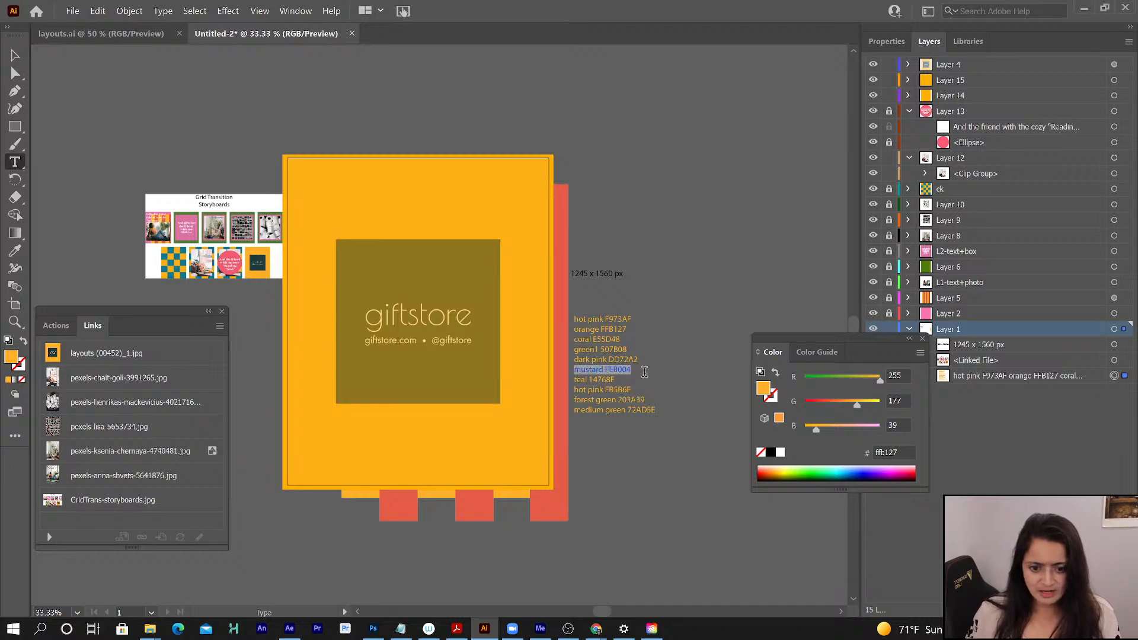
pyautogui.doubleClick(632, 401)
pyautogui.hotkey('ctrl', 'c')
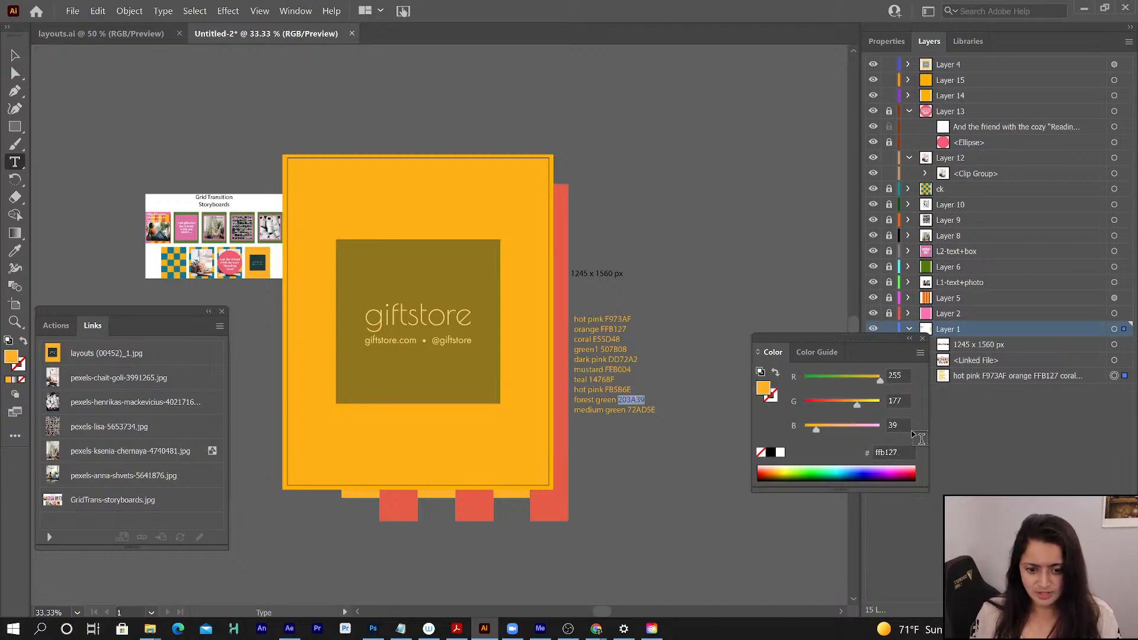
pyautogui.click(884, 453)
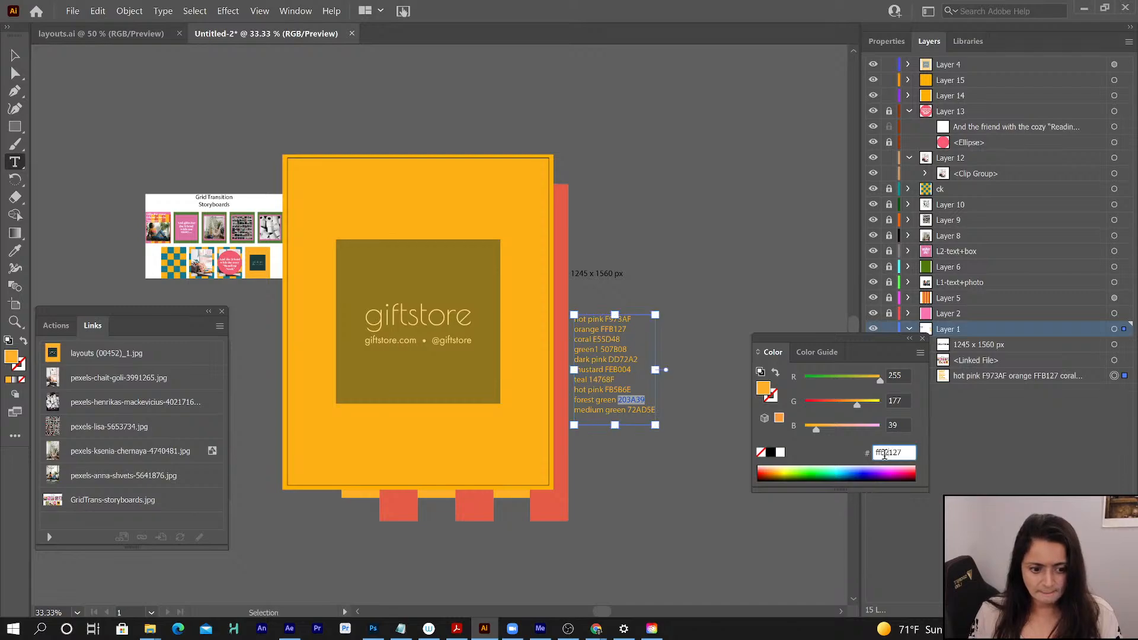
pyautogui.hotkey('ctrl', 'v')
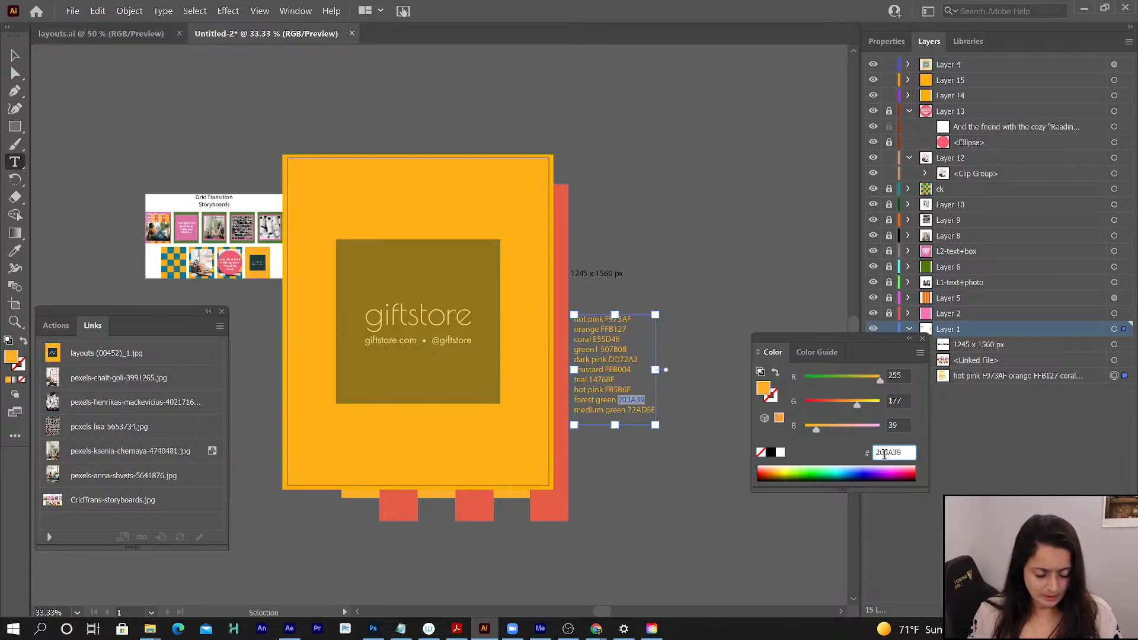
pyautogui.press('Return')
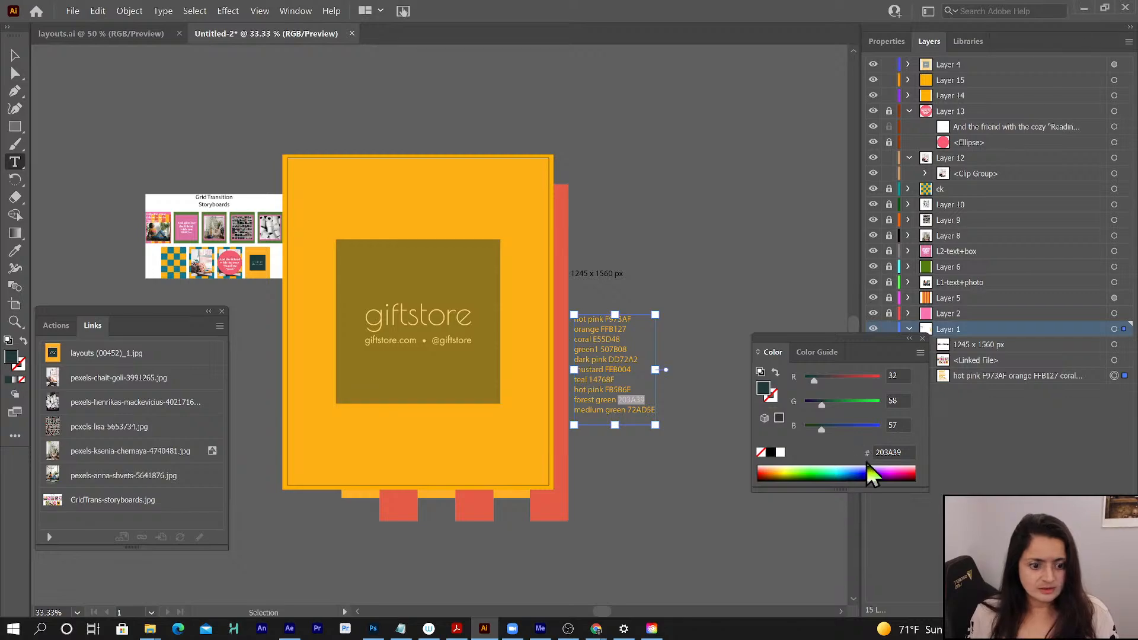
# - Fill the square on Layer 15 with forest green 203A39 and deselect it
pyautogui.click(888, 453)
pyautogui.hotkey('ctrl', 'c')
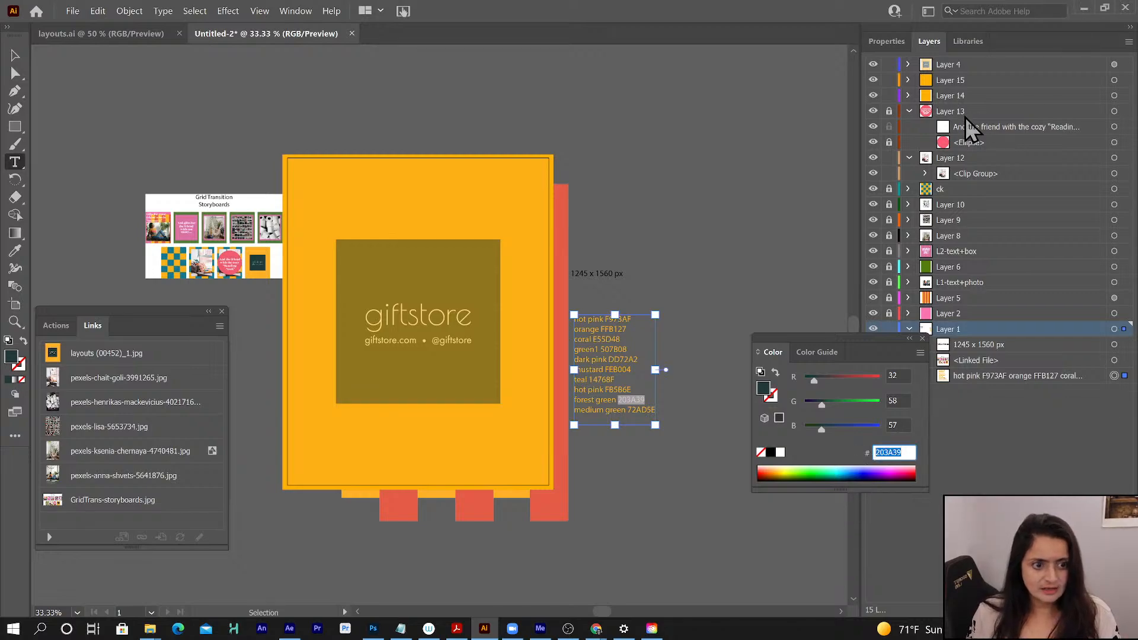
pyautogui.click(958, 80)
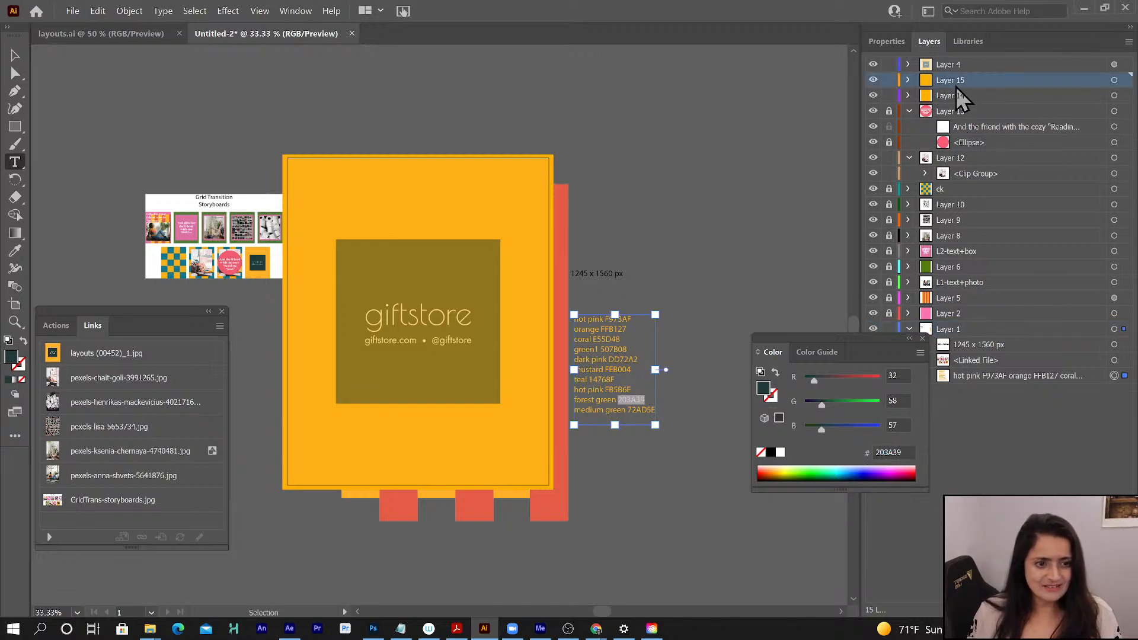
pyautogui.click(1114, 80)
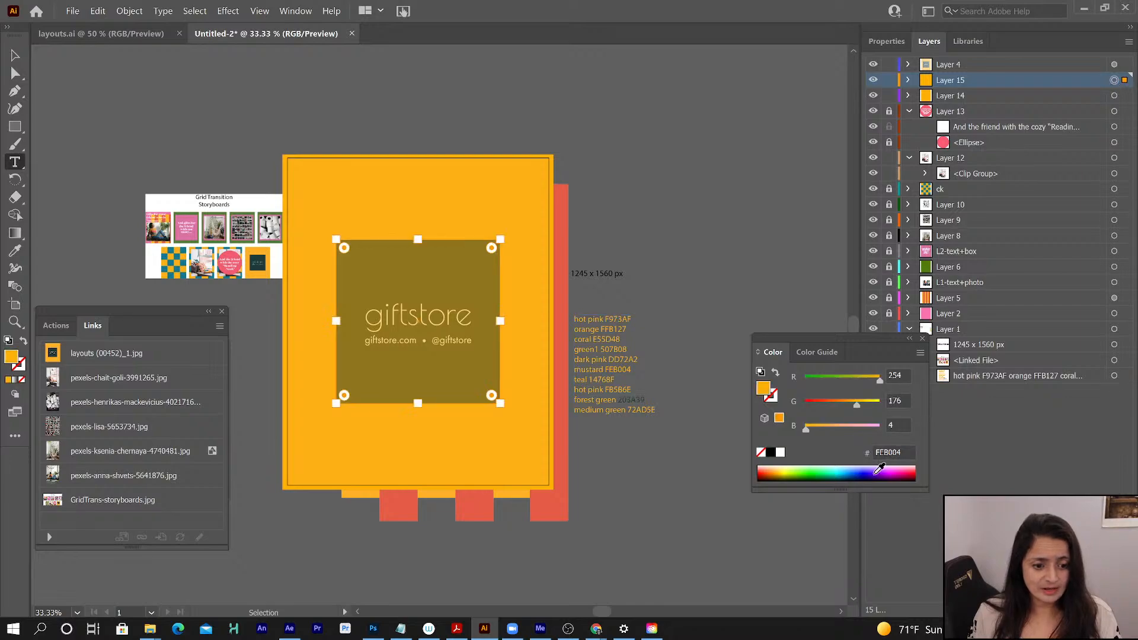
pyautogui.click(883, 454)
pyautogui.hotkey('ctrl', 'v')
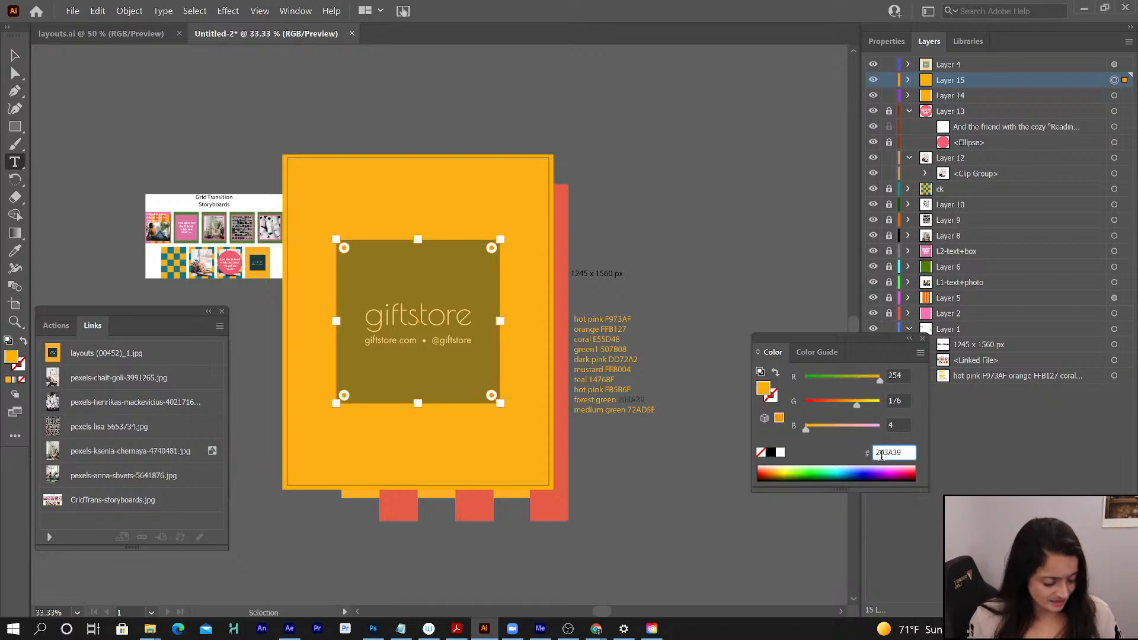
pyautogui.press('Return')
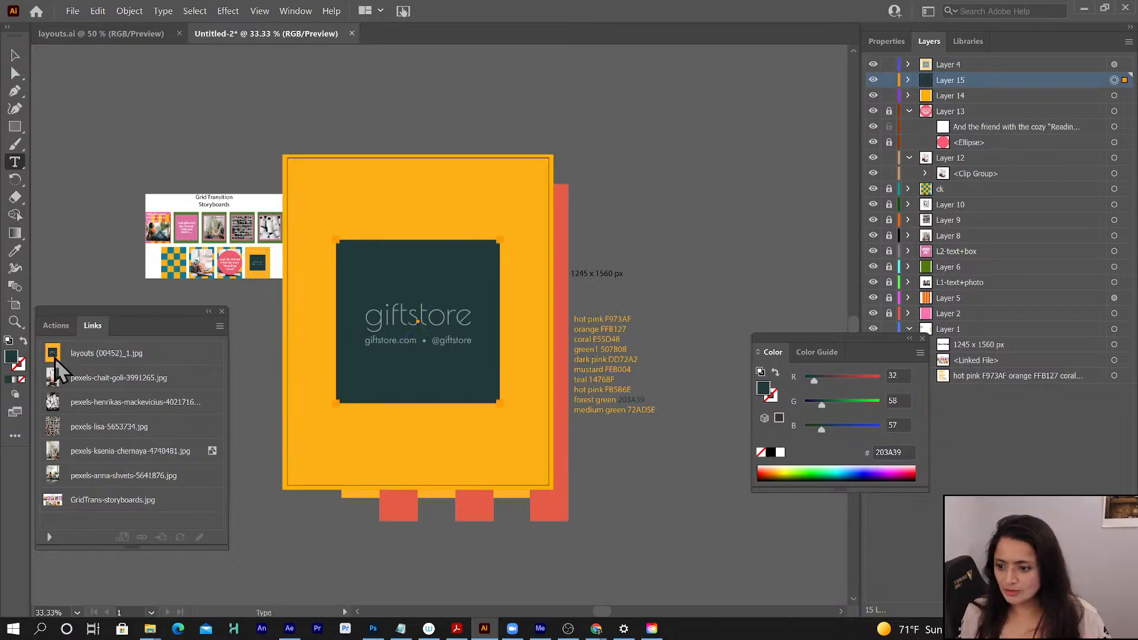
pyautogui.click(16, 55)
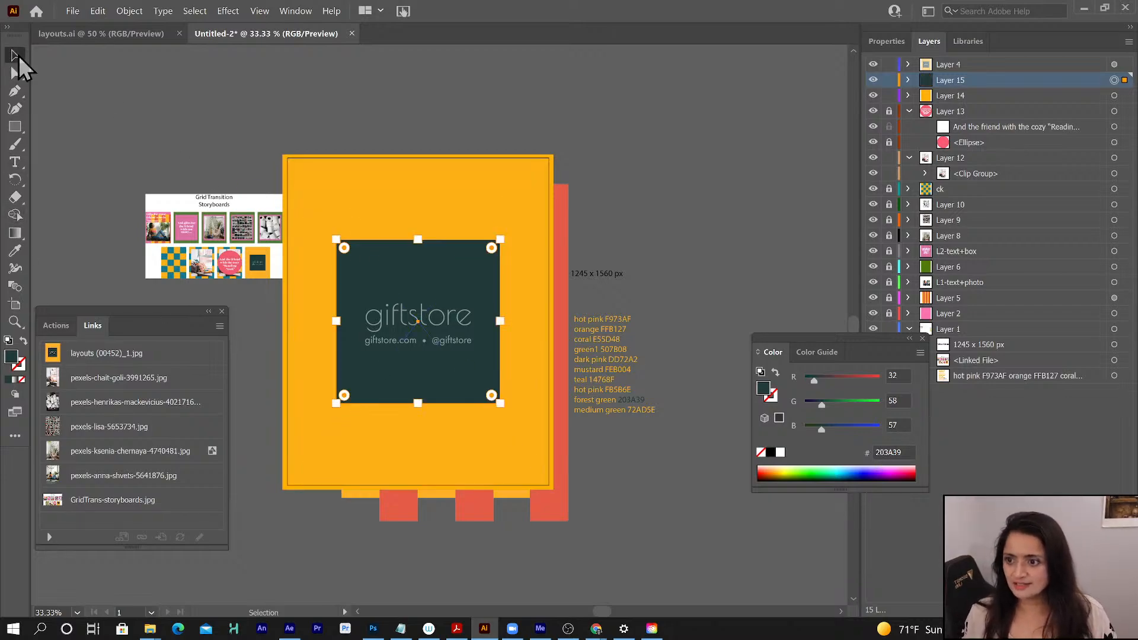
pyautogui.click(169, 90)
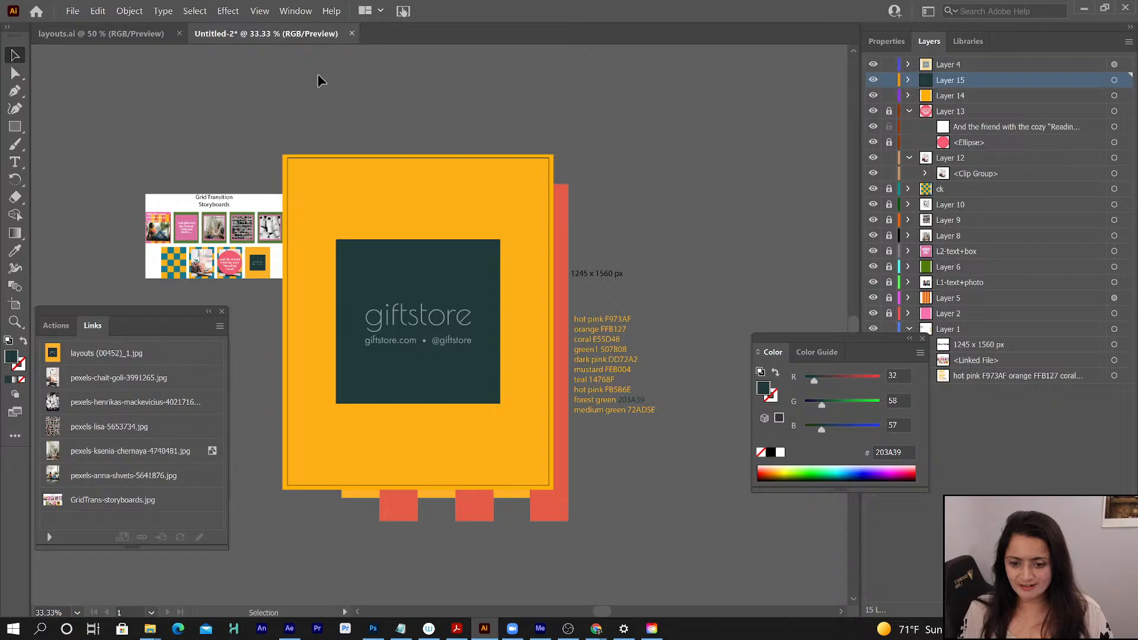
# - Switch to the assets document in Chrome, look up the Adobe fonts listed there, and return to Illustrator
pyautogui.click(908, 79)
pyautogui.click(15, 163)
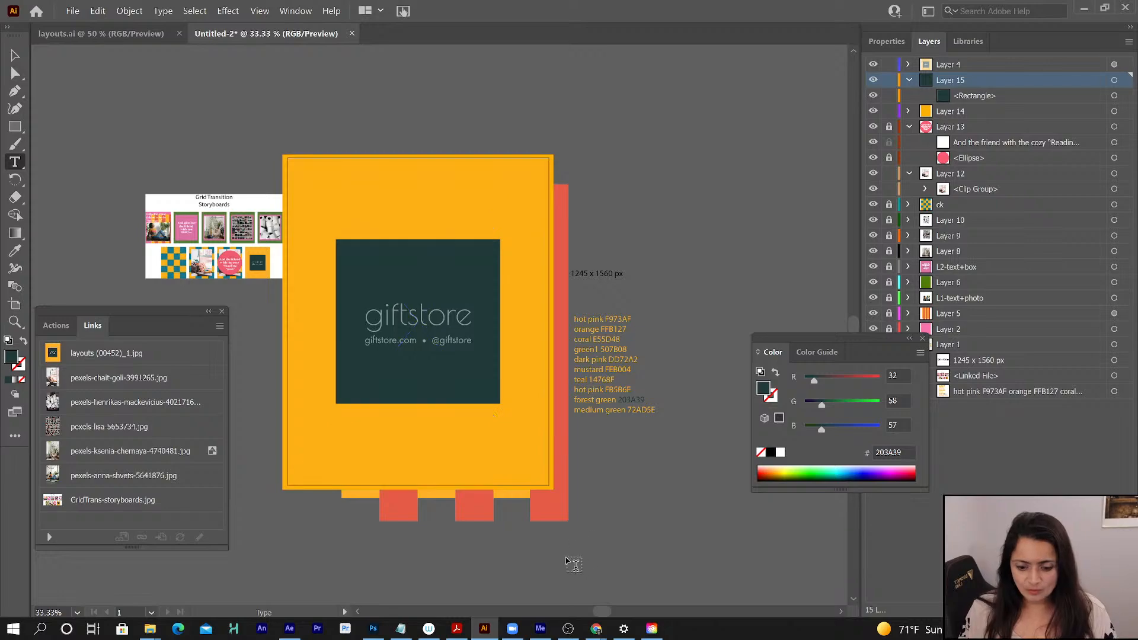
pyautogui.moveTo(596, 629)
pyautogui.click(550, 587)
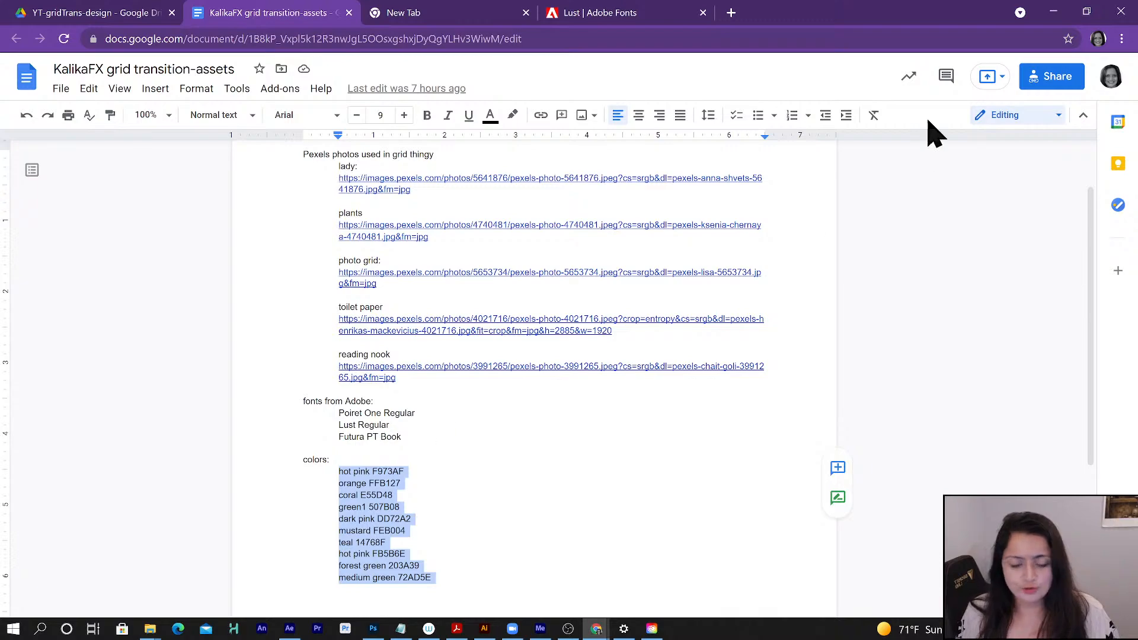
pyautogui.click(1053, 11)
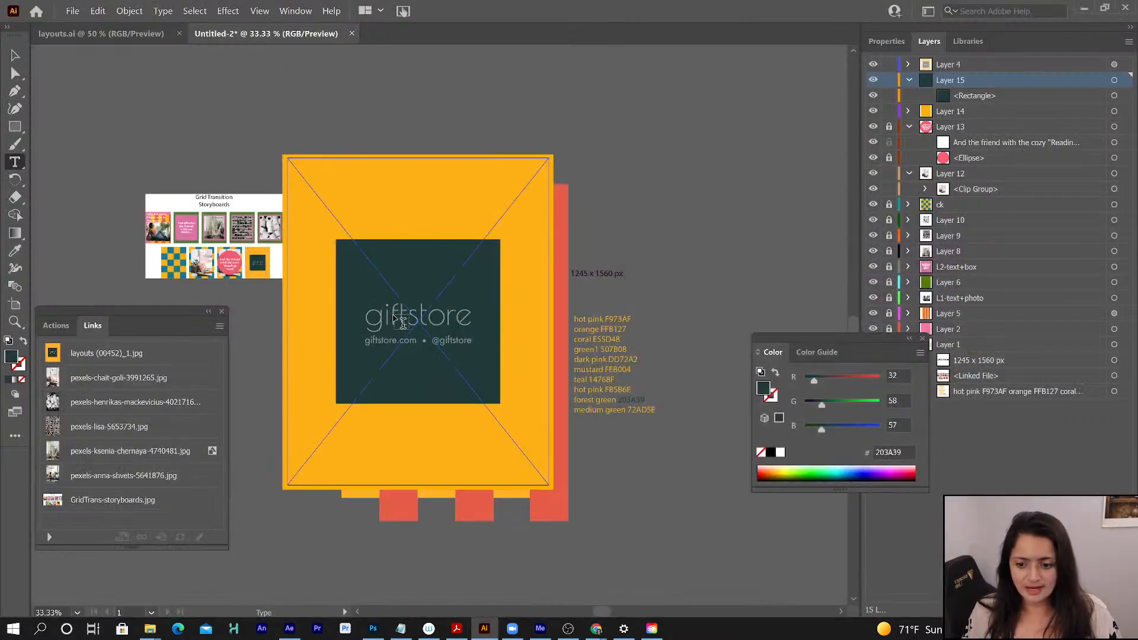
# - Add the point text "giftstore" on Layer 15 over the green square
pyautogui.click(386, 319)
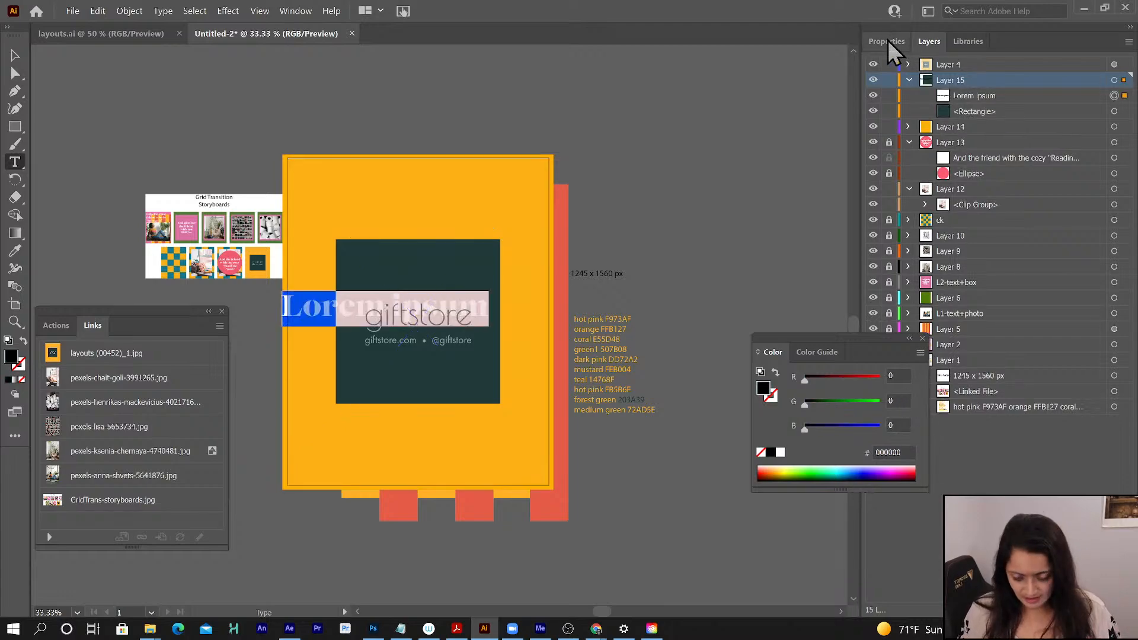
pyautogui.write('gift')
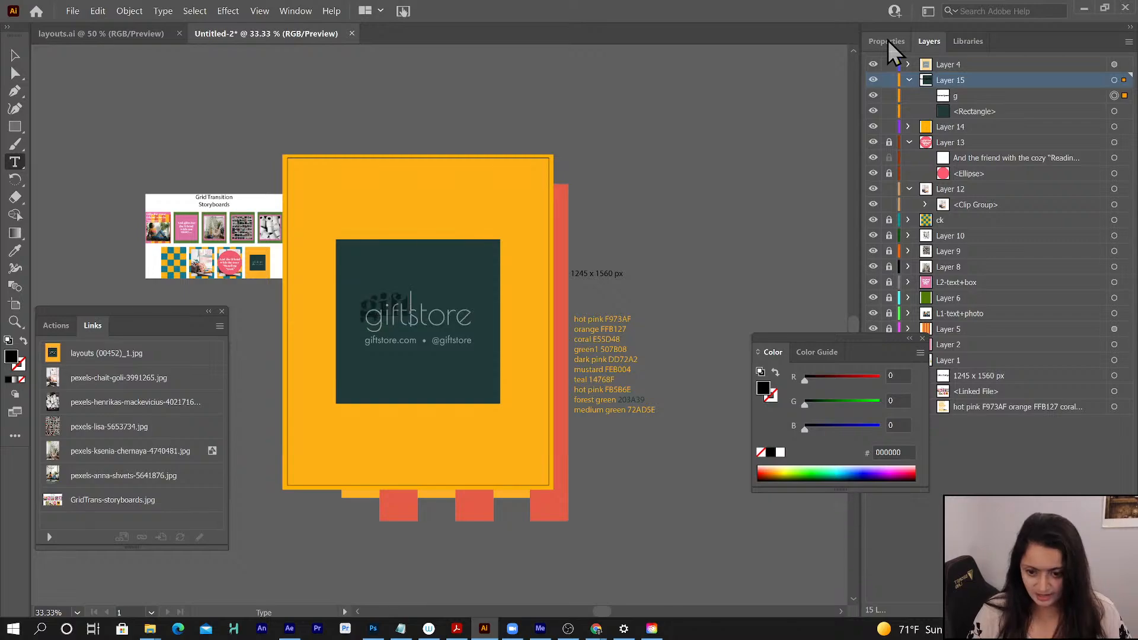
pyautogui.write('store')
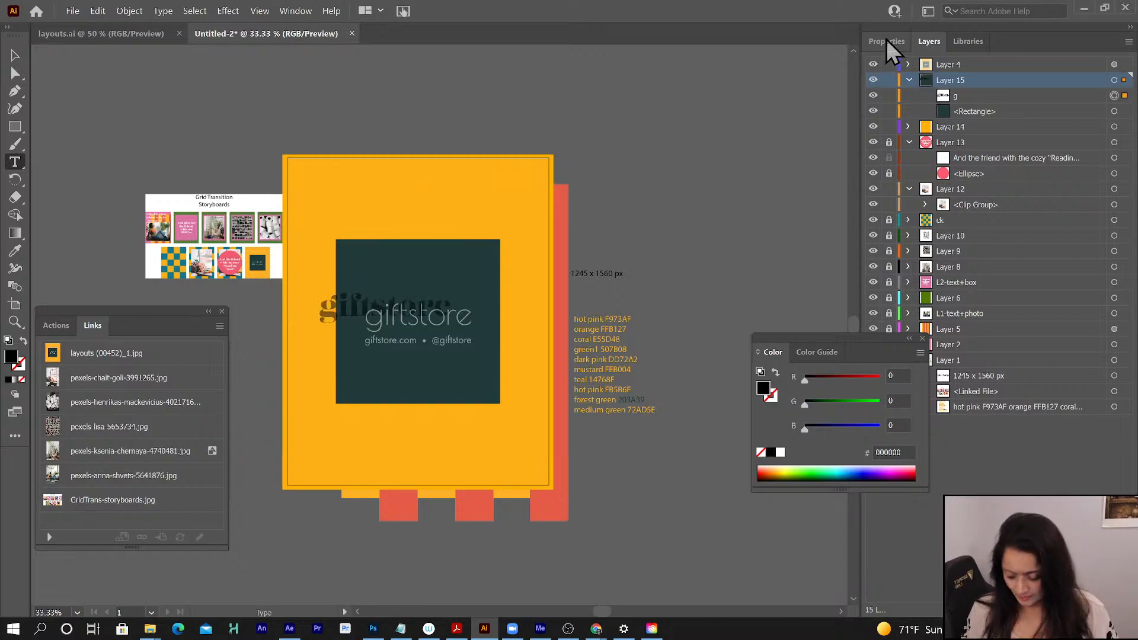
pyautogui.click(15, 55)
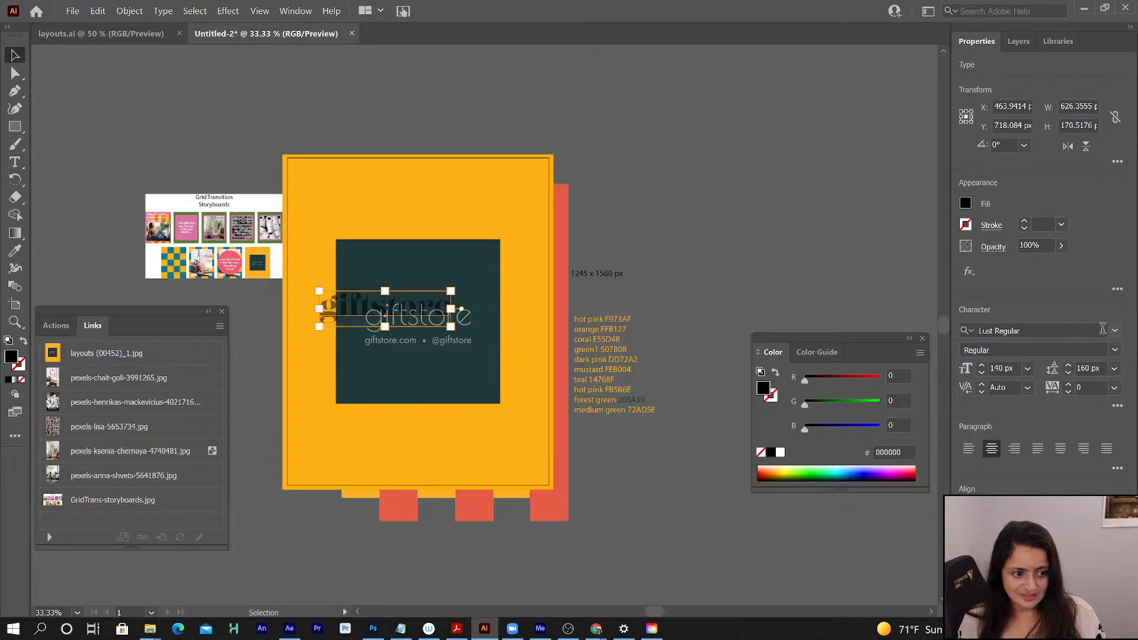
# - Set the giftstore text to the Poiret One Regular font with a white fill
pyautogui.click(1088, 330)
pyautogui.write('poiret')
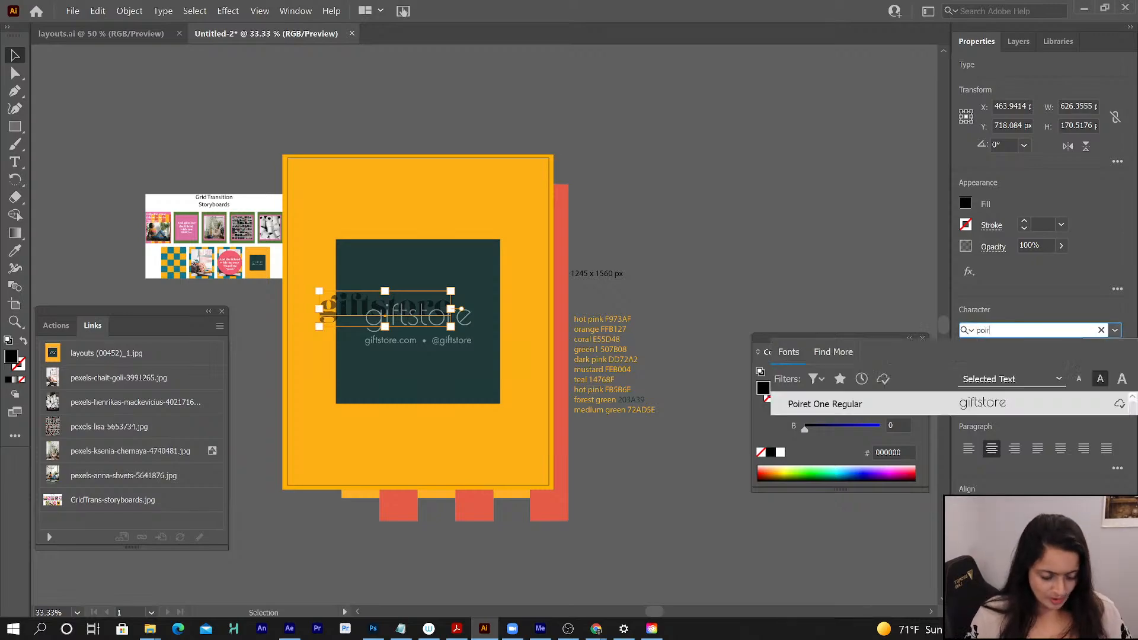
pyautogui.click(991, 406)
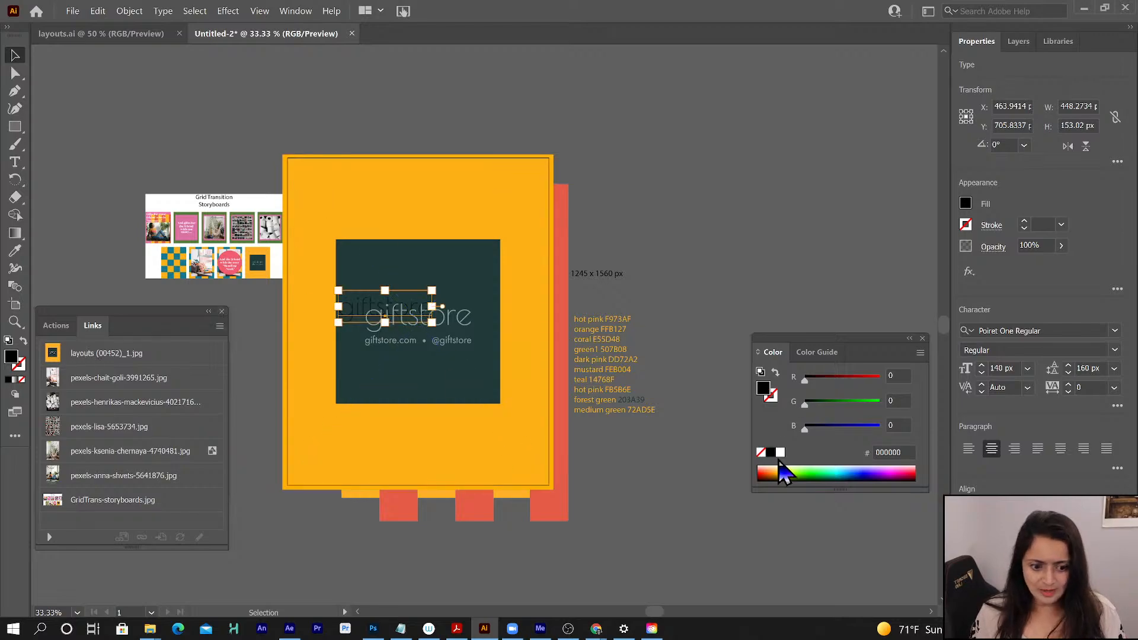
pyautogui.click(780, 452)
# - Lock the reference image's Layer 4, and move and enlarge the giftstore text to match the reference wordmark
pyautogui.moveTo(408, 317); pyautogui.dragTo(434, 331)
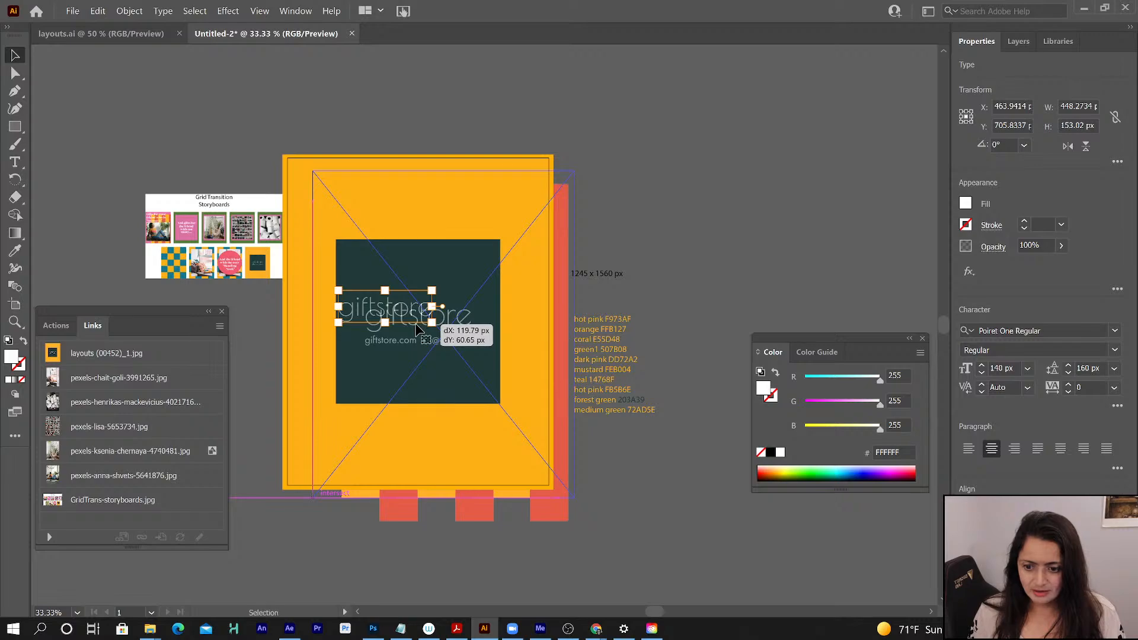
pyautogui.hotkey('ctrl', 'z')
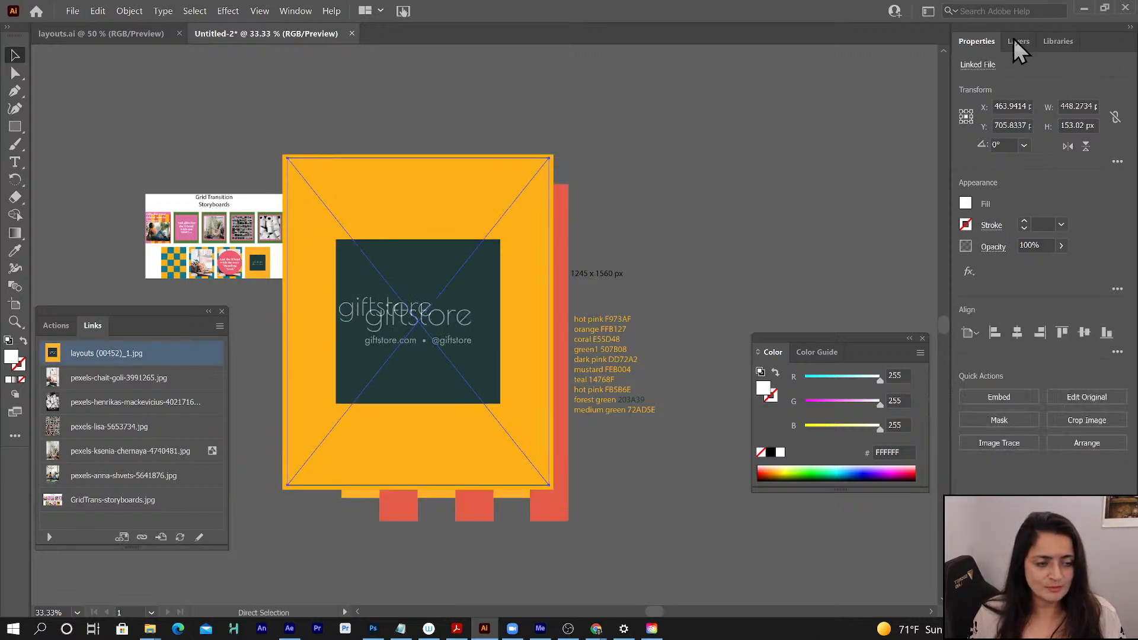
pyautogui.click(1017, 42)
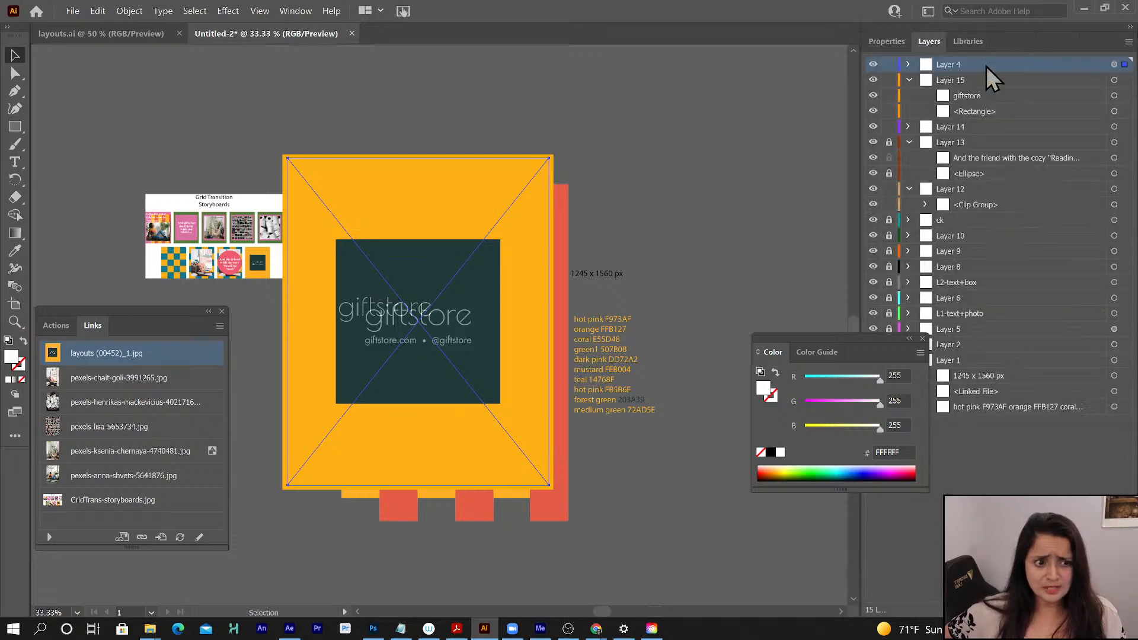
pyautogui.press('v')
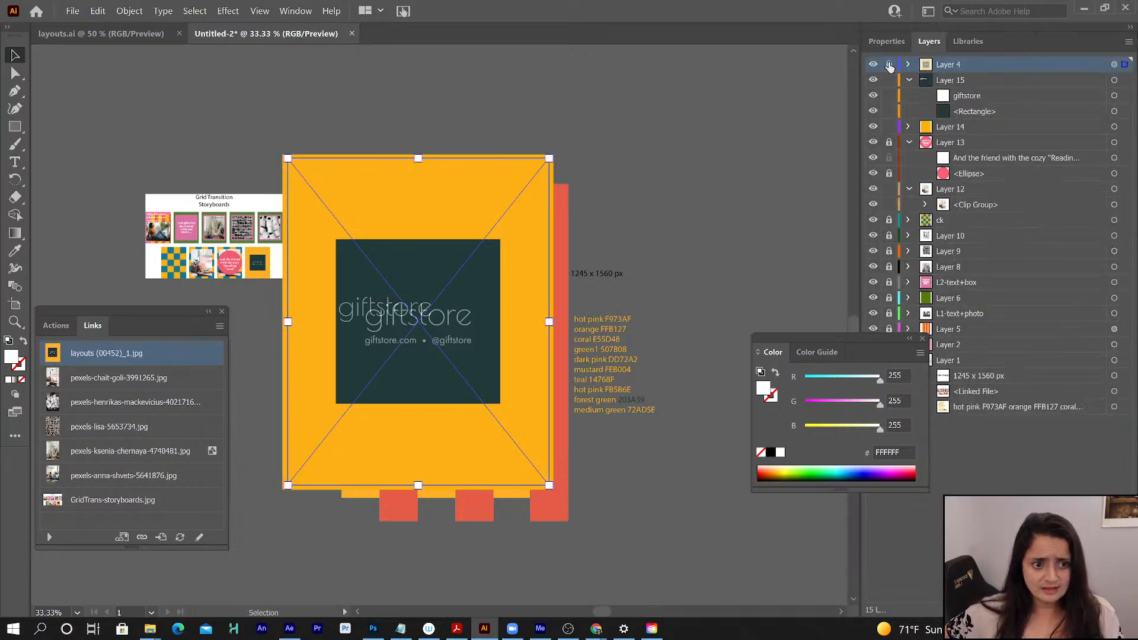
pyautogui.click(889, 64)
pyautogui.click(374, 318)
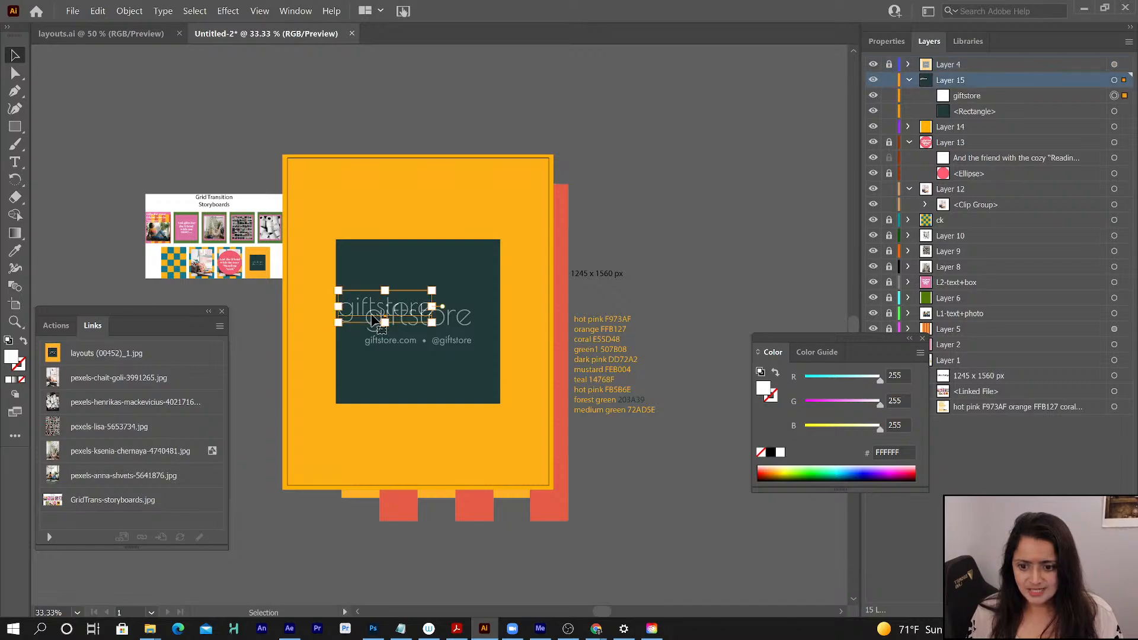
pyautogui.moveTo(374, 318); pyautogui.dragTo(471, 341)
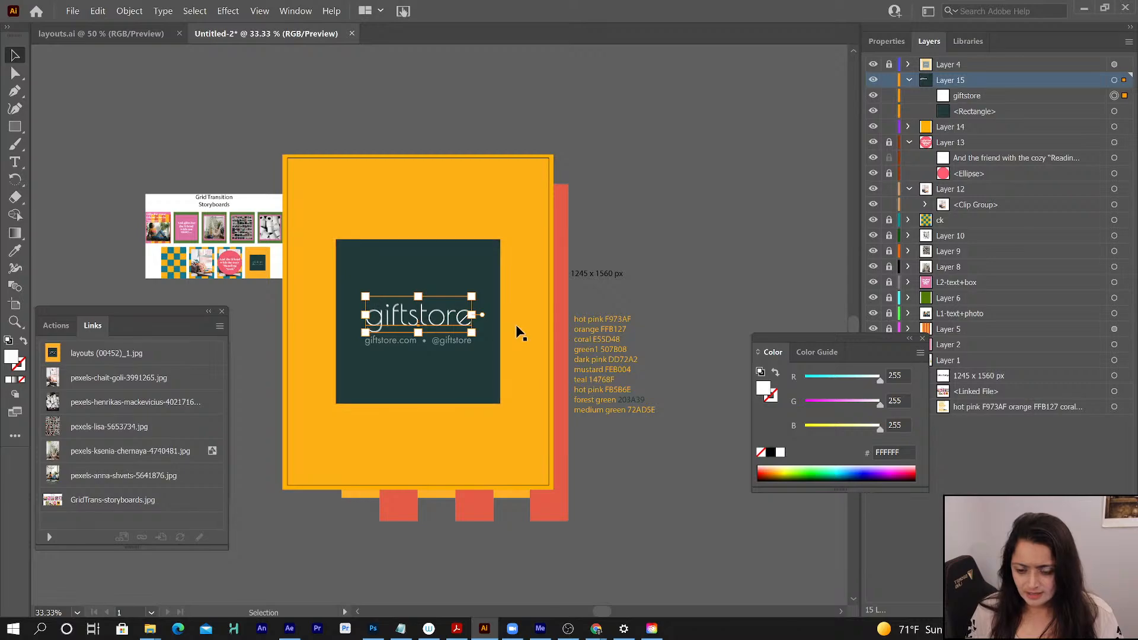
# - Move the giftstore text to a new layer above Layer 15 and add another new layer directly below it
pyautogui.click(966, 95)
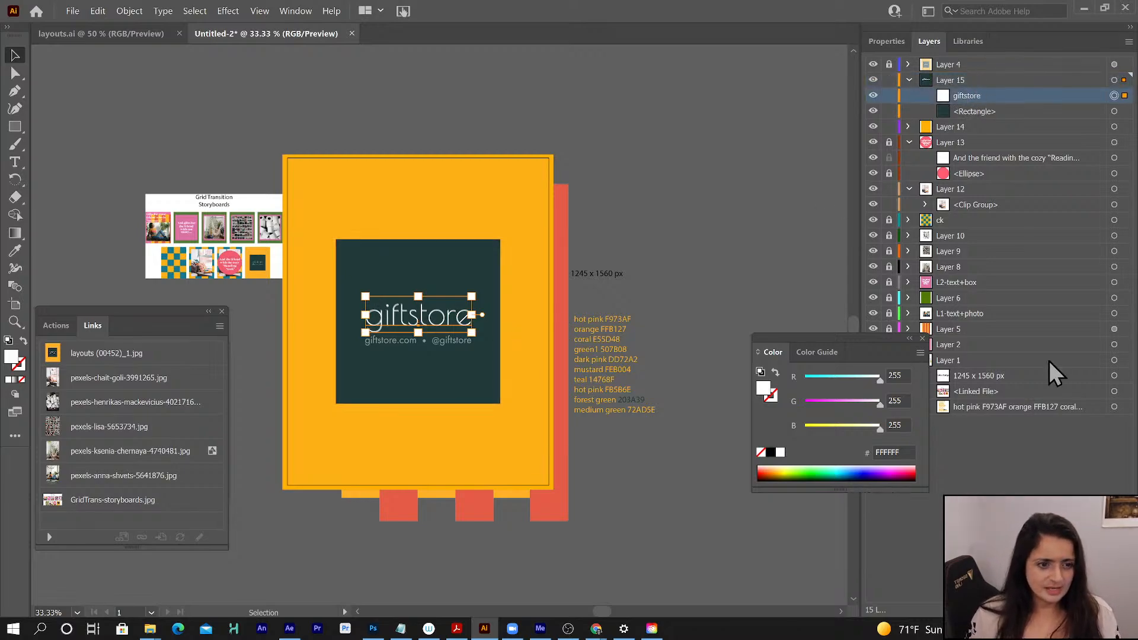
pyautogui.hotkey('ctrl', 'l')
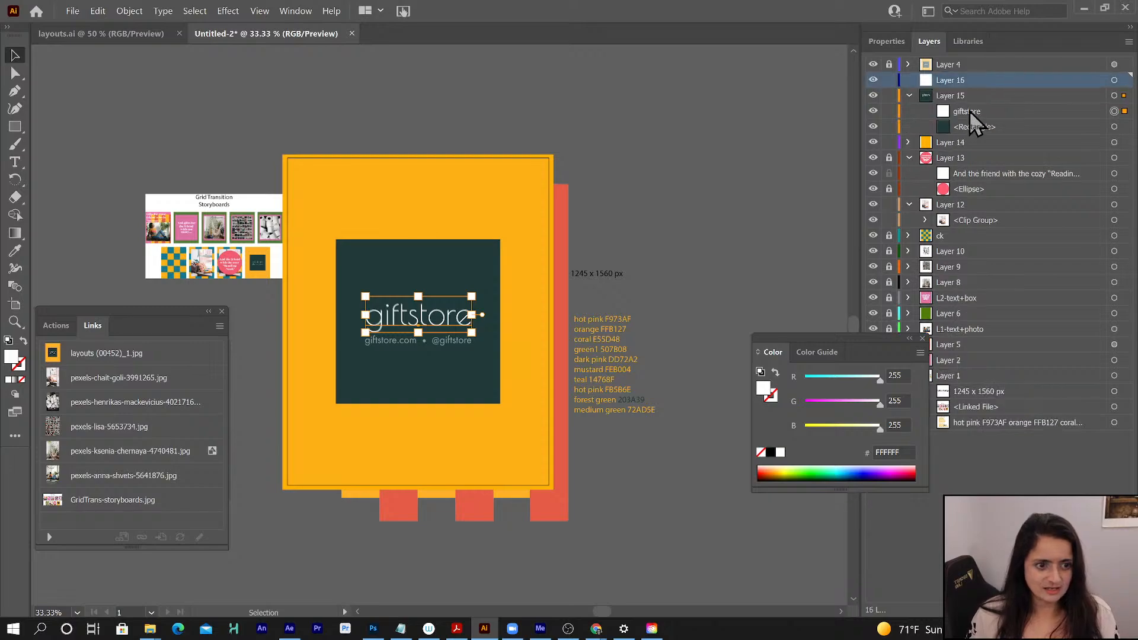
pyautogui.moveTo(972, 115); pyautogui.dragTo(966, 79)
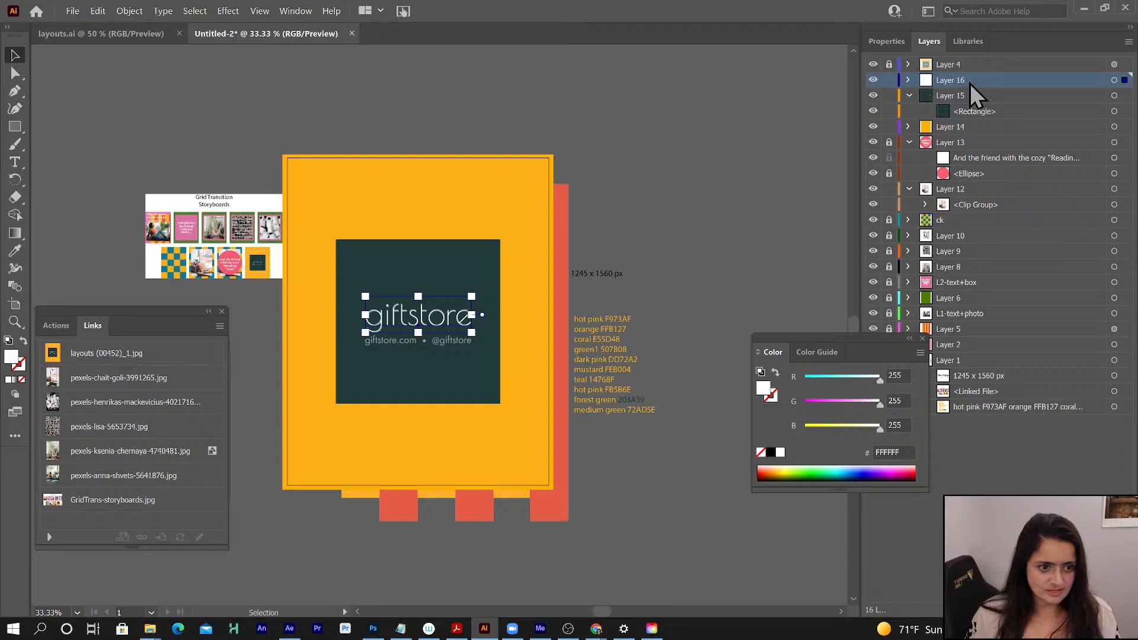
pyautogui.hotkey('ctrl', 'l')
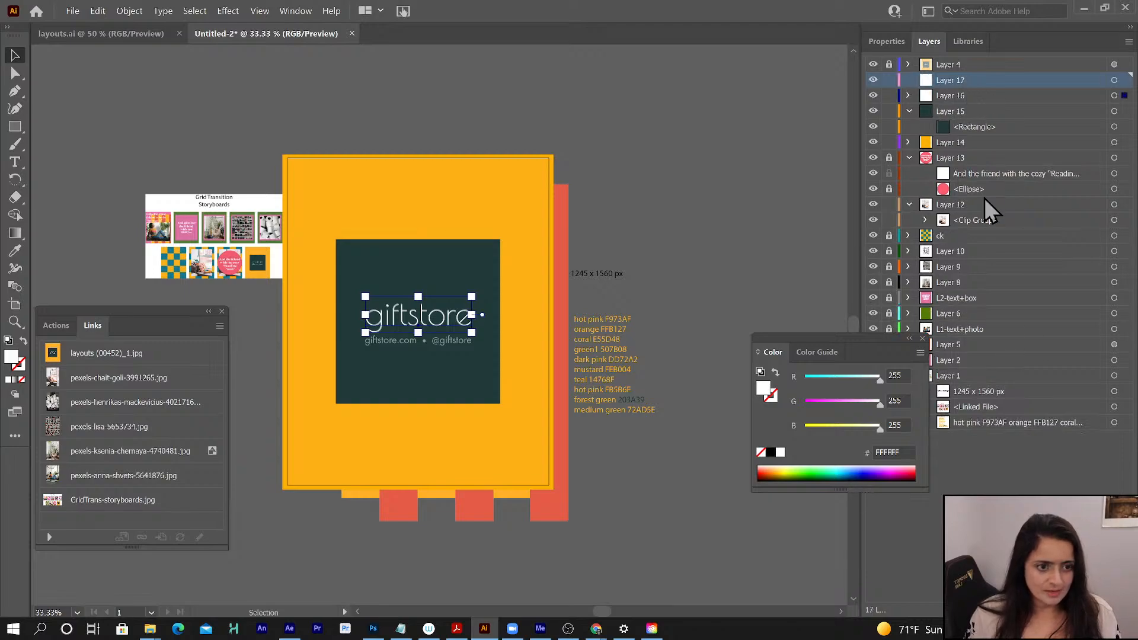
pyautogui.moveTo(948, 81); pyautogui.dragTo(945, 106)
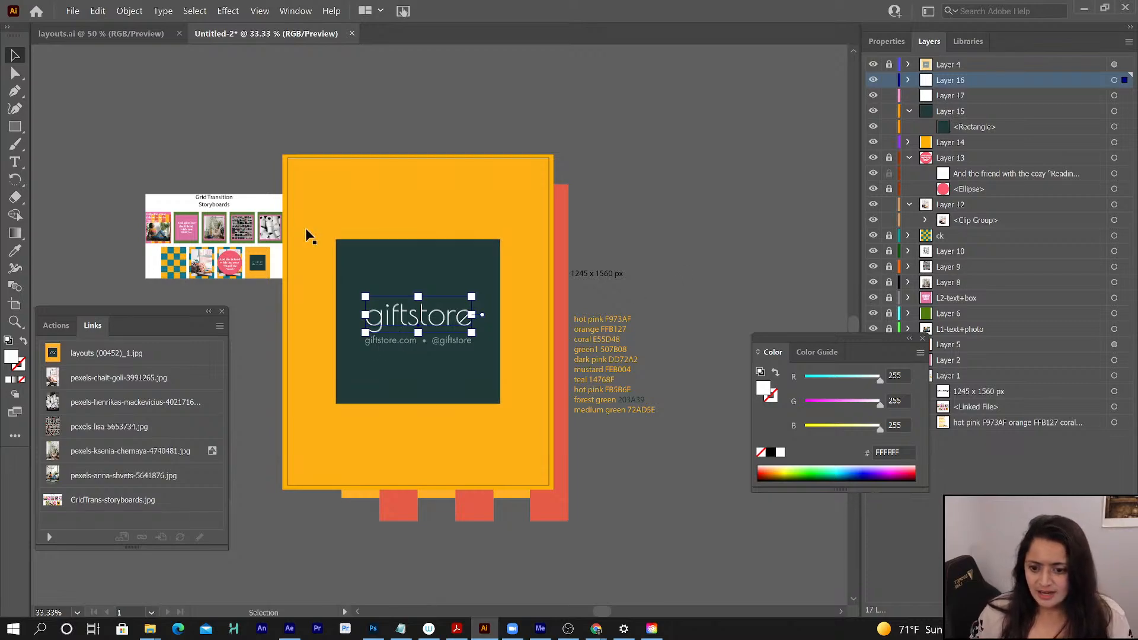
# - Place a new point text over the reference's web address line and set it to Futura Book BT at 50 px
pyautogui.click(14, 161)
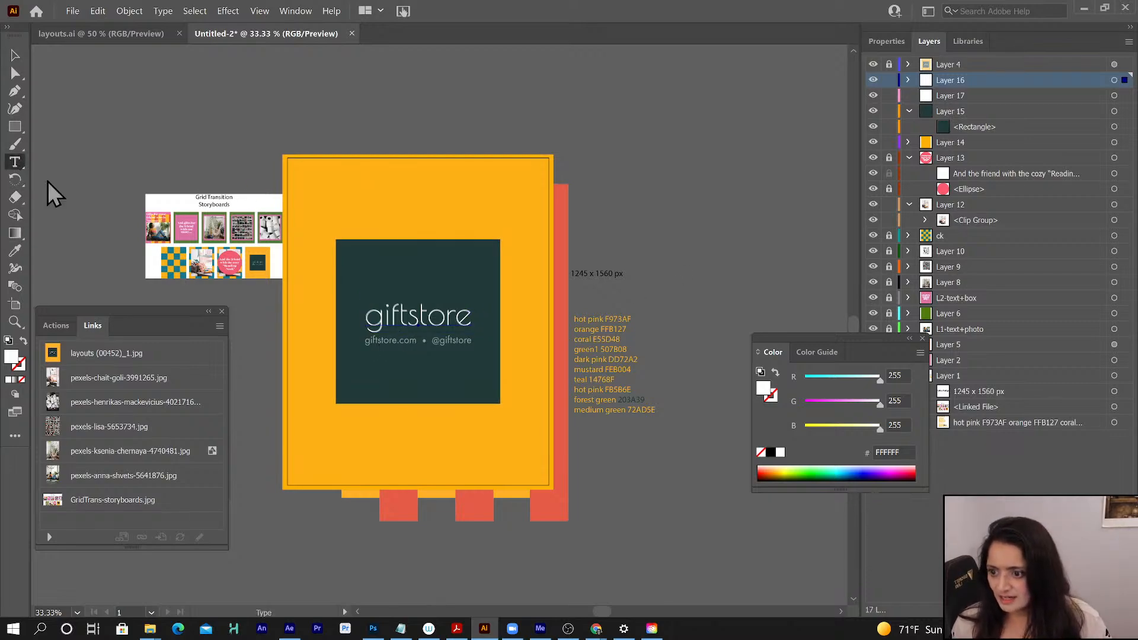
pyautogui.click(391, 337)
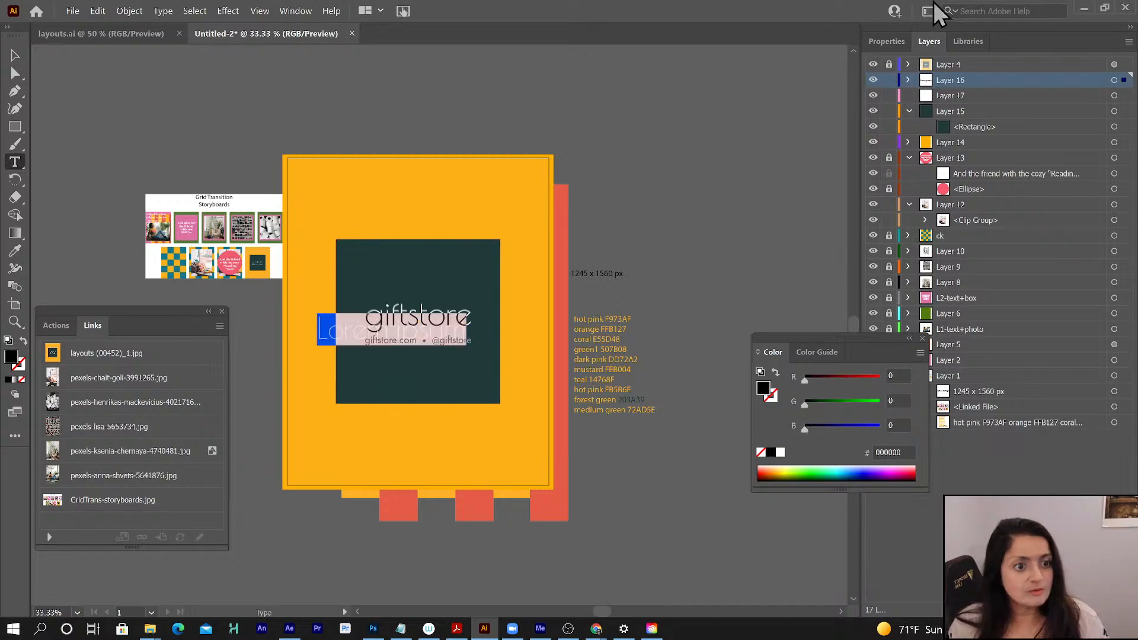
pyautogui.click(885, 42)
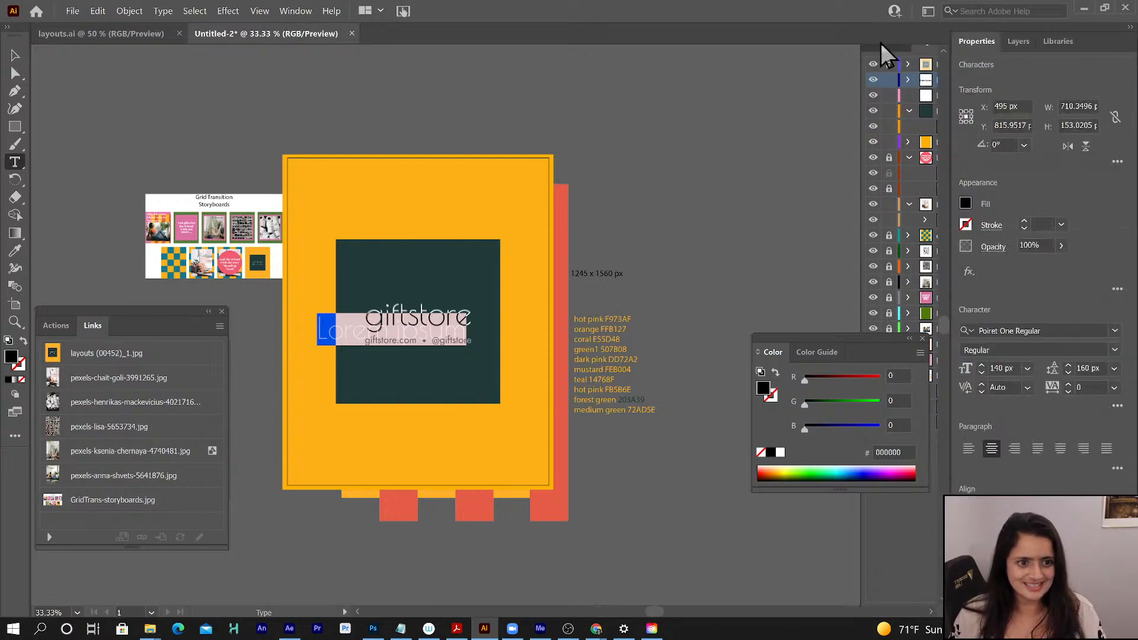
pyautogui.click(1045, 329)
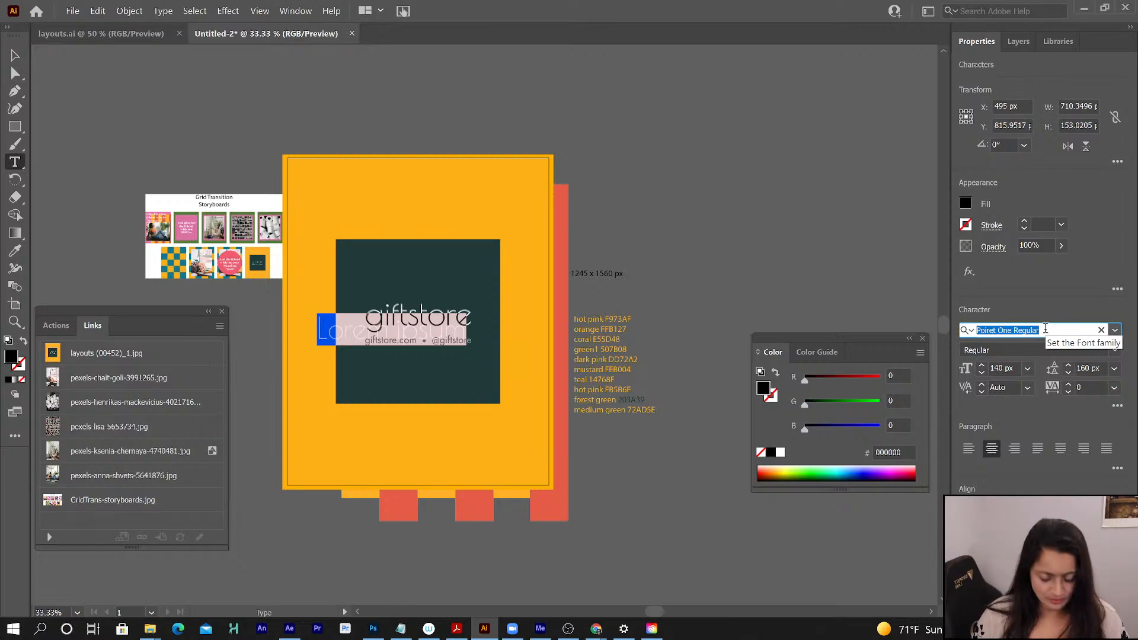
pyautogui.write('futura')
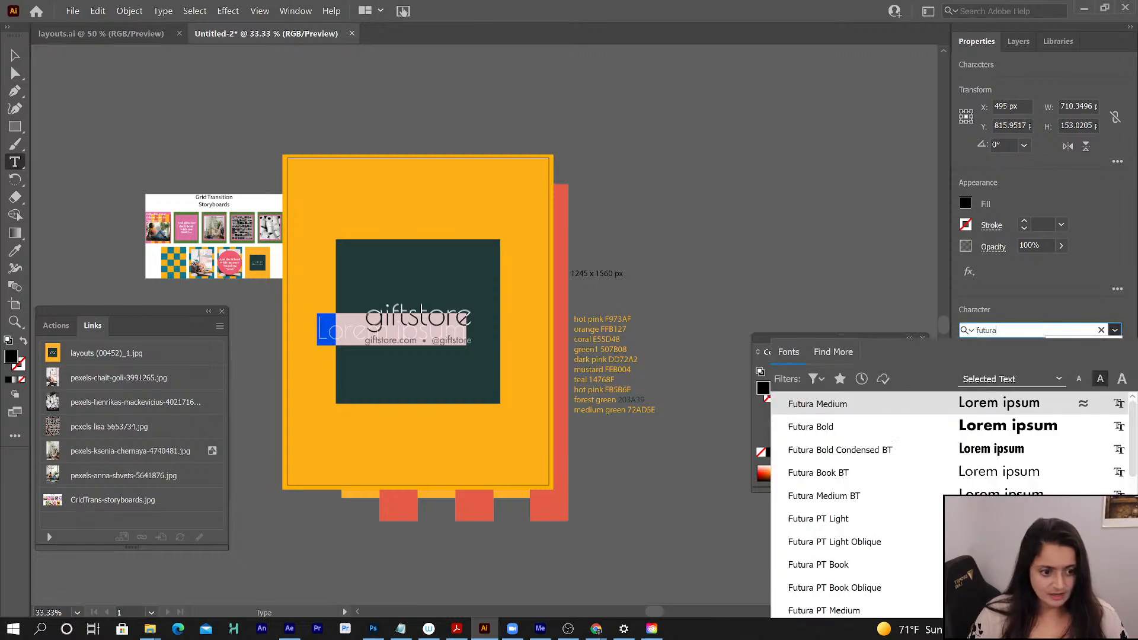
pyautogui.click(920, 482)
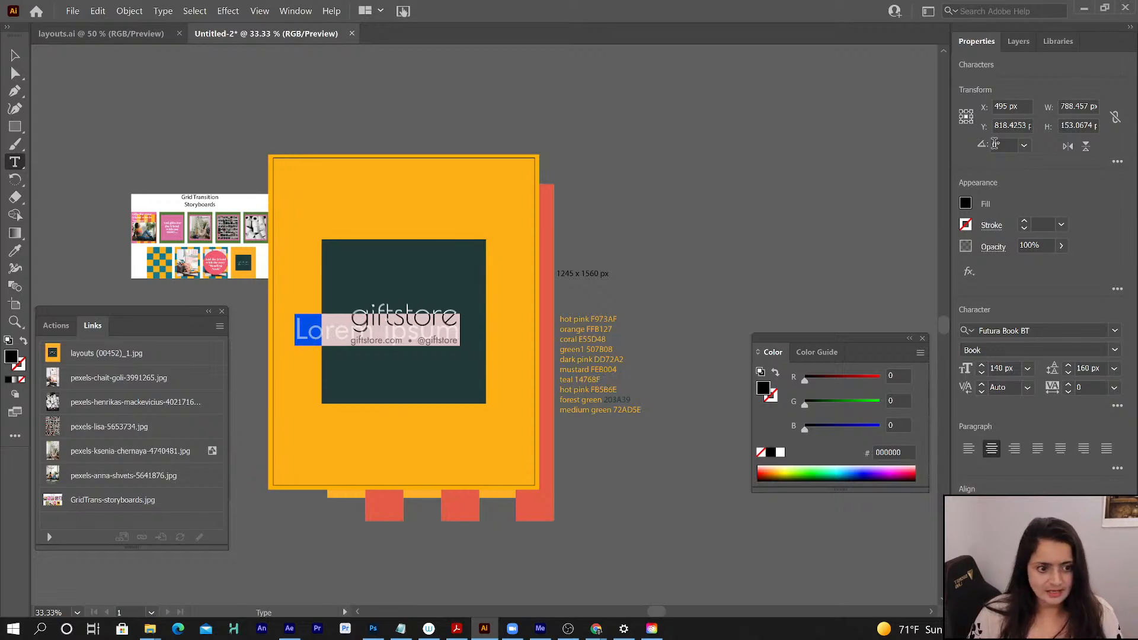
pyautogui.click(982, 373)
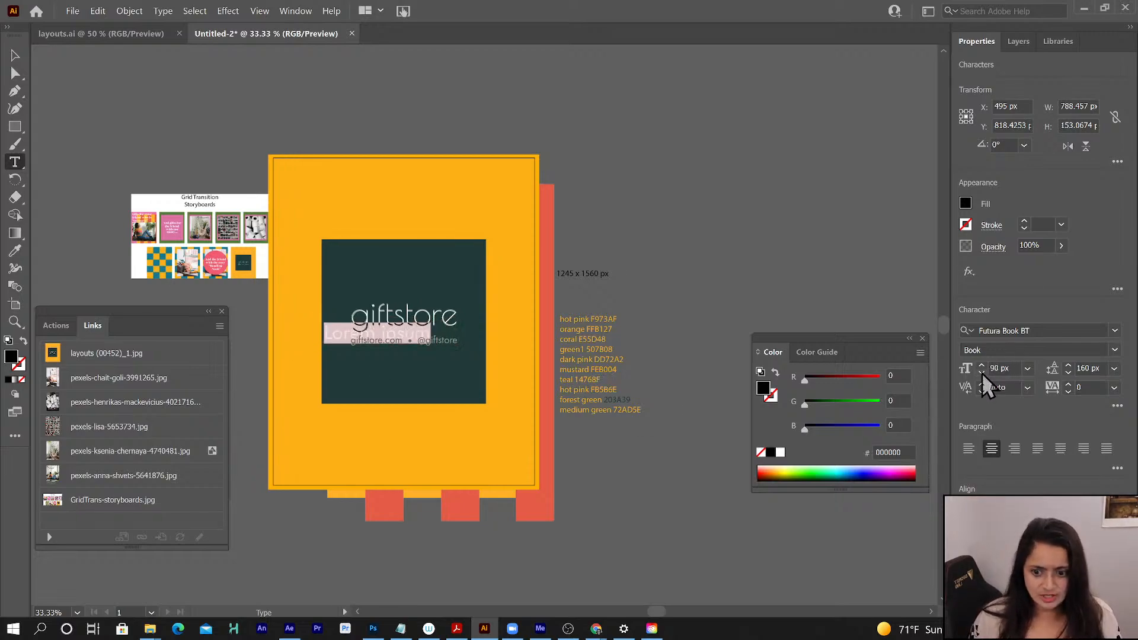
pyautogui.click(981, 373)
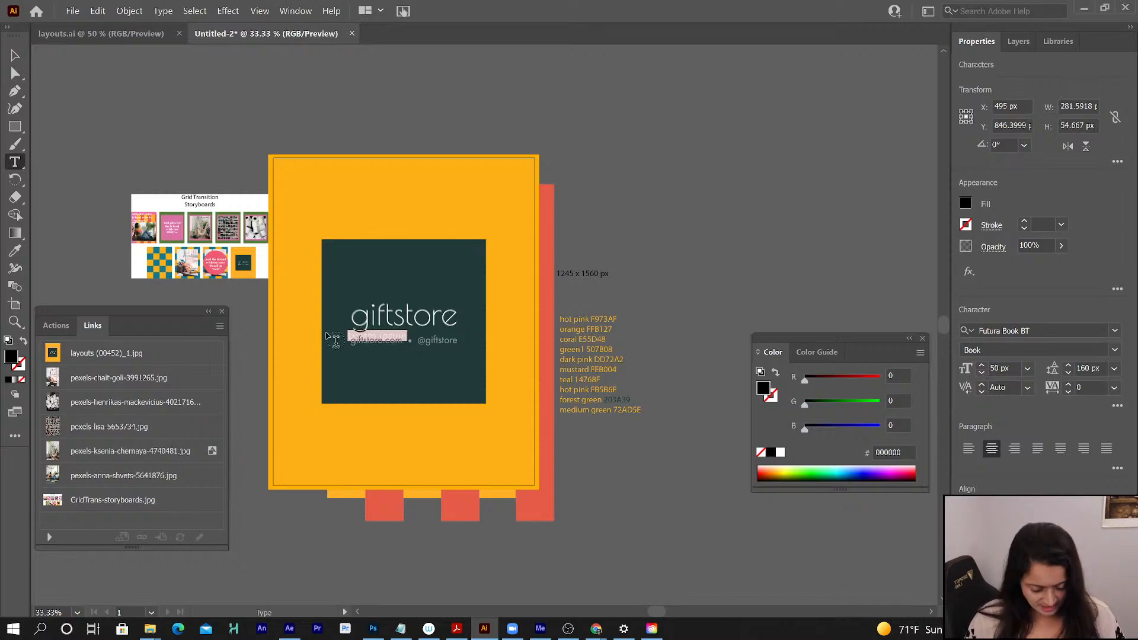
# - Clear the placeholder wording from the new text line below the giftstore wordmark
pyautogui.click(360, 337)
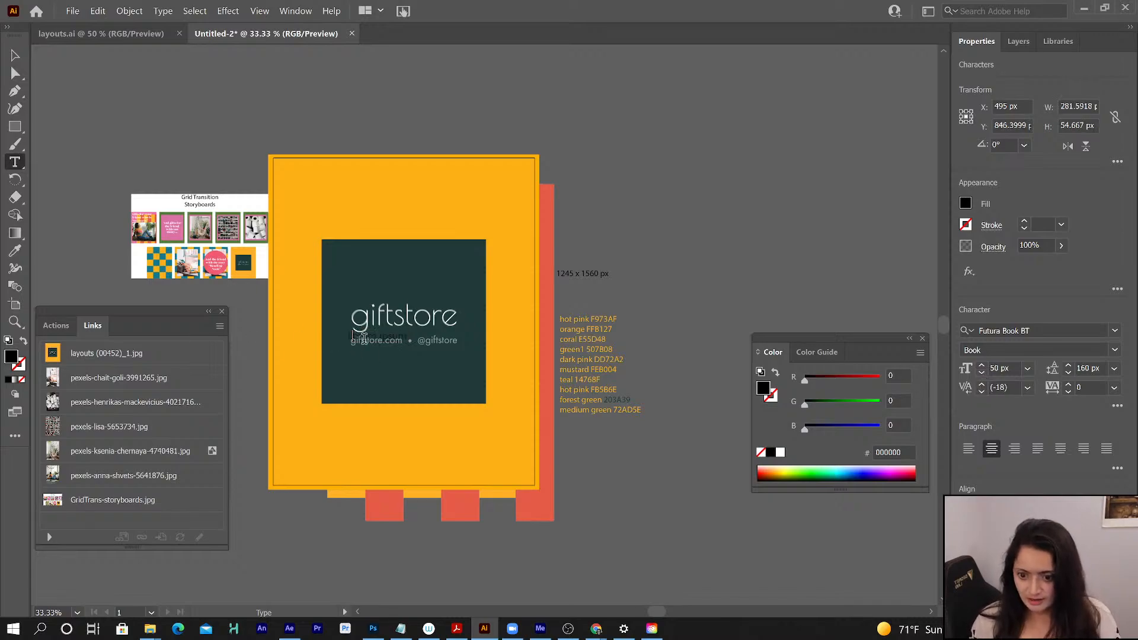
pyautogui.tripleClick(361, 337)
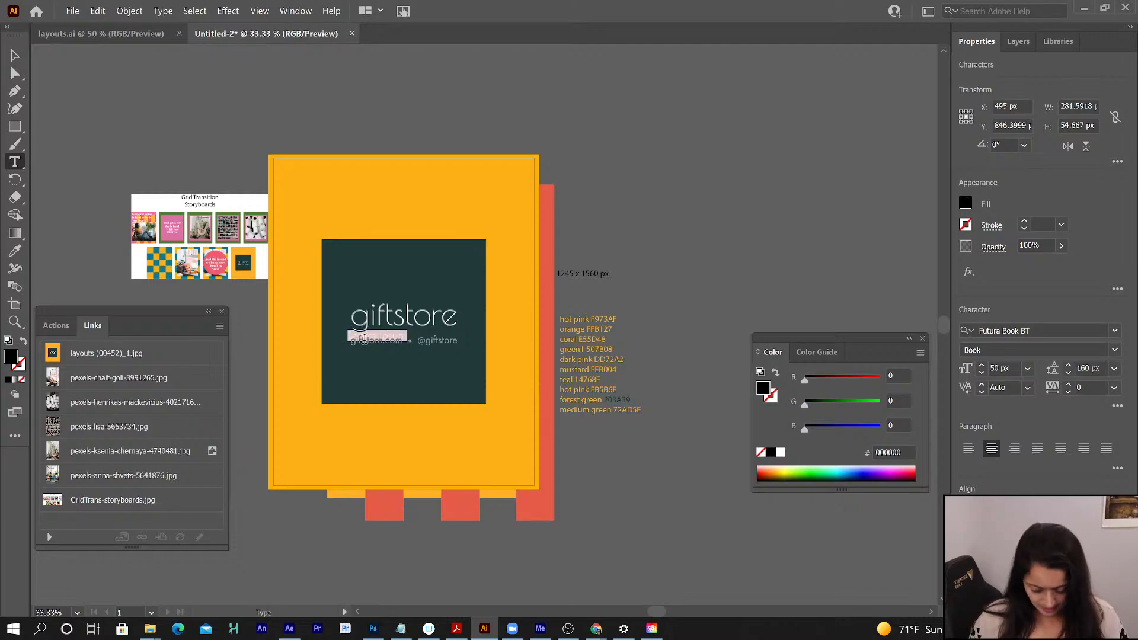
pyautogui.press('BackSpace')
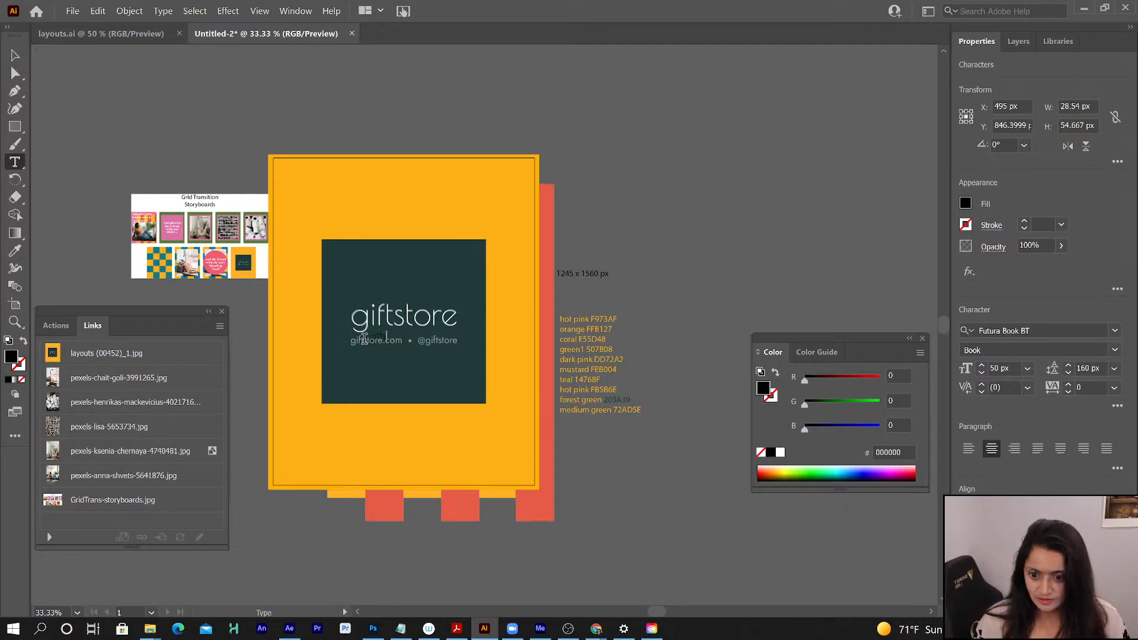
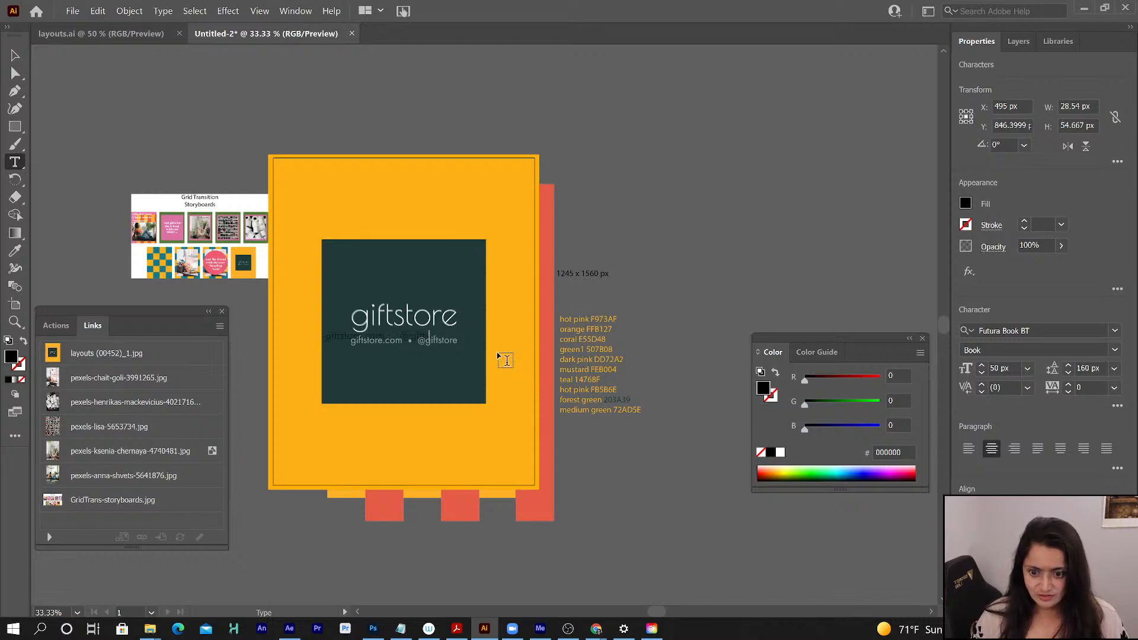
pyautogui.write('st')
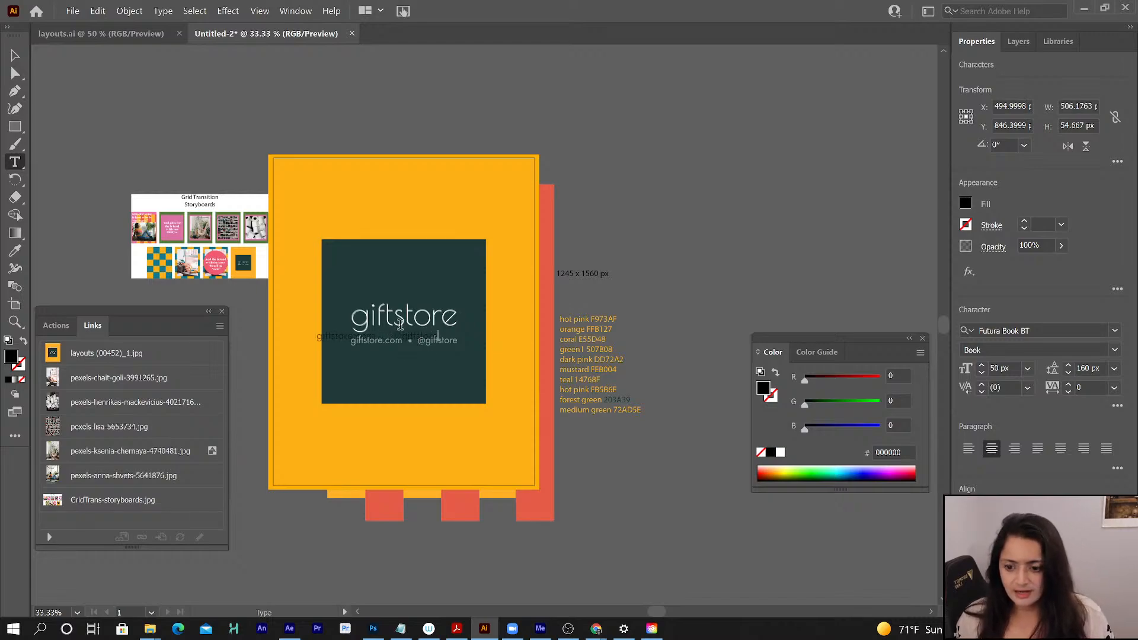
pyautogui.write('ore')
pyautogui.hotkey('ctrl', 'a')
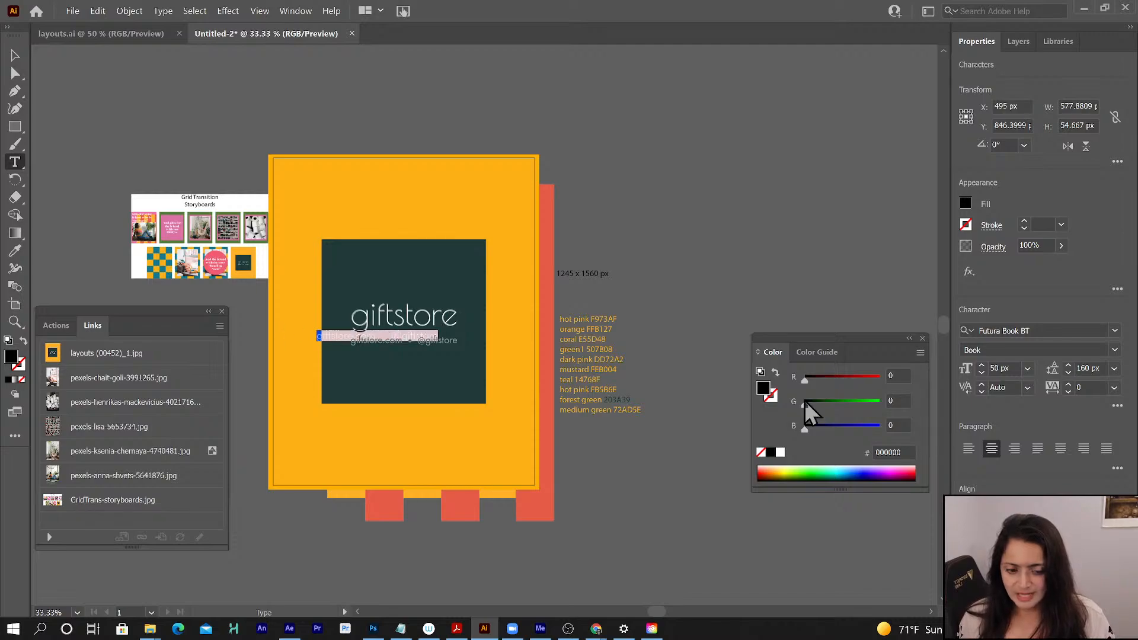
pyautogui.click(780, 453)
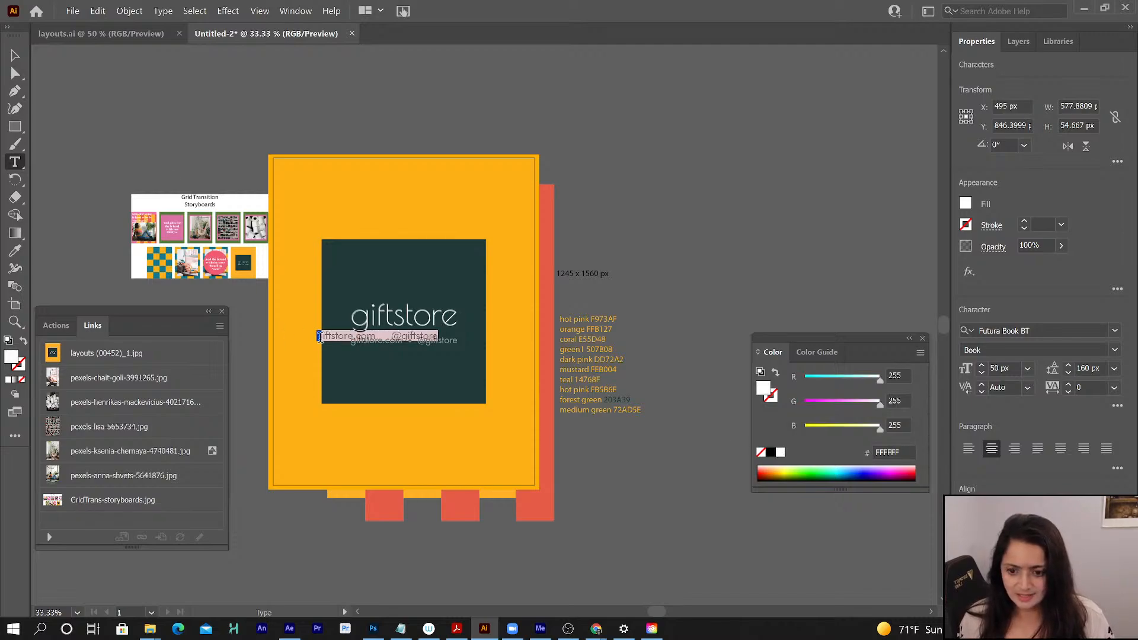
pyautogui.click(15, 55)
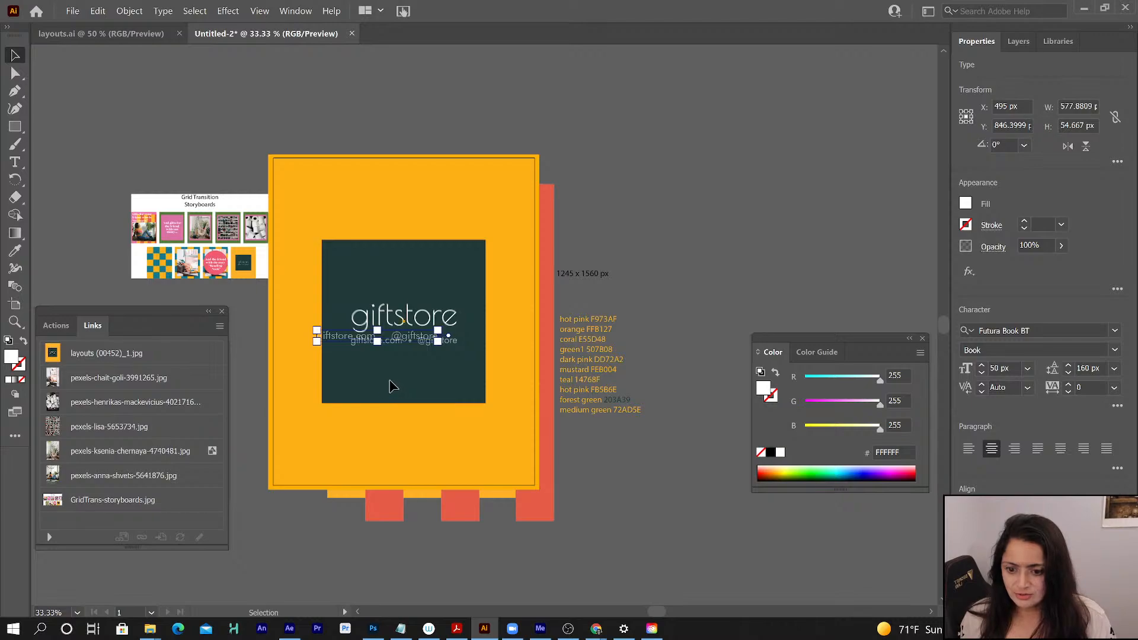
# - Lock Layer 15 so the dark green square cannot be moved
pyautogui.moveTo(387, 380); pyautogui.dragTo(404, 383)
pyautogui.hotkey('ctrl', 'z')
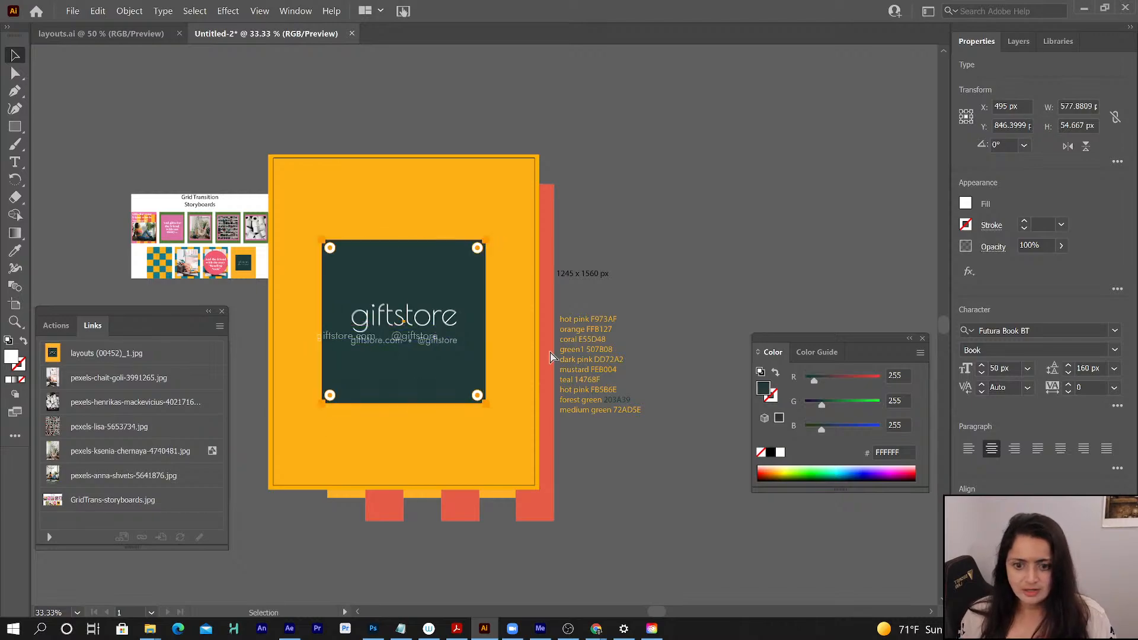
pyautogui.click(1015, 42)
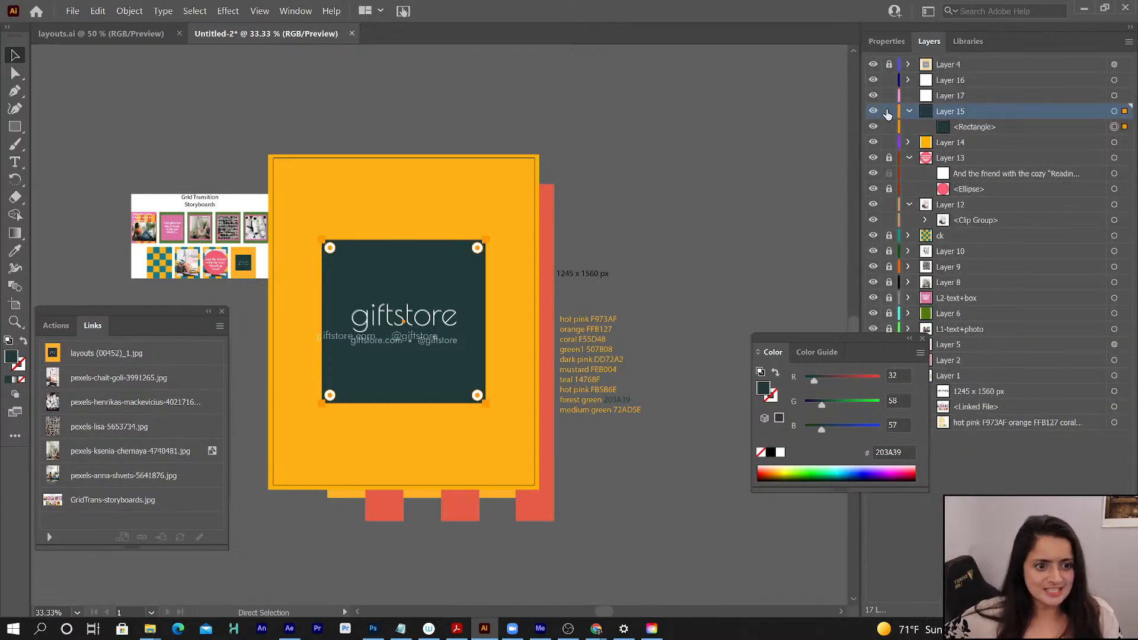
pyautogui.click(887, 114)
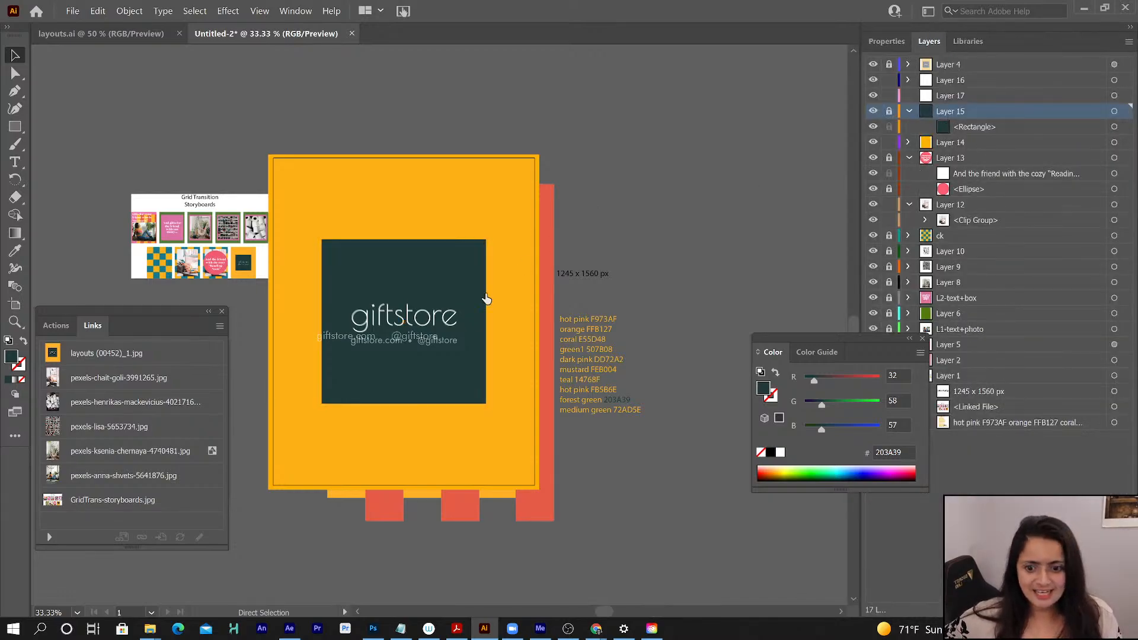
# - Move the white contact text onto the reference web address line, matching its starting point and baseline
pyautogui.click(370, 342)
pyautogui.moveTo(370, 341); pyautogui.dragTo(403, 342)
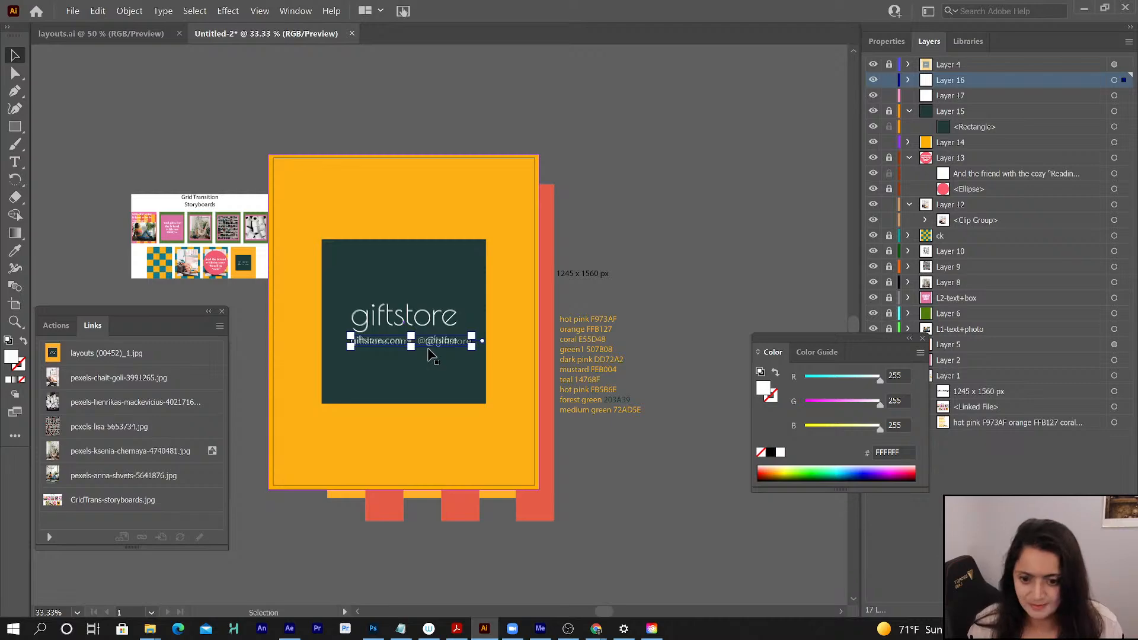
pyautogui.hotkey('ctrl', '=')
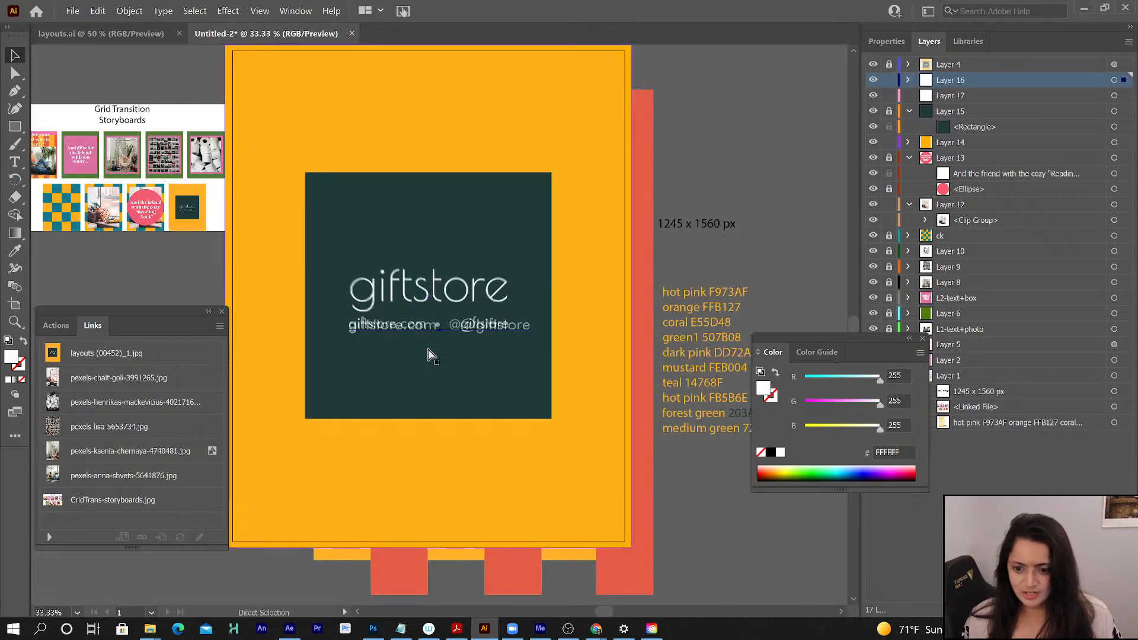
pyautogui.hotkey('ctrl', '=')
pyautogui.hotkey('ctrl', '=')
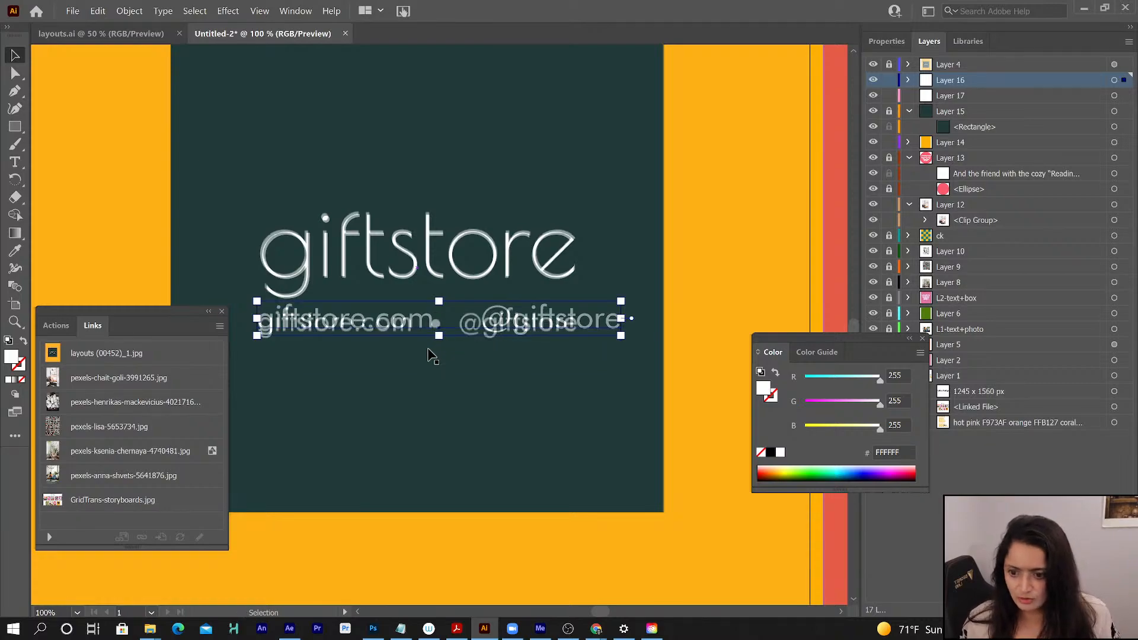
pyautogui.press('Down')
pyautogui.press('Down')
pyautogui.press('Down')
pyautogui.press('Down')
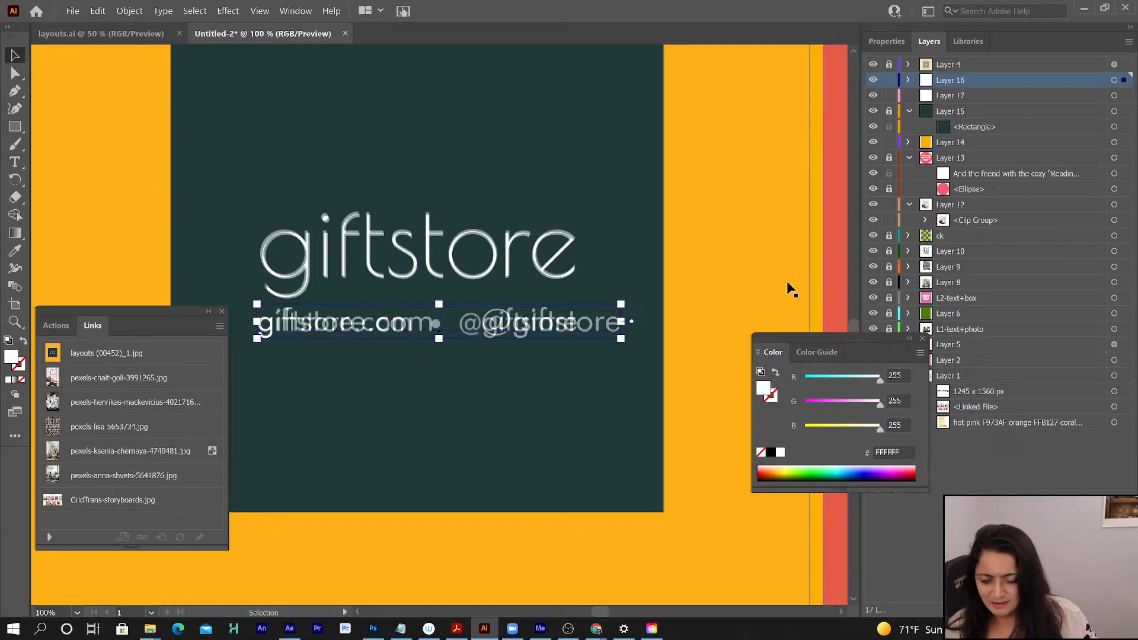
# - Tighten the tracking of the contact line to -30
pyautogui.click(882, 41)
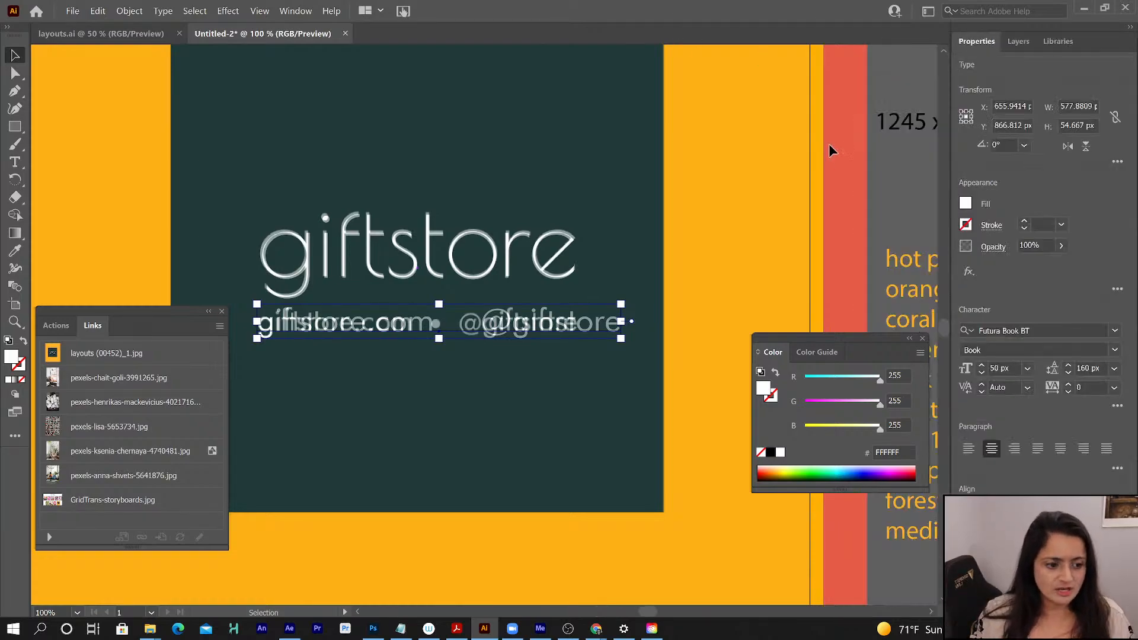
pyautogui.click(1067, 391)
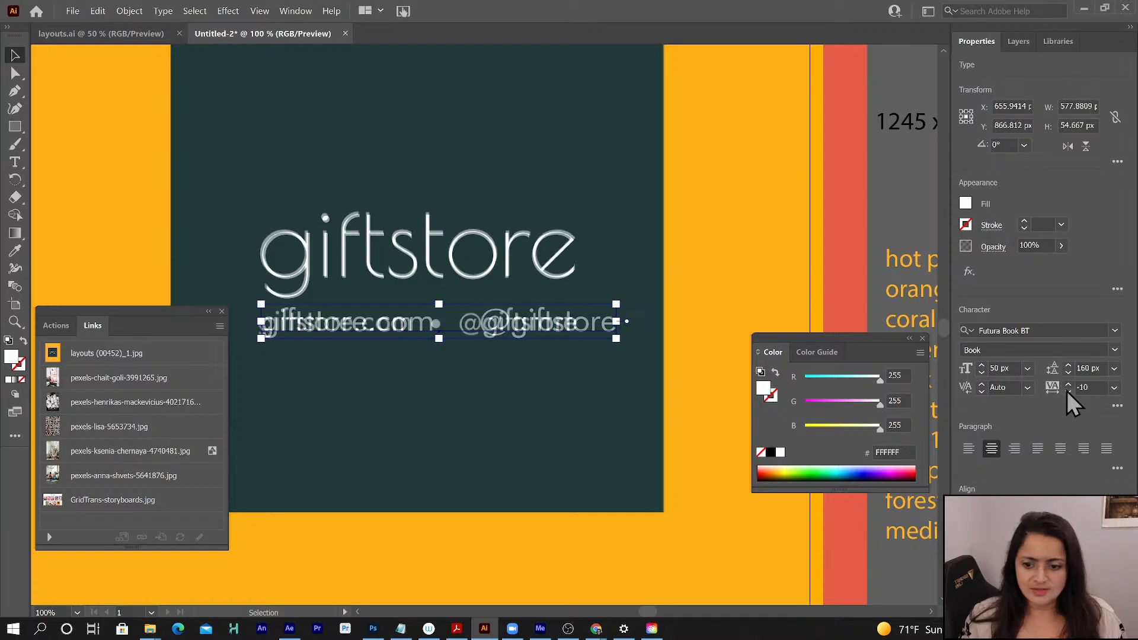
pyautogui.click(1066, 390)
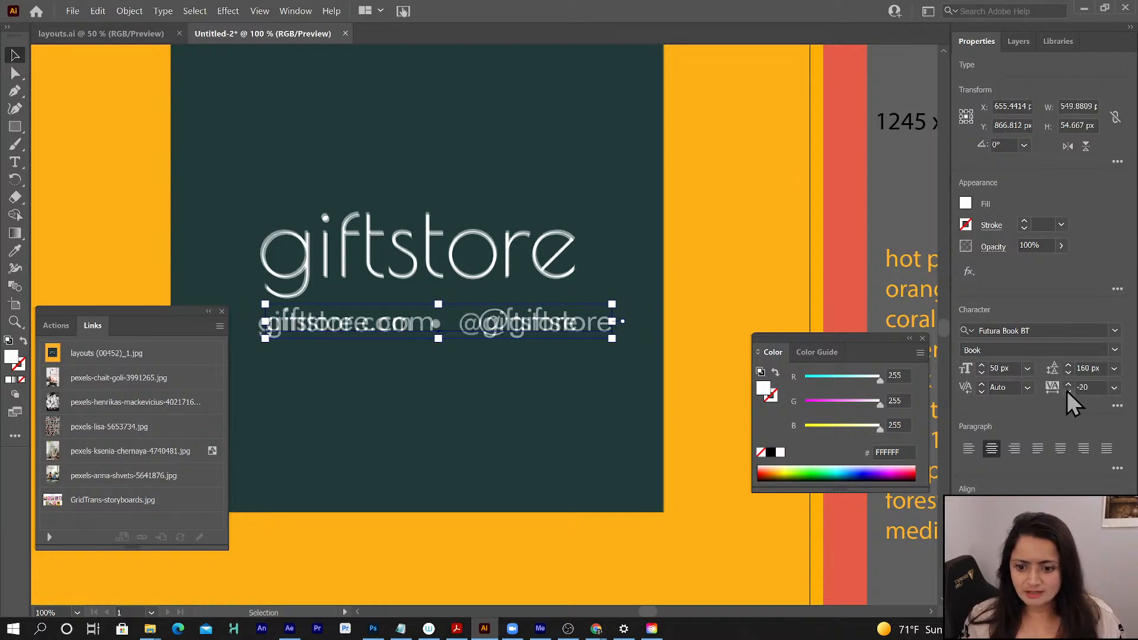
pyautogui.click(1067, 390)
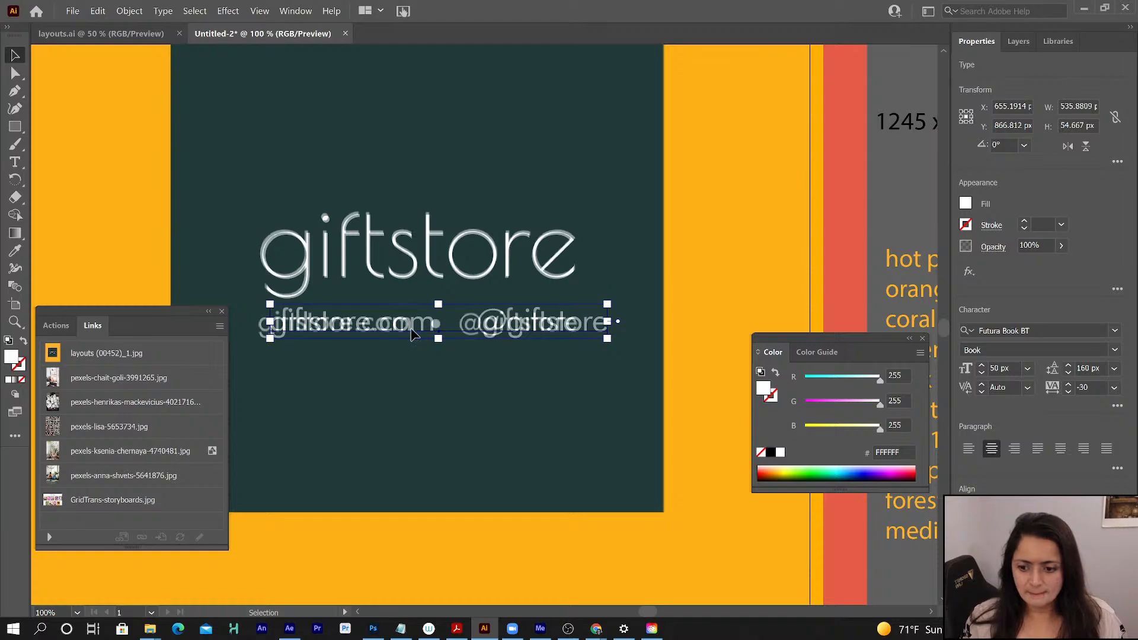
# - Left-align the contact line's paragraph and reposition it to start exactly where the reference line starts
pyautogui.moveTo(415, 334); pyautogui.dragTo(399, 329)
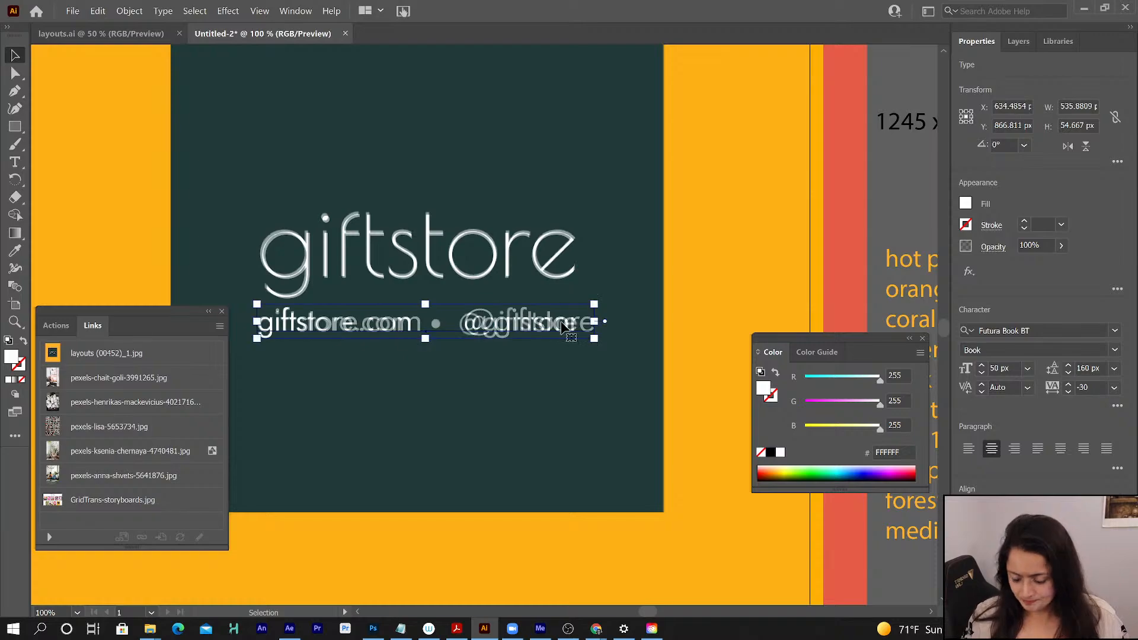
pyautogui.click(968, 449)
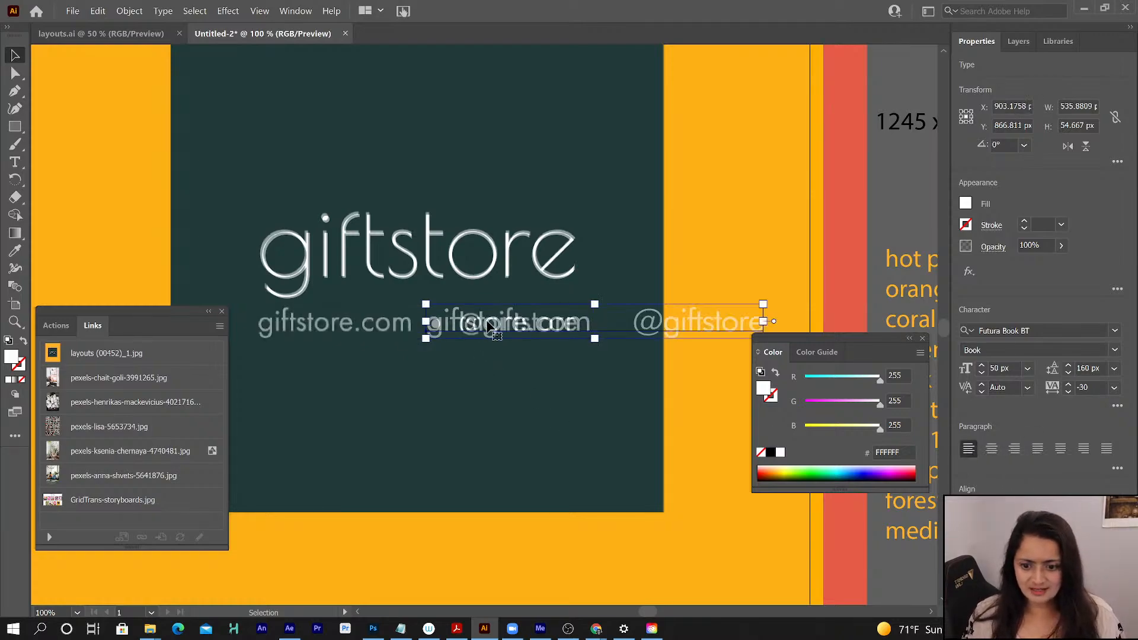
pyautogui.moveTo(488, 330); pyautogui.dragTo(332, 336)
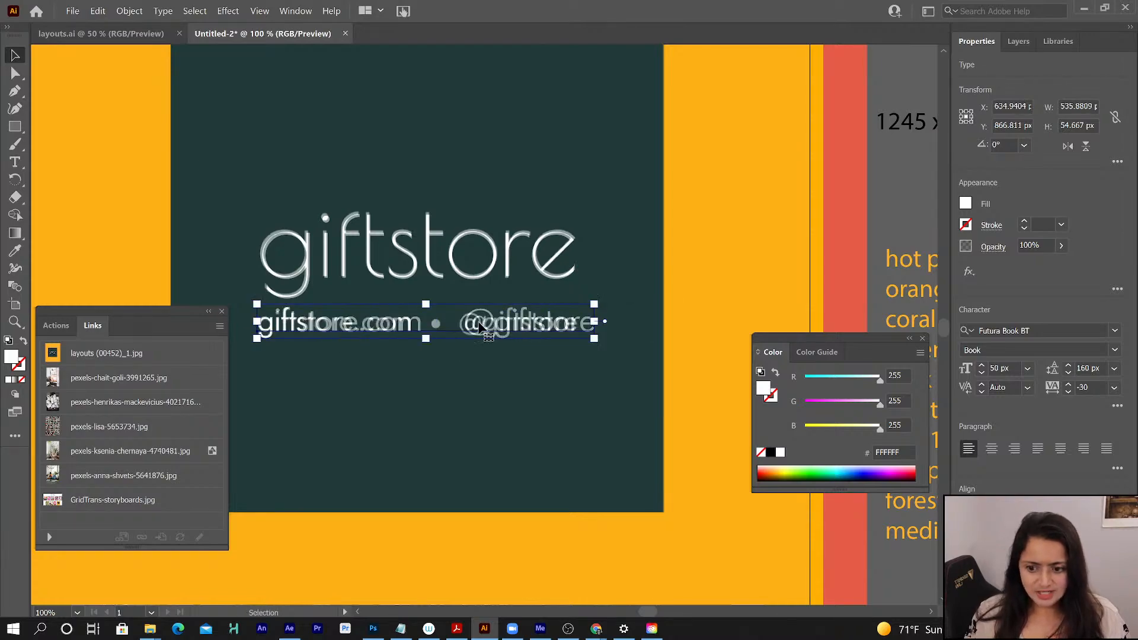
# - Try tighter letter spacing on the contact line against the reference, bringing the tracking to -49
pyautogui.click(1068, 392)
pyautogui.keyDown('shift'); pyautogui.click(1068, 393); pyautogui.keyUp('shift')
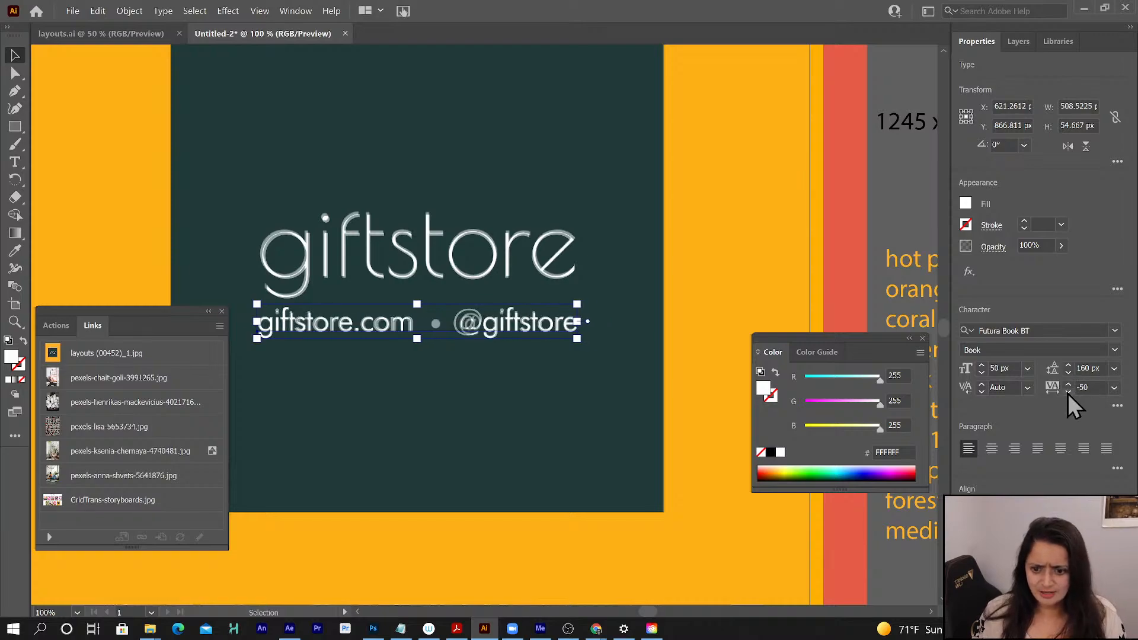
pyautogui.click(1069, 387)
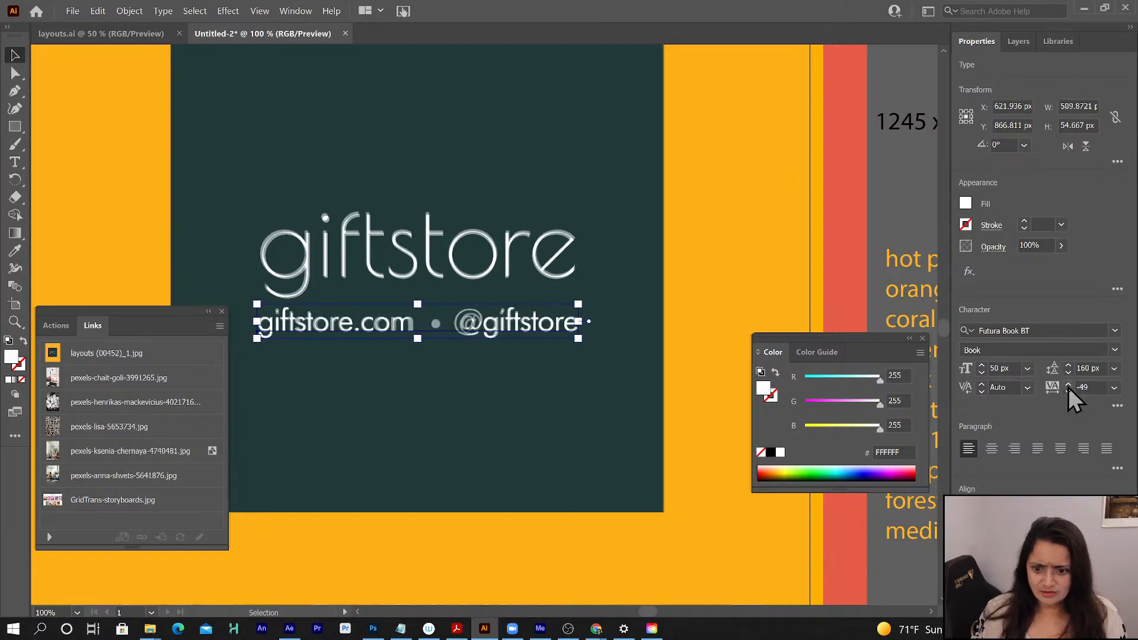
pyautogui.click(1067, 386)
pyautogui.click(1068, 386)
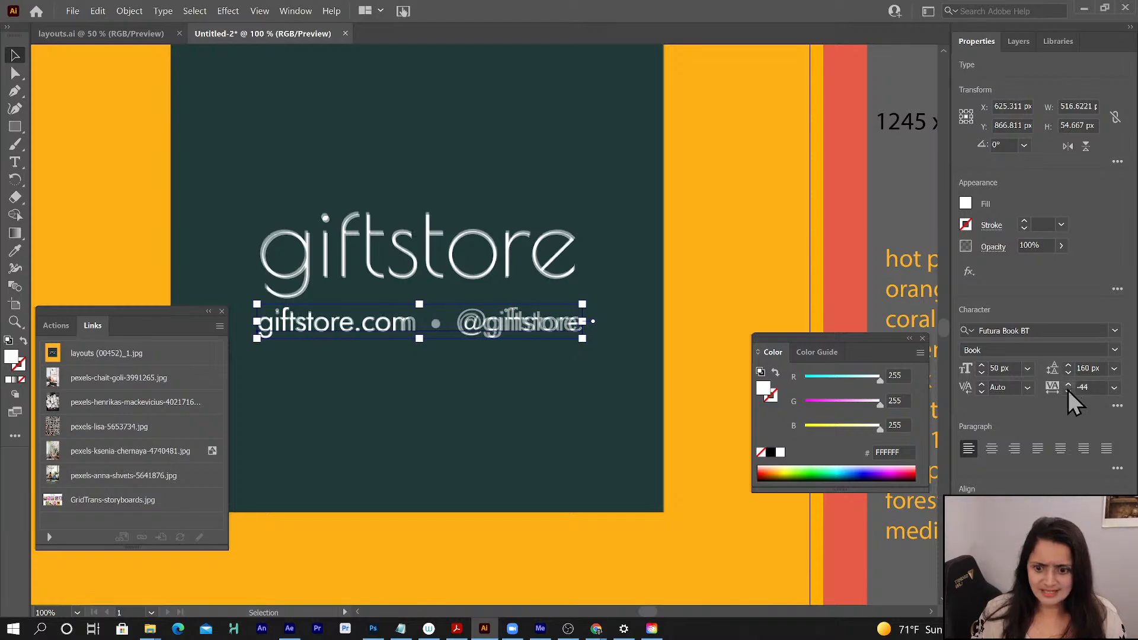
pyautogui.click(1068, 393)
pyautogui.click(1068, 393)
pyautogui.click(1068, 393)
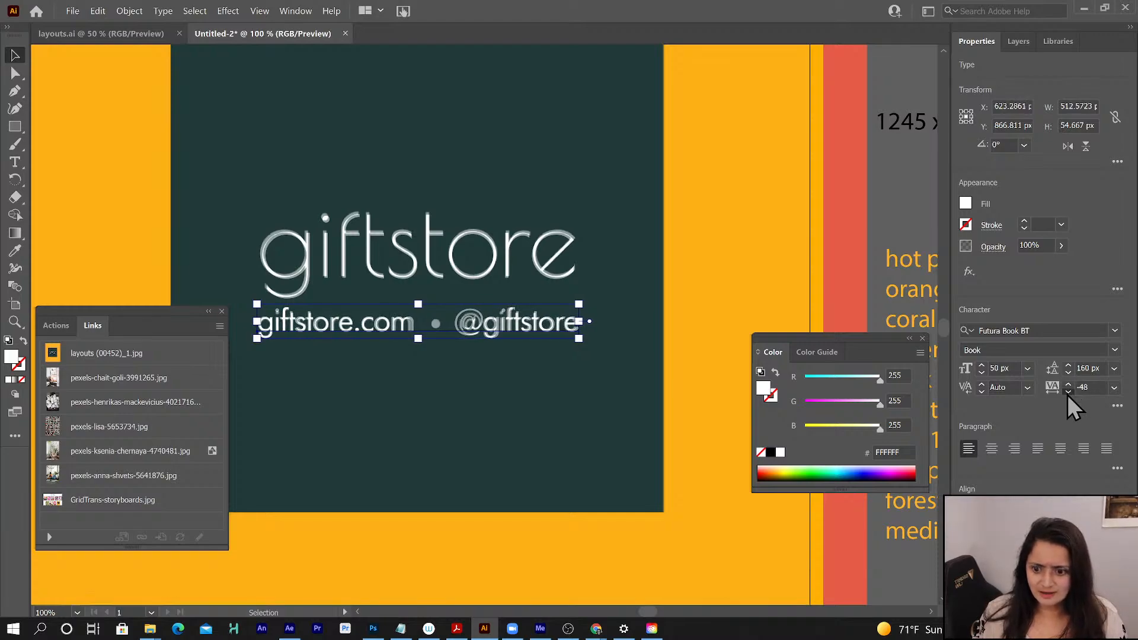
pyautogui.click(1068, 392)
# - Set the contact line's font size to 48 px and its tracking to -36 to match the reference lettering
pyautogui.click(981, 373)
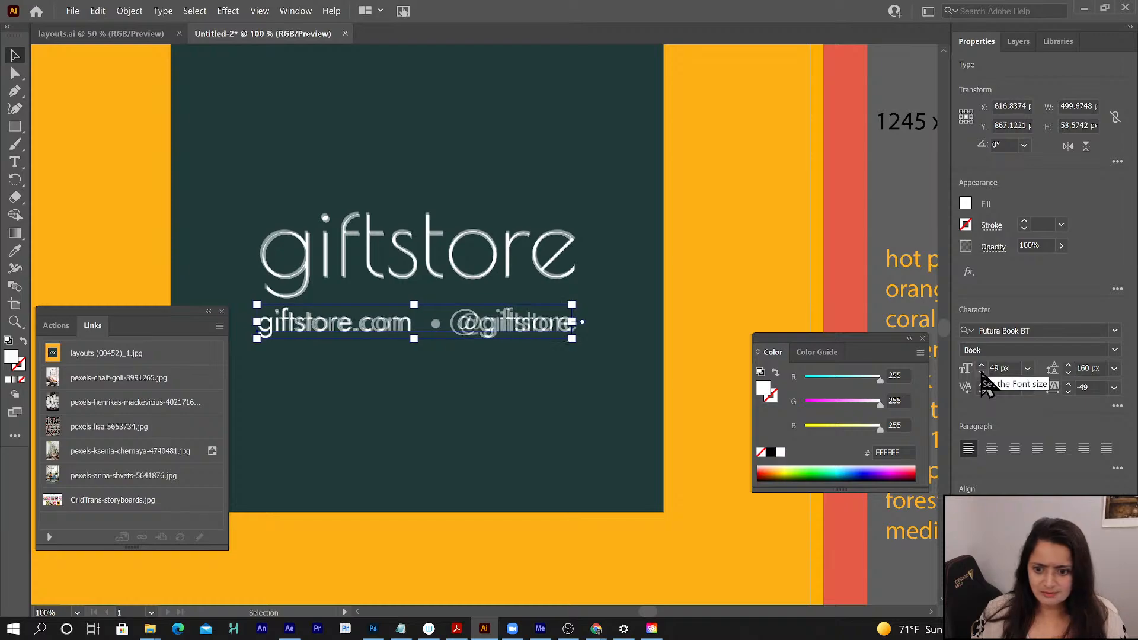
pyautogui.click(982, 374)
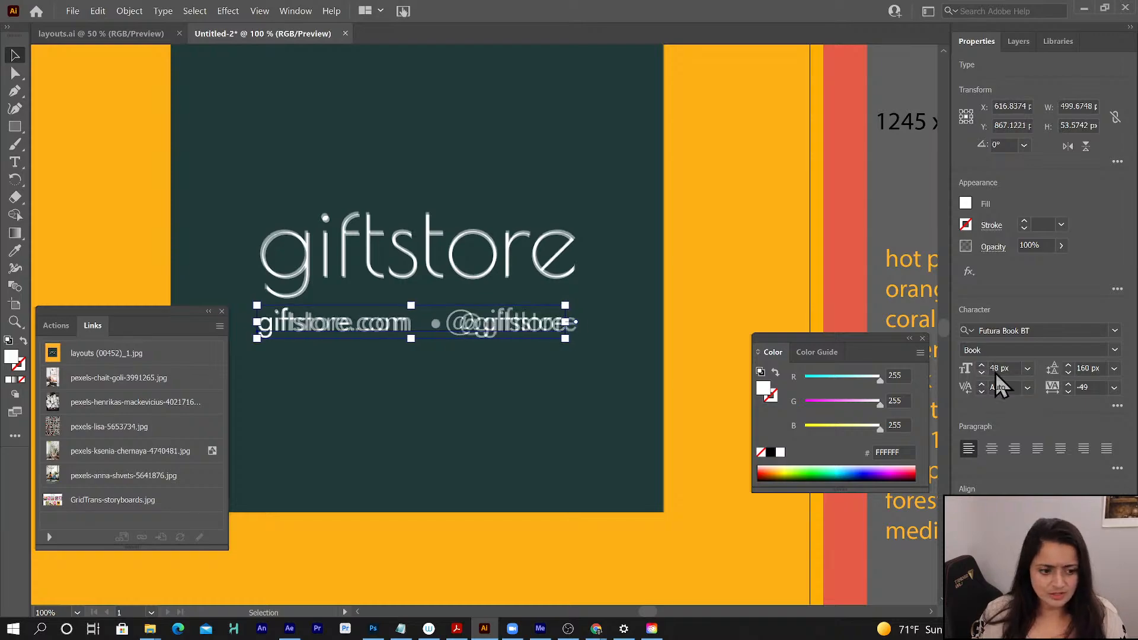
pyautogui.click(1068, 383)
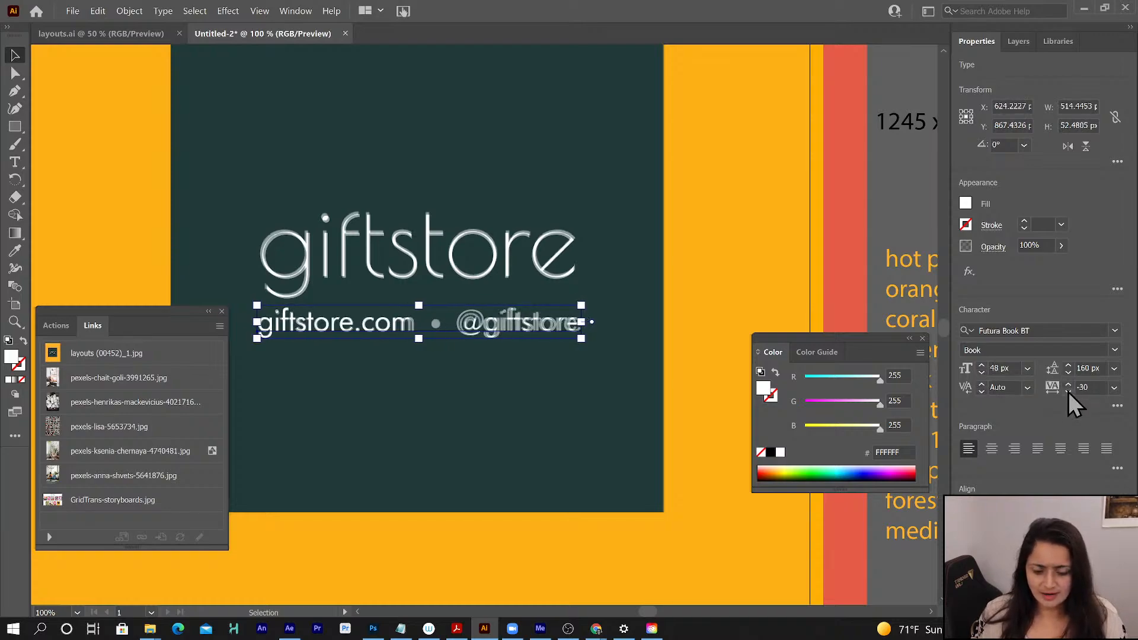
pyautogui.click(1068, 393)
pyautogui.click(1068, 392)
pyautogui.click(1068, 393)
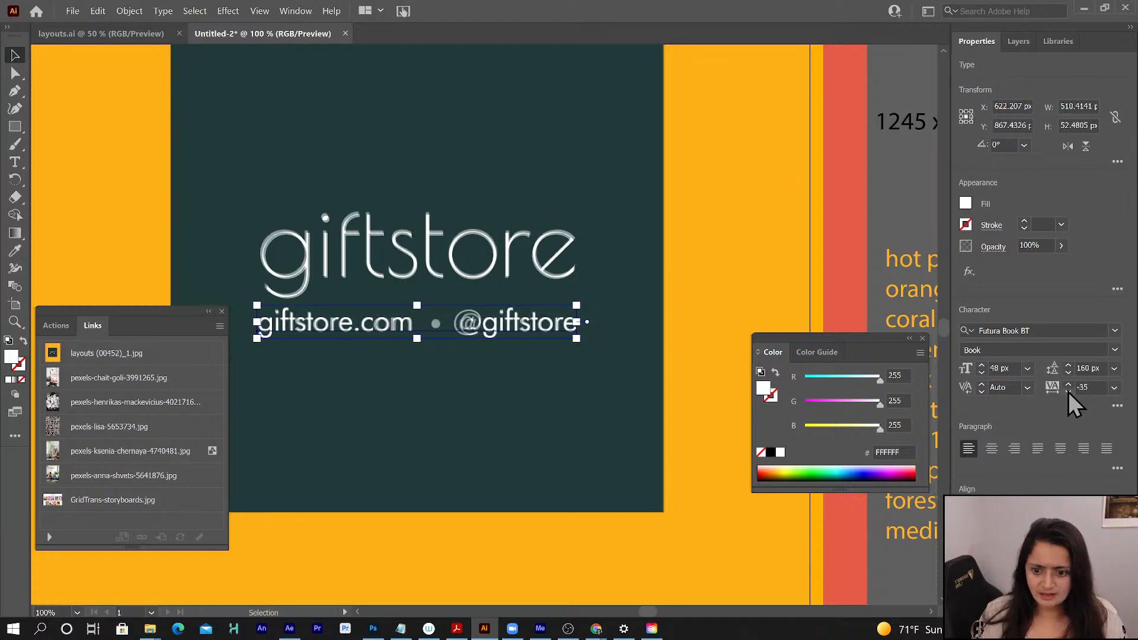
pyautogui.click(1068, 392)
pyautogui.click(1068, 392)
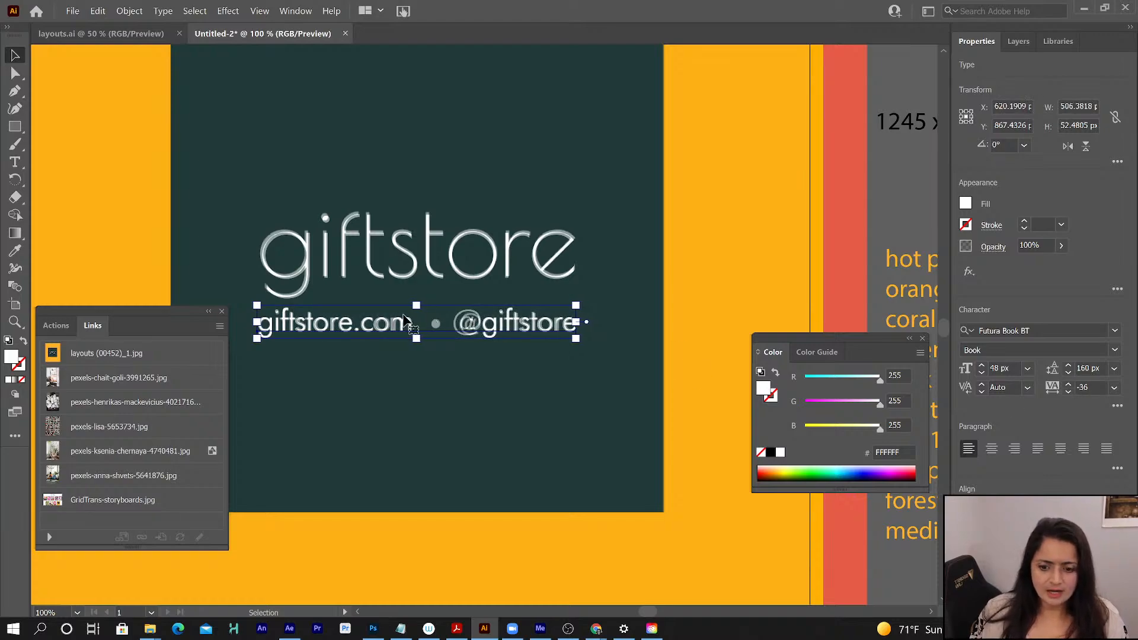
pyautogui.press('t')
pyautogui.click(444, 329)
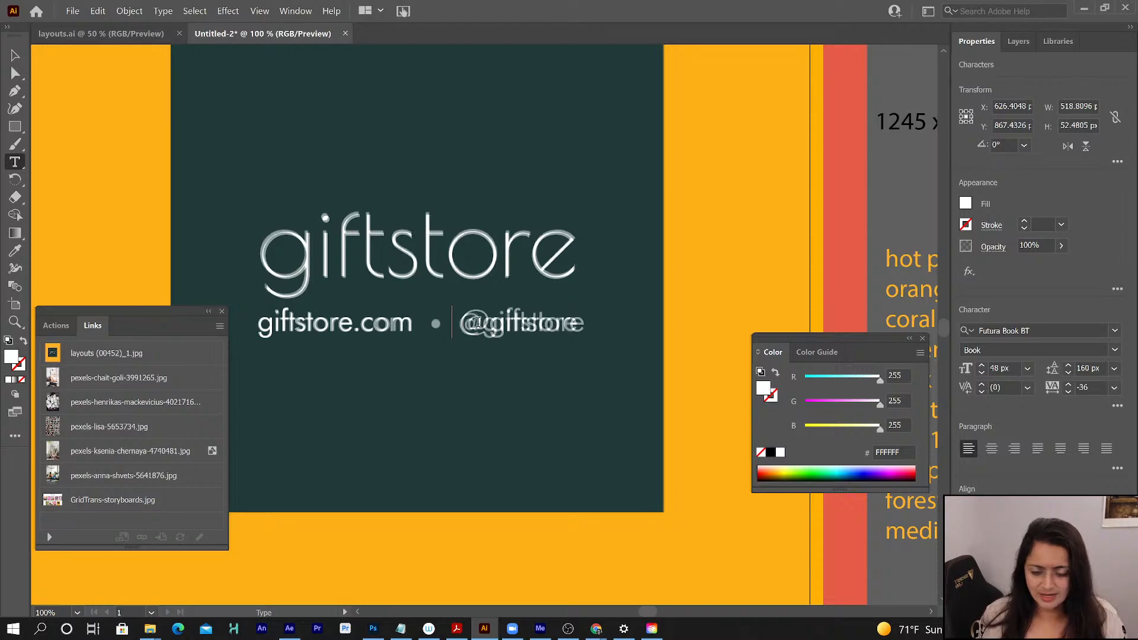
pyautogui.moveTo(490, 323); pyautogui.dragTo(464, 323)
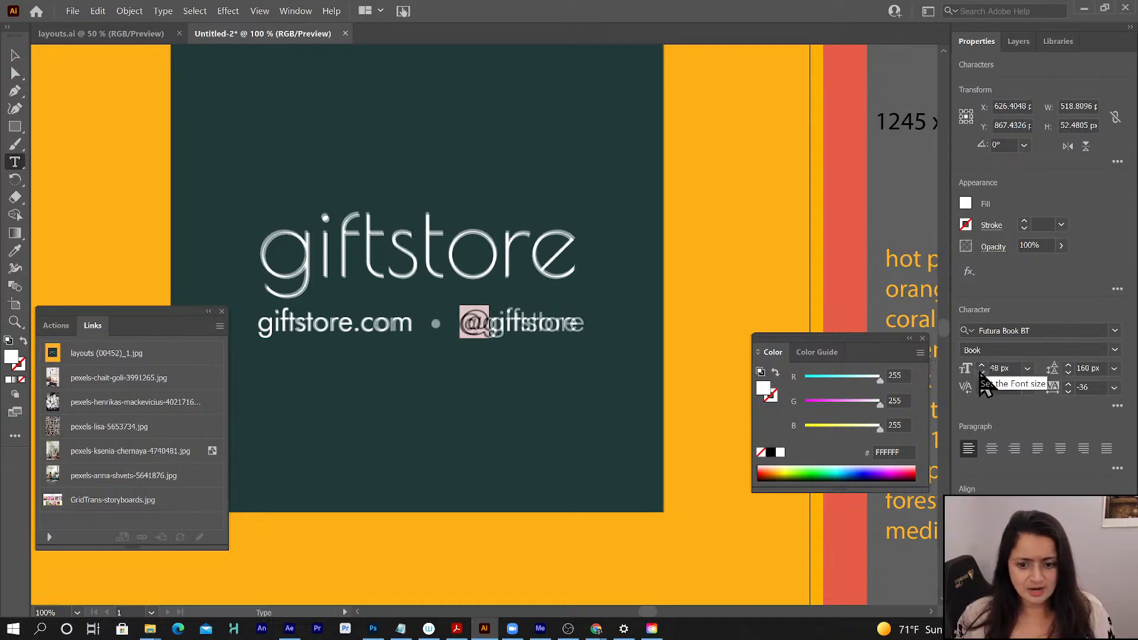
pyautogui.click(1118, 407)
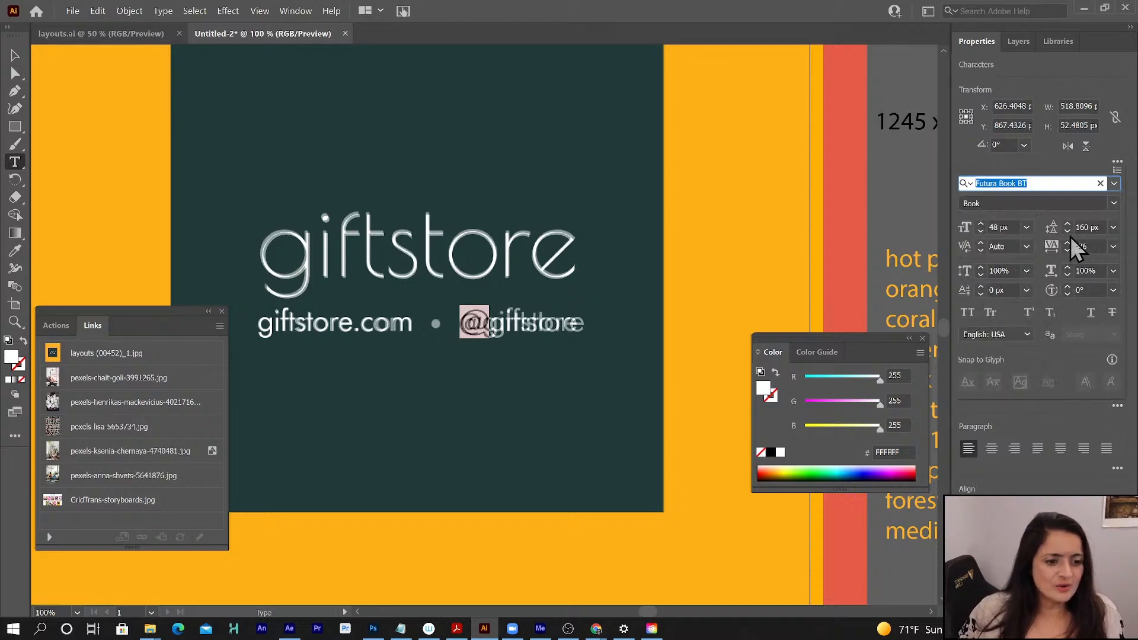
pyautogui.click(980, 293)
pyautogui.click(981, 287)
pyautogui.click(982, 287)
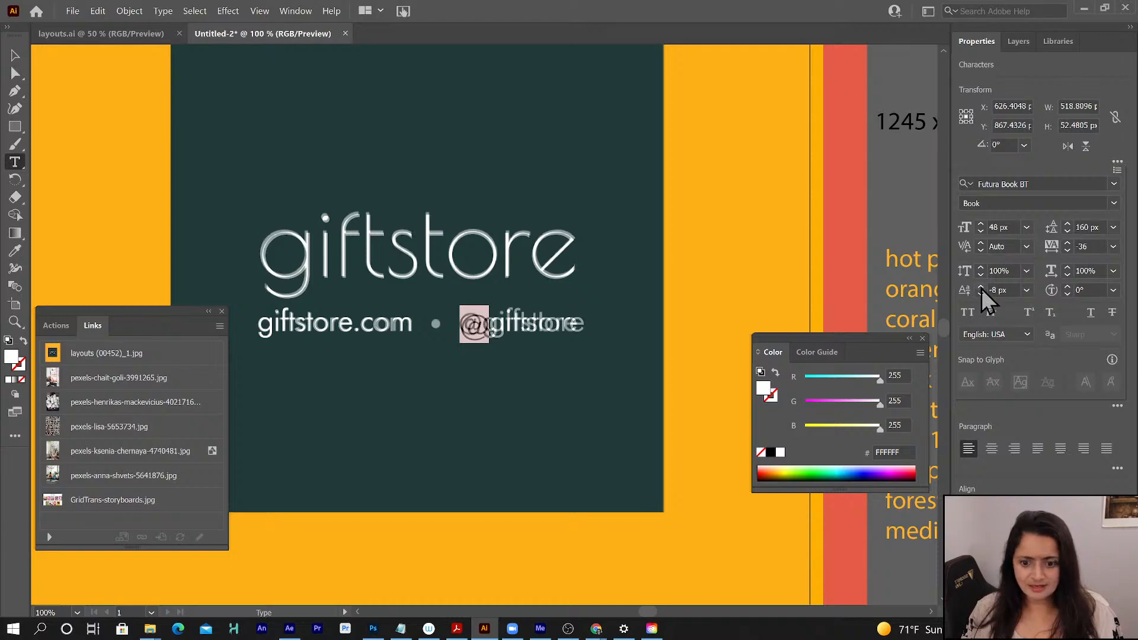
pyautogui.click(981, 286)
pyautogui.click(982, 287)
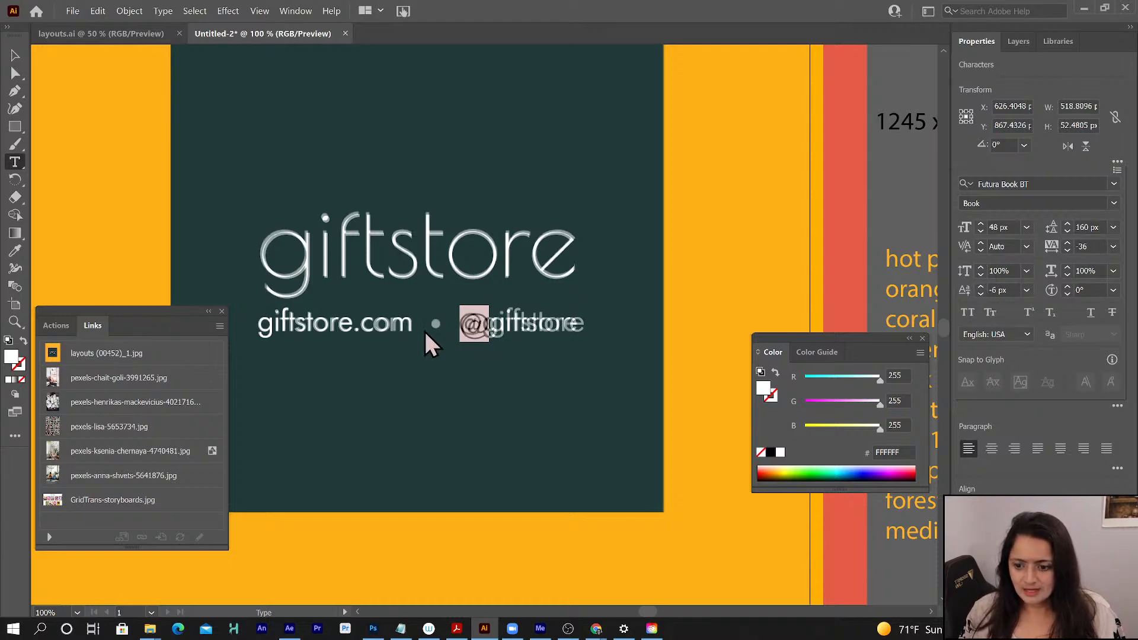
pyautogui.click(13, 57)
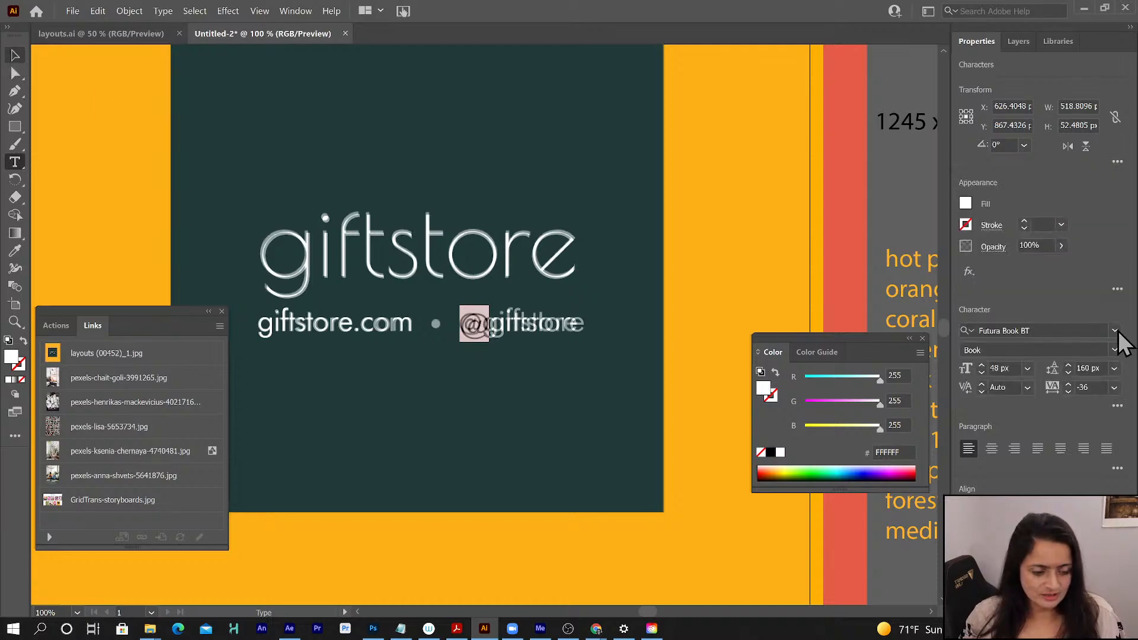
pyautogui.click(1090, 330)
pyautogui.click(1080, 305)
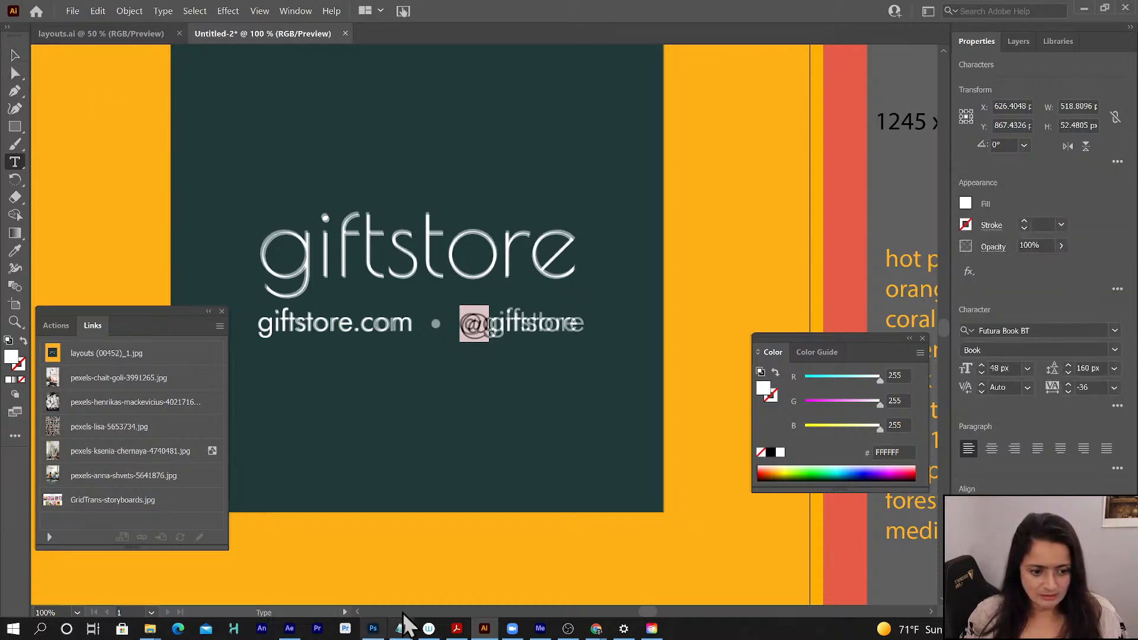
# - Check the font names in the grid transition assets document and set the @ sign's font to Futura PT Book
pyautogui.moveTo(597, 631)
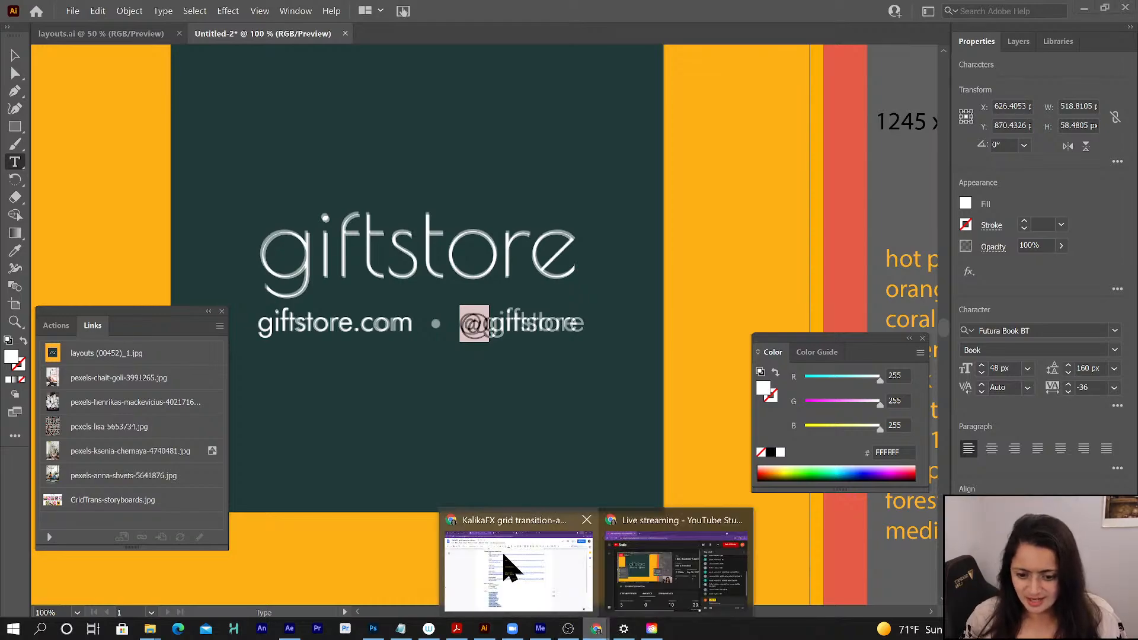
pyautogui.click(508, 503)
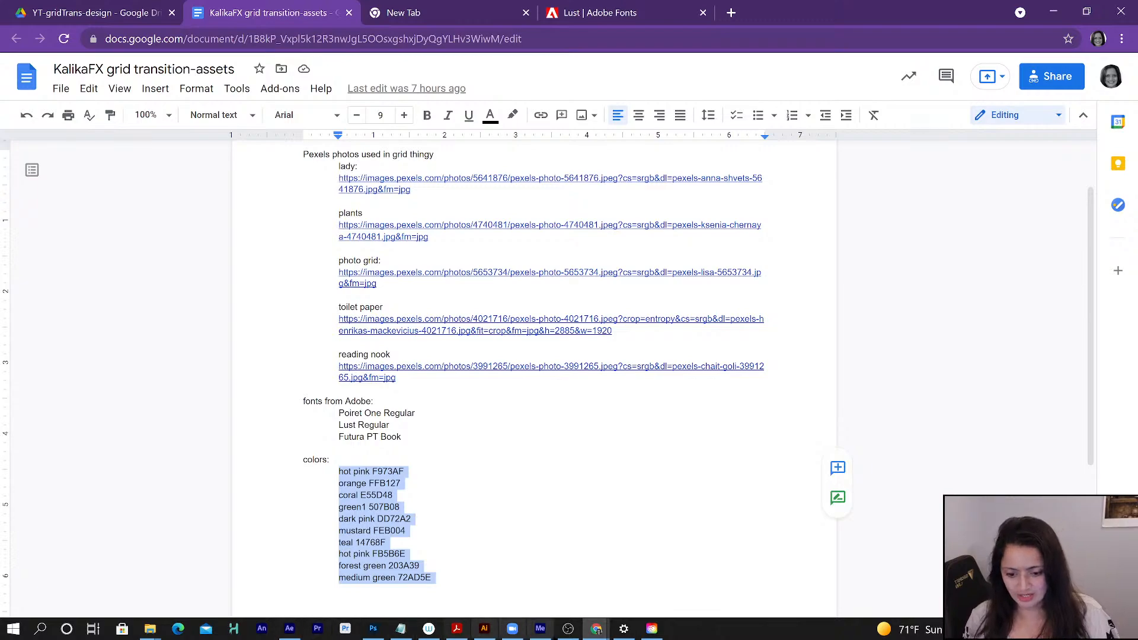
pyautogui.click(484, 629)
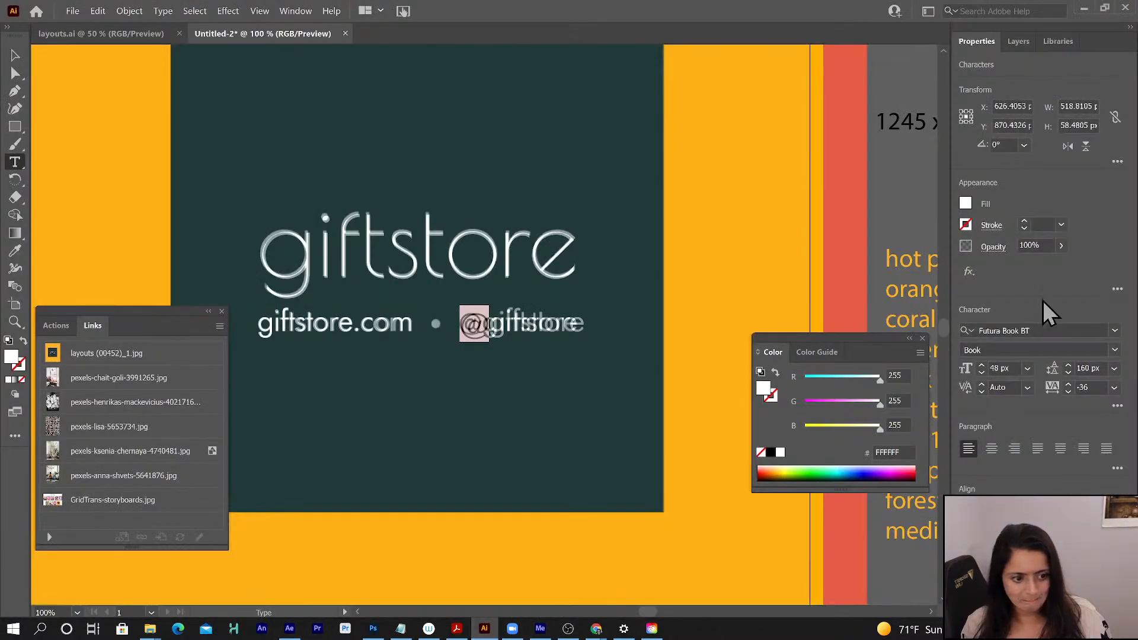
pyautogui.click(1115, 330)
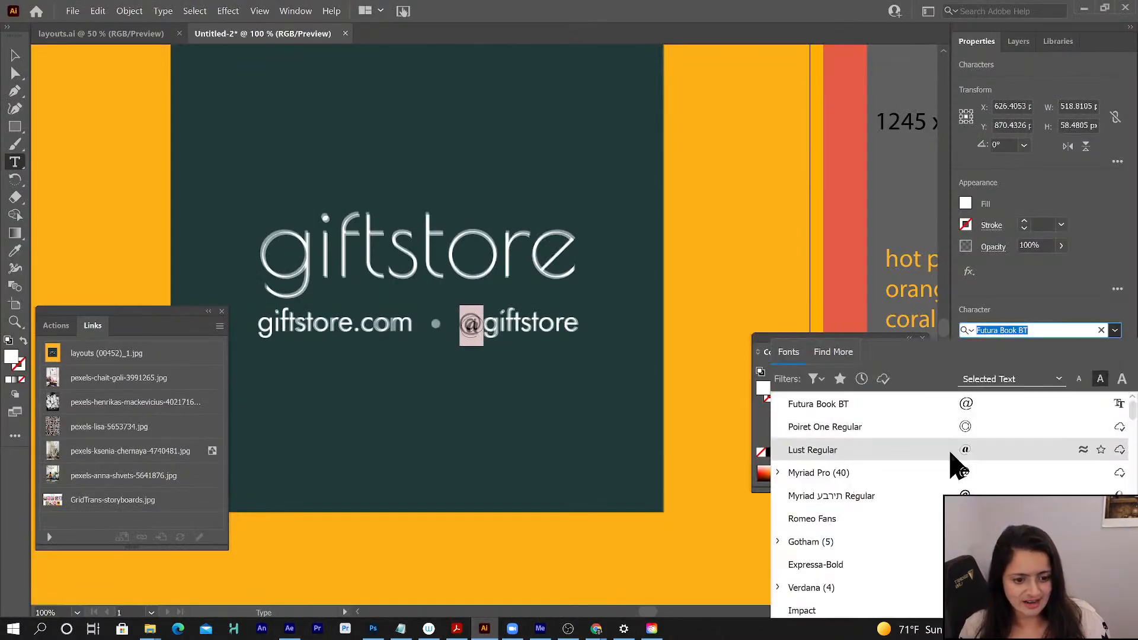
pyautogui.doubleClick(1007, 330)
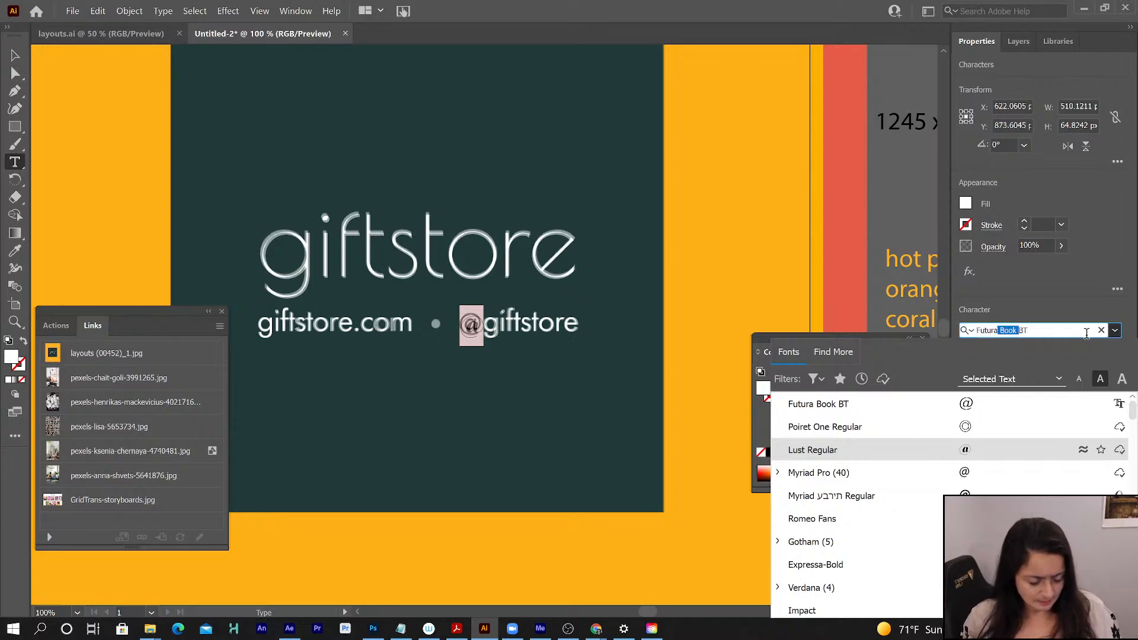
pyautogui.press('BackSpace')
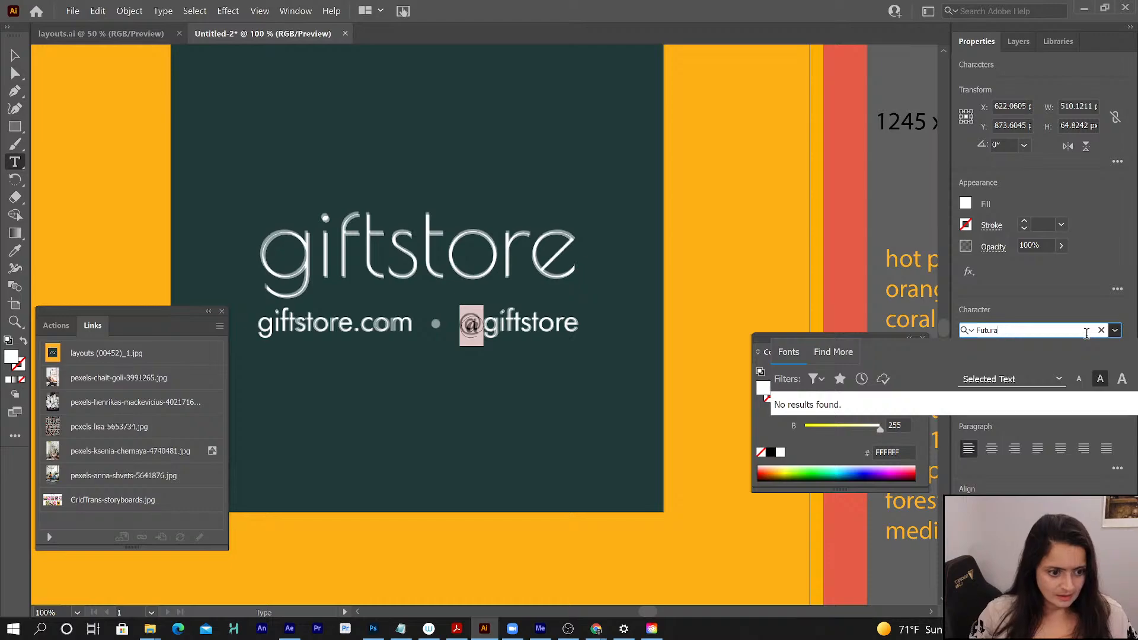
pyautogui.press('BackSpace')
pyautogui.press('BackSpace')
pyautogui.write('pt')
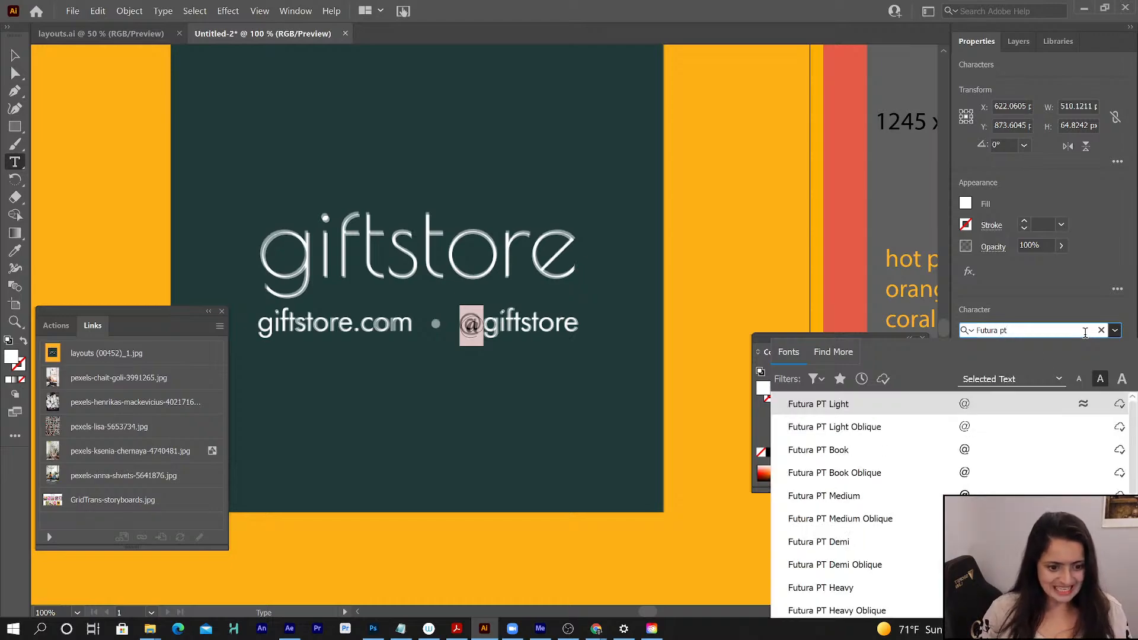
pyautogui.click(833, 449)
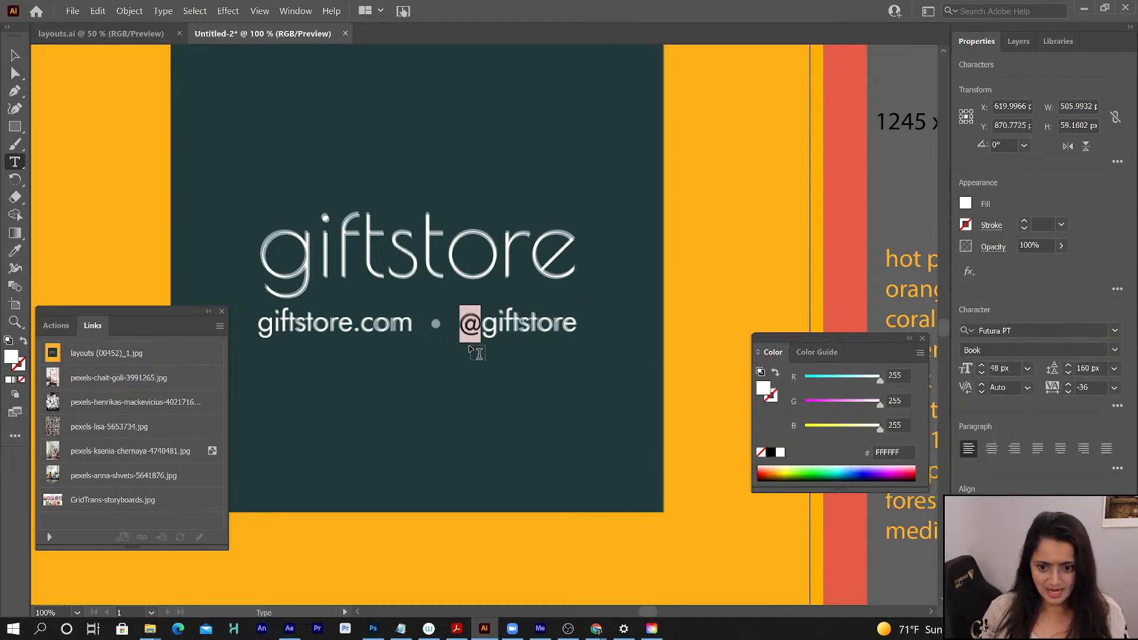
# - Set the font of the entire giftstore contact line to Futura PT Book
pyautogui.click(485, 321)
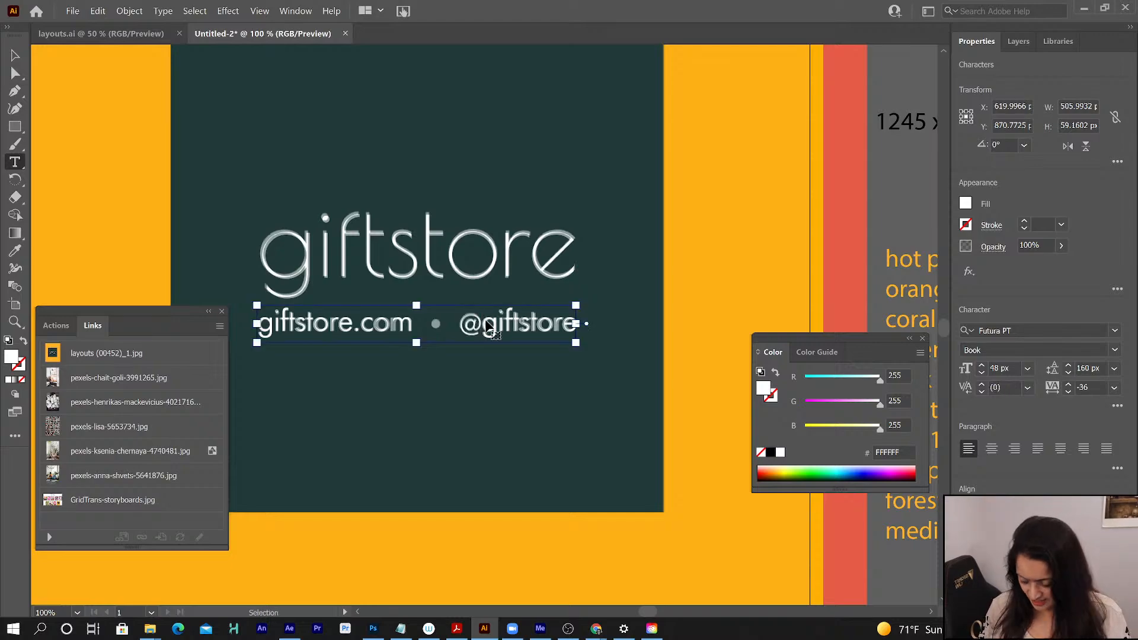
pyautogui.hotkey('ctrl', 'a')
pyautogui.click(985, 330)
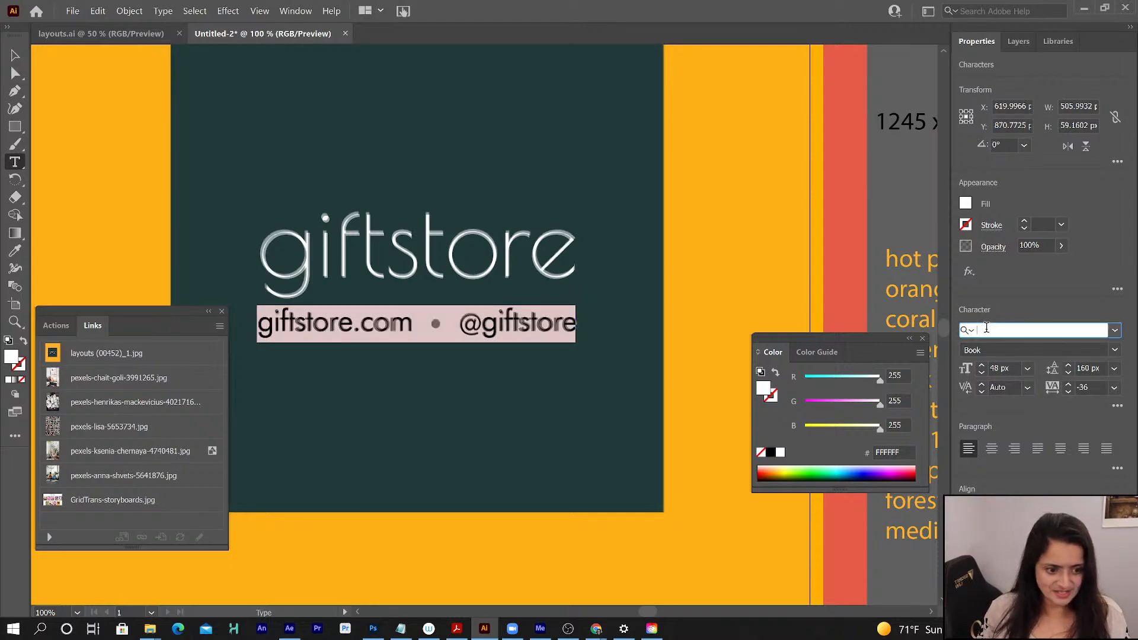
pyautogui.write('futu')
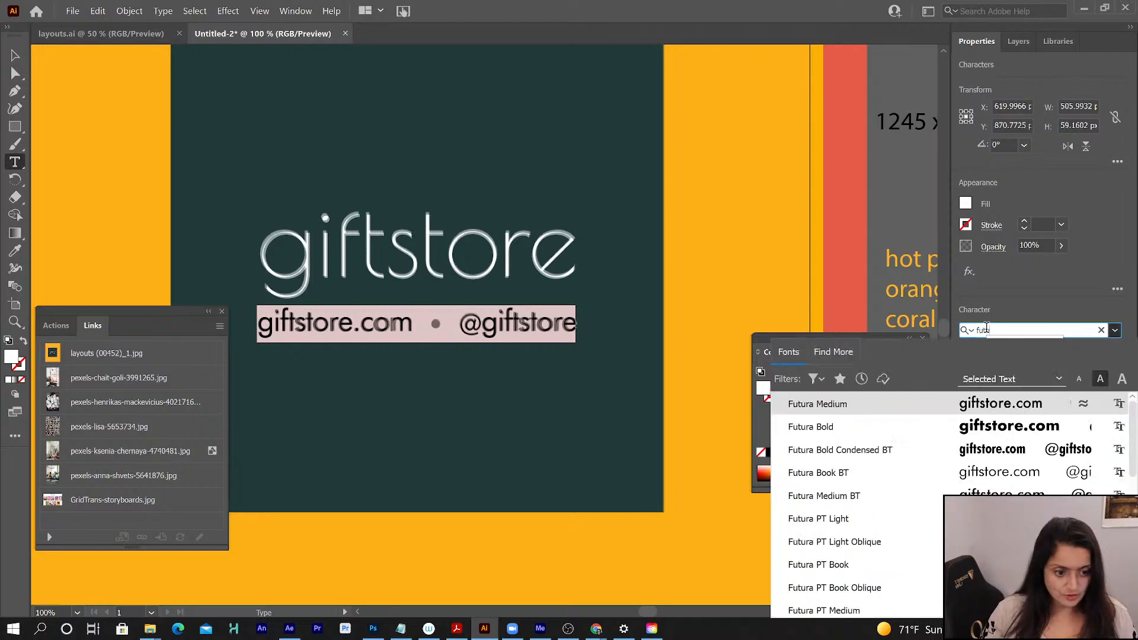
pyautogui.write('ra pt')
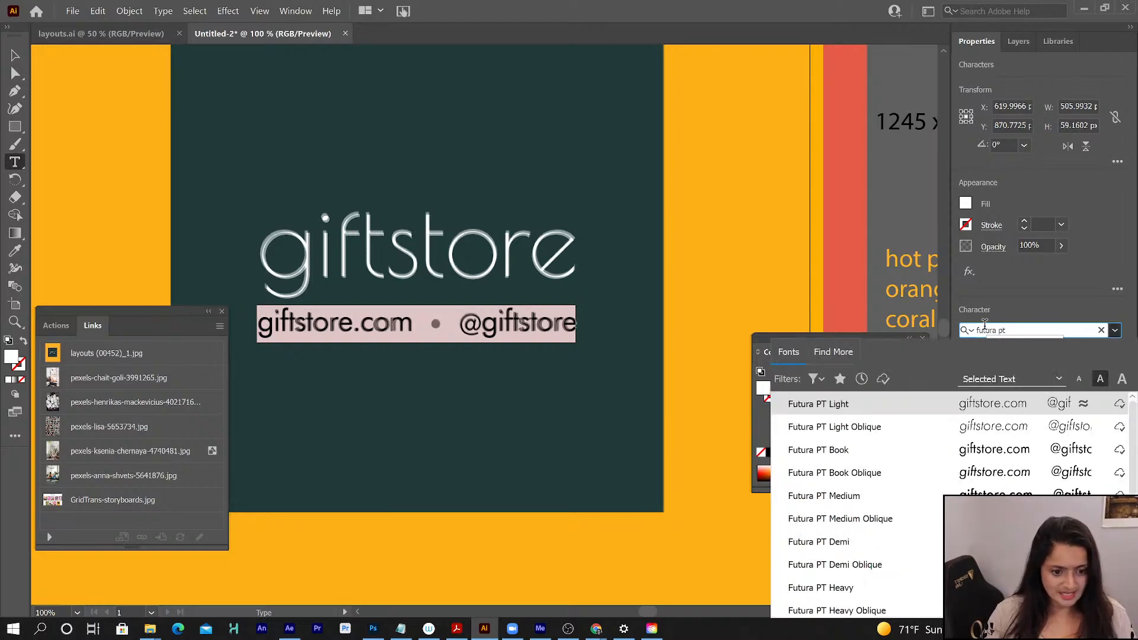
pyautogui.click(845, 450)
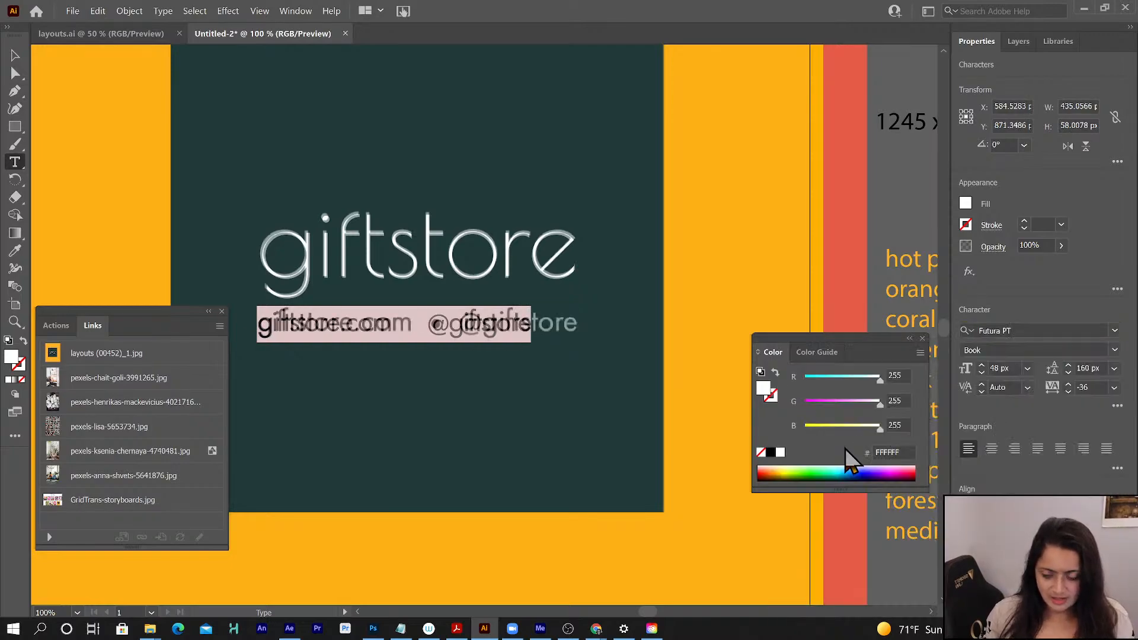
# - Set the contact line's tracking to 20 to match the reference lettering
pyautogui.click(1114, 387)
pyautogui.click(1093, 489)
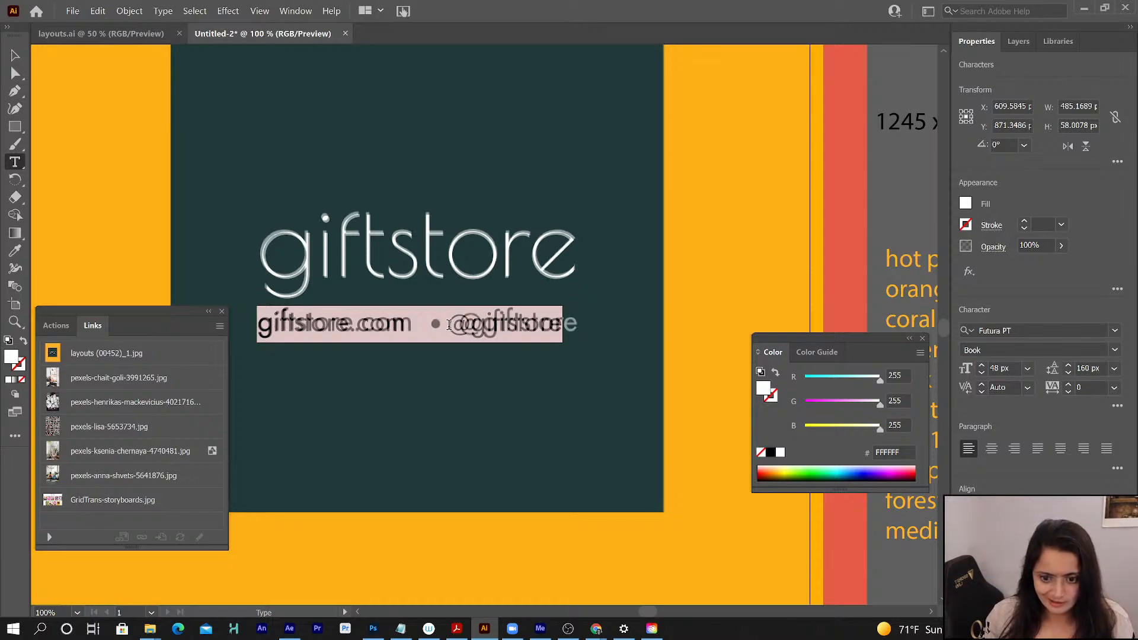
pyautogui.click(1070, 385)
pyautogui.click(1069, 385)
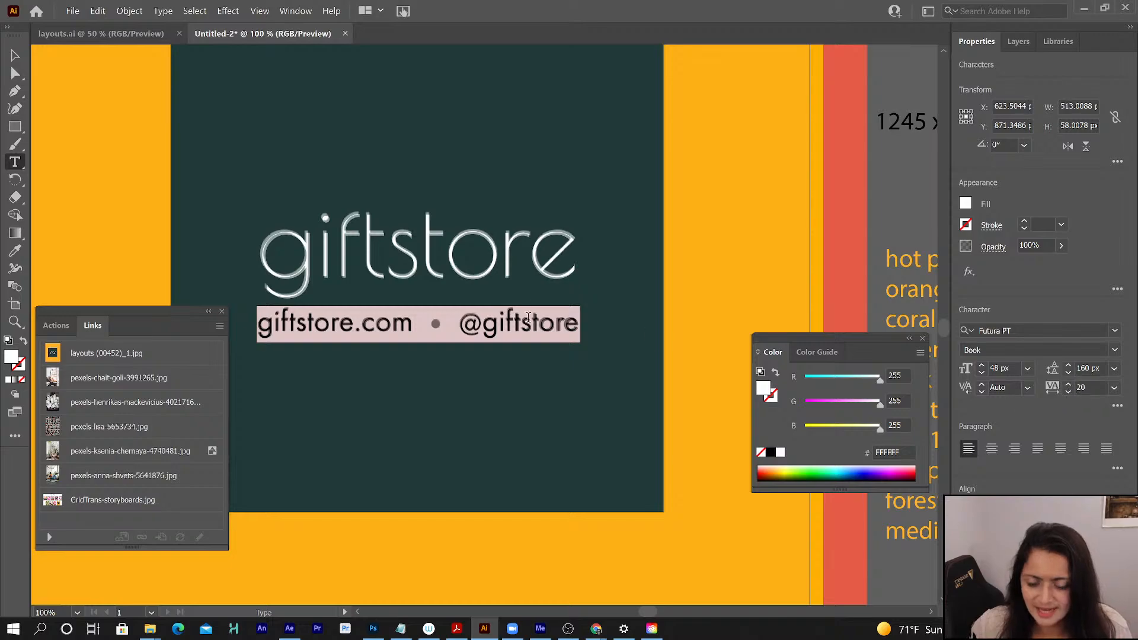
# - Leave text selection on the contact line and expand Layer 16 to list its text objects
pyautogui.click(1009, 44)
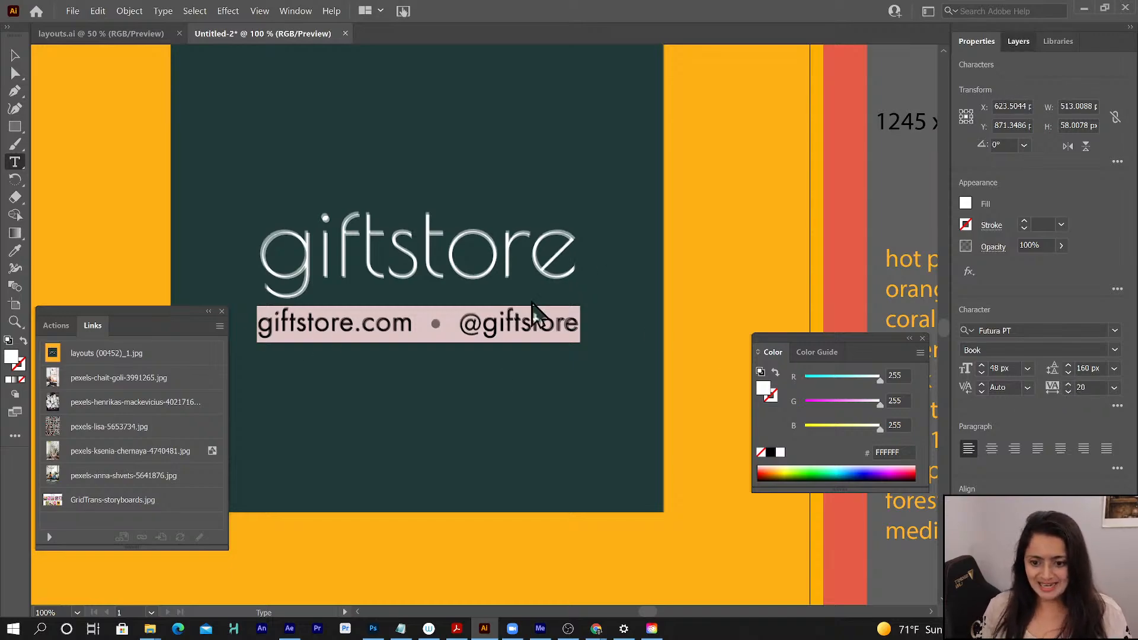
pyautogui.click(430, 325)
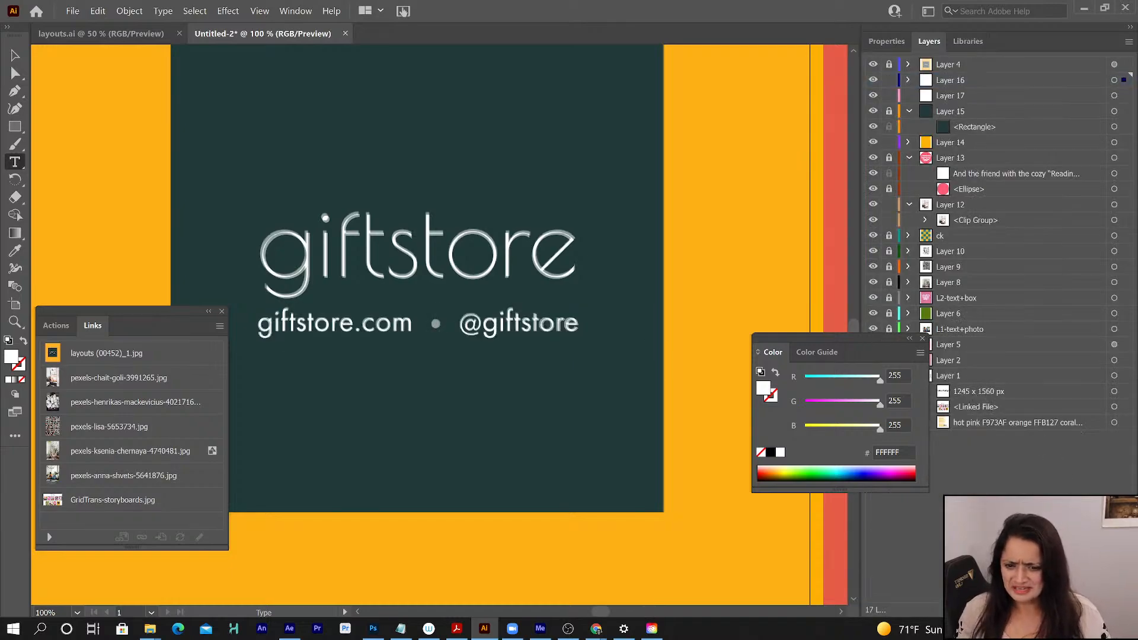
pyautogui.click(957, 81)
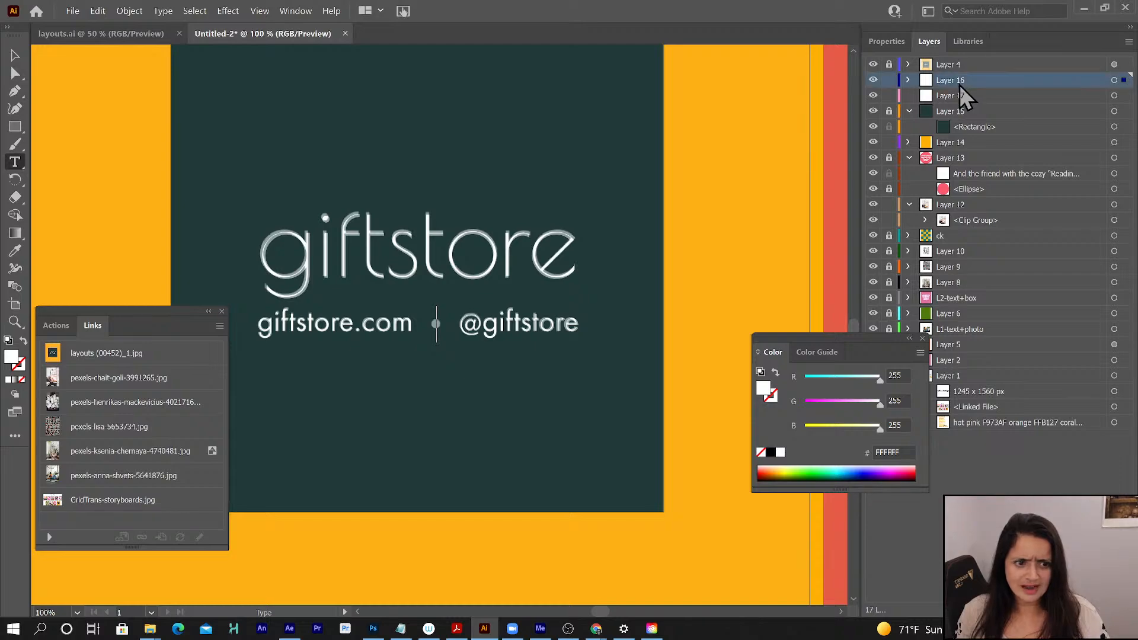
pyautogui.click(909, 80)
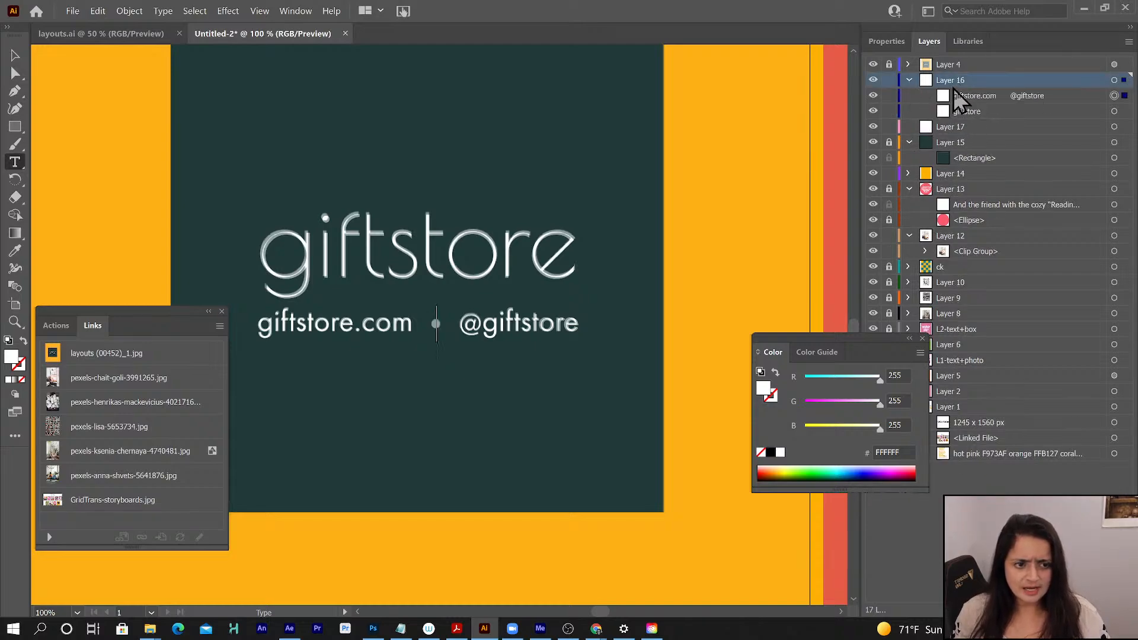
pyautogui.click(14, 53)
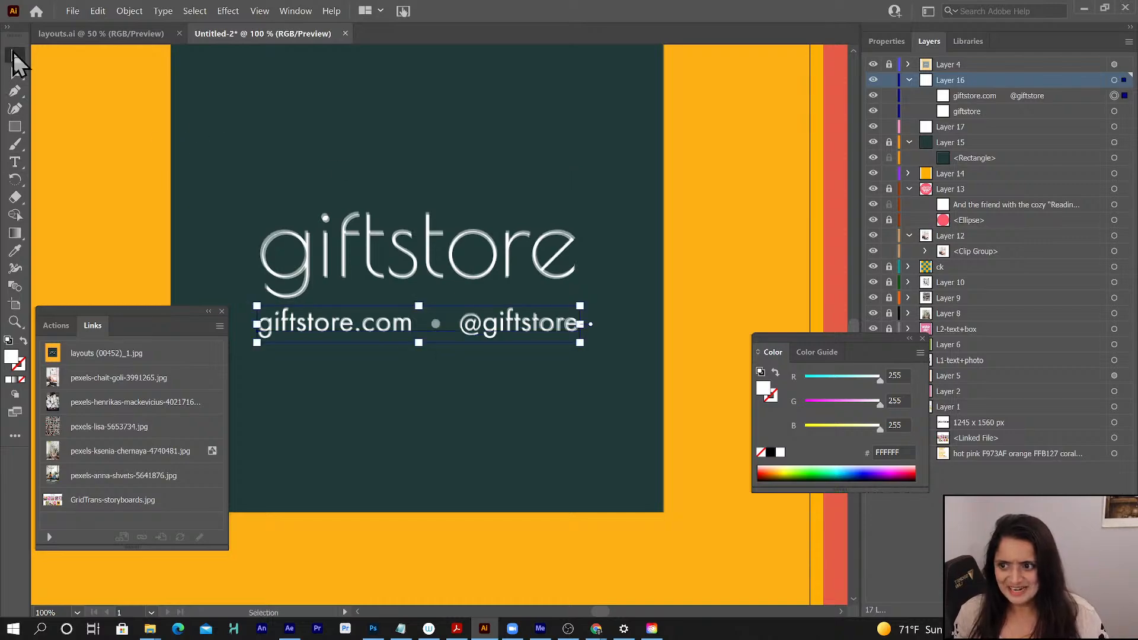
pyautogui.click(16, 127)
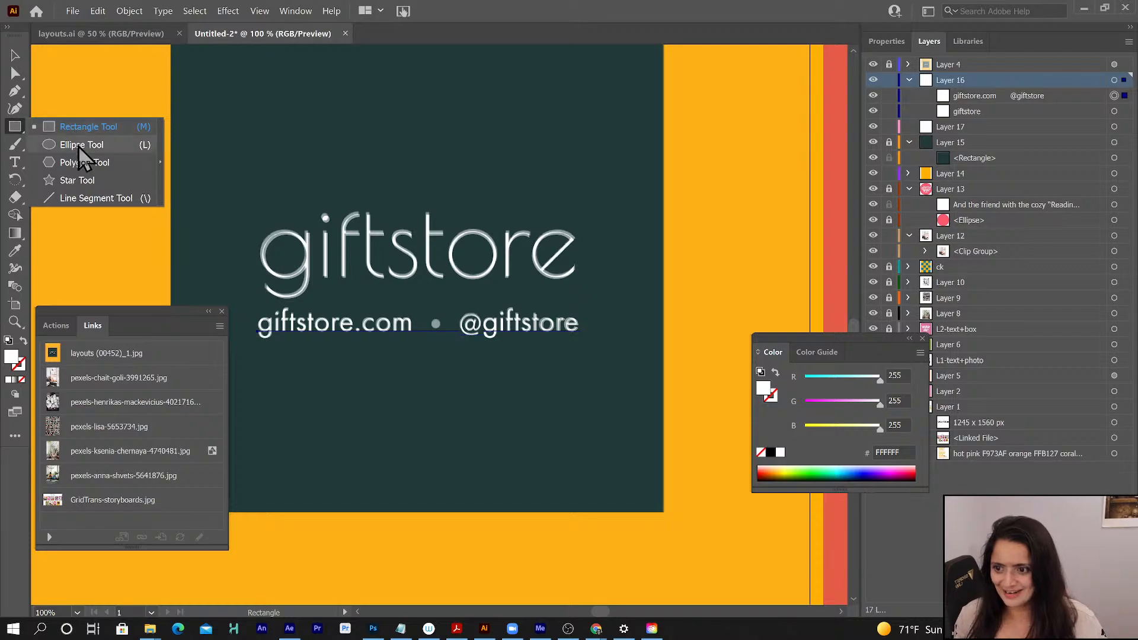
pyautogui.click(78, 146)
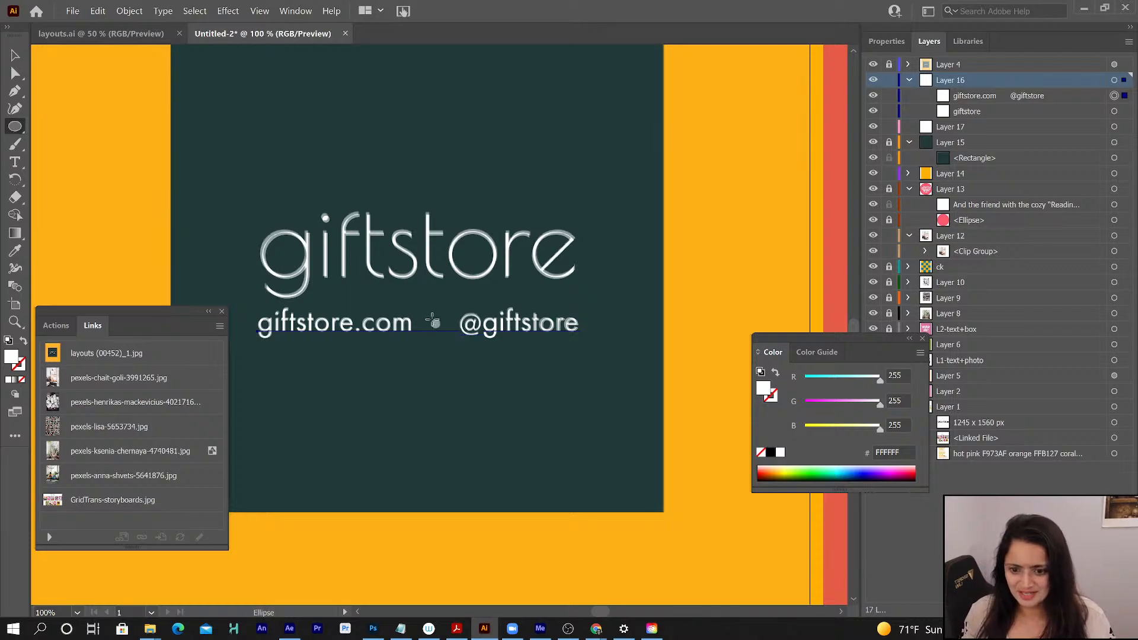
pyautogui.moveTo(435, 324); pyautogui.dragTo(443, 334)
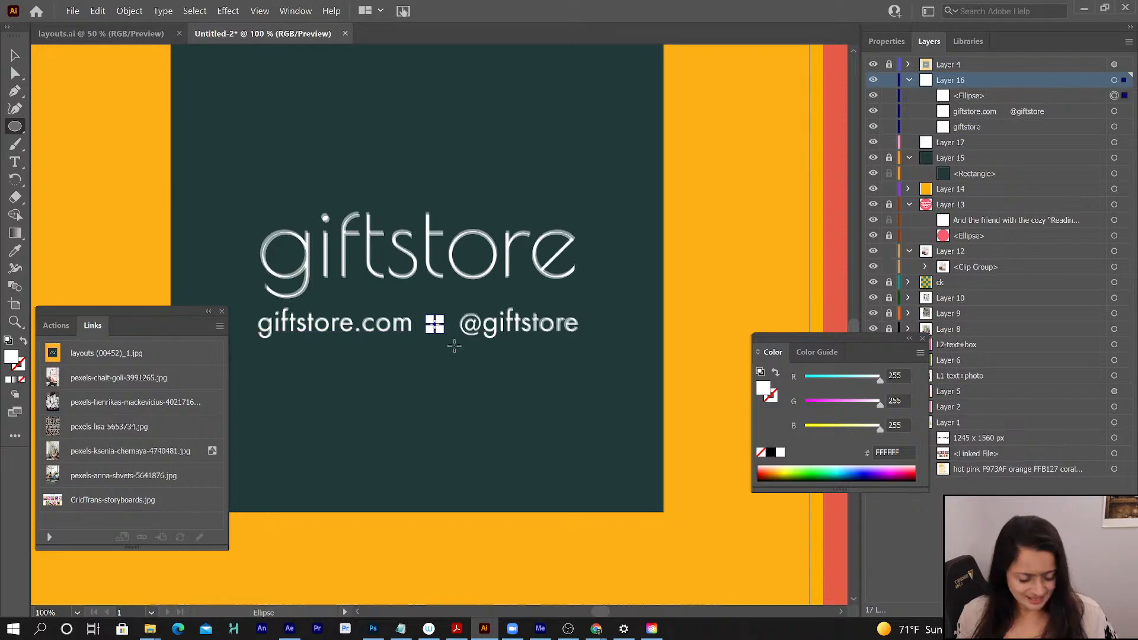
pyautogui.press('Right')
pyautogui.press('Right')
pyautogui.press('Right')
pyautogui.press('Right')
pyautogui.press('Right')
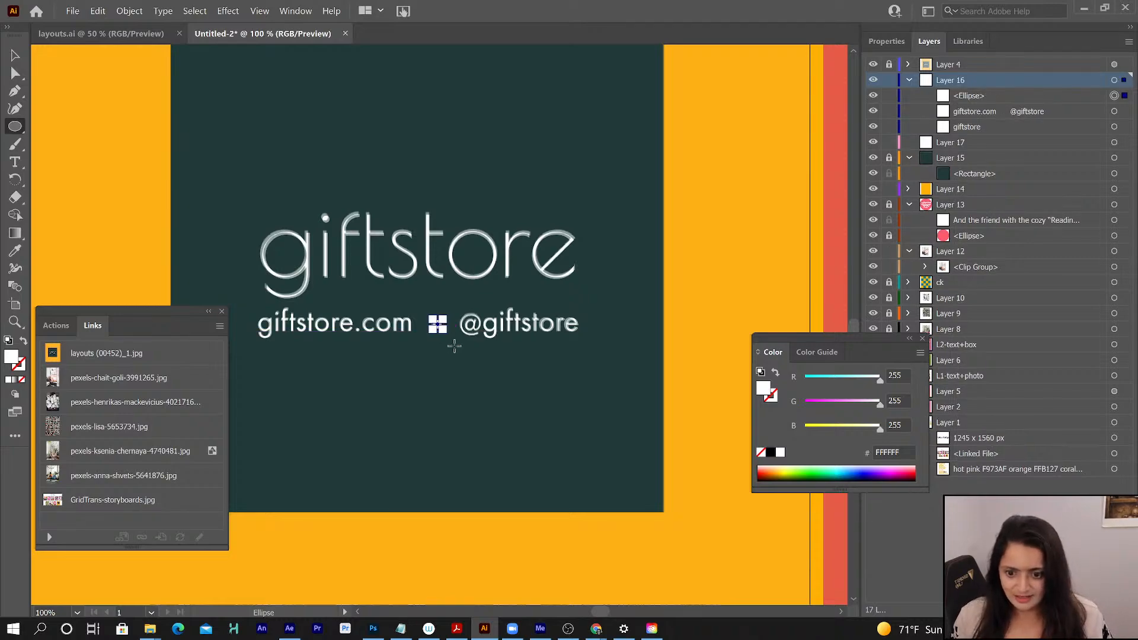
pyautogui.press('Left')
pyautogui.press('Left')
pyautogui.press('Left')
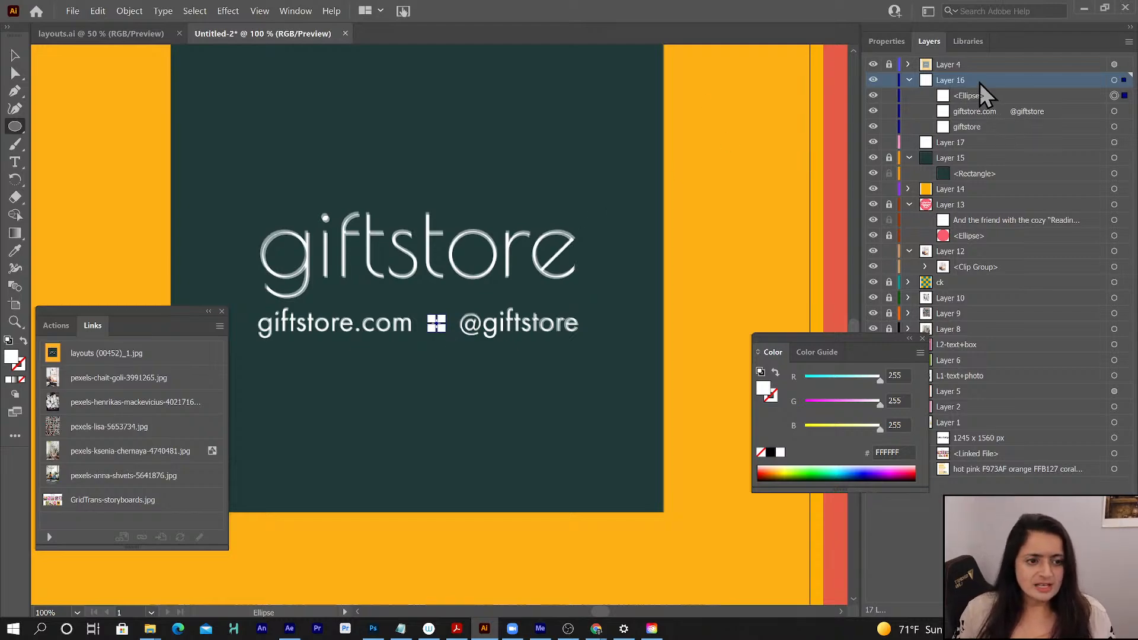
# - Move the giftstore wordmark from Layer 16 into Layer 17 and collapse Layer 16
pyautogui.moveTo(966, 128); pyautogui.dragTo(960, 147)
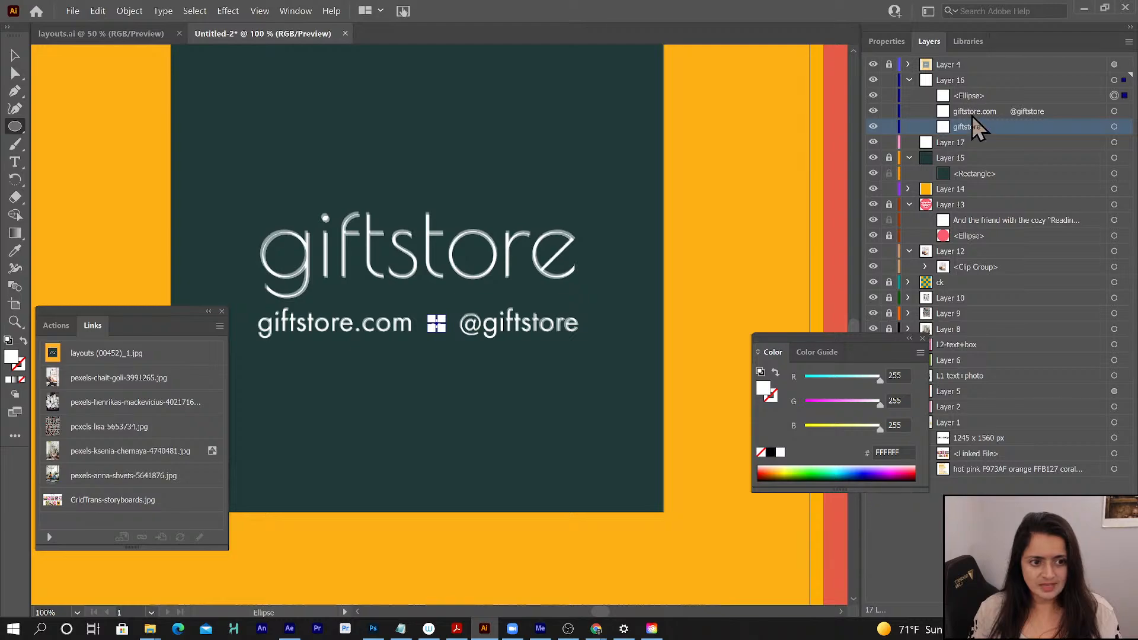
pyautogui.moveTo(966, 126); pyautogui.dragTo(943, 146)
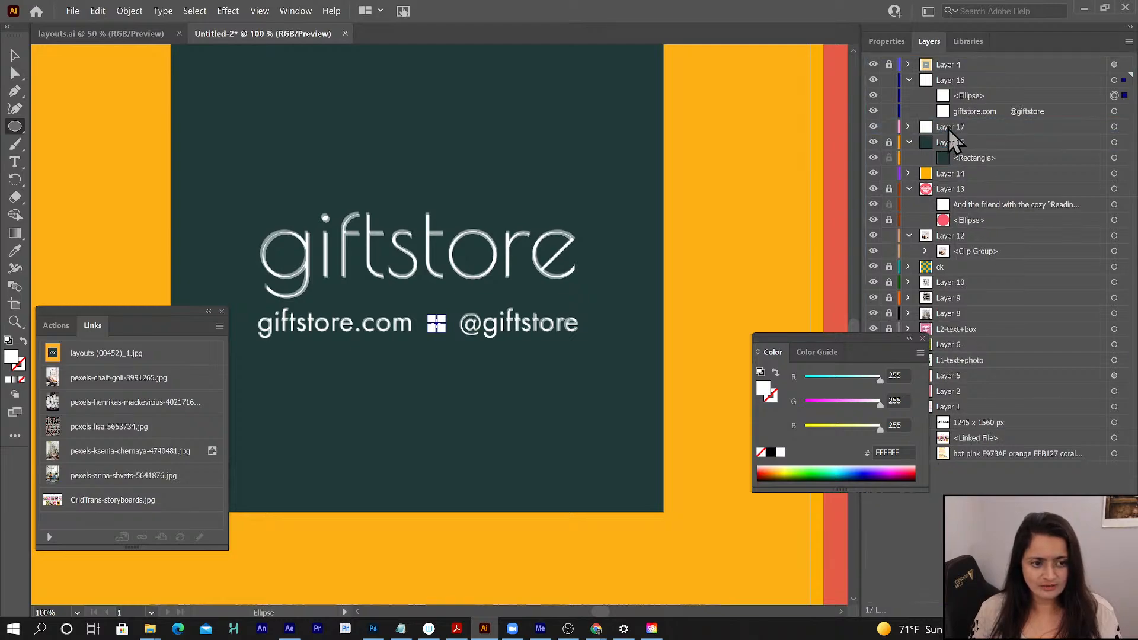
pyautogui.click(909, 80)
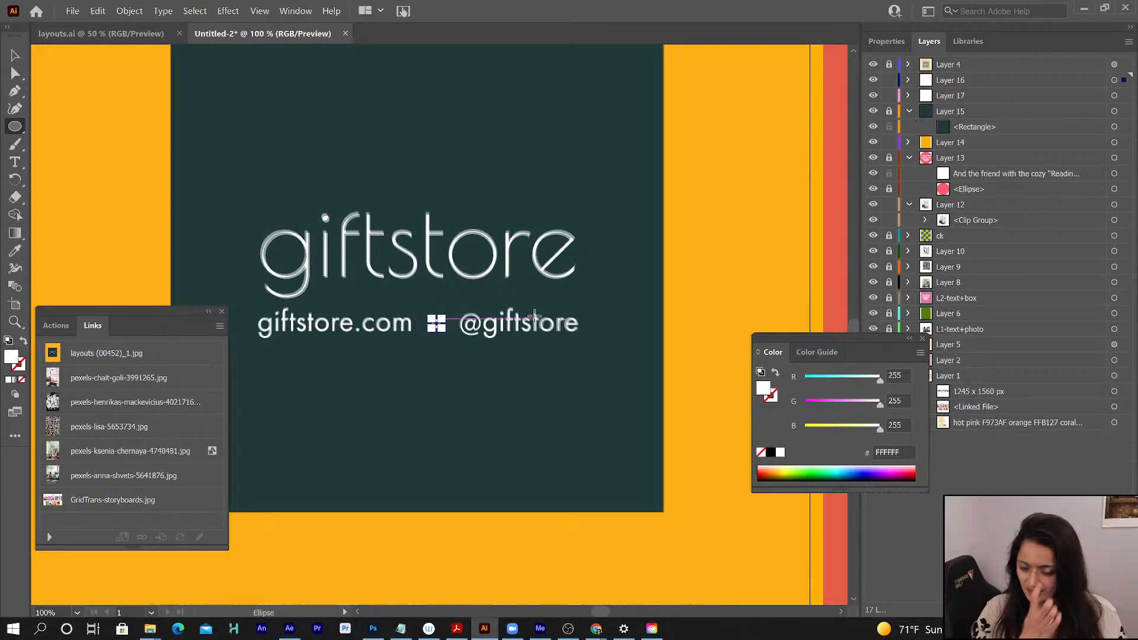
# - Hide the reference image on Layer 4 and review the whole end card at 50%
pyautogui.click(872, 64)
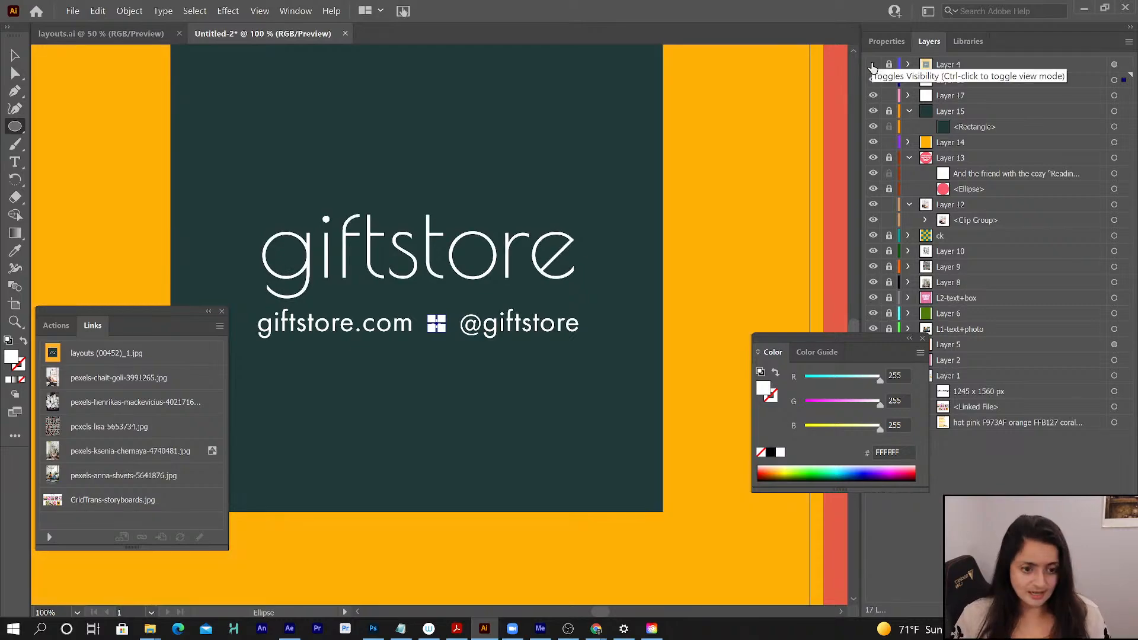
pyautogui.hotkey('ctrl', '-')
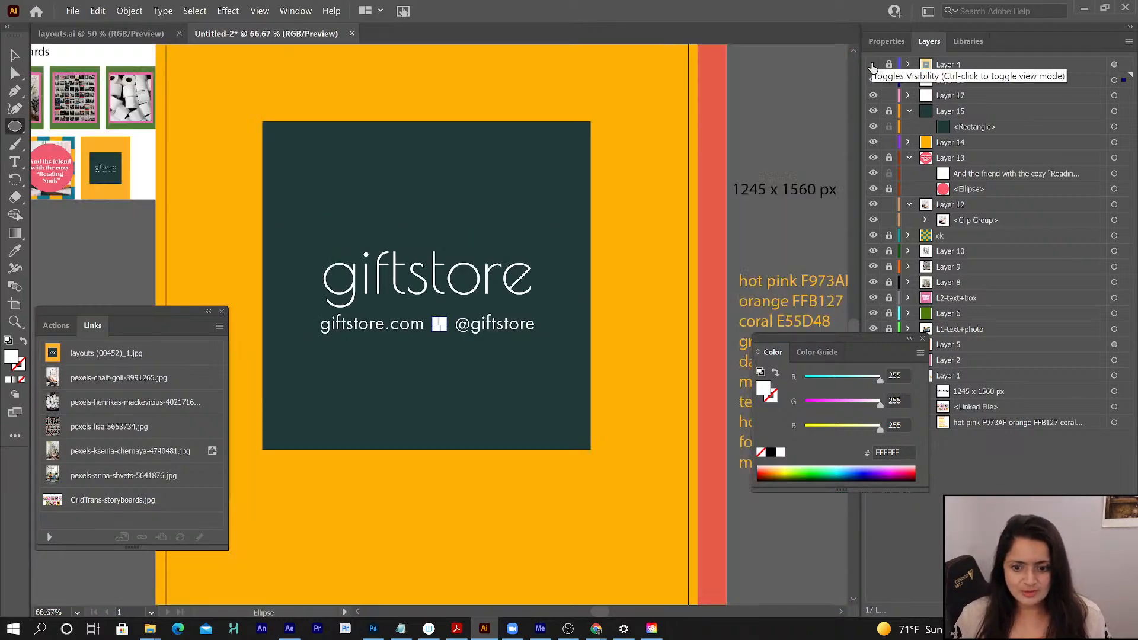
pyautogui.hotkey('ctrl', '-')
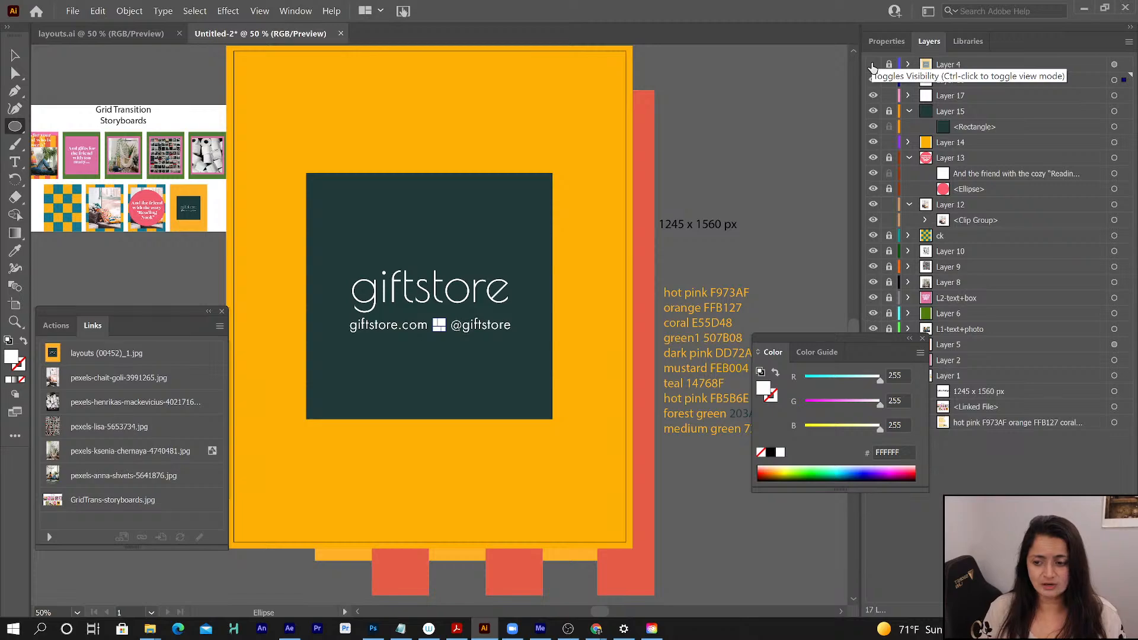
pyautogui.click(872, 65)
pyautogui.hscroll(1, 237, 119)
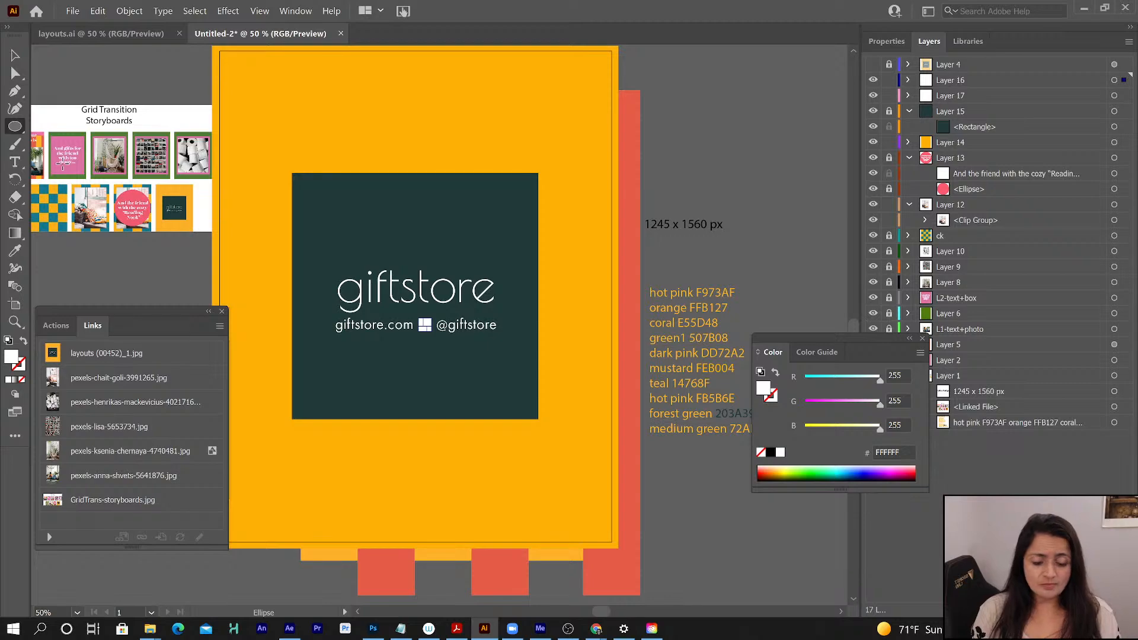
# - Dock the floating Color panel beside the layer list and collapse it to icons
pyautogui.moveTo(866, 344); pyautogui.dragTo(856, 463)
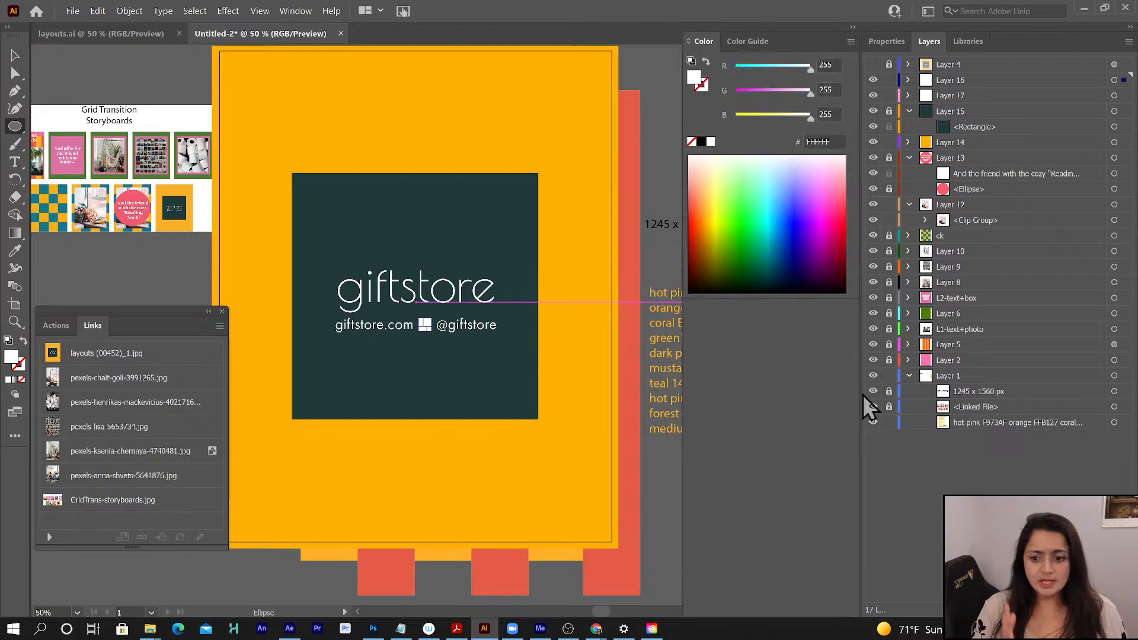
pyautogui.click(852, 27)
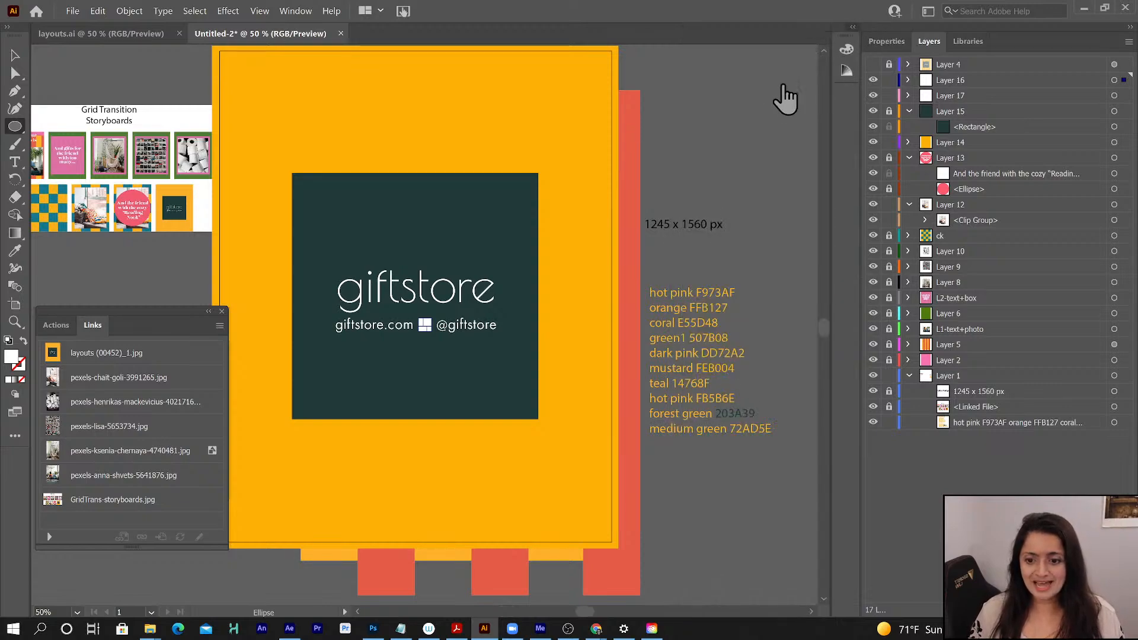